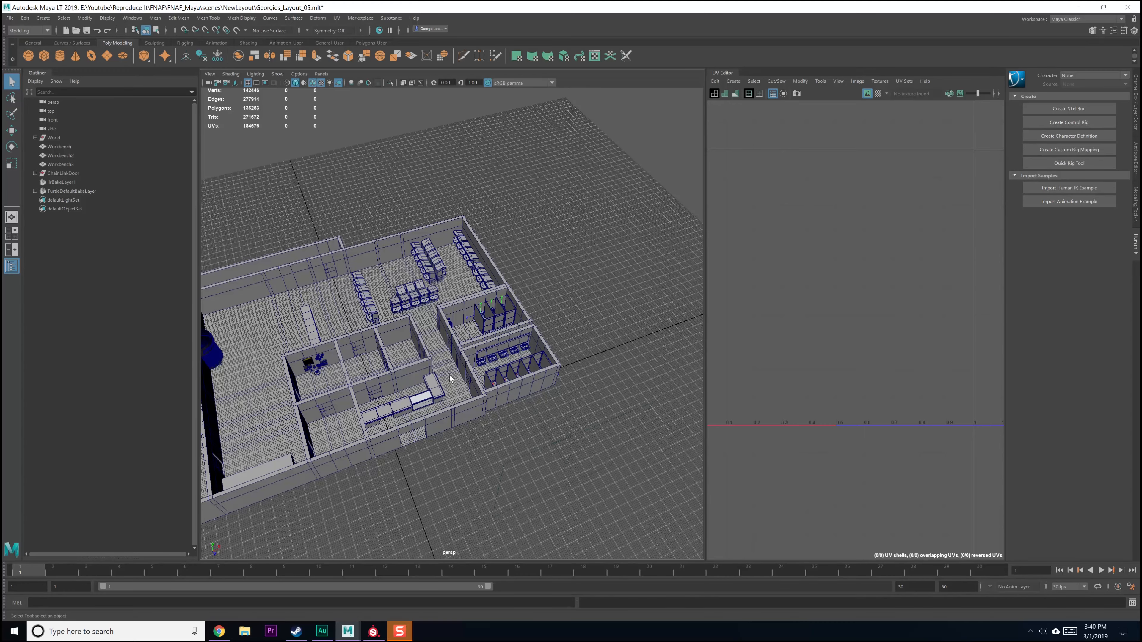
Step: Examine the whole building layout from several angles, covering the main hall, side rooms and stage area
{"action": "middle_click_drag", "start_coordinate": [508, 353], "coordinate": [375, 356], "text": "alt"}
{"action": "left_click_drag", "start_coordinate": [375, 356], "coordinate": [405, 372], "text": "alt"}
{"action": "left_click", "coordinate": [405, 371]}
{"action": "left_click", "coordinate": [618, 366]}
{"action": "middle_click_drag", "start_coordinate": [619, 366], "coordinate": [496, 347], "text": "alt"}
{"action": "left_click_drag", "start_coordinate": [496, 347], "coordinate": [514, 341], "text": "alt"}
{"action": "middle_click_drag", "start_coordinate": [514, 341], "coordinate": [443, 346], "text": "alt"}
{"action": "left_click_drag", "start_coordinate": [444, 348], "coordinate": [365, 266], "text": "alt"}
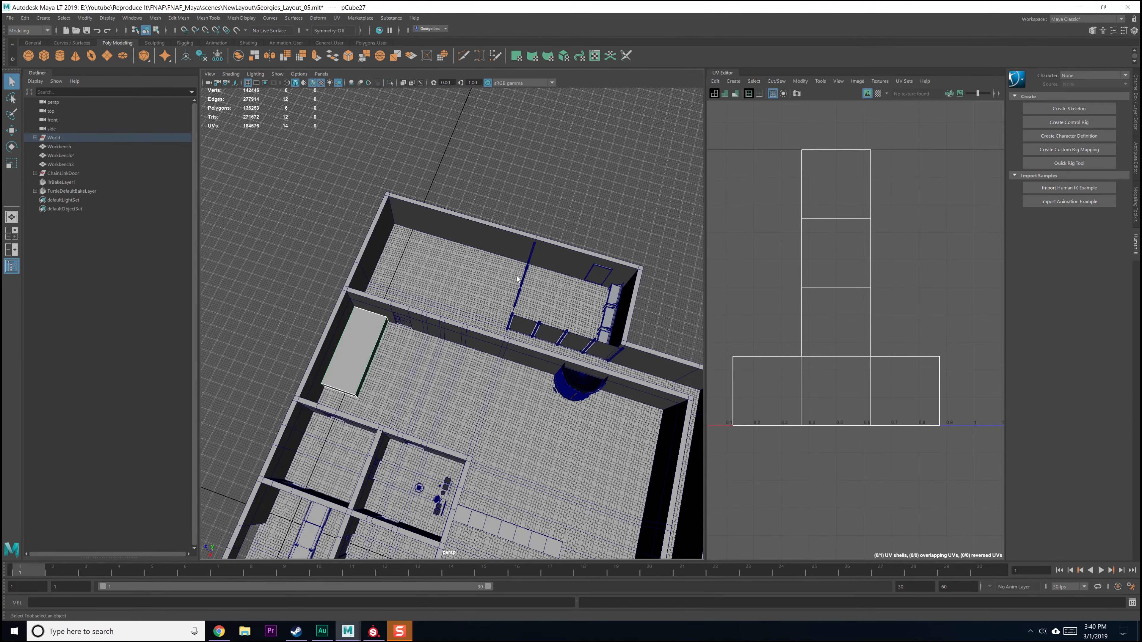
{"action": "scroll", "coordinate": [425, 325], "scroll_direction": "down", "scroll_amount": 3}
{"action": "left_click_drag", "start_coordinate": [405, 383], "coordinate": [495, 351], "text": "alt"}
{"action": "middle_click_drag", "start_coordinate": [495, 351], "coordinate": [374, 350], "text": "alt"}
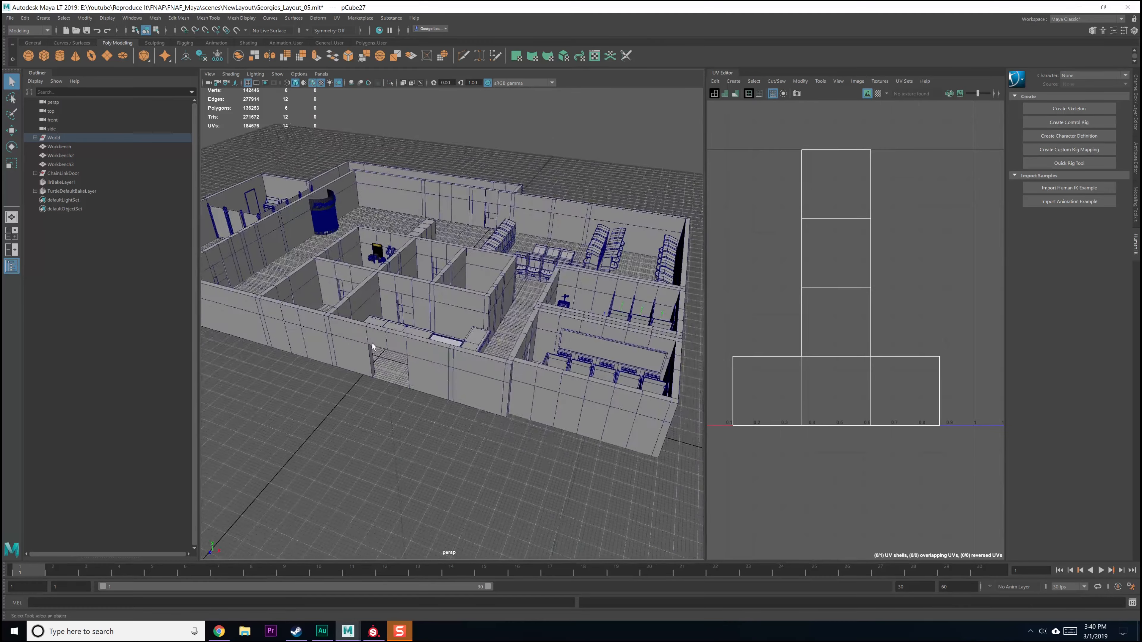
{"action": "scroll", "coordinate": [408, 352], "scroll_direction": "up", "scroll_amount": 6}
{"action": "middle_click_drag", "start_coordinate": [513, 243], "coordinate": [477, 339], "text": "alt"}
{"action": "scroll", "coordinate": [476, 340], "scroll_direction": "down", "scroll_amount": 4}
{"action": "left_click_drag", "start_coordinate": [274, 353], "coordinate": [348, 358], "text": "alt"}
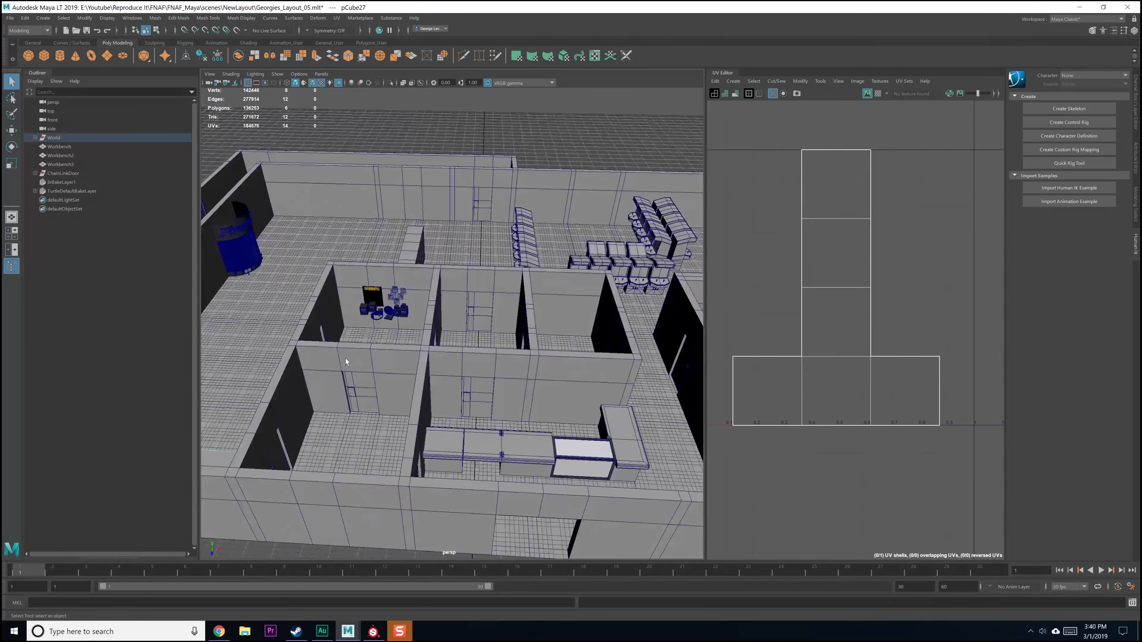
{"action": "middle_click_drag", "start_coordinate": [234, 355], "coordinate": [397, 369], "text": "alt"}
{"action": "left_click_drag", "start_coordinate": [396, 368], "coordinate": [343, 322], "text": "alt"}
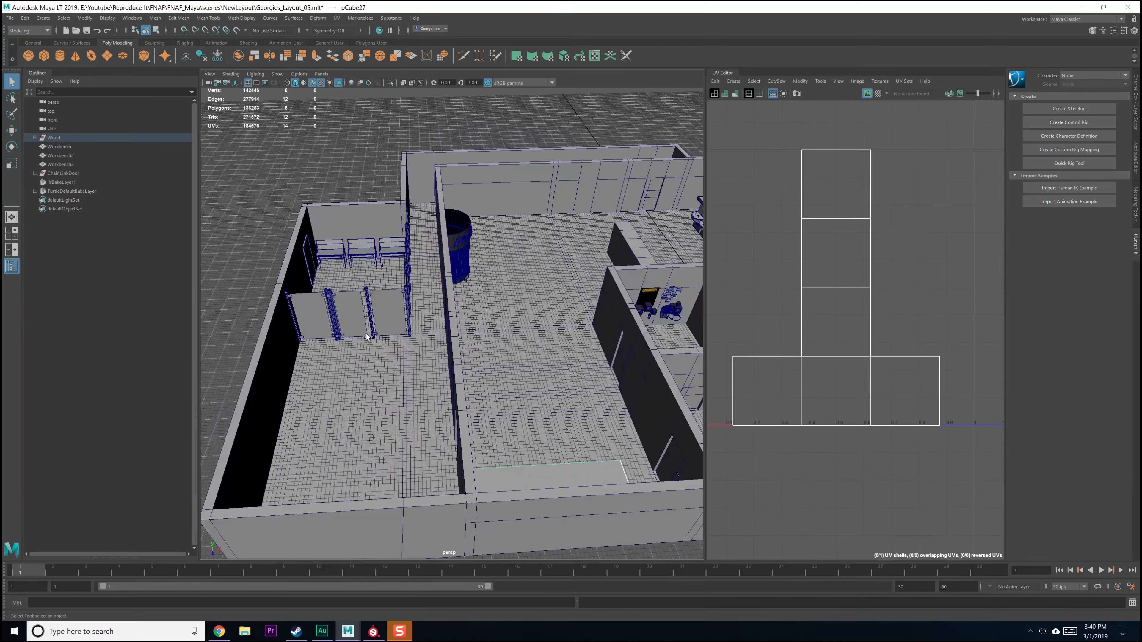
Step: Inspect the two restrooms with their stalls, sinks and urinal up close
{"action": "left_click", "coordinate": [343, 322]}
{"action": "middle_click_drag", "start_coordinate": [586, 328], "coordinate": [333, 336], "text": "alt"}
{"action": "middle_click_drag", "start_coordinate": [652, 322], "coordinate": [362, 311], "text": "alt"}
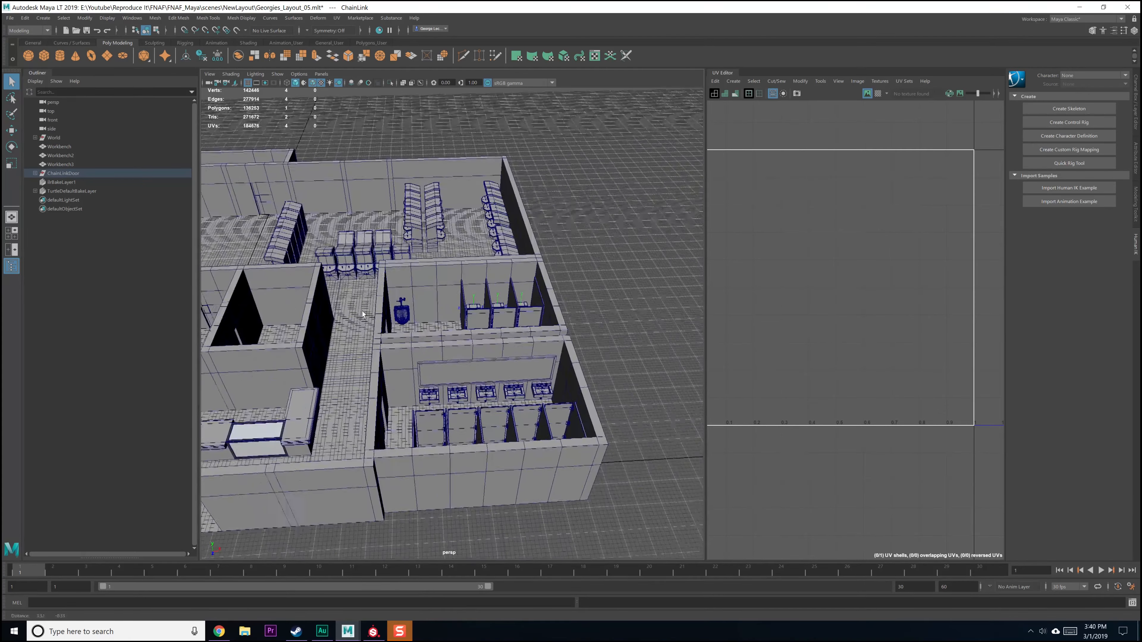
{"action": "scroll", "coordinate": [360, 311], "scroll_direction": "up", "scroll_amount": 5}
{"action": "left_click_drag", "start_coordinate": [335, 301], "coordinate": [477, 306], "text": "alt"}
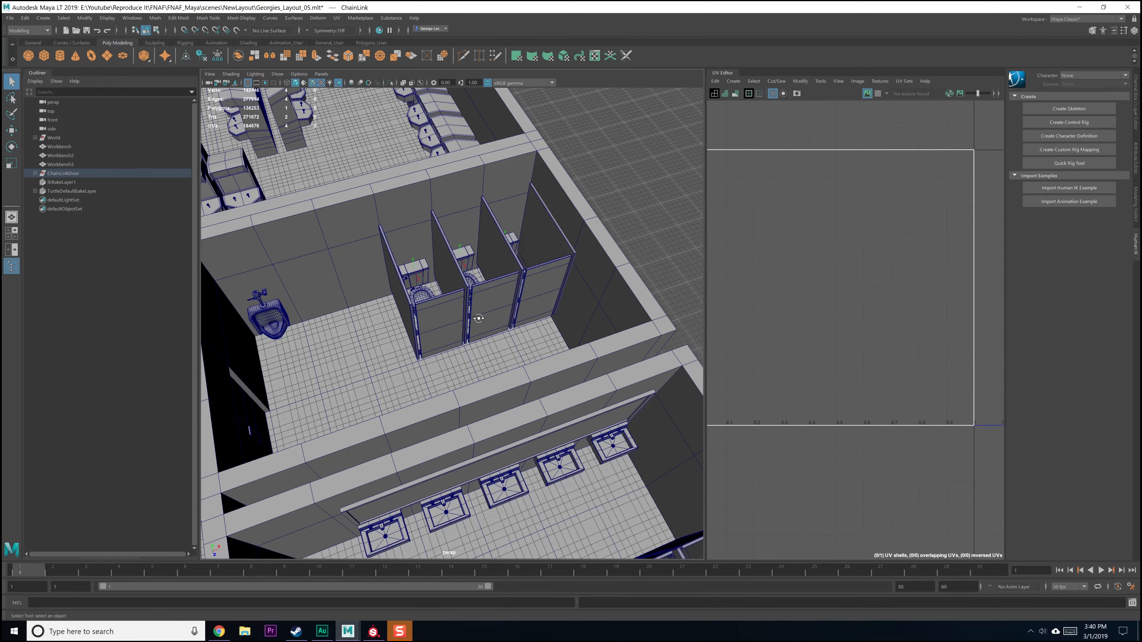
{"action": "left_click_drag", "start_coordinate": [479, 318], "coordinate": [450, 324], "text": "alt"}
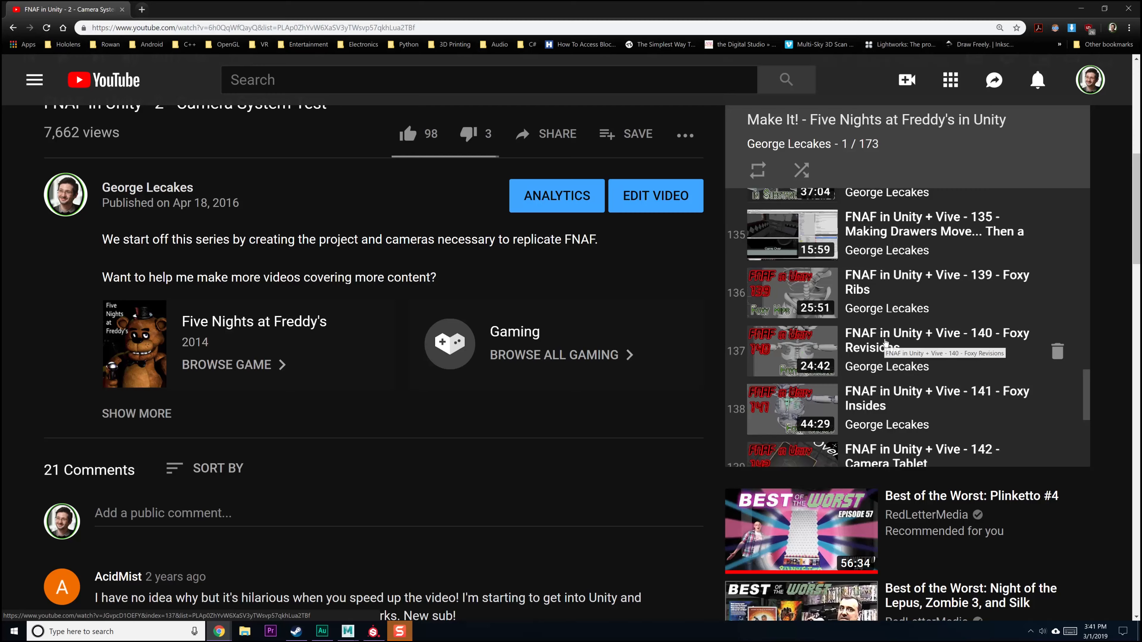
Step: Browse back through the earlier episodes of the Five Nights at Freddy's in Unity playlist, and close the browser to return to Maya
{"action": "scroll", "coordinate": [885, 343], "scroll_direction": "up", "scroll_amount": 5}
{"action": "scroll", "coordinate": [884, 343], "scroll_direction": "up", "scroll_amount": 4}
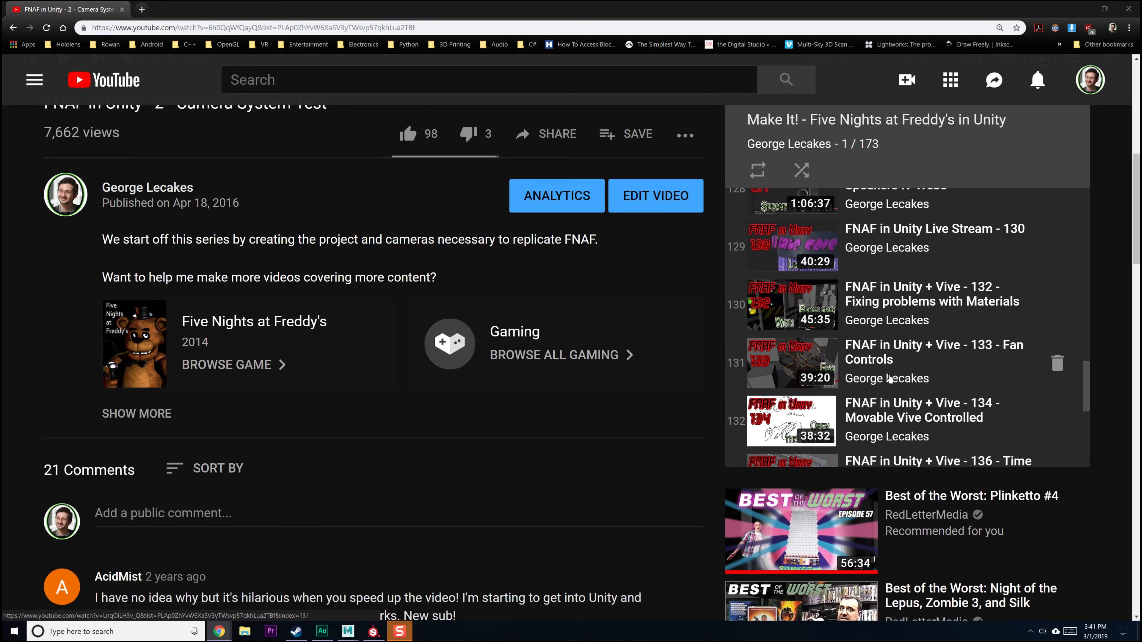
{"action": "scroll", "coordinate": [889, 378], "scroll_direction": "up", "scroll_amount": 10}
{"action": "scroll", "coordinate": [885, 362], "scroll_direction": "up", "scroll_amount": 8}
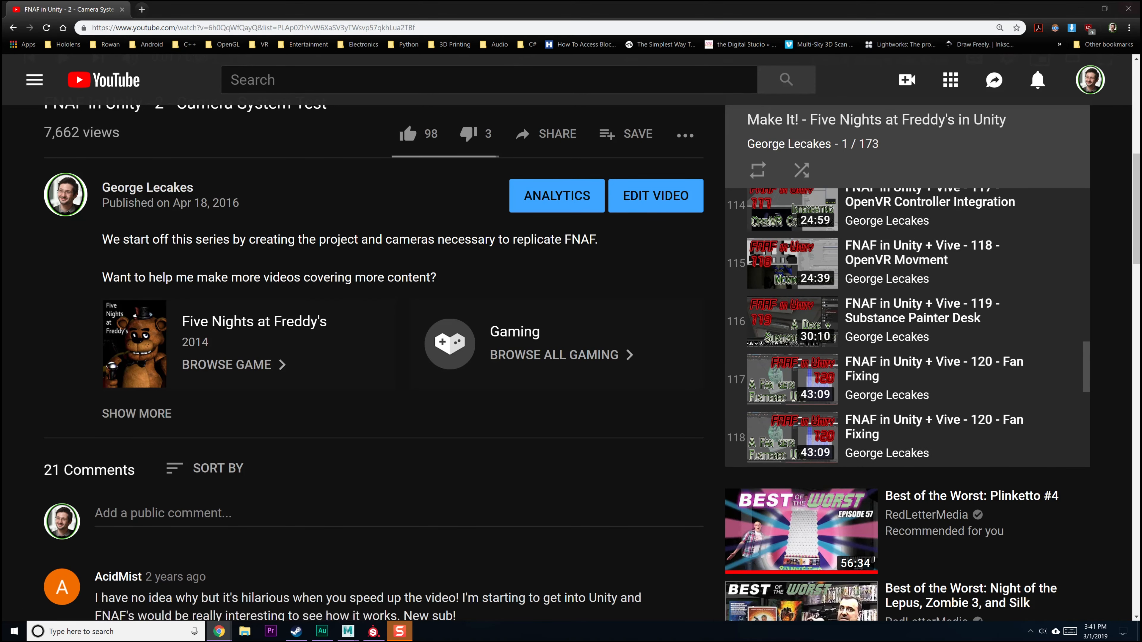
{"action": "left_click", "coordinate": [1129, 9]}
Step: Select the urinal body in the restroom and inspect its mesh and existing UV layout
{"action": "left_click_drag", "start_coordinate": [507, 338], "coordinate": [466, 343], "text": "alt"}
{"action": "left_click_drag", "start_coordinate": [364, 369], "coordinate": [377, 321], "text": "alt"}
{"action": "left_click", "coordinate": [376, 320]}
{"action": "scroll", "coordinate": [792, 315], "scroll_direction": "down", "scroll_amount": 6}
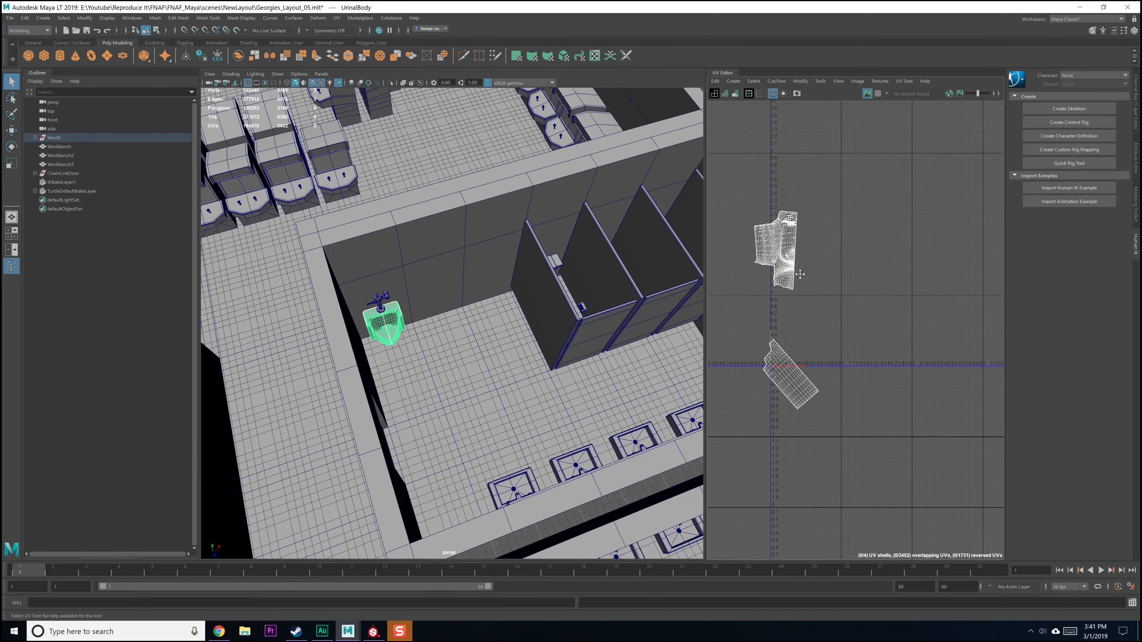
{"action": "middle_click_drag", "start_coordinate": [367, 338], "coordinate": [507, 345], "text": "alt"}
{"action": "scroll", "coordinate": [507, 346], "scroll_direction": "up", "scroll_amount": 5}
{"action": "left_click_drag", "start_coordinate": [535, 392], "coordinate": [432, 335], "text": "alt"}
{"action": "scroll", "coordinate": [488, 373], "scroll_direction": "up", "scroll_amount": 7}
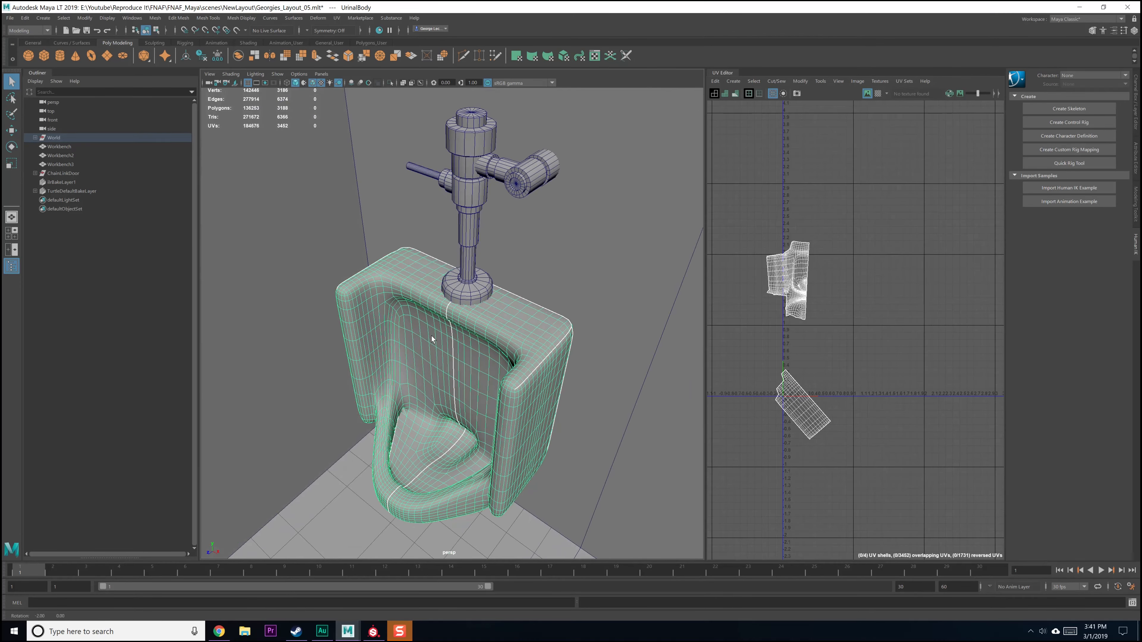
{"action": "scroll", "coordinate": [823, 311], "scroll_direction": "down", "scroll_amount": 4}
{"action": "scroll", "coordinate": [824, 311], "scroll_direction": "up", "scroll_amount": 7}
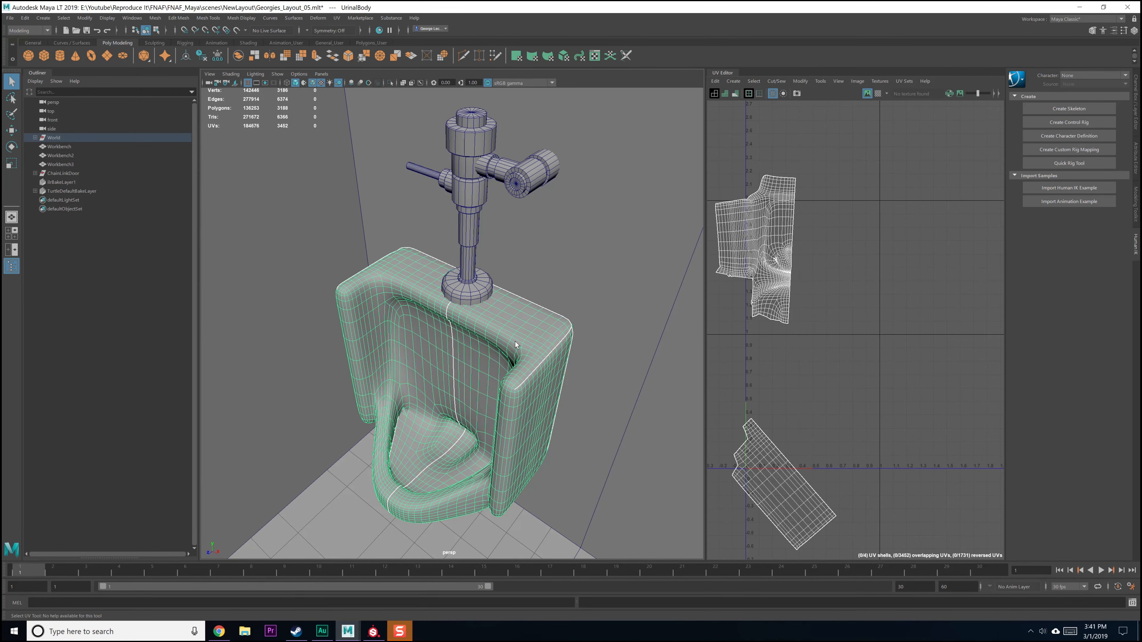
{"action": "mouse_move", "coordinate": [525, 372]}
{"action": "left_mouse_down", "text": "alt"}
{"action": "mouse_move", "coordinate": [499, 378]}
{"action": "mouse_move", "coordinate": [535, 376]}
{"action": "left_mouse_up", "text": "alt"}
Step: Apply a planar UV projection along the Z axis to the urinal body and leave the projection manipulator
{"action": "left_click", "coordinate": [336, 18]}
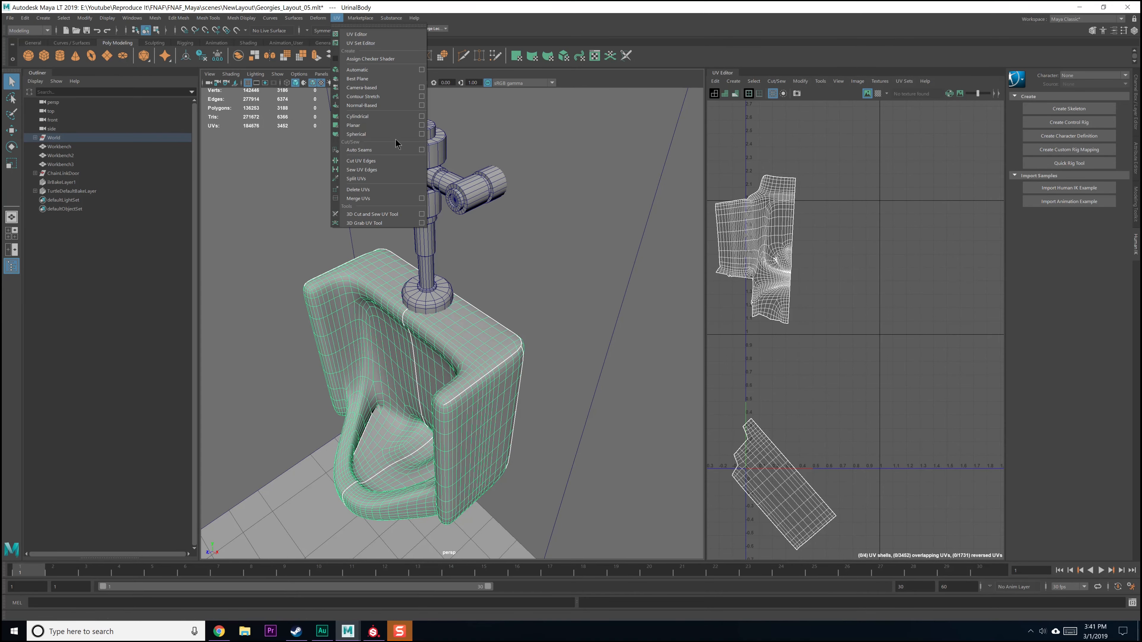
{"action": "left_click", "coordinate": [422, 126]}
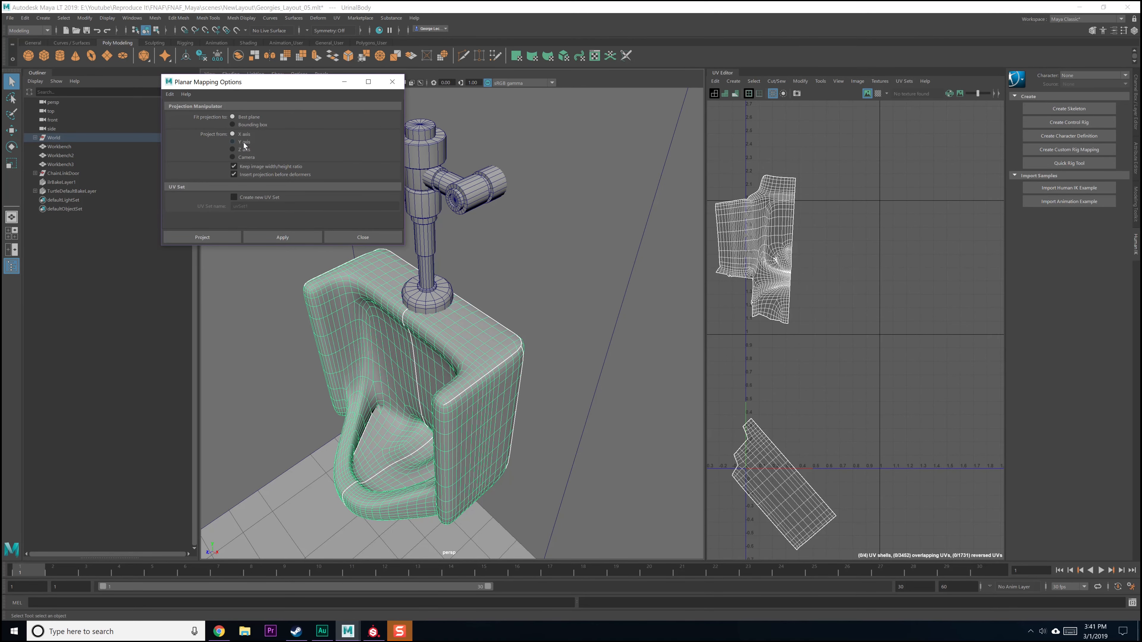
{"action": "left_click", "coordinate": [362, 238]}
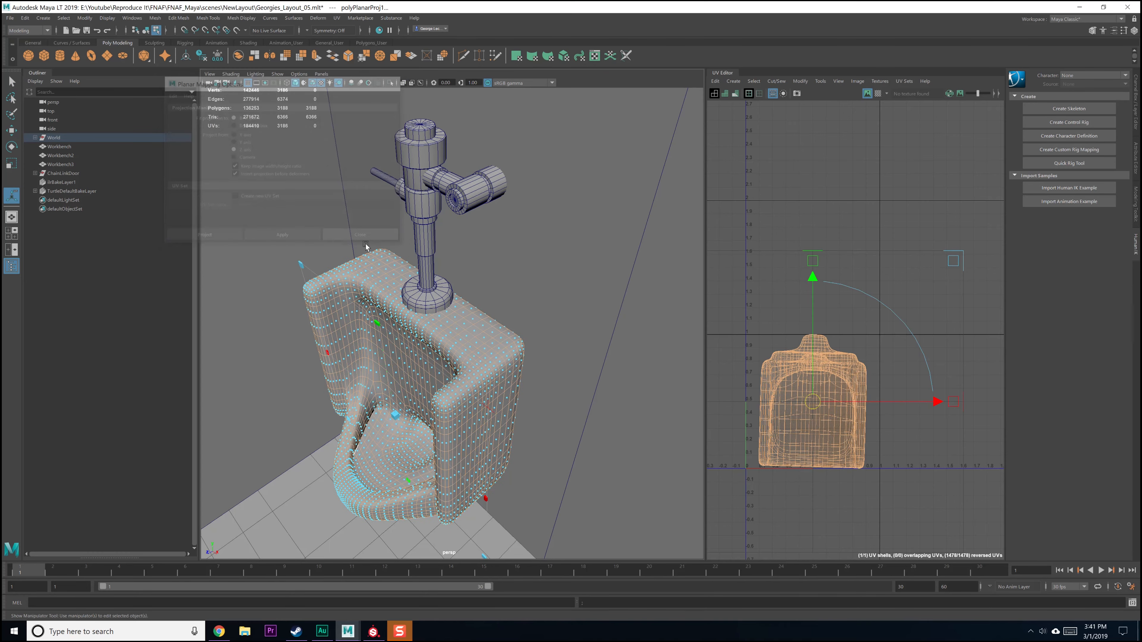
{"action": "key", "text": "q"}
Step: Switch the urinal body to edge selection and select the edges around its rear upper rim, checking the mesh from several sides
{"action": "mouse_move", "coordinate": [503, 362]}
{"action": "left_mouse_down", "text": "alt"}
{"action": "mouse_move", "coordinate": [378, 338]}
{"action": "mouse_move", "coordinate": [508, 355]}
{"action": "left_mouse_up", "text": "alt"}
{"action": "right_click_drag", "start_coordinate": [508, 355], "coordinate": [512, 459], "text": "alt"}
{"action": "left_click_drag", "start_coordinate": [512, 459], "coordinate": [497, 341], "text": "alt"}
{"action": "right_click_drag", "start_coordinate": [497, 341], "coordinate": [494, 312]}
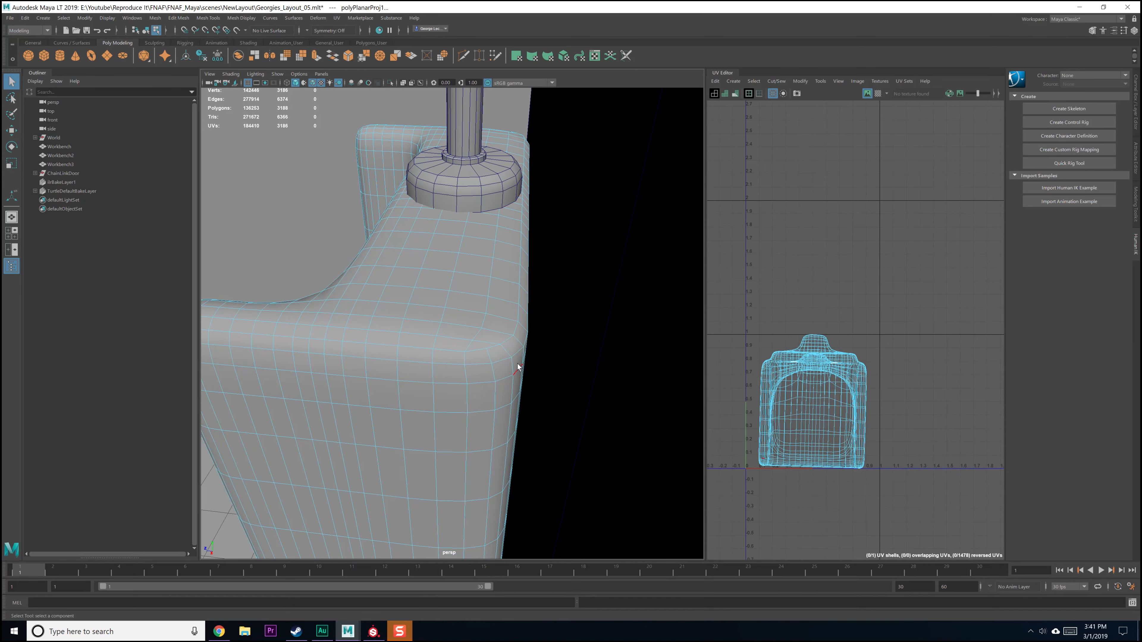
{"action": "double_click", "coordinate": [488, 356]}
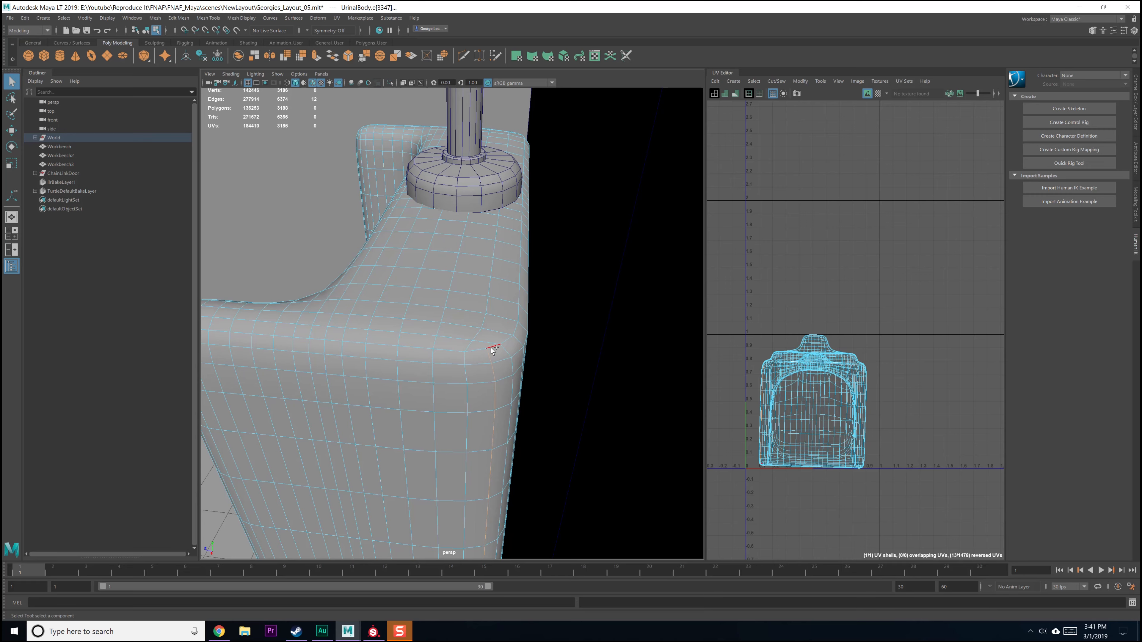
{"action": "left_click_drag", "start_coordinate": [502, 370], "coordinate": [405, 373], "text": "alt"}
{"action": "right_click_drag", "start_coordinate": [405, 373], "coordinate": [412, 355], "text": "alt"}
{"action": "mouse_move", "coordinate": [412, 355]}
{"action": "left_mouse_down", "text": "alt"}
{"action": "mouse_move", "coordinate": [459, 362]}
{"action": "mouse_move", "coordinate": [414, 335]}
{"action": "left_mouse_up", "text": "alt"}
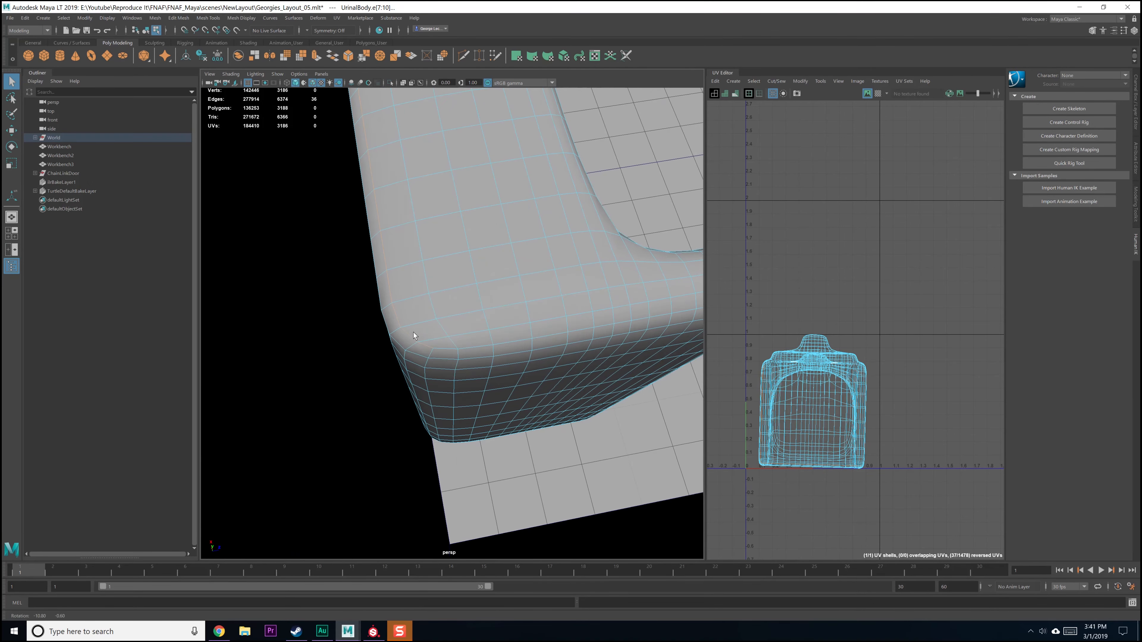
{"action": "mouse_move", "coordinate": [478, 402]}
{"action": "left_mouse_down", "text": "alt"}
{"action": "mouse_move", "coordinate": [466, 370]}
{"action": "mouse_move", "coordinate": [469, 421]}
{"action": "mouse_move", "coordinate": [398, 421]}
{"action": "mouse_move", "coordinate": [431, 500]}
{"action": "mouse_move", "coordinate": [416, 416]}
{"action": "mouse_move", "coordinate": [379, 420]}
{"action": "mouse_move", "coordinate": [420, 413]}
{"action": "mouse_move", "coordinate": [439, 395]}
{"action": "left_mouse_up", "text": "alt"}
{"action": "middle_click_drag", "start_coordinate": [439, 395], "coordinate": [465, 450], "text": "alt"}
{"action": "right_click_drag", "start_coordinate": [466, 450], "coordinate": [444, 378], "text": "alt"}
{"action": "left_click_drag", "start_coordinate": [444, 378], "coordinate": [552, 400], "text": "alt"}
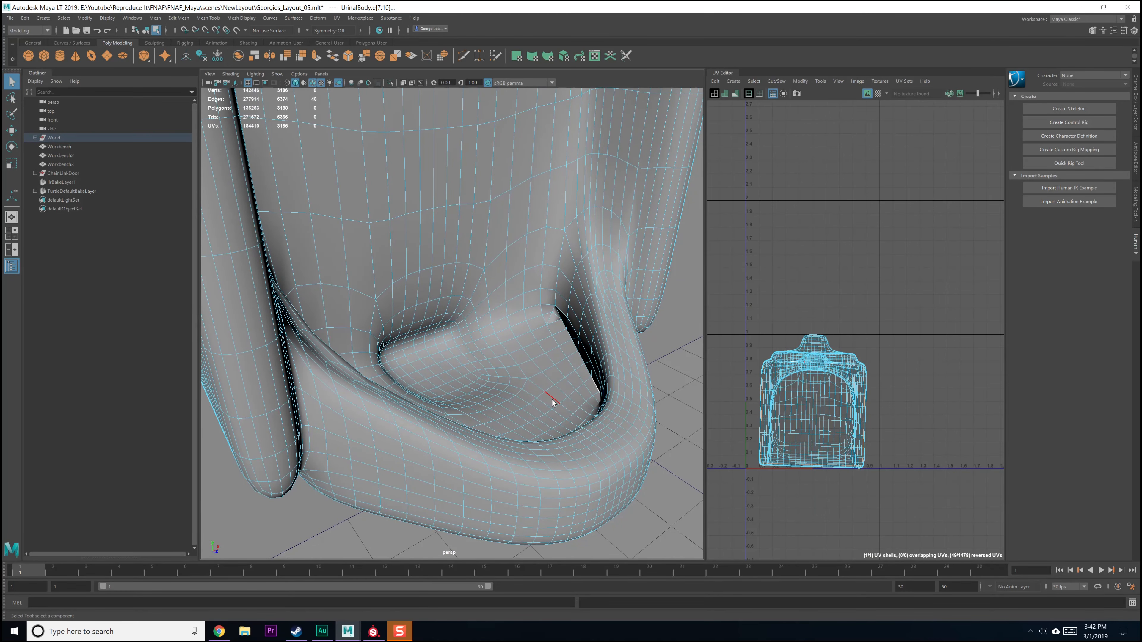
{"action": "scroll", "coordinate": [551, 333], "scroll_direction": "up", "scroll_amount": 2}
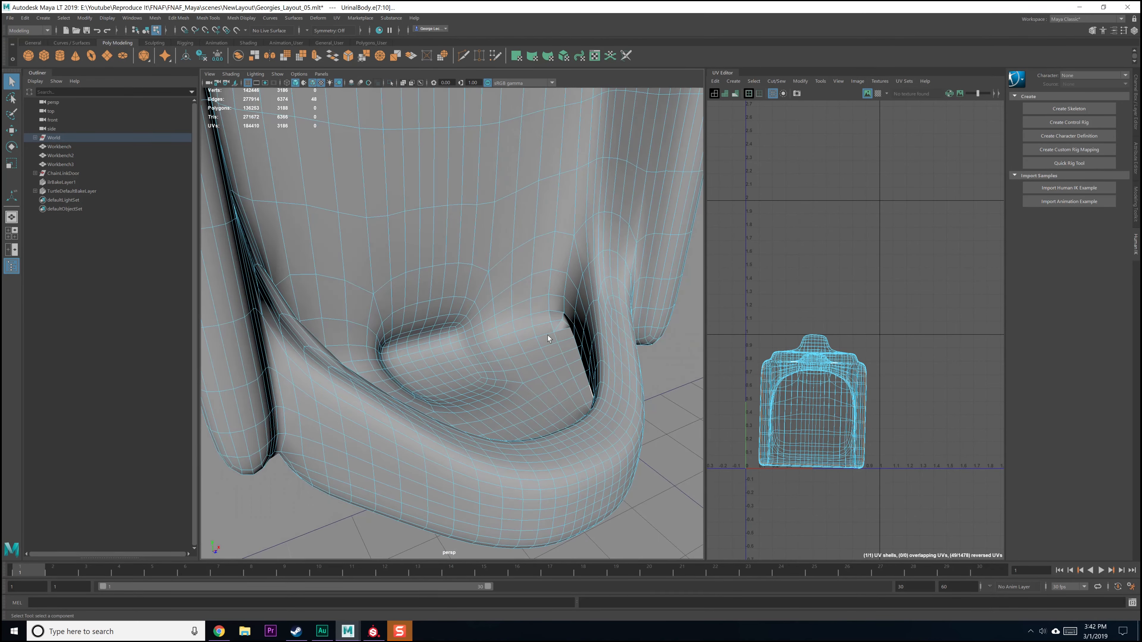
Step: Return the urinal body to object selection, inspect the basin closely and bring the urinal back into view
{"action": "key", "text": "F8"}
{"action": "scroll", "coordinate": [557, 331], "scroll_direction": "up", "scroll_amount": 2}
{"action": "left_click_drag", "start_coordinate": [563, 341], "coordinate": [450, 365], "text": "alt"}
{"action": "scroll", "coordinate": [450, 364], "scroll_direction": "up", "scroll_amount": 2}
{"action": "middle_click_drag", "start_coordinate": [443, 359], "coordinate": [454, 355], "text": "alt"}
{"action": "left_click_drag", "start_coordinate": [454, 356], "coordinate": [505, 378], "text": "alt"}
{"action": "right_click_drag", "start_coordinate": [505, 377], "coordinate": [504, 376], "text": "alt"}
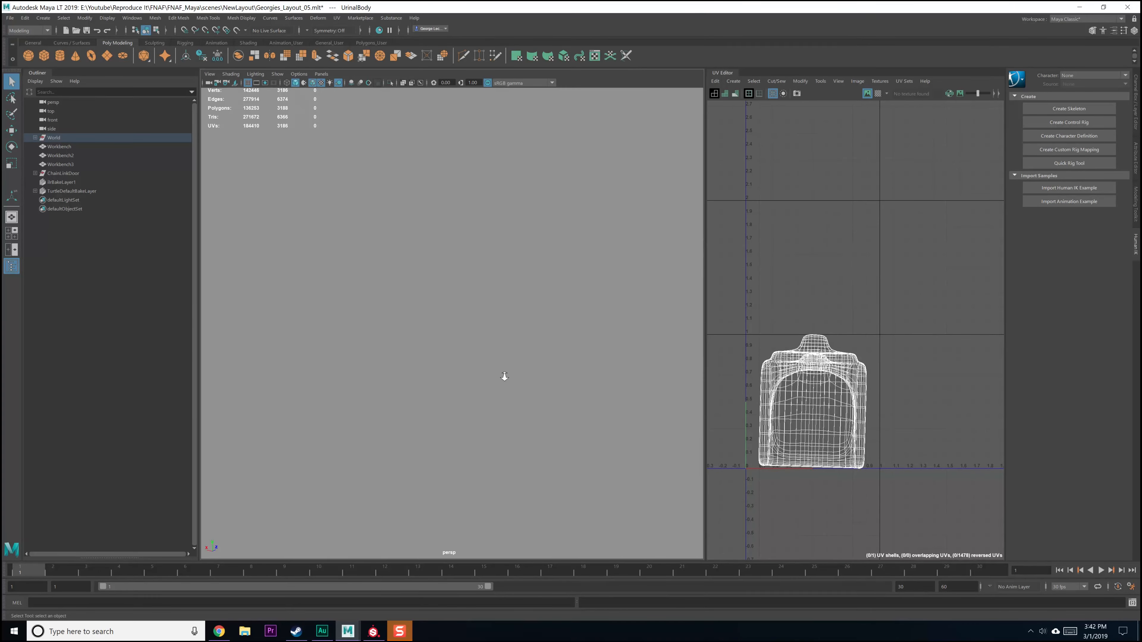
{"action": "key", "text": "f"}
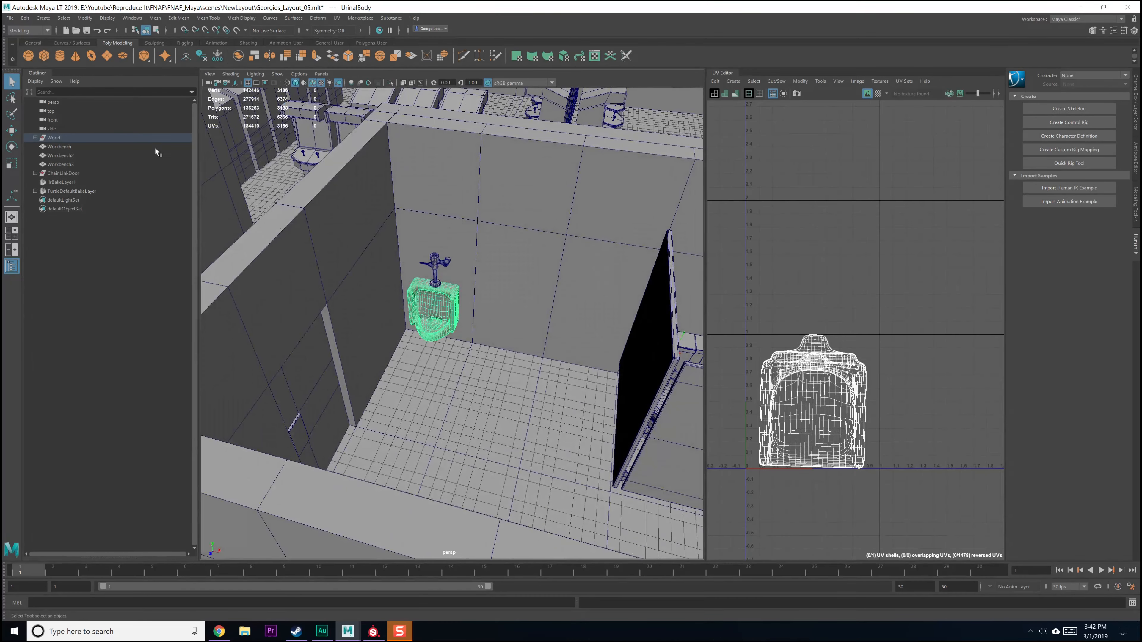
Step: Select the Urinal group inside World and isolate it by hiding all unselected objects
{"action": "left_click", "coordinate": [36, 138]}
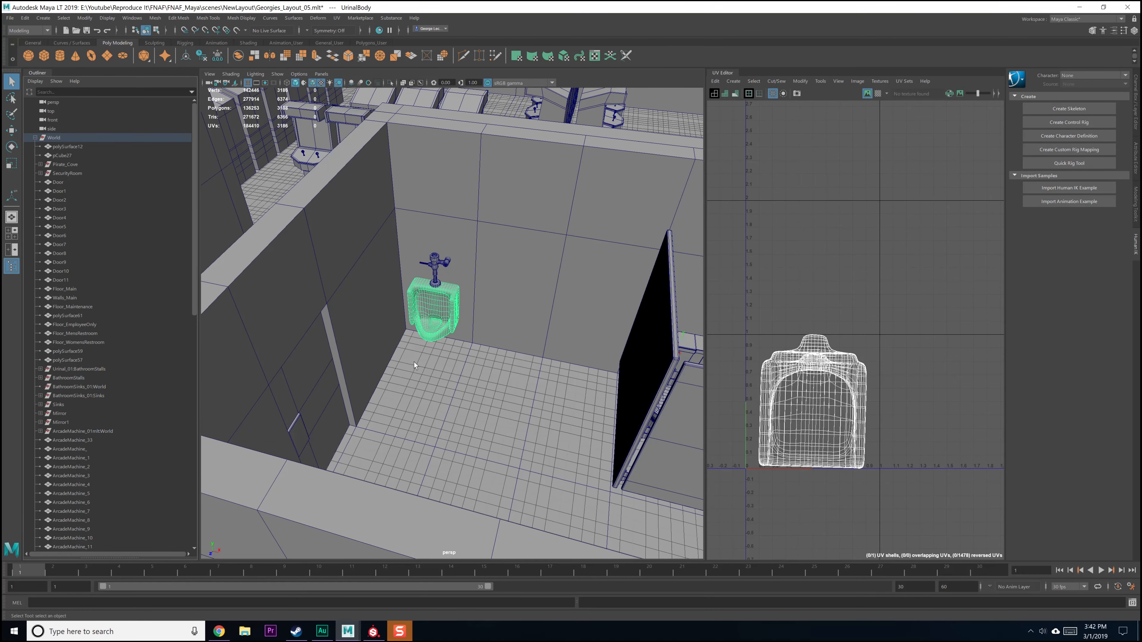
{"action": "scroll", "coordinate": [67, 360], "scroll_direction": "down", "scroll_amount": 12}
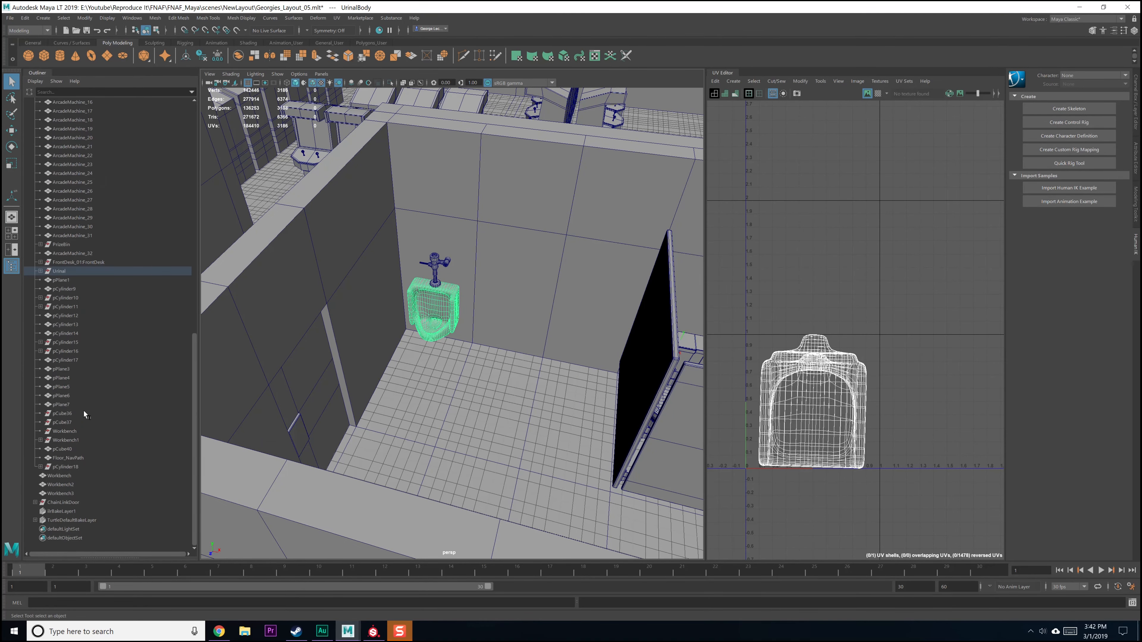
{"action": "left_click", "coordinate": [68, 271]}
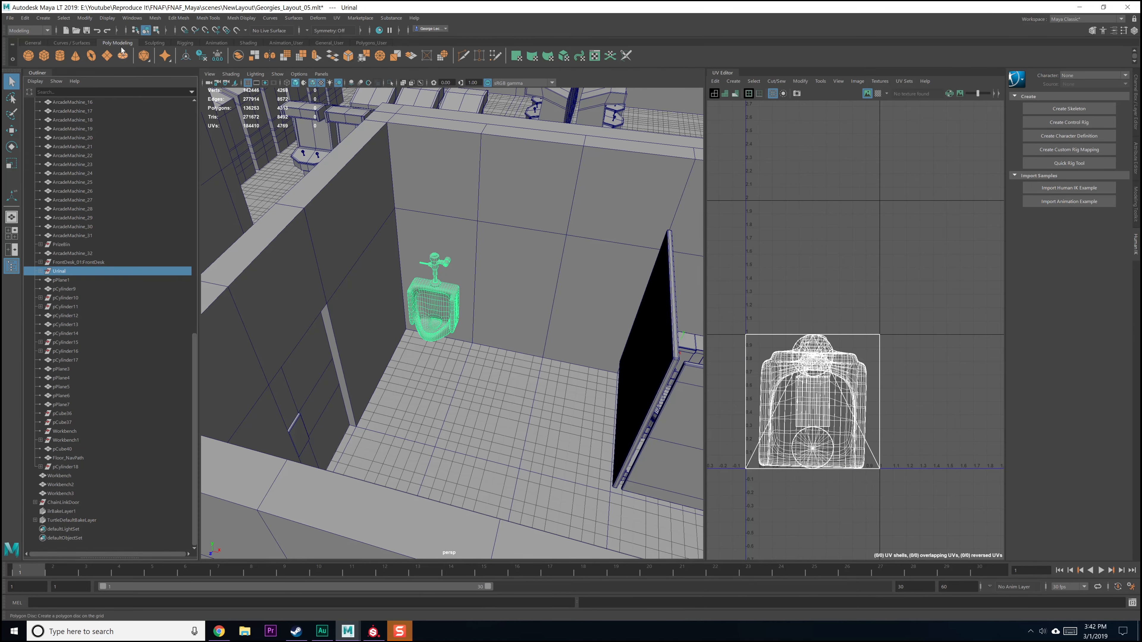
{"action": "left_click", "coordinate": [108, 19]}
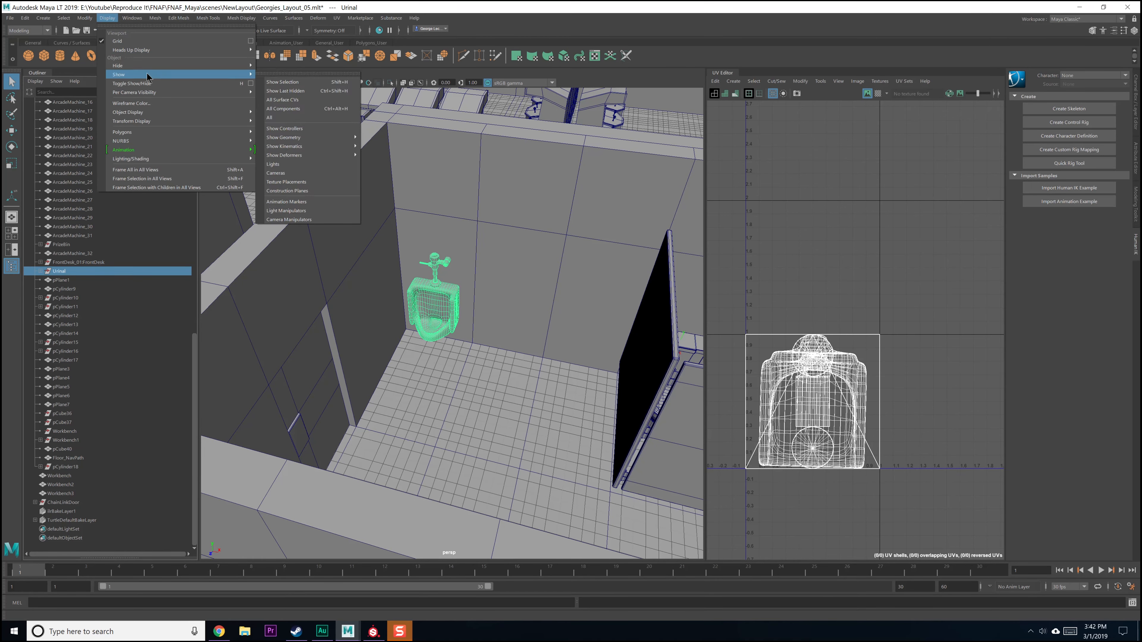
{"action": "mouse_move", "coordinate": [149, 69]}
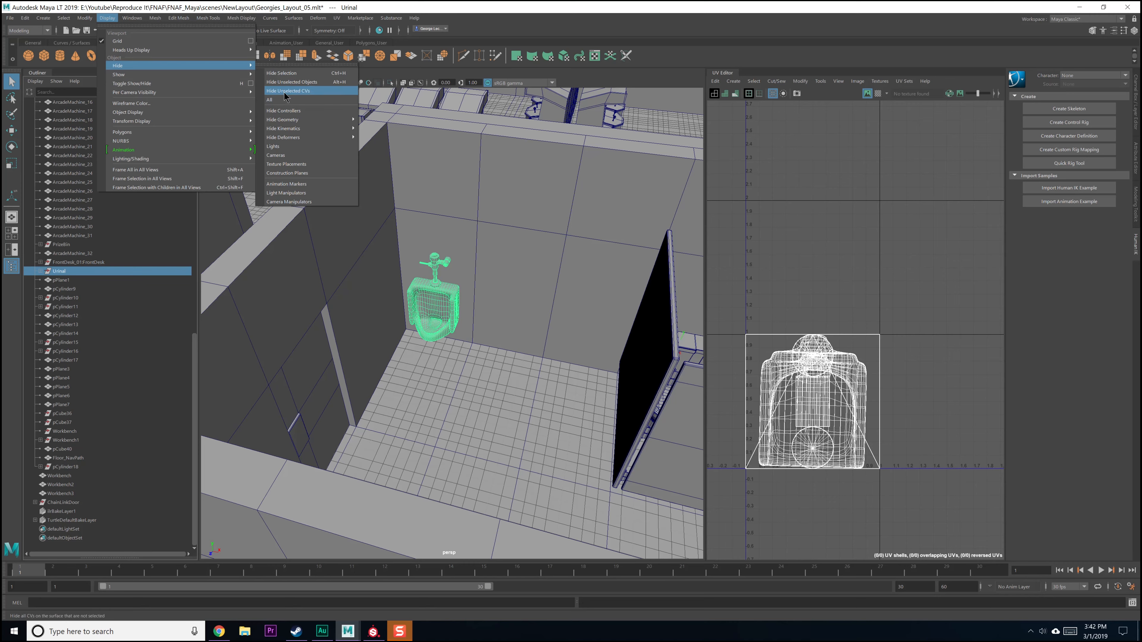
{"action": "left_click", "coordinate": [292, 81]}
Step: Frame the isolated urinal in the perspective view and select its body mesh
{"action": "left_click_drag", "start_coordinate": [351, 276], "coordinate": [435, 275], "text": "alt"}
{"action": "left_click", "coordinate": [396, 290]}
{"action": "key", "text": "f"}
{"action": "left_click", "coordinate": [554, 387]}
{"action": "left_click", "coordinate": [497, 185]}
{"action": "left_click", "coordinate": [443, 288]}
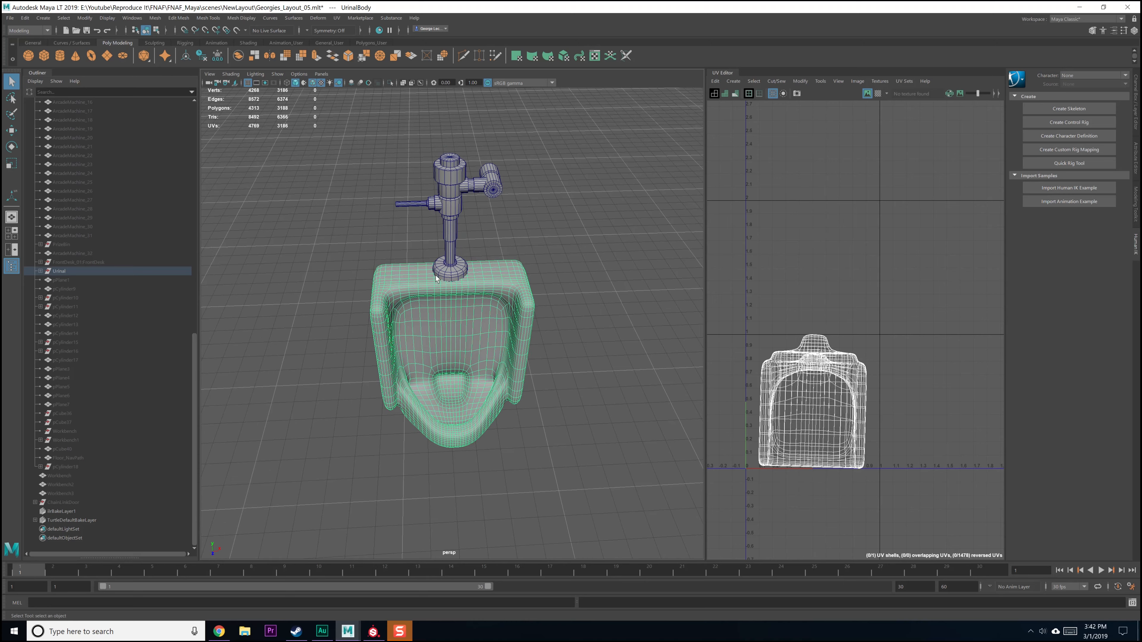
Step: Expand the Urinal group and look through its separate valve and piping meshes
{"action": "left_click", "coordinate": [40, 272]}
{"action": "left_click", "coordinate": [86, 289]}
{"action": "left_click", "coordinate": [87, 296]}
{"action": "left_click_drag", "start_coordinate": [386, 275], "coordinate": [405, 300], "text": "alt"}
{"action": "scroll", "coordinate": [396, 277], "scroll_direction": "up", "scroll_amount": 1}
{"action": "left_click", "coordinate": [96, 289]}
Step: Select UrinalPiping with the Move tool and edit its pivot with vertex snapping at the back of the pipe's base
{"action": "key", "text": "w"}
{"action": "scroll", "coordinate": [440, 275], "scroll_direction": "up", "scroll_amount": 4}
{"action": "scroll", "coordinate": [426, 239], "scroll_direction": "down", "scroll_amount": 4}
{"action": "left_click", "coordinate": [452, 239]}
{"action": "key", "text": "d"}
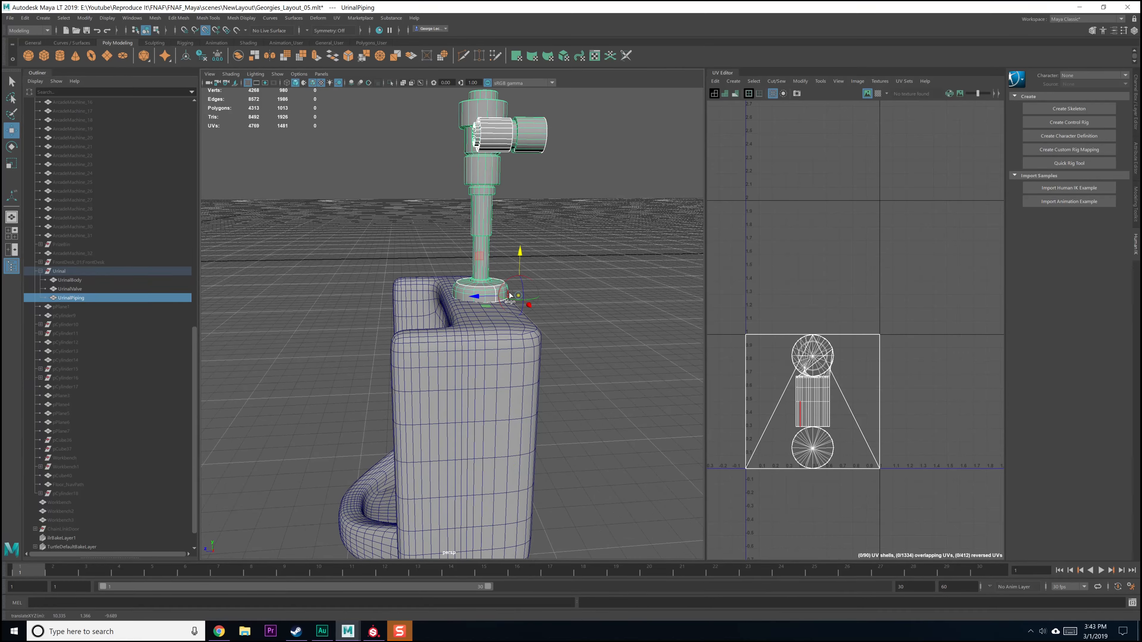
{"action": "key", "text": "d"}
Step: Select the edge loop along the back of the urinal body's top and move it vertically with vertex snapping
{"action": "left_click_drag", "start_coordinate": [535, 318], "coordinate": [504, 369], "text": "alt"}
{"action": "left_click_drag", "start_coordinate": [497, 281], "coordinate": [512, 333], "text": "alt"}
{"action": "right_click_drag", "start_coordinate": [512, 333], "coordinate": [503, 312]}
{"action": "left_click_drag", "start_coordinate": [503, 313], "coordinate": [539, 317], "text": "alt"}
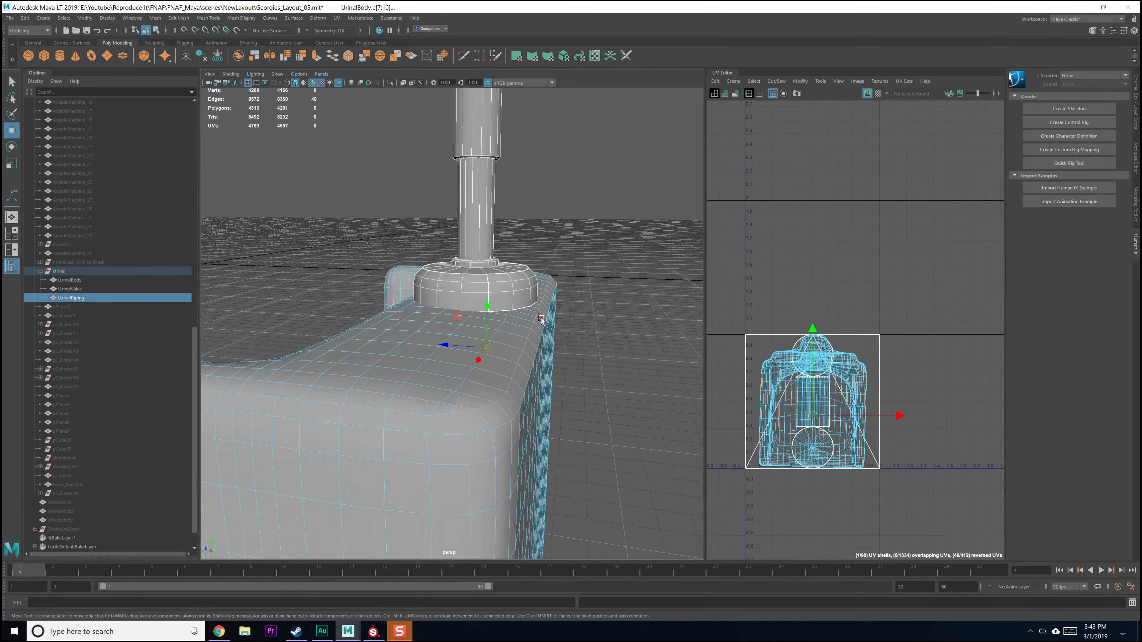
{"action": "double_click", "coordinate": [517, 358]}
{"action": "left_click", "coordinate": [533, 271]}
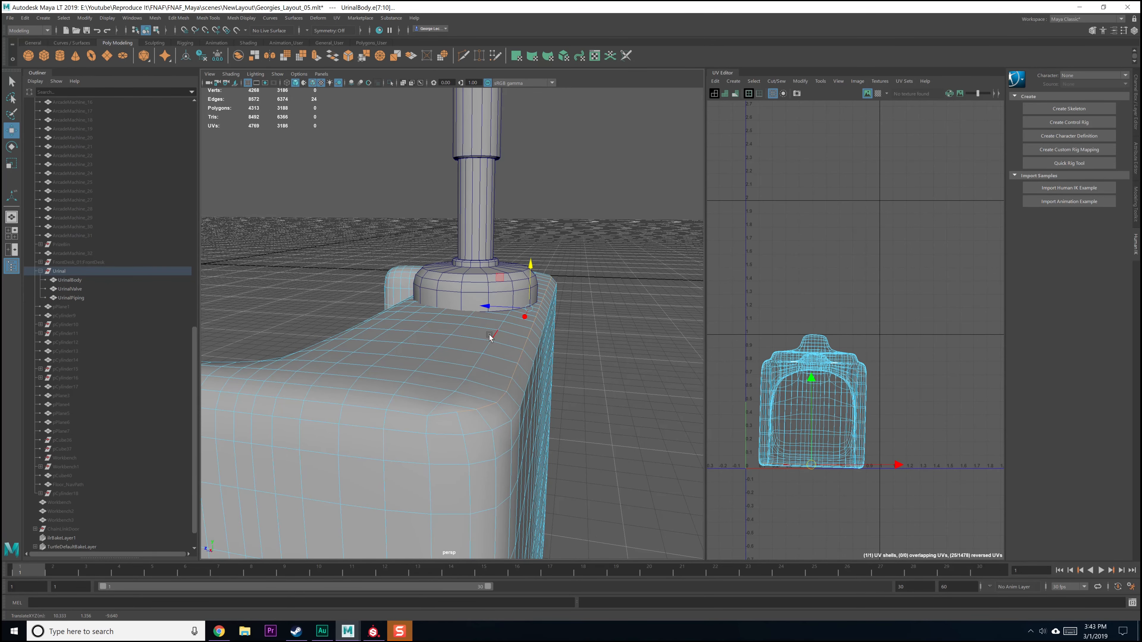
{"action": "middle_click_drag", "start_coordinate": [499, 331], "coordinate": [498, 332]}
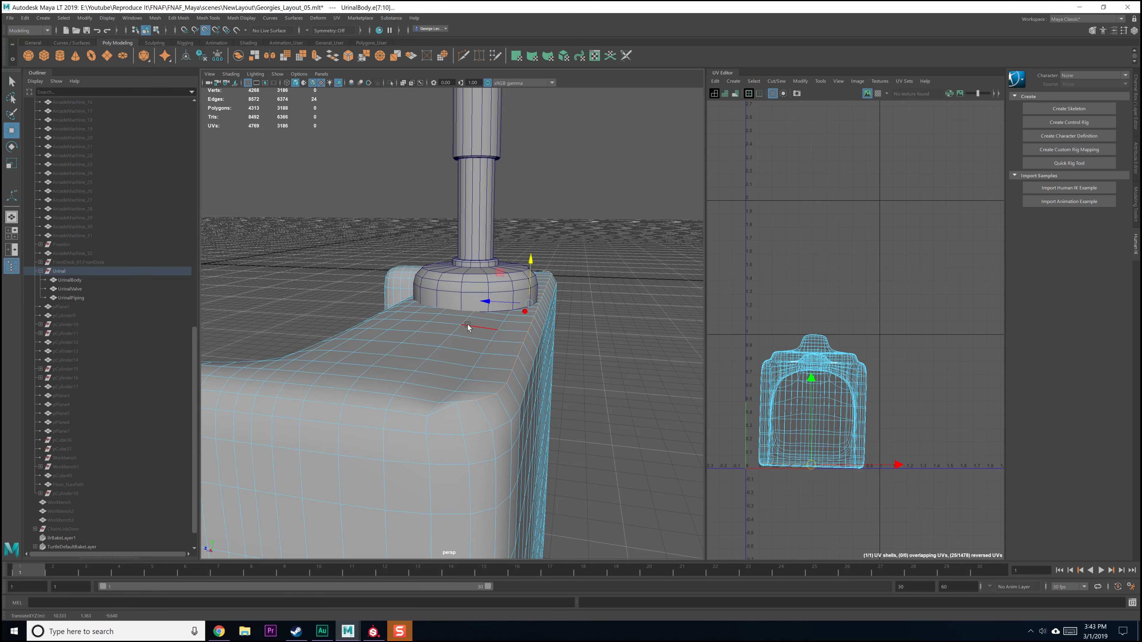
{"action": "left_click_drag", "start_coordinate": [458, 324], "coordinate": [467, 327], "text": "alt"}
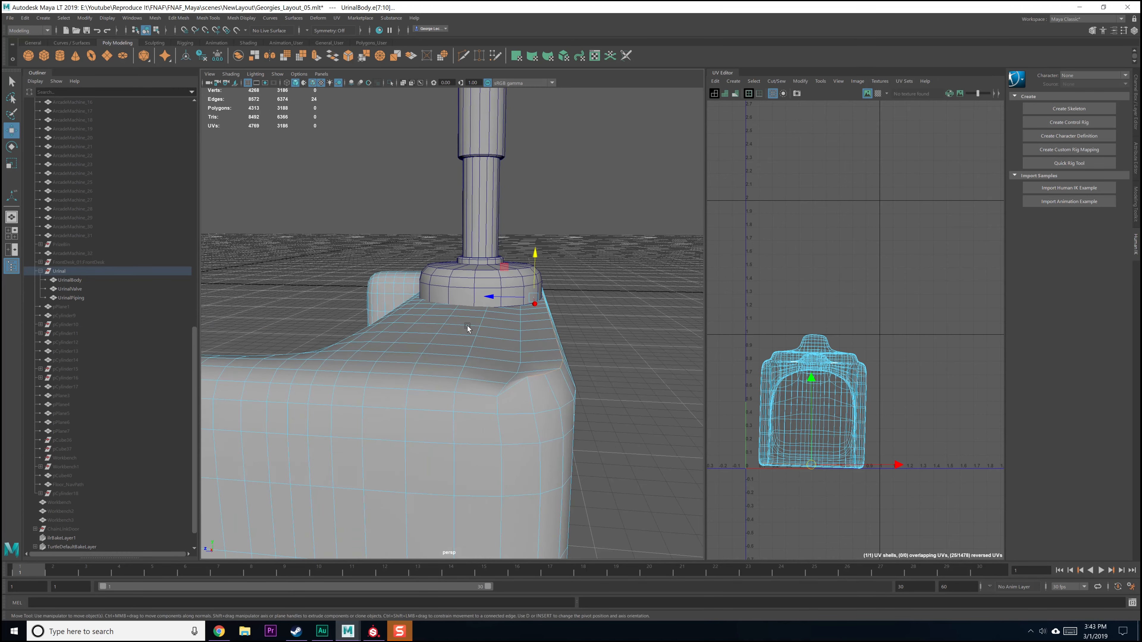
Step: Select a full edge loop running around the urinal body and frame it in a maximized side view
{"action": "left_click_drag", "start_coordinate": [481, 430], "coordinate": [458, 291], "text": "alt"}
{"action": "right_click", "coordinate": [457, 290]}
{"action": "key", "text": "space"}
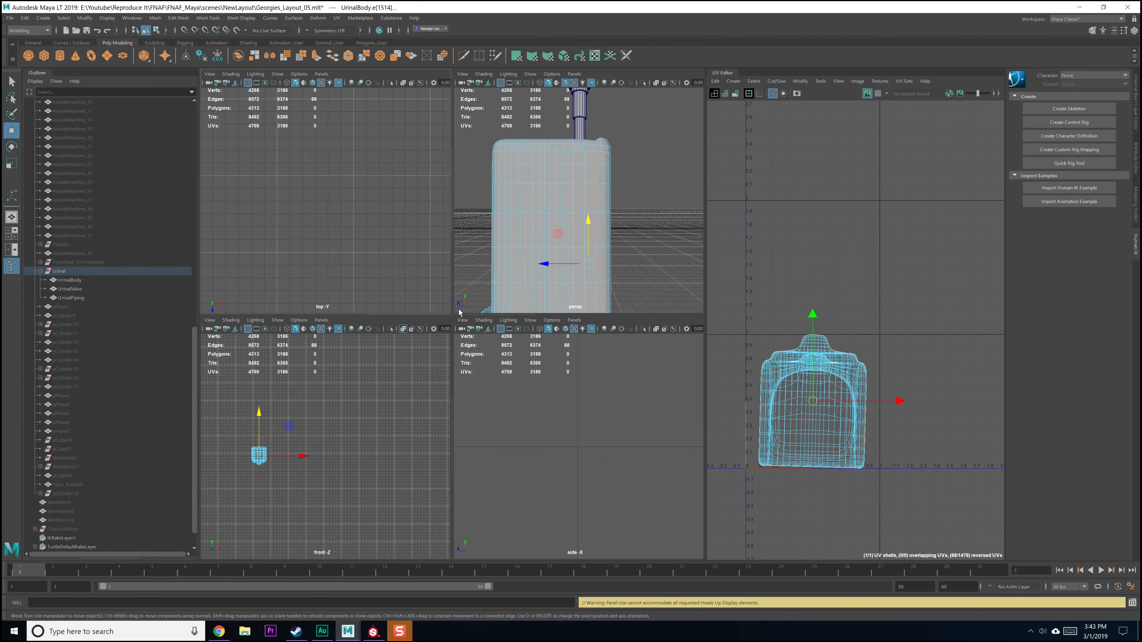
{"action": "key", "text": "space"}
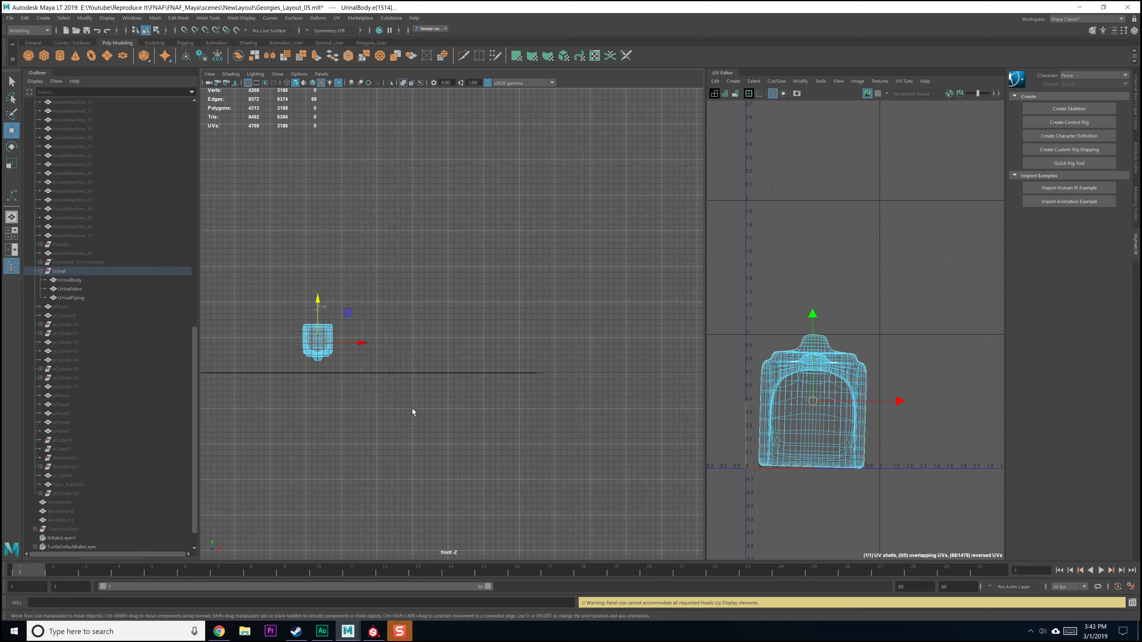
{"action": "key", "text": "f"}
{"action": "middle_click_drag", "start_coordinate": [452, 192], "coordinate": [454, 316], "text": "alt"}
{"action": "key", "text": "space"}
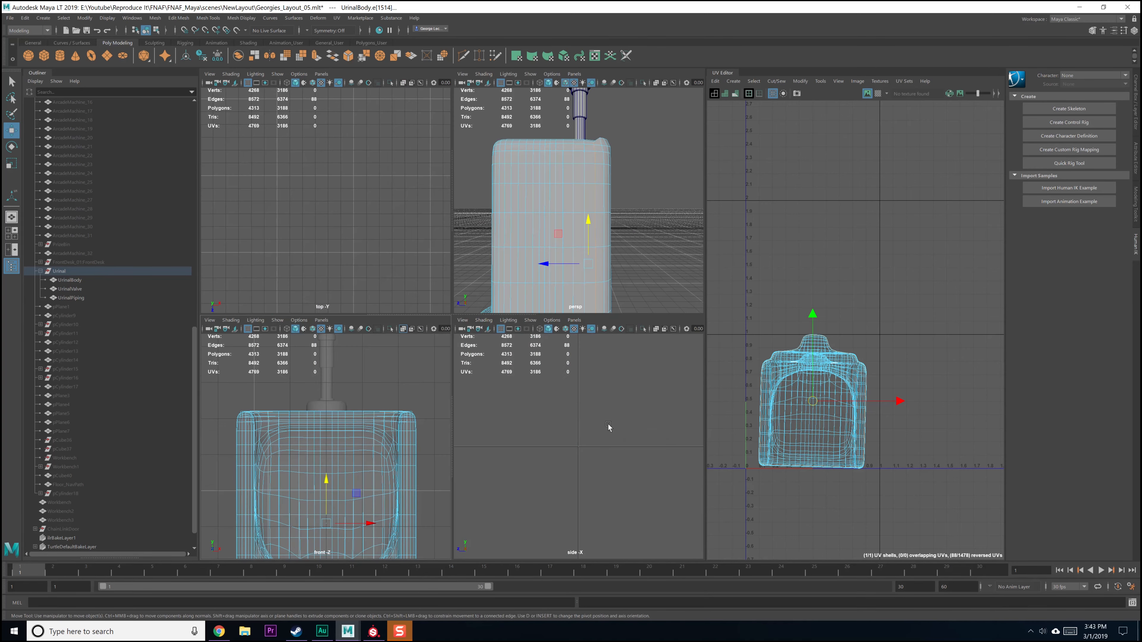
{"action": "key", "text": "space"}
{"action": "key", "text": "f"}
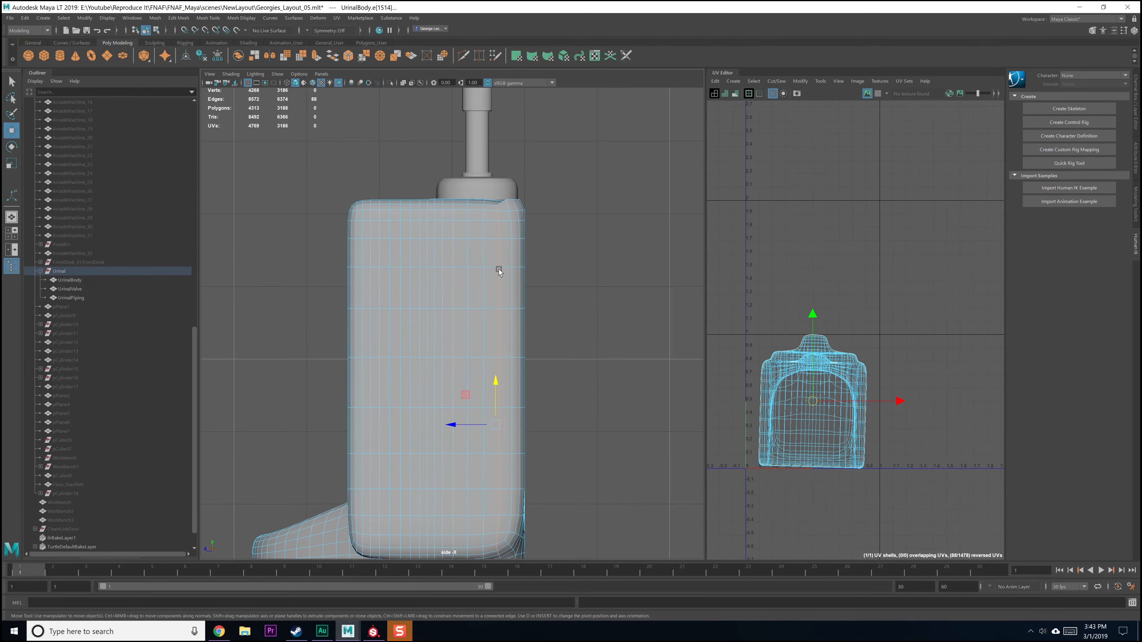
Step: Deselect the loop's lower, front and back edges so only those along the top of the urinal body remain selected
{"action": "middle_click_drag", "start_coordinate": [483, 274], "coordinate": [469, 216], "text": "alt"}
{"action": "scroll", "coordinate": [490, 349], "scroll_direction": "up", "scroll_amount": 1}
{"action": "middle_click_drag", "start_coordinate": [489, 350], "coordinate": [472, 286], "text": "alt"}
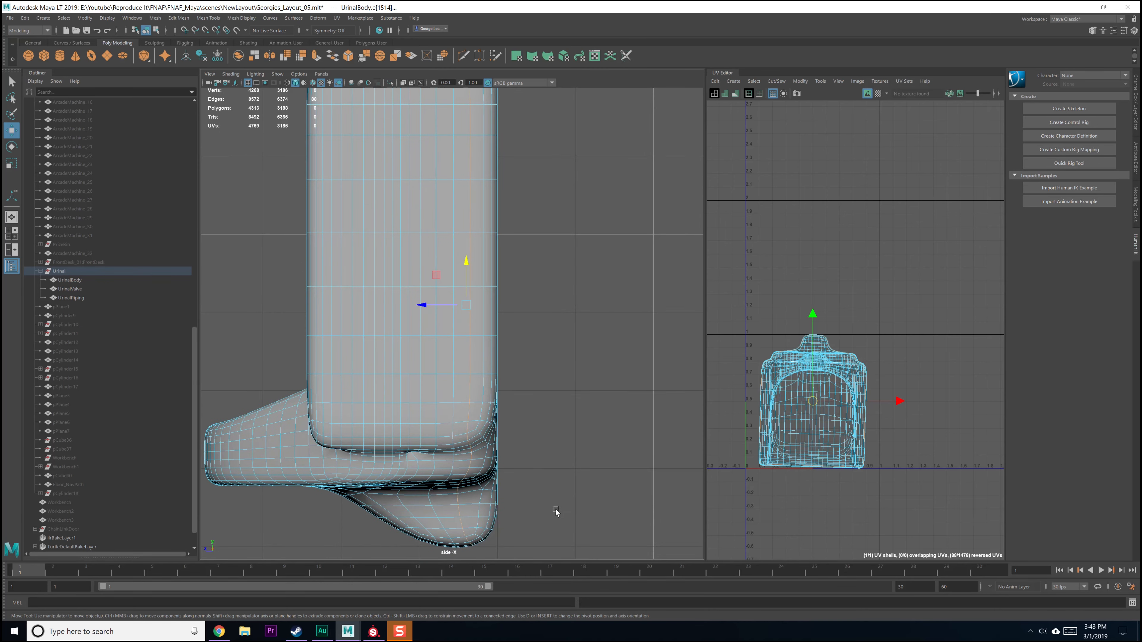
{"action": "left_click_drag", "start_coordinate": [505, 478], "coordinate": [359, 140], "text": "ctrl"}
{"action": "middle_click_drag", "start_coordinate": [398, 177], "coordinate": [394, 330], "text": "alt"}
{"action": "left_click_drag", "start_coordinate": [577, 344], "coordinate": [567, 330], "text": "ctrl"}
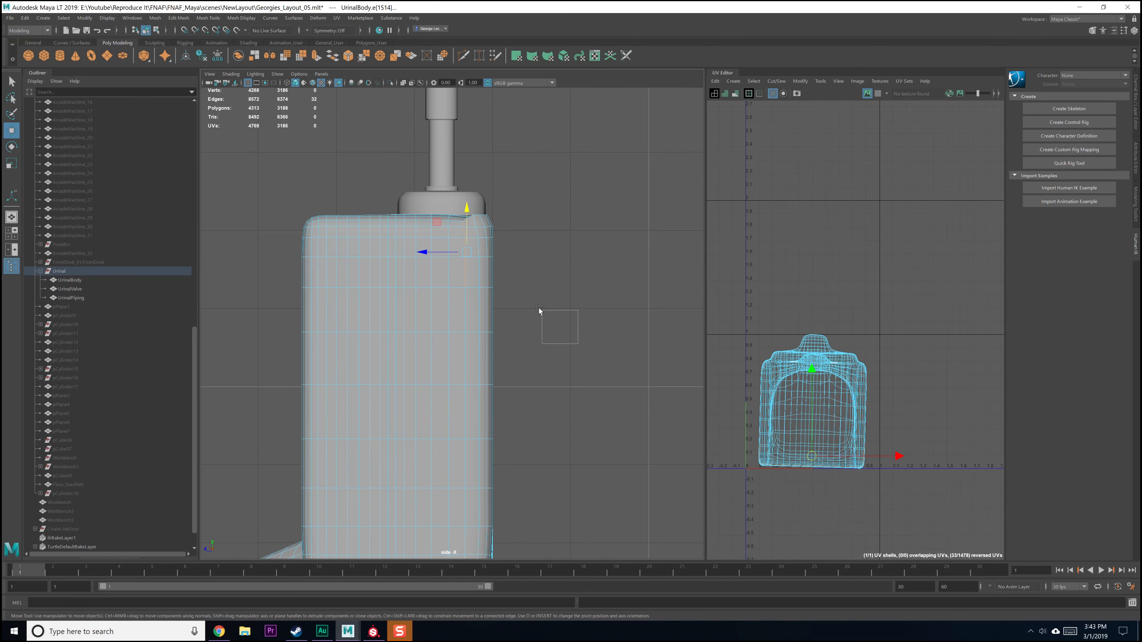
{"action": "left_click_drag", "start_coordinate": [421, 228], "coordinate": [420, 228], "text": "ctrl"}
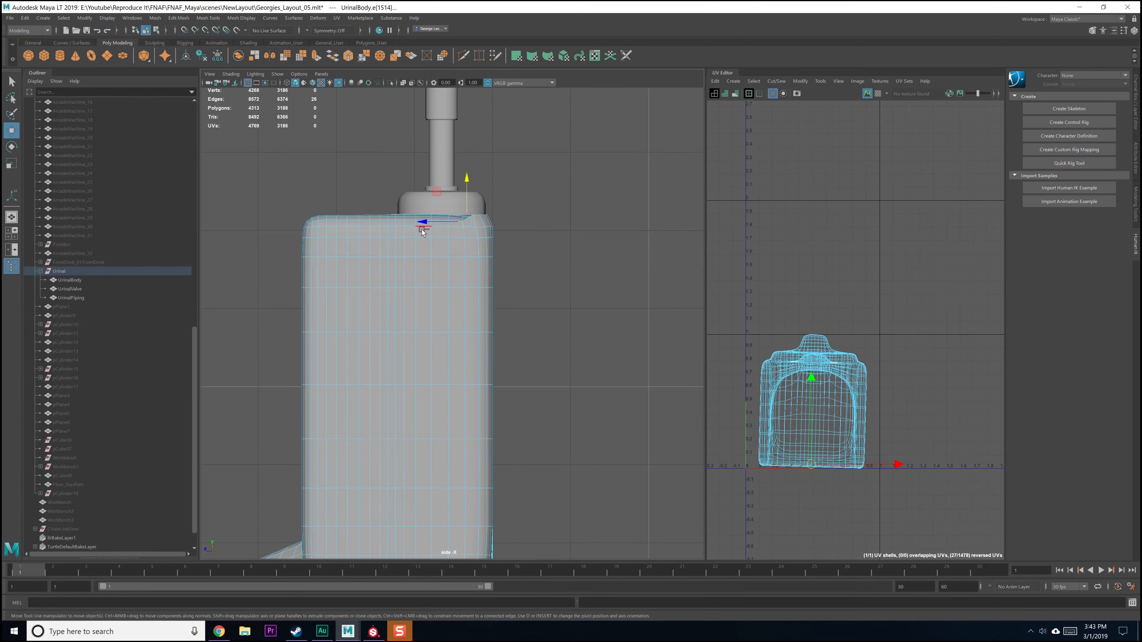
Step: Move the selected top edges vertically in the perspective view, using vertex snapping to align them with the neighbouring row
{"action": "key", "text": "space"}
{"action": "key", "text": "space"}
{"action": "left_click_drag", "start_coordinate": [533, 228], "coordinate": [487, 240], "text": "alt"}
{"action": "left_click", "coordinate": [485, 188]}
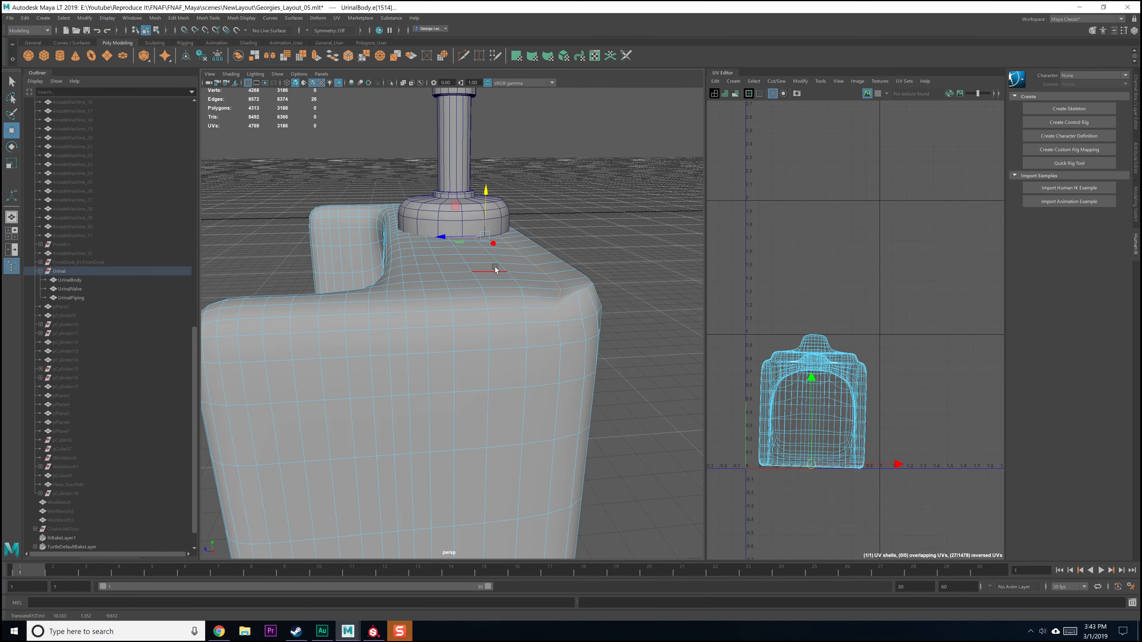
{"action": "middle_click_drag", "start_coordinate": [499, 262], "coordinate": [498, 262]}
{"action": "key", "text": "v"}
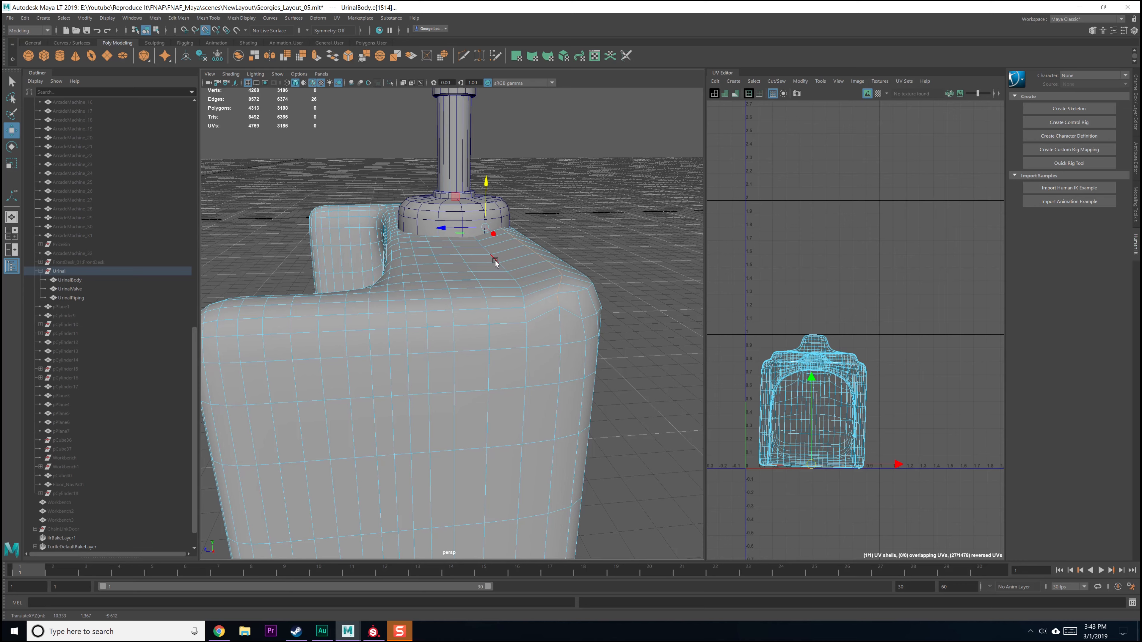
Step: Scale the selected top edges along the vertical axis to flatten them
{"action": "left_click_drag", "start_coordinate": [473, 276], "coordinate": [534, 275], "text": "alt"}
{"action": "key", "text": "e"}
{"action": "key", "text": "r"}
{"action": "left_click_drag", "start_coordinate": [485, 184], "coordinate": [491, 208]}
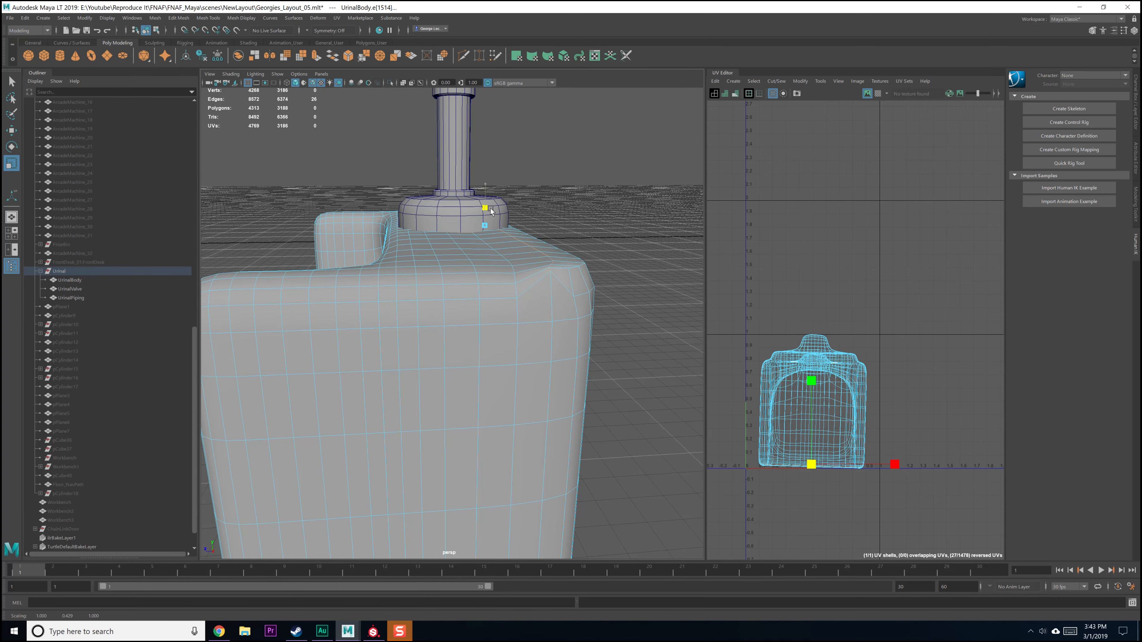
Step: Select the edge row along the back of the body's top, scale it vertically flatter and return to the Move tool
{"action": "right_click_drag", "start_coordinate": [558, 296], "coordinate": [550, 292], "text": "alt"}
{"action": "left_click_drag", "start_coordinate": [535, 272], "coordinate": [538, 326], "text": "alt"}
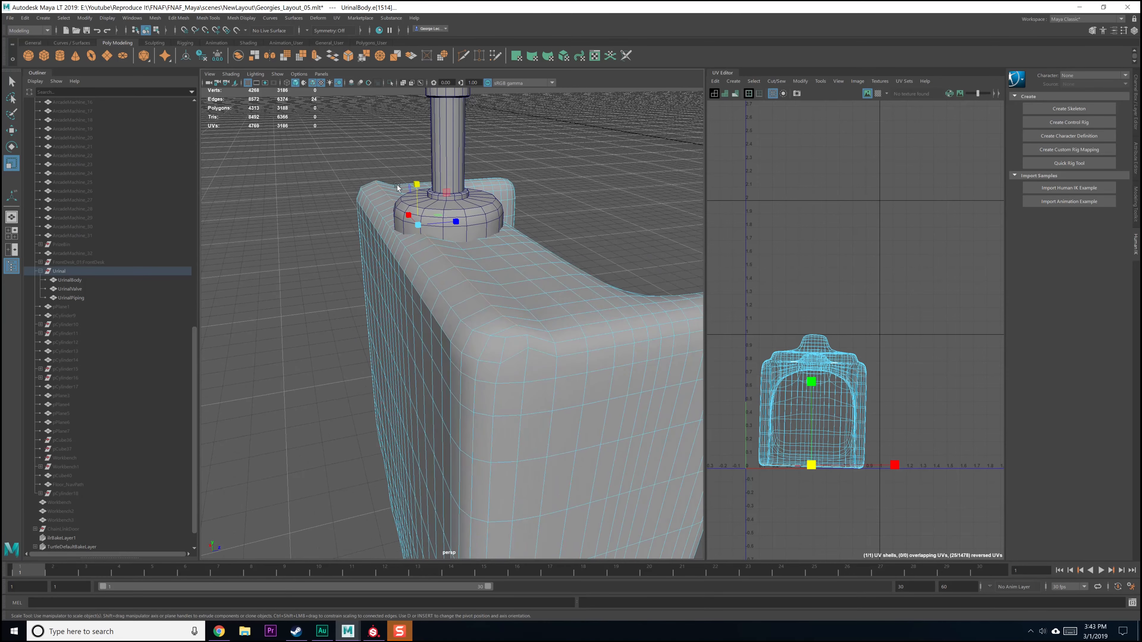
{"action": "left_click_drag", "start_coordinate": [417, 191], "coordinate": [418, 195]}
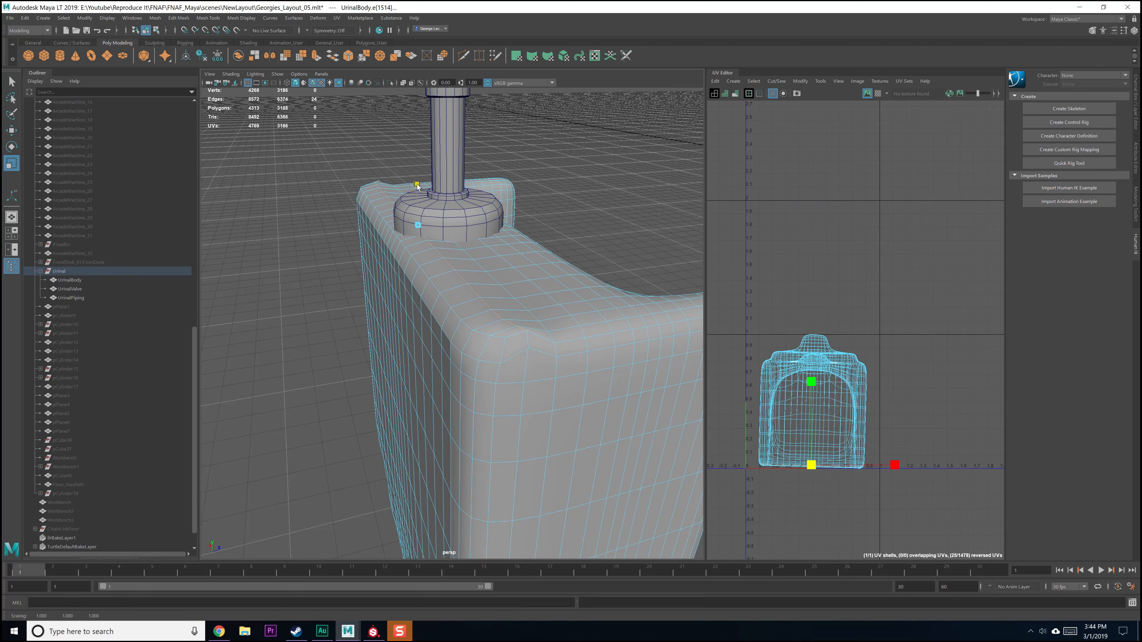
{"action": "key", "text": "w"}
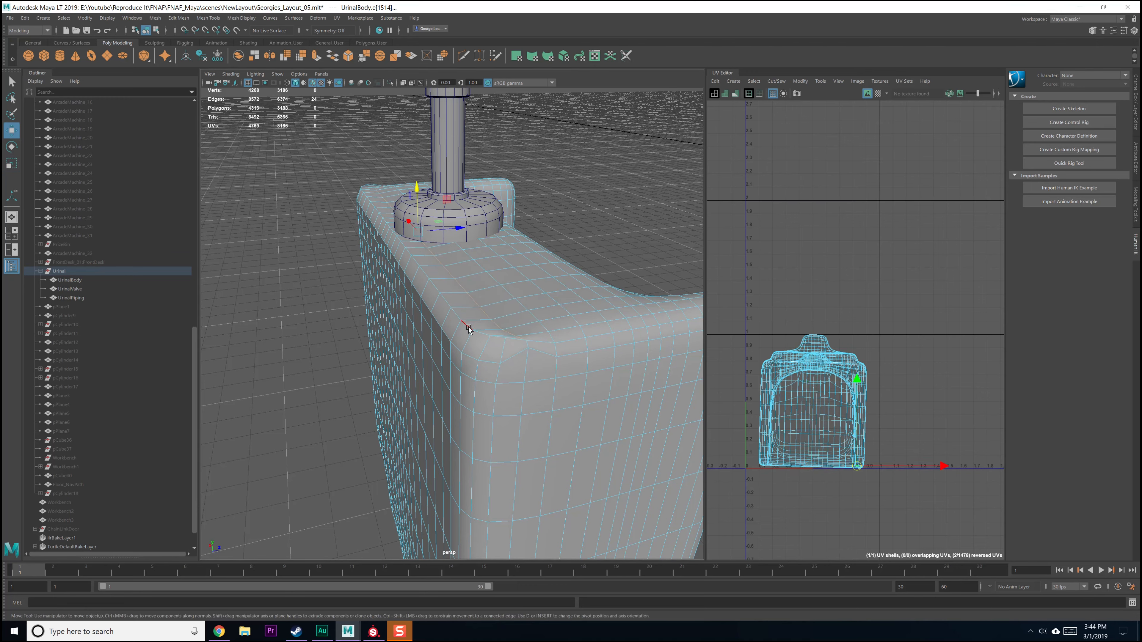
Step: Flatten the edge row at the rear rim of the body's top with vertical scaling and adjust its height
{"action": "key", "text": "e"}
{"action": "key", "text": "r"}
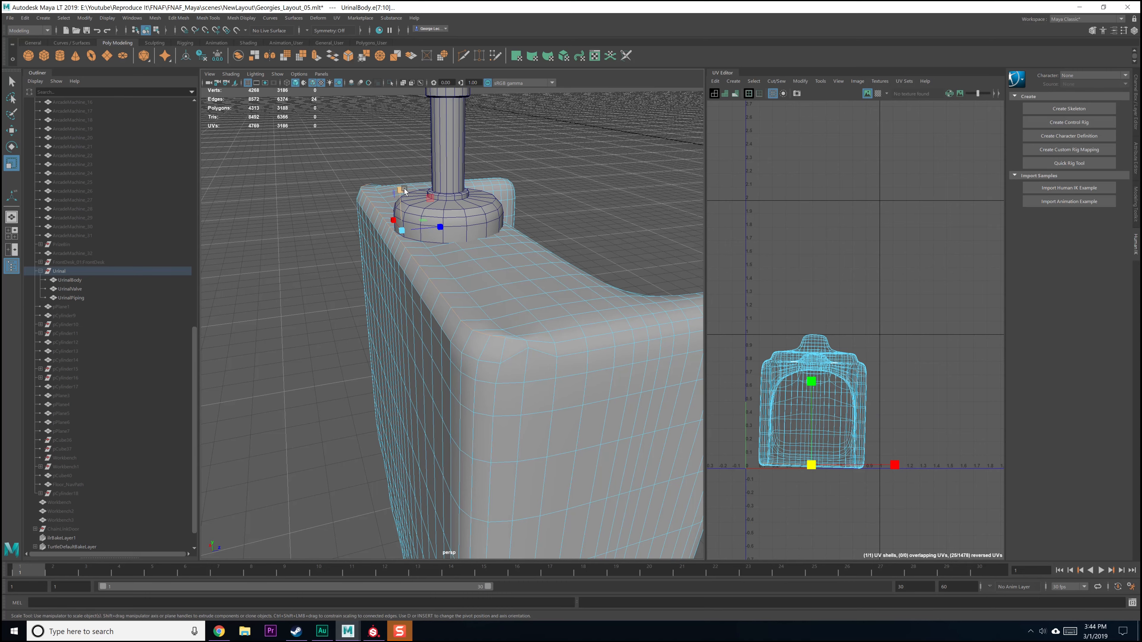
{"action": "left_click_drag", "start_coordinate": [400, 190], "coordinate": [409, 221]}
{"action": "key", "text": "w"}
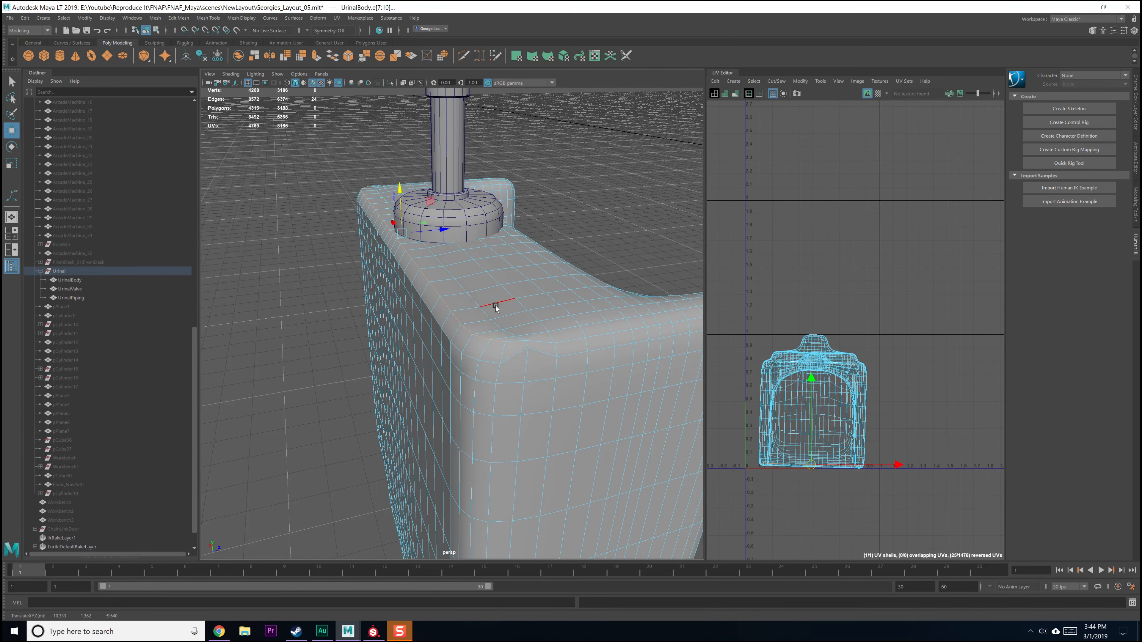
Step: Set the Move tool's symmetry to Object X with a vertex at the body's upper corner selected
{"action": "left_click_drag", "start_coordinate": [530, 336], "coordinate": [493, 311], "text": "alt"}
{"action": "middle_click_drag", "start_coordinate": [468, 293], "coordinate": [477, 304], "text": "alt"}
{"action": "right_click_drag", "start_coordinate": [477, 303], "coordinate": [445, 347], "text": "alt"}
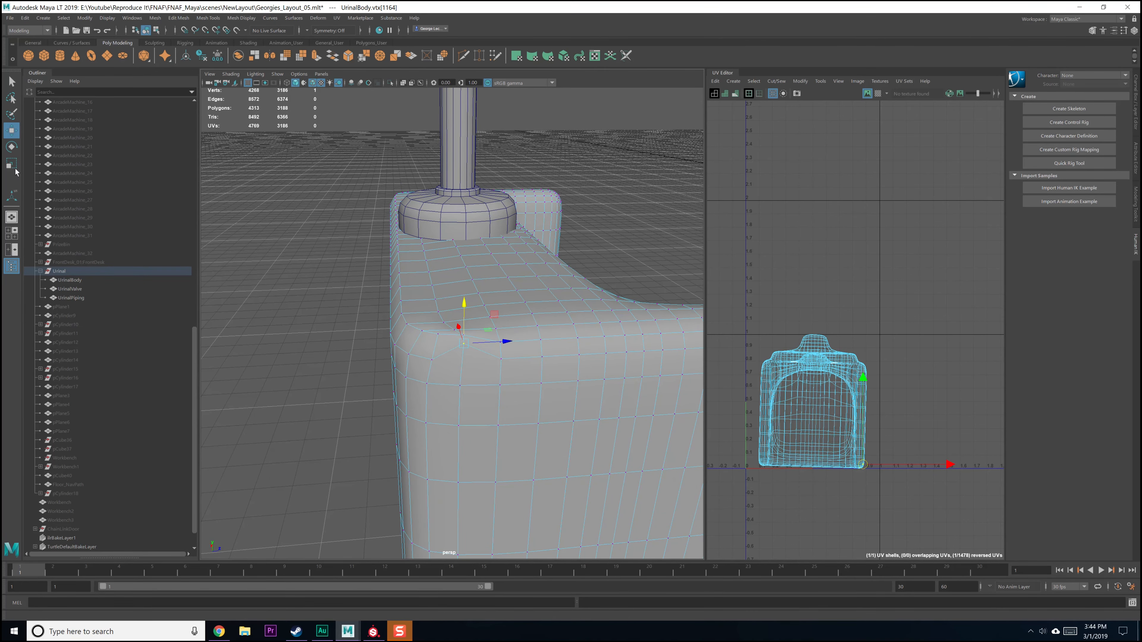
{"action": "double_click", "coordinate": [14, 134]}
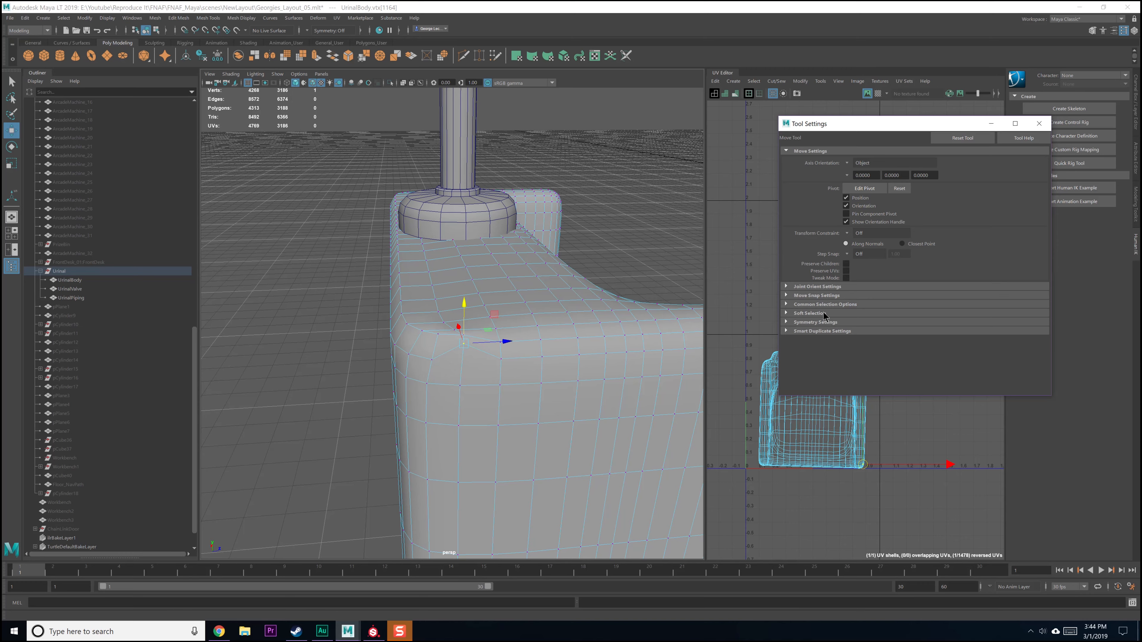
{"action": "left_click", "coordinate": [815, 322]}
{"action": "left_click", "coordinate": [847, 334]}
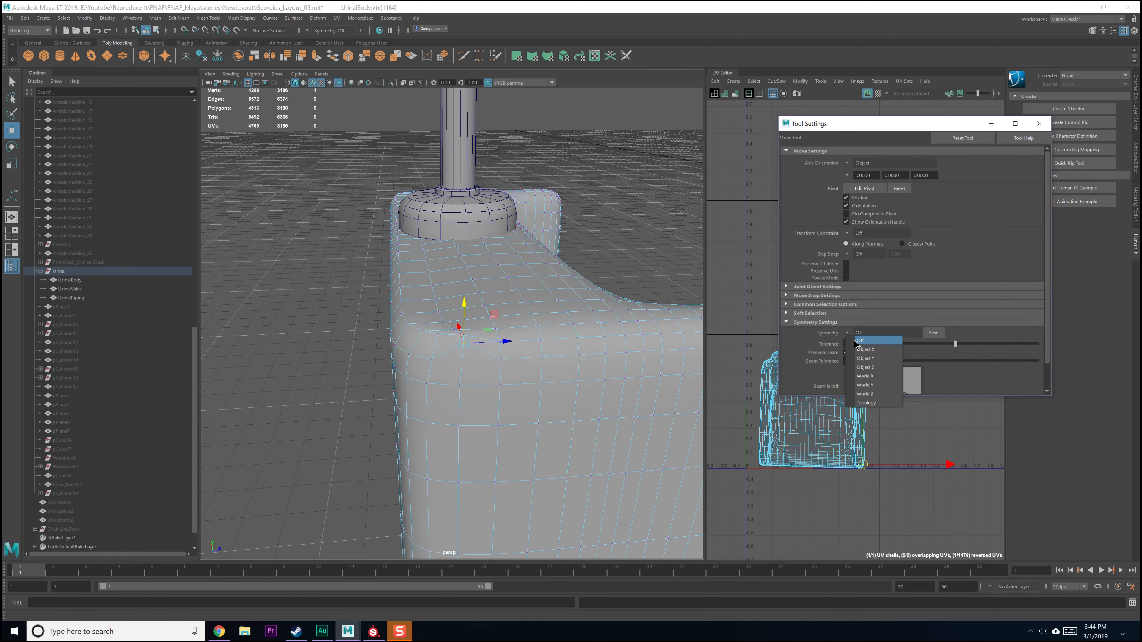
{"action": "left_click", "coordinate": [868, 350]}
Step: Move the mirrored vertices at the body's upper rear corners vertically, using vertex snapping to align them with adjacent vertices
{"action": "left_click_drag", "start_coordinate": [675, 334], "coordinate": [561, 313], "text": "alt"}
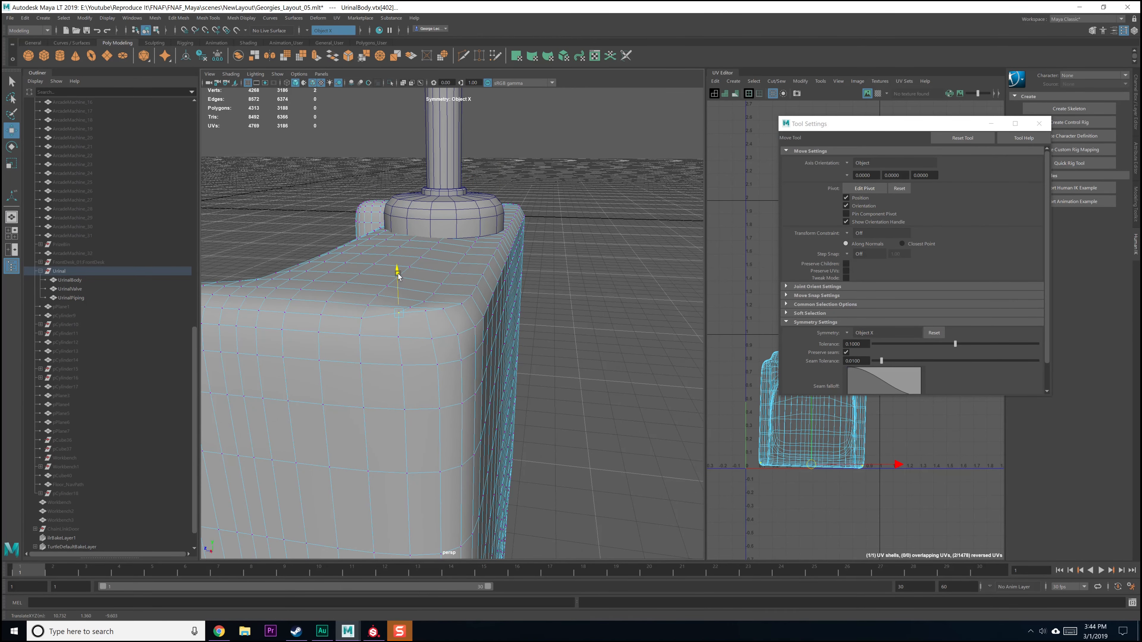
{"action": "left_click_drag", "start_coordinate": [424, 290], "coordinate": [498, 245], "text": "alt"}
{"action": "key", "text": "v"}
{"action": "middle_click_drag", "start_coordinate": [402, 261], "coordinate": [400, 261]}
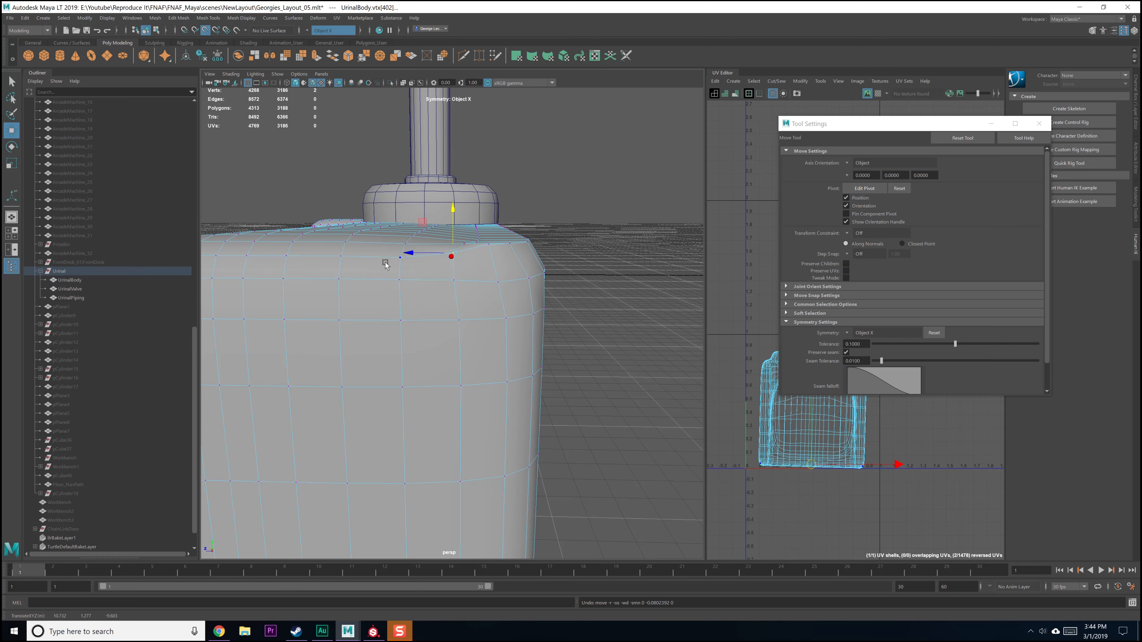
{"action": "left_click", "coordinate": [490, 247]}
{"action": "middle_click_drag", "start_coordinate": [404, 261], "coordinate": [404, 261]}
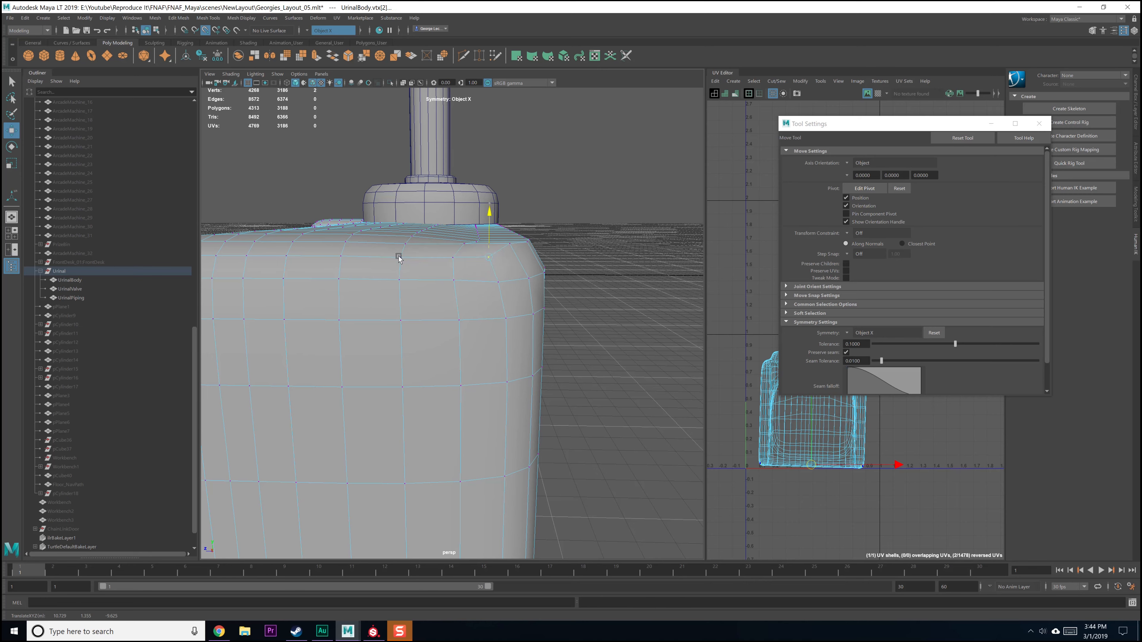
{"action": "left_click_drag", "start_coordinate": [517, 278], "coordinate": [496, 291], "text": "alt"}
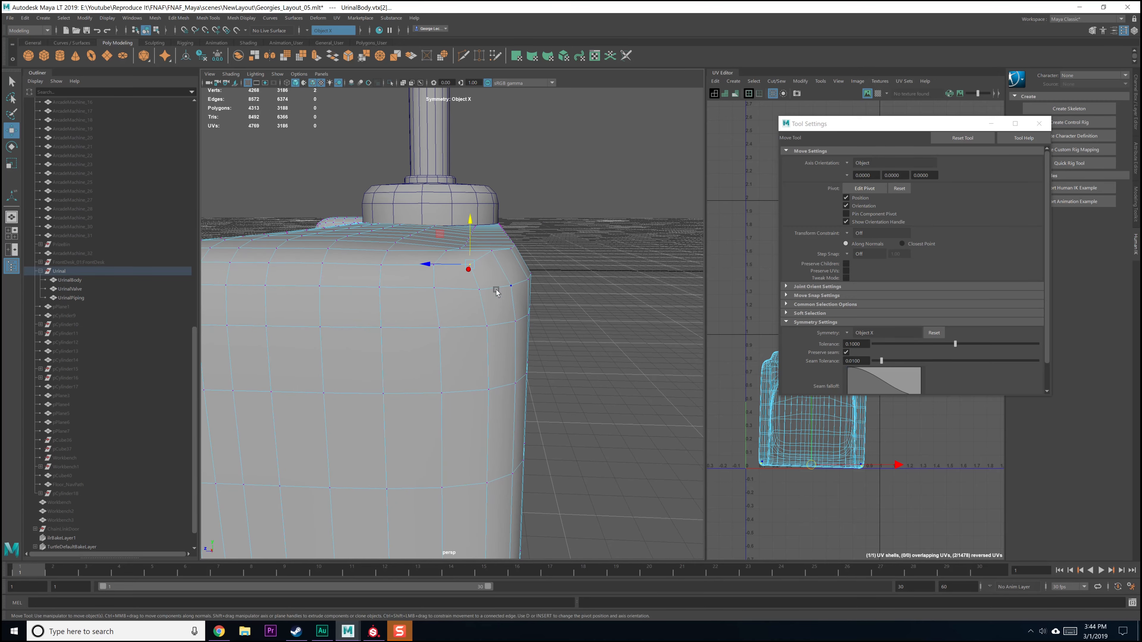
{"action": "middle_click_drag", "start_coordinate": [414, 297], "coordinate": [423, 295]}
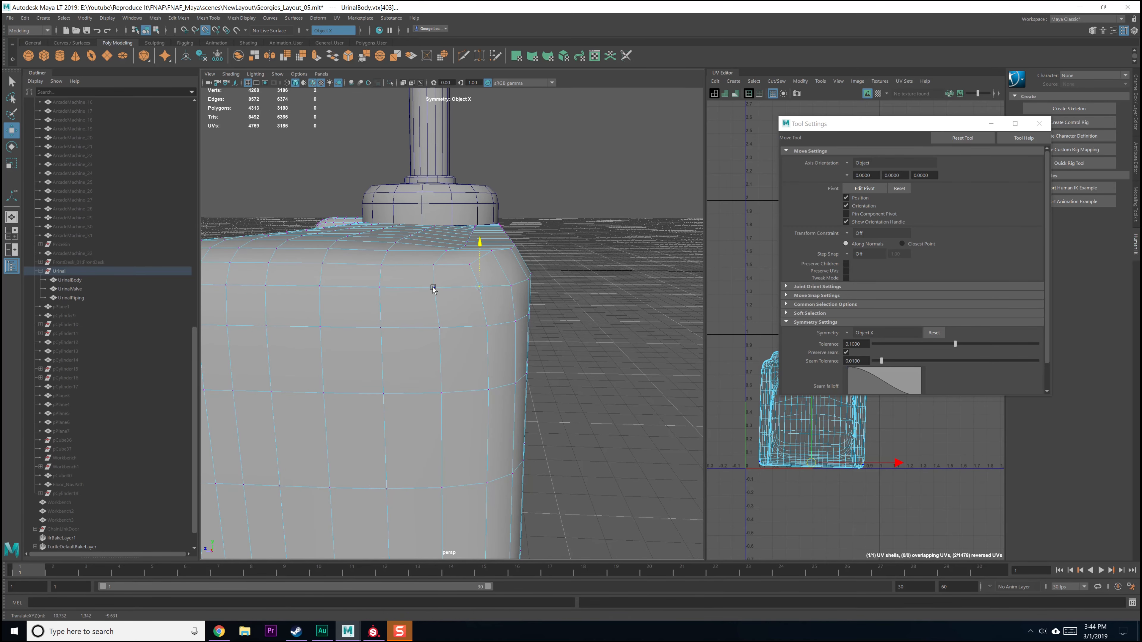
Step: Examine the broken crease and gaps along the inside of the urinal basin
{"action": "left_click_drag", "start_coordinate": [499, 318], "coordinate": [484, 276], "text": "alt"}
{"action": "right_click_drag", "start_coordinate": [484, 276], "coordinate": [490, 312], "text": "alt"}
{"action": "left_click_drag", "start_coordinate": [490, 312], "coordinate": [483, 343], "text": "alt"}
{"action": "left_click_drag", "start_coordinate": [479, 252], "coordinate": [464, 273], "text": "alt"}
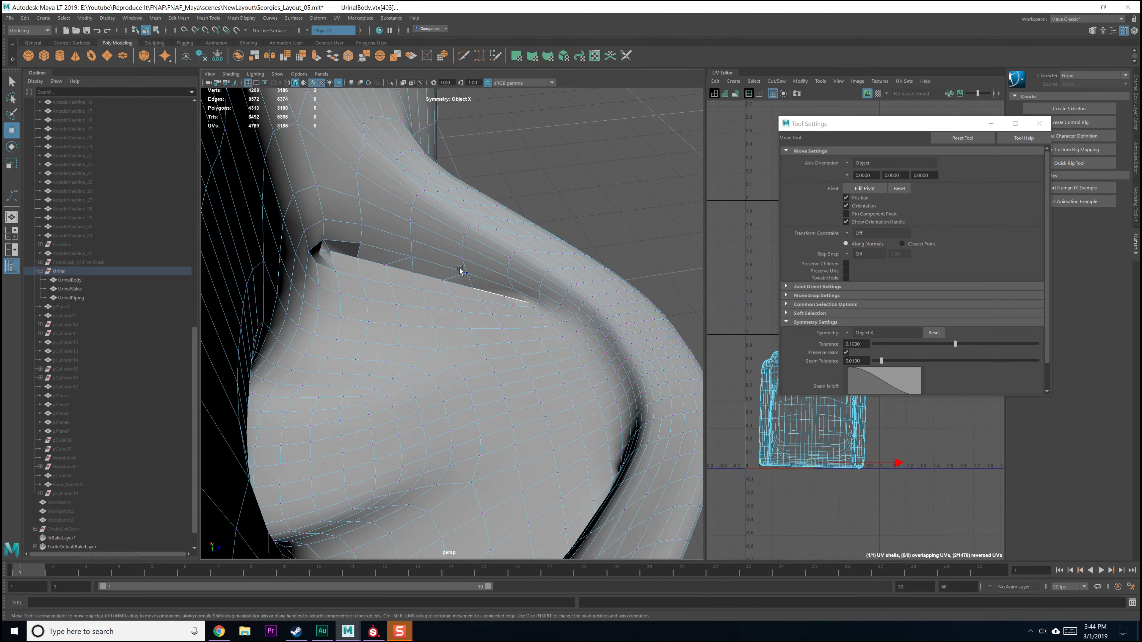
{"action": "left_click_drag", "start_coordinate": [520, 308], "coordinate": [510, 306], "text": "alt"}
{"action": "right_click_drag", "start_coordinate": [510, 306], "coordinate": [589, 327], "text": "alt"}
{"action": "middle_click_drag", "start_coordinate": [589, 327], "coordinate": [592, 325], "text": "alt"}
{"action": "left_click_drag", "start_coordinate": [592, 324], "coordinate": [450, 306], "text": "alt"}
Step: Turn on X-Ray shading to select the stray vertices behind the basin crease, and turn X-Ray off again
{"action": "left_click", "coordinate": [231, 73]}
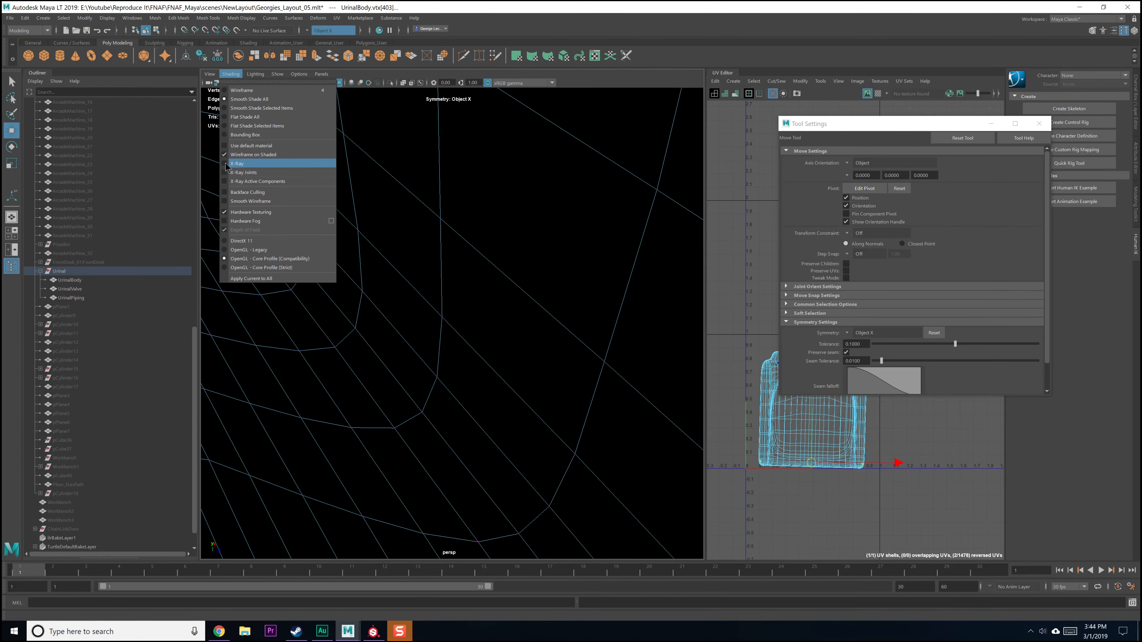
{"action": "left_click", "coordinate": [227, 165]}
{"action": "mouse_move", "coordinate": [472, 351]}
{"action": "left_mouse_down", "text": "alt"}
{"action": "mouse_move", "coordinate": [441, 299]}
{"action": "mouse_move", "coordinate": [474, 289]}
{"action": "mouse_move", "coordinate": [488, 387]}
{"action": "mouse_move", "coordinate": [530, 369]}
{"action": "mouse_move", "coordinate": [509, 371]}
{"action": "mouse_move", "coordinate": [477, 325]}
{"action": "mouse_move", "coordinate": [439, 340]}
{"action": "mouse_move", "coordinate": [444, 403]}
{"action": "mouse_move", "coordinate": [412, 431]}
{"action": "mouse_move", "coordinate": [455, 343]}
{"action": "mouse_move", "coordinate": [467, 349]}
{"action": "left_mouse_up", "text": "alt"}
{"action": "left_click", "coordinate": [440, 340]}
{"action": "left_click_drag", "start_coordinate": [538, 324], "coordinate": [387, 344], "text": "alt"}
{"action": "left_click_drag", "start_coordinate": [388, 344], "coordinate": [460, 346], "text": "alt"}
{"action": "left_click_drag", "start_coordinate": [382, 357], "coordinate": [462, 373], "text": "alt"}
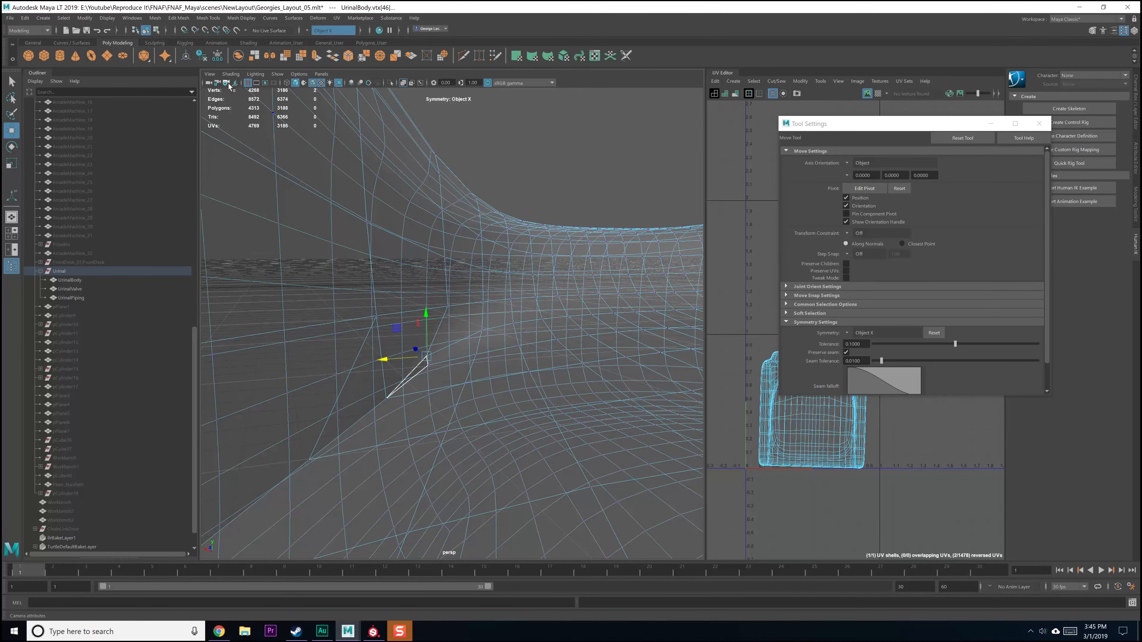
{"action": "left_click", "coordinate": [231, 74]}
{"action": "left_click", "coordinate": [227, 163]}
Step: Merge the stray vertices at the narrow gap in the basin crease, undoing and redoing the selection as needed
{"action": "left_click_drag", "start_coordinate": [396, 315], "coordinate": [456, 326], "text": "alt"}
{"action": "left_click_drag", "start_coordinate": [456, 326], "coordinate": [419, 357], "text": "alt"}
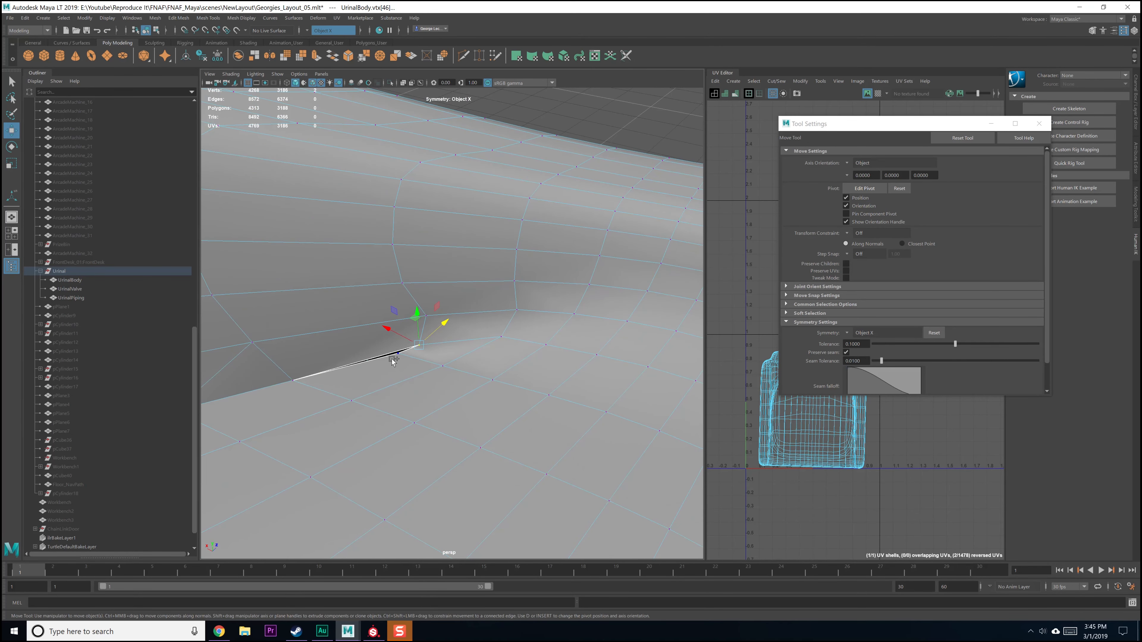
{"action": "right_click", "coordinate": [410, 364], "text": "shift"}
{"action": "left_click", "coordinate": [409, 338]}
{"action": "left_click_drag", "start_coordinate": [410, 342], "coordinate": [417, 368], "text": "alt"}
{"action": "key", "text": "ctrl+z"}
{"action": "left_click", "coordinate": [420, 360]}
{"action": "left_click_drag", "start_coordinate": [407, 372], "coordinate": [402, 328], "text": "alt"}
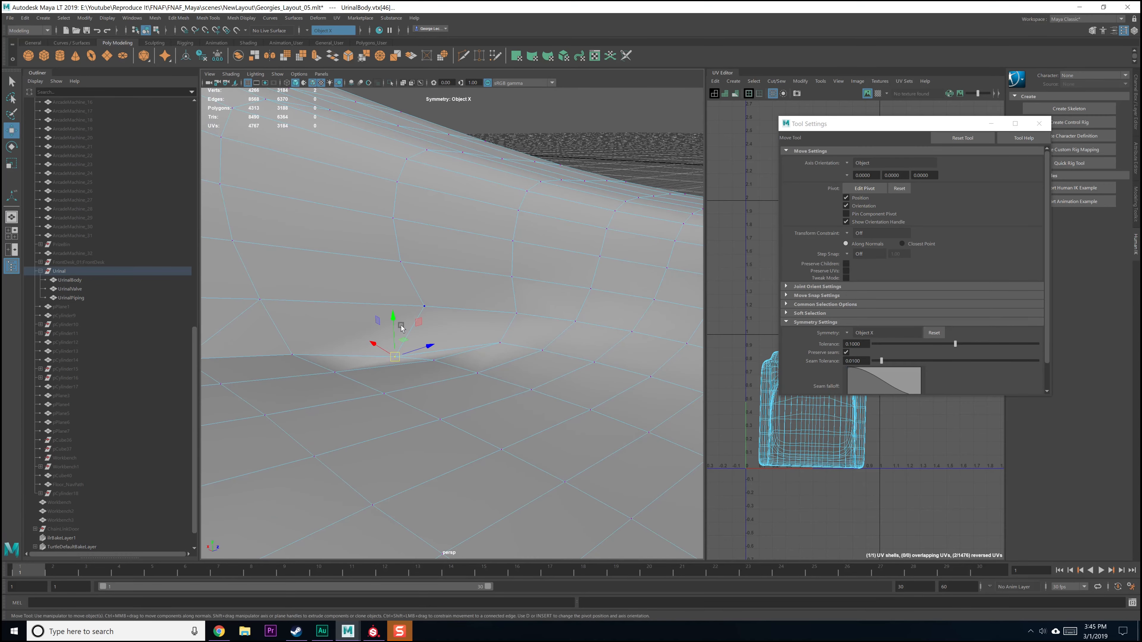
Step: Reposition the merged crease vertex so the basin floor meets the wall more smoothly
{"action": "left_click_drag", "start_coordinate": [437, 363], "coordinate": [419, 348], "text": "alt"}
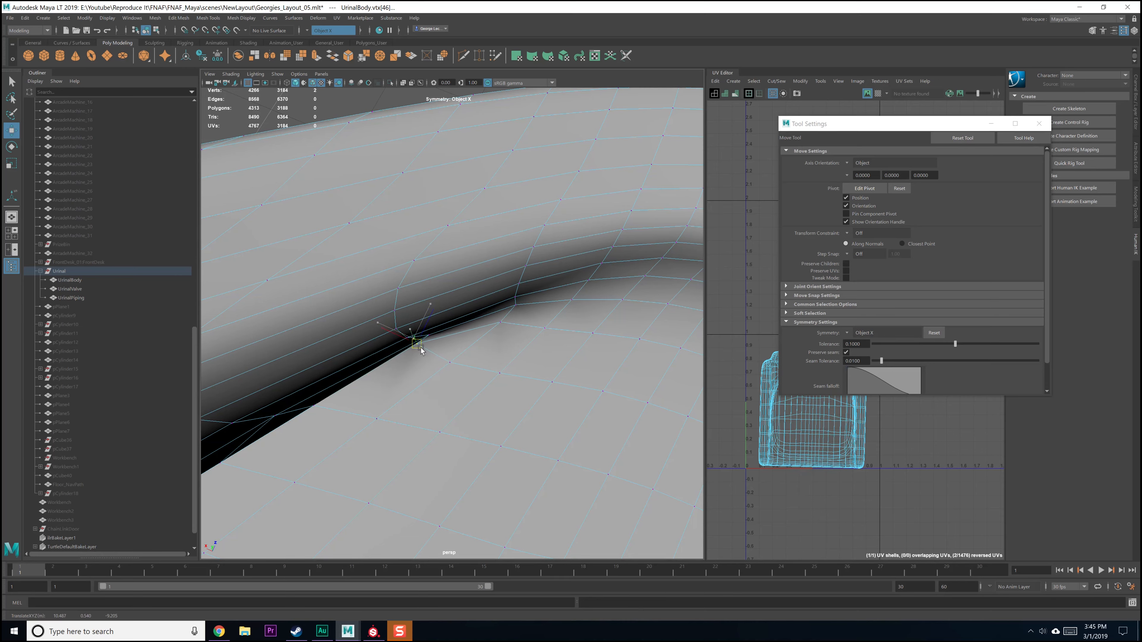
{"action": "mouse_move", "coordinate": [431, 345]}
{"action": "left_mouse_down", "text": "alt"}
{"action": "mouse_move", "coordinate": [491, 372]}
{"action": "mouse_move", "coordinate": [458, 372]}
{"action": "mouse_move", "coordinate": [433, 362]}
{"action": "mouse_move", "coordinate": [507, 367]}
{"action": "mouse_move", "coordinate": [461, 372]}
{"action": "mouse_move", "coordinate": [418, 332]}
{"action": "mouse_move", "coordinate": [445, 339]}
{"action": "left_mouse_up", "text": "alt"}
{"action": "middle_click_drag", "start_coordinate": [497, 340], "coordinate": [433, 341], "text": "alt"}
{"action": "middle_click_drag", "start_coordinate": [573, 356], "coordinate": [534, 349], "text": "alt"}
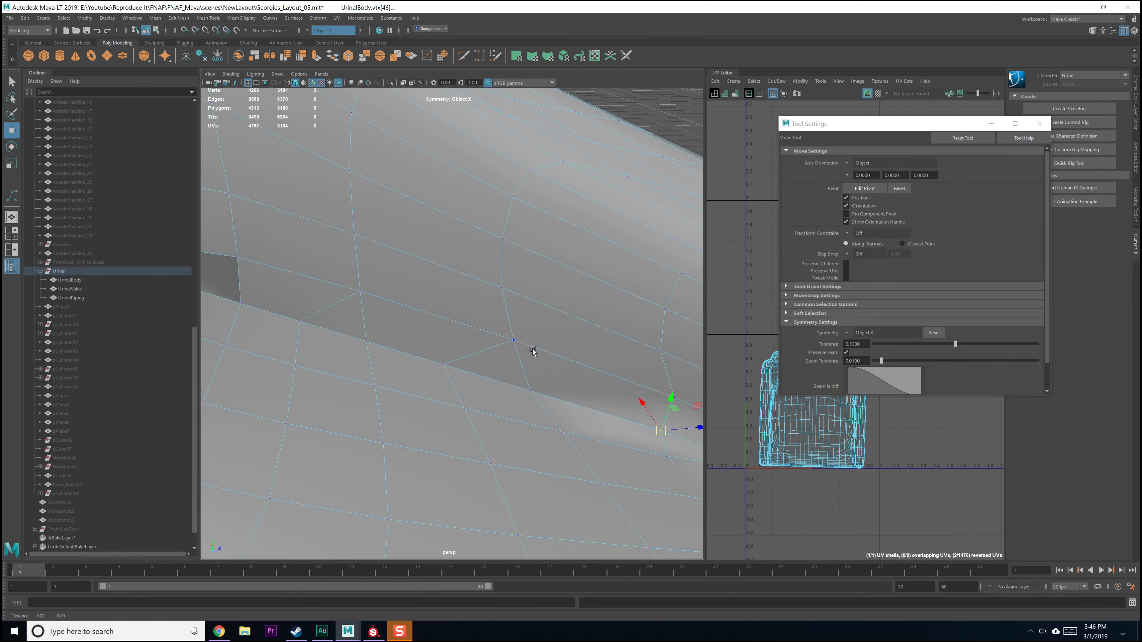
Step: Select the surplus edge loops along the basin's inner crease and delete them together with their vertices
{"action": "key", "text": "f"}
{"action": "scroll", "coordinate": [536, 385], "scroll_direction": "down", "scroll_amount": 6}
{"action": "left_click_drag", "start_coordinate": [537, 385], "coordinate": [490, 362], "text": "alt"}
{"action": "middle_click_drag", "start_coordinate": [530, 259], "coordinate": [521, 269], "text": "alt"}
{"action": "right_click_drag", "start_coordinate": [507, 263], "coordinate": [512, 243]}
{"action": "left_click", "coordinate": [504, 262]}
{"action": "left_click_drag", "start_coordinate": [516, 307], "coordinate": [368, 310], "text": "alt"}
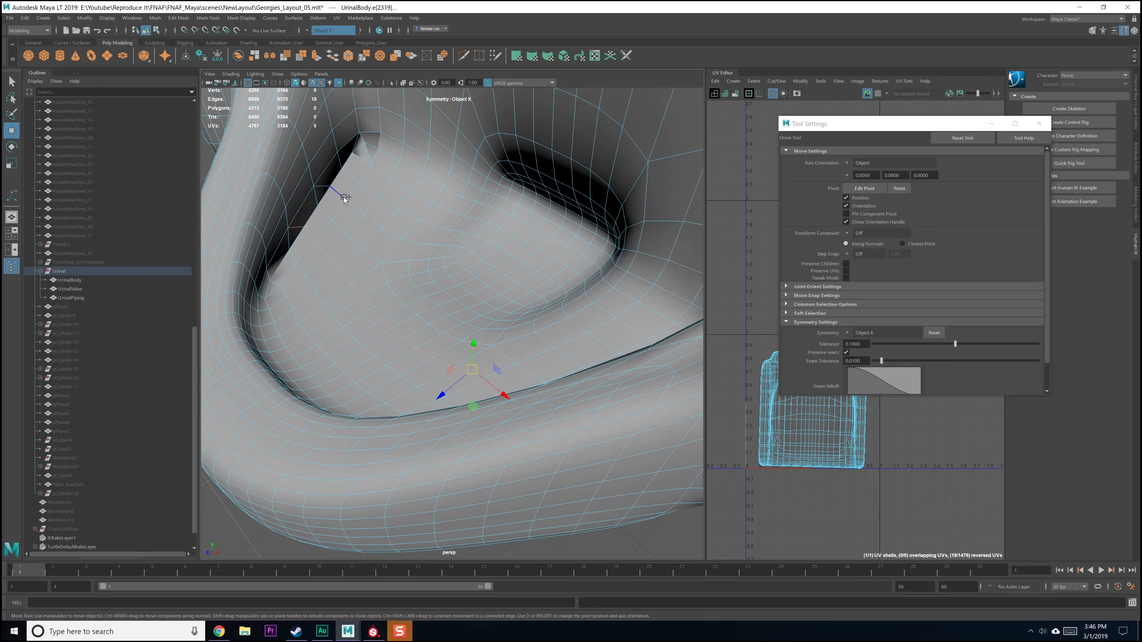
{"action": "left_click_drag", "start_coordinate": [372, 223], "coordinate": [440, 279], "text": "alt"}
{"action": "key", "text": "ctrl+Delete"}
Step: Select the displaced vertices at the basin's inner corner and move them along the X axis to correct the gap
{"action": "scroll", "coordinate": [440, 274], "scroll_direction": "up", "scroll_amount": 5}
{"action": "scroll", "coordinate": [440, 275], "scroll_direction": "down", "scroll_amount": 6}
{"action": "right_click_drag", "start_coordinate": [449, 269], "coordinate": [429, 270]}
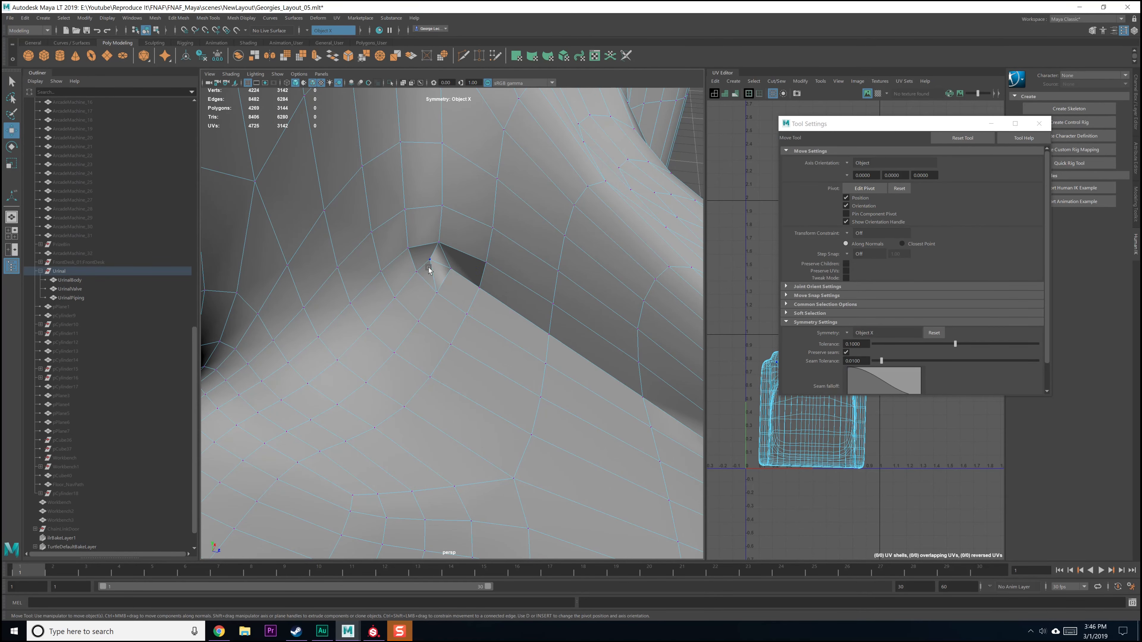
{"action": "scroll", "coordinate": [430, 286], "scroll_direction": "down", "scroll_amount": 5}
{"action": "left_click_drag", "start_coordinate": [430, 286], "coordinate": [431, 239], "text": "alt"}
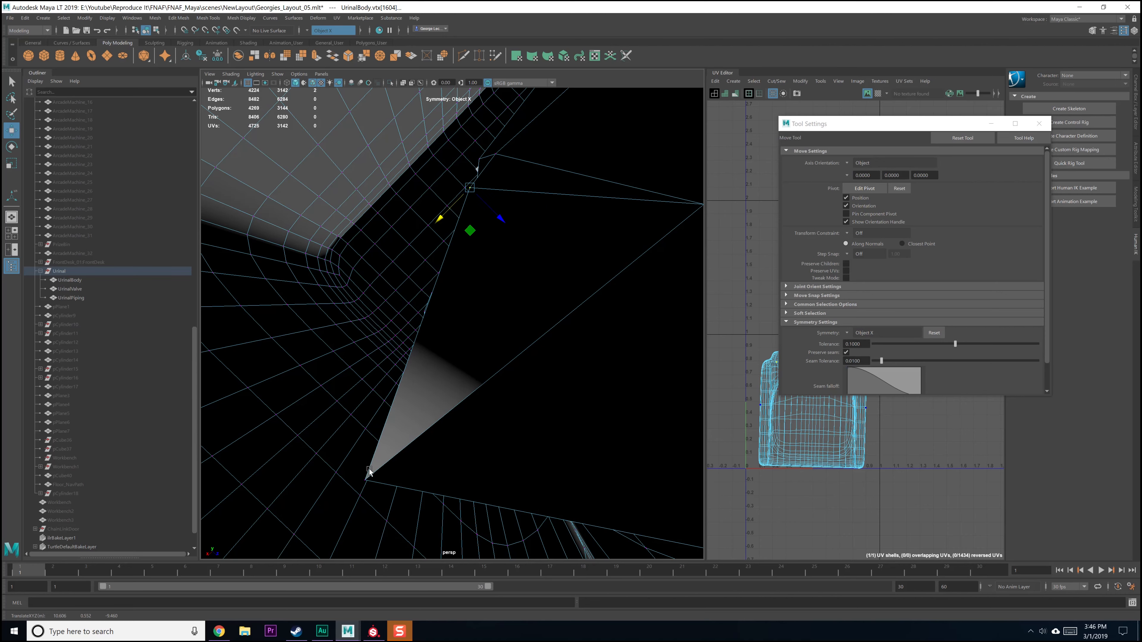
{"action": "left_click_drag", "start_coordinate": [409, 470], "coordinate": [327, 289], "text": "alt"}
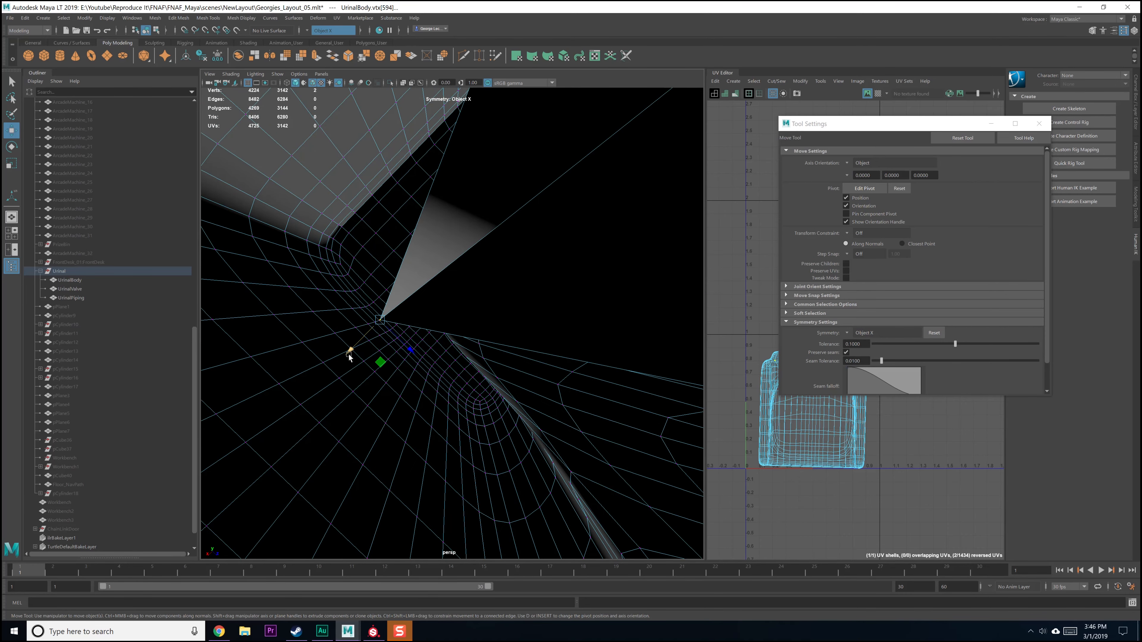
{"action": "left_click_drag", "start_coordinate": [349, 356], "coordinate": [501, 208]}
{"action": "right_click_drag", "start_coordinate": [523, 192], "coordinate": [363, 318], "text": "alt"}
{"action": "left_click_drag", "start_coordinate": [362, 317], "coordinate": [398, 320], "text": "alt"}
Step: Delete the two unneeded edges at the basin's inner corner with their vertices and return the body to object selection
{"action": "right_click_drag", "start_coordinate": [513, 281], "coordinate": [515, 265]}
{"action": "left_click", "coordinate": [514, 272]}
{"action": "left_click", "coordinate": [491, 318], "text": "shift"}
{"action": "key", "text": "ctrl+Delete"}
{"action": "mouse_move", "coordinate": [553, 379]}
{"action": "left_mouse_down", "text": "alt"}
{"action": "mouse_move", "coordinate": [586, 370]}
{"action": "mouse_move", "coordinate": [566, 369]}
{"action": "mouse_move", "coordinate": [591, 378]}
{"action": "mouse_move", "coordinate": [588, 397]}
{"action": "mouse_move", "coordinate": [564, 373]}
{"action": "left_mouse_up", "text": "alt"}
{"action": "key", "text": "F8"}
{"action": "key", "text": "F8"}
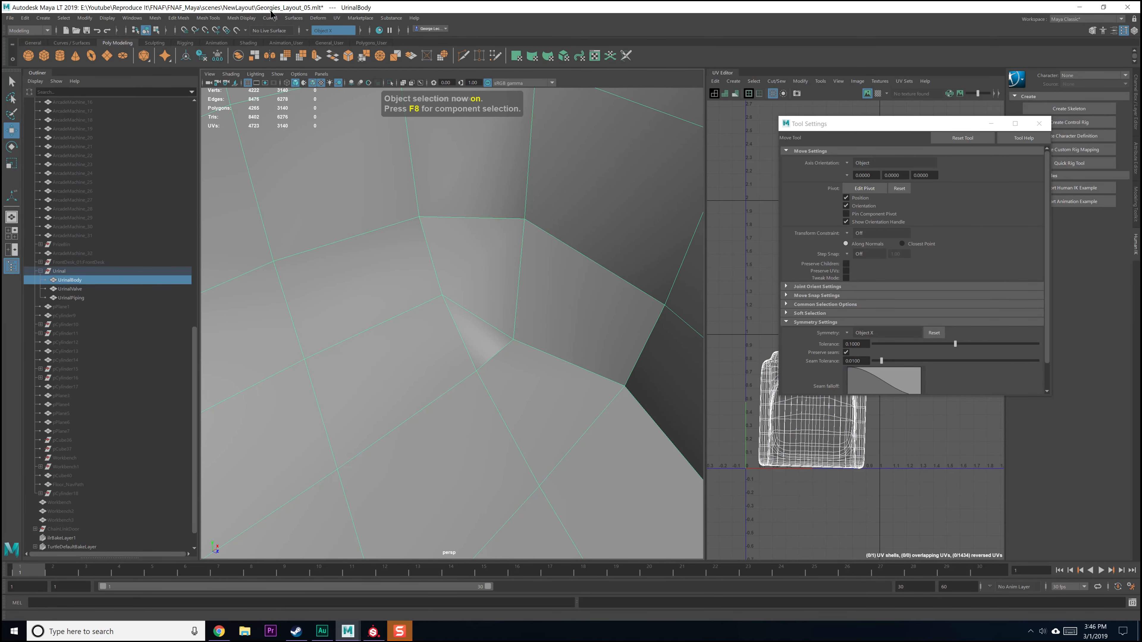
Step: Apply Soften/Harden Edges to the urinal body, return to object selection and deselect the body
{"action": "left_click", "coordinate": [241, 18]}
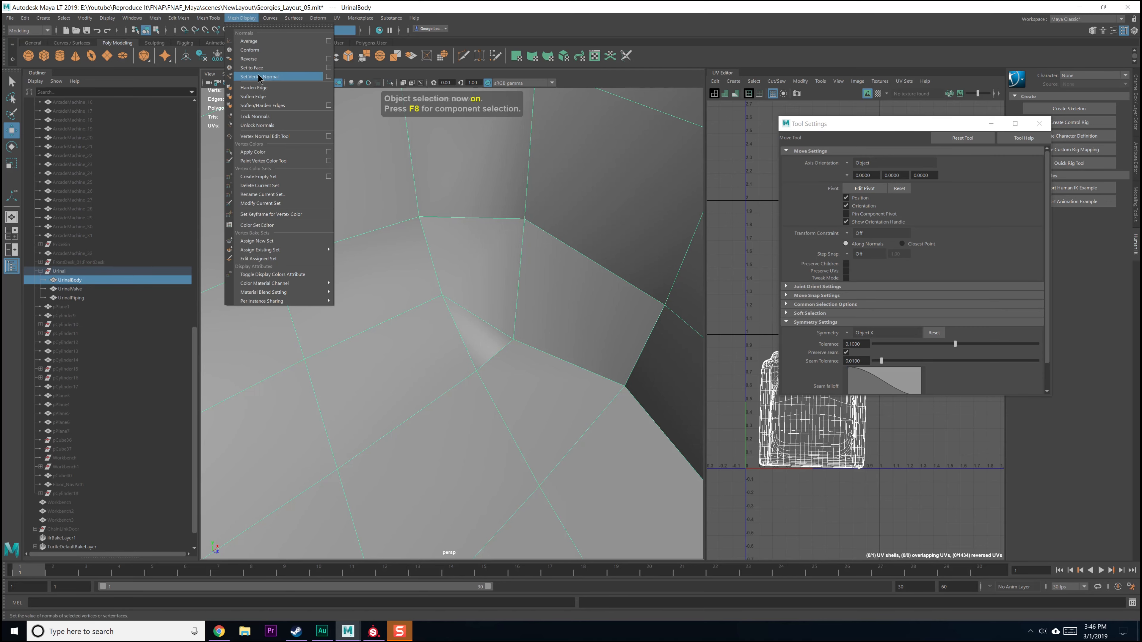
{"action": "left_click", "coordinate": [262, 105]}
{"action": "scroll", "coordinate": [430, 310], "scroll_direction": "down", "scroll_amount": 10}
{"action": "left_click_drag", "start_coordinate": [430, 310], "coordinate": [404, 323], "text": "alt"}
{"action": "key", "text": "F8"}
{"action": "left_click", "coordinate": [535, 427]}
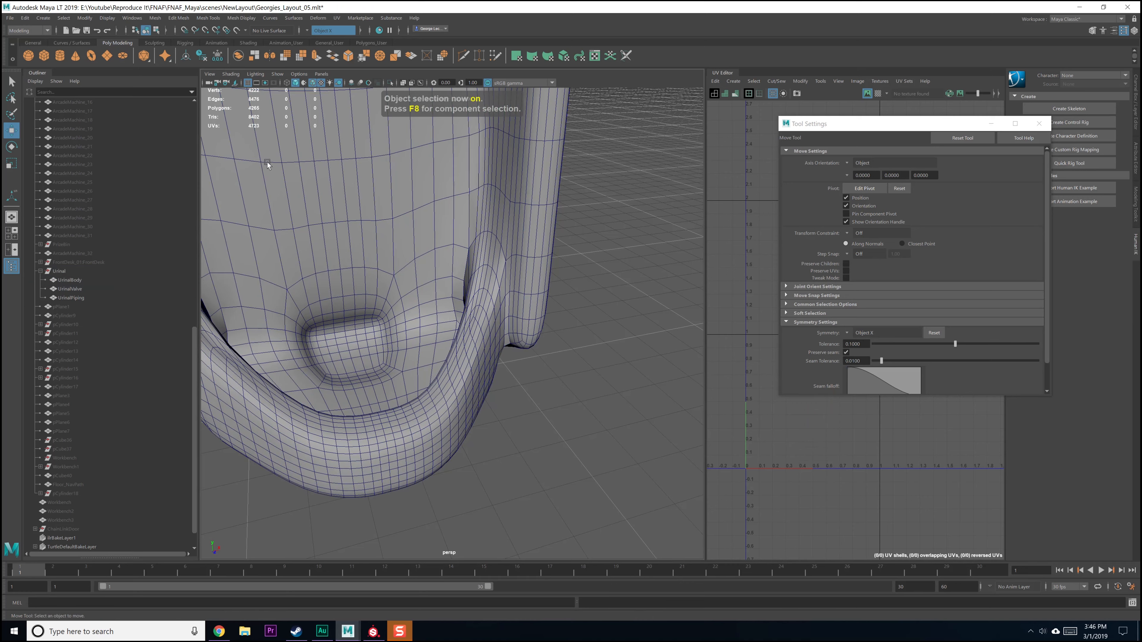
Step: Turn off the wireframe overlay on shaded objects and select the urinal body
{"action": "left_click", "coordinate": [231, 74]}
{"action": "left_click", "coordinate": [238, 155]}
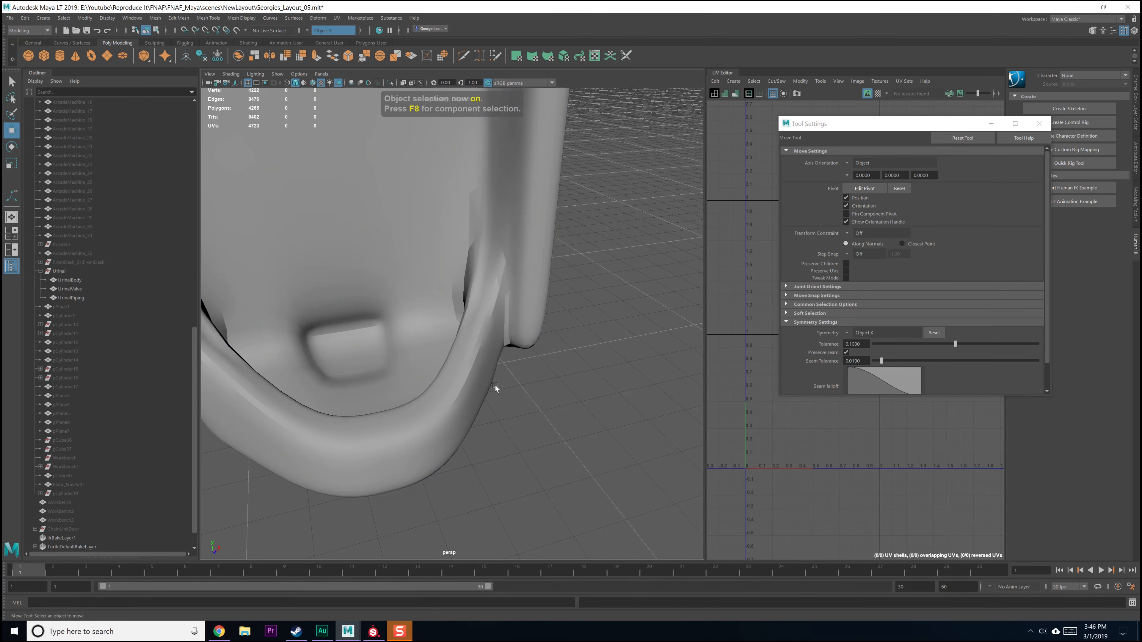
{"action": "middle_click_drag", "start_coordinate": [480, 347], "coordinate": [494, 367], "text": "alt"}
{"action": "left_click_drag", "start_coordinate": [493, 367], "coordinate": [481, 344], "text": "alt"}
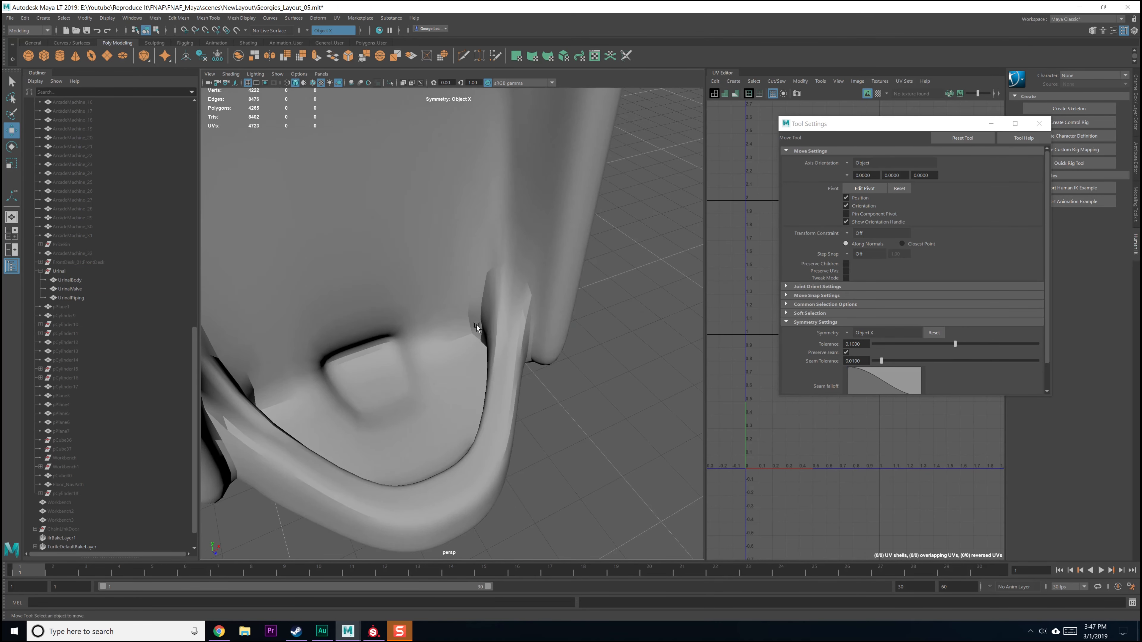
{"action": "left_click", "coordinate": [482, 345]}
{"action": "left_click", "coordinate": [180, 18]}
{"action": "mouse_move", "coordinate": [247, 24]}
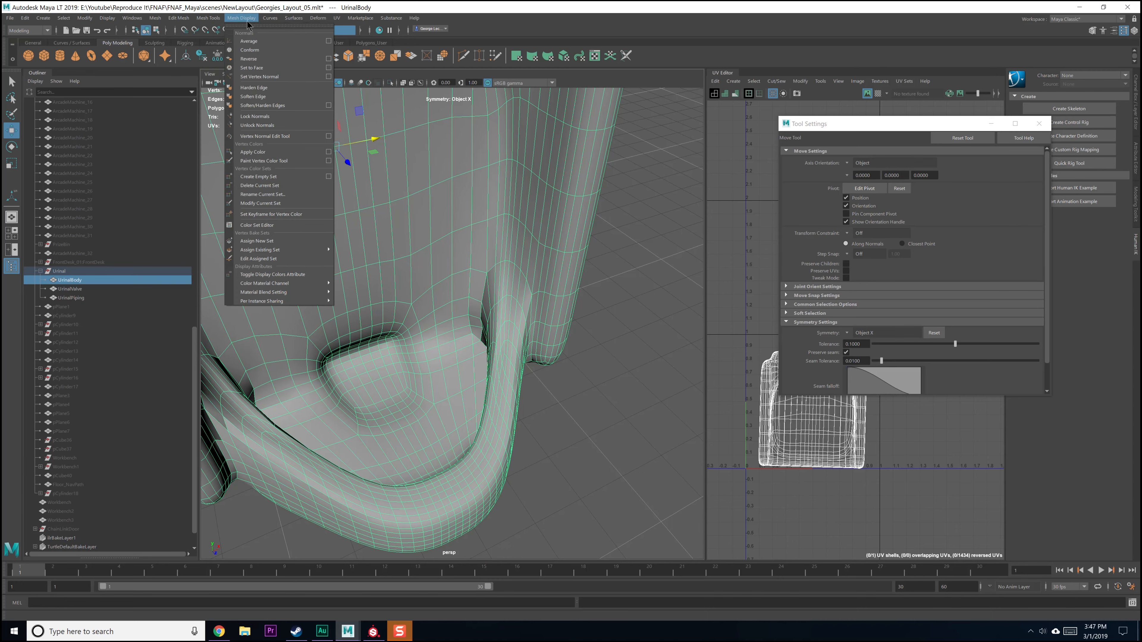
{"action": "left_click", "coordinate": [330, 76]}
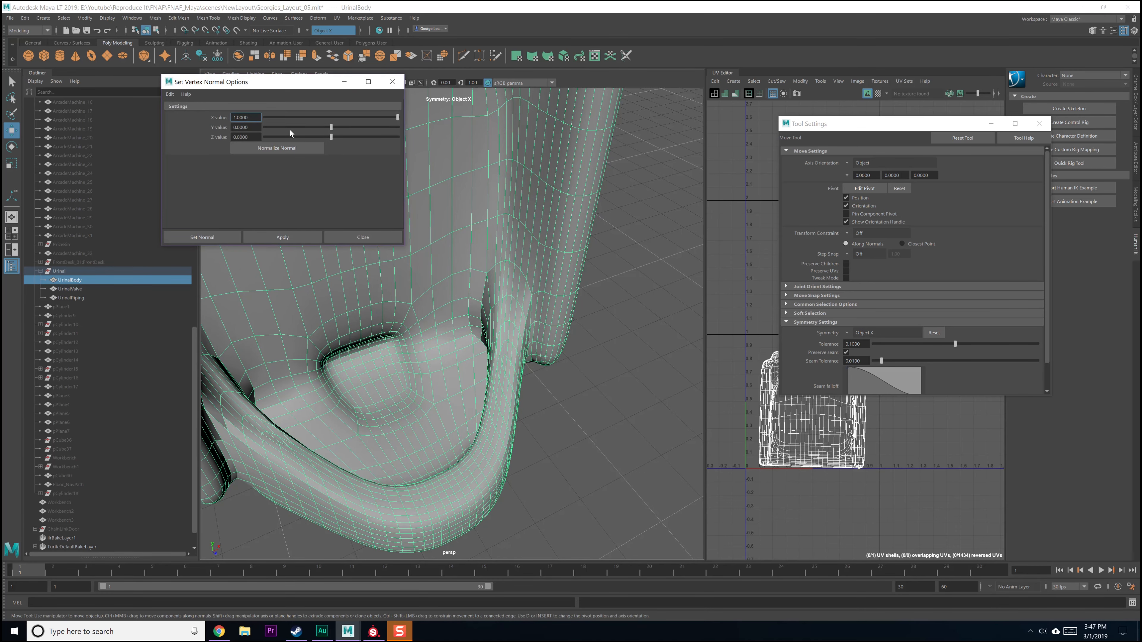
{"action": "left_click", "coordinate": [359, 237]}
Step: Apply Soften/Harden Edges to the urinal body with an angle of 45
{"action": "left_click", "coordinate": [241, 18]}
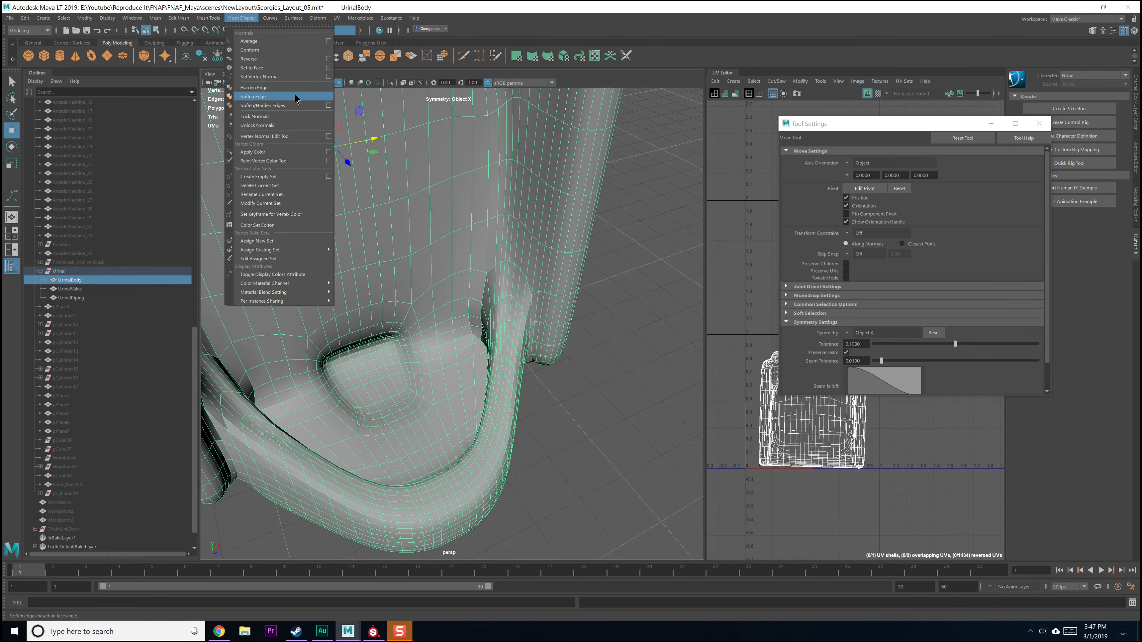
{"action": "left_click", "coordinate": [328, 105]}
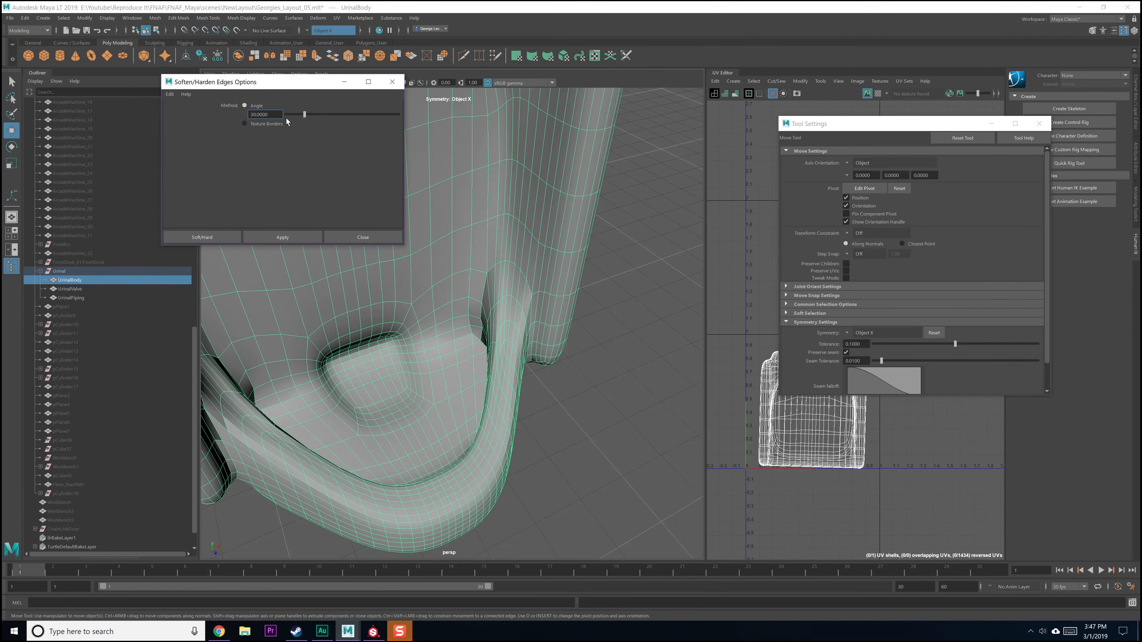
{"action": "type", "text": "45"}
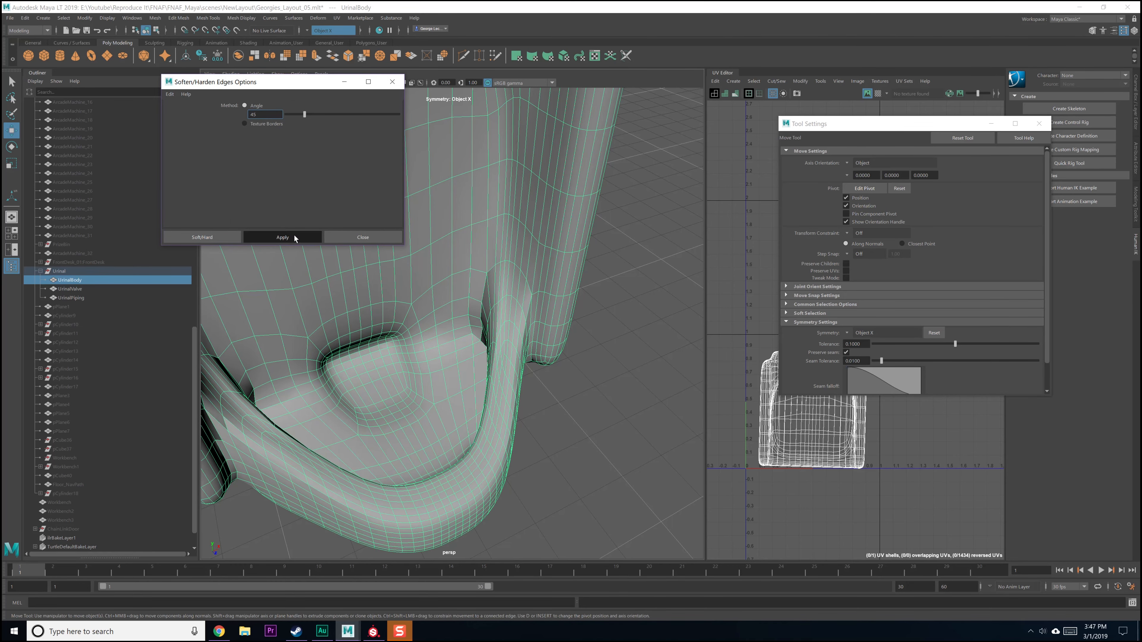
{"action": "left_click", "coordinate": [295, 235]}
Step: Soften the edges around the vertex at the basin's inner corner, then return to object selection and deselect the body
{"action": "left_click_drag", "start_coordinate": [504, 342], "coordinate": [482, 397], "text": "alt"}
{"action": "right_click_drag", "start_coordinate": [480, 396], "coordinate": [491, 463], "text": "alt"}
{"action": "left_click_drag", "start_coordinate": [474, 413], "coordinate": [526, 372], "text": "alt"}
{"action": "right_click_drag", "start_coordinate": [512, 371], "coordinate": [499, 370]}
{"action": "left_click_drag", "start_coordinate": [498, 370], "coordinate": [502, 360], "text": "alt"}
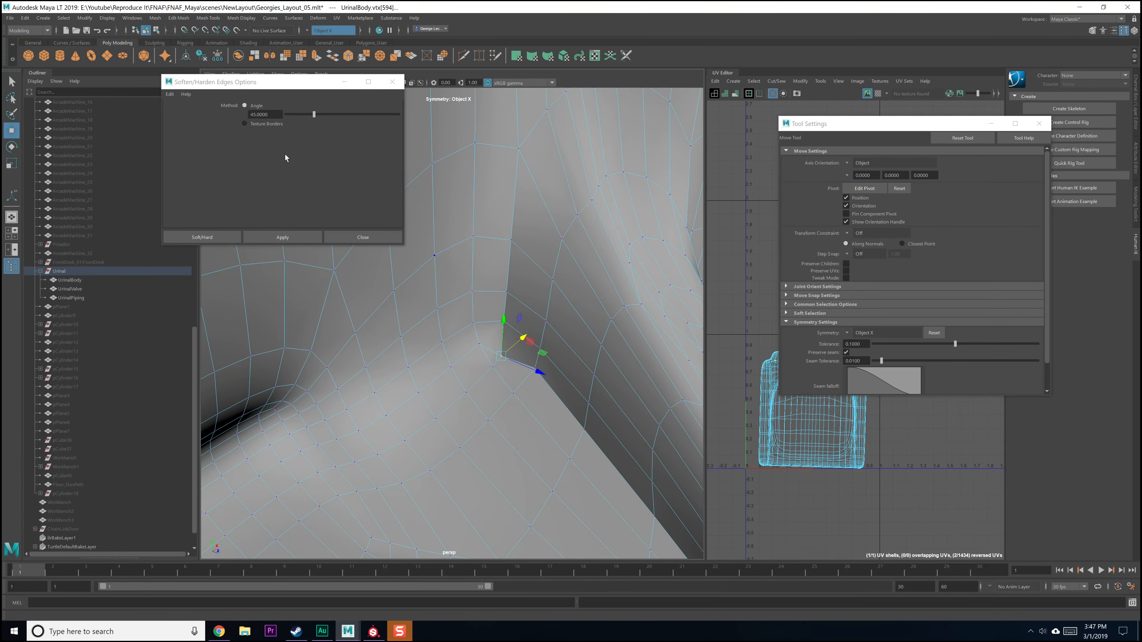
{"action": "left_click", "coordinate": [208, 17]}
{"action": "mouse_move", "coordinate": [240, 17]}
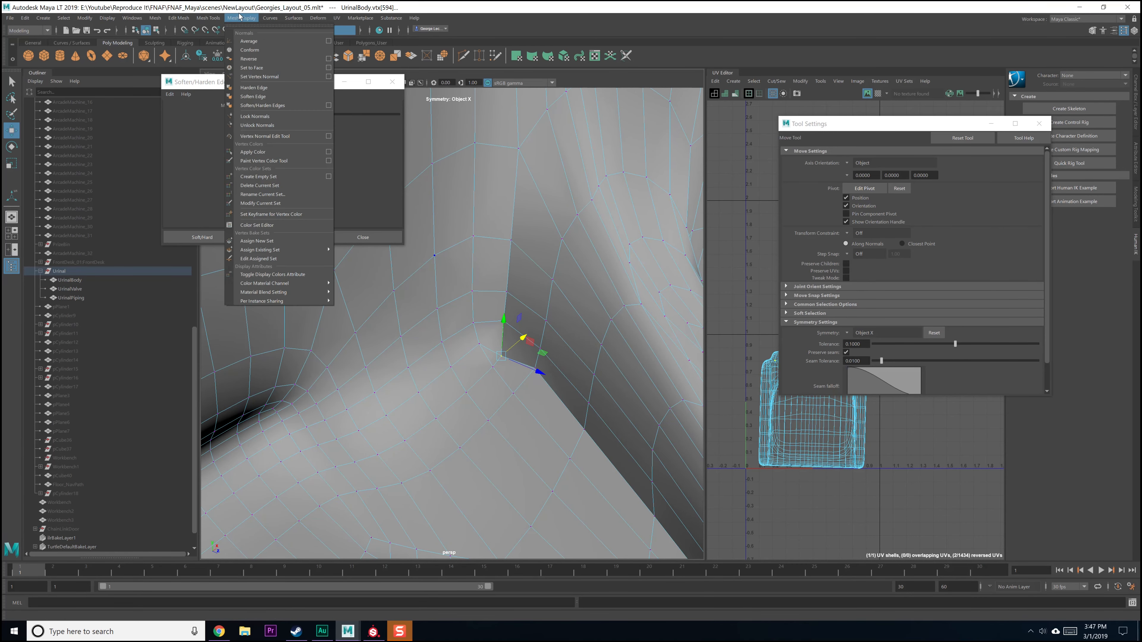
{"action": "left_click", "coordinate": [260, 96]}
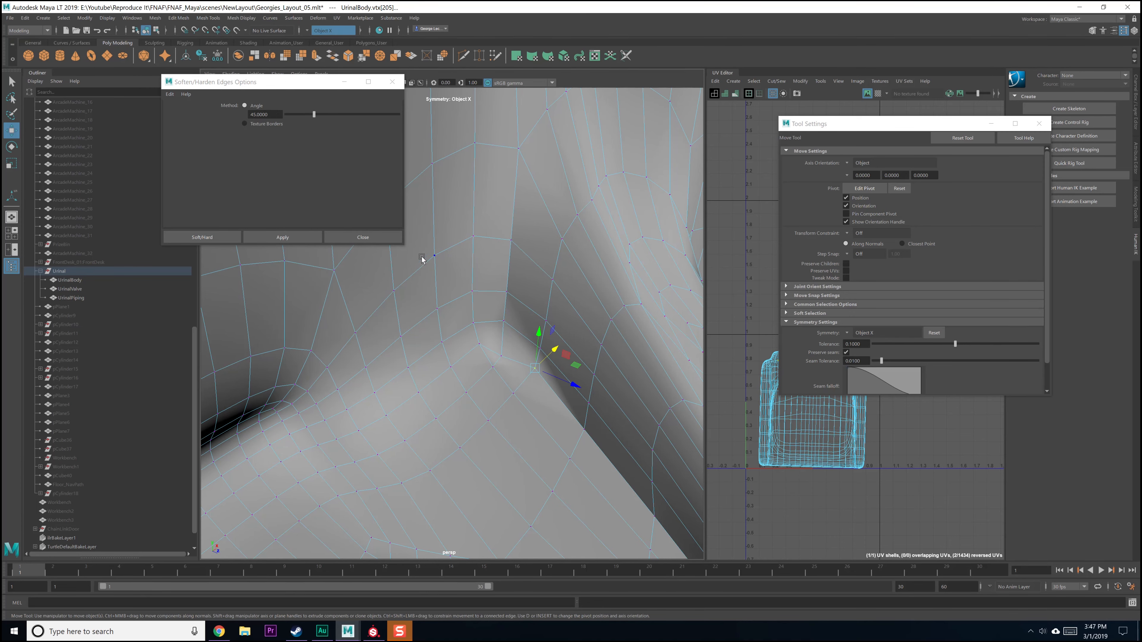
{"action": "scroll", "coordinate": [475, 404], "scroll_direction": "down", "scroll_amount": 5}
{"action": "key", "text": "F8"}
{"action": "left_click", "coordinate": [592, 370]}
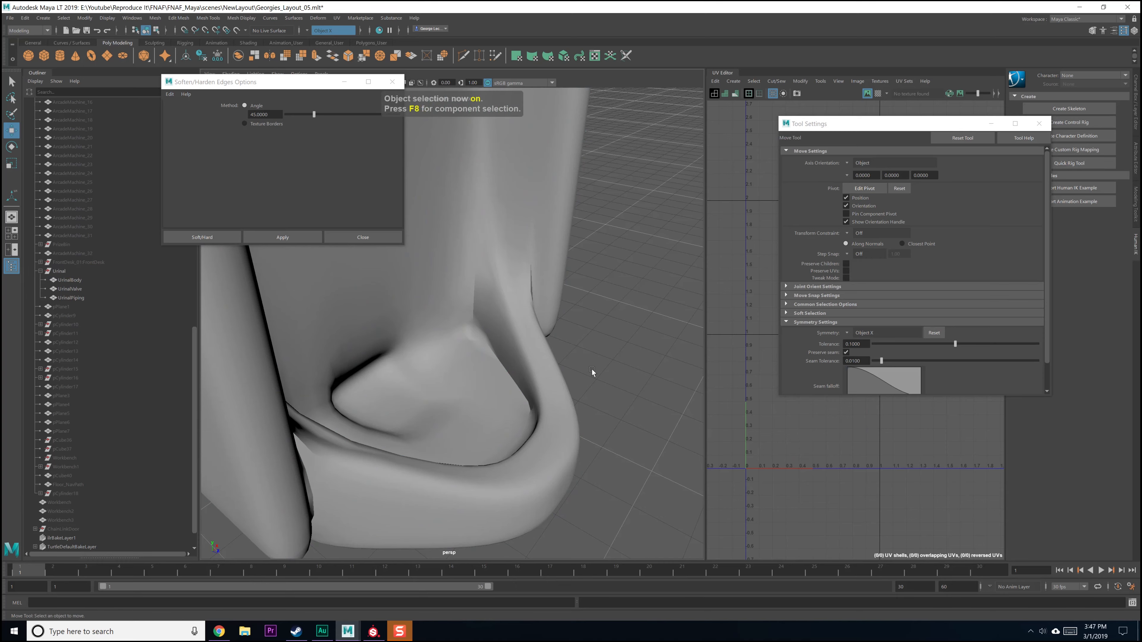
Step: Select the run of edges along the crease at the basin's inner corner
{"action": "left_click_drag", "start_coordinate": [592, 370], "coordinate": [464, 313], "text": "alt"}
{"action": "right_click_drag", "start_coordinate": [463, 314], "coordinate": [464, 287]}
{"action": "left_click", "coordinate": [477, 279]}
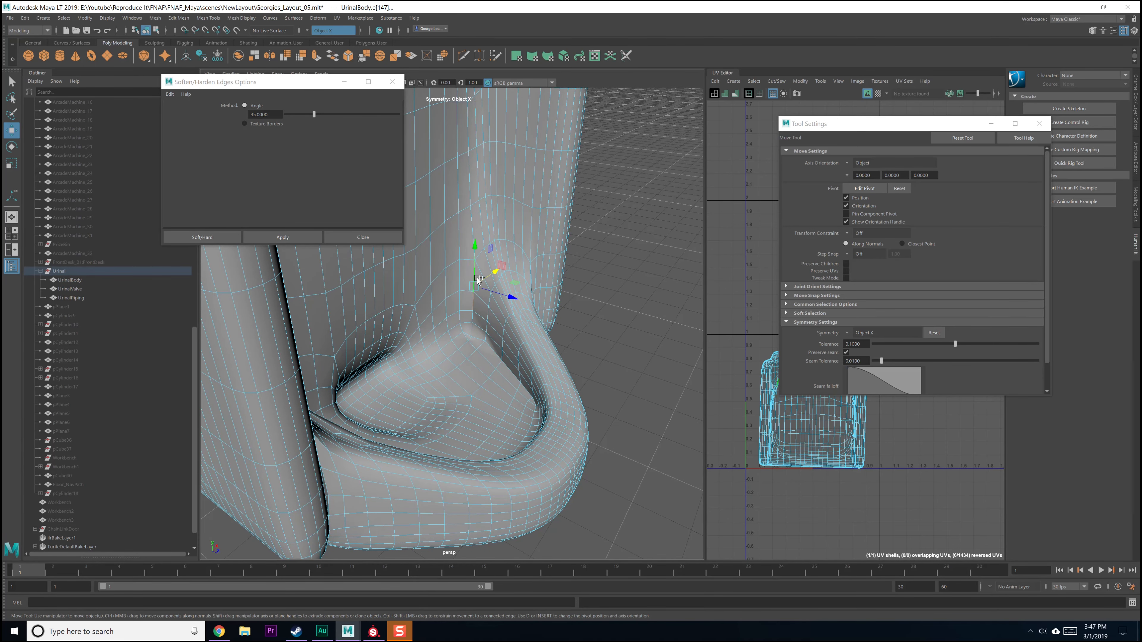
{"action": "left_click", "coordinate": [474, 319], "text": "shift"}
{"action": "left_click", "coordinate": [474, 333], "text": "shift"}
{"action": "left_click", "coordinate": [481, 338], "text": "shift"}
{"action": "left_click", "coordinate": [491, 350], "text": "shift"}
{"action": "left_click_drag", "start_coordinate": [504, 369], "coordinate": [479, 371], "text": "alt"}
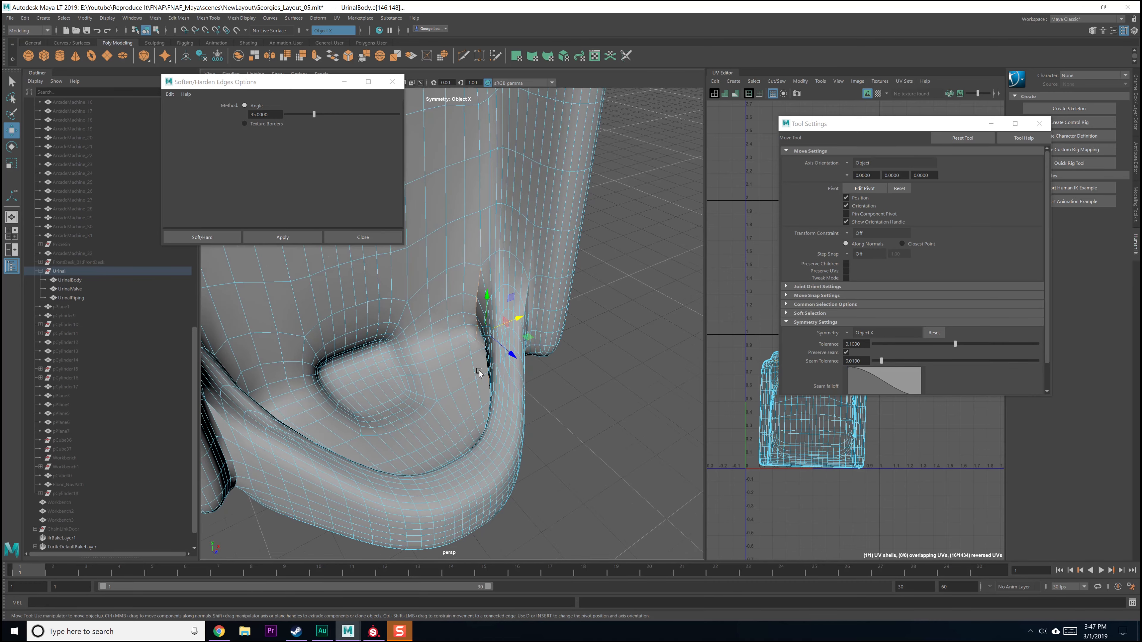
Step: Soften all edges of the whole urinal body, deselect it and close the soften/harden options
{"action": "scroll", "coordinate": [479, 370], "scroll_direction": "down", "scroll_amount": 5}
{"action": "middle_click_drag", "start_coordinate": [479, 333], "coordinate": [499, 361], "text": "alt"}
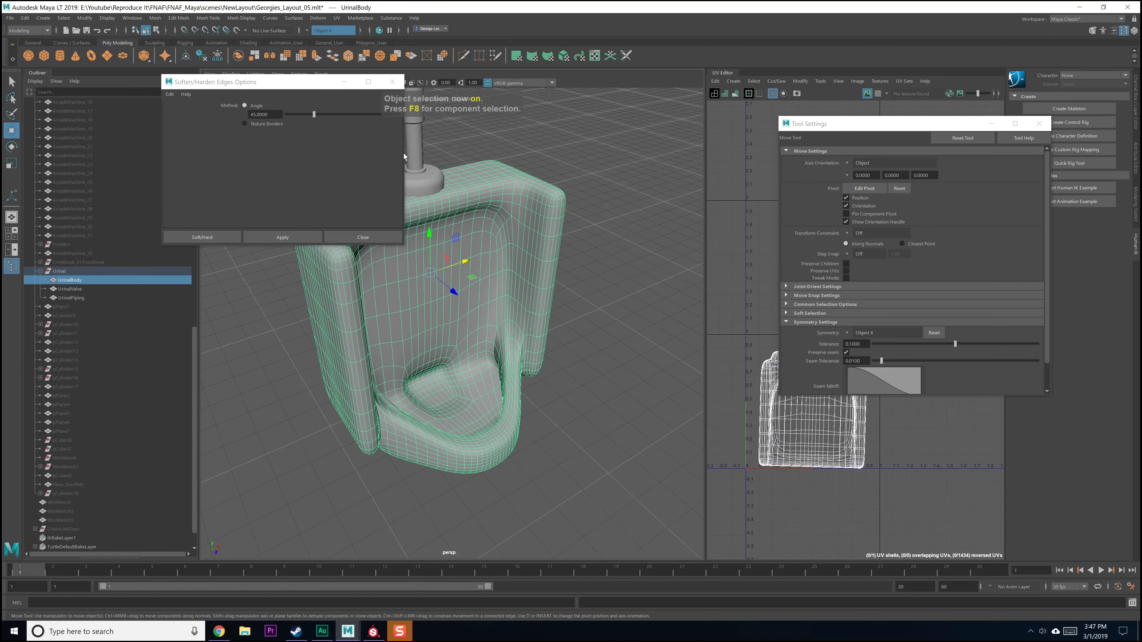
{"action": "left_click", "coordinate": [286, 20]}
{"action": "mouse_move", "coordinate": [247, 19]}
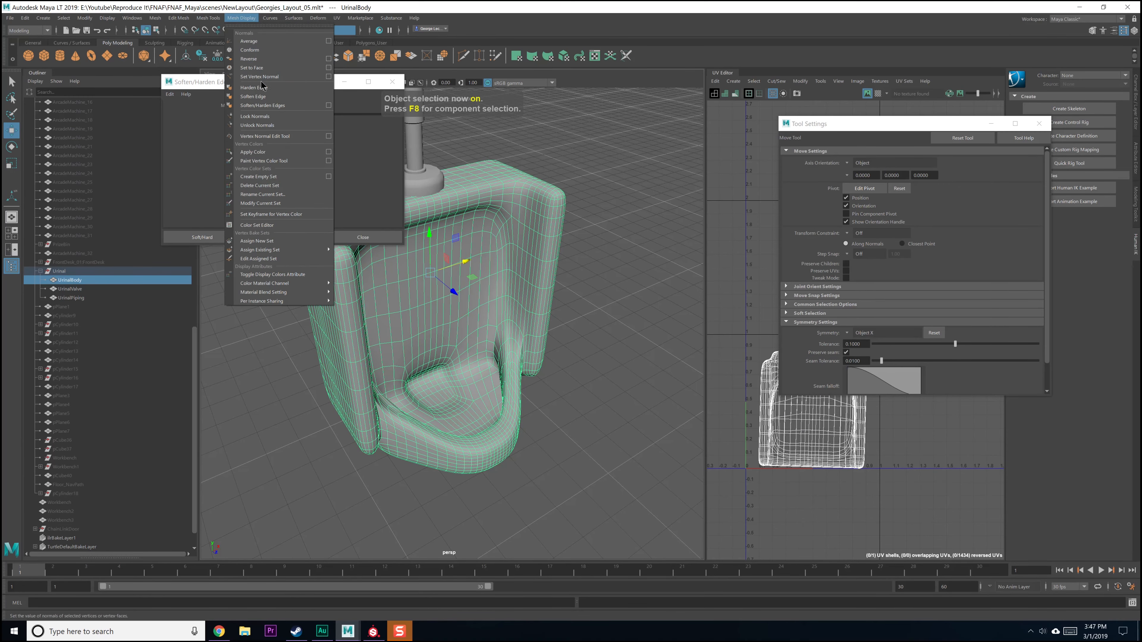
{"action": "left_click", "coordinate": [261, 93]}
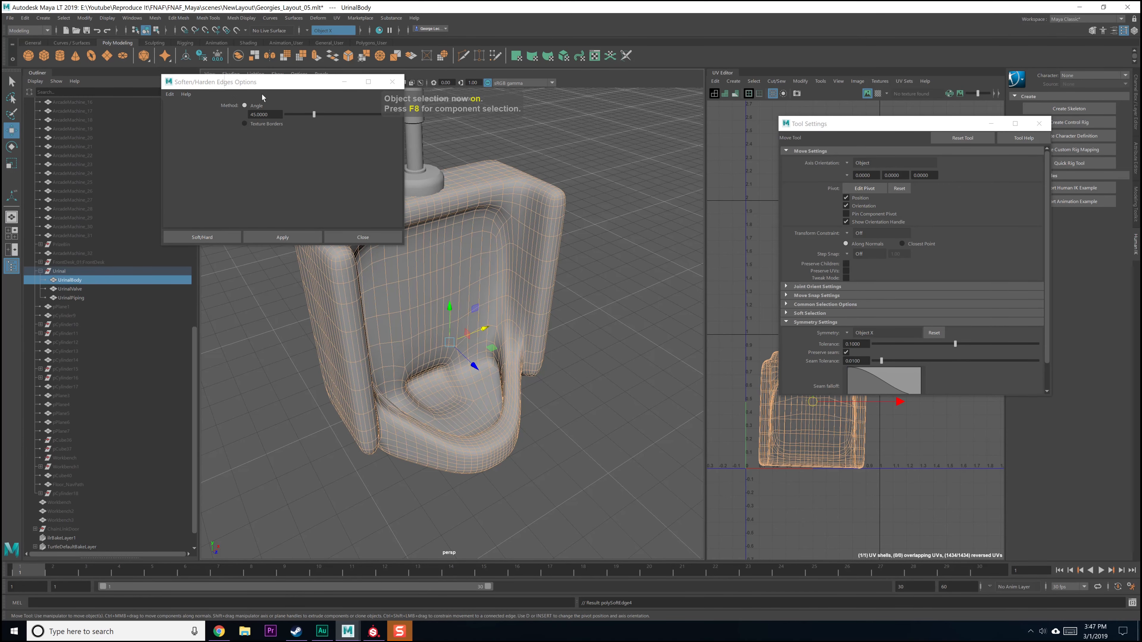
{"action": "left_click", "coordinate": [594, 402]}
{"action": "left_click", "coordinate": [384, 236]}
Step: Delete the surplus edge loops running across the basin floor and rim together with their vertices
{"action": "left_click_drag", "start_coordinate": [453, 292], "coordinate": [508, 314], "text": "alt"}
{"action": "right_click_drag", "start_coordinate": [503, 318], "coordinate": [527, 430], "text": "alt"}
{"action": "left_click_drag", "start_coordinate": [467, 344], "coordinate": [522, 346], "text": "alt"}
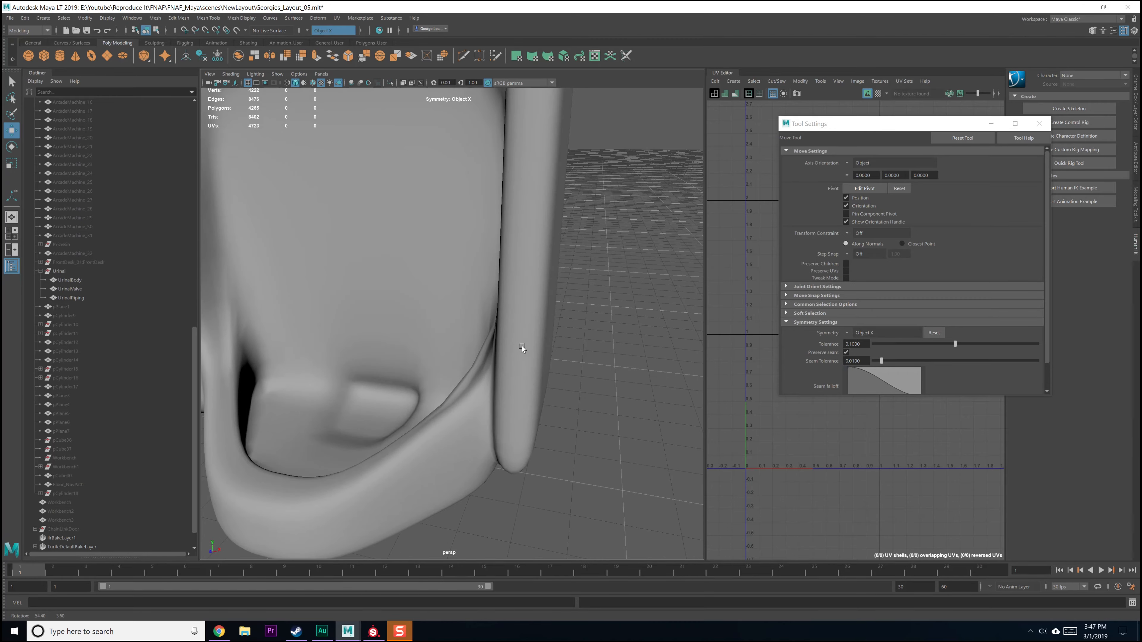
{"action": "left_click", "coordinate": [522, 346]}
{"action": "left_click_drag", "start_coordinate": [408, 334], "coordinate": [396, 310], "text": "alt"}
{"action": "scroll", "coordinate": [374, 366], "scroll_direction": "up", "scroll_amount": 5}
{"action": "left_click_drag", "start_coordinate": [373, 366], "coordinate": [410, 320], "text": "alt"}
{"action": "right_click_drag", "start_coordinate": [410, 319], "coordinate": [401, 309]}
{"action": "left_click_drag", "start_coordinate": [432, 334], "coordinate": [463, 334], "text": "alt"}
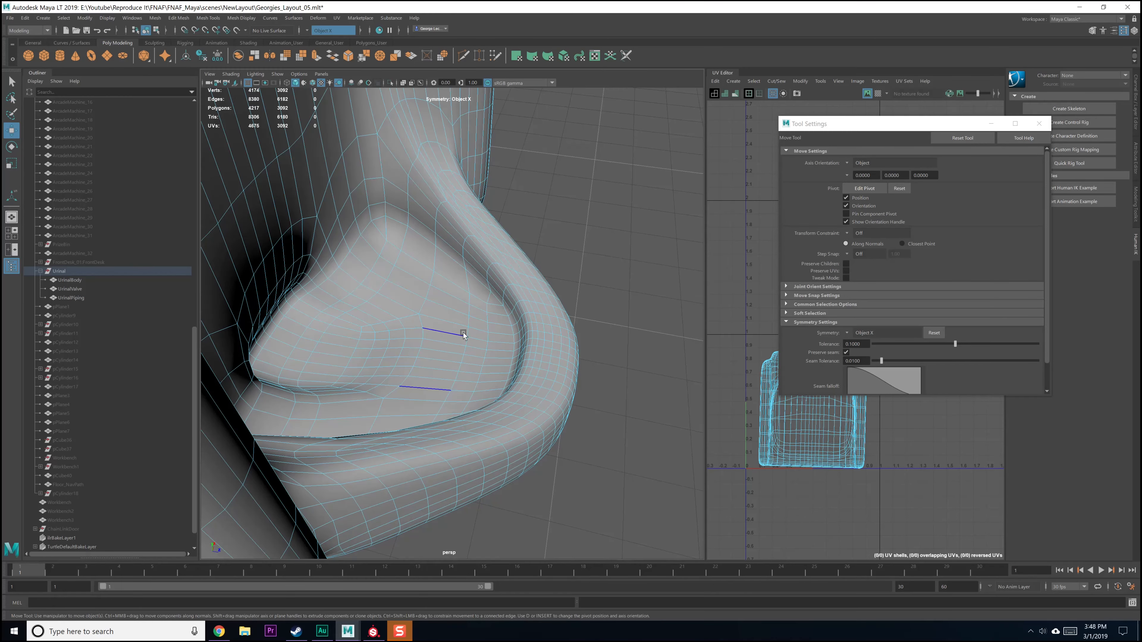
{"action": "key", "text": "Delete"}
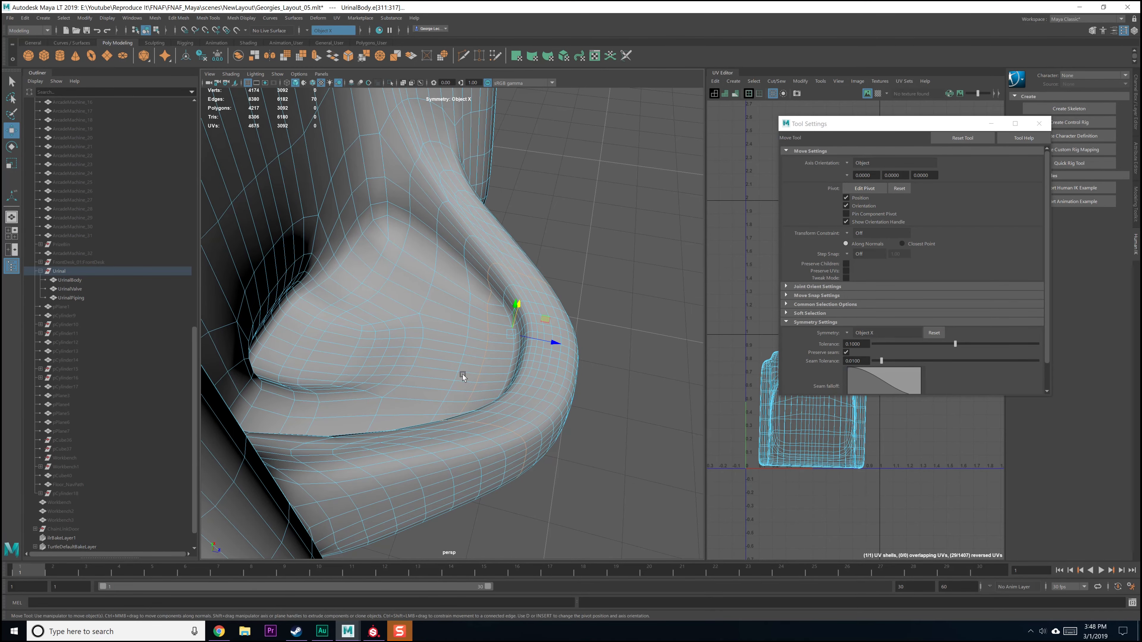
{"action": "left_click_drag", "start_coordinate": [479, 371], "coordinate": [449, 334], "text": "alt"}
{"action": "key", "text": "F8"}
Step: Delete the surplus vertical edge loops running down the middle of the back wall and through the drain recess
{"action": "left_click_drag", "start_coordinate": [564, 411], "coordinate": [458, 391], "text": "alt"}
{"action": "right_click_drag", "start_coordinate": [459, 391], "coordinate": [449, 330], "text": "alt"}
{"action": "mouse_move", "coordinate": [449, 331]}
{"action": "left_mouse_down", "text": "alt"}
{"action": "mouse_move", "coordinate": [450, 342]}
{"action": "mouse_move", "coordinate": [450, 330]}
{"action": "left_mouse_up", "text": "alt"}
{"action": "middle_click_drag", "start_coordinate": [439, 311], "coordinate": [438, 333], "text": "alt"}
{"action": "left_click_drag", "start_coordinate": [436, 217], "coordinate": [430, 237], "text": "alt"}
{"action": "right_click_drag", "start_coordinate": [430, 237], "coordinate": [431, 209]}
{"action": "left_click_drag", "start_coordinate": [468, 206], "coordinate": [468, 237], "text": "alt"}
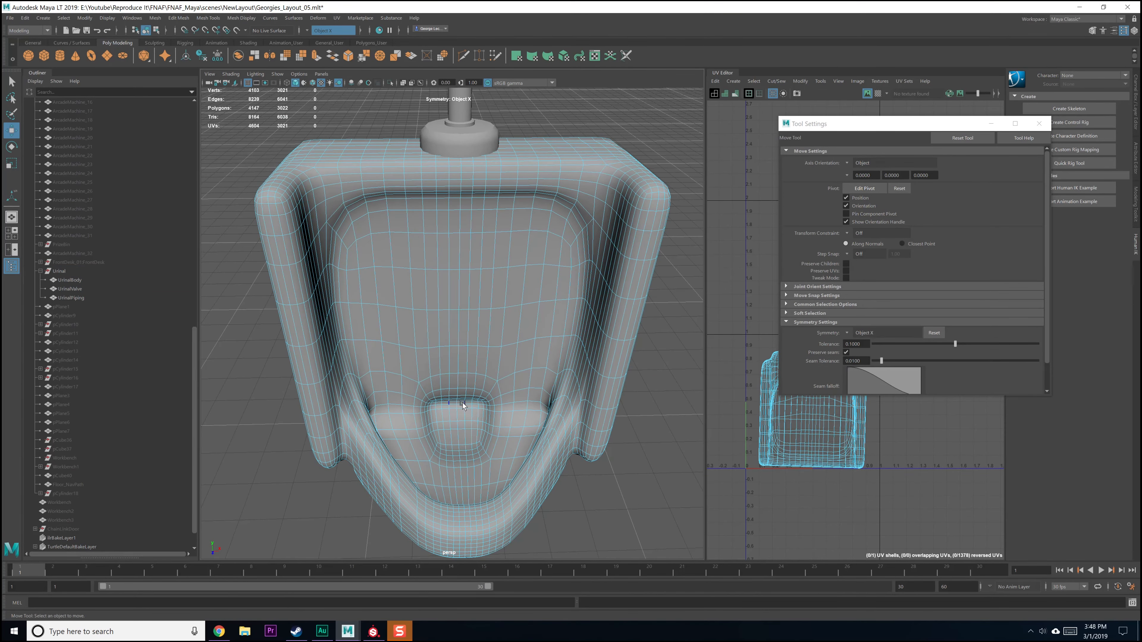
{"action": "left_click_drag", "start_coordinate": [462, 403], "coordinate": [474, 379], "text": "alt"}
{"action": "double_click", "coordinate": [475, 378]}
{"action": "key", "text": "Delete"}
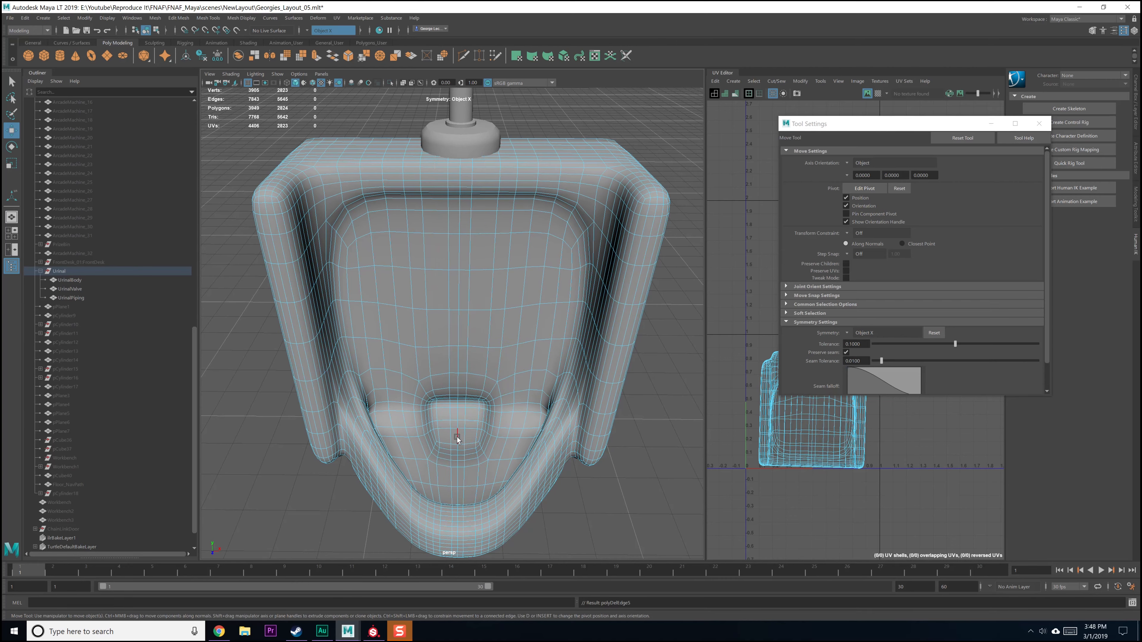
{"action": "key", "text": "ctrl+z"}
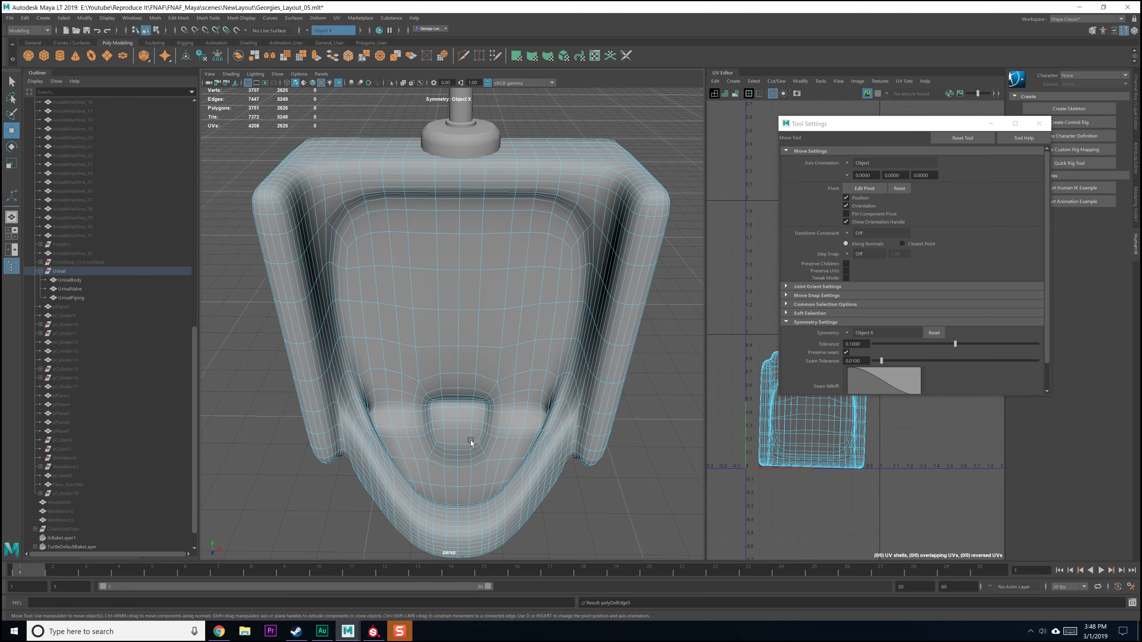
Step: Select the surplus vertical edge loop on the inner face of the side walls and delete it with its vertices
{"action": "left_click_drag", "start_coordinate": [530, 278], "coordinate": [451, 289], "text": "alt"}
{"action": "double_click", "coordinate": [494, 296]}
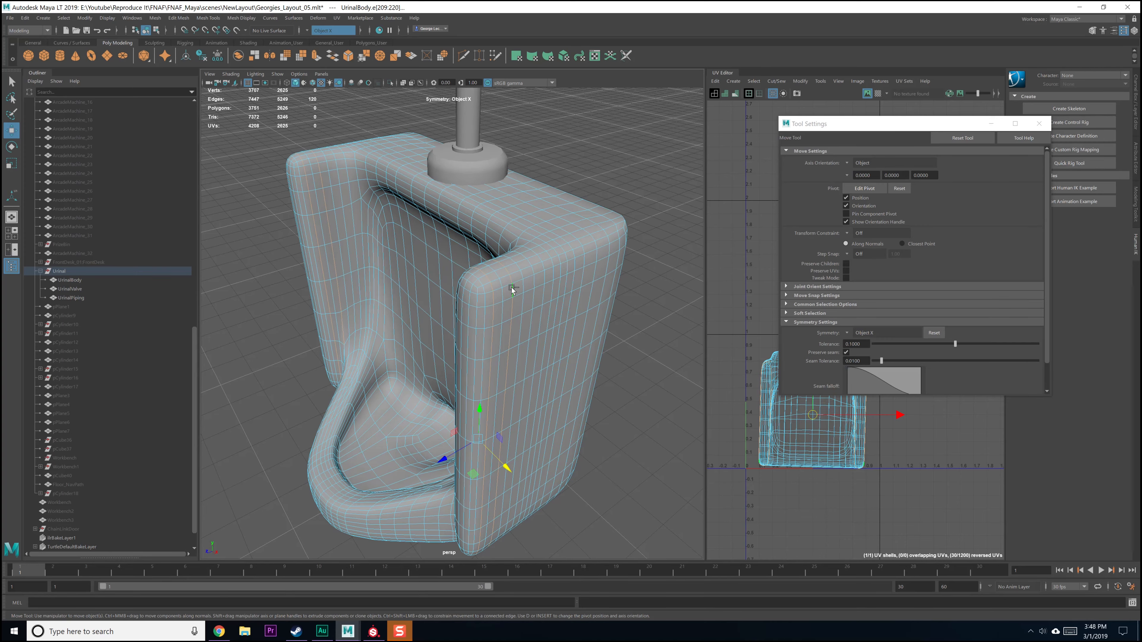
{"action": "left_click_drag", "start_coordinate": [527, 289], "coordinate": [489, 296], "text": "alt"}
{"action": "right_click_drag", "start_coordinate": [489, 297], "coordinate": [551, 453], "text": "alt"}
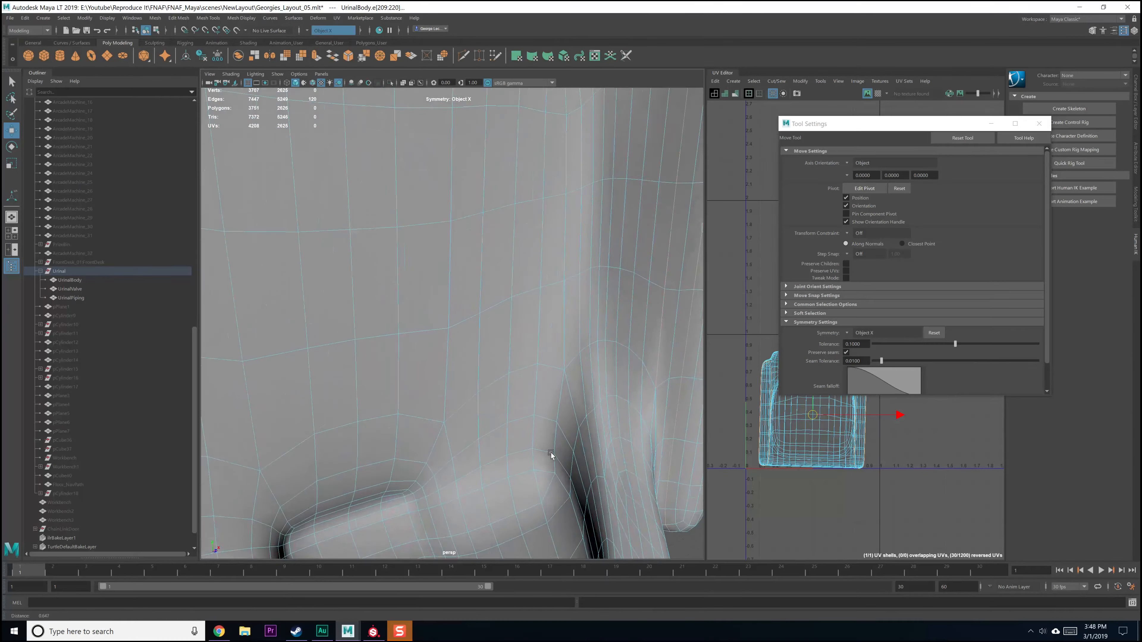
{"action": "middle_click_drag", "start_coordinate": [550, 453], "coordinate": [577, 401], "text": "alt"}
{"action": "left_click_drag", "start_coordinate": [577, 401], "coordinate": [527, 329], "text": "alt"}
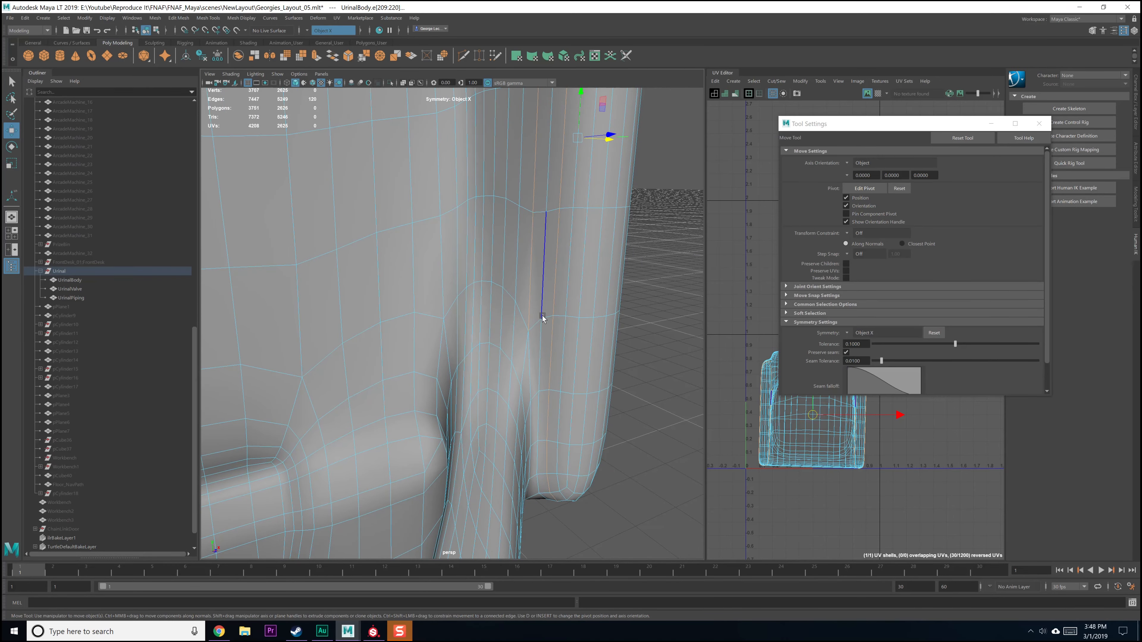
{"action": "left_click_drag", "start_coordinate": [562, 325], "coordinate": [548, 337], "text": "alt"}
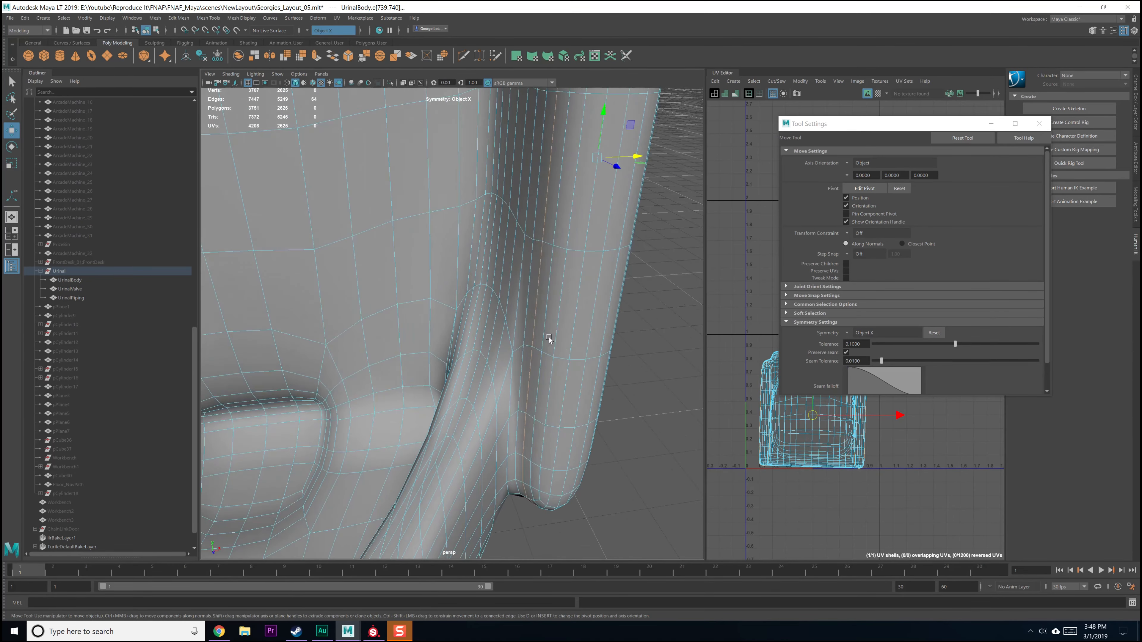
{"action": "right_click_drag", "start_coordinate": [548, 338], "coordinate": [531, 292], "text": "alt"}
{"action": "middle_click_drag", "start_coordinate": [531, 291], "coordinate": [547, 351], "text": "alt"}
{"action": "left_click_drag", "start_coordinate": [547, 351], "coordinate": [571, 357], "text": "alt"}
{"action": "key", "text": "Delete"}
Step: Select the surplus edge loop running along the side walls and basin rim on both sides and delete it with its vertices
{"action": "left_click", "coordinate": [566, 258]}
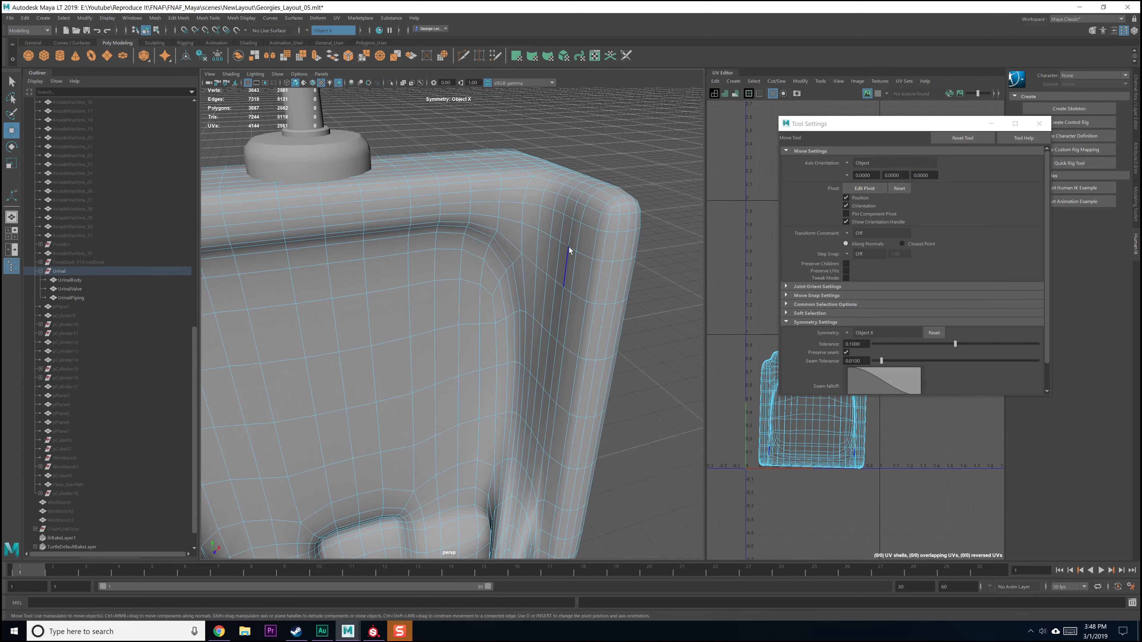
{"action": "left_click_drag", "start_coordinate": [559, 252], "coordinate": [531, 408], "text": "alt"}
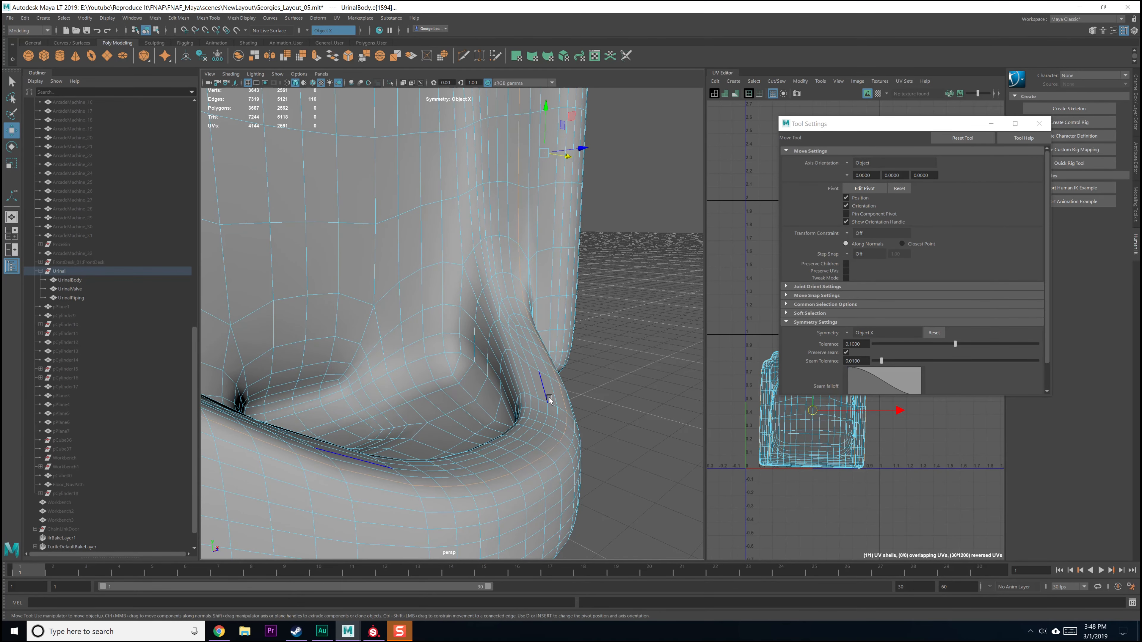
{"action": "left_click_drag", "start_coordinate": [529, 304], "coordinate": [512, 364], "text": "alt"}
{"action": "middle_click_drag", "start_coordinate": [489, 277], "coordinate": [493, 281], "text": "alt"}
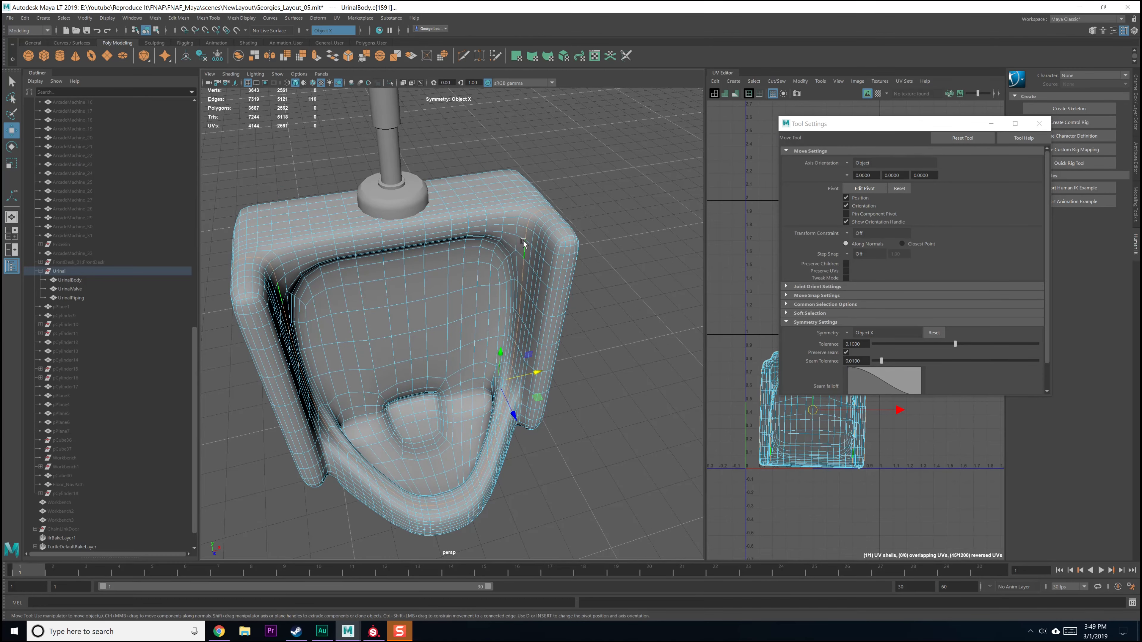
{"action": "scroll", "coordinate": [531, 310], "scroll_direction": "up", "scroll_amount": 10}
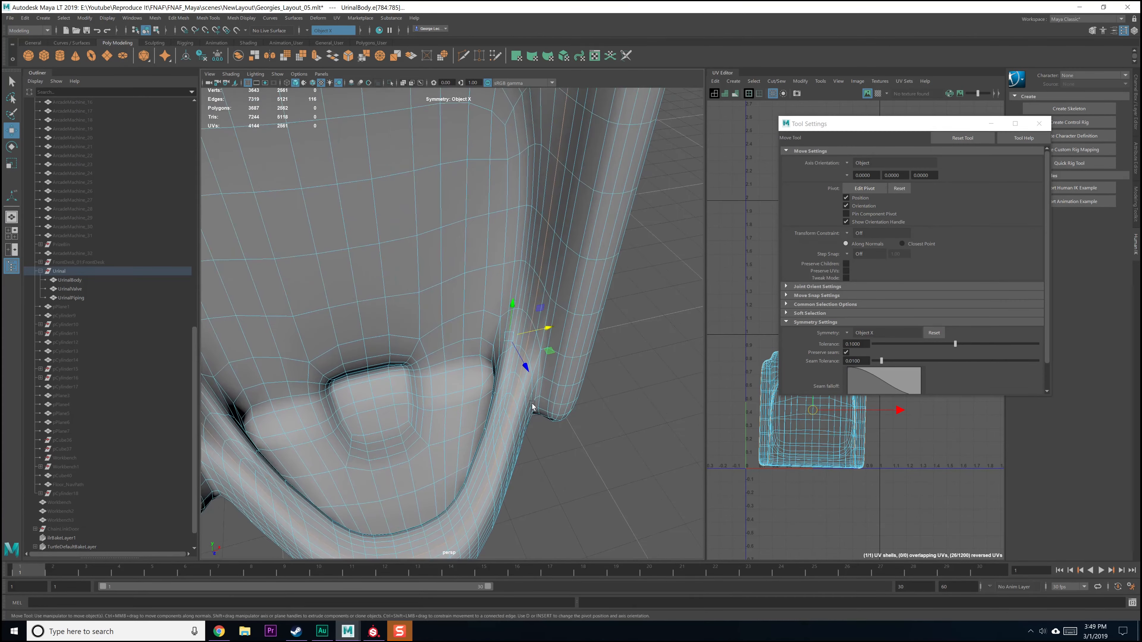
{"action": "left_click_drag", "start_coordinate": [523, 310], "coordinate": [516, 340], "text": "alt"}
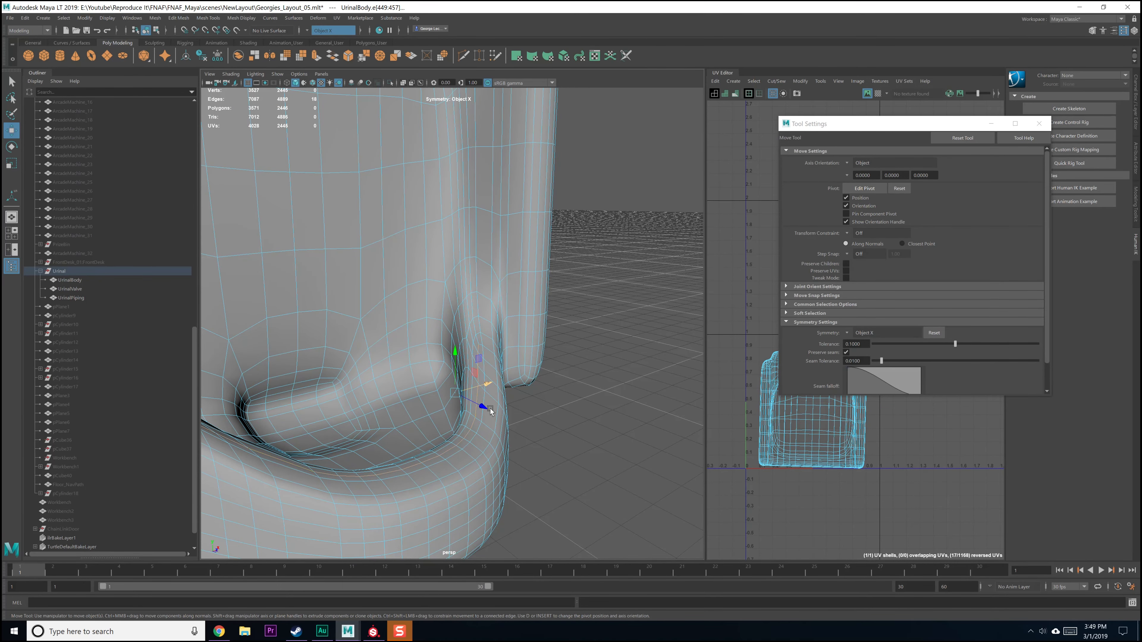
Step: Delete the remaining surplus edges on the basin rim and lower back wall together with their vertices
{"action": "middle_click_drag", "start_coordinate": [486, 403], "coordinate": [501, 415], "text": "alt"}
{"action": "right_click_drag", "start_coordinate": [502, 415], "coordinate": [519, 469], "text": "alt"}
{"action": "left_click_drag", "start_coordinate": [519, 469], "coordinate": [529, 484], "text": "alt"}
{"action": "middle_click_drag", "start_coordinate": [530, 482], "coordinate": [553, 443], "text": "alt"}
{"action": "left_click_drag", "start_coordinate": [554, 444], "coordinate": [525, 383], "text": "alt"}
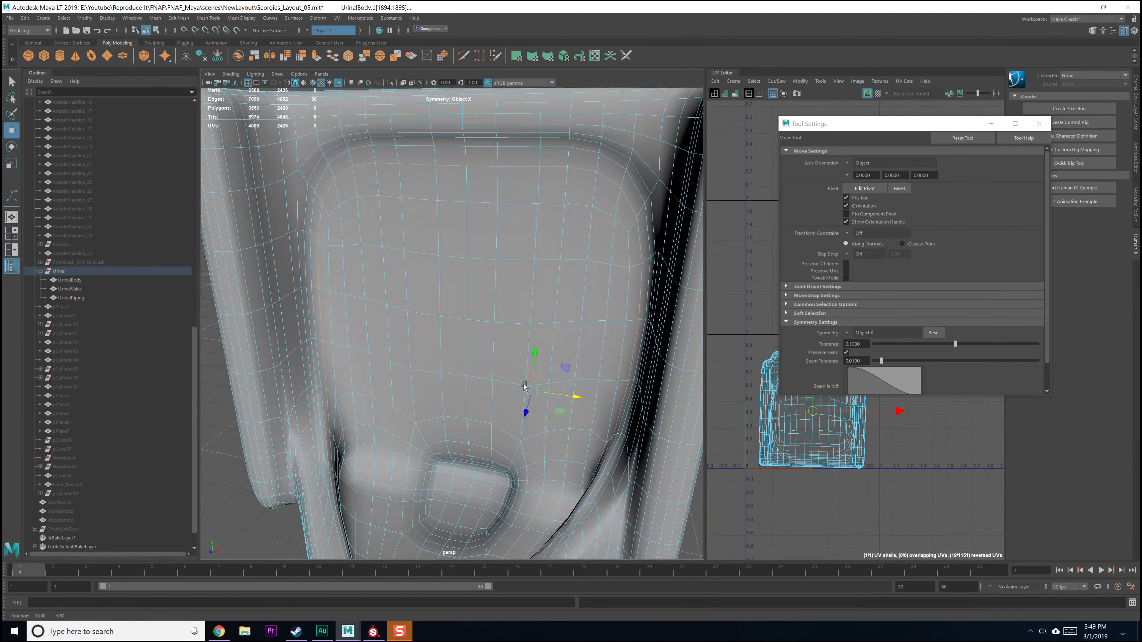
{"action": "middle_click_drag", "start_coordinate": [525, 382], "coordinate": [512, 315], "text": "alt"}
{"action": "left_click_drag", "start_coordinate": [513, 315], "coordinate": [479, 339], "text": "alt"}
{"action": "right_click_drag", "start_coordinate": [479, 339], "coordinate": [497, 364], "text": "alt"}
{"action": "left_click_drag", "start_coordinate": [497, 364], "coordinate": [451, 382], "text": "alt"}
{"action": "left_click", "coordinate": [450, 382]}
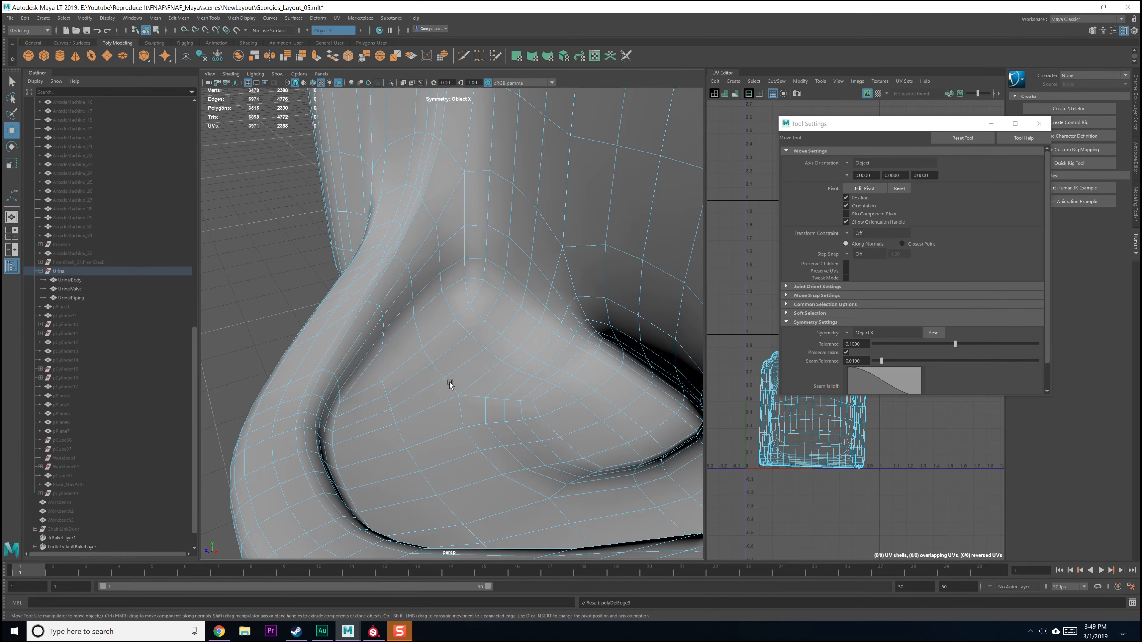
Step: Try deleting another edge loop along the outer side of the basin rim together with its vertices
{"action": "double_click", "coordinate": [296, 441]}
{"action": "left_click_drag", "start_coordinate": [334, 390], "coordinate": [401, 370], "text": "alt"}
{"action": "scroll", "coordinate": [397, 295], "scroll_direction": "down", "scroll_amount": 4}
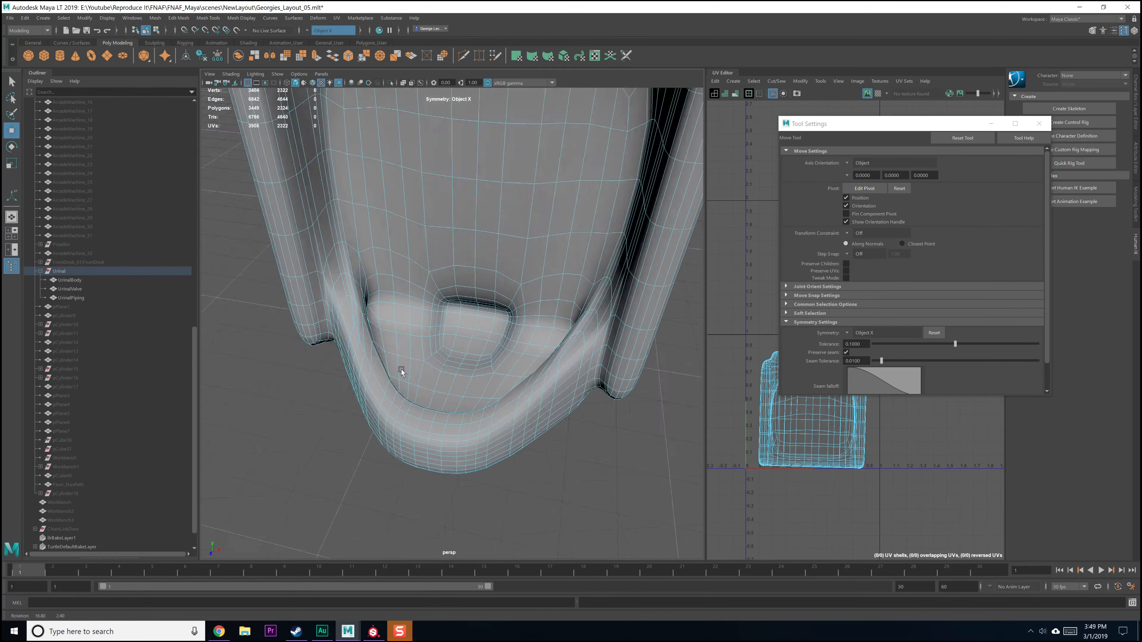
{"action": "right_click_drag", "start_coordinate": [401, 370], "coordinate": [401, 426], "text": "alt"}
{"action": "left_click_drag", "start_coordinate": [401, 425], "coordinate": [376, 332], "text": "alt"}
{"action": "right_click_drag", "start_coordinate": [375, 332], "coordinate": [411, 376], "text": "alt"}
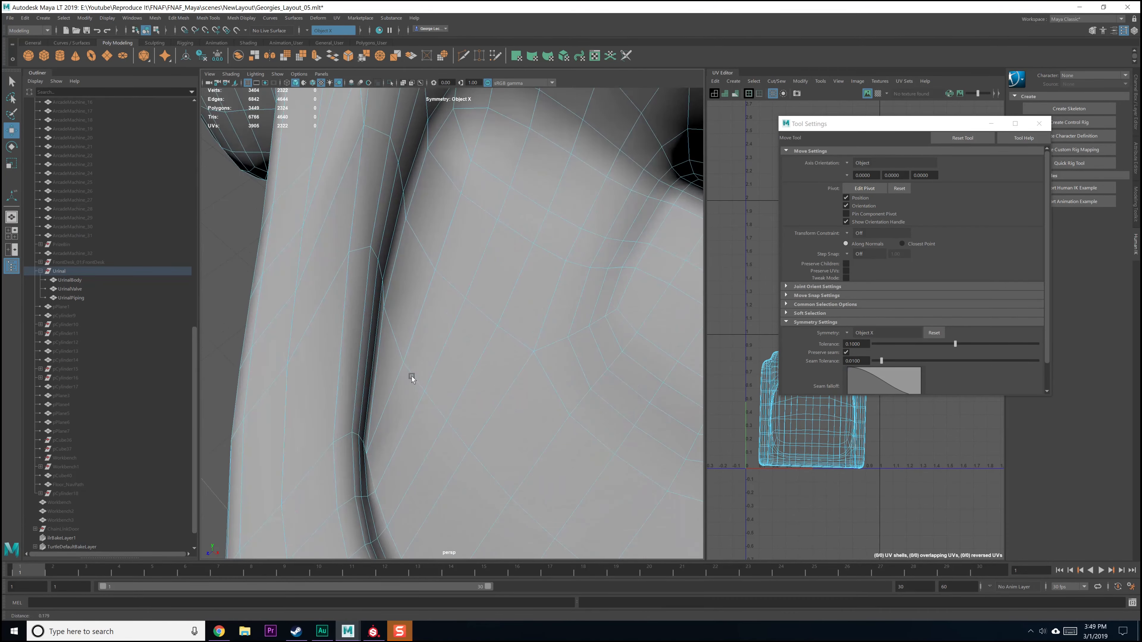
{"action": "middle_click_drag", "start_coordinate": [361, 192], "coordinate": [388, 287], "text": "alt"}
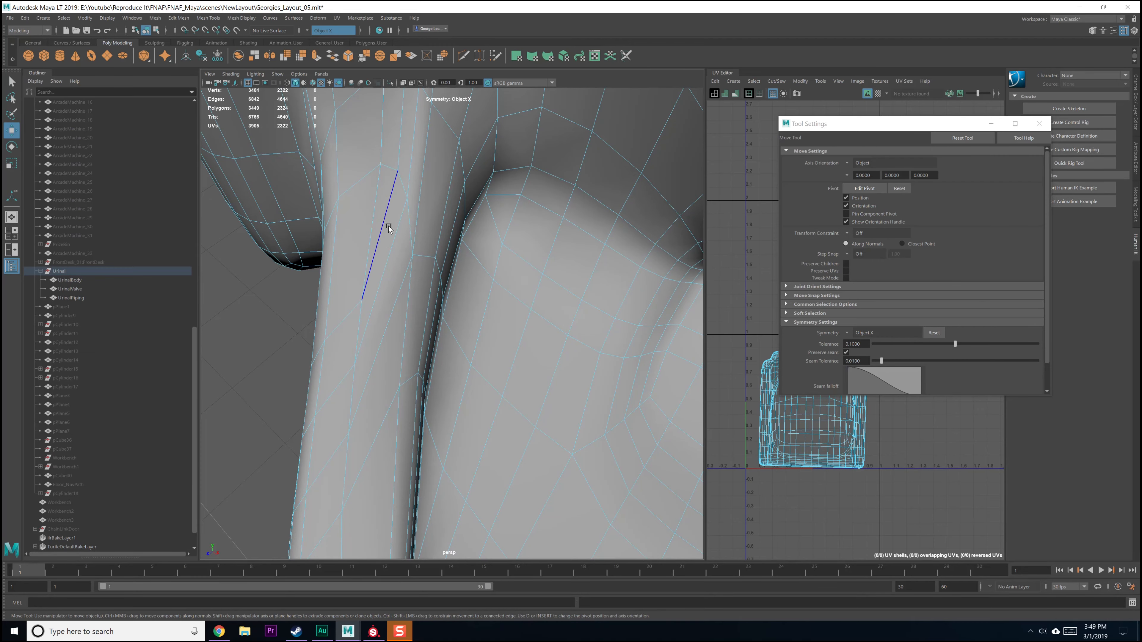
{"action": "left_click_drag", "start_coordinate": [371, 356], "coordinate": [487, 312], "text": "alt"}
{"action": "left_click_drag", "start_coordinate": [501, 354], "coordinate": [440, 340], "text": "alt"}
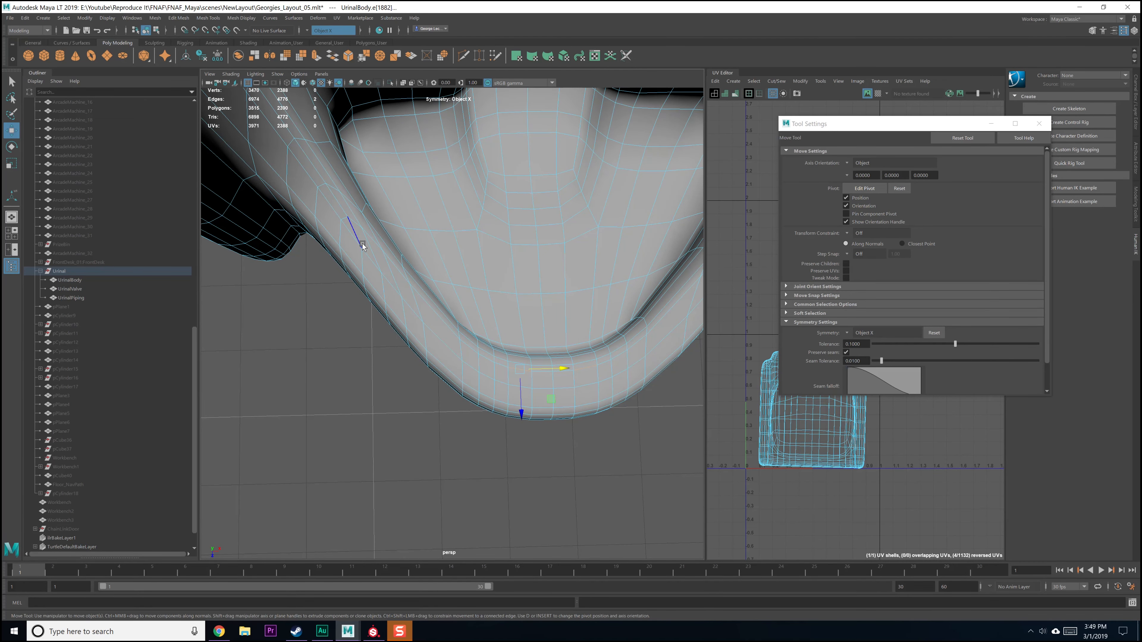
Step: Select the surplus edge loop running around the outer side walls and delete it with its vertices
{"action": "scroll", "coordinate": [407, 220], "scroll_direction": "down", "scroll_amount": 5}
{"action": "left_click_drag", "start_coordinate": [406, 239], "coordinate": [400, 272], "text": "alt"}
{"action": "scroll", "coordinate": [399, 270], "scroll_direction": "down", "scroll_amount": 1}
{"action": "left_click_drag", "start_coordinate": [369, 226], "coordinate": [547, 338], "text": "alt"}
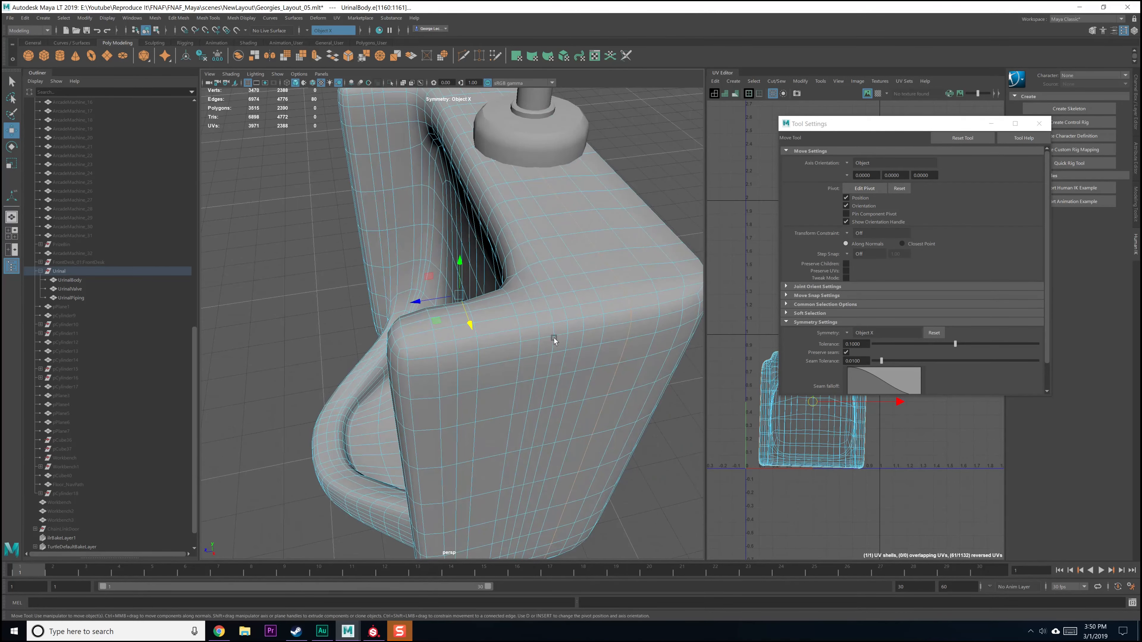
{"action": "mouse_move", "coordinate": [571, 329]}
{"action": "left_mouse_down", "text": "alt"}
{"action": "mouse_move", "coordinate": [538, 328]}
{"action": "mouse_move", "coordinate": [558, 331]}
{"action": "mouse_move", "coordinate": [575, 307]}
{"action": "mouse_move", "coordinate": [567, 324]}
{"action": "left_mouse_up", "text": "alt"}
{"action": "key", "text": "ctrl+Delete"}
{"action": "right_click_drag", "start_coordinate": [568, 324], "coordinate": [554, 358], "text": "alt"}
{"action": "left_click_drag", "start_coordinate": [555, 358], "coordinate": [540, 324], "text": "alt"}
Step: Soften all edges of the urinal body and save the scene
{"action": "key", "text": "F8"}
{"action": "left_click_drag", "start_coordinate": [673, 287], "coordinate": [585, 293], "text": "alt"}
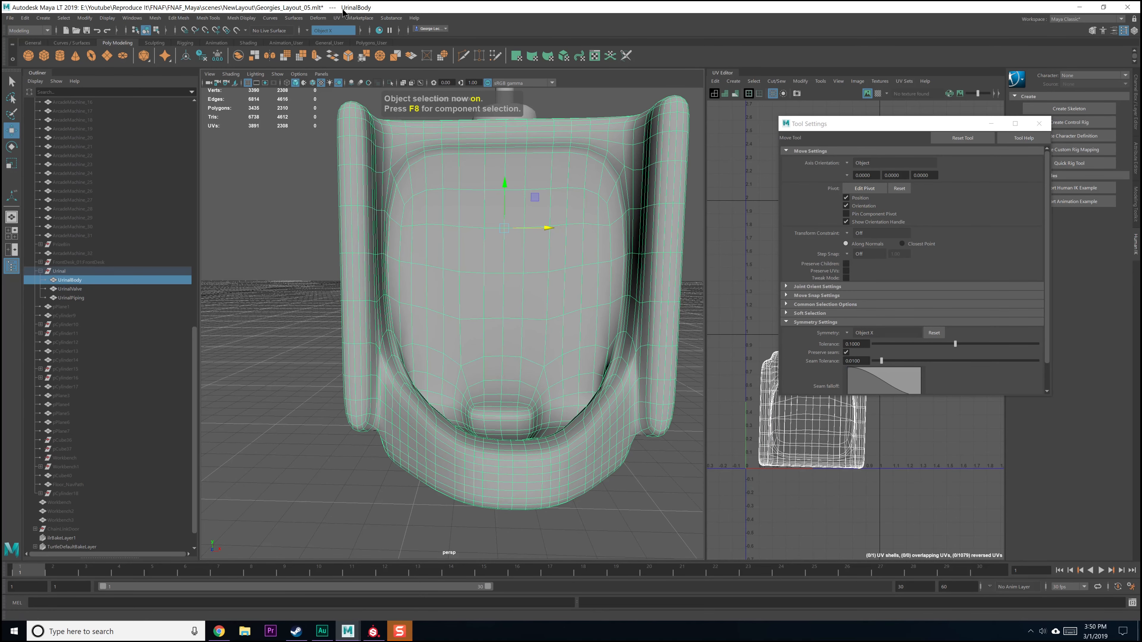
{"action": "left_click", "coordinate": [234, 20]}
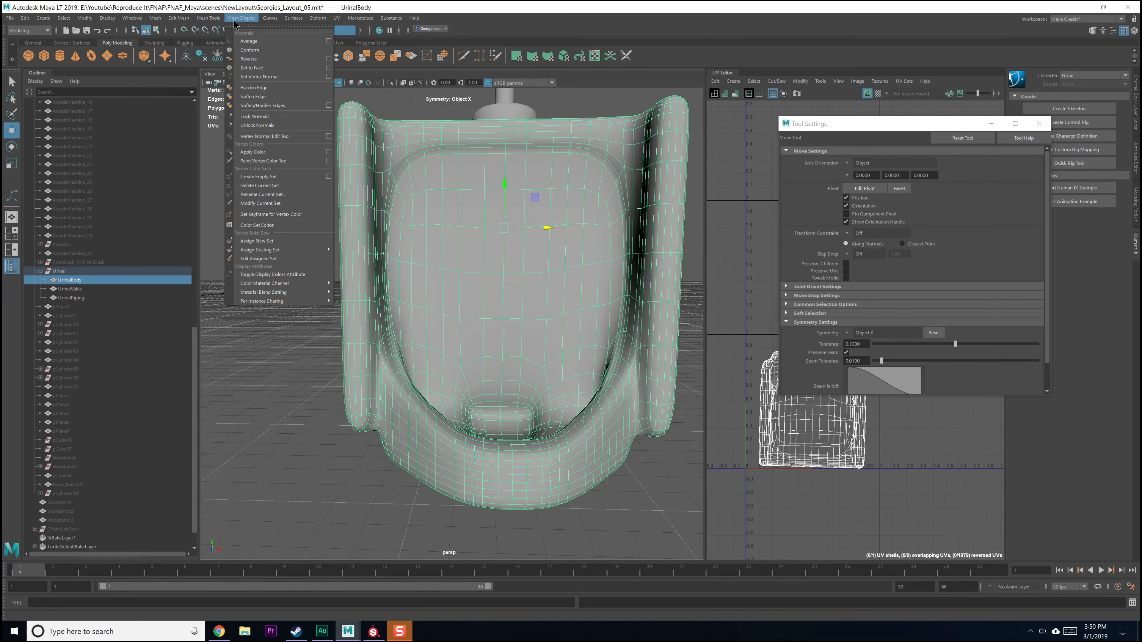
{"action": "left_click", "coordinate": [260, 96]}
{"action": "left_click", "coordinate": [277, 262]}
{"action": "key", "text": "ctrl+s"}
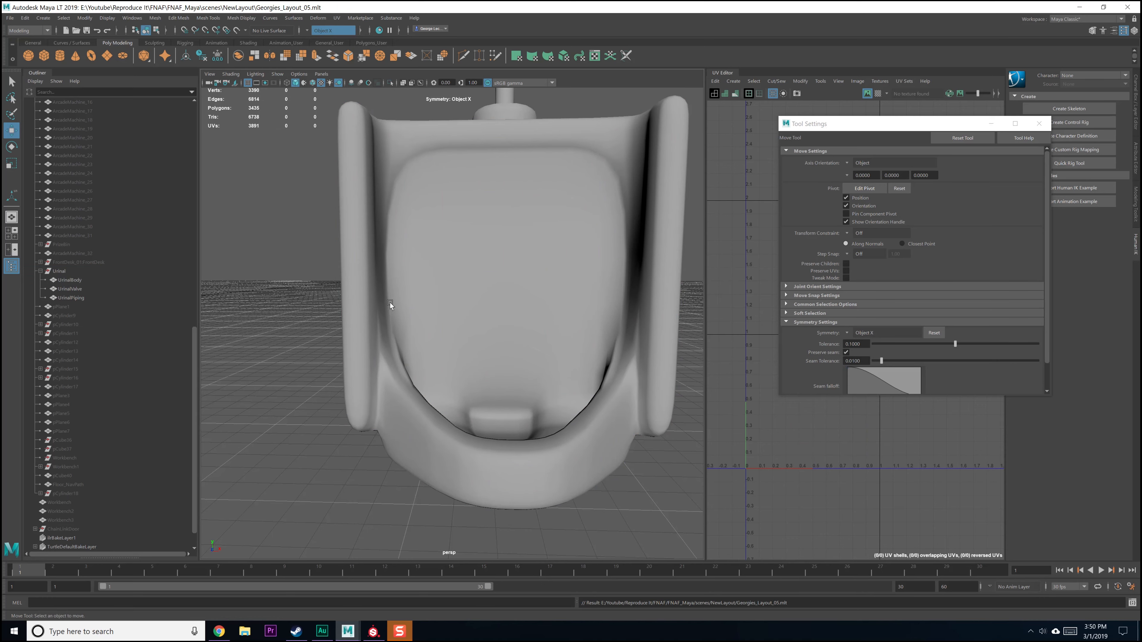
Step: Close the tool settings and select the urinal body as an object
{"action": "left_click_drag", "start_coordinate": [494, 266], "coordinate": [497, 297], "text": "alt"}
{"action": "left_click", "coordinate": [1039, 124]}
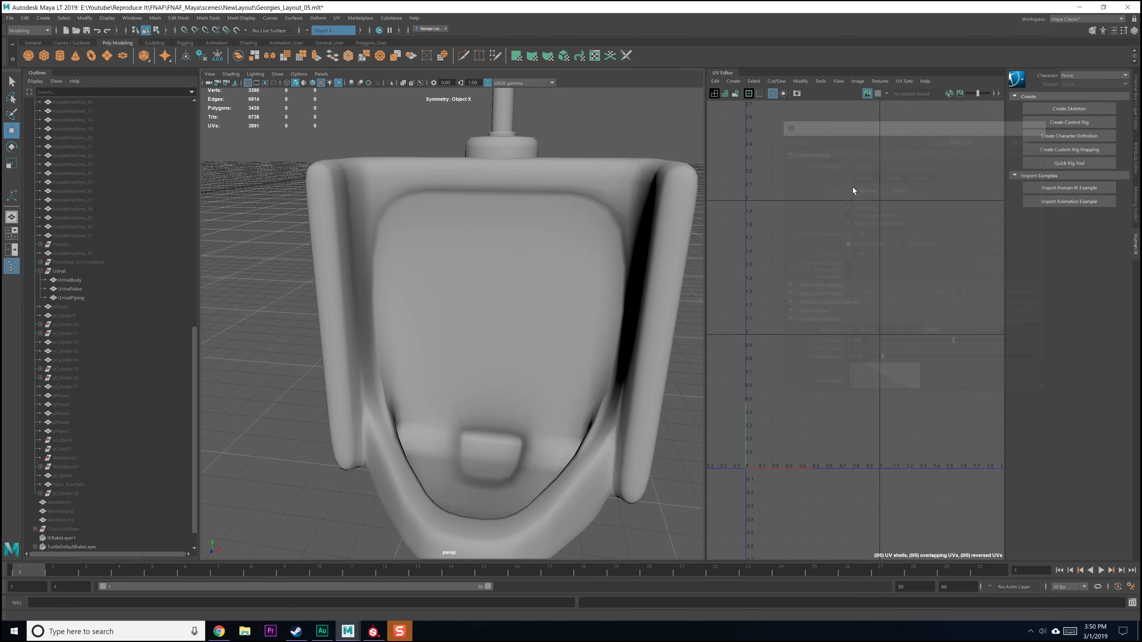
{"action": "middle_click_drag", "start_coordinate": [541, 196], "coordinate": [523, 259], "text": "alt"}
{"action": "left_click", "coordinate": [499, 267]}
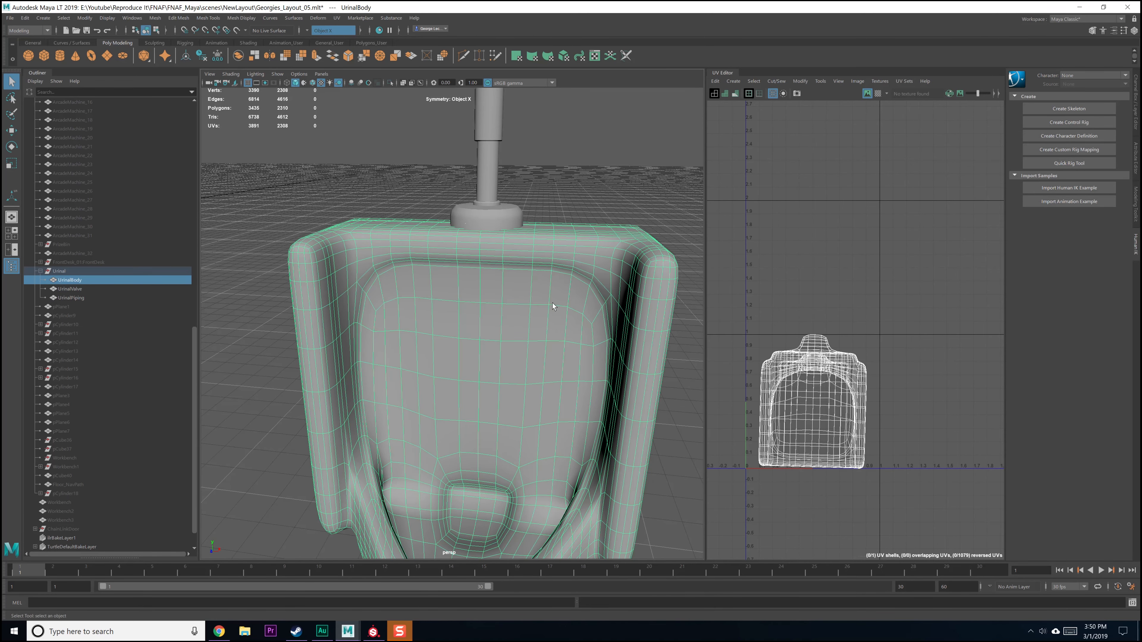
{"action": "left_click_drag", "start_coordinate": [588, 297], "coordinate": [458, 292], "text": "alt"}
{"action": "right_click_drag", "start_coordinate": [458, 292], "coordinate": [457, 269]}
{"action": "key", "text": "F8"}
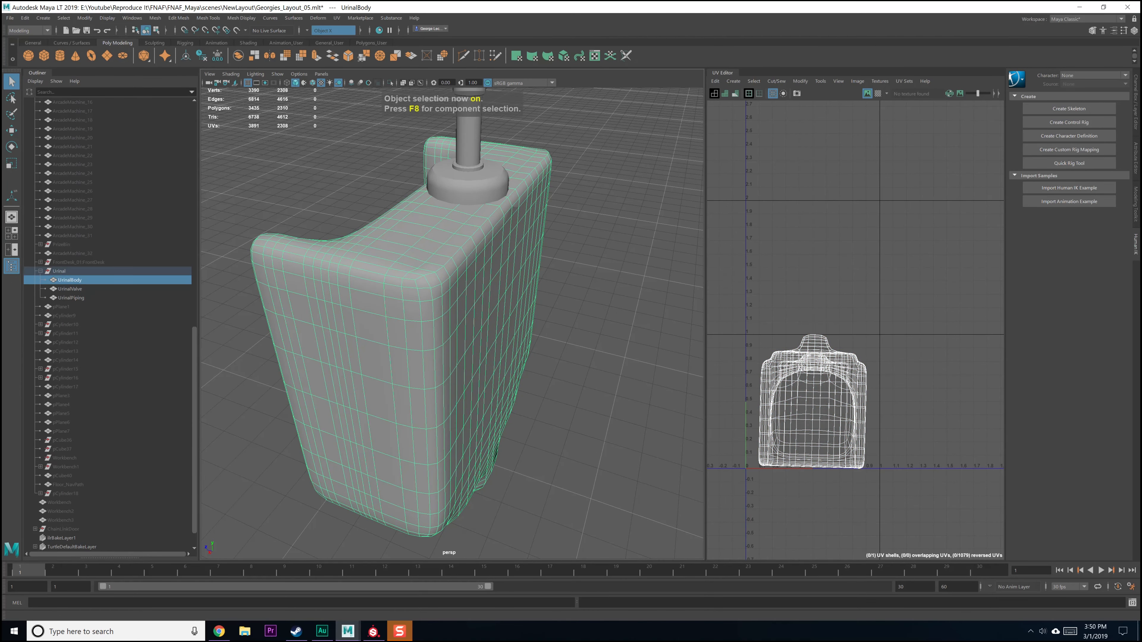
Step: Try a planar UV projection on the urinal body fitted to the best plane
{"action": "left_click", "coordinate": [297, 19]}
{"action": "mouse_move", "coordinate": [342, 17]}
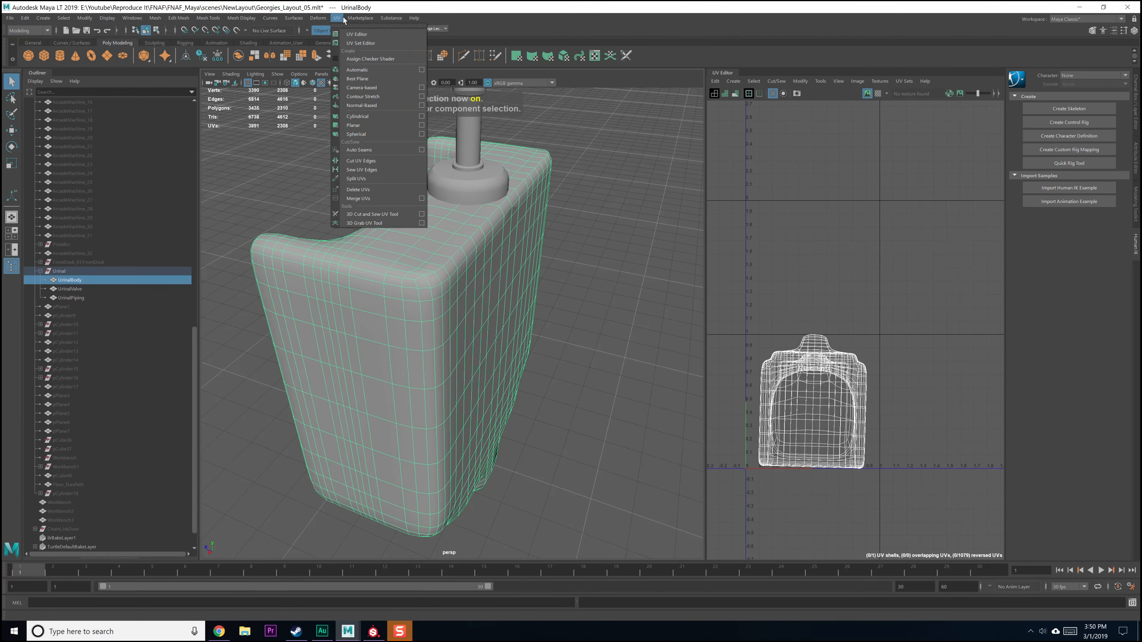
{"action": "left_click", "coordinate": [422, 125]}
{"action": "left_click", "coordinate": [279, 237]}
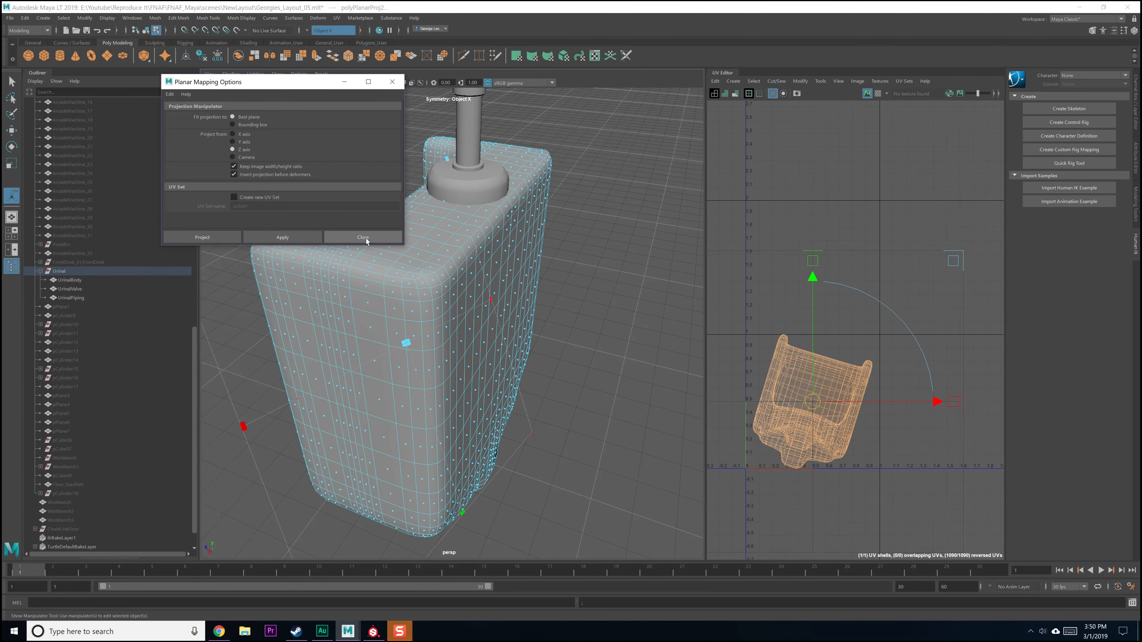
{"action": "left_click", "coordinate": [365, 237]}
Step: Project planar UVs onto the urinal body from the Z axis, fitted to the bounding box
{"action": "left_click_drag", "start_coordinate": [424, 275], "coordinate": [311, 249], "text": "alt"}
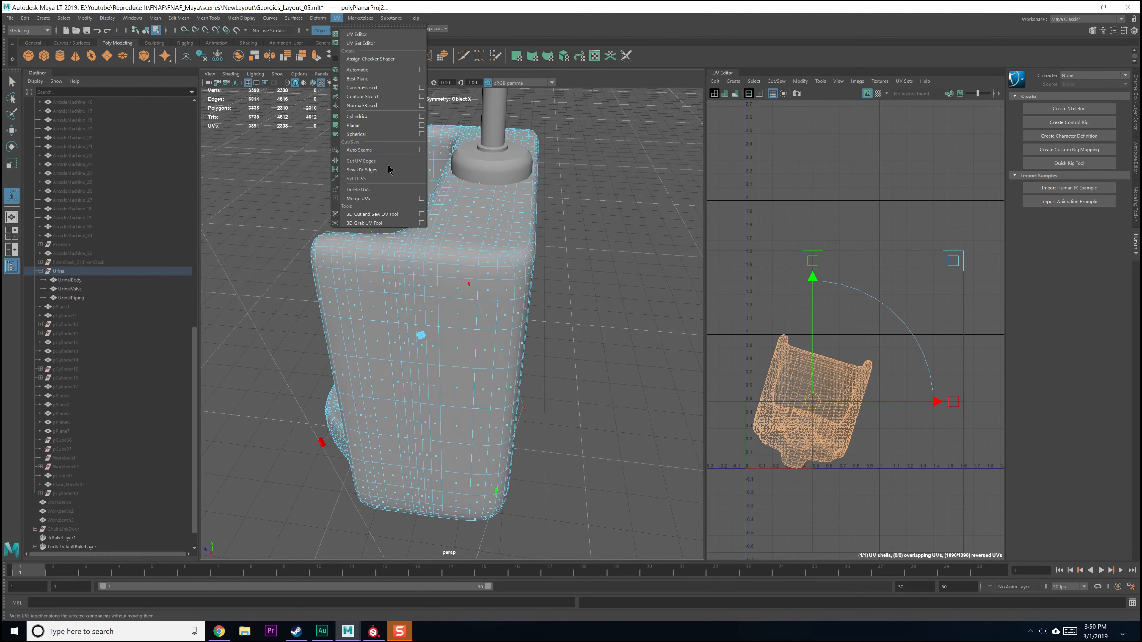
{"action": "left_click", "coordinate": [422, 125]}
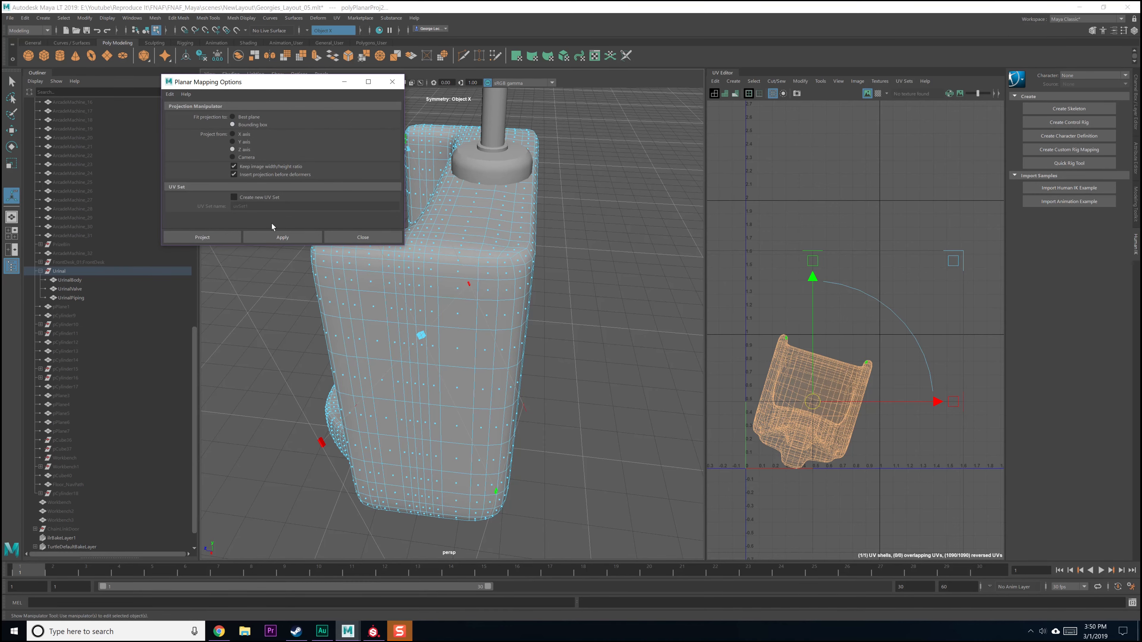
{"action": "left_click", "coordinate": [350, 234]}
{"action": "left_click_drag", "start_coordinate": [294, 266], "coordinate": [426, 291], "text": "alt"}
{"action": "middle_click_drag", "start_coordinate": [425, 291], "coordinate": [418, 167], "text": "alt"}
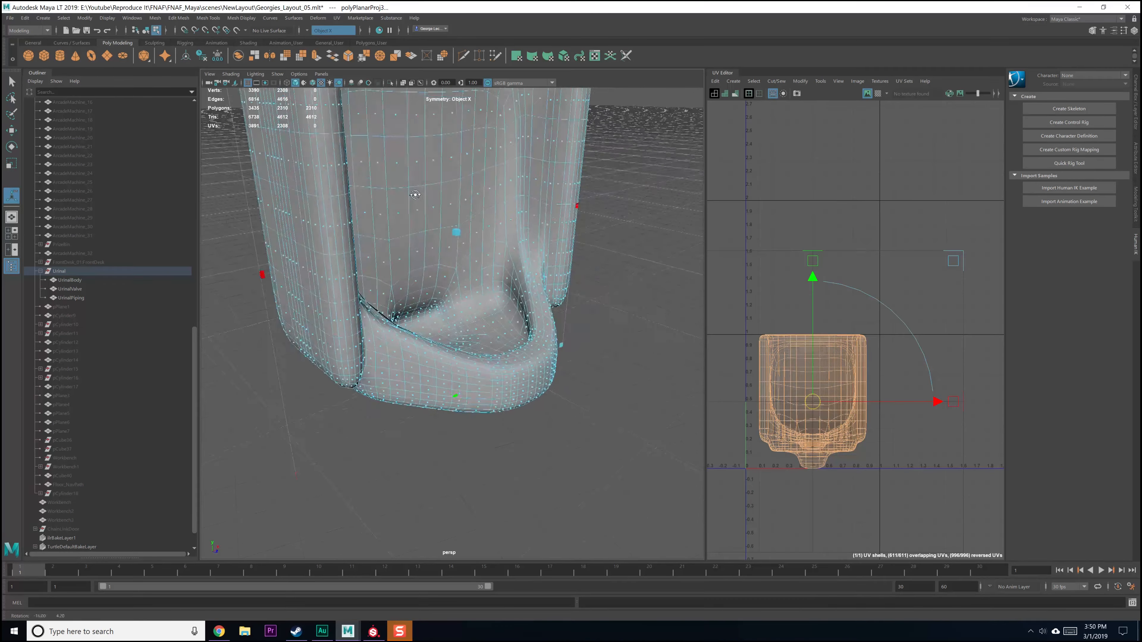
Step: Select the edge loop around the urinal body's rear outer edge and across its underside, and cut the UVs along it
{"action": "left_click_drag", "start_coordinate": [411, 180], "coordinate": [442, 211], "text": "alt"}
{"action": "scroll", "coordinate": [442, 212], "scroll_direction": "up", "scroll_amount": 5}
{"action": "middle_click_drag", "start_coordinate": [539, 211], "coordinate": [495, 208], "text": "alt"}
{"action": "left_click_drag", "start_coordinate": [495, 209], "coordinate": [436, 225], "text": "alt"}
{"action": "key", "text": "q"}
{"action": "middle_click_drag", "start_coordinate": [500, 161], "coordinate": [421, 187], "text": "alt"}
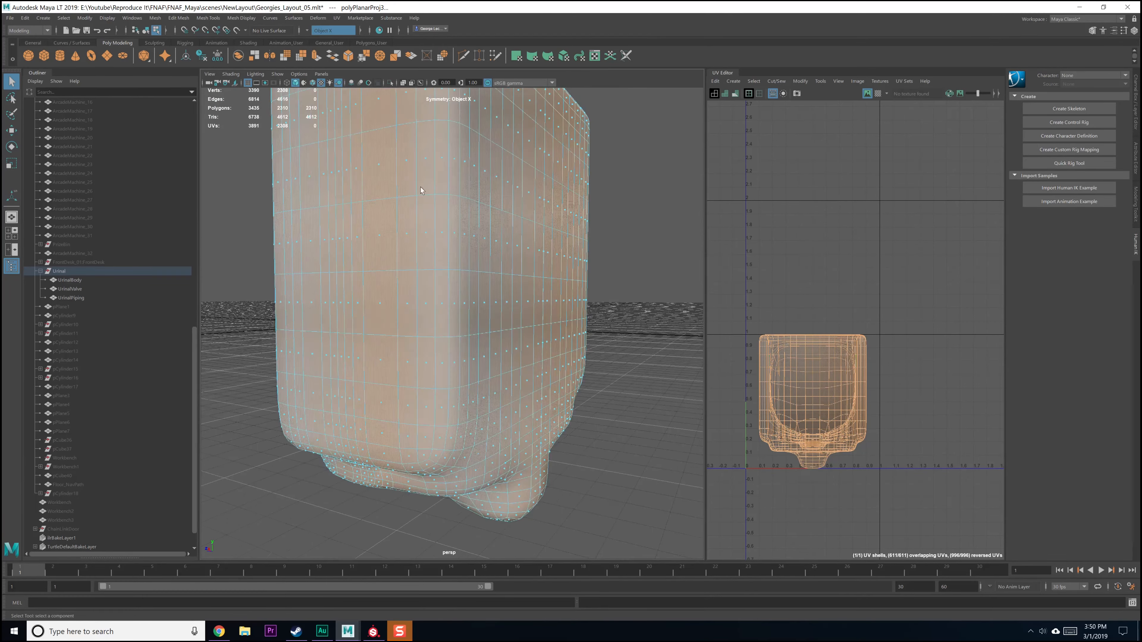
{"action": "left_click_drag", "start_coordinate": [420, 187], "coordinate": [448, 205], "text": "alt"}
{"action": "right_click_drag", "start_coordinate": [464, 225], "coordinate": [464, 208]}
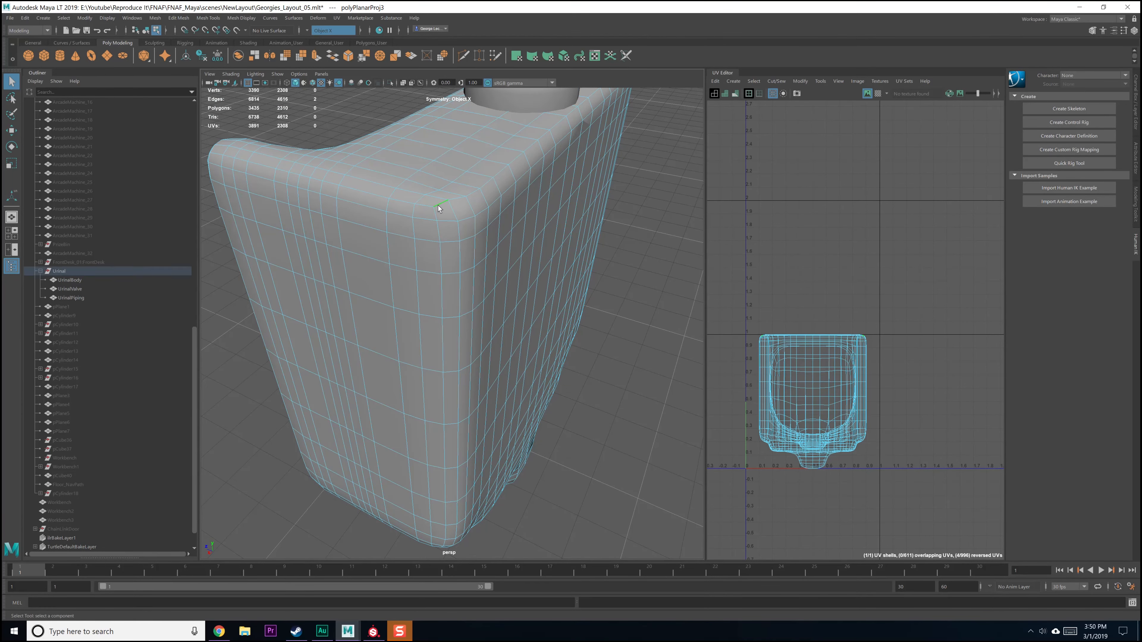
{"action": "double_click", "coordinate": [436, 217], "text": "shift"}
{"action": "left_click_drag", "start_coordinate": [436, 217], "coordinate": [469, 192], "text": "alt"}
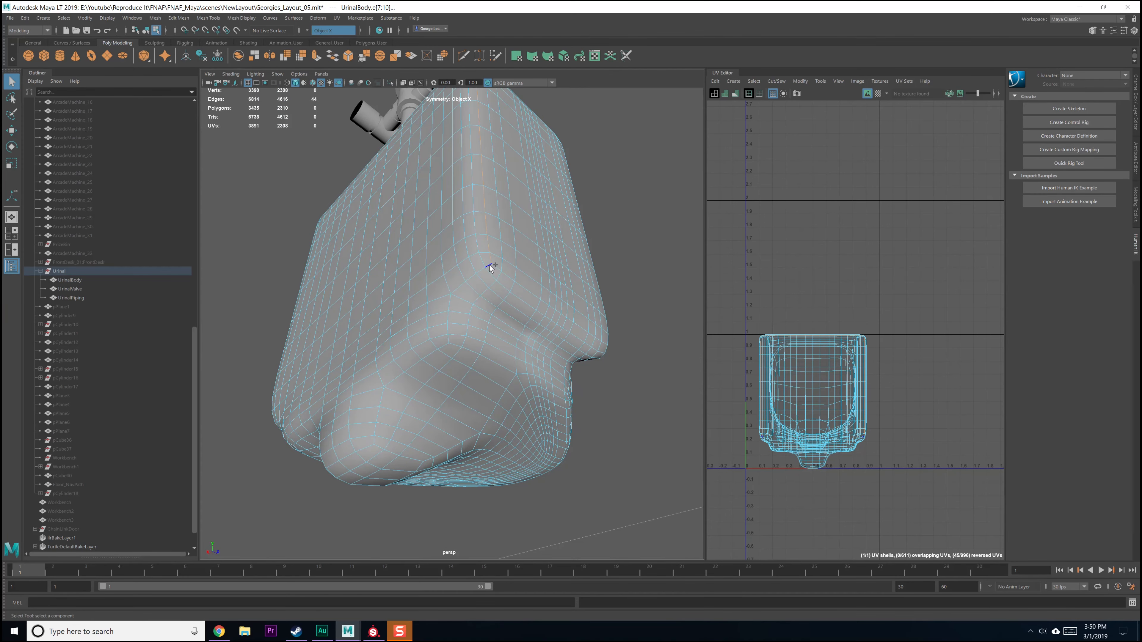
{"action": "scroll", "coordinate": [491, 269], "scroll_direction": "up", "scroll_amount": 4}
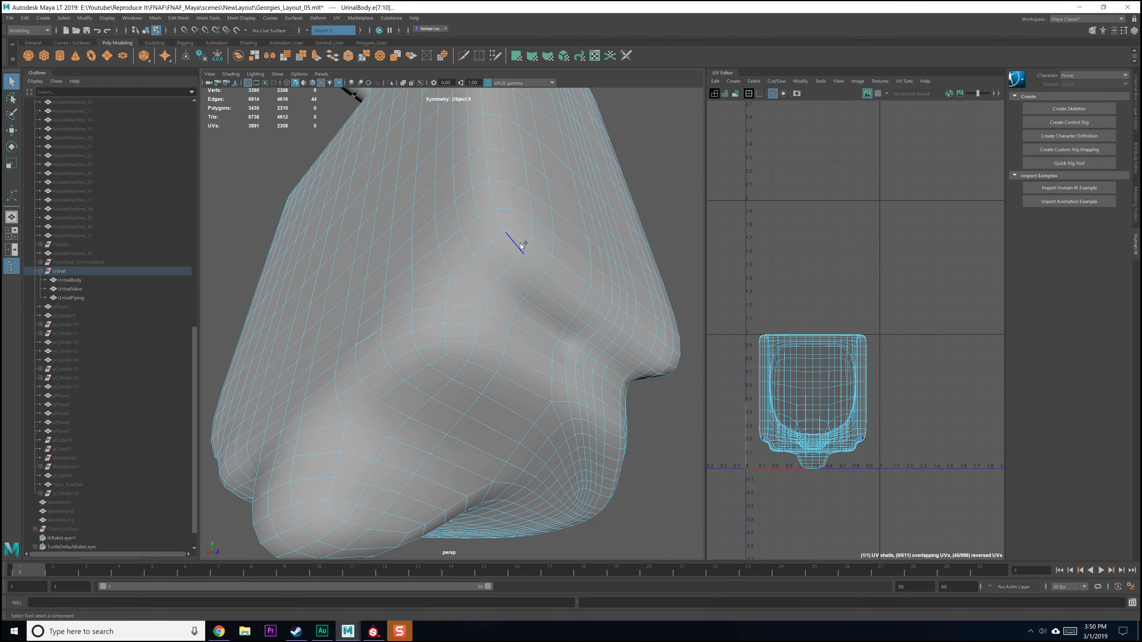
{"action": "middle_click_drag", "start_coordinate": [453, 298], "coordinate": [481, 263], "text": "alt"}
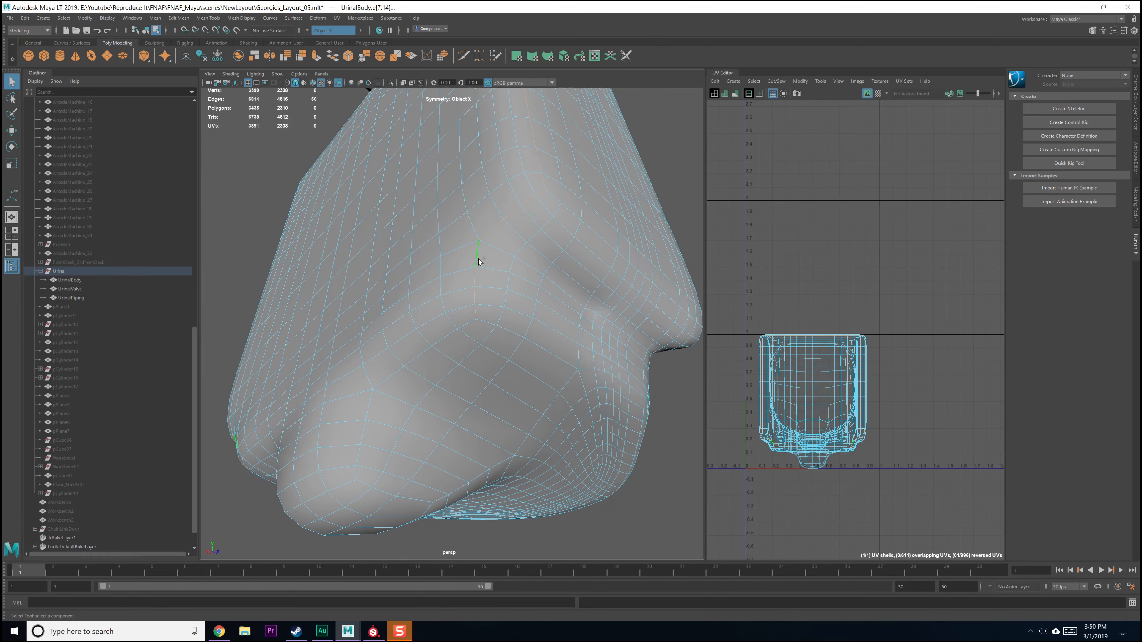
{"action": "left_click_drag", "start_coordinate": [371, 409], "coordinate": [458, 391], "text": "alt"}
{"action": "middle_click_drag", "start_coordinate": [811, 336], "coordinate": [808, 353], "text": "alt"}
{"action": "right_click_drag", "start_coordinate": [816, 330], "coordinate": [783, 308], "text": "shift"}
Step: Separate the two UV shells, moving the back panel shell to the right and the front shell upward
{"action": "left_click", "coordinate": [802, 372]}
{"action": "key", "text": "w"}
{"action": "left_click_drag", "start_coordinate": [894, 418], "coordinate": [1009, 414]}
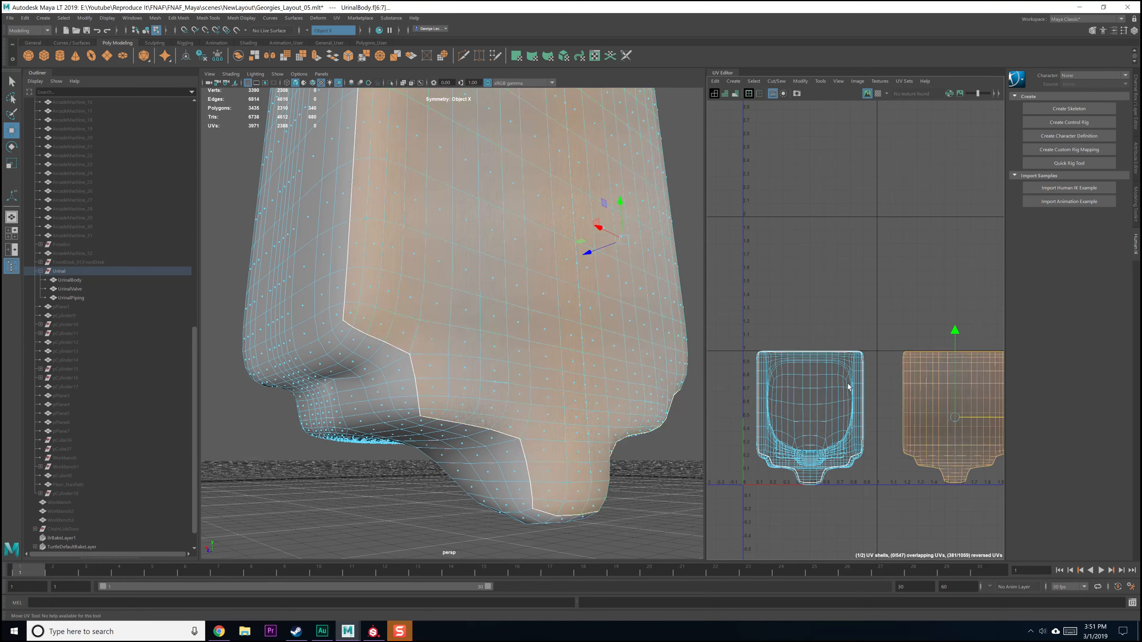
{"action": "middle_click_drag", "start_coordinate": [801, 372], "coordinate": [777, 374], "text": "alt"}
{"action": "left_click", "coordinate": [792, 370]}
{"action": "left_click_drag", "start_coordinate": [787, 335], "coordinate": [787, 179]}
Step: Display the urinal body's channel attributes and delete its construction history
{"action": "left_click_drag", "start_coordinate": [351, 272], "coordinate": [446, 296], "text": "alt"}
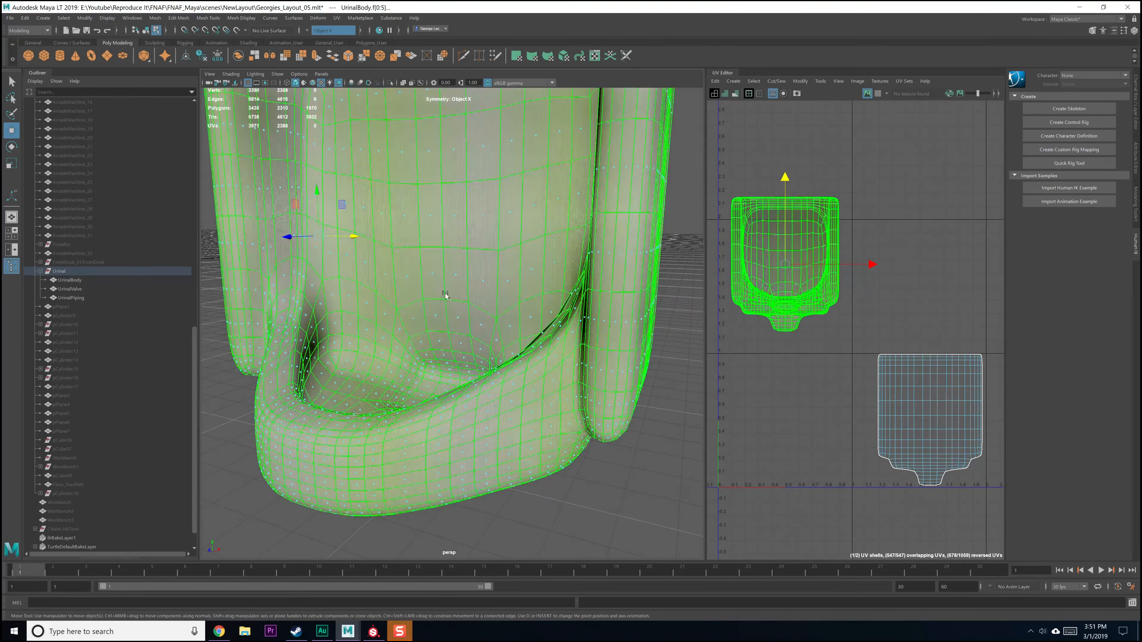
{"action": "scroll", "coordinate": [456, 299], "scroll_direction": "down", "scroll_amount": 4}
{"action": "key", "text": "q"}
{"action": "middle_click_drag", "start_coordinate": [468, 303], "coordinate": [427, 366], "text": "alt"}
{"action": "left_click_drag", "start_coordinate": [427, 366], "coordinate": [373, 406], "text": "alt"}
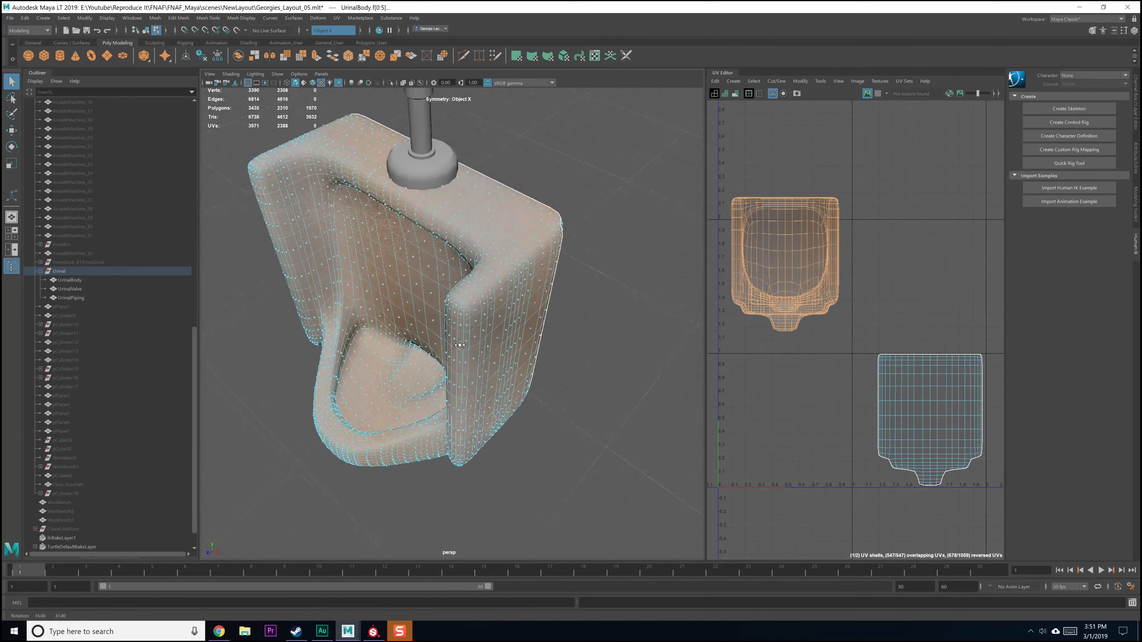
{"action": "key", "text": "F8"}
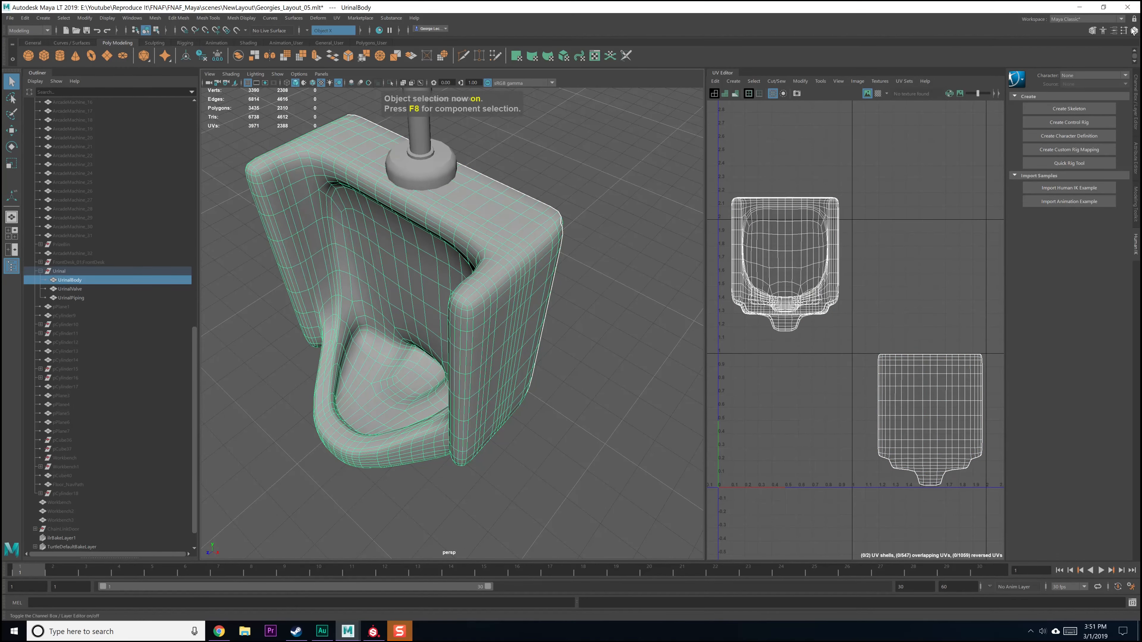
{"action": "left_click", "coordinate": [1123, 32]}
{"action": "left_click", "coordinate": [1044, 123]}
{"action": "left_click", "coordinate": [1118, 31]}
{"action": "left_click", "coordinate": [1134, 30]}
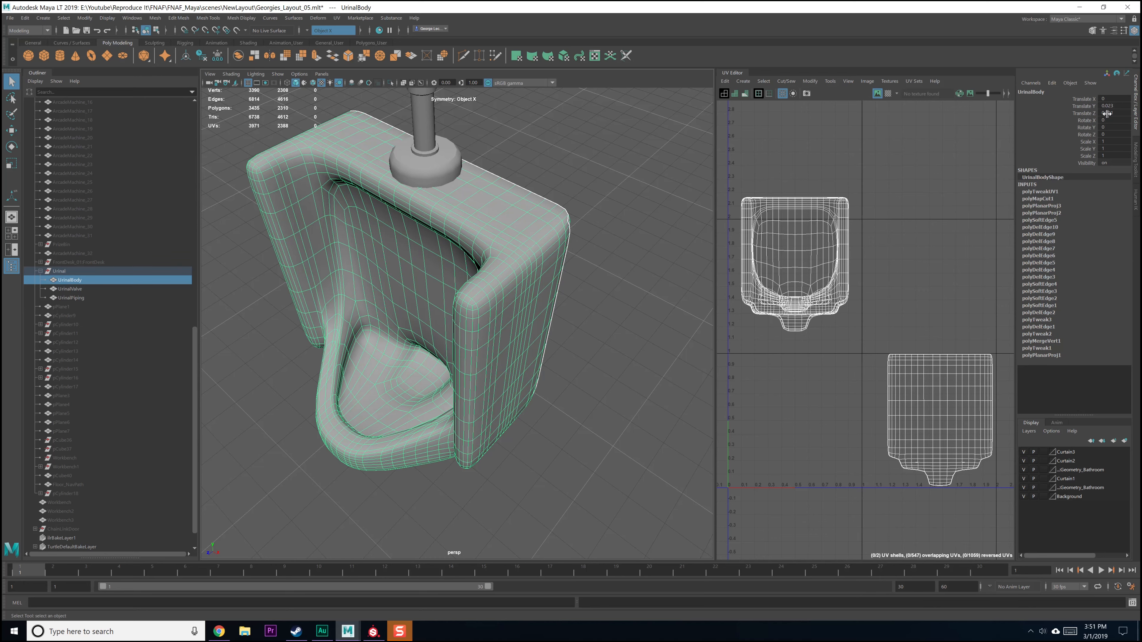
{"action": "left_click", "coordinate": [25, 18]}
{"action": "mouse_move", "coordinate": [67, 123]}
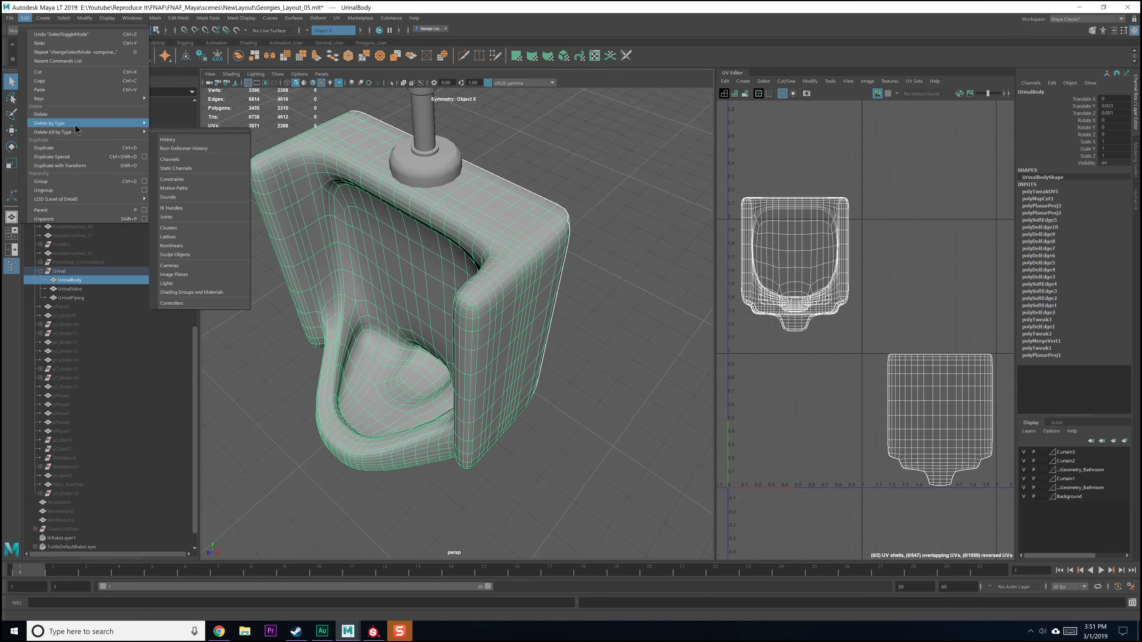
{"action": "left_click", "coordinate": [180, 133]}
Step: Freeze only the rotation and scale of the urinal body, leaving Translate out and Preserve normals on
{"action": "left_click", "coordinate": [85, 18]}
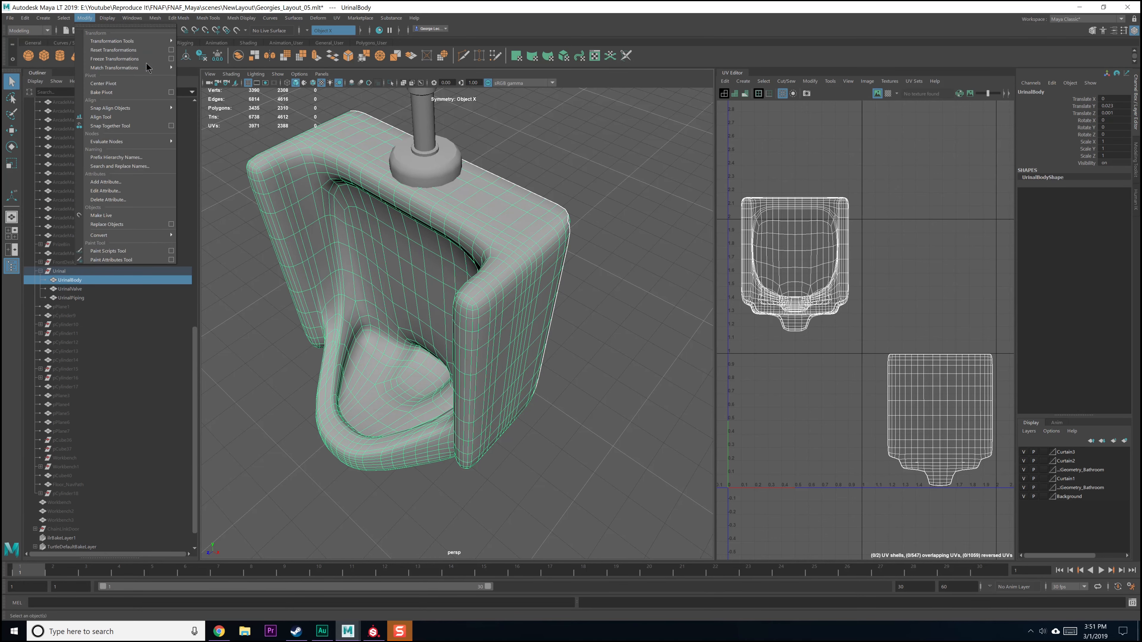
{"action": "left_click", "coordinate": [166, 59]}
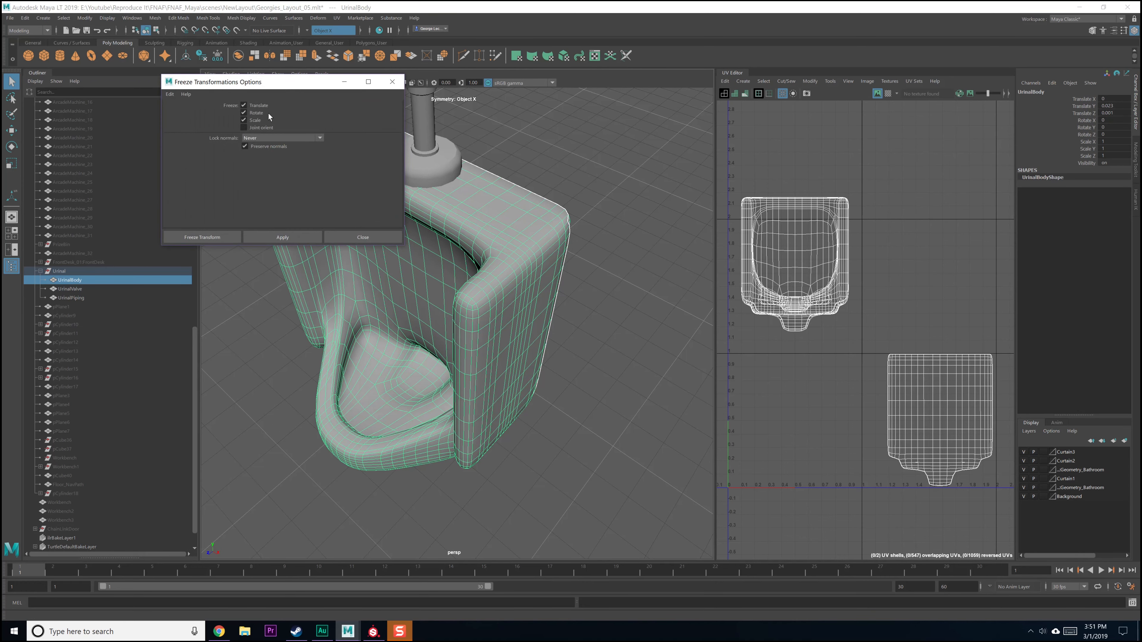
{"action": "left_click", "coordinate": [282, 234]}
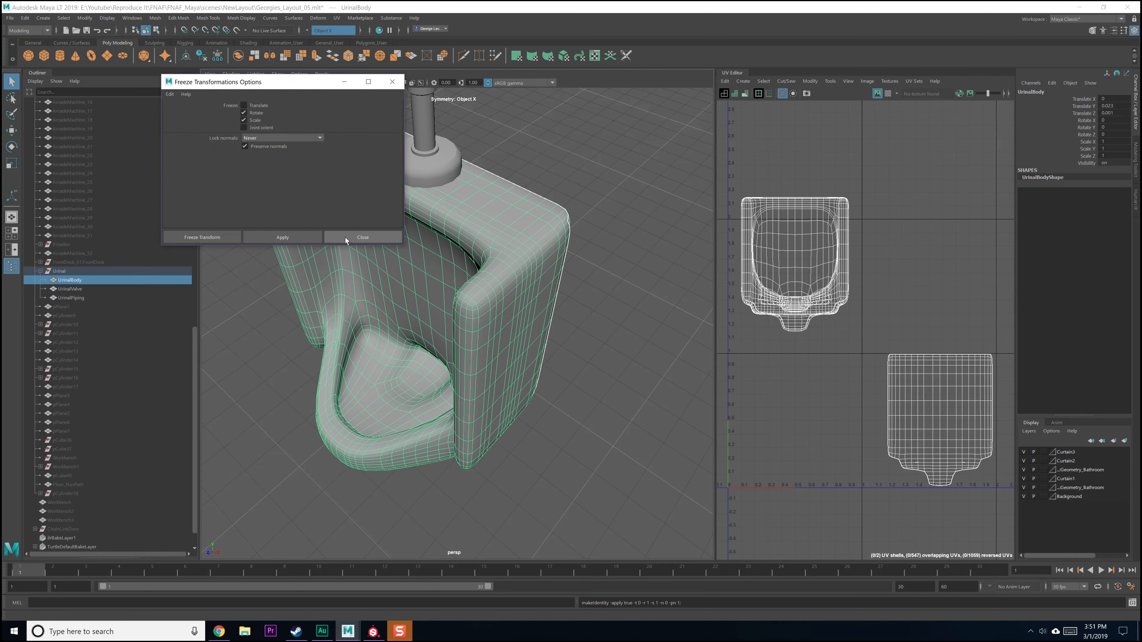
{"action": "left_click", "coordinate": [355, 238]}
Step: Freeze the rotation and scale of the Urinal group with the same options and save the scene
{"action": "left_click", "coordinate": [91, 273]}
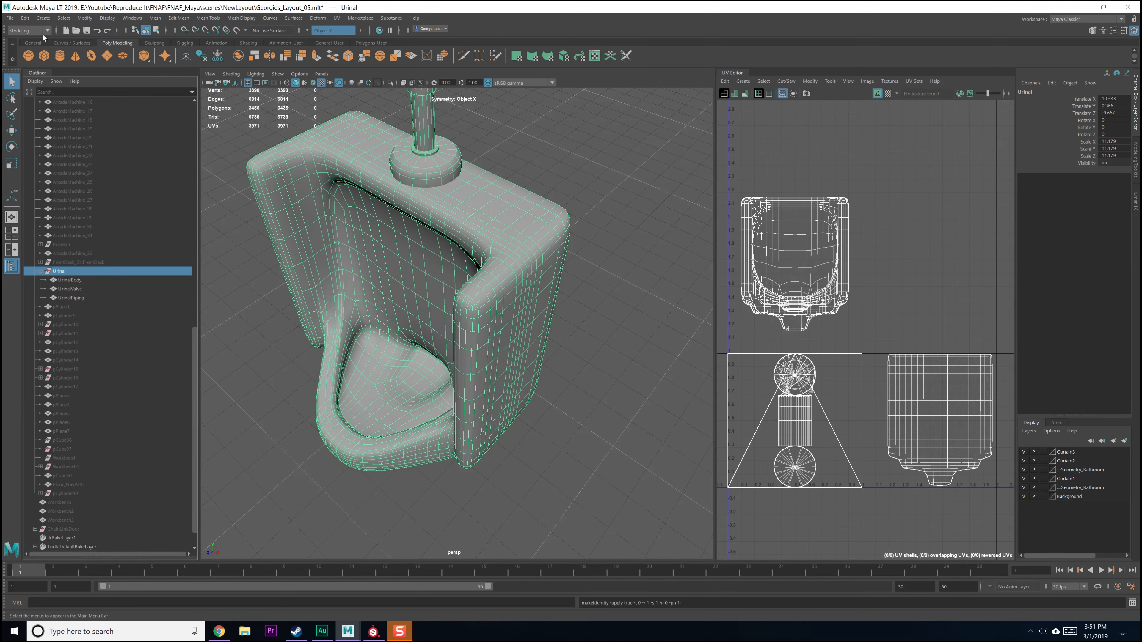
{"action": "left_click", "coordinate": [88, 17]}
{"action": "left_click", "coordinate": [113, 59]}
{"action": "left_click", "coordinate": [67, 288]}
{"action": "left_click", "coordinate": [72, 298]}
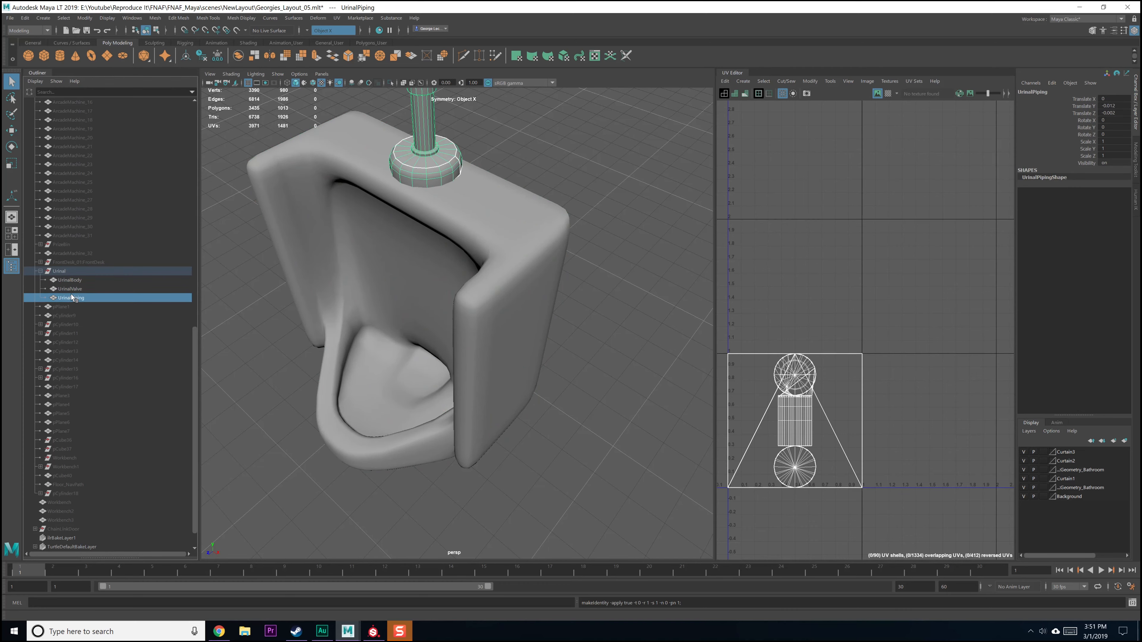
{"action": "key", "text": "ctrl+s"}
Step: Select the back panel's UV shell on the urinal body and align it with Orient Shells
{"action": "left_click", "coordinate": [70, 280]}
{"action": "left_click_drag", "start_coordinate": [464, 255], "coordinate": [480, 245], "text": "alt"}
{"action": "right_click_drag", "start_coordinate": [913, 346], "coordinate": [881, 337]}
{"action": "left_click", "coordinate": [928, 390]}
{"action": "right_click_drag", "start_coordinate": [918, 396], "coordinate": [868, 402], "text": "shift"}
{"action": "middle_click_drag", "start_coordinate": [901, 381], "coordinate": [857, 377], "text": "alt"}
{"action": "right_click_drag", "start_coordinate": [856, 378], "coordinate": [839, 548], "text": "shift"}
{"action": "right_click_drag", "start_coordinate": [846, 505], "coordinate": [846, 505], "text": "shift"}
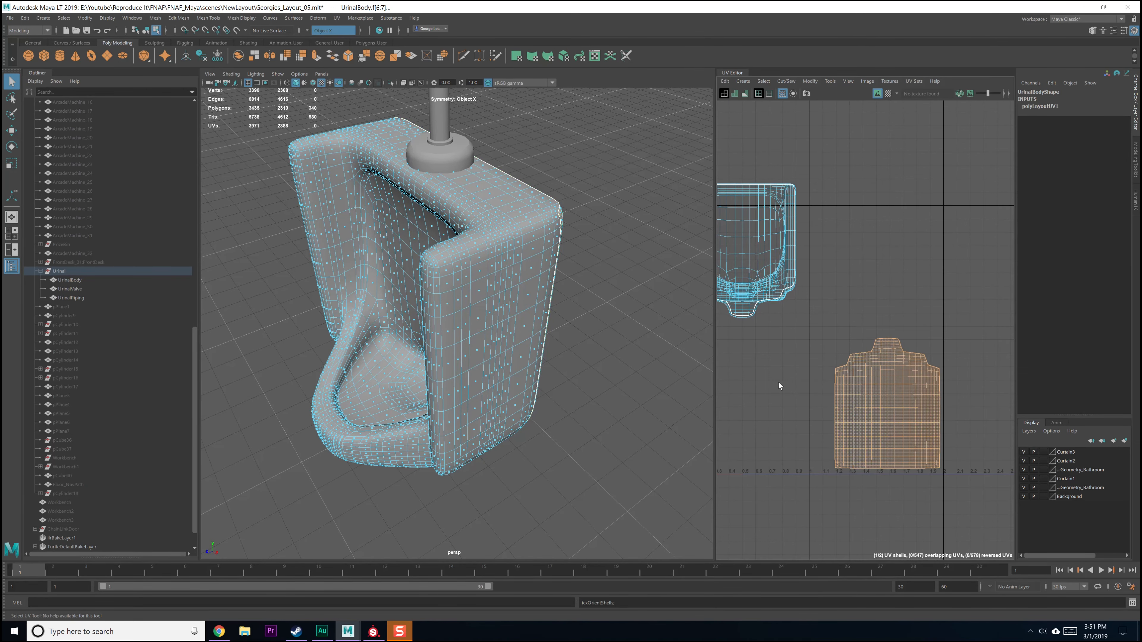
Step: Activate the Rotate tool for the back panel's UV shell and widen the UV Editor
{"action": "right_click_drag", "start_coordinate": [873, 403], "coordinate": [822, 431], "text": "shift"}
{"action": "right_click_drag", "start_coordinate": [902, 412], "coordinate": [837, 435], "text": "shift"}
{"action": "key", "text": "e"}
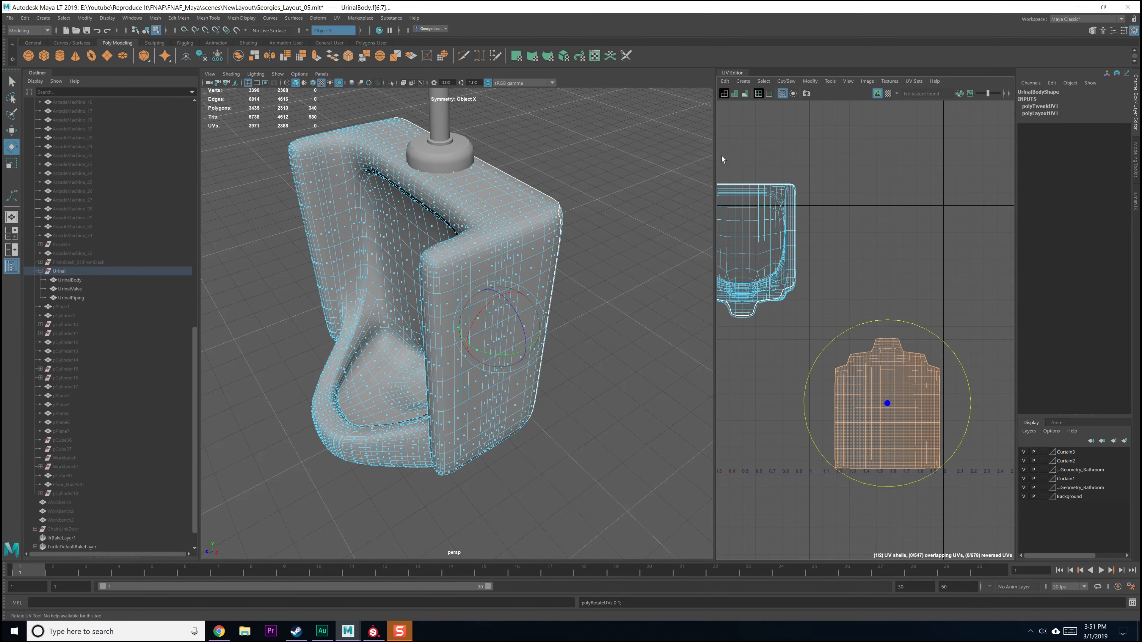
{"action": "left_click_drag", "start_coordinate": [715, 158], "coordinate": [562, 157]}
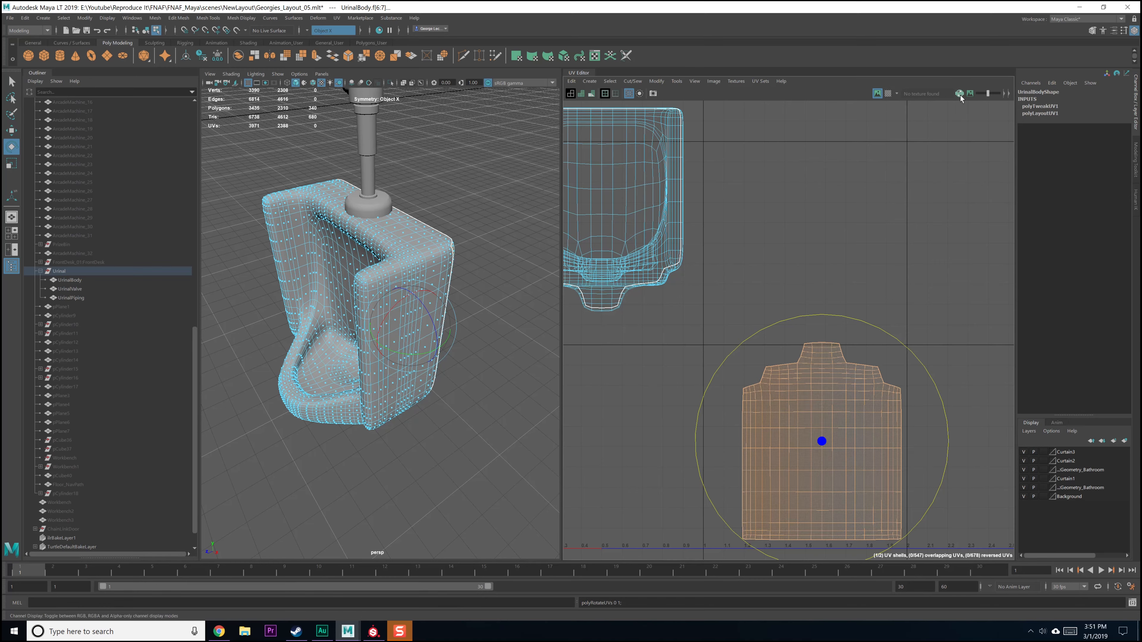
Step: Show the checker texture on the urinal body and its UV shells, and hide it again
{"action": "left_click", "coordinate": [756, 81]}
{"action": "mouse_move", "coordinate": [738, 83]}
{"action": "left_click", "coordinate": [733, 98]}
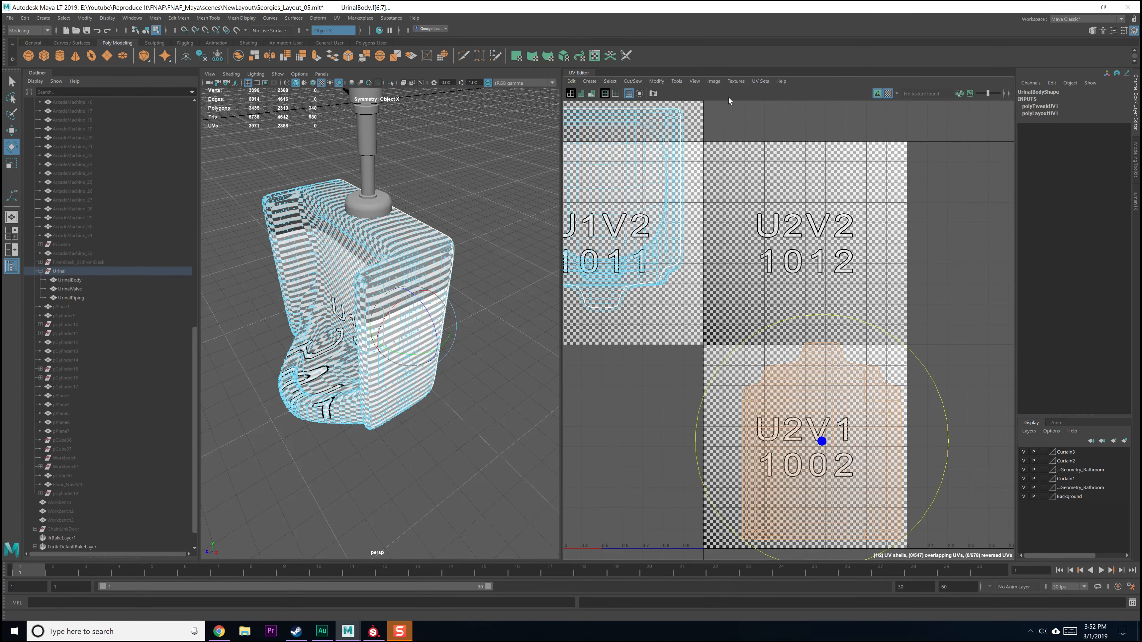
{"action": "left_click", "coordinate": [731, 98]}
{"action": "left_click", "coordinate": [714, 82]}
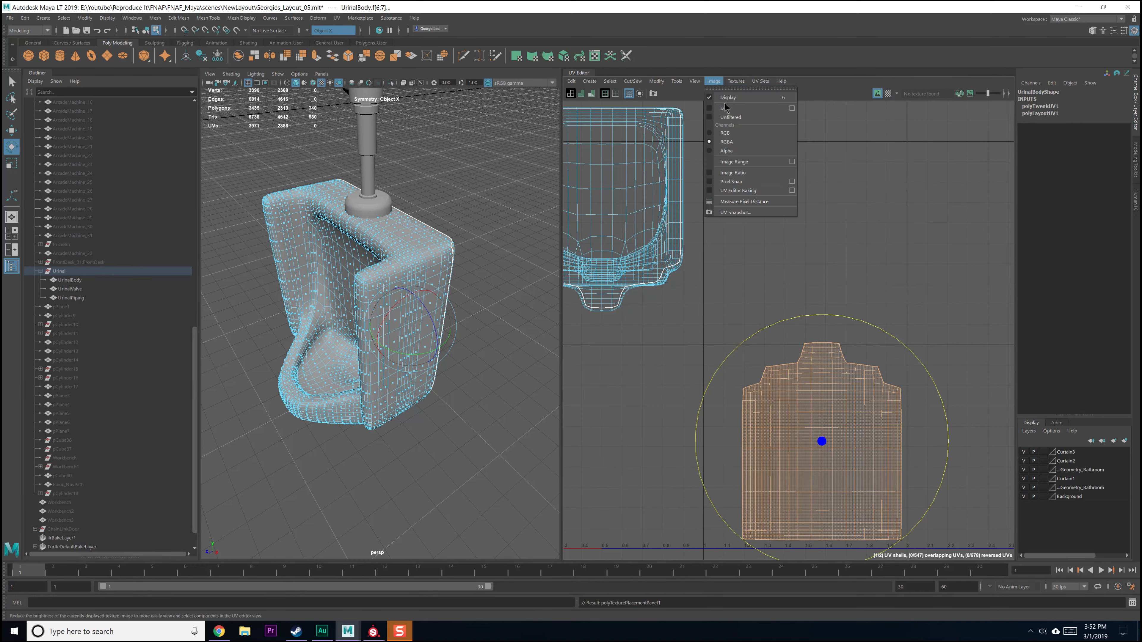
Step: Switch the UV Editor to the Shaded display mode and toggle the shell borders
{"action": "left_click", "coordinate": [695, 82]}
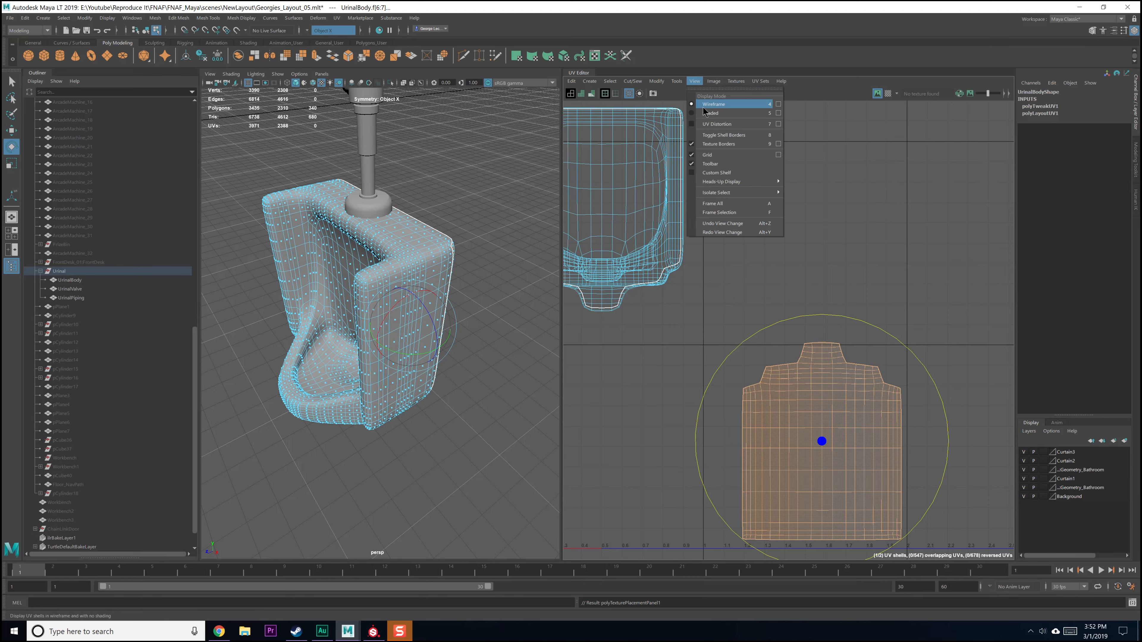
{"action": "left_click", "coordinate": [704, 113]}
{"action": "left_click", "coordinate": [695, 81]}
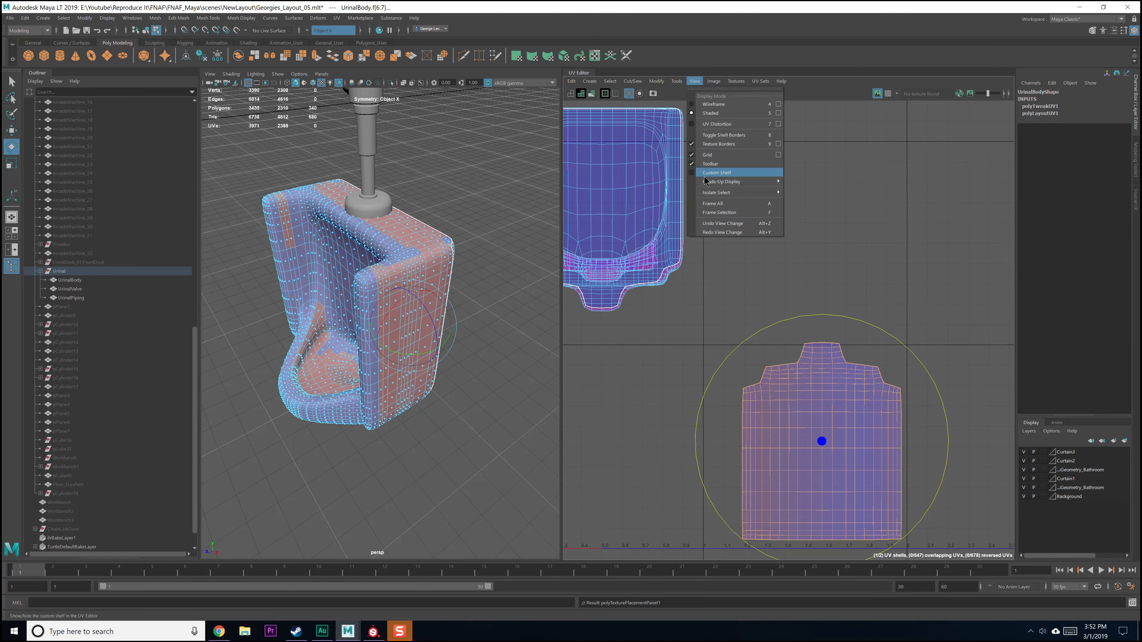
{"action": "left_click", "coordinate": [708, 137]}
Step: Show the UV Toolkit and rotate the back panel's UV shell 180 degrees in two 90-degree turns
{"action": "left_click", "coordinate": [677, 82]}
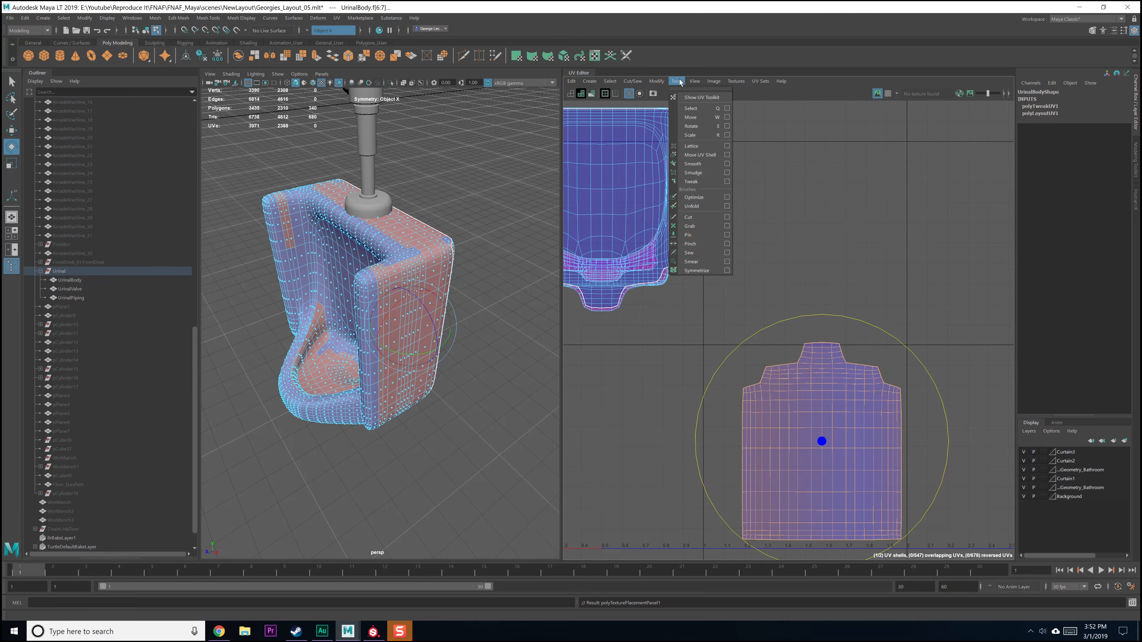
{"action": "left_click", "coordinate": [686, 97]}
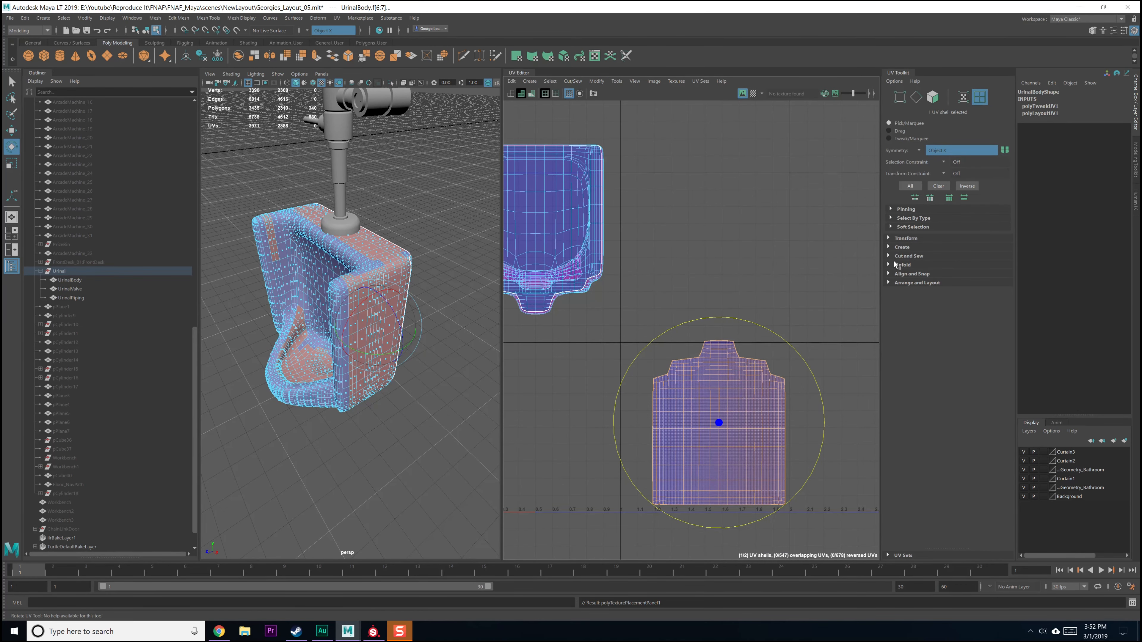
{"action": "left_click", "coordinate": [888, 239]}
{"action": "scroll", "coordinate": [908, 307], "scroll_direction": "down", "scroll_amount": 1}
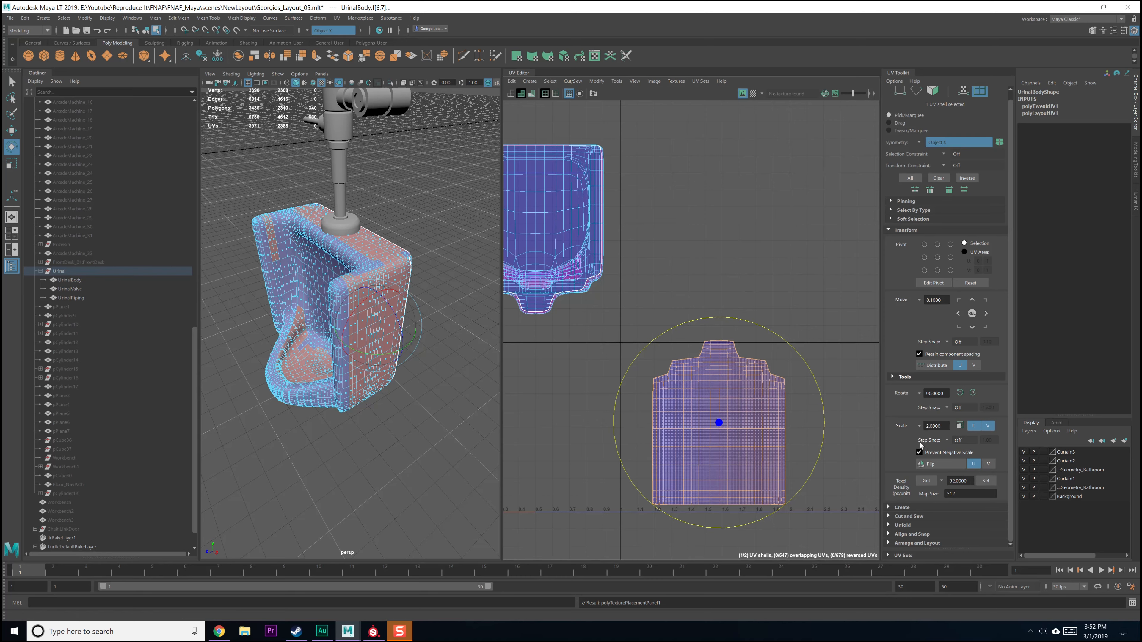
{"action": "left_click", "coordinate": [960, 393]}
{"action": "left_click", "coordinate": [960, 393]}
Step: Select the UV shell of the urinal's front and bowl and unfold it
{"action": "left_click", "coordinate": [780, 261]}
{"action": "left_click", "coordinate": [759, 353]}
{"action": "middle_click_drag", "start_coordinate": [670, 314], "coordinate": [787, 365], "text": "alt"}
{"action": "left_click", "coordinate": [713, 304]}
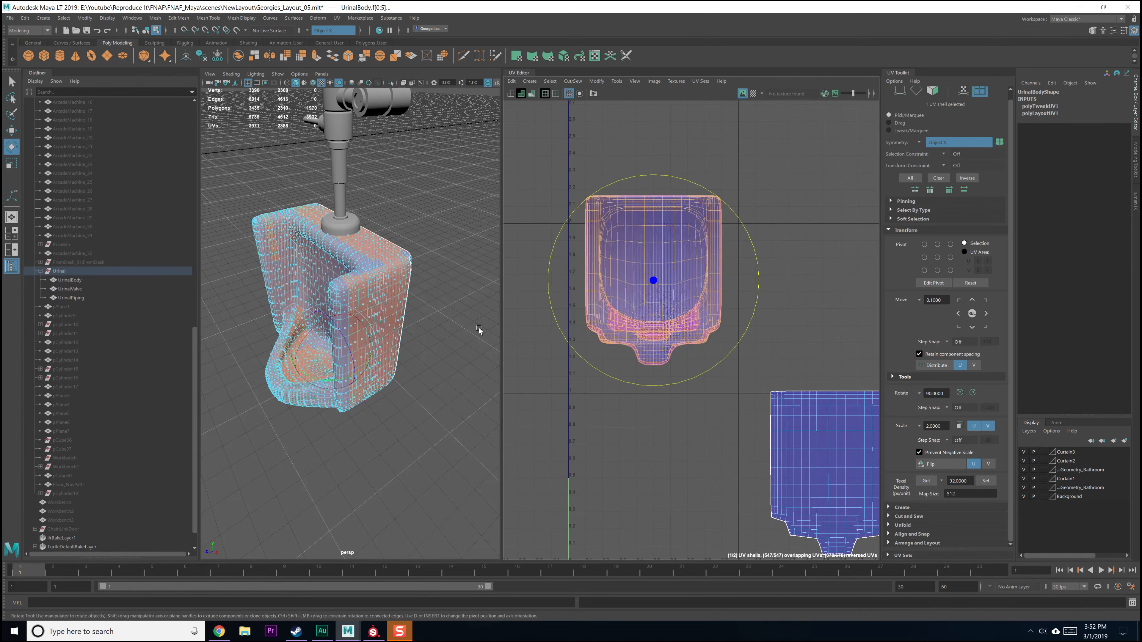
{"action": "scroll", "coordinate": [352, 330], "scroll_direction": "up", "scroll_amount": 2}
{"action": "scroll", "coordinate": [360, 326], "scroll_direction": "up", "scroll_amount": 5}
{"action": "scroll", "coordinate": [365, 325], "scroll_direction": "down", "scroll_amount": 5}
{"action": "left_click_drag", "start_coordinate": [364, 325], "coordinate": [380, 312], "text": "alt"}
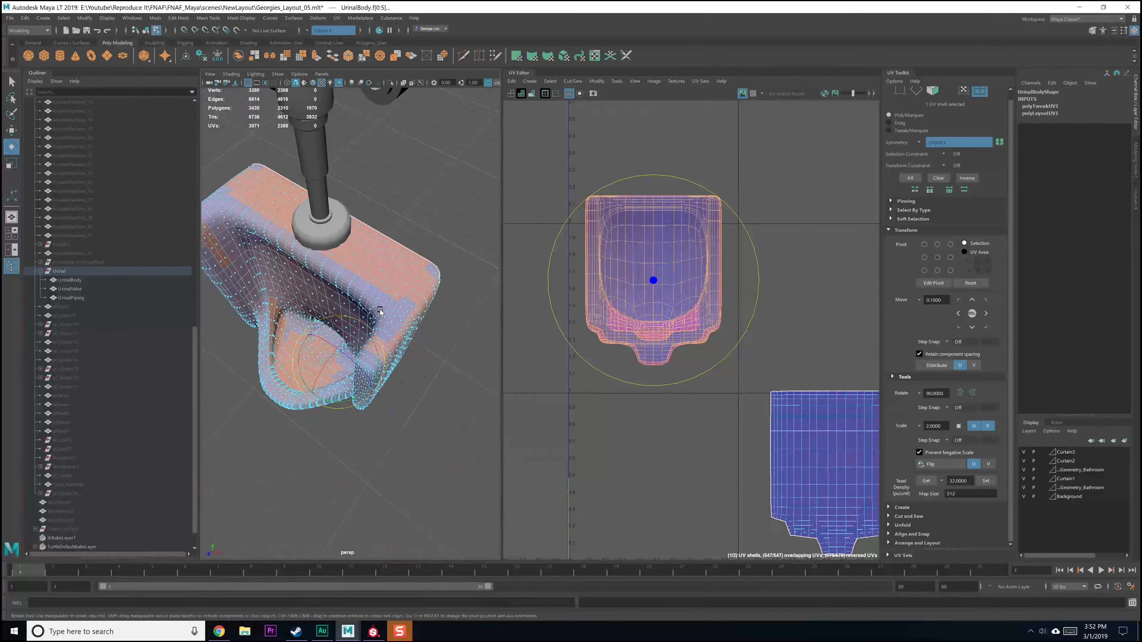
{"action": "key", "text": "q"}
{"action": "left_click_drag", "start_coordinate": [314, 338], "coordinate": [377, 288], "text": "alt"}
{"action": "right_click", "coordinate": [639, 266], "text": "shift"}
{"action": "right_click_drag", "start_coordinate": [639, 267], "coordinate": [537, 273], "text": "shift"}
{"action": "middle_click_drag", "start_coordinate": [645, 335], "coordinate": [688, 421], "text": "alt"}
{"action": "left_click", "coordinate": [665, 409]}
{"action": "scroll", "coordinate": [672, 393], "scroll_direction": "up", "scroll_amount": 3}
{"action": "left_click", "coordinate": [705, 302]}
Step: Inspect the unfolded front shell with the checker texture displayed, and hide the texture again with edge selection active
{"action": "left_click", "coordinate": [617, 81]}
{"action": "left_click", "coordinate": [654, 82]}
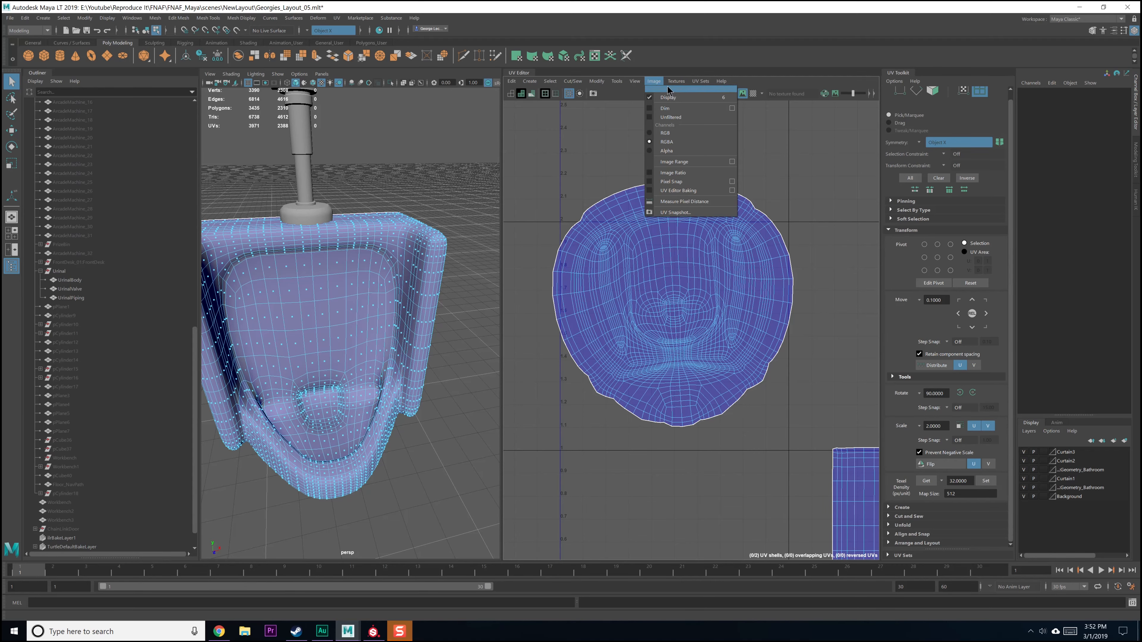
{"action": "left_click", "coordinate": [685, 97]}
{"action": "mouse_move", "coordinate": [443, 293]}
{"action": "left_mouse_down", "text": "alt"}
{"action": "mouse_move", "coordinate": [425, 278]}
{"action": "mouse_move", "coordinate": [397, 285]}
{"action": "mouse_move", "coordinate": [486, 274]}
{"action": "mouse_move", "coordinate": [437, 288]}
{"action": "left_mouse_up", "text": "alt"}
{"action": "middle_click_drag", "start_coordinate": [715, 256], "coordinate": [718, 273], "text": "alt"}
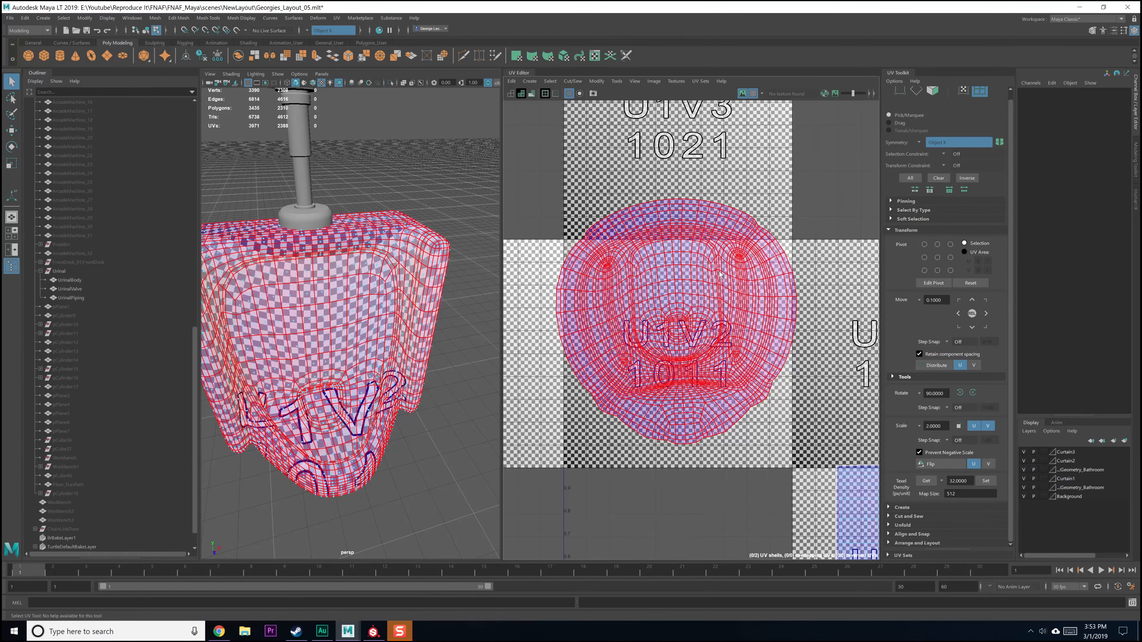
{"action": "scroll", "coordinate": [750, 250], "scroll_direction": "up", "scroll_amount": 10}
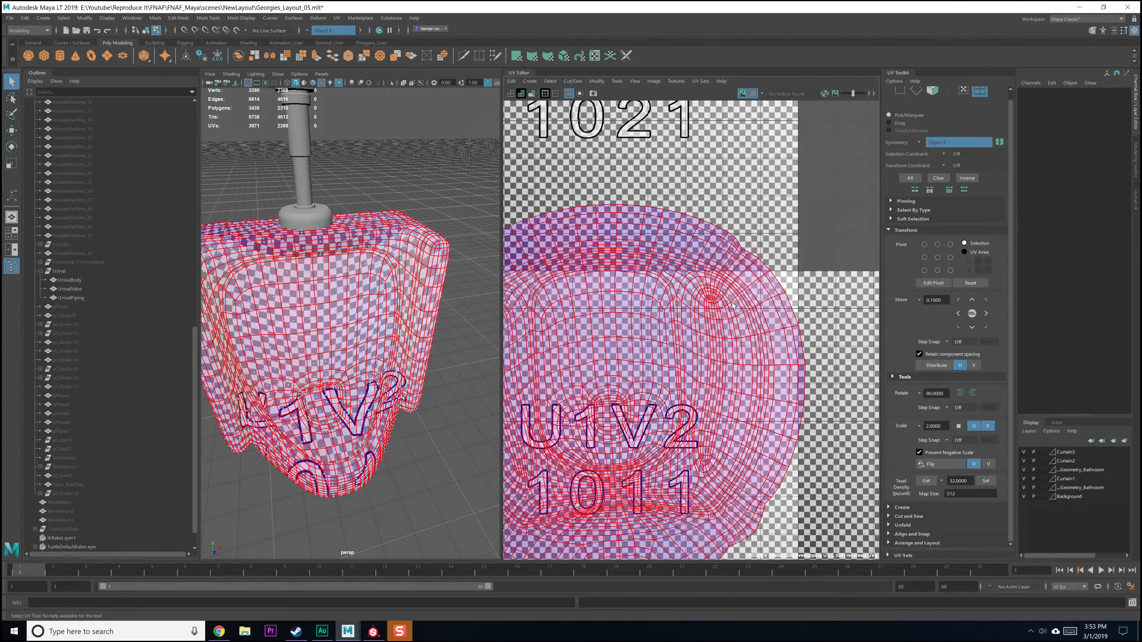
{"action": "right_click_drag", "start_coordinate": [714, 278], "coordinate": [713, 255]}
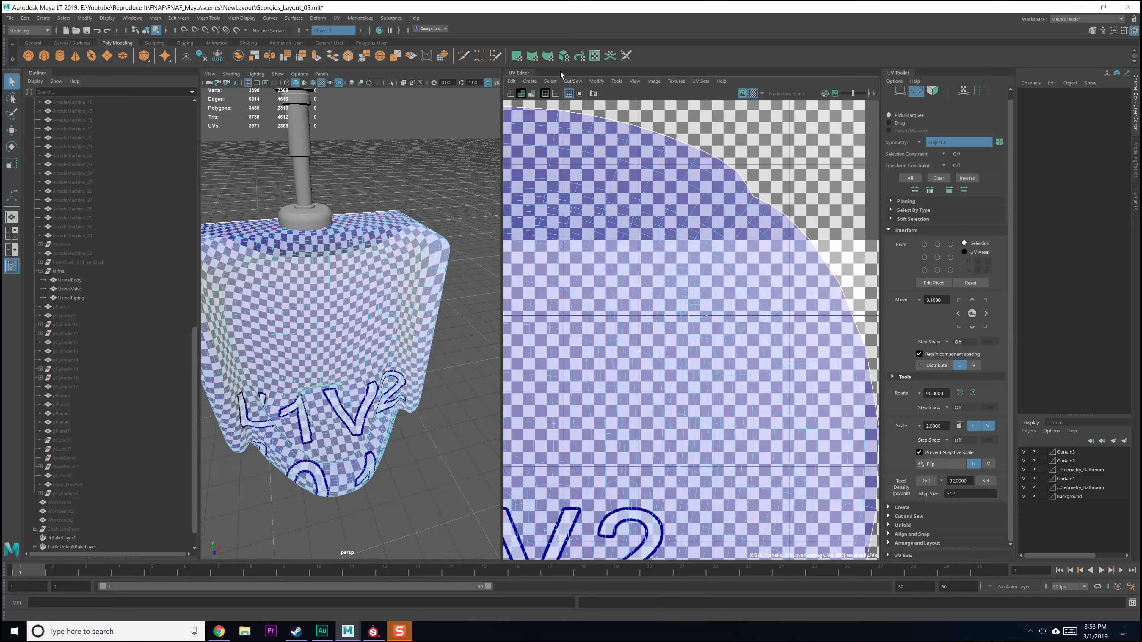
{"action": "left_click", "coordinate": [654, 81]}
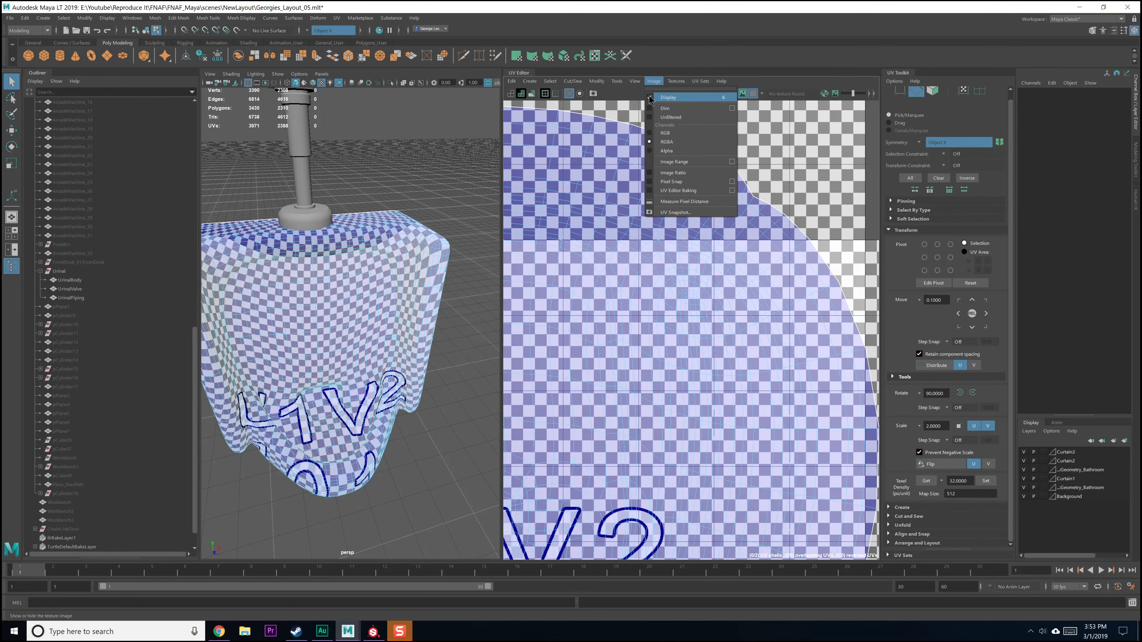
{"action": "left_click", "coordinate": [651, 97]}
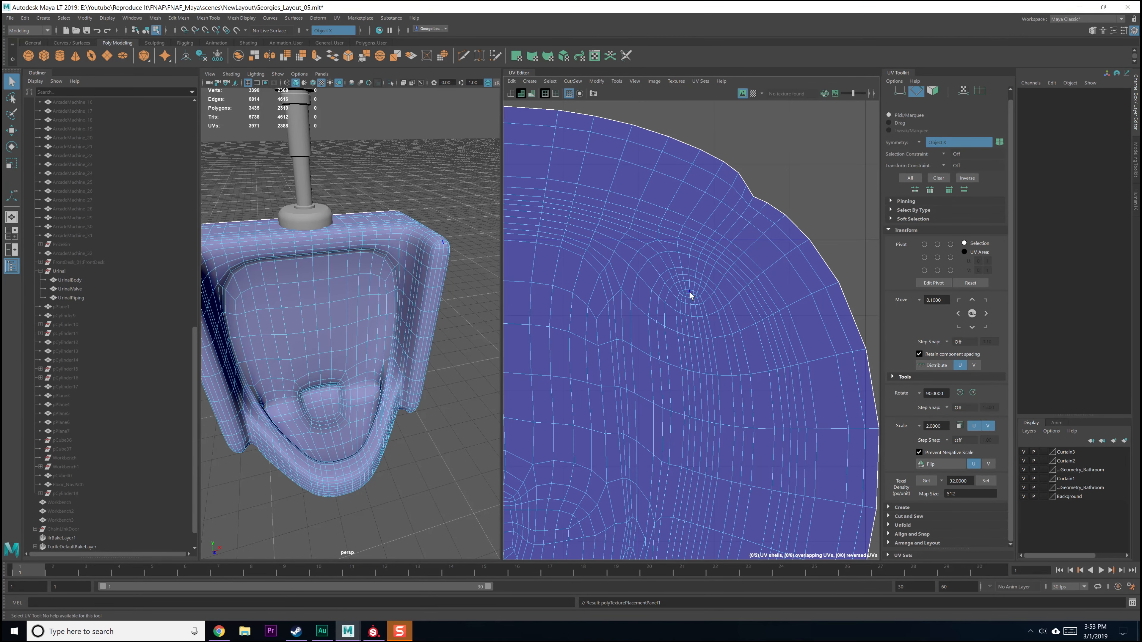
Step: Try cutting the front UV shell along the edges at both upper corners and unfolding it
{"action": "left_click", "coordinate": [692, 290]}
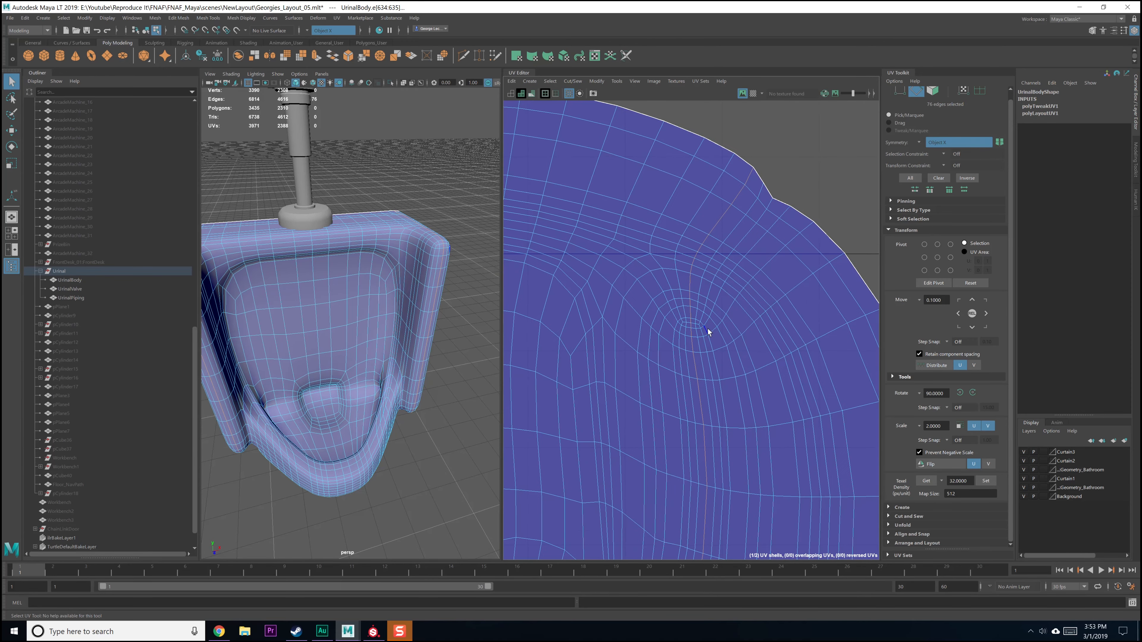
{"action": "middle_click_drag", "start_coordinate": [652, 340], "coordinate": [828, 358], "text": "alt"}
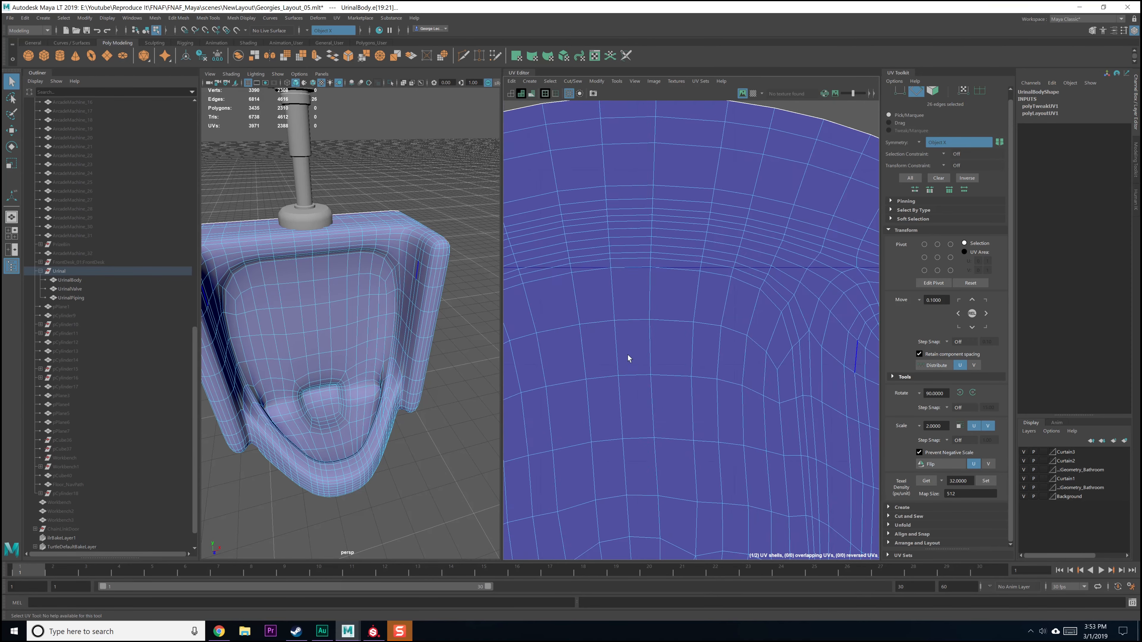
{"action": "middle_click_drag", "start_coordinate": [629, 359], "coordinate": [805, 367], "text": "alt"}
{"action": "middle_click_drag", "start_coordinate": [665, 350], "coordinate": [719, 335], "text": "alt"}
{"action": "middle_click_drag", "start_coordinate": [819, 355], "coordinate": [561, 327], "text": "alt"}
{"action": "right_click_drag", "start_coordinate": [803, 323], "coordinate": [772, 336], "text": "shift"}
{"action": "scroll", "coordinate": [721, 341], "scroll_direction": "down", "scroll_amount": 8}
{"action": "scroll", "coordinate": [722, 341], "scroll_direction": "down", "scroll_amount": 1}
{"action": "middle_click_drag", "start_coordinate": [740, 331], "coordinate": [735, 290], "text": "alt"}
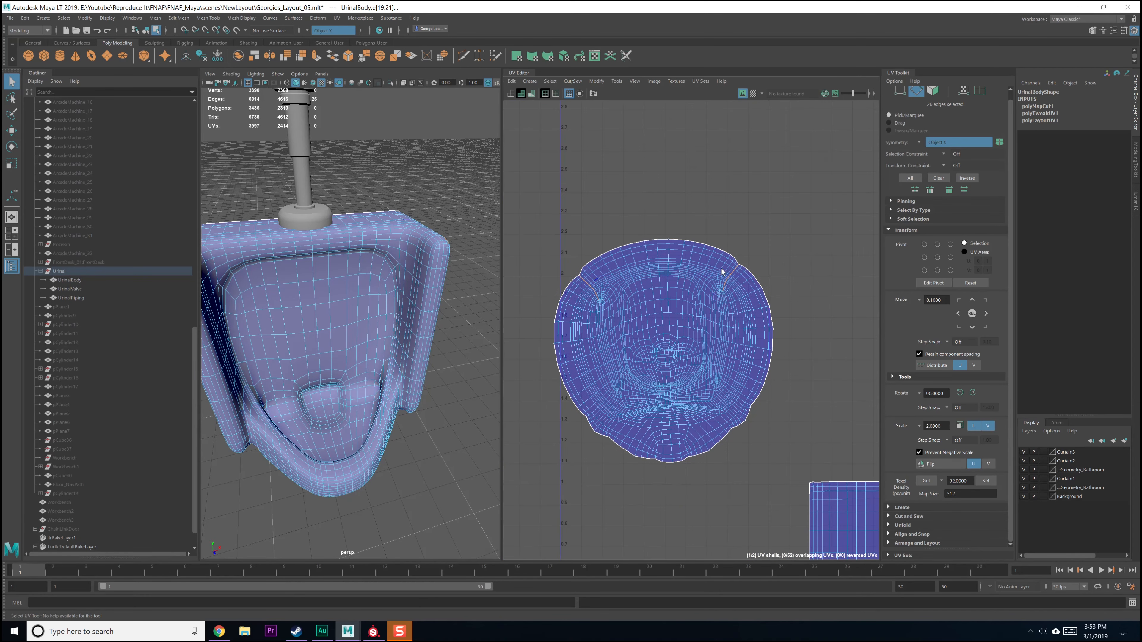
{"action": "right_click_drag", "start_coordinate": [740, 301], "coordinate": [661, 320], "text": "shift"}
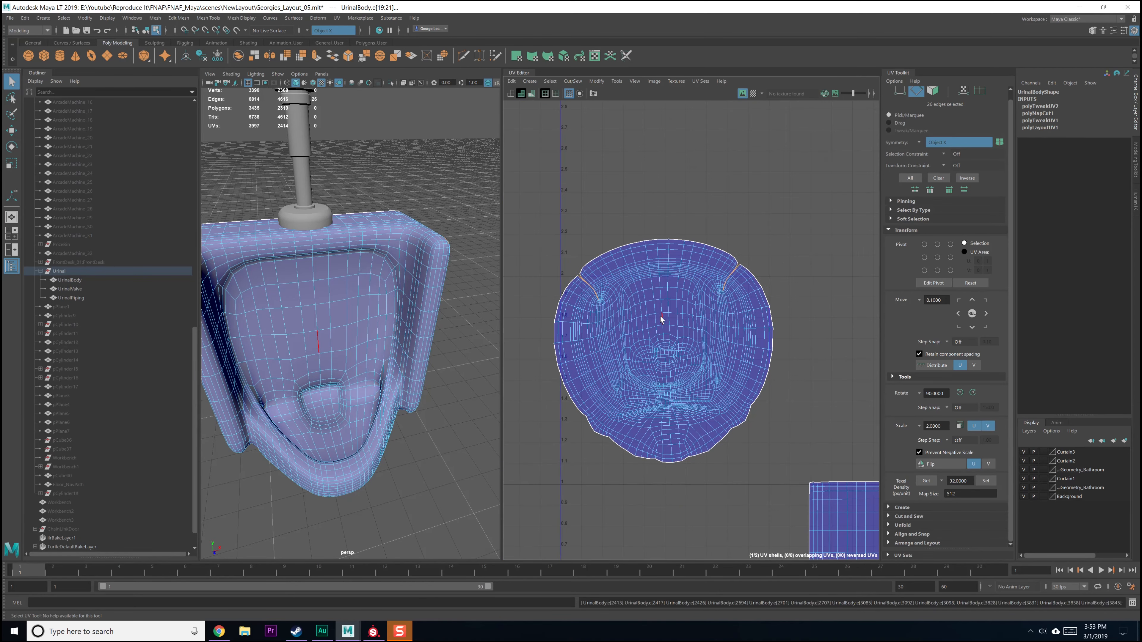
Step: Undo the unfold and the upper corner cuts on the front shell
{"action": "scroll", "coordinate": [681, 335], "scroll_direction": "up", "scroll_amount": 5}
{"action": "key", "text": "ctrl+z"}
{"action": "key", "text": "ctrl+z"}
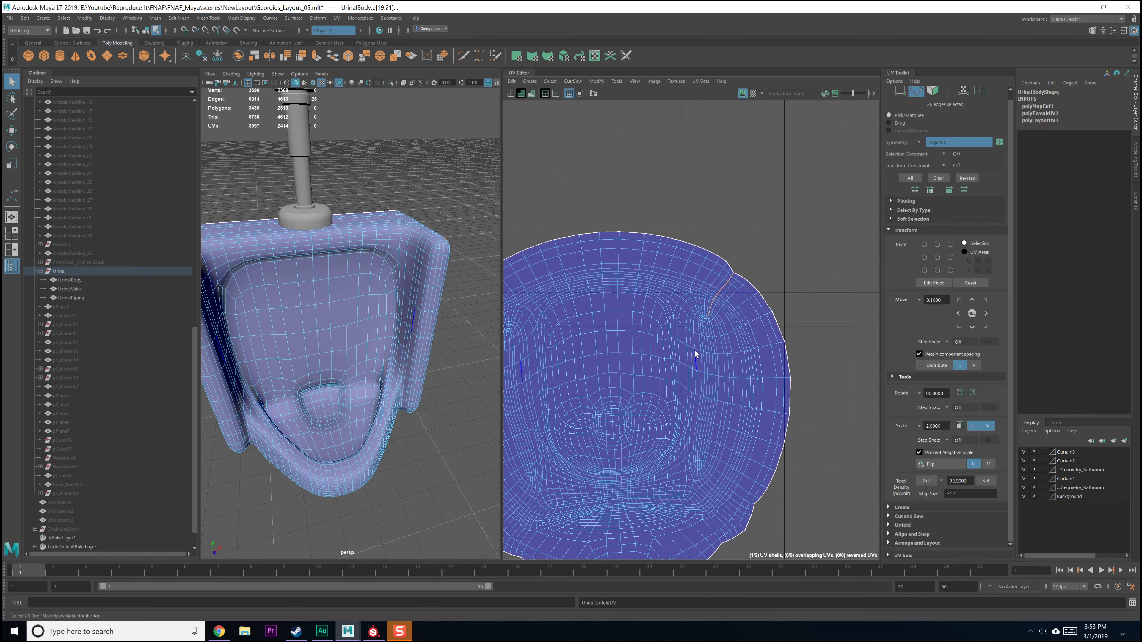
Step: Switch the UV Editor to the UV Distortion display mode
{"action": "middle_click_drag", "start_coordinate": [631, 361], "coordinate": [641, 306], "text": "alt"}
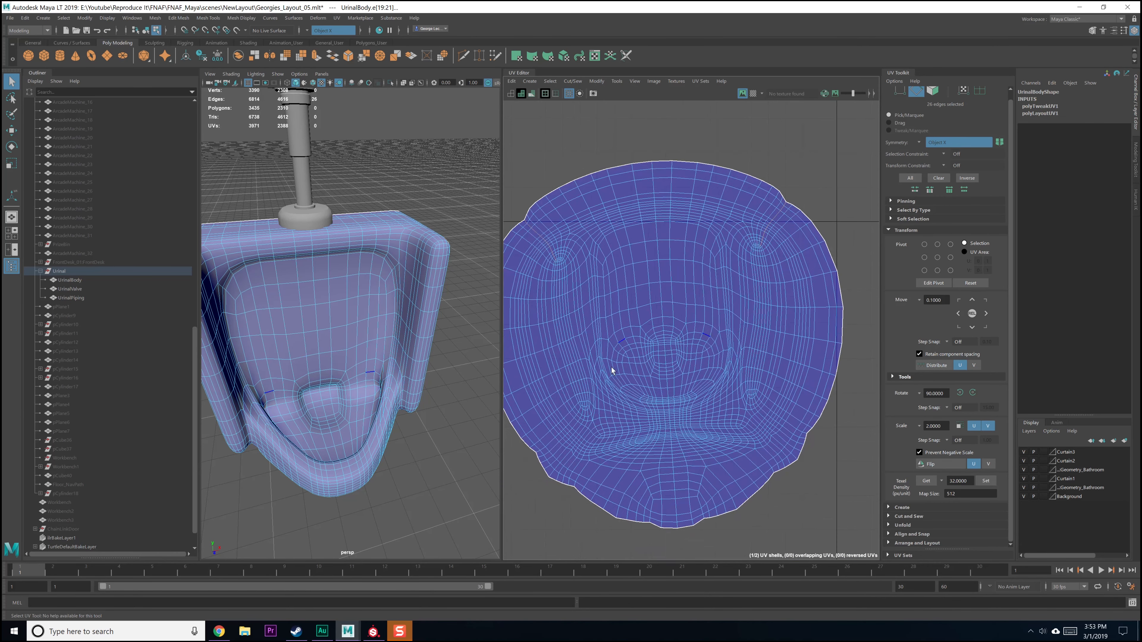
{"action": "left_click", "coordinate": [649, 81]}
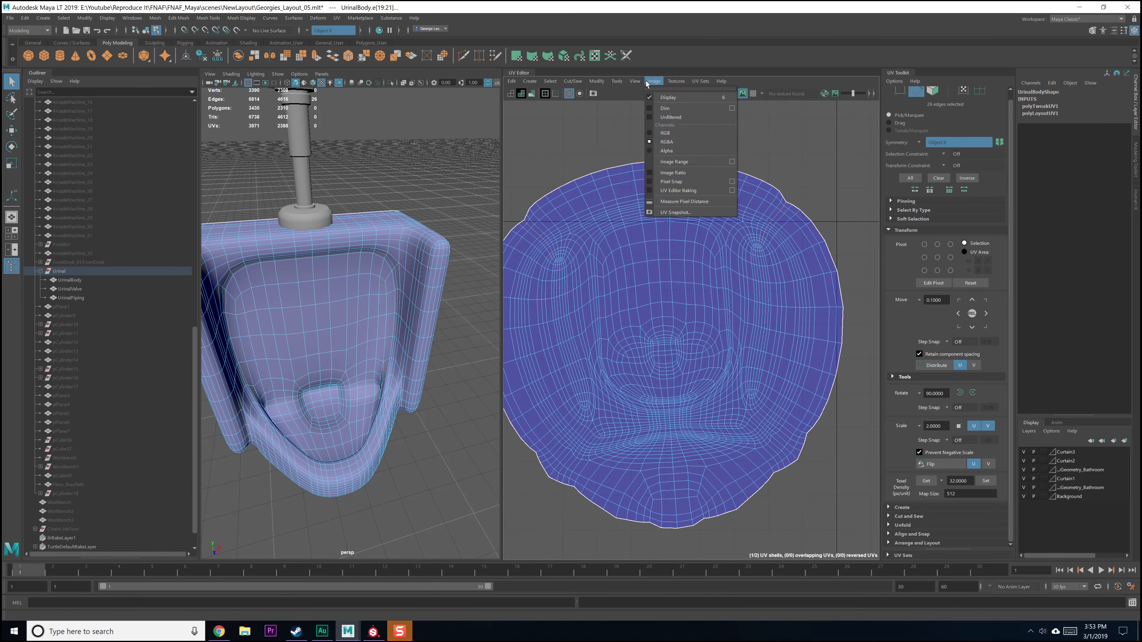
{"action": "mouse_move", "coordinate": [635, 83]}
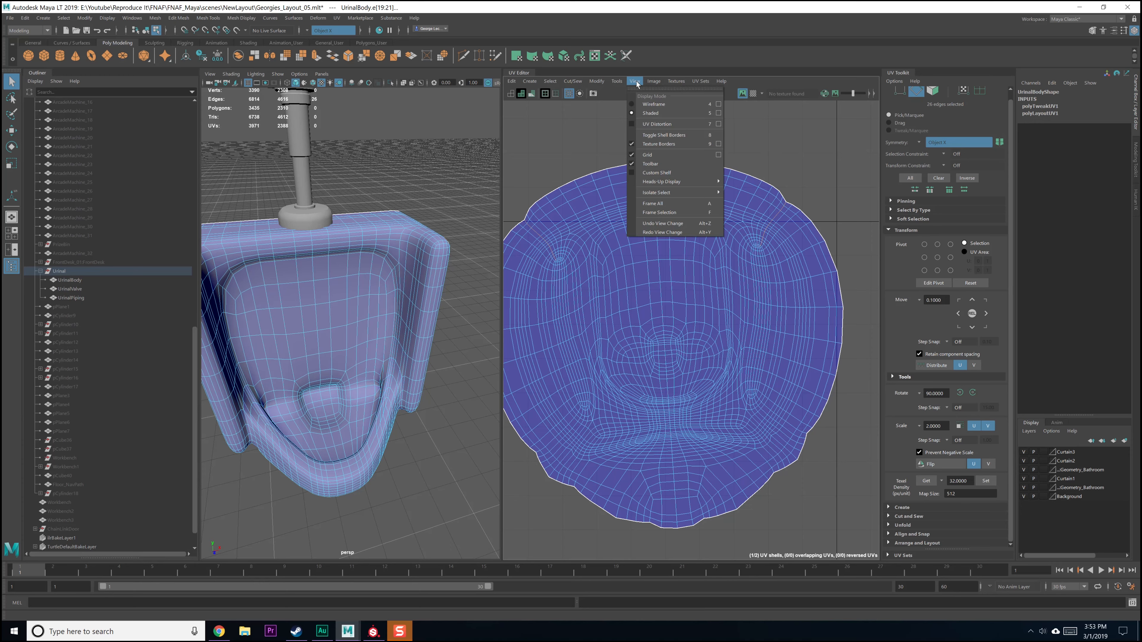
{"action": "left_click", "coordinate": [632, 126]}
{"action": "middle_click_drag", "start_coordinate": [680, 245], "coordinate": [702, 194], "text": "alt"}
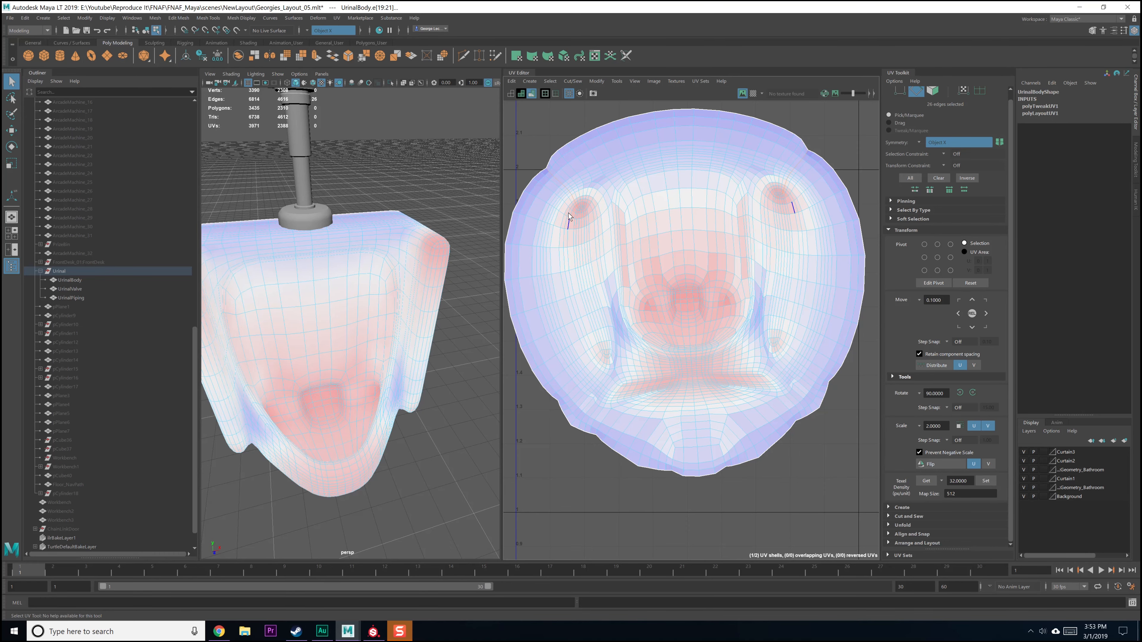
Step: Cut the front UV shell along the mirrored edges running inward from its lower border, between the side walls and the bowl
{"action": "scroll", "coordinate": [617, 217], "scroll_direction": "up", "scroll_amount": 8}
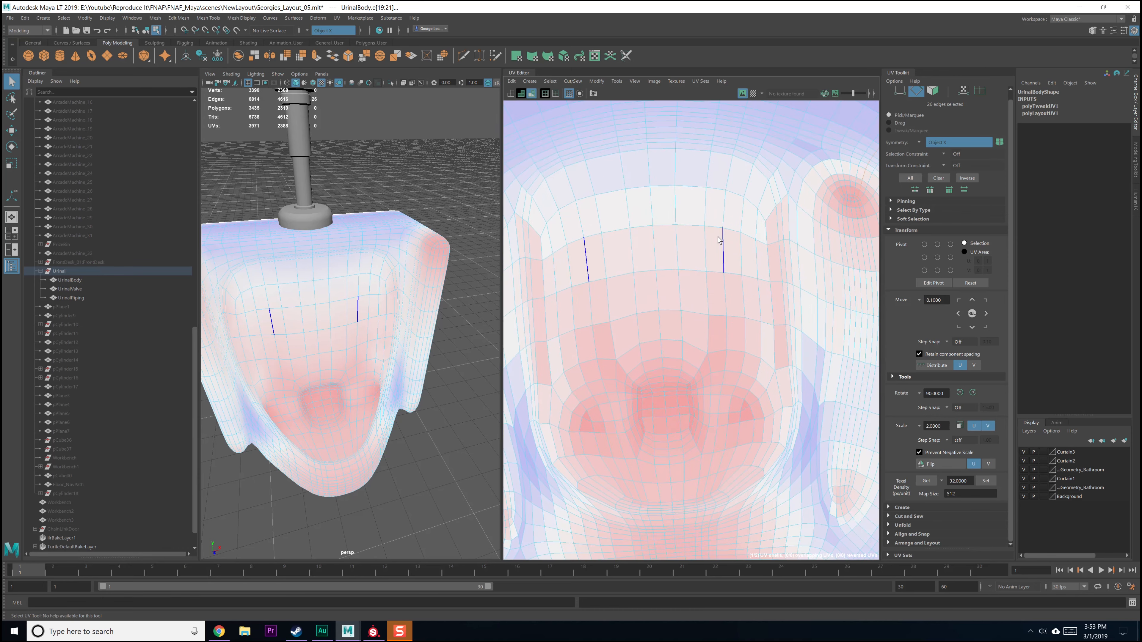
{"action": "middle_click_drag", "start_coordinate": [579, 265], "coordinate": [632, 249], "text": "alt"}
{"action": "middle_click_drag", "start_coordinate": [583, 187], "coordinate": [616, 242], "text": "alt"}
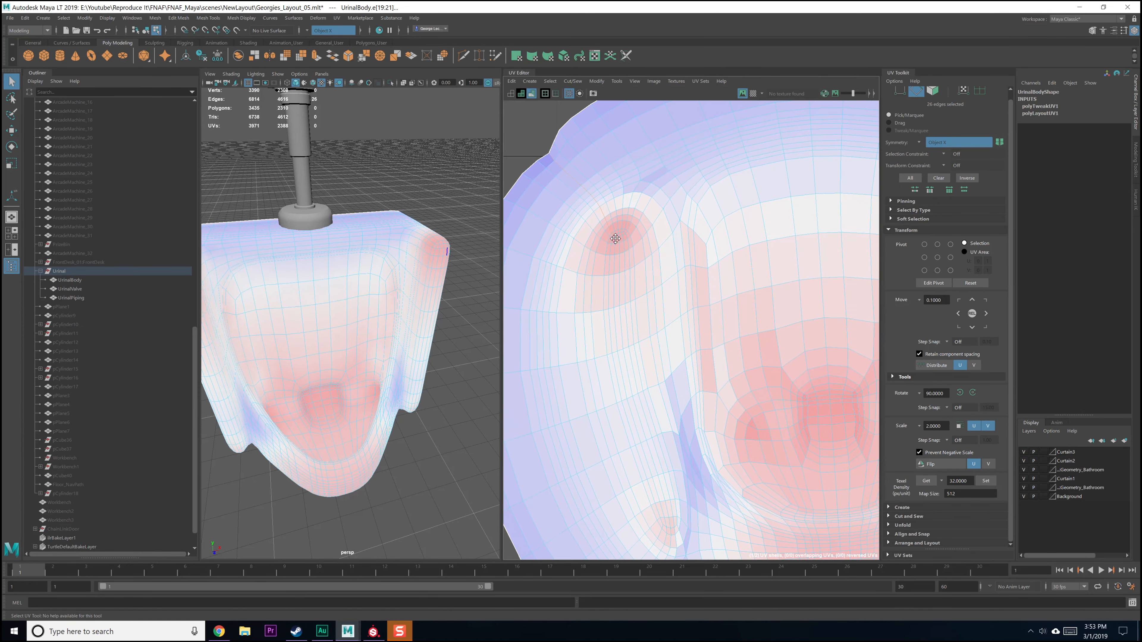
{"action": "scroll", "coordinate": [633, 284], "scroll_direction": "up", "scroll_amount": 3}
{"action": "scroll", "coordinate": [654, 353], "scroll_direction": "down", "scroll_amount": 6}
{"action": "middle_click_drag", "start_coordinate": [677, 470], "coordinate": [662, 329], "text": "alt"}
{"action": "scroll", "coordinate": [663, 329], "scroll_direction": "up", "scroll_amount": 4}
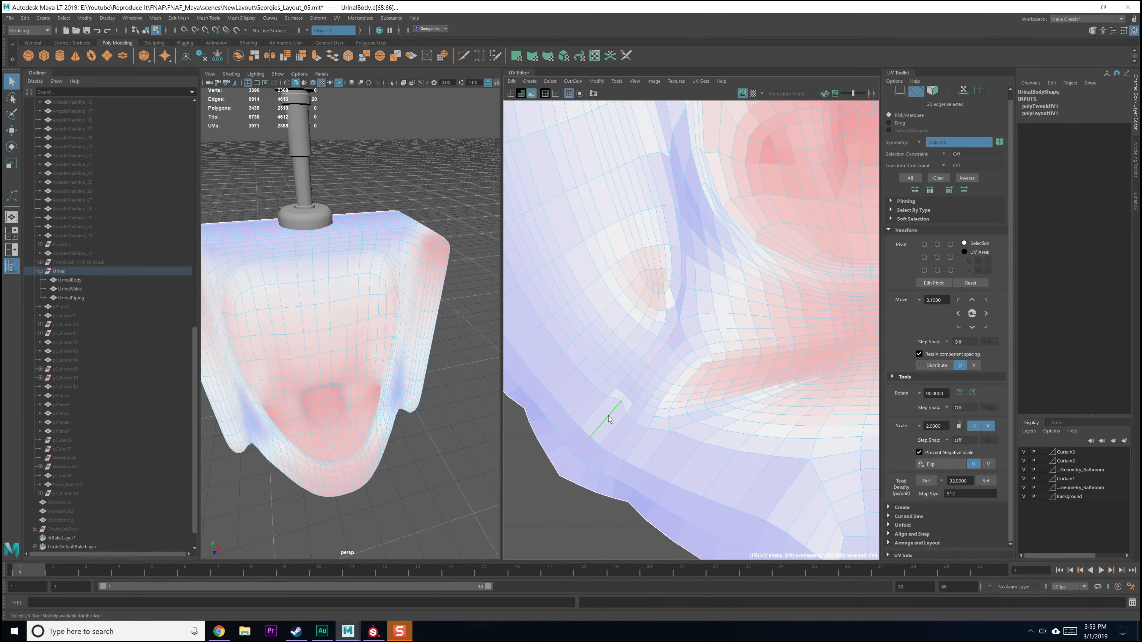
{"action": "middle_click_drag", "start_coordinate": [783, 353], "coordinate": [648, 324], "text": "alt"}
{"action": "middle_click_drag", "start_coordinate": [725, 350], "coordinate": [598, 337], "text": "alt"}
{"action": "middle_click_drag", "start_coordinate": [722, 347], "coordinate": [617, 349], "text": "alt"}
{"action": "mouse_move", "coordinate": [760, 330]}
{"action": "right_mouse_down", "text": "shift"}
{"action": "mouse_move", "coordinate": [750, 343]}
{"action": "mouse_move", "coordinate": [715, 340]}
{"action": "mouse_move", "coordinate": [702, 302]}
{"action": "mouse_move", "coordinate": [645, 282]}
{"action": "mouse_move", "coordinate": [582, 289]}
{"action": "right_mouse_up", "text": "shift"}
Step: Try unfolding the cut front shell and examine its distortion around the bowl and side walls
{"action": "left_click", "coordinate": [661, 286]}
{"action": "left_click", "coordinate": [657, 280]}
{"action": "scroll", "coordinate": [624, 360], "scroll_direction": "down", "scroll_amount": 6}
{"action": "middle_click_drag", "start_coordinate": [625, 360], "coordinate": [760, 362], "text": "alt"}
{"action": "left_click", "coordinate": [822, 396]}
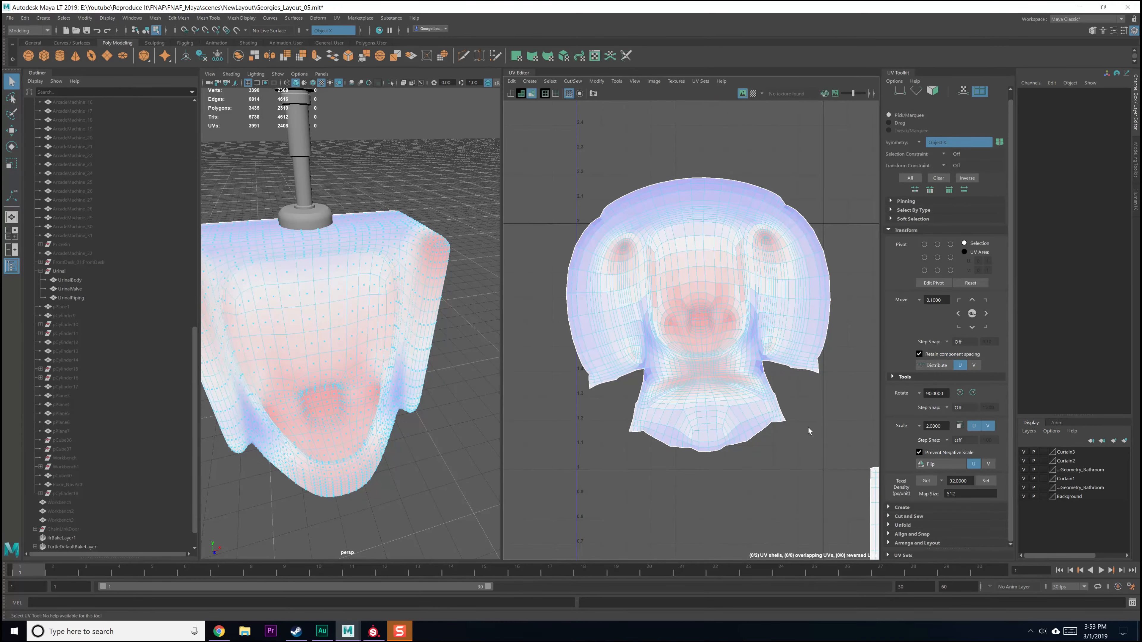
{"action": "scroll", "coordinate": [802, 427], "scroll_direction": "up", "scroll_amount": 6}
{"action": "middle_click_drag", "start_coordinate": [530, 309], "coordinate": [618, 332], "text": "alt"}
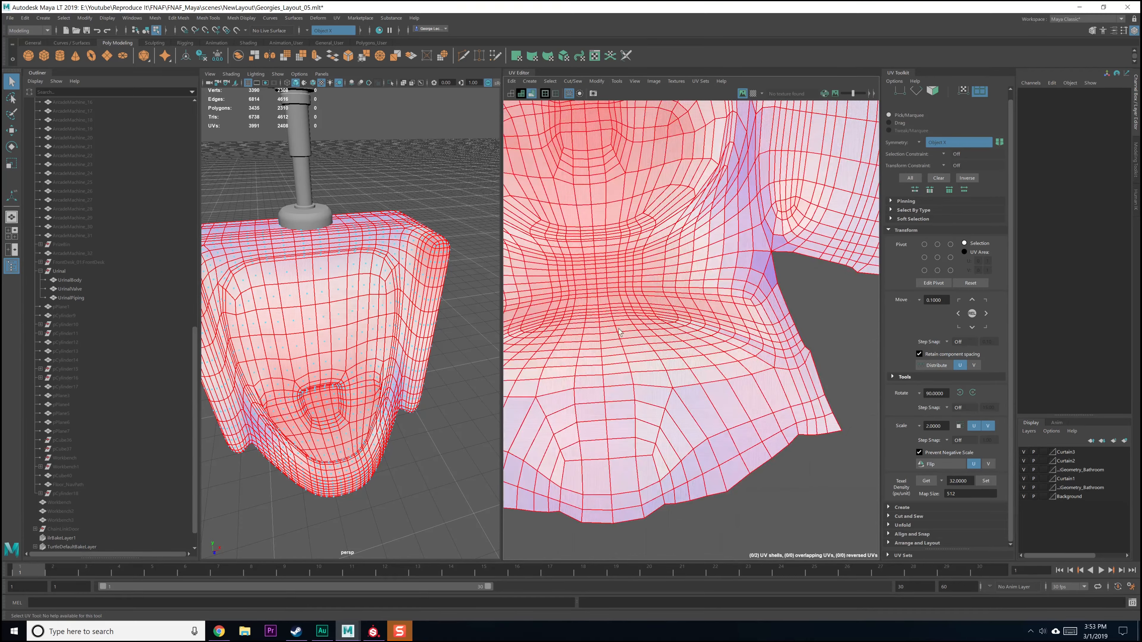
{"action": "middle_click_drag", "start_coordinate": [605, 260], "coordinate": [666, 382], "text": "alt"}
{"action": "scroll", "coordinate": [677, 294], "scroll_direction": "down", "scroll_amount": 5}
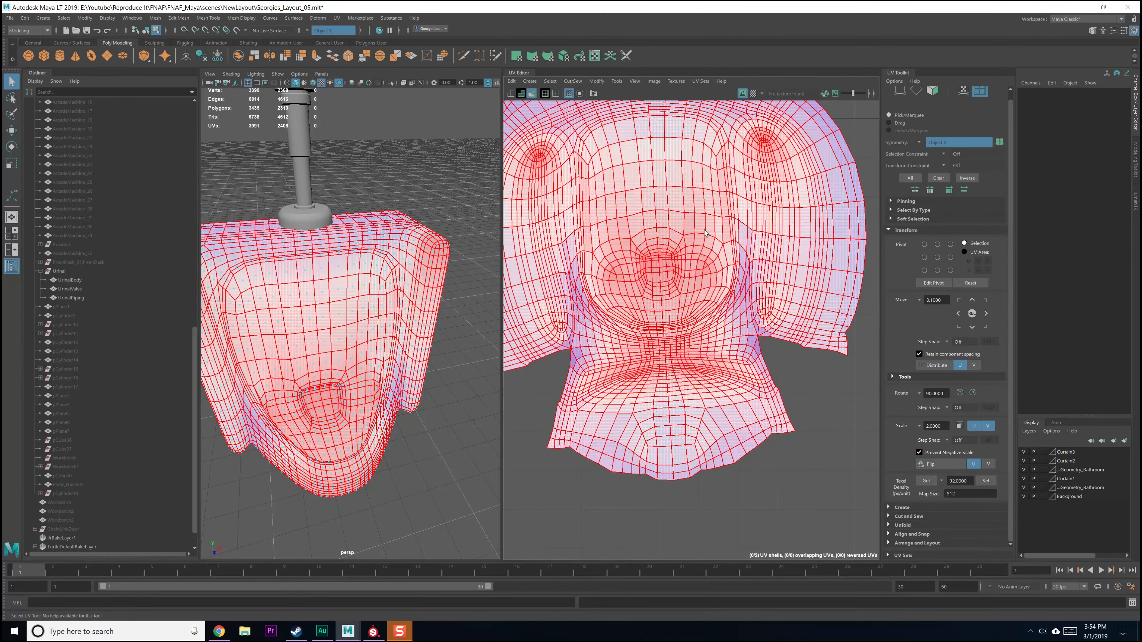
{"action": "middle_click_drag", "start_coordinate": [704, 161], "coordinate": [718, 244], "text": "alt"}
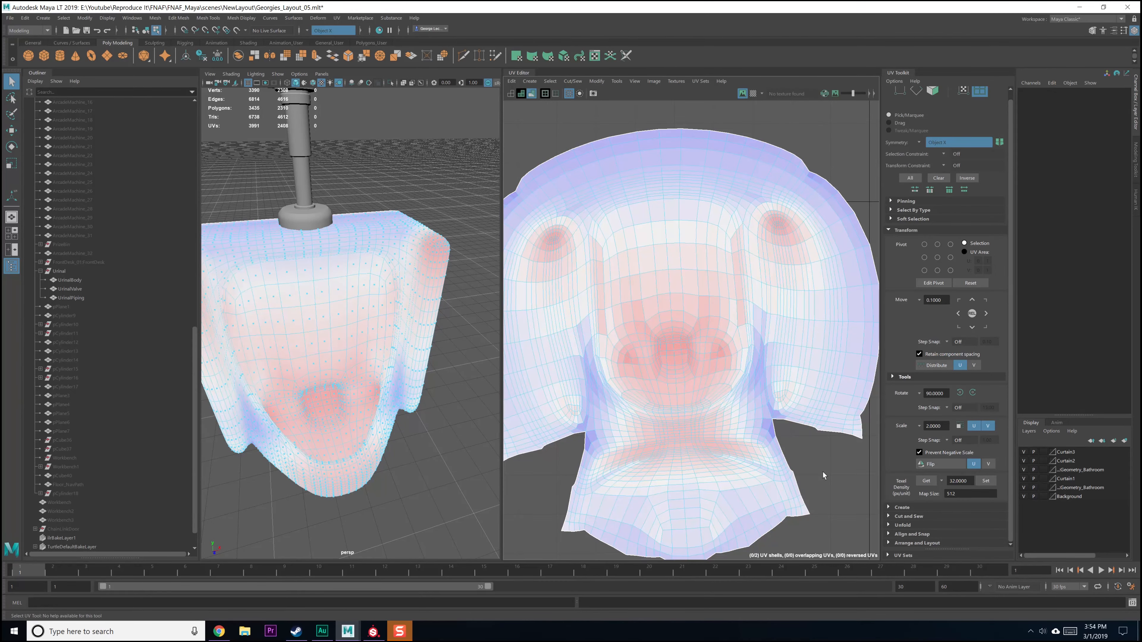
{"action": "scroll", "coordinate": [786, 452], "scroll_direction": "down", "scroll_amount": 5}
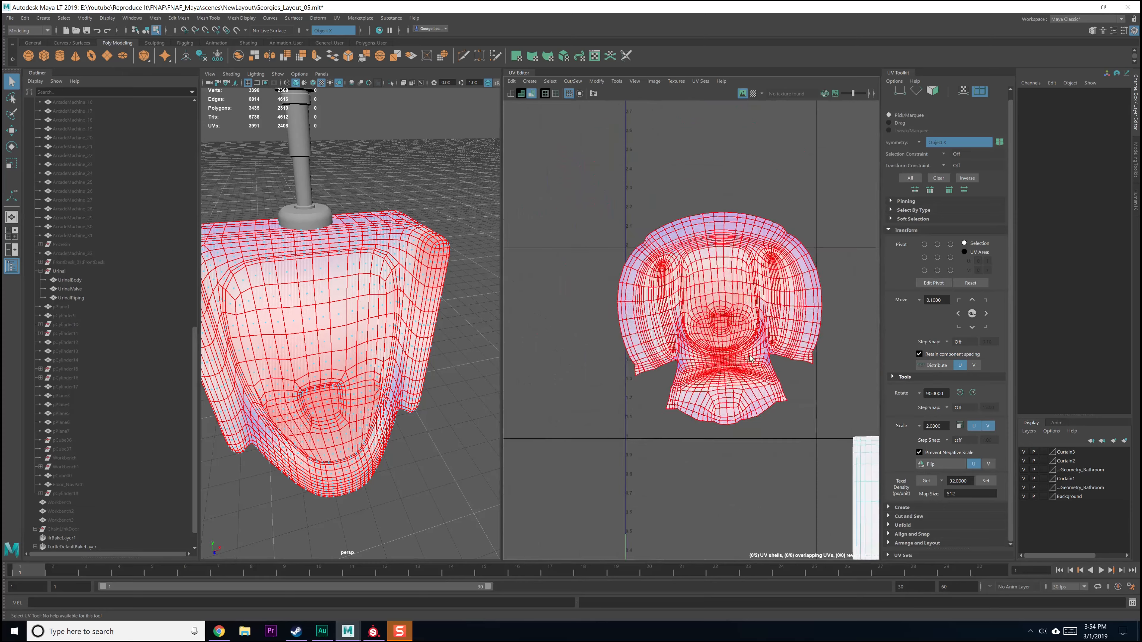
Step: Undo the last unfold of the cut front UV shell
{"action": "key", "text": "ctrl+z"}
{"action": "key", "text": "ctrl+z"}
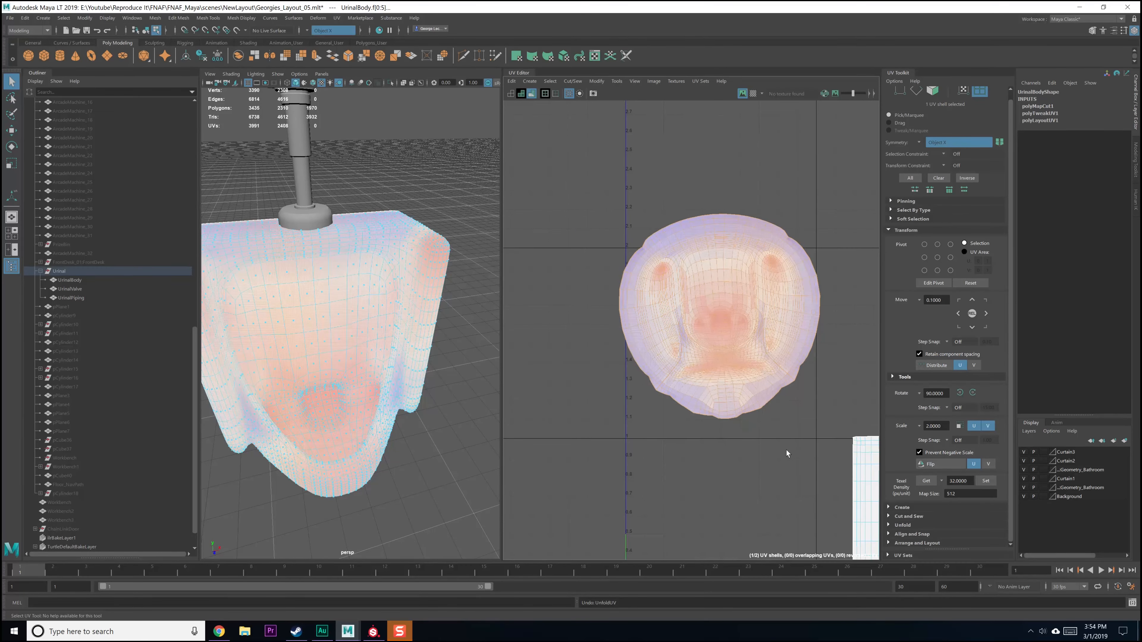
{"action": "scroll", "coordinate": [786, 449], "scroll_direction": "up", "scroll_amount": 5}
{"action": "middle_click_drag", "start_coordinate": [773, 412], "coordinate": [779, 419], "text": "alt"}
{"action": "key", "text": "ctrl+z"}
{"action": "left_click", "coordinate": [815, 481]}
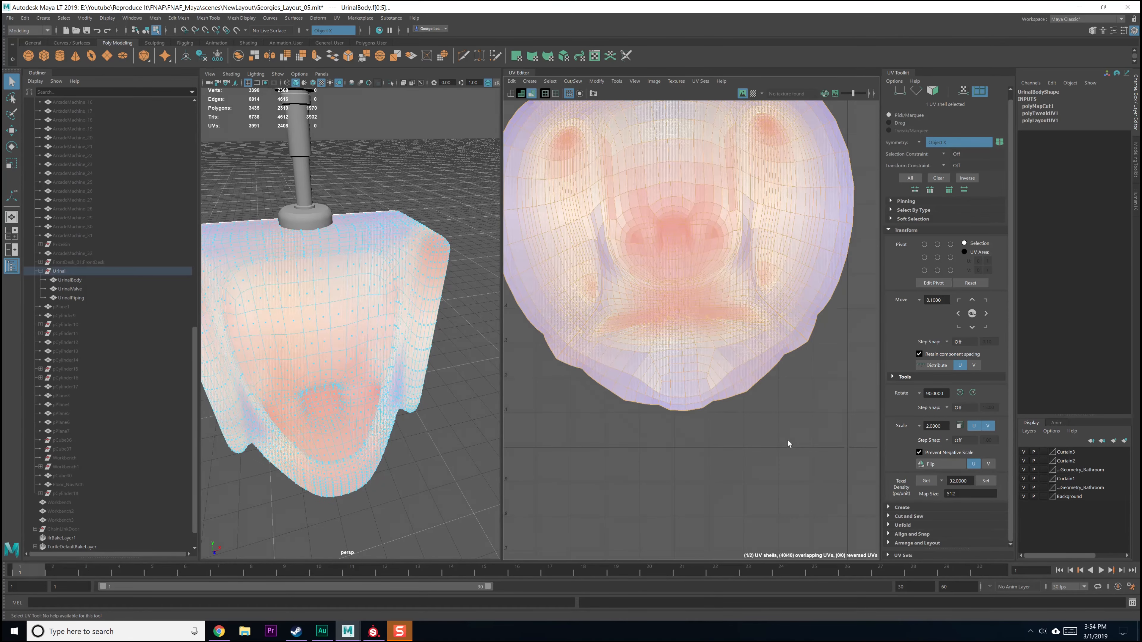
Step: Automatically orient the front UV shell with Orient Shells
{"action": "right_click", "coordinate": [736, 370], "text": "shift"}
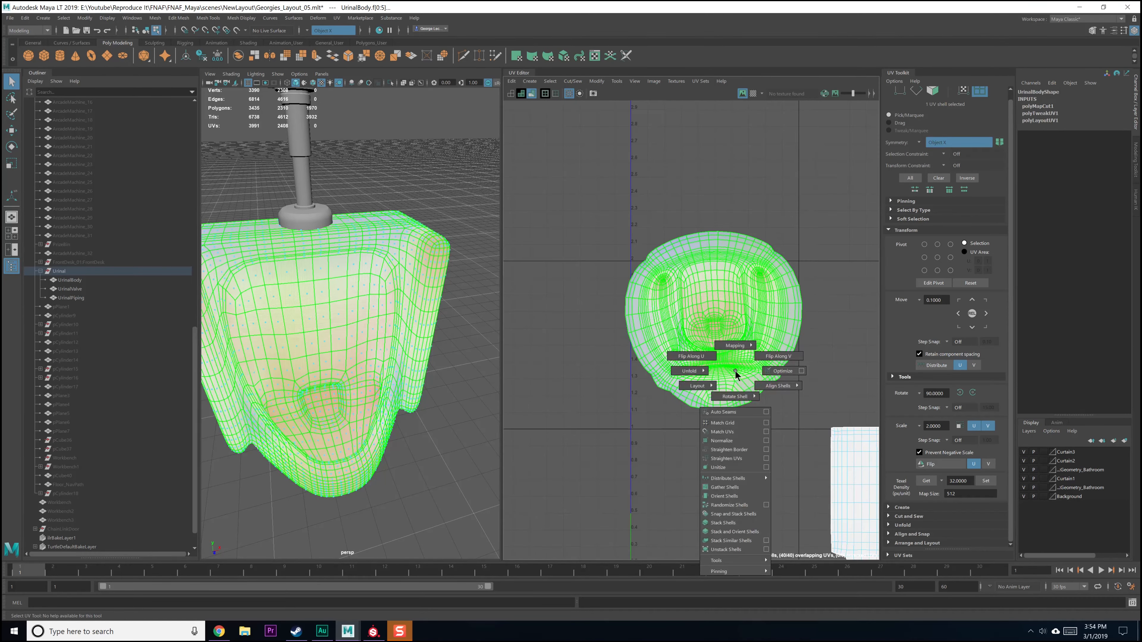
{"action": "left_click", "coordinate": [729, 499]}
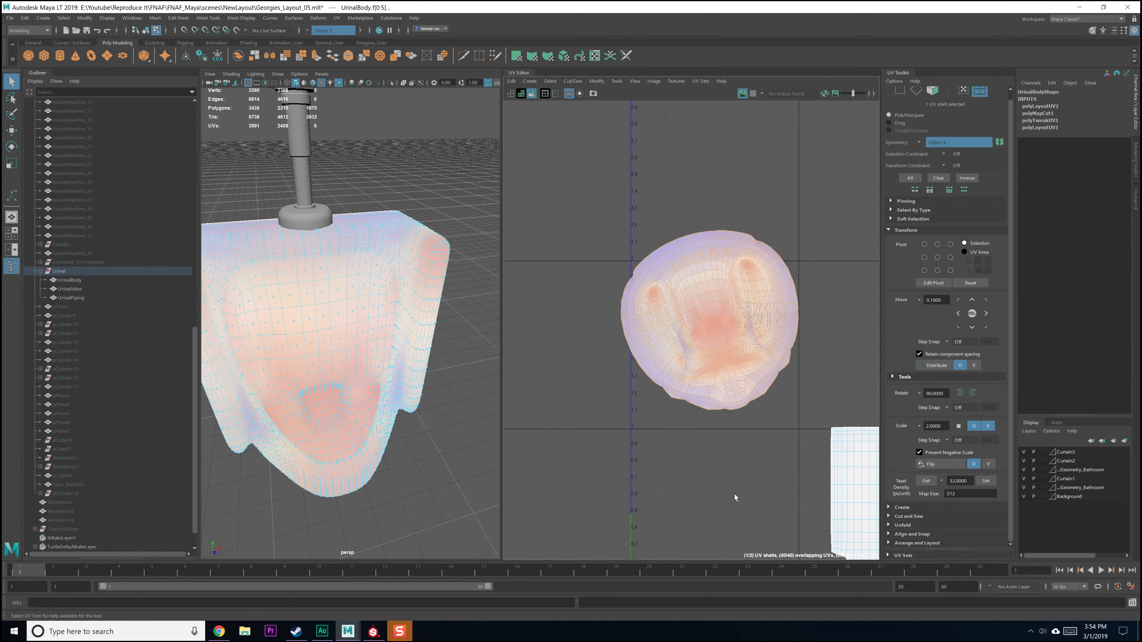
{"action": "key", "text": "f"}
Step: Rotate the front UV shell until the bowl's symmetry line stands upright
{"action": "key", "text": "e"}
{"action": "scroll", "coordinate": [737, 398], "scroll_direction": "up", "scroll_amount": 4}
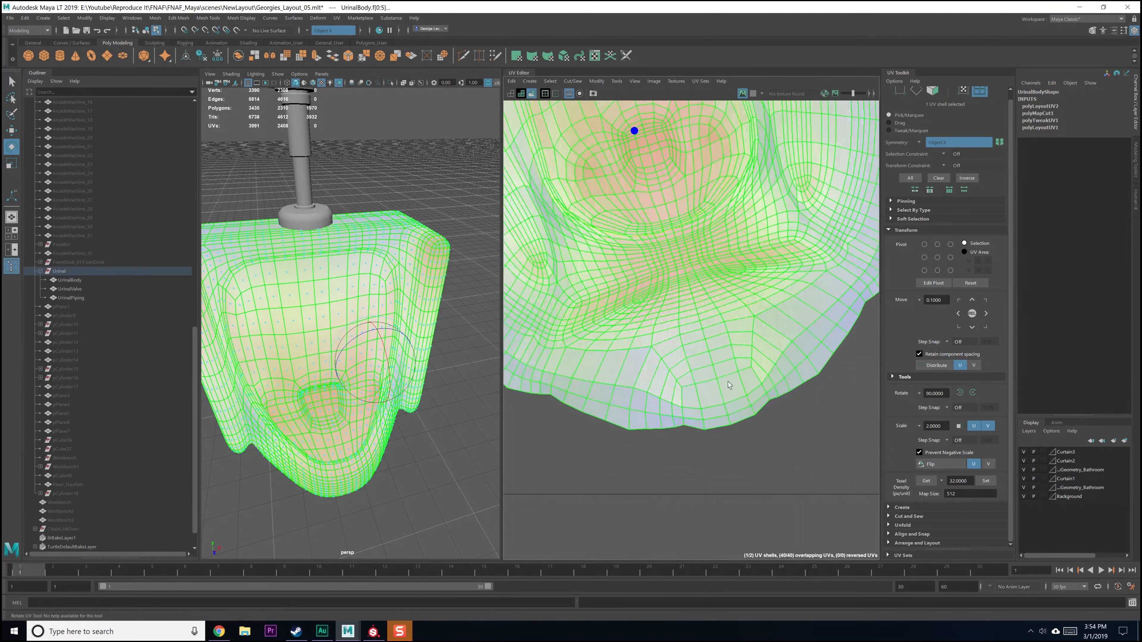
{"action": "scroll", "coordinate": [705, 297], "scroll_direction": "down", "scroll_amount": 2}
{"action": "scroll", "coordinate": [721, 380], "scroll_direction": "down", "scroll_amount": 2}
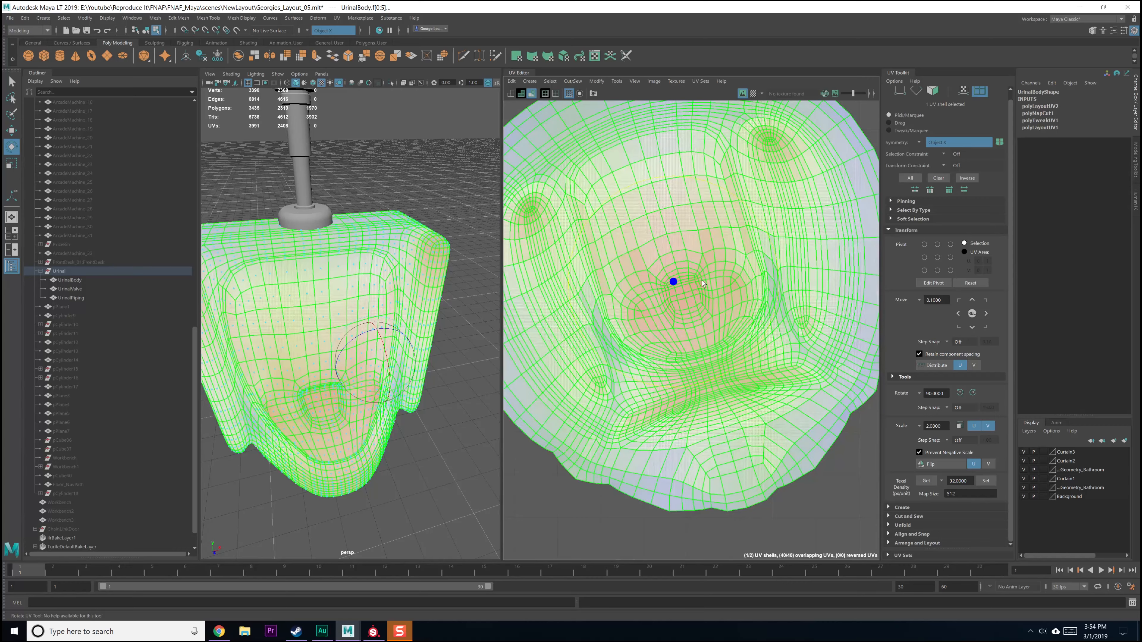
{"action": "key", "text": "w"}
{"action": "key", "text": "r"}
{"action": "key", "text": "e"}
{"action": "left_click_drag", "start_coordinate": [718, 187], "coordinate": [743, 201]}
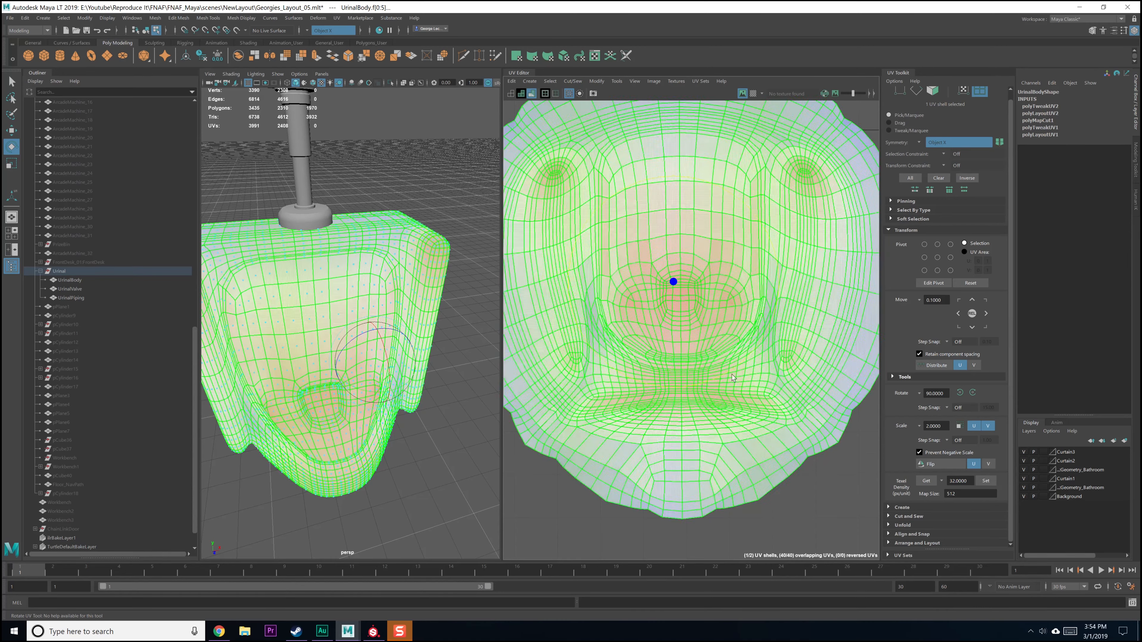
{"action": "scroll", "coordinate": [732, 377], "scroll_direction": "down", "scroll_amount": 3}
{"action": "middle_click_drag", "start_coordinate": [732, 377], "coordinate": [723, 421], "text": "alt"}
{"action": "scroll", "coordinate": [723, 422], "scroll_direction": "up", "scroll_amount": 5}
Step: Turn off the UV distortion display and switch the UV Editor to wireframe display
{"action": "left_click", "coordinate": [634, 81]}
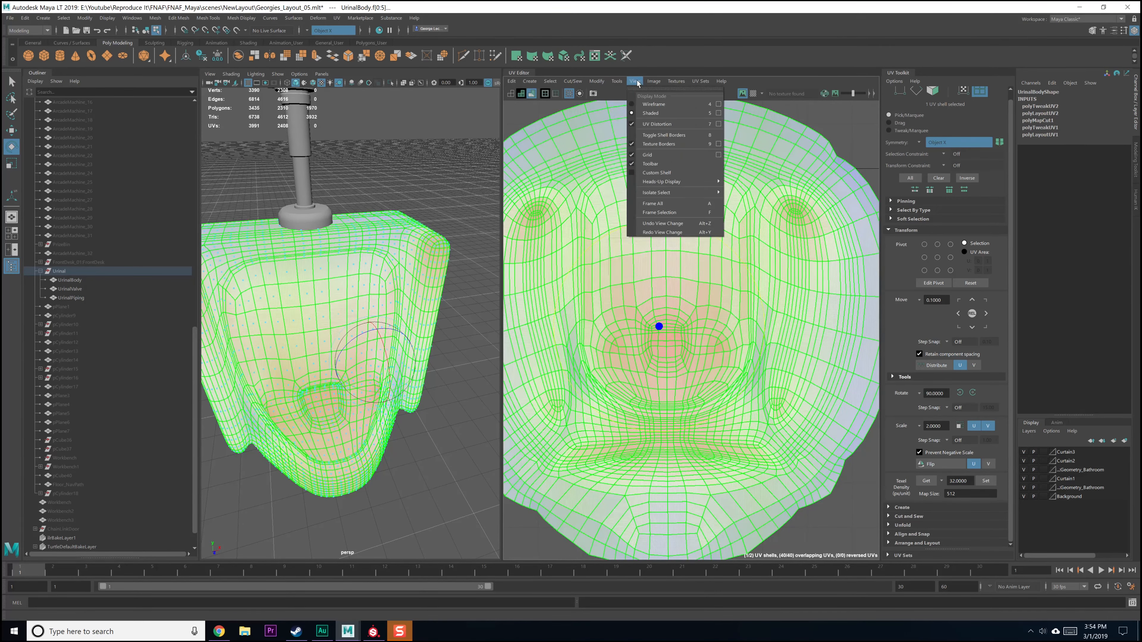
{"action": "left_click", "coordinate": [657, 124]}
{"action": "left_click", "coordinate": [679, 223]}
{"action": "scroll", "coordinate": [681, 251], "scroll_direction": "up", "scroll_amount": 5}
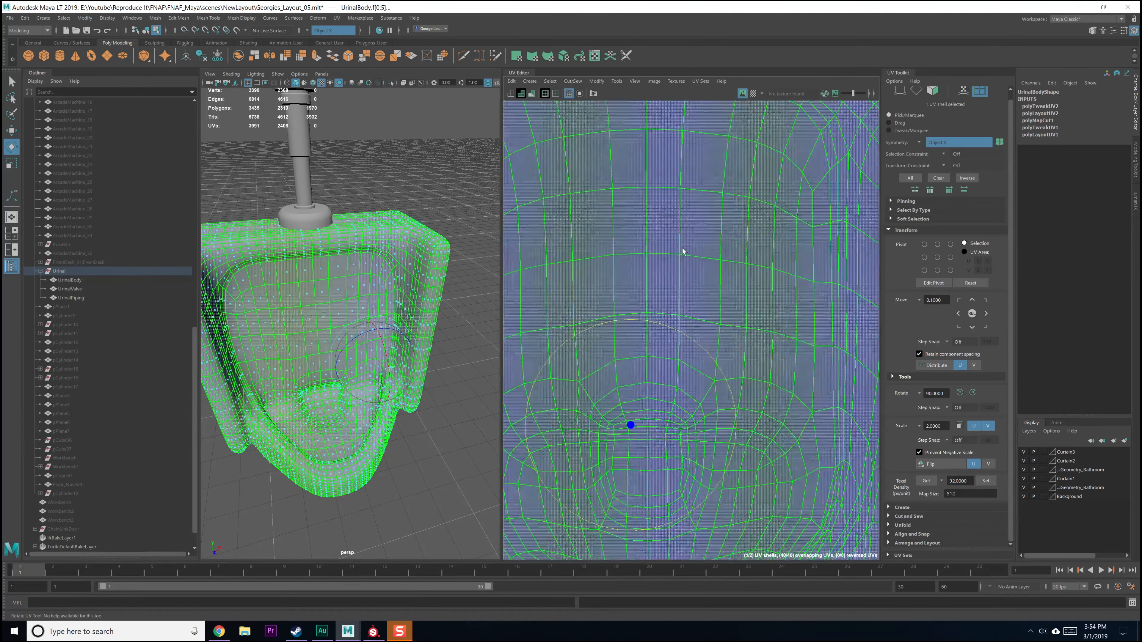
{"action": "scroll", "coordinate": [681, 340], "scroll_direction": "down", "scroll_amount": 8}
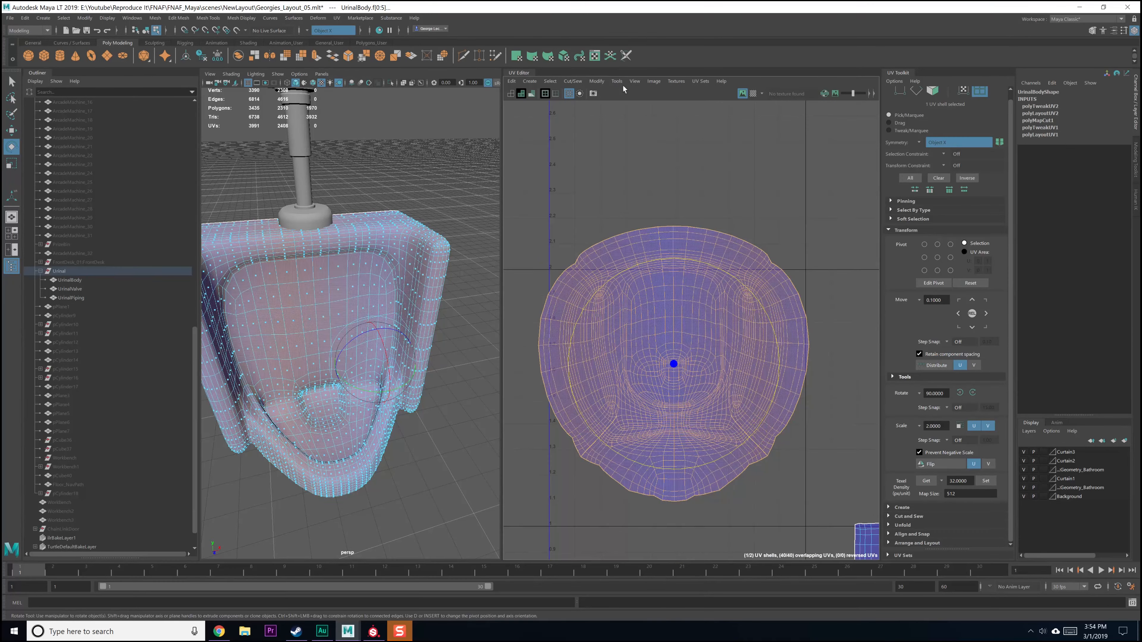
{"action": "left_click", "coordinate": [616, 81]}
{"action": "left_click", "coordinate": [648, 106]}
{"action": "scroll", "coordinate": [652, 307], "scroll_direction": "up", "scroll_amount": 5}
{"action": "scroll", "coordinate": [666, 320], "scroll_direction": "up", "scroll_amount": 4}
{"action": "middle_click_drag", "start_coordinate": [679, 333], "coordinate": [645, 278], "text": "alt"}
Step: Fine-tune the front UV shell's rotation so its centre column of edges runs vertically
{"action": "left_click", "coordinate": [679, 331]}
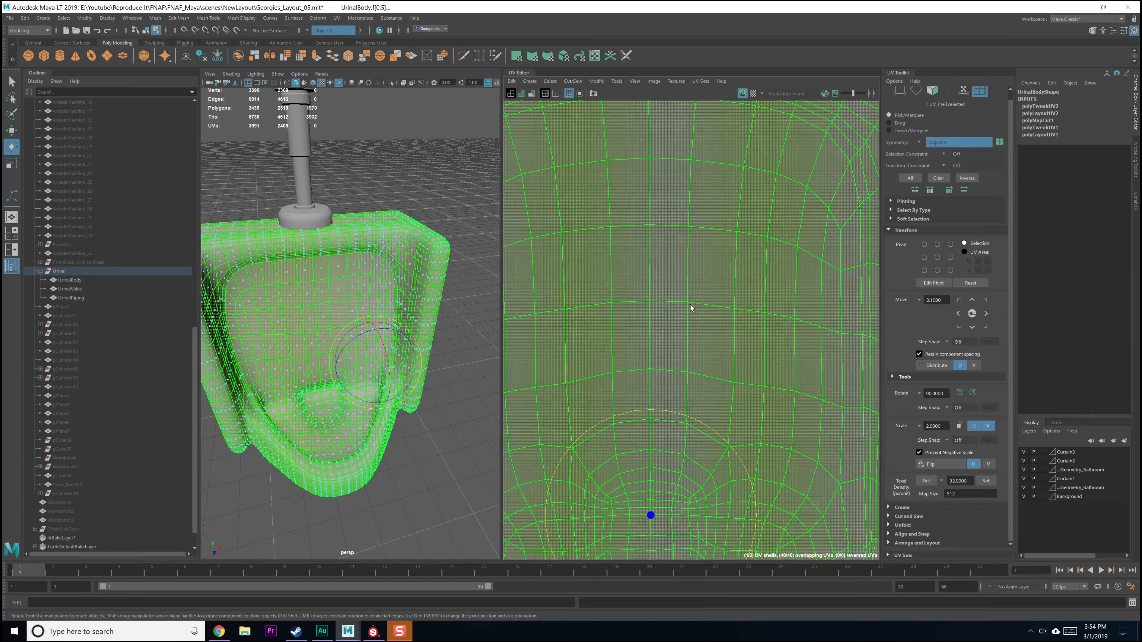
{"action": "key", "text": "w"}
{"action": "key", "text": "e"}
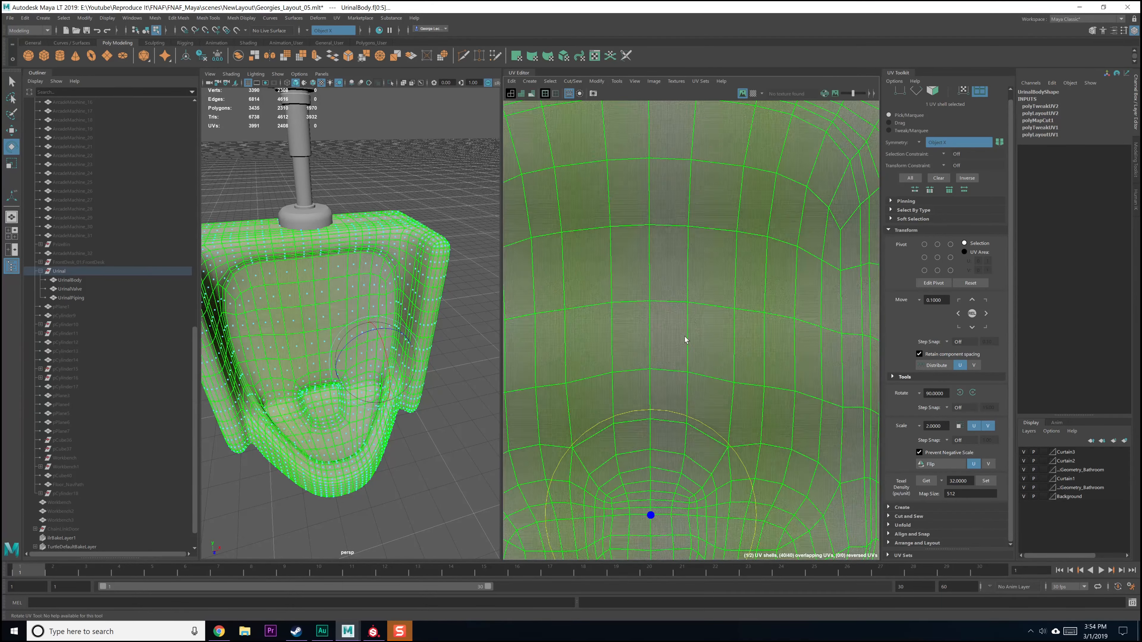
{"action": "scroll", "coordinate": [678, 388], "scroll_direction": "up", "scroll_amount": 3}
{"action": "scroll", "coordinate": [670, 378], "scroll_direction": "down", "scroll_amount": 5}
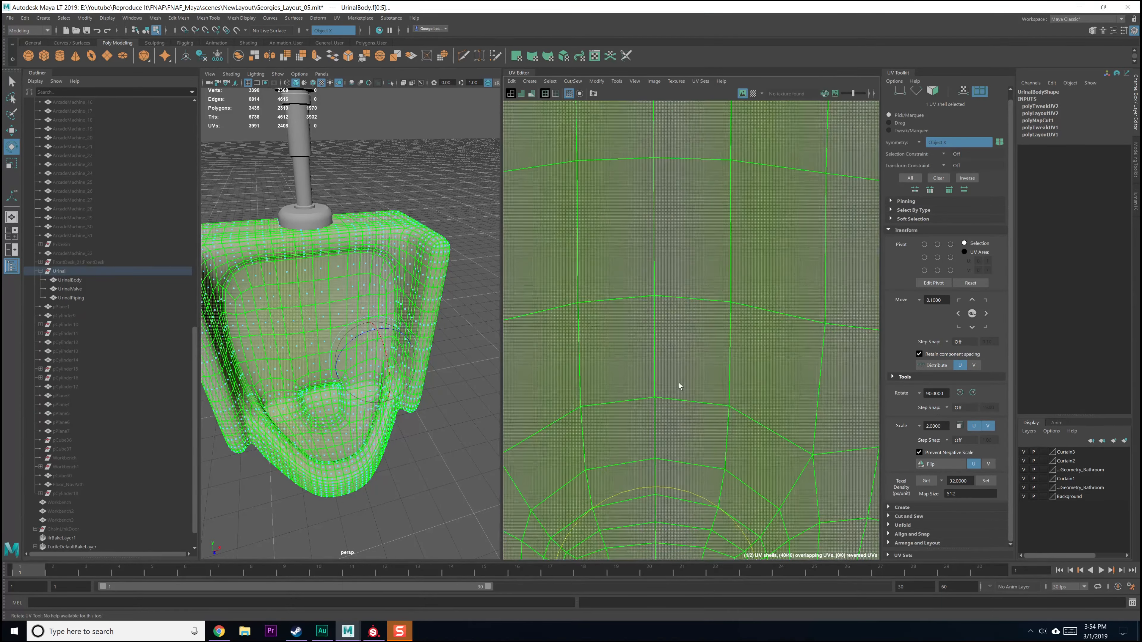
{"action": "left_click_drag", "start_coordinate": [678, 341], "coordinate": [679, 339]}
{"action": "key", "text": "w"}
{"action": "scroll", "coordinate": [684, 357], "scroll_direction": "down", "scroll_amount": 10}
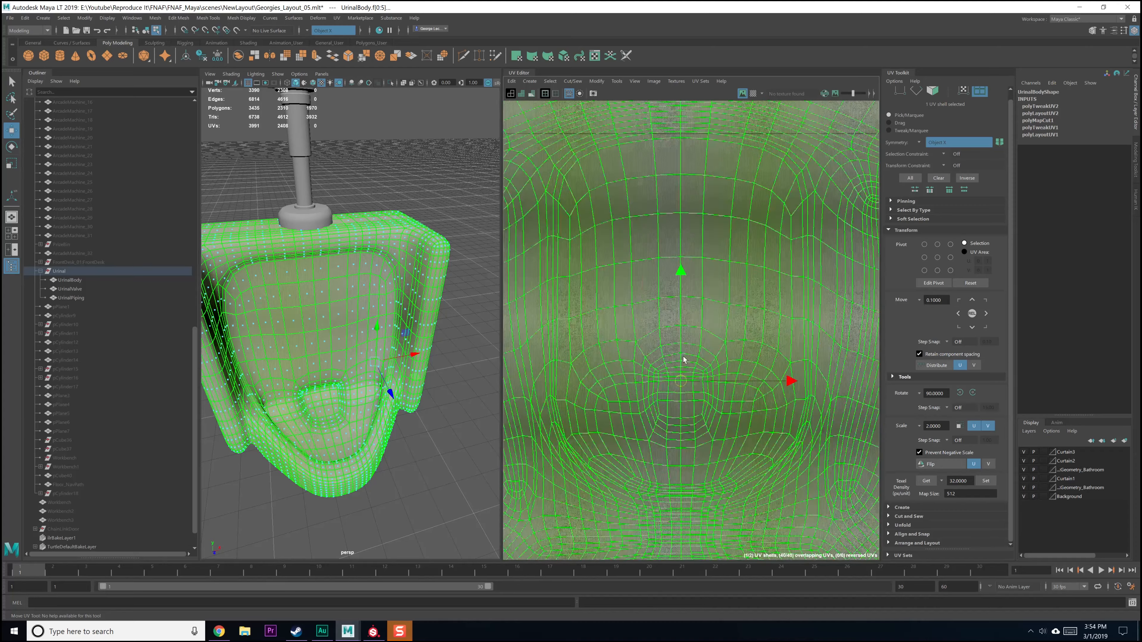
Step: Move the urinal body's back UV shell close beside the front shell and scale it down
{"action": "left_click", "coordinate": [735, 468]}
{"action": "middle_click_drag", "start_coordinate": [785, 468], "coordinate": [684, 385], "text": "alt"}
{"action": "left_click", "coordinate": [684, 387]}
{"action": "left_click_drag", "start_coordinate": [743, 446], "coordinate": [664, 302]}
{"action": "key", "text": "r"}
{"action": "middle_click_drag", "start_coordinate": [698, 332], "coordinate": [726, 353], "text": "alt"}
{"action": "left_click", "coordinate": [756, 327]}
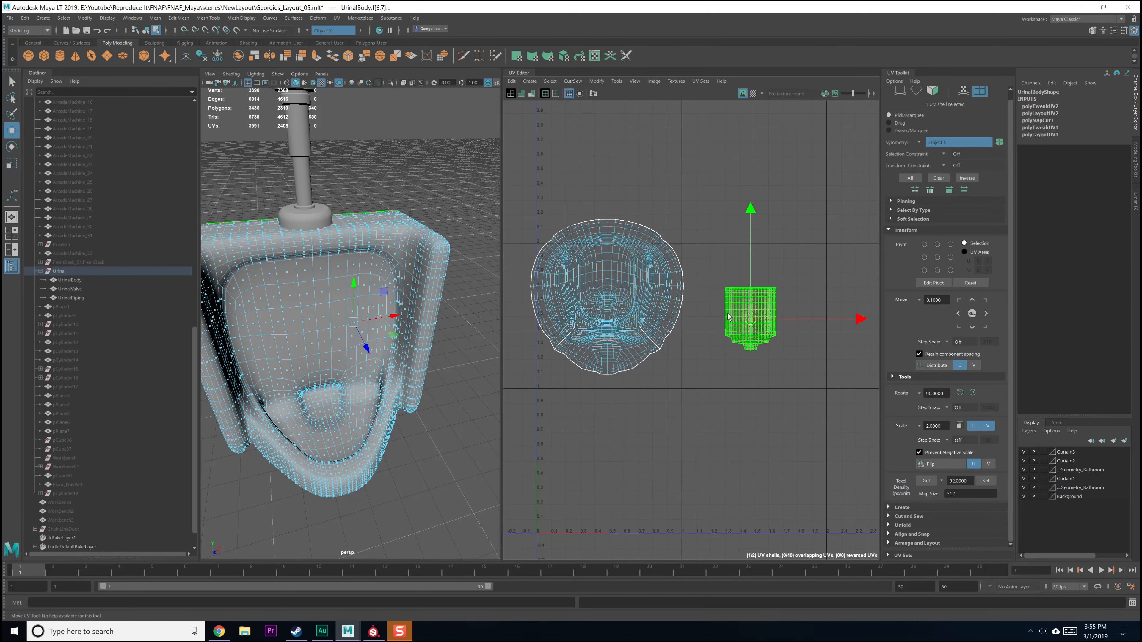
{"action": "left_click_drag", "start_coordinate": [735, 333], "coordinate": [680, 369]}
{"action": "key", "text": "e"}
{"action": "key", "text": "r"}
Step: Return the urinal body to object selection mode and save the scene
{"action": "left_click", "coordinate": [651, 315]}
{"action": "left_click_drag", "start_coordinate": [620, 170], "coordinate": [743, 378]}
{"action": "mouse_move", "coordinate": [710, 271]}
{"action": "right_mouse_down"}
{"action": "mouse_move", "coordinate": [667, 259]}
{"action": "mouse_move", "coordinate": [709, 272]}
{"action": "right_mouse_up"}
{"action": "middle_click_drag", "start_coordinate": [643, 266], "coordinate": [687, 298], "text": "alt"}
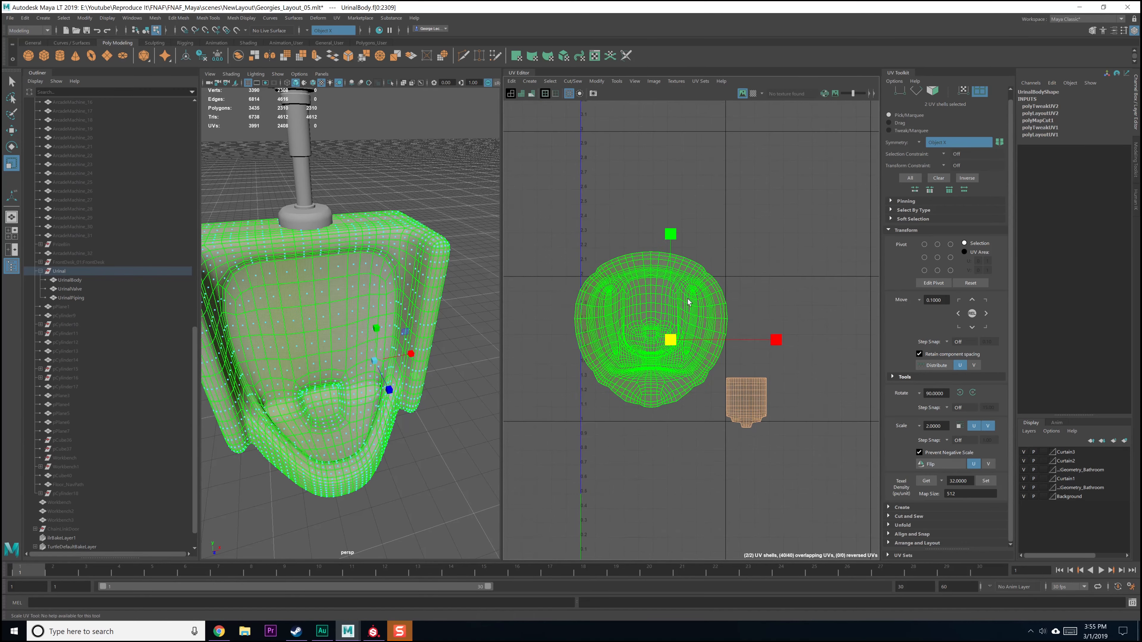
{"action": "left_click", "coordinate": [752, 270]}
{"action": "key", "text": "F8"}
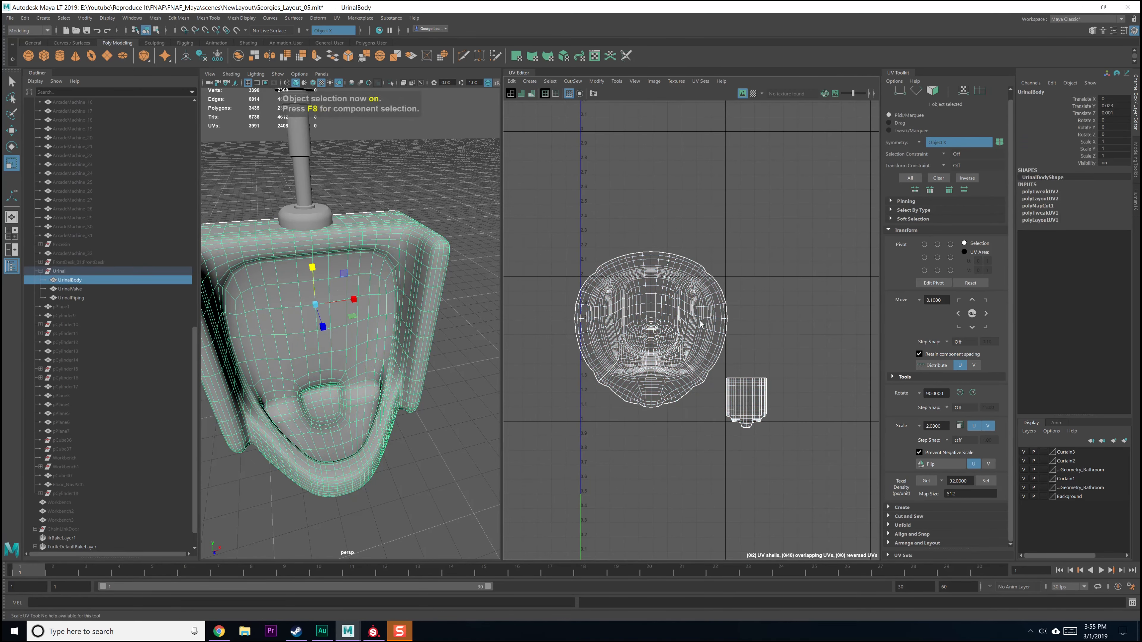
{"action": "middle_click_drag", "start_coordinate": [662, 289], "coordinate": [696, 310], "text": "alt"}
{"action": "scroll", "coordinate": [396, 323], "scroll_direction": "down", "scroll_amount": 3}
{"action": "left_click_drag", "start_coordinate": [397, 323], "coordinate": [445, 368], "text": "alt"}
{"action": "key", "text": "ctrl+s"}
Step: Select the front and back UV shells together and nudge them sideways in the layout
{"action": "middle_click_drag", "start_coordinate": [679, 389], "coordinate": [674, 388], "text": "alt"}
{"action": "right_click_drag", "start_coordinate": [779, 378], "coordinate": [741, 360]}
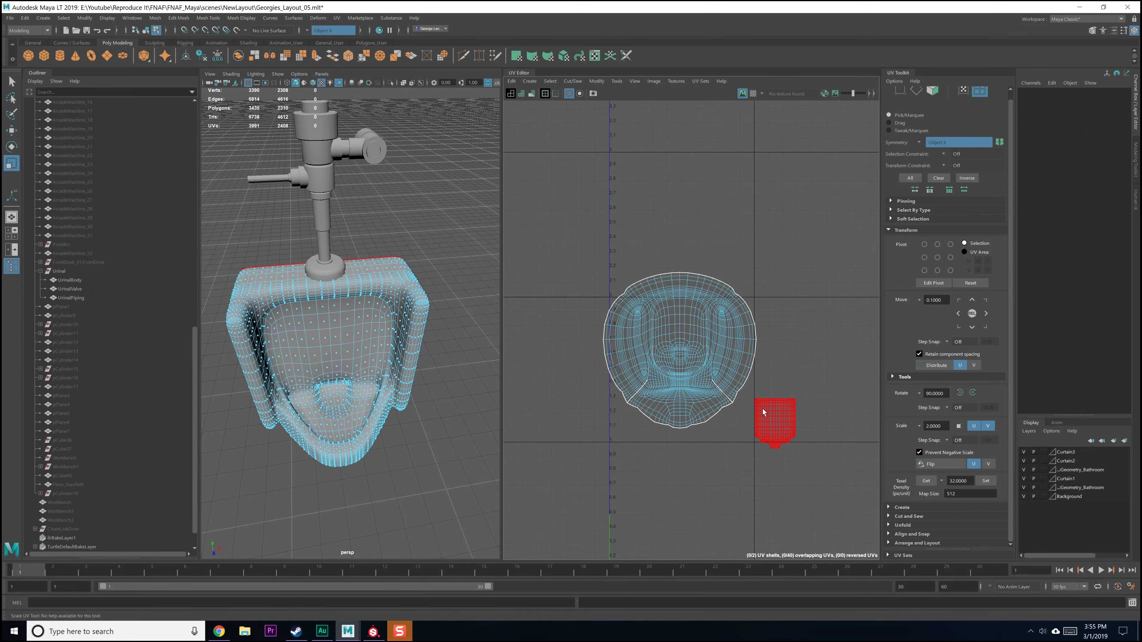
{"action": "left_click", "coordinate": [764, 409]}
{"action": "left_click", "coordinate": [724, 372], "text": "shift"}
{"action": "key", "text": "w"}
{"action": "mouse_move", "coordinate": [700, 360]}
{"action": "left_mouse_down"}
{"action": "mouse_move", "coordinate": [691, 381]}
{"action": "mouse_move", "coordinate": [640, 379]}
{"action": "mouse_move", "coordinate": [680, 362]}
{"action": "left_mouse_up"}
{"action": "key", "text": "r"}
{"action": "key", "text": "w"}
{"action": "left_click", "coordinate": [701, 426]}
Step: Select the urinal's piping and return to object selection mode
{"action": "left_click_drag", "start_coordinate": [482, 322], "coordinate": [358, 278], "text": "alt"}
{"action": "left_click", "coordinate": [322, 241]}
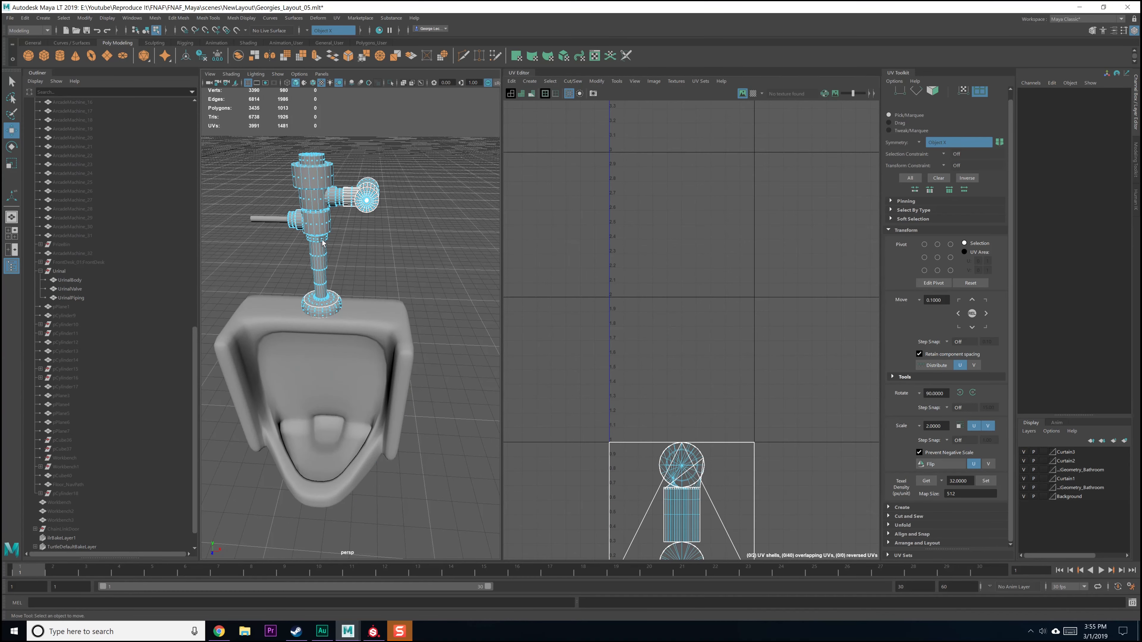
{"action": "key", "text": "F8"}
{"action": "left_click_drag", "start_coordinate": [328, 271], "coordinate": [355, 264], "text": "alt"}
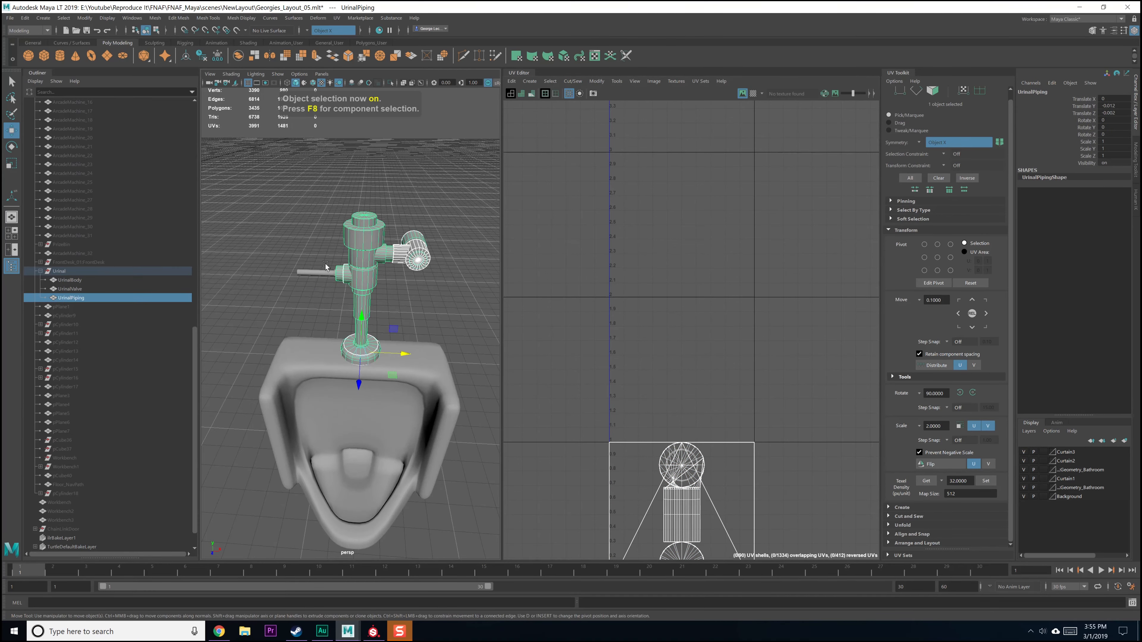
Step: Bevel the rim at the free end of the flush valve lever with a fraction of 0.3 and 2 segments
{"action": "left_click", "coordinate": [315, 273]}
{"action": "middle_click_drag", "start_coordinate": [331, 274], "coordinate": [327, 308], "text": "alt"}
{"action": "left_click_drag", "start_coordinate": [327, 308], "coordinate": [345, 291], "text": "alt"}
{"action": "right_click_drag", "start_coordinate": [345, 291], "coordinate": [370, 340], "text": "alt"}
{"action": "middle_click_drag", "start_coordinate": [370, 340], "coordinate": [355, 368], "text": "alt"}
{"action": "scroll", "coordinate": [355, 368], "scroll_direction": "up", "scroll_amount": 10}
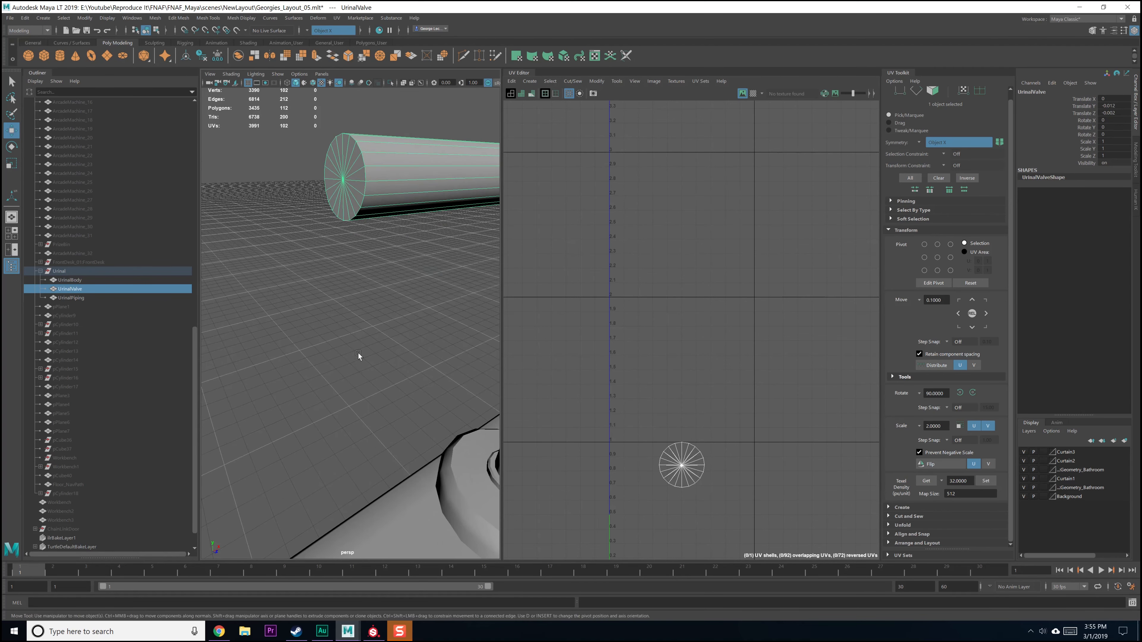
{"action": "right_click_drag", "start_coordinate": [362, 180], "coordinate": [391, 161]}
{"action": "double_click", "coordinate": [363, 162]}
{"action": "left_click_drag", "start_coordinate": [438, 335], "coordinate": [440, 341]}
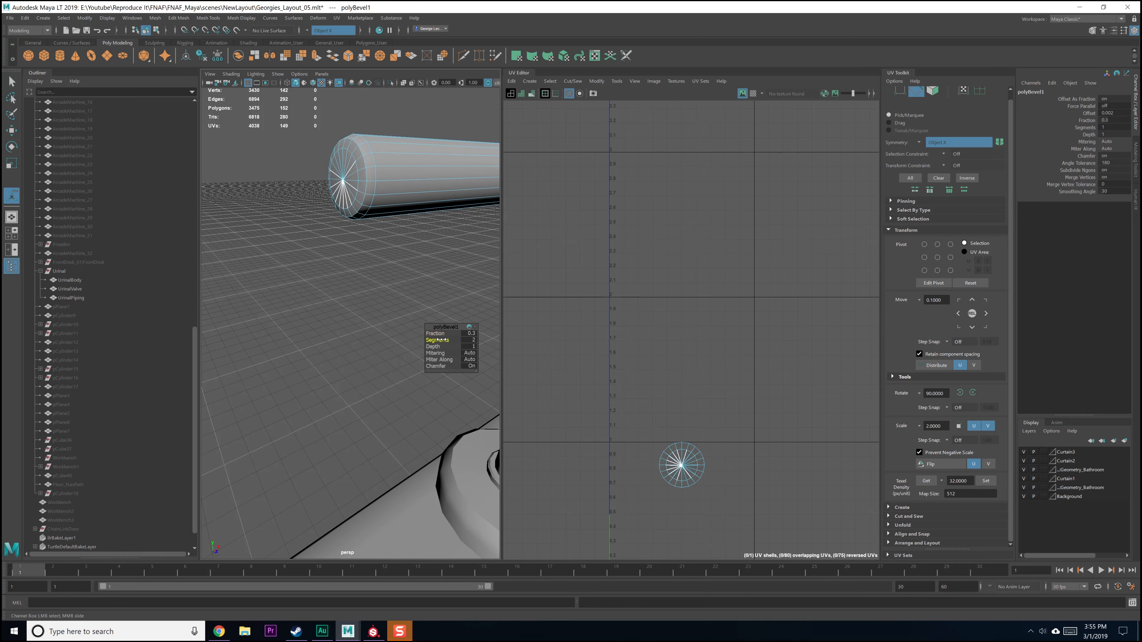
Step: Finish the bevel, return to object selection mode and select the flush valve lever
{"action": "key", "text": "q"}
{"action": "key", "text": "F8"}
{"action": "left_click", "coordinate": [386, 284]}
{"action": "left_click", "coordinate": [419, 187]}
{"action": "middle_click_drag", "start_coordinate": [426, 225], "coordinate": [380, 258], "text": "alt"}
{"action": "right_click_drag", "start_coordinate": [380, 258], "coordinate": [311, 266], "text": "alt"}
{"action": "left_click", "coordinate": [337, 18]}
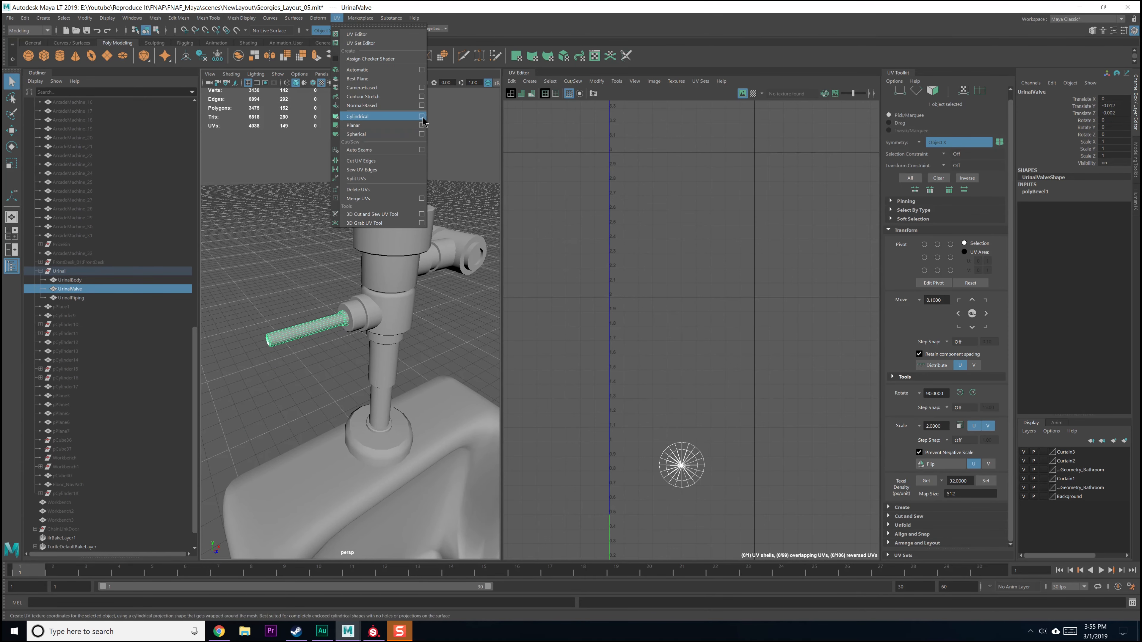
{"action": "left_click", "coordinate": [421, 116]}
{"action": "left_click", "coordinate": [391, 85]}
Step: Apply a planar UV projection along the Z axis to the lever, fitted to its bounding box
{"action": "left_click", "coordinate": [336, 18]}
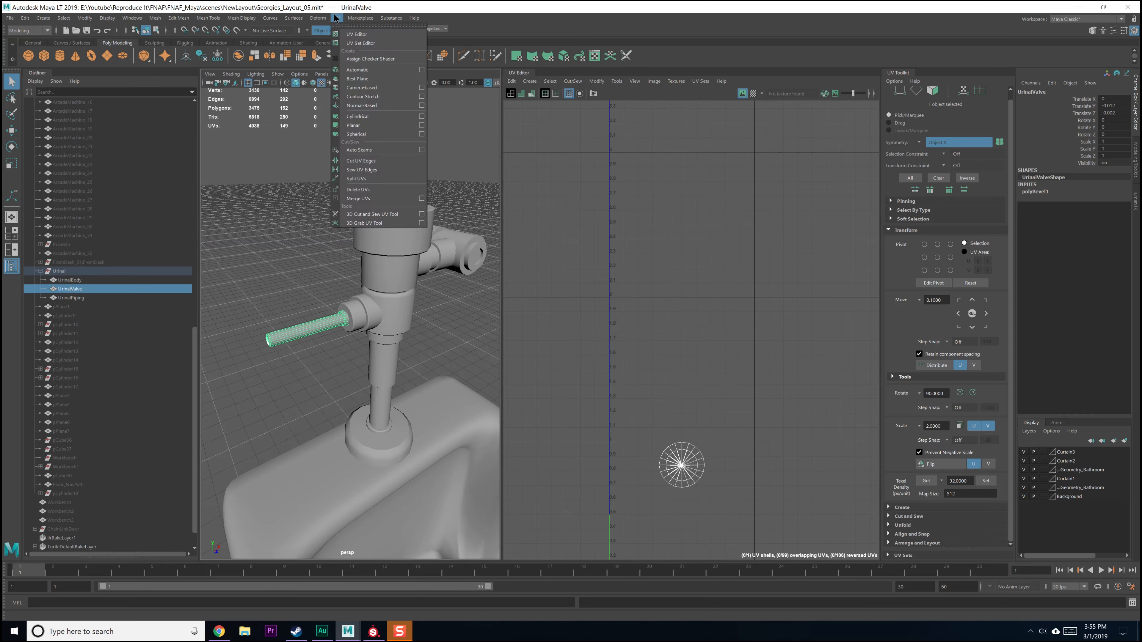
{"action": "left_click", "coordinate": [421, 126]}
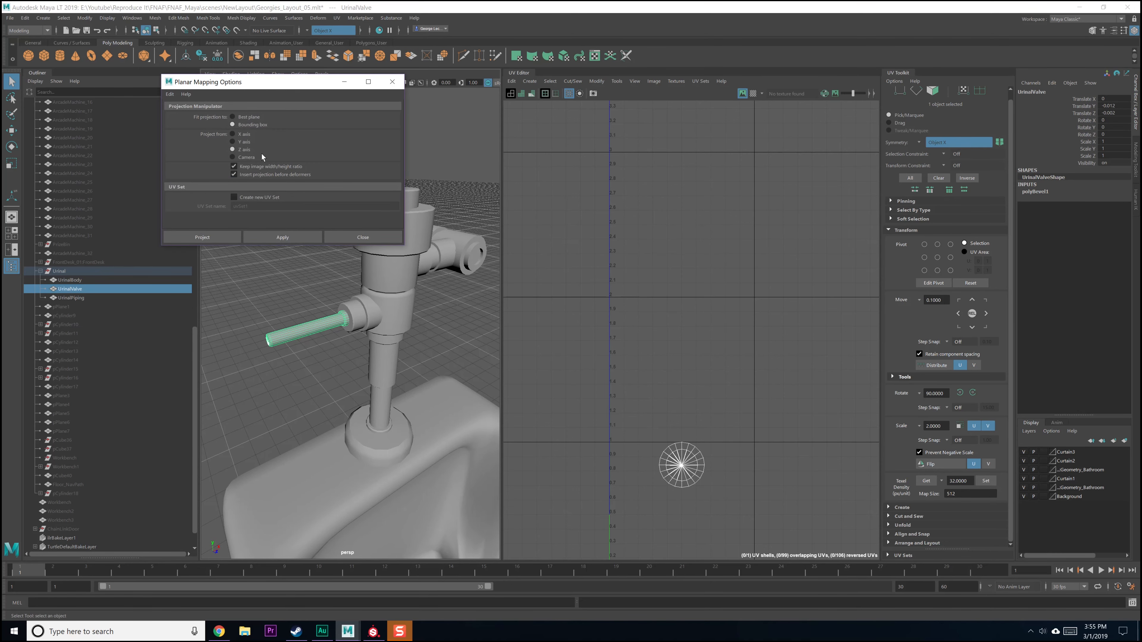
{"action": "left_click", "coordinate": [355, 236]}
{"action": "middle_click_drag", "start_coordinate": [671, 450], "coordinate": [648, 305], "text": "alt"}
{"action": "key", "text": "q"}
Step: Cut the lever's UVs around the rim of its pointed end cap, beside the wider collar
{"action": "scroll", "coordinate": [689, 368], "scroll_direction": "up", "scroll_amount": 3}
{"action": "middle_click_drag", "start_coordinate": [332, 339], "coordinate": [384, 312], "text": "alt"}
{"action": "right_click_drag", "start_coordinate": [384, 311], "coordinate": [451, 352], "text": "alt"}
{"action": "middle_click_drag", "start_coordinate": [683, 341], "coordinate": [610, 342], "text": "alt"}
{"action": "scroll", "coordinate": [650, 365], "scroll_direction": "up", "scroll_amount": 3}
{"action": "right_click_drag", "start_coordinate": [670, 360], "coordinate": [664, 331]}
{"action": "left_click_drag", "start_coordinate": [252, 311], "coordinate": [227, 310], "text": "alt"}
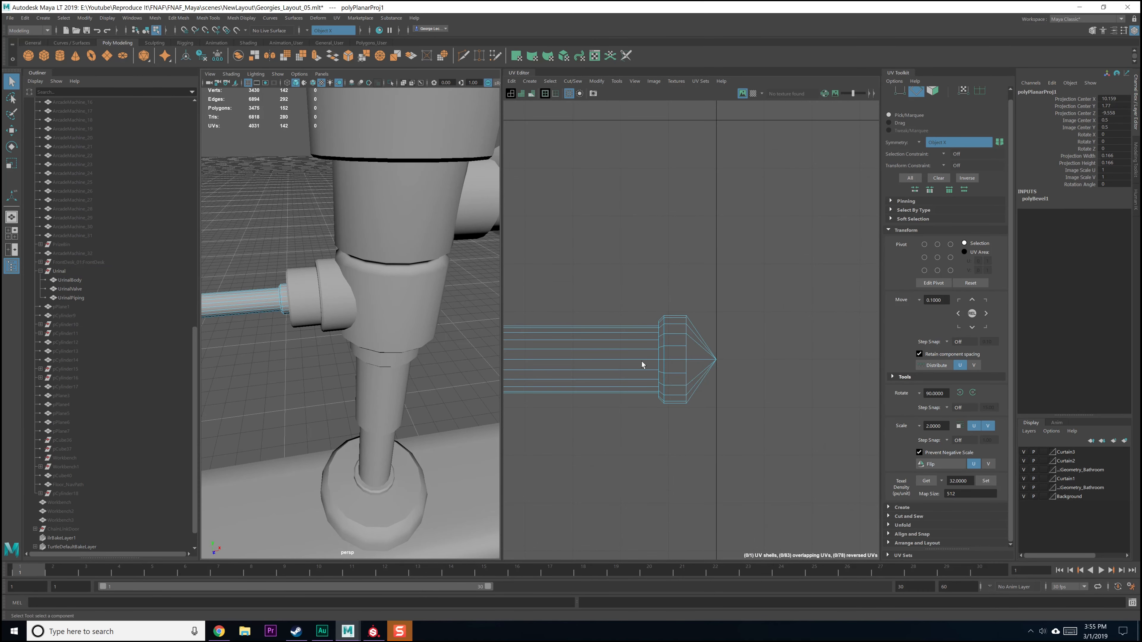
{"action": "left_click", "coordinate": [693, 367]}
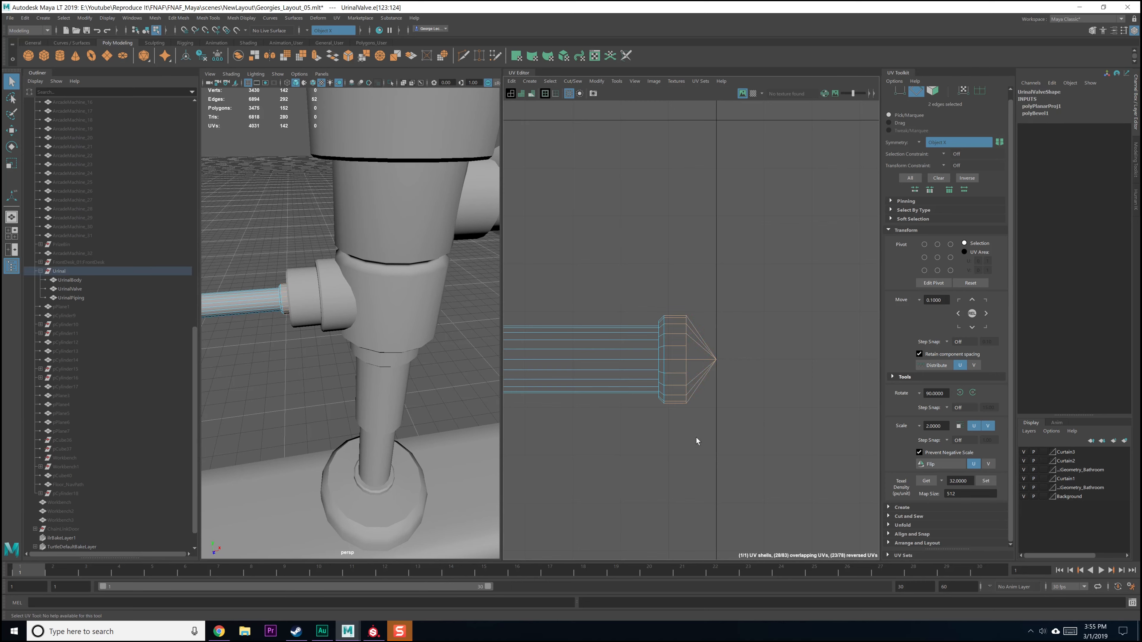
{"action": "right_click_drag", "start_coordinate": [728, 317], "coordinate": [704, 330], "text": "shift"}
Step: Select the separated pointed cap shell and move it away from the lever's long shell
{"action": "right_click_drag", "start_coordinate": [719, 327], "coordinate": [691, 318]}
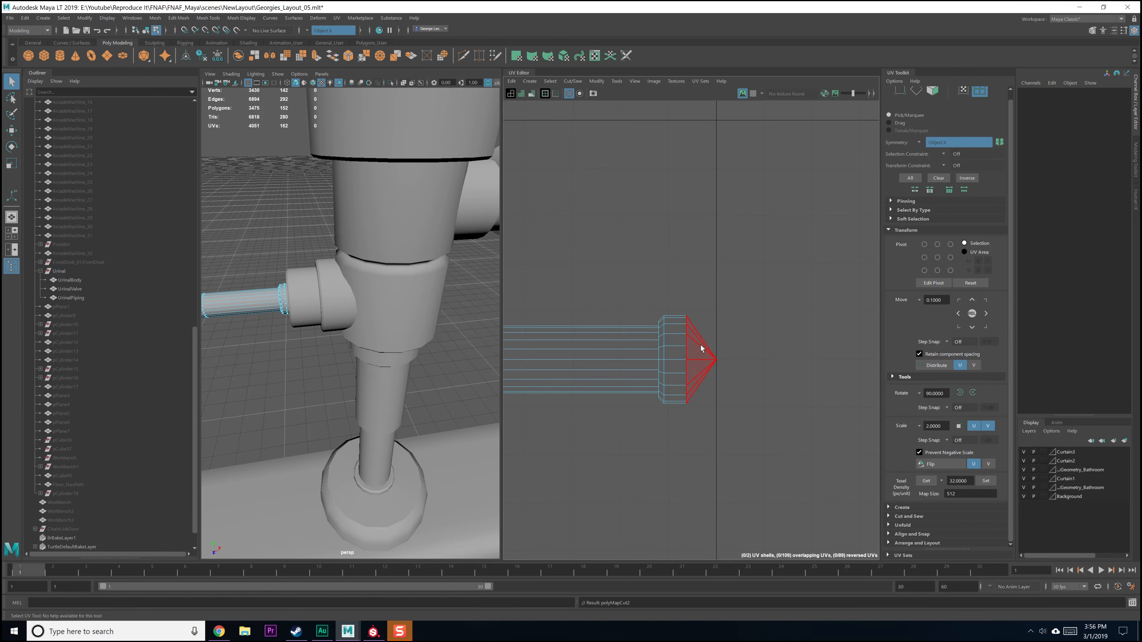
{"action": "left_click", "coordinate": [698, 343]}
{"action": "key", "text": "w"}
{"action": "left_click", "coordinate": [749, 358]}
{"action": "left_click", "coordinate": [707, 360]}
{"action": "left_click_drag", "start_coordinate": [808, 360], "coordinate": [858, 360]}
{"action": "left_click", "coordinate": [668, 364]}
Step: Cut the lever's UVs along one lengthwise line of edges
{"action": "left_click_drag", "start_coordinate": [341, 355], "coordinate": [311, 367], "text": "alt"}
{"action": "right_click_drag", "start_coordinate": [311, 369], "coordinate": [350, 278], "text": "alt"}
{"action": "key", "text": "q"}
{"action": "left_click_drag", "start_coordinate": [349, 278], "coordinate": [302, 294], "text": "alt"}
{"action": "mouse_move", "coordinate": [302, 295]}
{"action": "middle_mouse_down", "text": "alt"}
{"action": "mouse_move", "coordinate": [313, 312]}
{"action": "mouse_move", "coordinate": [309, 293]}
{"action": "middle_mouse_up", "text": "alt"}
{"action": "right_click_drag", "start_coordinate": [309, 293], "coordinate": [306, 271]}
{"action": "double_click", "coordinate": [304, 278]}
{"action": "key", "text": "f"}
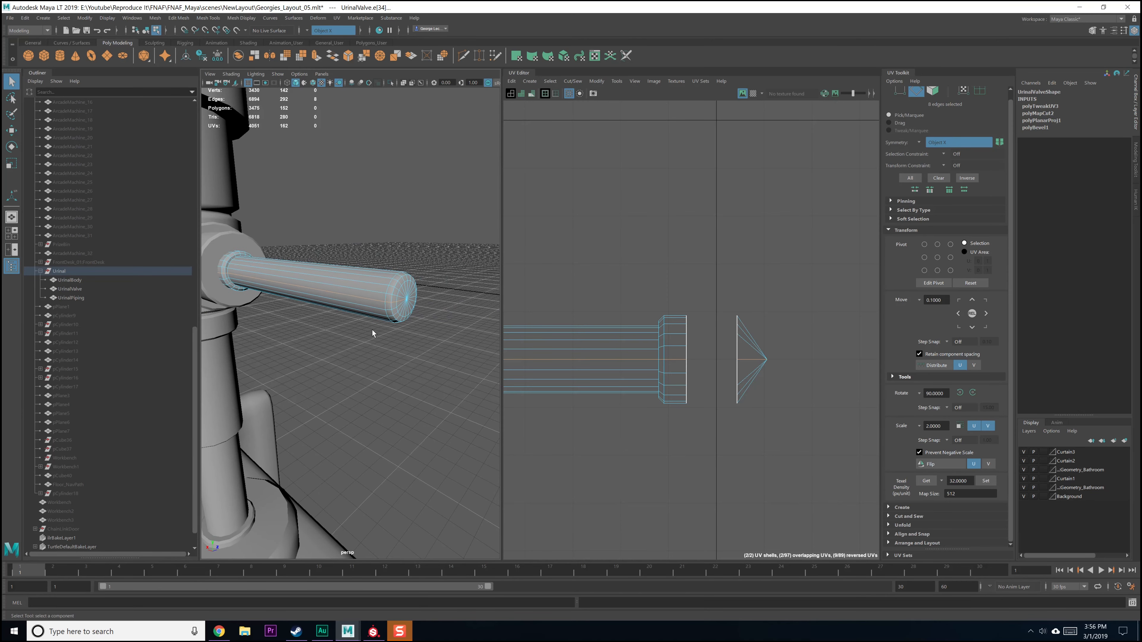
{"action": "right_click_drag", "start_coordinate": [727, 308], "coordinate": [727, 309], "text": "shift"}
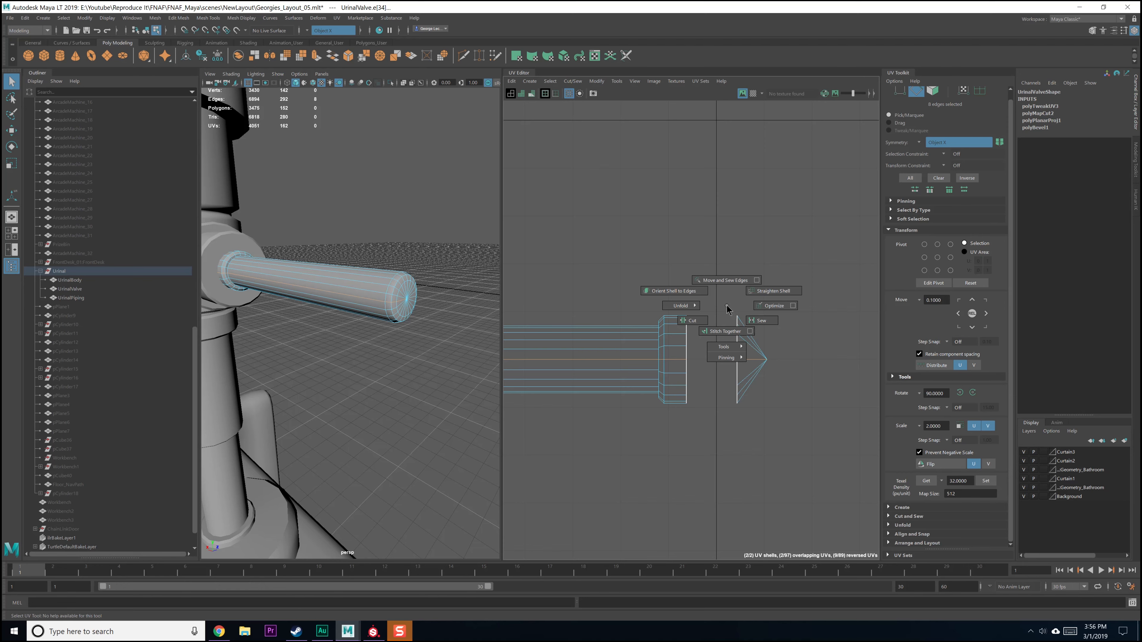
{"action": "mouse_move", "coordinate": [727, 309]}
{"action": "right_mouse_down", "text": "shift"}
{"action": "mouse_move", "coordinate": [700, 305]}
{"action": "mouse_move", "coordinate": [729, 297]}
{"action": "right_mouse_up", "text": "shift"}
Step: Unfold the separated cap shell into a flat disc and orient it
{"action": "left_click", "coordinate": [750, 349]}
{"action": "mouse_move", "coordinate": [754, 358]}
{"action": "right_mouse_down", "text": "shift"}
{"action": "mouse_move", "coordinate": [710, 358]}
{"action": "mouse_move", "coordinate": [741, 363]}
{"action": "right_mouse_up", "text": "shift"}
{"action": "left_click", "coordinate": [747, 396]}
{"action": "left_click", "coordinate": [740, 364]}
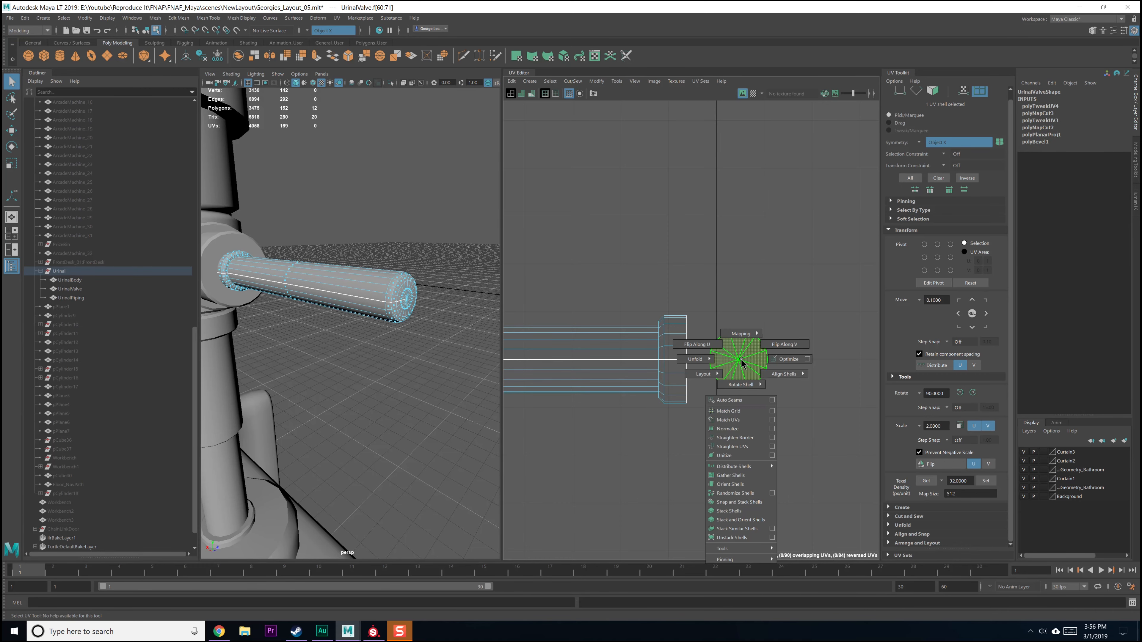
{"action": "right_click_drag", "start_coordinate": [731, 479], "coordinate": [731, 476], "text": "shift"}
{"action": "left_click", "coordinate": [732, 466]}
{"action": "scroll", "coordinate": [666, 392], "scroll_direction": "down", "scroll_amount": 1}
{"action": "middle_click_drag", "start_coordinate": [657, 387], "coordinate": [774, 360], "text": "alt"}
Step: Select the faces of the lever's rounded free end and cut them off as a separate UV shell
{"action": "left_click", "coordinate": [701, 347]}
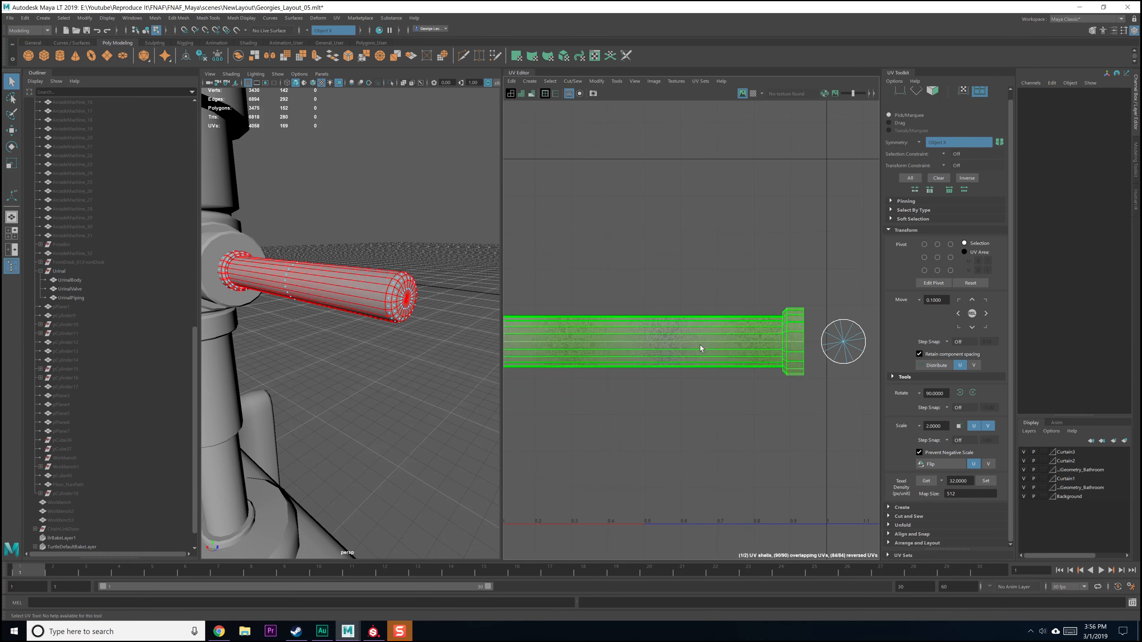
{"action": "scroll", "coordinate": [669, 367], "scroll_direction": "down", "scroll_amount": 2}
{"action": "middle_click_drag", "start_coordinate": [565, 365], "coordinate": [689, 335], "text": "alt"}
{"action": "scroll", "coordinate": [687, 335], "scroll_direction": "up", "scroll_amount": 5}
{"action": "right_click_drag", "start_coordinate": [687, 297], "coordinate": [687, 321]}
{"action": "left_click_drag", "start_coordinate": [657, 356], "coordinate": [665, 371]}
{"action": "right_click_drag", "start_coordinate": [707, 288], "coordinate": [746, 300], "text": "shift"}
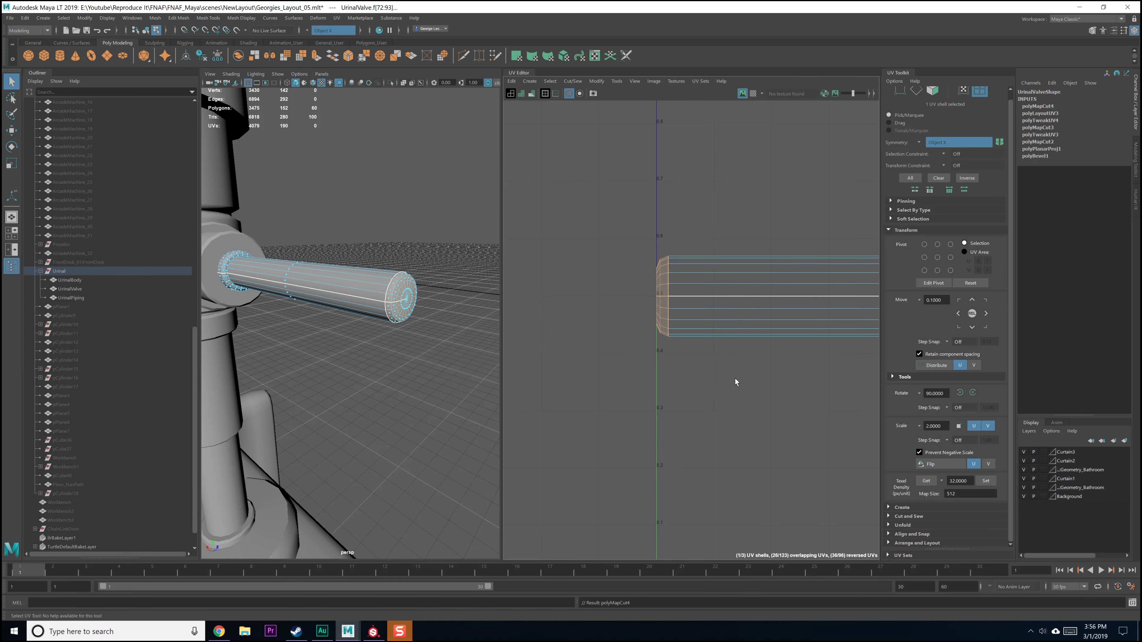
Step: Select the lever's long shell and rounded end shell and unfold them
{"action": "scroll", "coordinate": [733, 368], "scroll_direction": "down", "scroll_amount": 2}
{"action": "middle_click_drag", "start_coordinate": [733, 367], "coordinate": [686, 358], "text": "alt"}
{"action": "left_click_drag", "start_coordinate": [617, 227], "coordinate": [676, 300]}
{"action": "right_click_drag", "start_coordinate": [728, 296], "coordinate": [641, 302], "text": "shift"}
{"action": "left_click", "coordinate": [635, 311]}
{"action": "scroll", "coordinate": [632, 339], "scroll_direction": "up", "scroll_amount": 4}
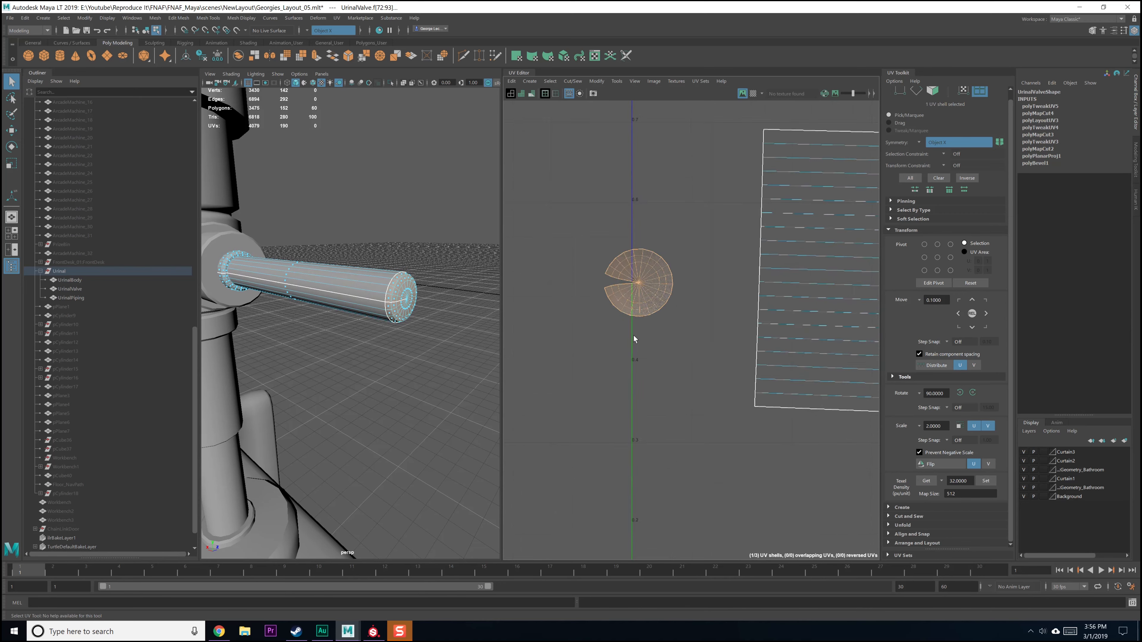
Step: Apply a planar UV projection from the X axis to the selected end-cap shell of the lever
{"action": "left_click", "coordinate": [337, 18]}
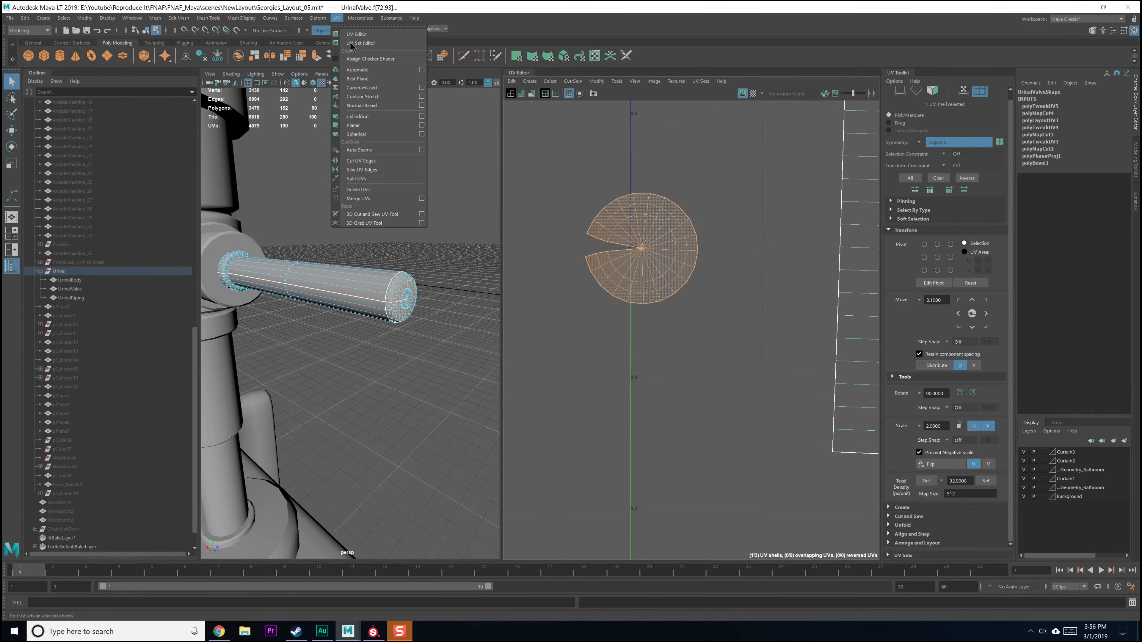
{"action": "left_click", "coordinate": [426, 130]}
{"action": "left_click", "coordinate": [282, 237]}
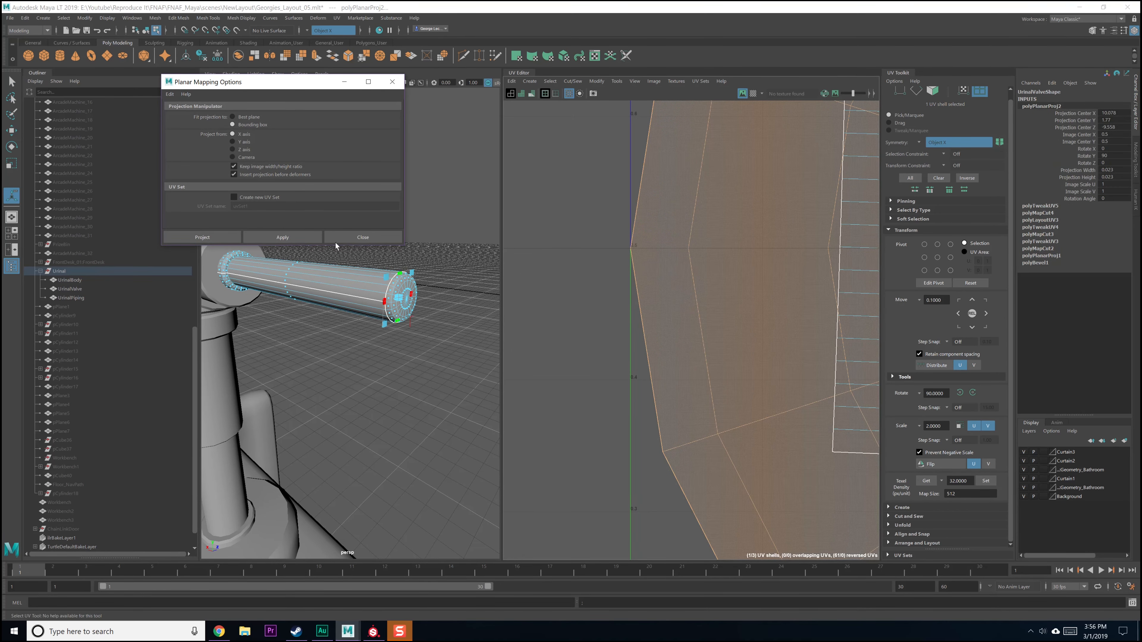
{"action": "left_click", "coordinate": [363, 237]}
Step: Select all three UV shells of the valve lever and orient them
{"action": "scroll", "coordinate": [693, 329], "scroll_direction": "down", "scroll_amount": 3}
{"action": "scroll", "coordinate": [692, 330], "scroll_direction": "down", "scroll_amount": 2}
{"action": "middle_click_drag", "start_coordinate": [693, 330], "coordinate": [575, 332], "text": "alt"}
{"action": "key", "text": "q"}
{"action": "left_click", "coordinate": [669, 370]}
{"action": "left_click_drag", "start_coordinate": [758, 422], "coordinate": [758, 422]}
{"action": "right_click_drag", "start_coordinate": [731, 276], "coordinate": [707, 385], "text": "shift"}
{"action": "right_click_drag", "start_coordinate": [723, 273], "coordinate": [724, 276], "text": "shift"}
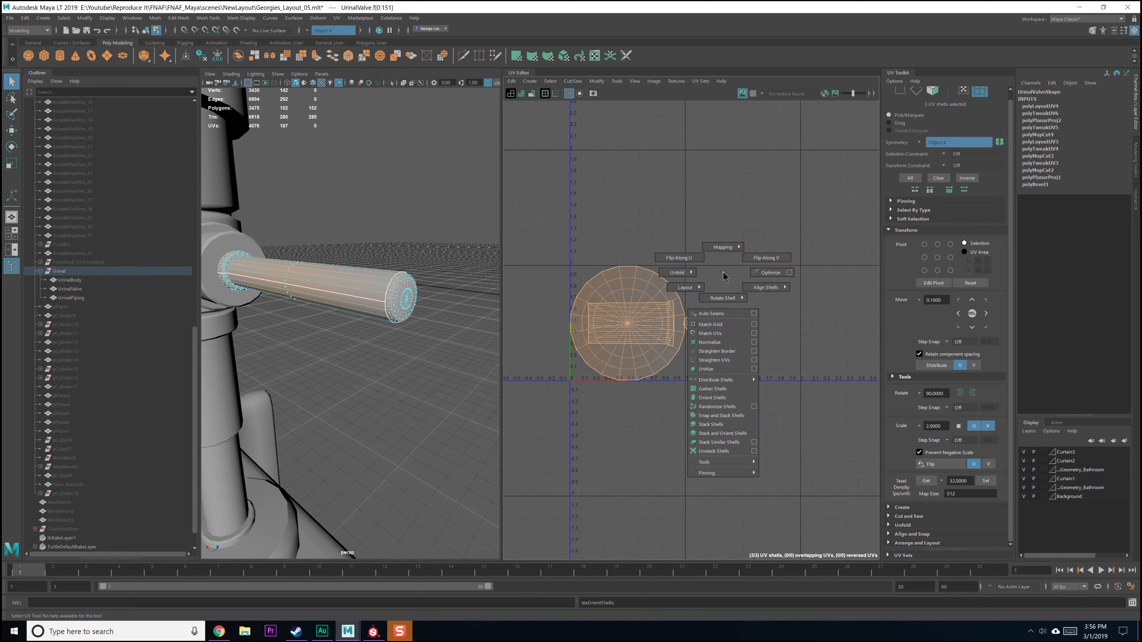
Step: Lay out the lever's UV shells with a texture map size of 2048 and a shell padding of 6 pixels
{"action": "right_click_drag", "start_coordinate": [701, 292], "coordinate": [700, 289], "text": "shift"}
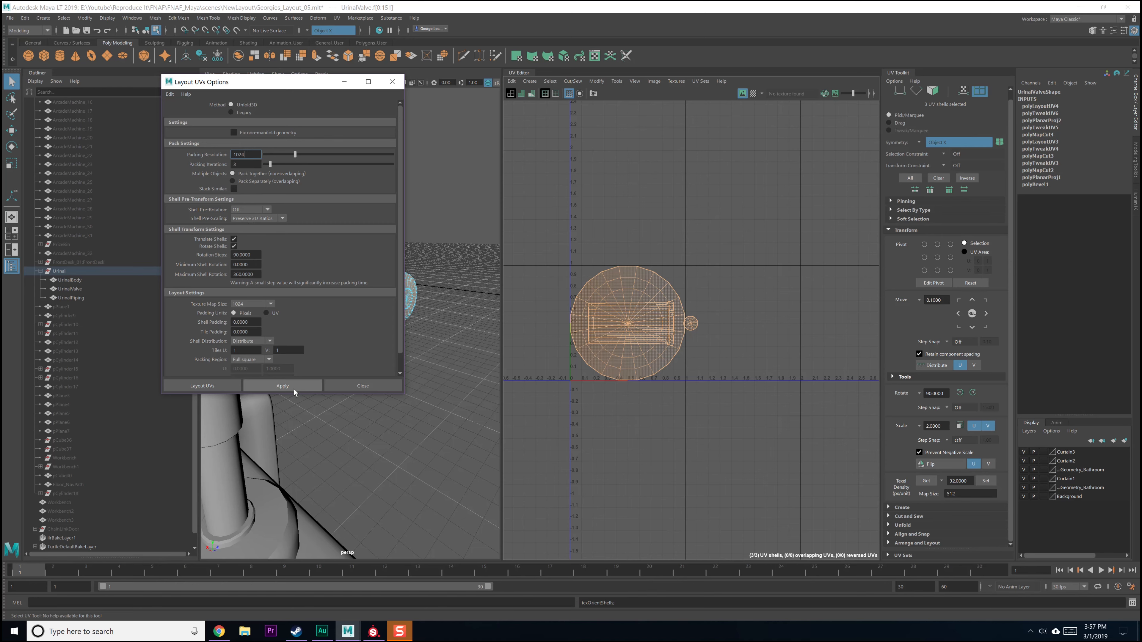
{"action": "left_click", "coordinate": [268, 304]}
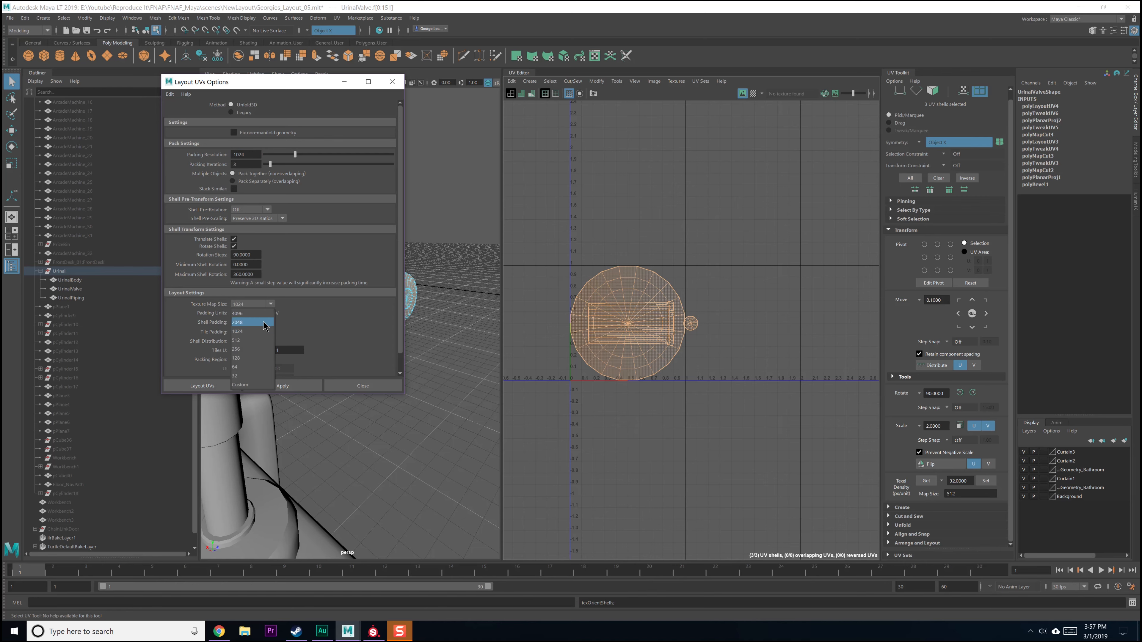
{"action": "left_click", "coordinate": [255, 326]}
{"action": "left_click", "coordinate": [292, 385]}
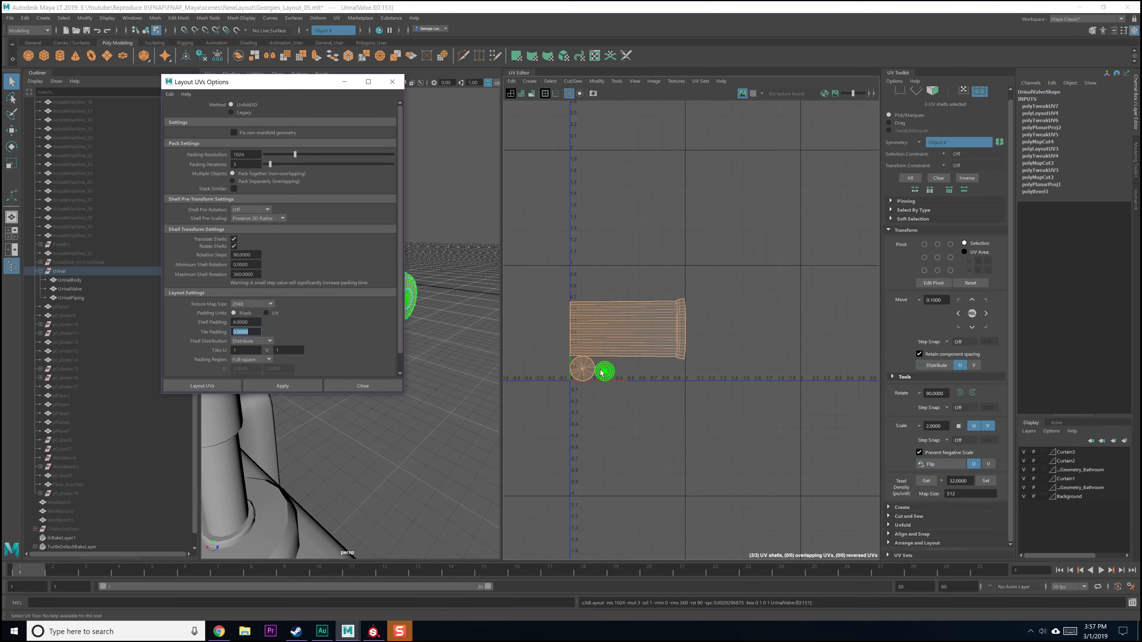
{"action": "scroll", "coordinate": [585, 370], "scroll_direction": "up", "scroll_amount": 8}
{"action": "scroll", "coordinate": [646, 293], "scroll_direction": "up", "scroll_amount": 4}
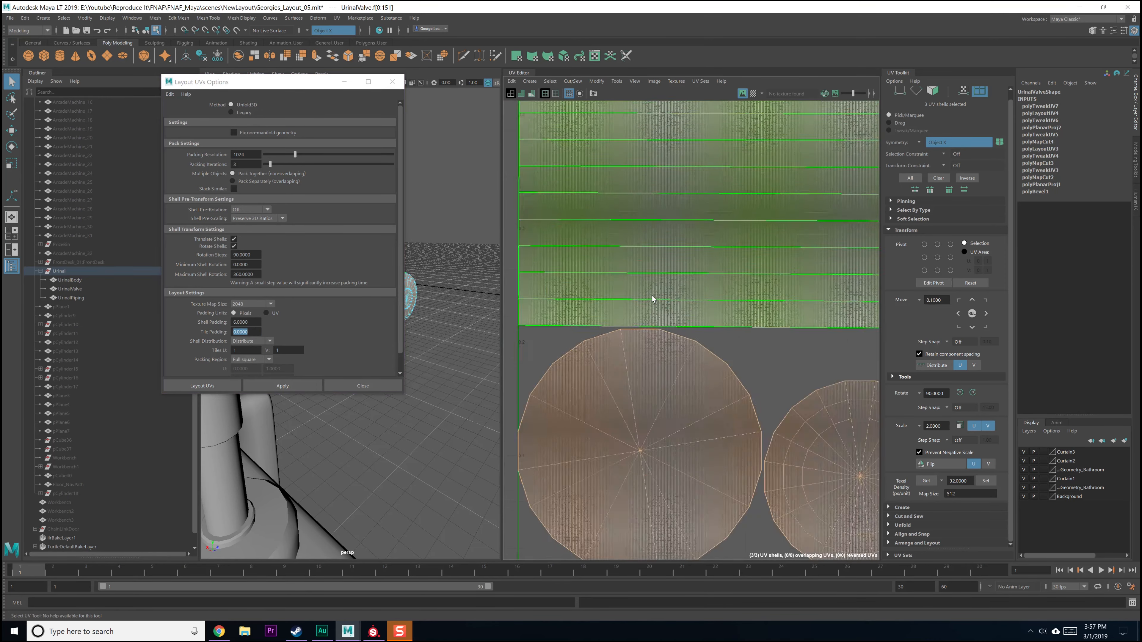
{"action": "scroll", "coordinate": [652, 347], "scroll_direction": "down", "scroll_amount": 12}
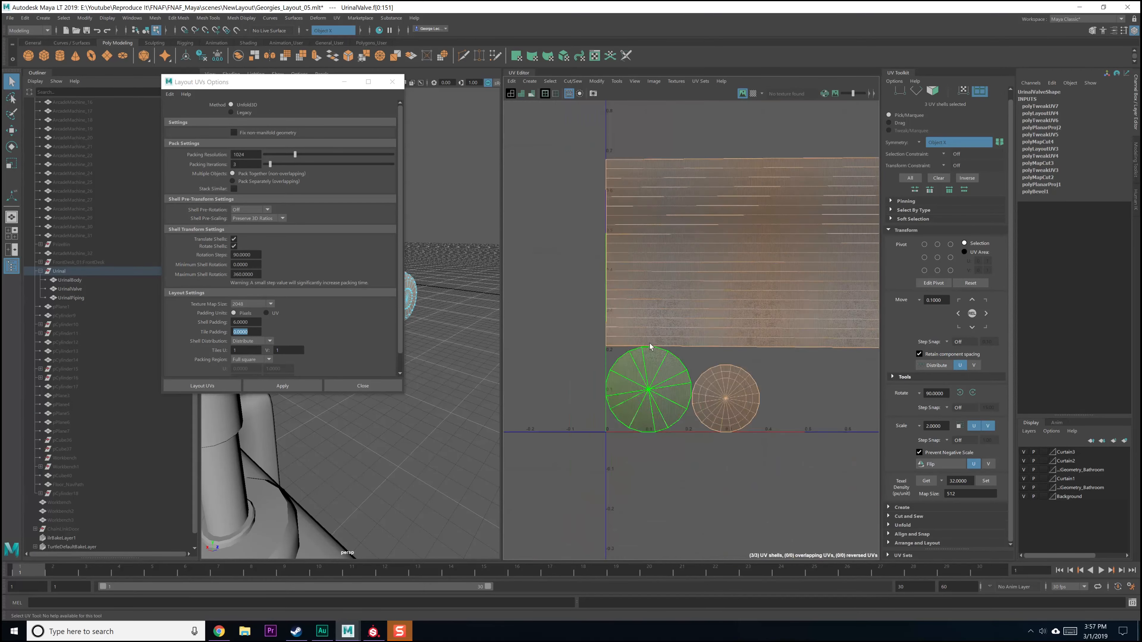
{"action": "left_click_drag", "start_coordinate": [314, 86], "coordinate": [242, 88]}
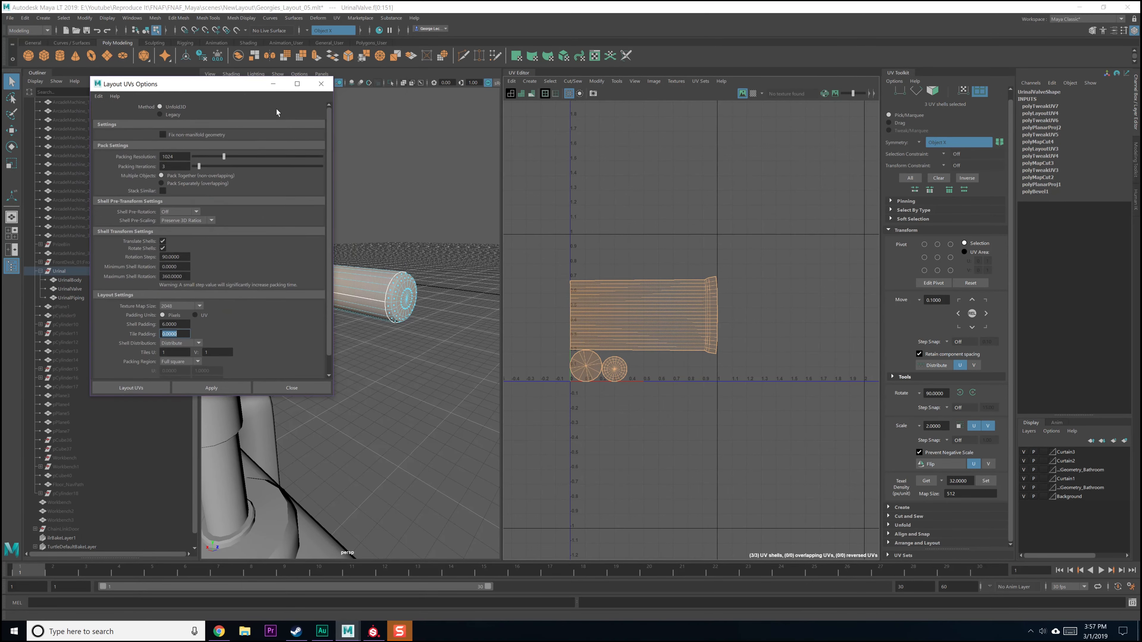
Step: Return the valve lever to object selection and save the scene as an incremental version
{"action": "scroll", "coordinate": [625, 300], "scroll_direction": "down", "scroll_amount": 5}
{"action": "key", "text": "f"}
{"action": "scroll", "coordinate": [479, 331], "scroll_direction": "down", "scroll_amount": 5}
{"action": "left_click_drag", "start_coordinate": [447, 342], "coordinate": [385, 352], "text": "alt"}
{"action": "middle_click_drag", "start_coordinate": [385, 353], "coordinate": [433, 324], "text": "alt"}
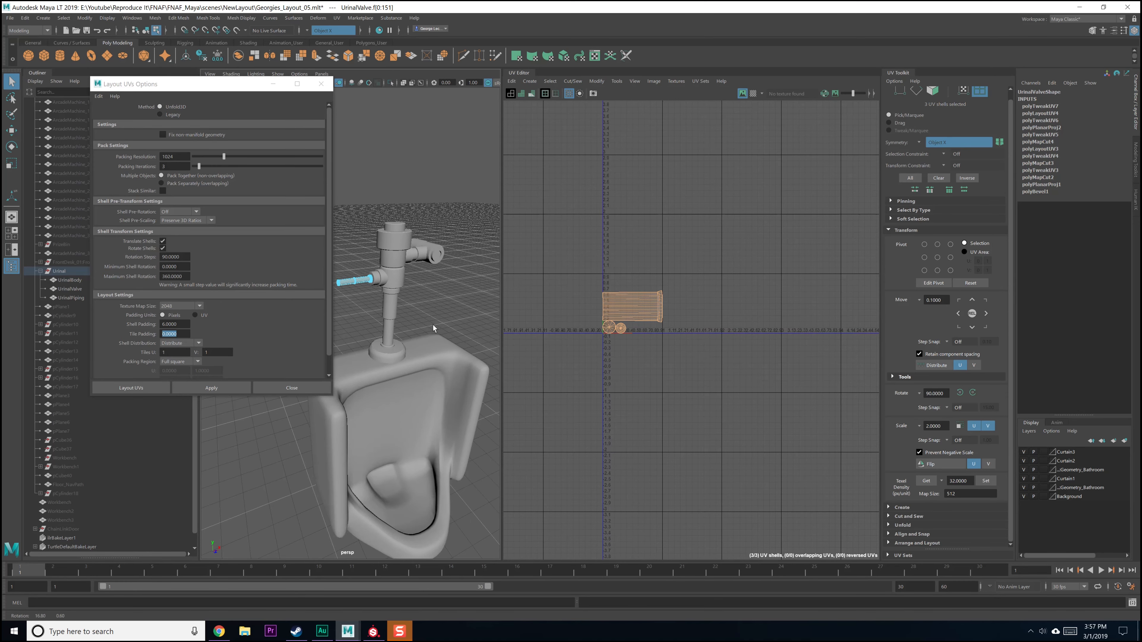
{"action": "key", "text": "F8"}
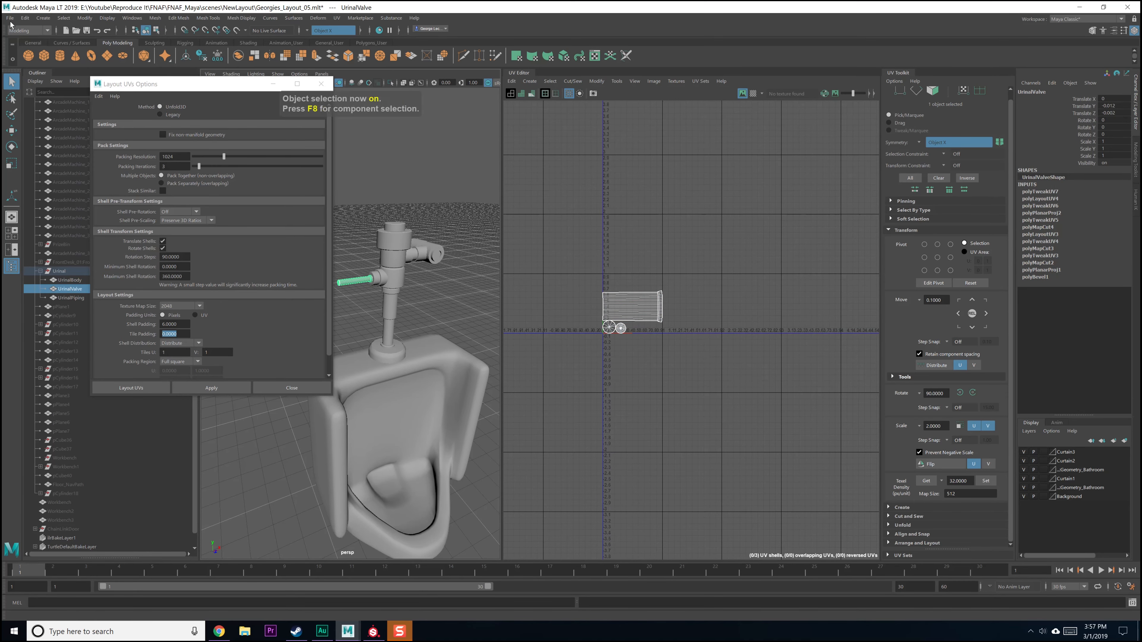
{"action": "left_click", "coordinate": [9, 18]}
{"action": "left_click", "coordinate": [37, 72]}
Step: Save the scene under the new file name Georgies_Layout_06
{"action": "left_click", "coordinate": [10, 18]}
{"action": "key", "text": "ctrl+shift+s"}
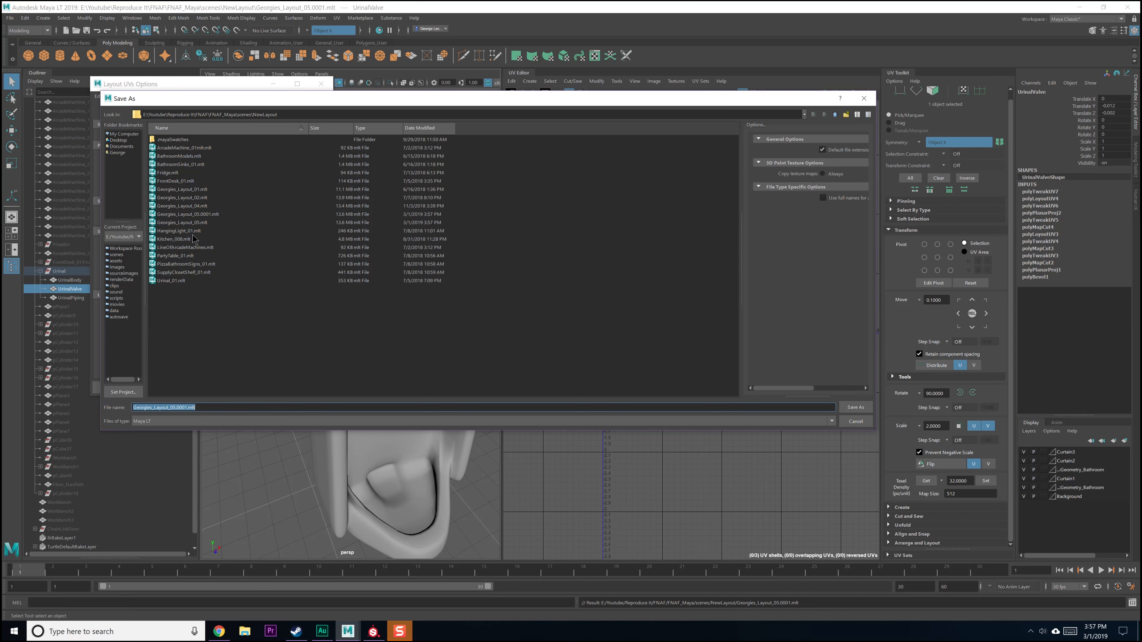
{"action": "left_click", "coordinate": [207, 215]}
{"action": "right_click", "coordinate": [211, 216]}
{"action": "right_click", "coordinate": [195, 211]}
{"action": "left_click", "coordinate": [195, 406]}
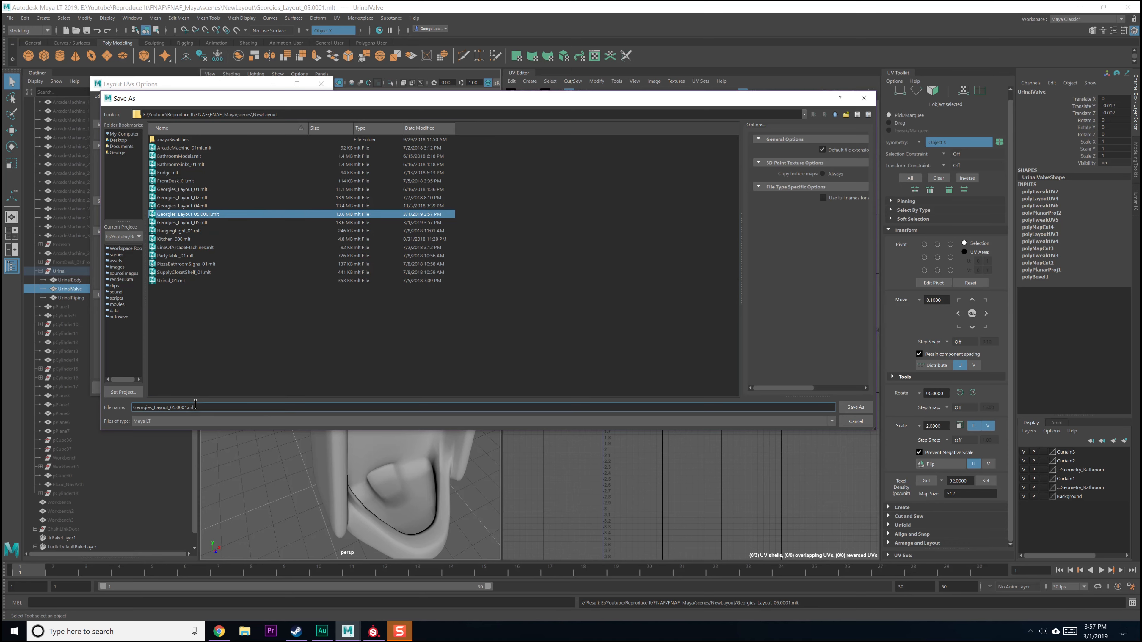
{"action": "left_click", "coordinate": [201, 222]}
{"action": "left_click", "coordinate": [176, 407]}
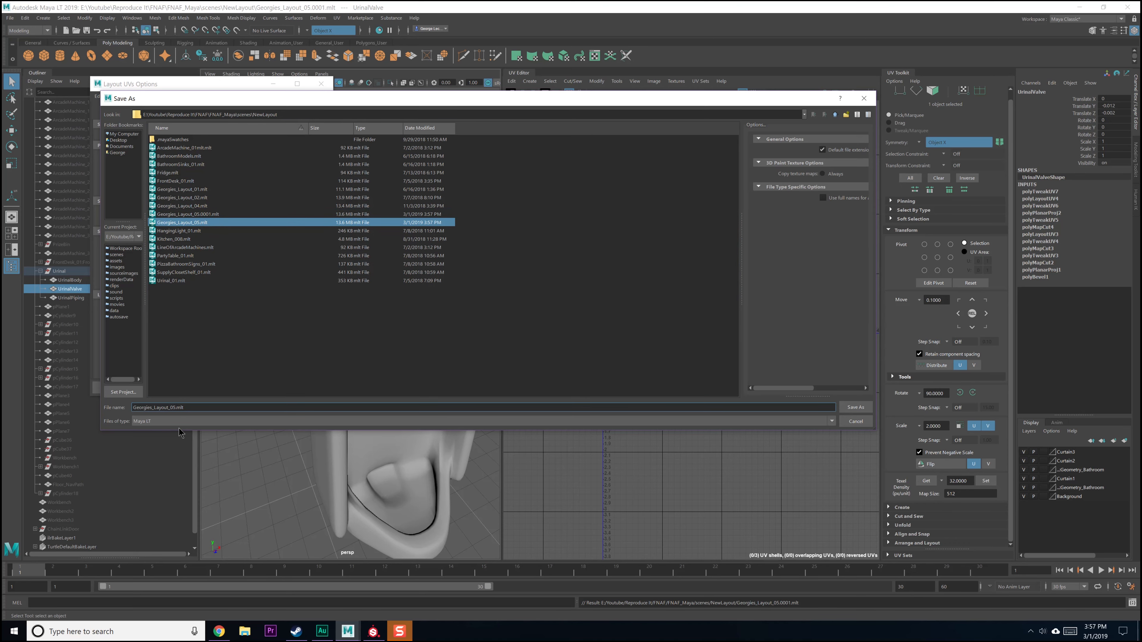
{"action": "key", "text": "BackSpace"}
{"action": "type", "text": "6"}
{"action": "key", "text": "Return"}
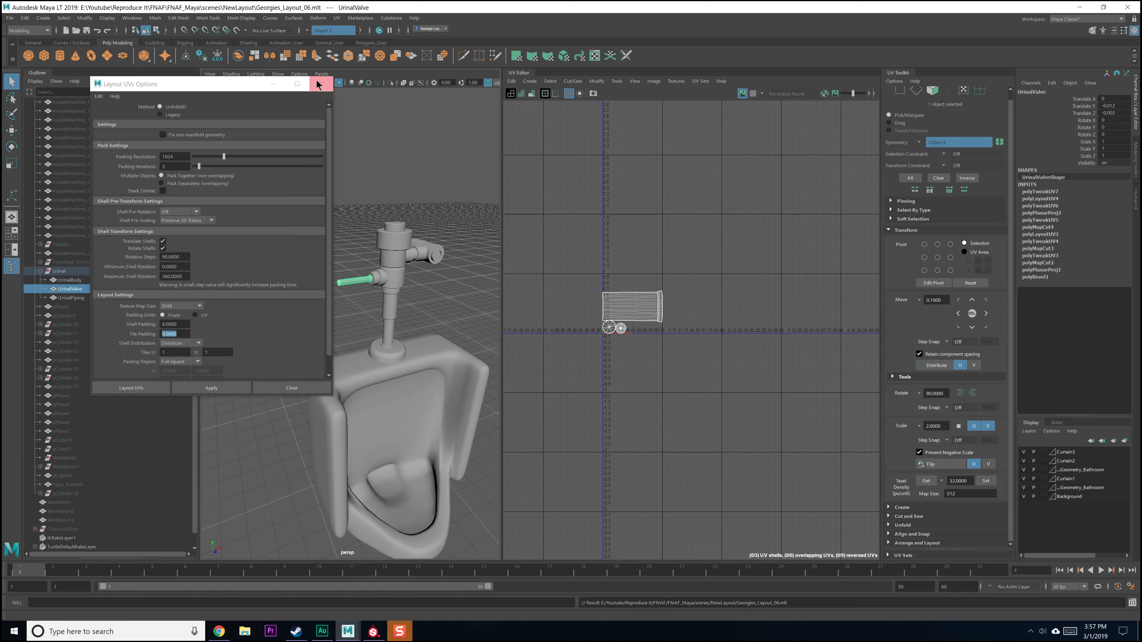
Step: Select the urinal piping and apply a planar UV projection from the Z axis
{"action": "left_click", "coordinate": [387, 275]}
{"action": "left_click_drag", "start_coordinate": [387, 274], "coordinate": [387, 89], "text": "alt"}
{"action": "left_click", "coordinate": [335, 17]}
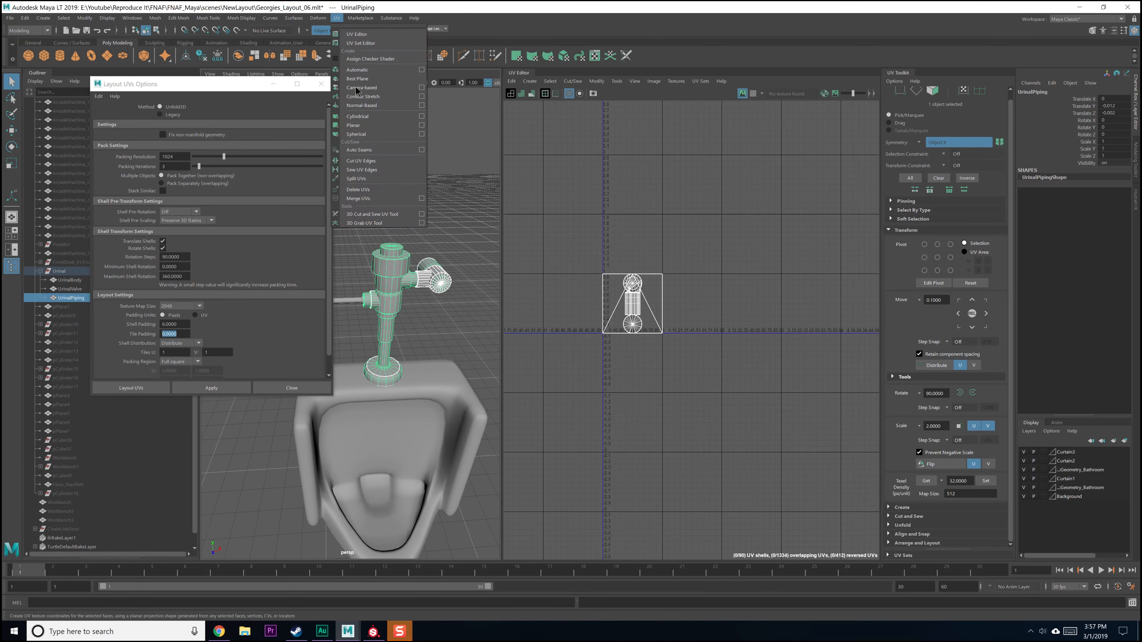
{"action": "left_click", "coordinate": [424, 131]}
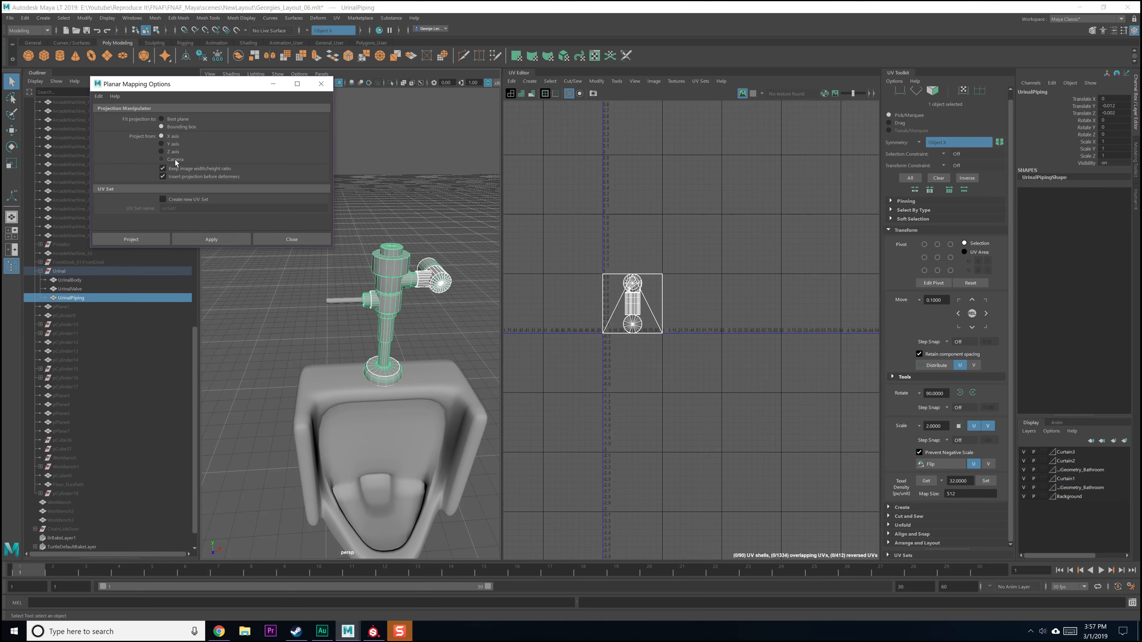
{"action": "left_click", "coordinate": [220, 239]}
{"action": "left_click", "coordinate": [292, 239]}
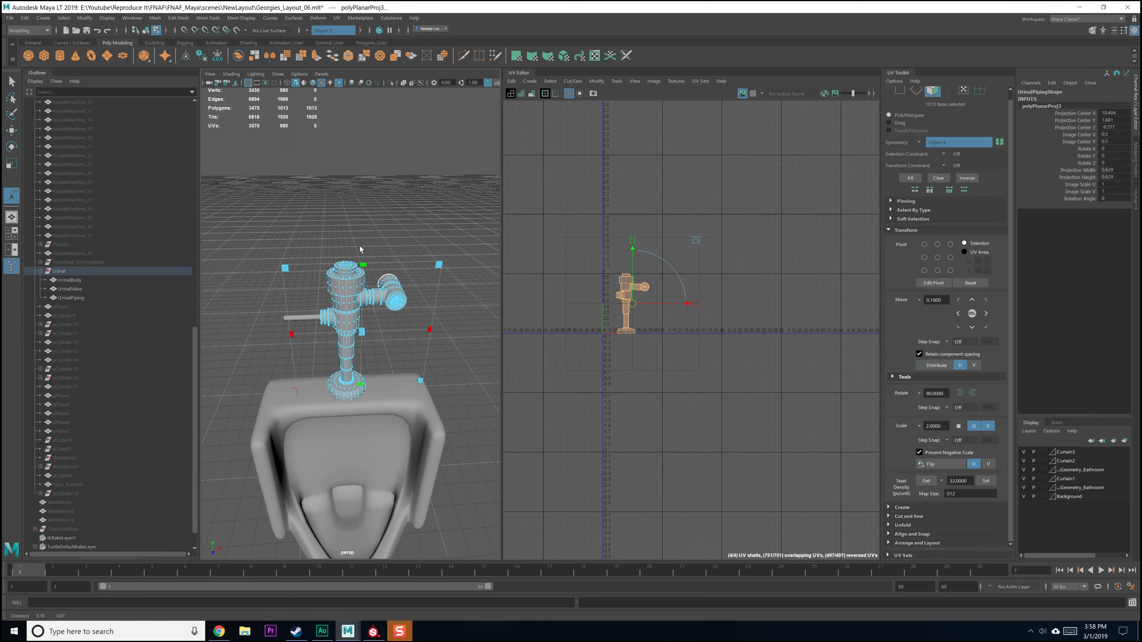
Step: Bevel the two circular edge loops at the recessed front end of the side pipe, return to object selection and save the scene
{"action": "scroll", "coordinate": [381, 285], "scroll_direction": "up", "scroll_amount": 10}
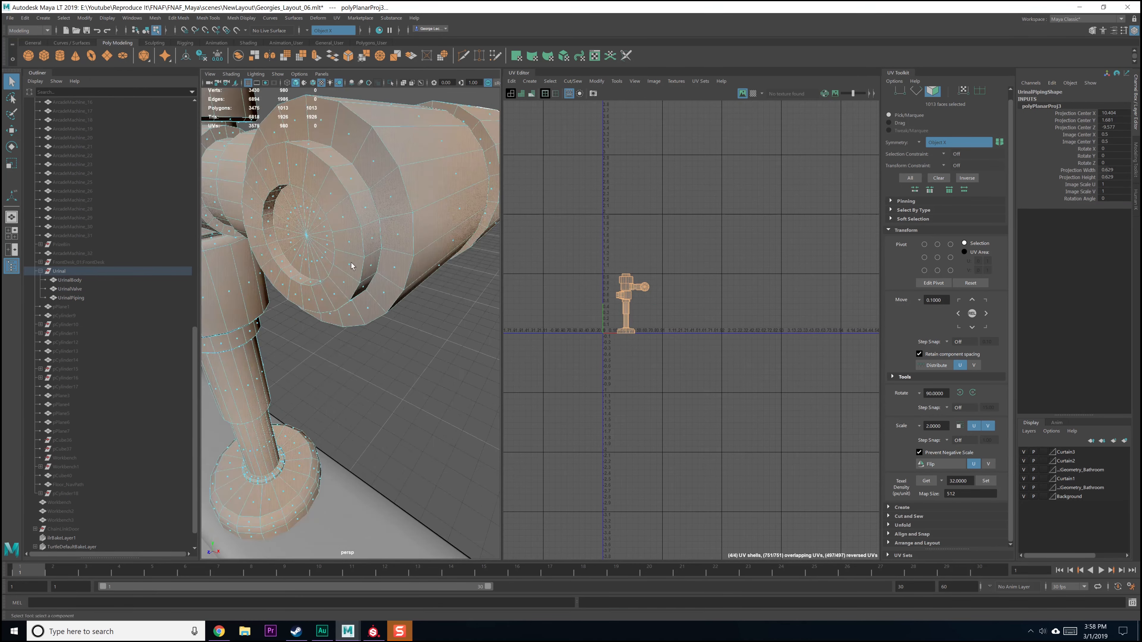
{"action": "right_click_drag", "start_coordinate": [371, 239], "coordinate": [372, 219]}
{"action": "double_click", "coordinate": [372, 225]}
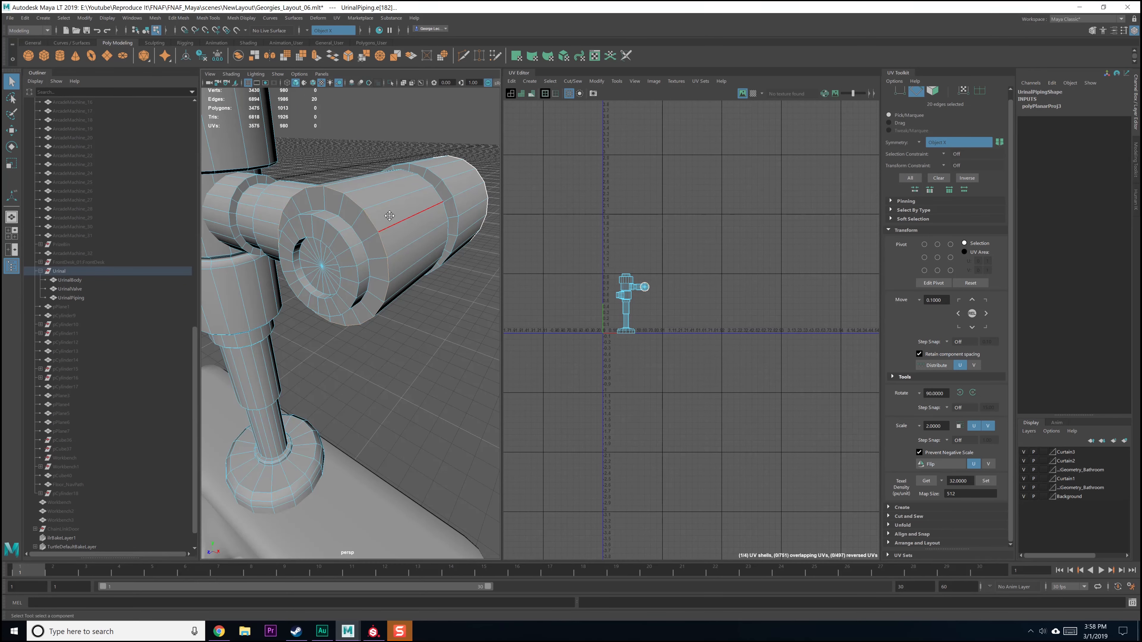
{"action": "left_click_drag", "start_coordinate": [382, 224], "coordinate": [398, 217], "text": "alt"}
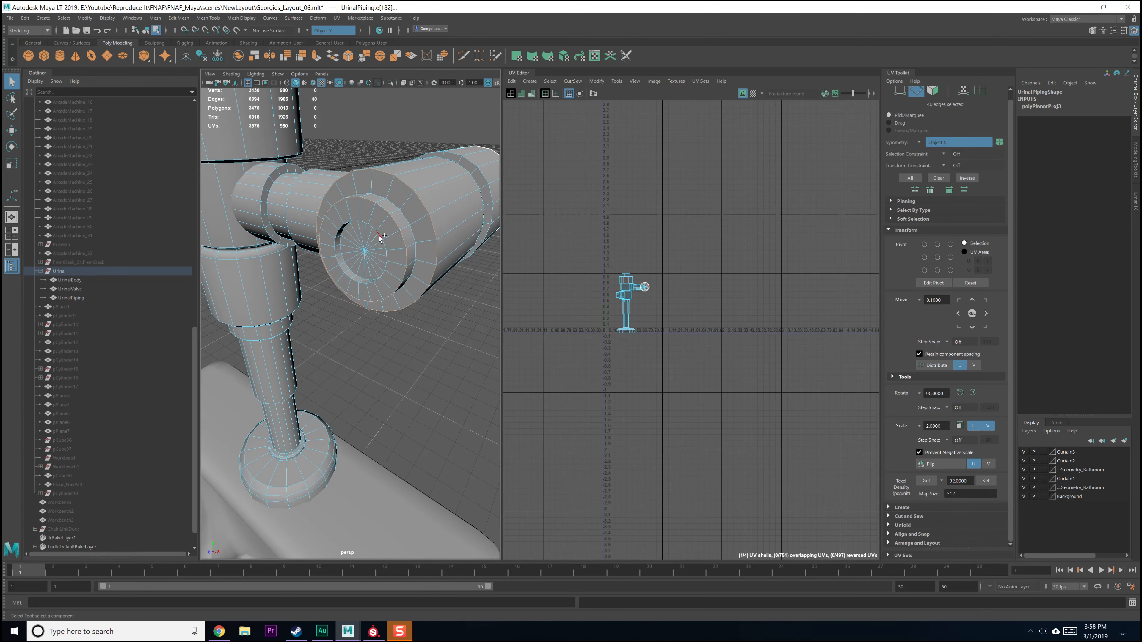
{"action": "left_click_drag", "start_coordinate": [380, 237], "coordinate": [393, 235], "text": "alt"}
{"action": "right_click_drag", "start_coordinate": [394, 234], "coordinate": [437, 235], "text": "shift"}
{"action": "left_click_drag", "start_coordinate": [442, 495], "coordinate": [423, 500], "text": "alt"}
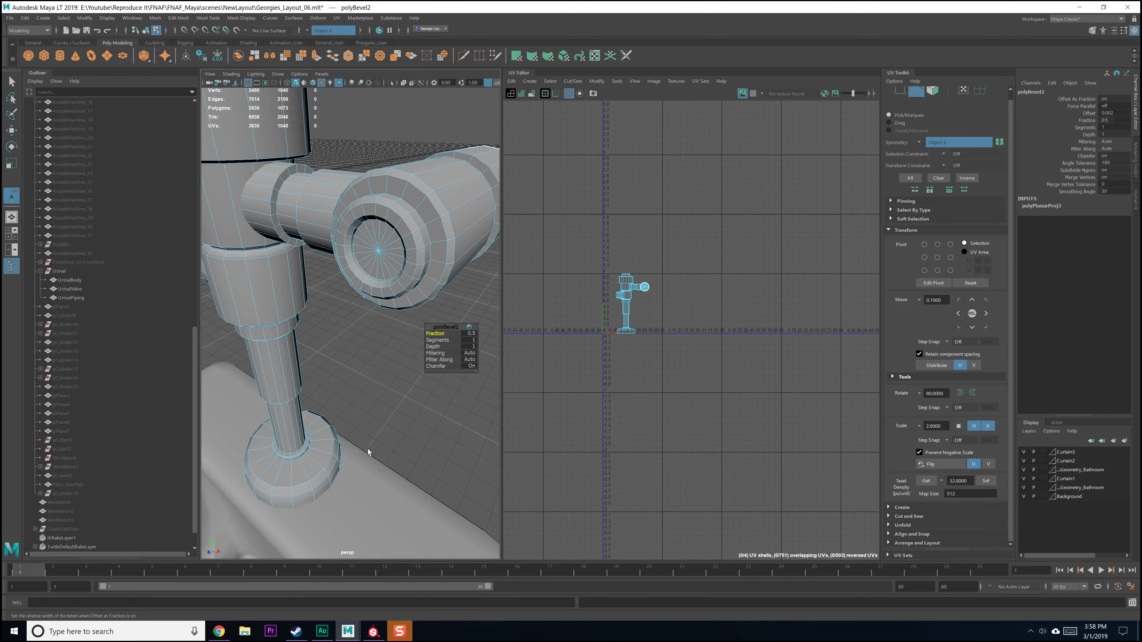
{"action": "key", "text": "F8"}
{"action": "key", "text": "ctrl+s"}
Step: Apply Soften/Harden Edges to the whole piping object at an angle of 45 degrees
{"action": "key", "text": "f"}
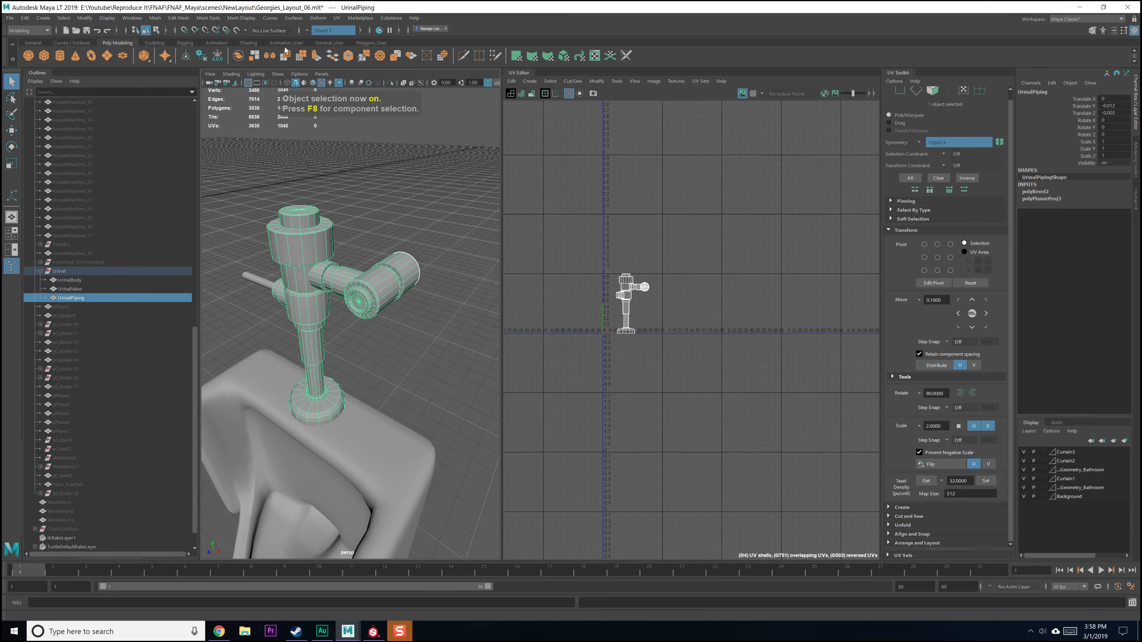
{"action": "left_click", "coordinate": [250, 19]}
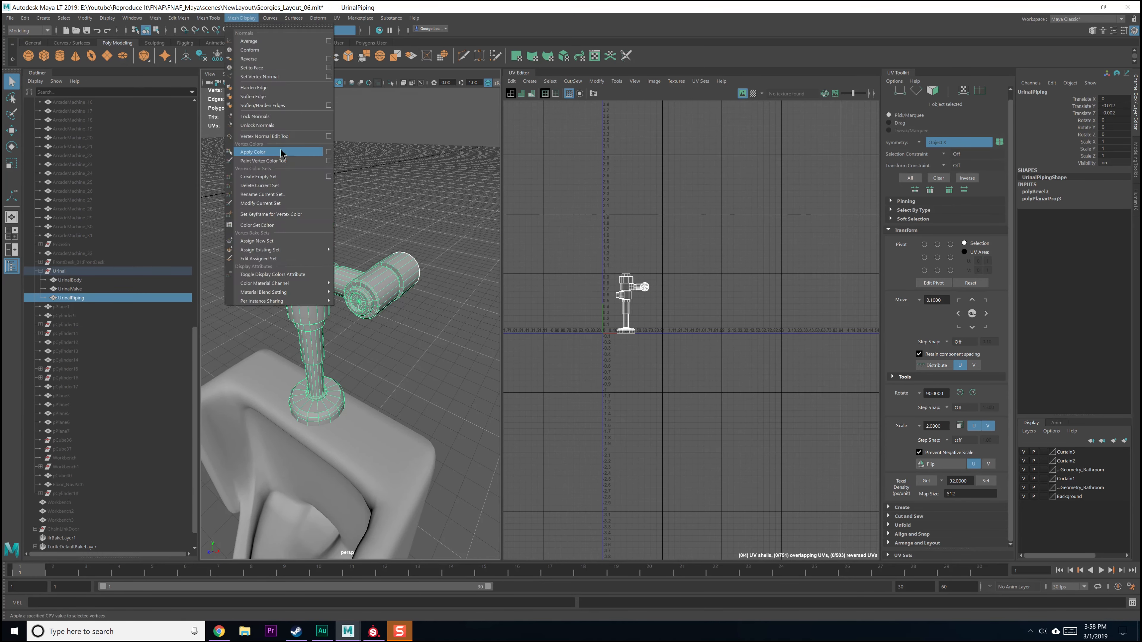
{"action": "left_click", "coordinate": [332, 111]}
{"action": "left_click", "coordinate": [234, 238]}
{"action": "left_click", "coordinate": [390, 354]}
{"action": "left_click", "coordinate": [292, 239]}
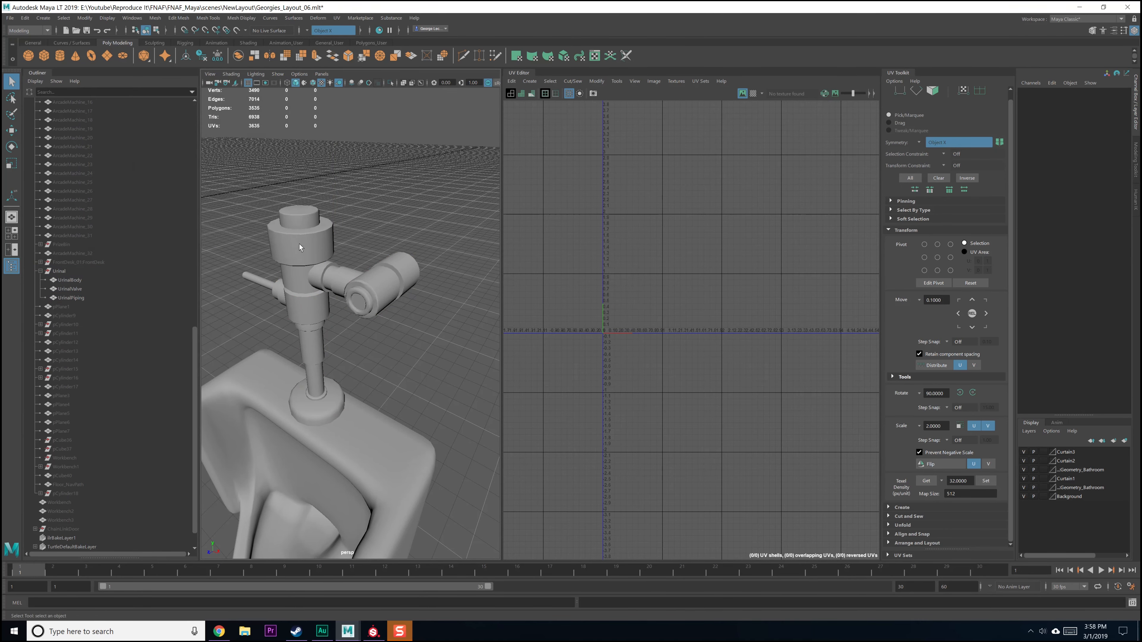
{"action": "scroll", "coordinate": [321, 312], "scroll_direction": "up", "scroll_amount": 4}
{"action": "left_click", "coordinate": [379, 312]}
{"action": "left_click_drag", "start_coordinate": [379, 312], "coordinate": [362, 332], "text": "alt"}
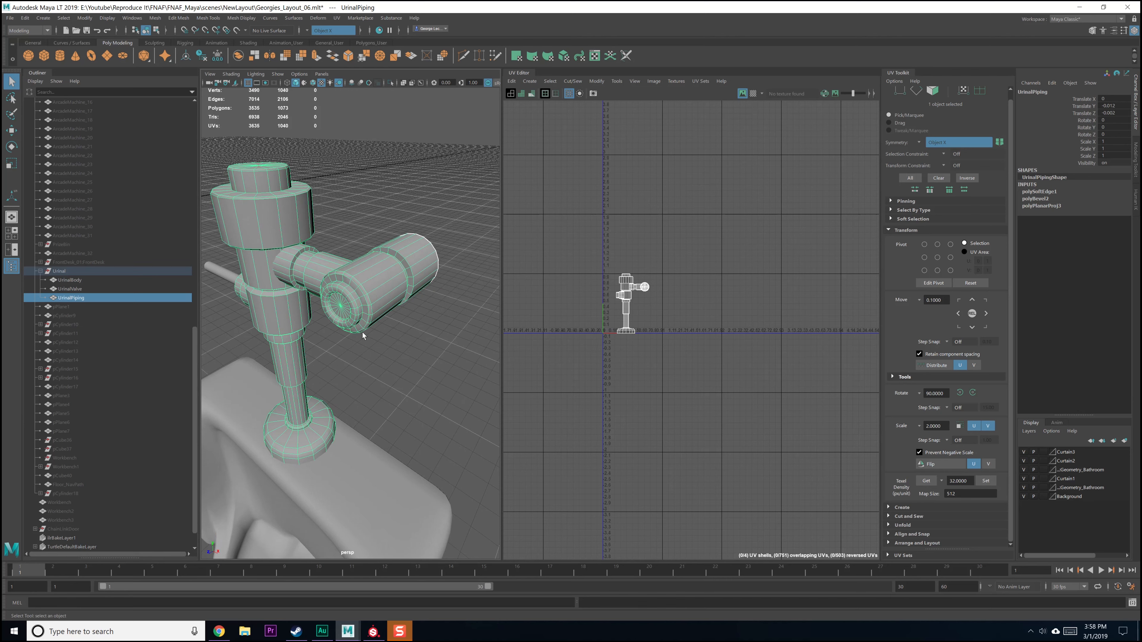
{"action": "scroll", "coordinate": [363, 332], "scroll_direction": "up", "scroll_amount": 5}
{"action": "left_click", "coordinate": [372, 370]}
{"action": "left_click", "coordinate": [383, 188]}
{"action": "key", "text": "f"}
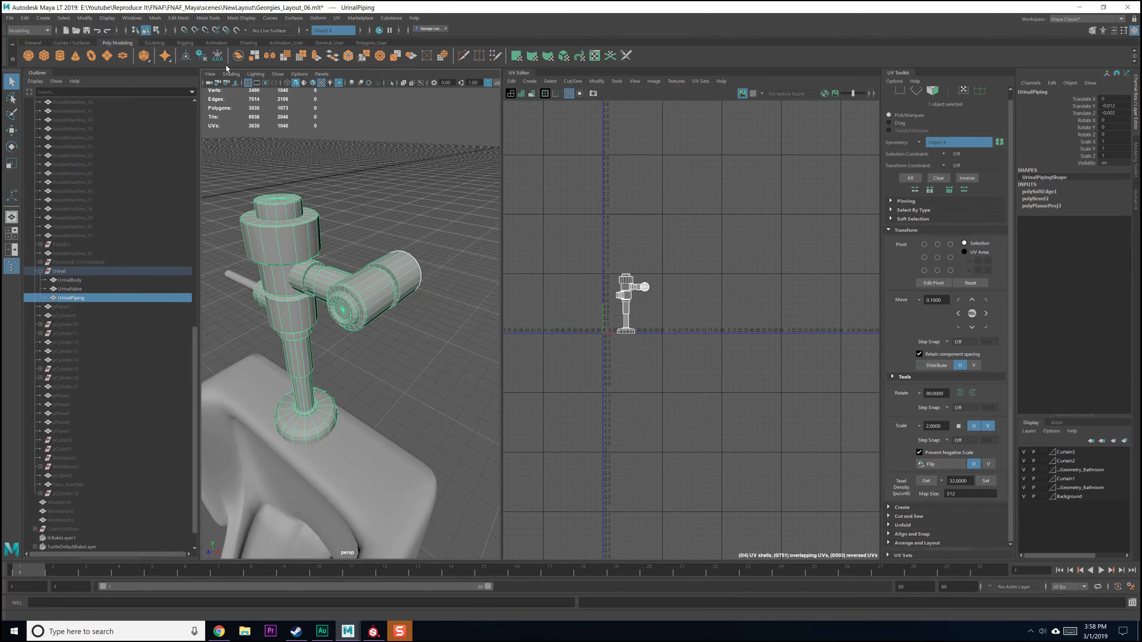
Step: Apply Soften/Harden Edges to the piping object with the angle set to 60 degrees
{"action": "left_click", "coordinate": [237, 18]}
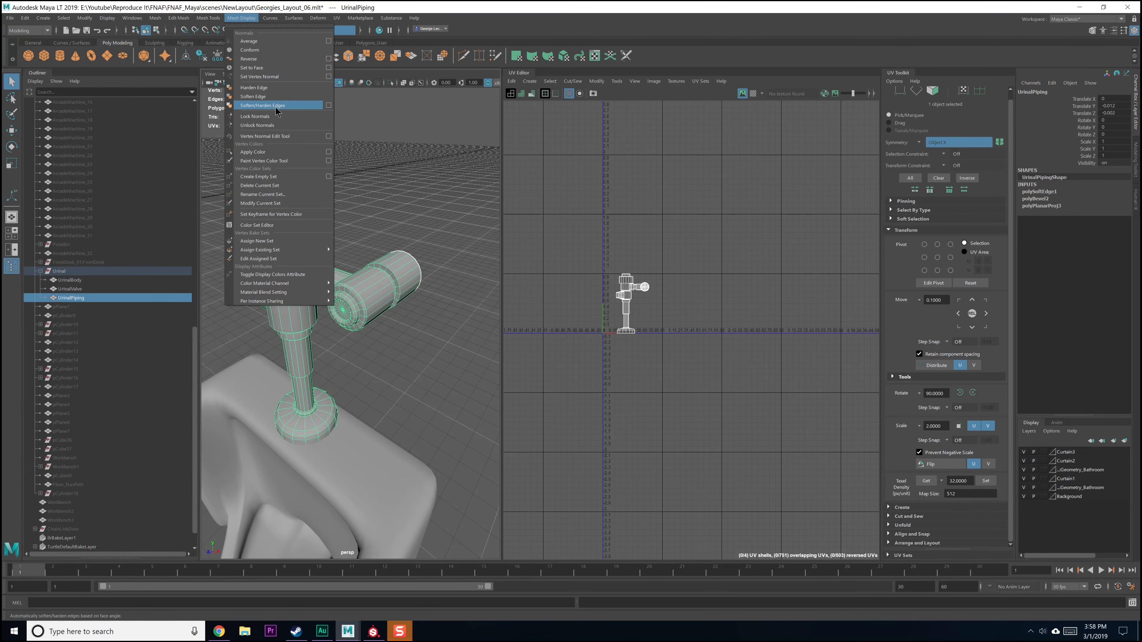
{"action": "left_click", "coordinate": [329, 107]}
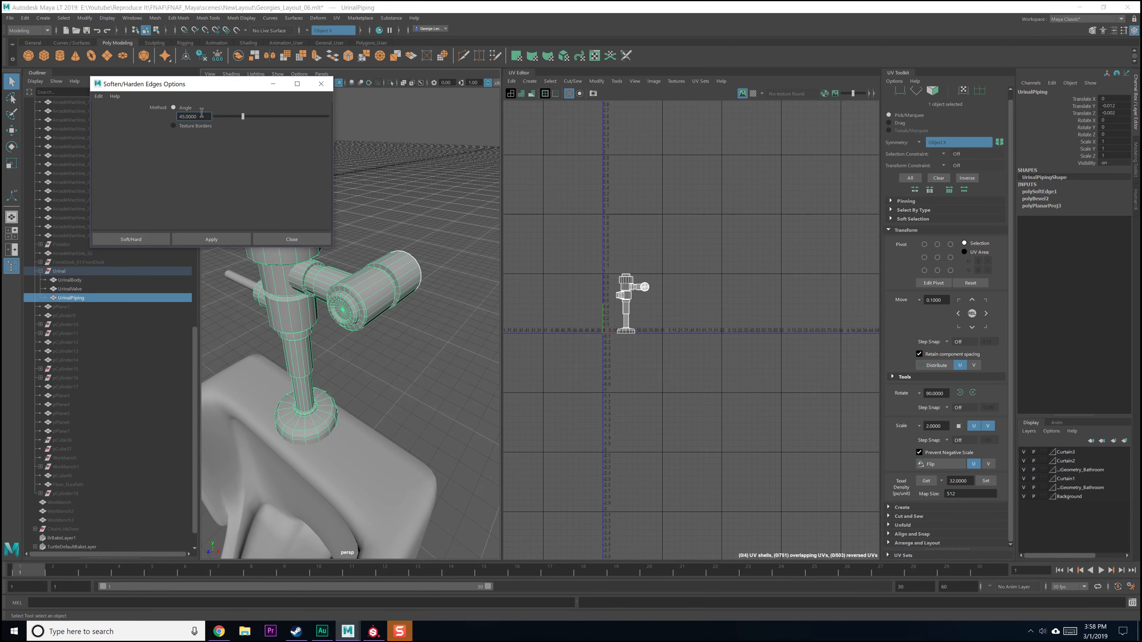
{"action": "type", "text": "60"}
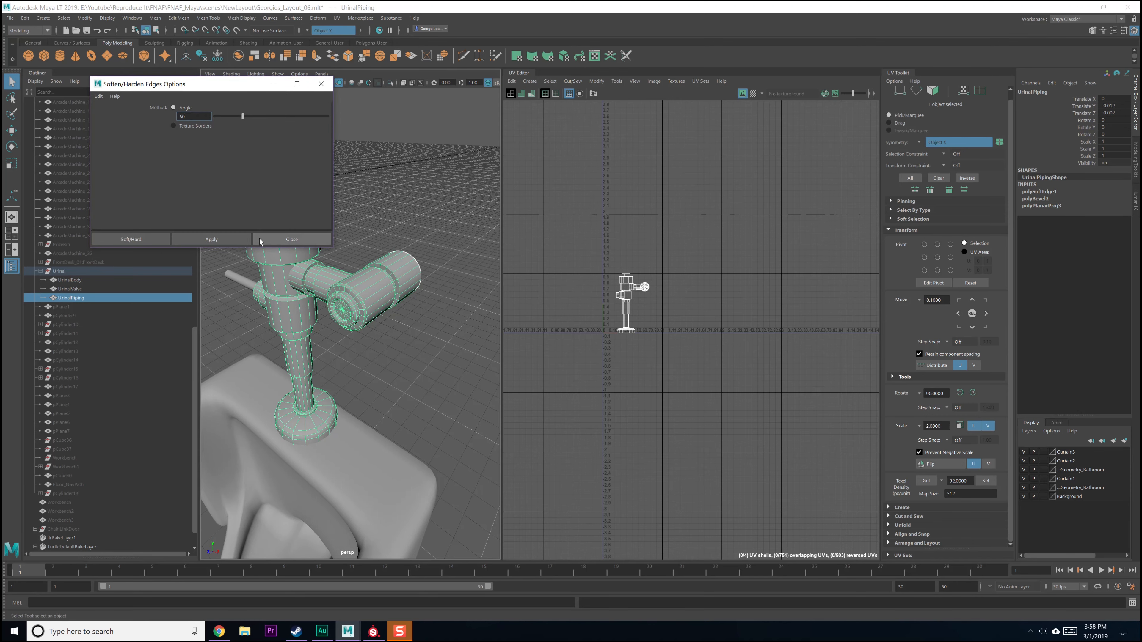
{"action": "left_click", "coordinate": [211, 240]}
{"action": "left_click", "coordinate": [384, 347]}
{"action": "left_click", "coordinate": [384, 298]}
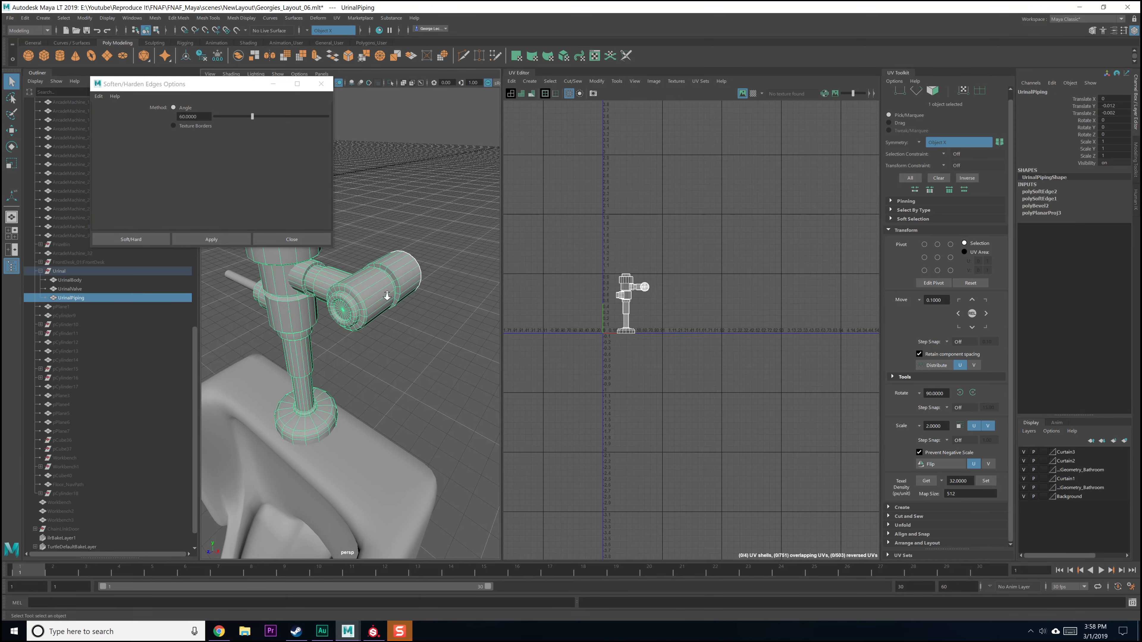
{"action": "scroll", "coordinate": [352, 266], "scroll_direction": "up", "scroll_amount": 5}
{"action": "left_click", "coordinate": [295, 239]}
Step: Cut the piping's UVs along the circular edge loops around the side pipe's front end and collar
{"action": "left_click_drag", "start_coordinate": [355, 261], "coordinate": [331, 266], "text": "alt"}
{"action": "right_click_drag", "start_coordinate": [421, 223], "coordinate": [420, 213]}
{"action": "left_click", "coordinate": [420, 214]}
{"action": "double_click", "coordinate": [416, 211], "text": "shift"}
{"action": "left_click_drag", "start_coordinate": [412, 216], "coordinate": [434, 247], "text": "alt"}
{"action": "scroll", "coordinate": [329, 266], "scroll_direction": "down", "scroll_amount": 3}
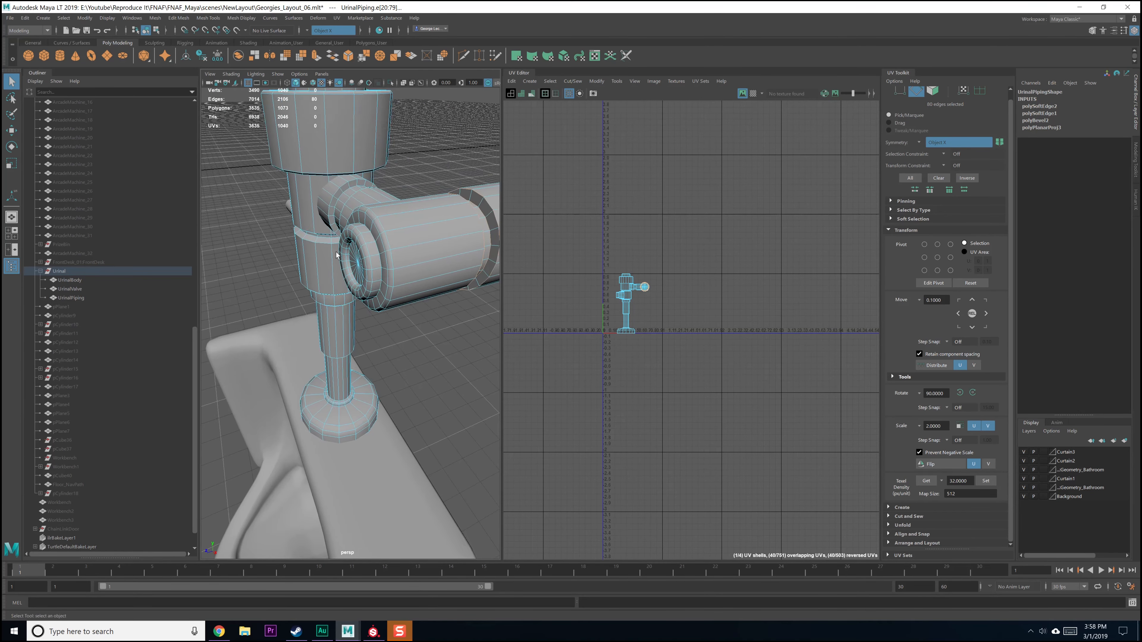
{"action": "scroll", "coordinate": [343, 259], "scroll_direction": "up", "scroll_amount": 3}
{"action": "left_click_drag", "start_coordinate": [343, 259], "coordinate": [379, 231], "text": "alt"}
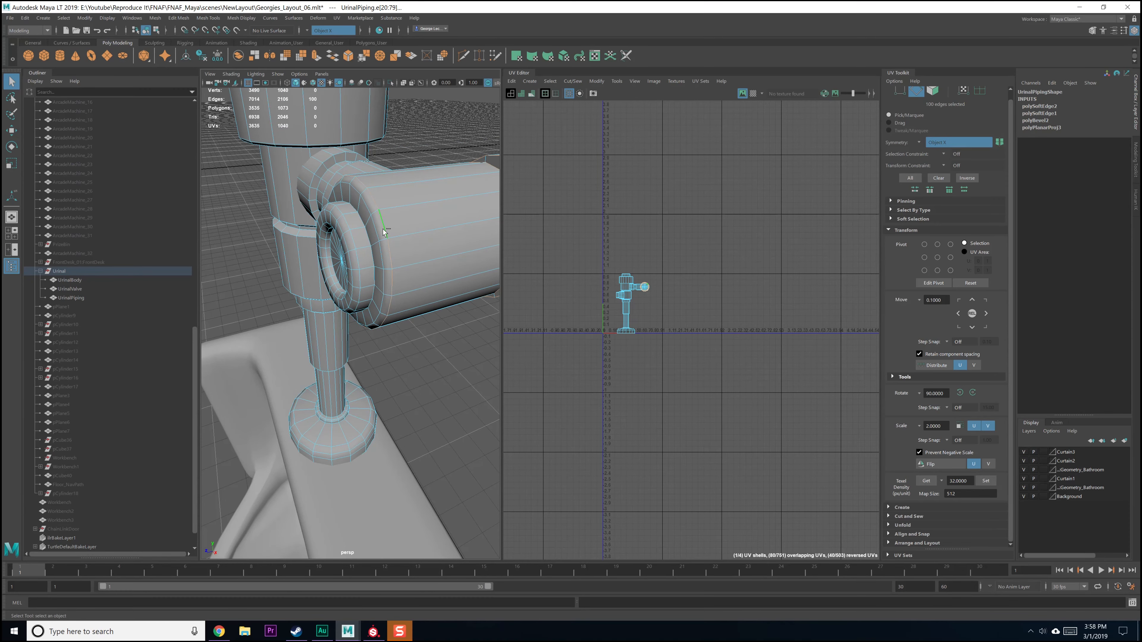
{"action": "middle_click_drag", "start_coordinate": [386, 270], "coordinate": [387, 267], "text": "alt"}
{"action": "middle_click_drag", "start_coordinate": [733, 293], "coordinate": [734, 298], "text": "alt"}
{"action": "right_click_drag", "start_coordinate": [734, 298], "coordinate": [716, 307], "text": "shift"}
Step: Select the side pipe's overlapping circular UV shells and move them clear of the main piping shells
{"action": "left_click_drag", "start_coordinate": [426, 274], "coordinate": [426, 252], "text": "alt"}
{"action": "right_click", "coordinate": [426, 252], "text": "shift"}
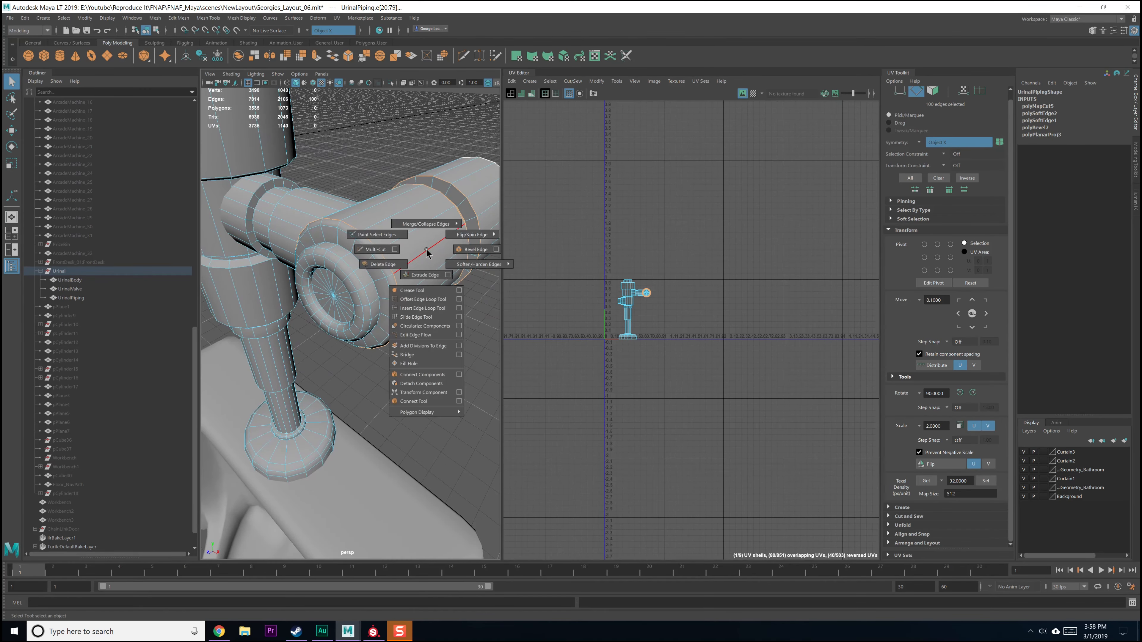
{"action": "right_click_drag", "start_coordinate": [672, 301], "coordinate": [659, 280]}
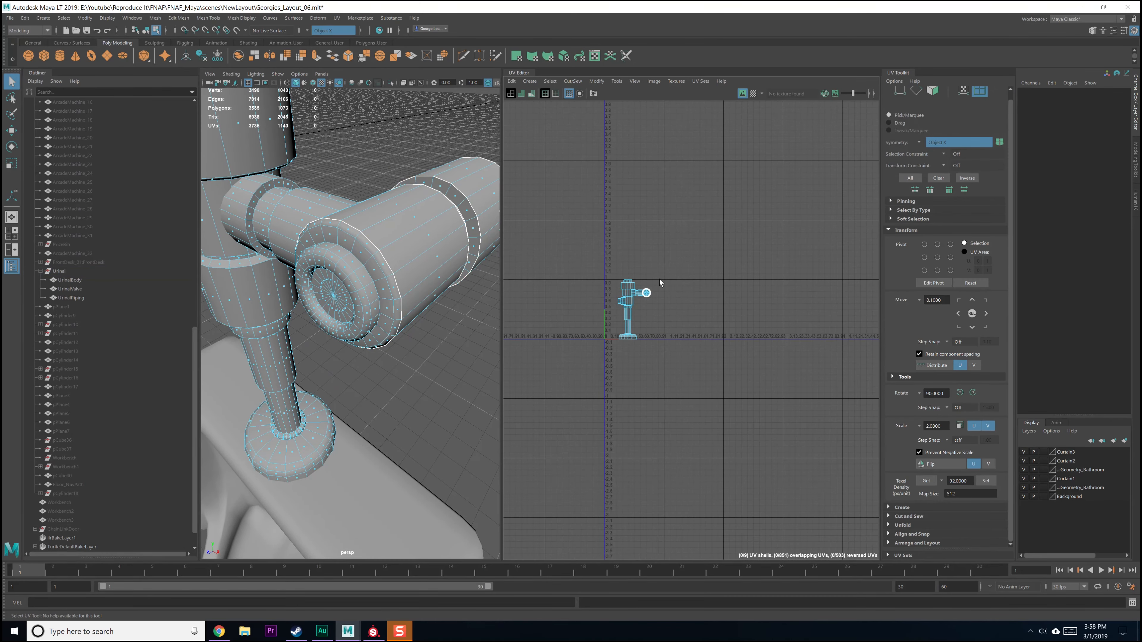
{"action": "left_click_drag", "start_coordinate": [650, 304], "coordinate": [709, 293]}
{"action": "key", "text": "w"}
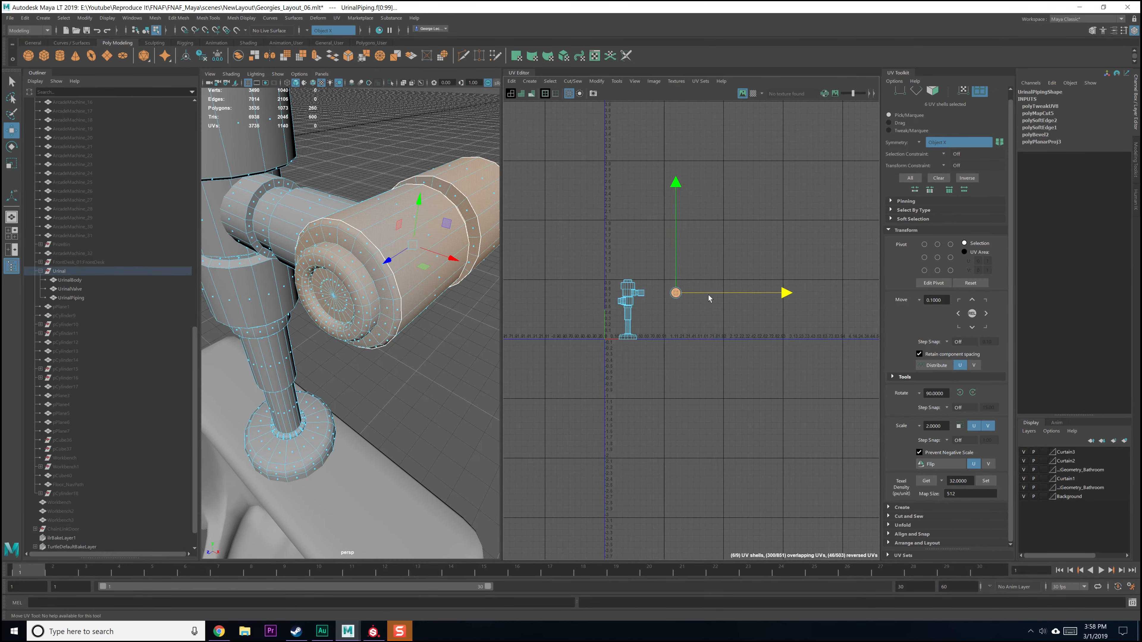
{"action": "scroll", "coordinate": [683, 310], "scroll_direction": "up", "scroll_amount": 2}
{"action": "scroll", "coordinate": [683, 310], "scroll_direction": "up", "scroll_amount": 2}
Step: Spread the side pipe's stacked circular UV shells apart so that none of the six overlap
{"action": "left_click", "coordinate": [670, 276]}
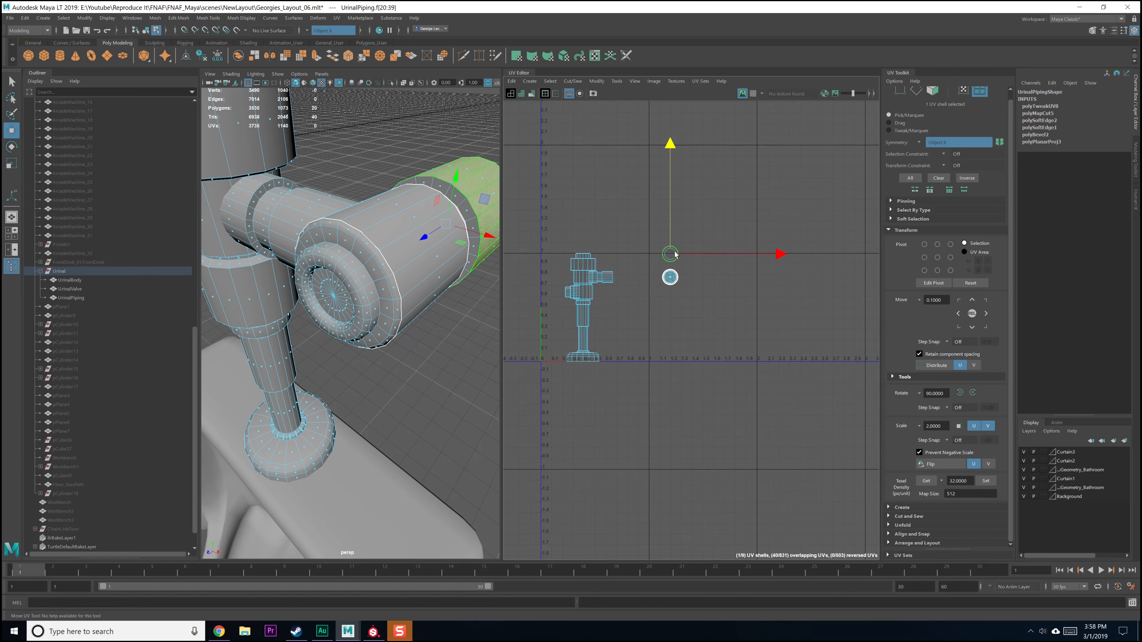
{"action": "mouse_move", "coordinate": [671, 276]}
{"action": "left_mouse_down"}
{"action": "mouse_move", "coordinate": [689, 260]}
{"action": "mouse_move", "coordinate": [681, 277]}
{"action": "mouse_move", "coordinate": [653, 270]}
{"action": "mouse_move", "coordinate": [672, 291]}
{"action": "left_mouse_up"}
{"action": "left_click", "coordinate": [672, 277]}
{"action": "left_click", "coordinate": [671, 281]}
{"action": "left_click", "coordinate": [670, 281]}
{"action": "left_click", "coordinate": [671, 285]}
{"action": "left_click", "coordinate": [671, 310]}
{"action": "scroll", "coordinate": [675, 300], "scroll_direction": "up", "scroll_amount": 3}
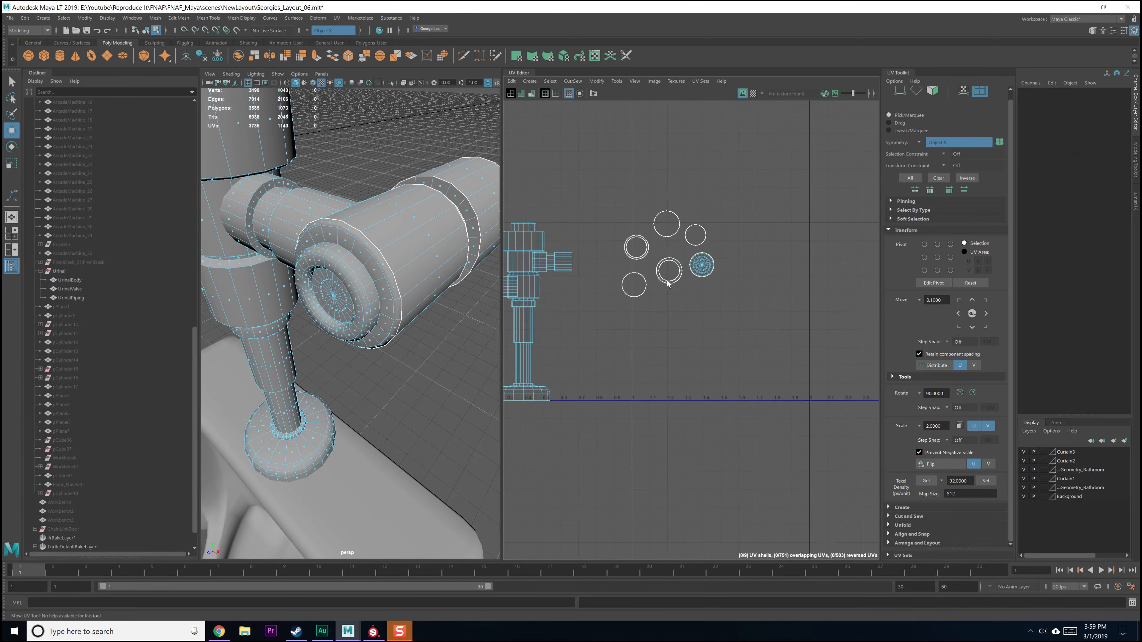
Step: Unfold all six circular UV shells of the side pipe and clear the selection
{"action": "left_click_drag", "start_coordinate": [609, 199], "coordinate": [730, 349]}
{"action": "right_click_drag", "start_coordinate": [719, 263], "coordinate": [665, 352], "text": "shift"}
{"action": "scroll", "coordinate": [682, 258], "scroll_direction": "up", "scroll_amount": 4}
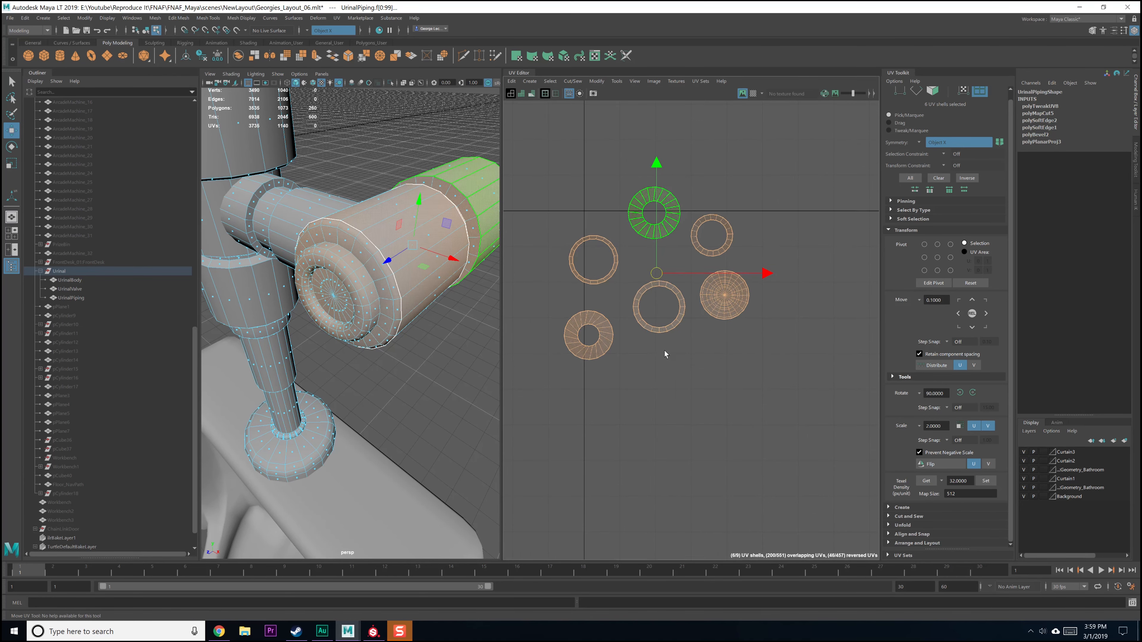
{"action": "left_click", "coordinate": [687, 381]}
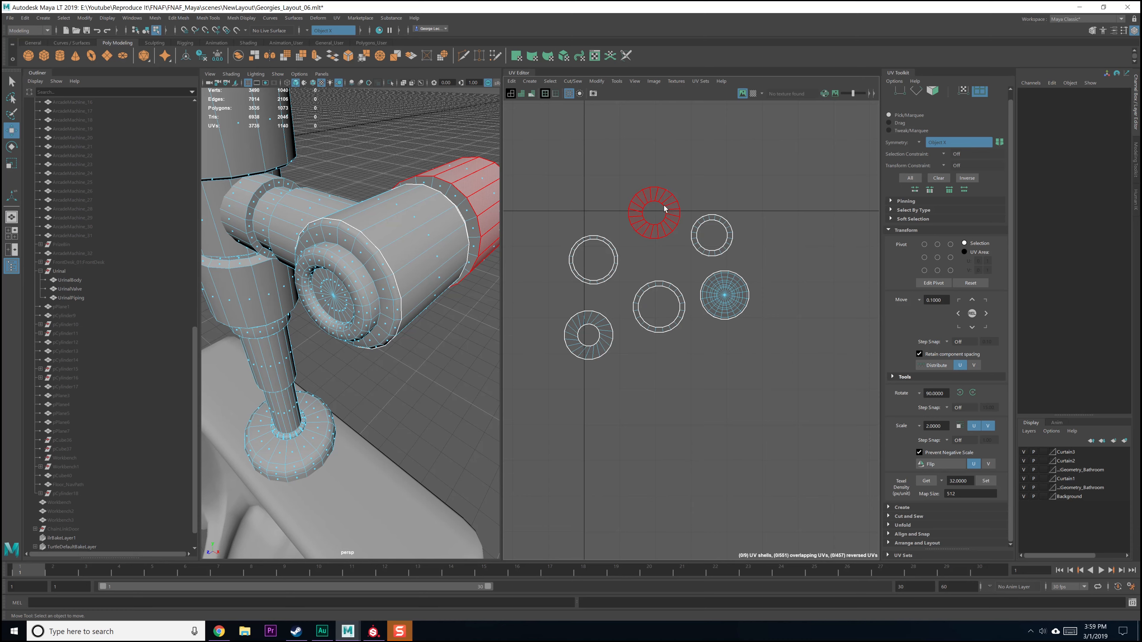
Step: Cut a lengthwise UV seam along one edge of each of the side pipe's two cylindrical sections
{"action": "right_click_drag", "start_coordinate": [661, 210], "coordinate": [665, 185]}
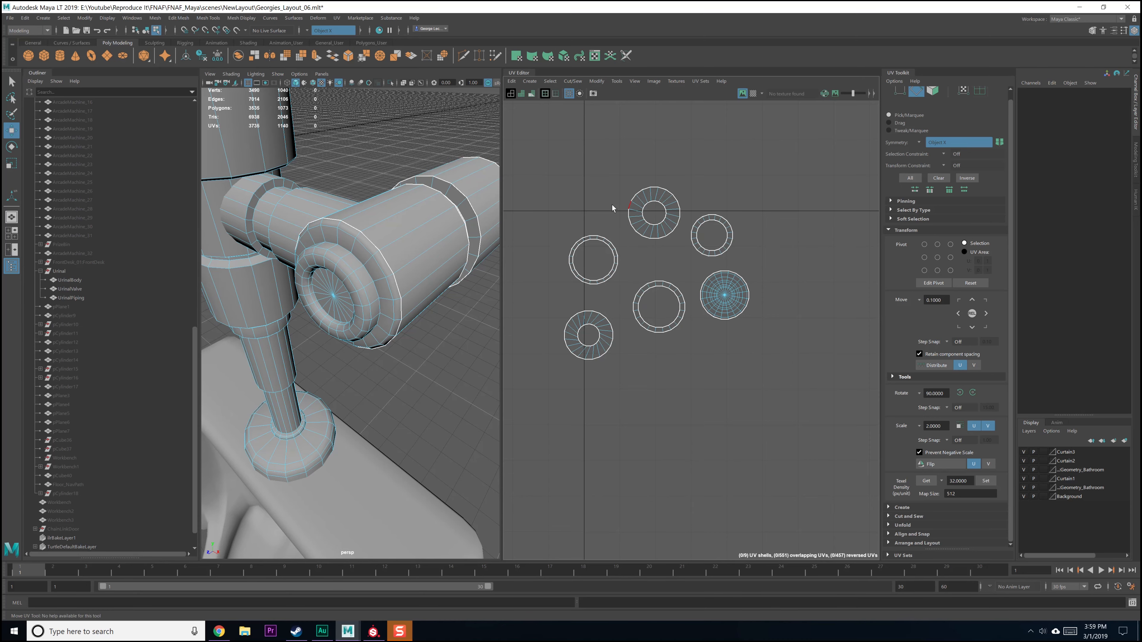
{"action": "left_click_drag", "start_coordinate": [454, 281], "coordinate": [418, 224], "text": "alt"}
{"action": "scroll", "coordinate": [401, 284], "scroll_direction": "up", "scroll_amount": 5}
{"action": "scroll", "coordinate": [406, 282], "scroll_direction": "down", "scroll_amount": 8}
{"action": "left_click_drag", "start_coordinate": [391, 321], "coordinate": [429, 280], "text": "alt"}
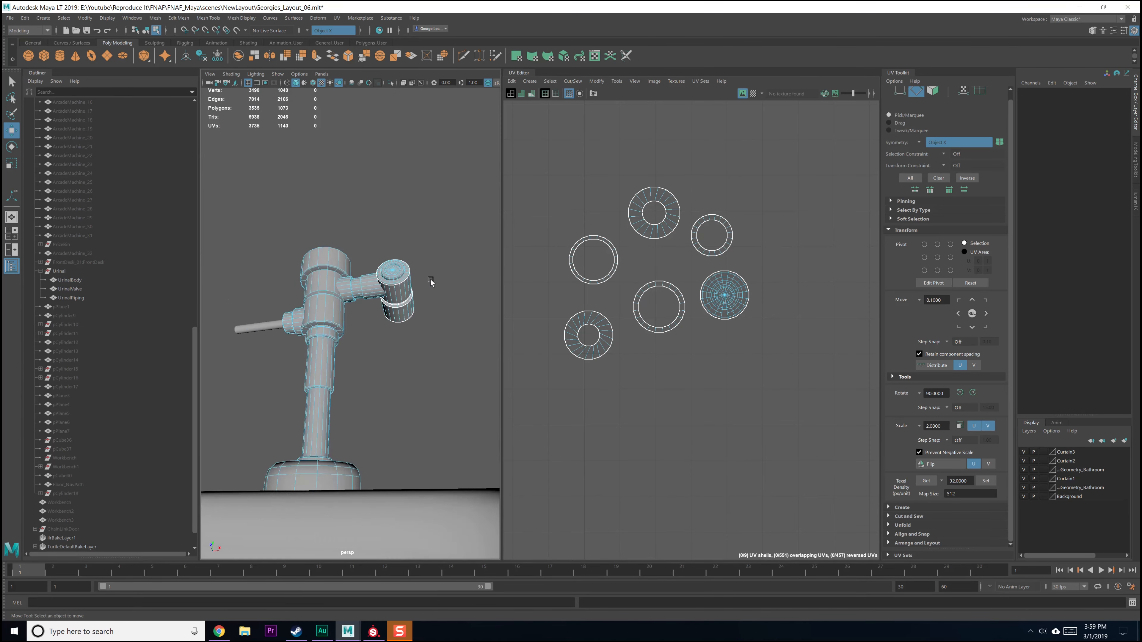
{"action": "scroll", "coordinate": [429, 280], "scroll_direction": "up", "scroll_amount": 4}
{"action": "middle_click_drag", "start_coordinate": [430, 281], "coordinate": [412, 288], "text": "alt"}
{"action": "left_click_drag", "start_coordinate": [412, 287], "coordinate": [387, 299], "text": "alt"}
{"action": "scroll", "coordinate": [395, 302], "scroll_direction": "up", "scroll_amount": 5}
{"action": "key", "text": "q"}
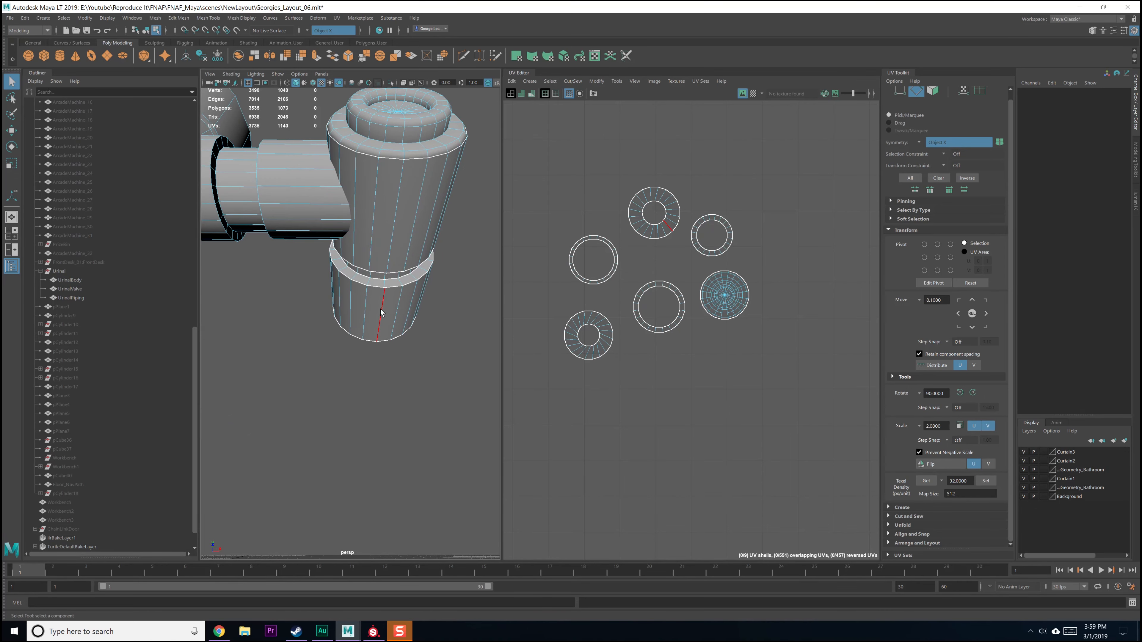
{"action": "right_click_drag", "start_coordinate": [380, 308], "coordinate": [383, 291]}
{"action": "left_click", "coordinate": [389, 308]}
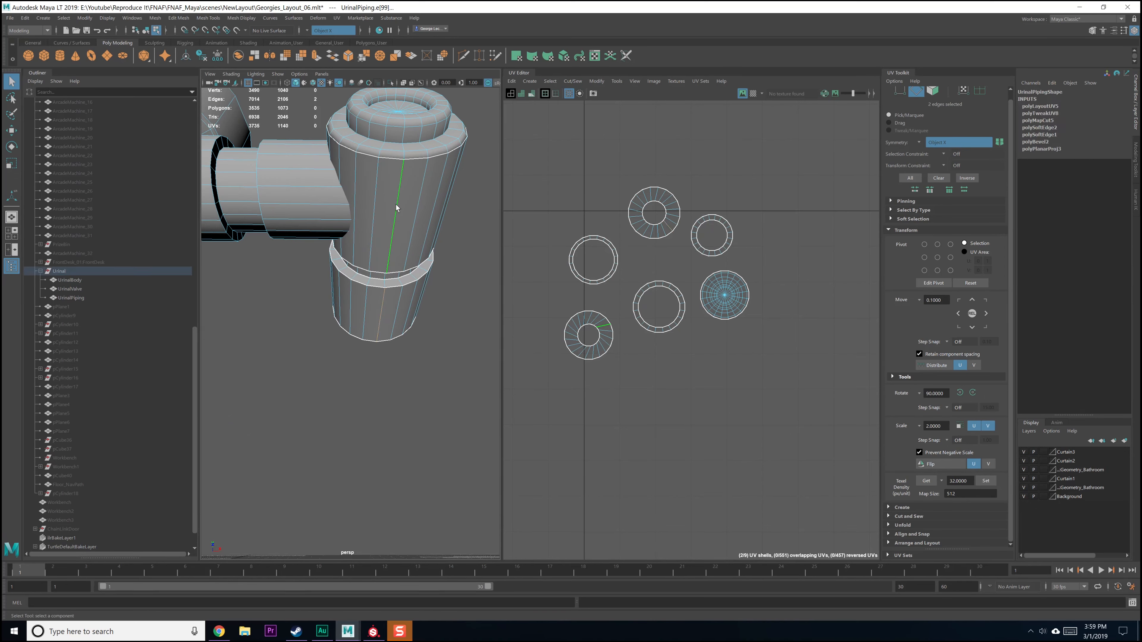
{"action": "mouse_move", "coordinate": [648, 261]}
{"action": "right_mouse_down", "text": "shift"}
{"action": "mouse_move", "coordinate": [639, 273]}
{"action": "mouse_move", "coordinate": [632, 255]}
{"action": "right_mouse_up", "text": "shift"}
Step: Unfold the side pipe's two cut cylindrical shells into strips and straighten them with Orient Shells
{"action": "left_click", "coordinate": [643, 235]}
{"action": "left_click", "coordinate": [598, 326], "text": "shift"}
{"action": "right_click_drag", "start_coordinate": [600, 313], "coordinate": [491, 318], "text": "shift"}
{"action": "right_click_drag", "start_coordinate": [661, 254], "coordinate": [663, 257], "text": "shift"}
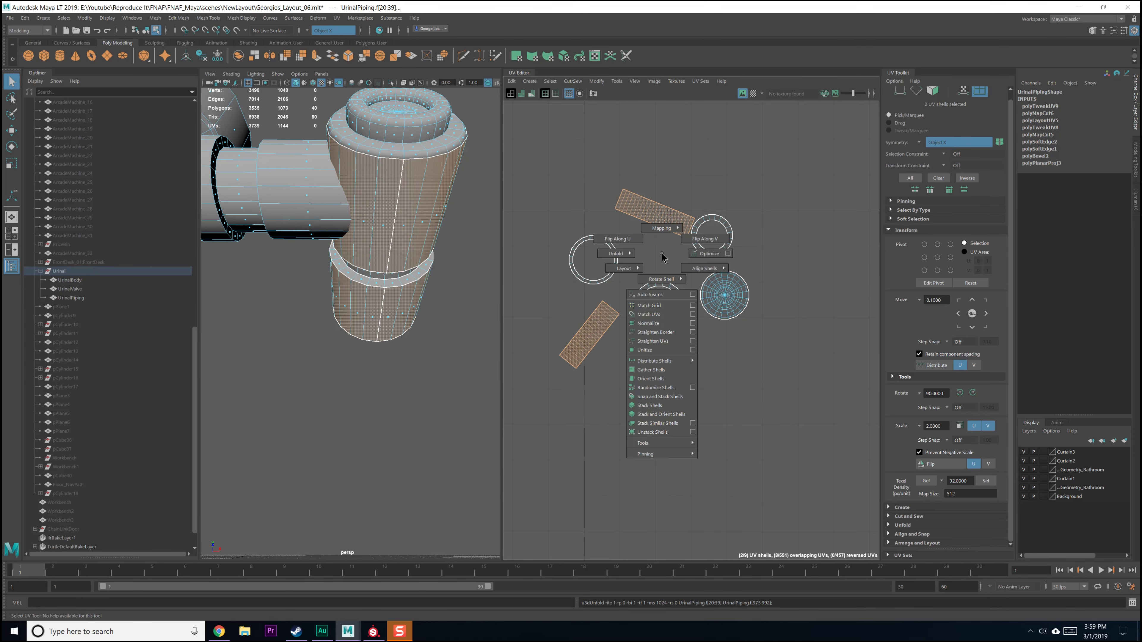
{"action": "right_click_drag", "start_coordinate": [660, 380], "coordinate": [661, 381], "text": "shift"}
{"action": "left_click", "coordinate": [701, 388]}
{"action": "left_click", "coordinate": [721, 302]}
{"action": "left_click", "coordinate": [639, 221]}
Step: Cut the connecting pipe's UVs along the circular edge loops at both ends of its narrow middle section
{"action": "scroll", "coordinate": [577, 279], "scroll_direction": "up", "scroll_amount": 1}
{"action": "middle_click_drag", "start_coordinate": [578, 278], "coordinate": [638, 303], "text": "alt"}
{"action": "scroll", "coordinate": [614, 307], "scroll_direction": "down", "scroll_amount": 5}
{"action": "scroll", "coordinate": [579, 308], "scroll_direction": "up", "scroll_amount": 1}
{"action": "left_click", "coordinate": [591, 302]}
{"action": "middle_click_drag", "start_coordinate": [387, 279], "coordinate": [474, 327], "text": "alt"}
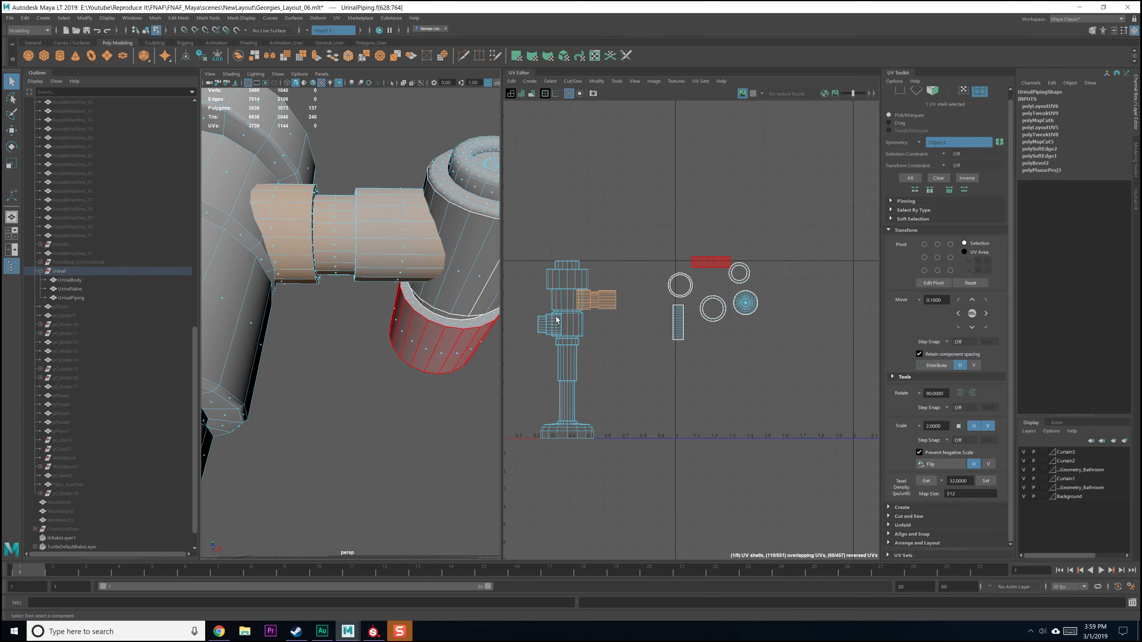
{"action": "scroll", "coordinate": [597, 326], "scroll_direction": "up", "scroll_amount": 7}
{"action": "left_click_drag", "start_coordinate": [360, 283], "coordinate": [434, 270], "text": "alt"}
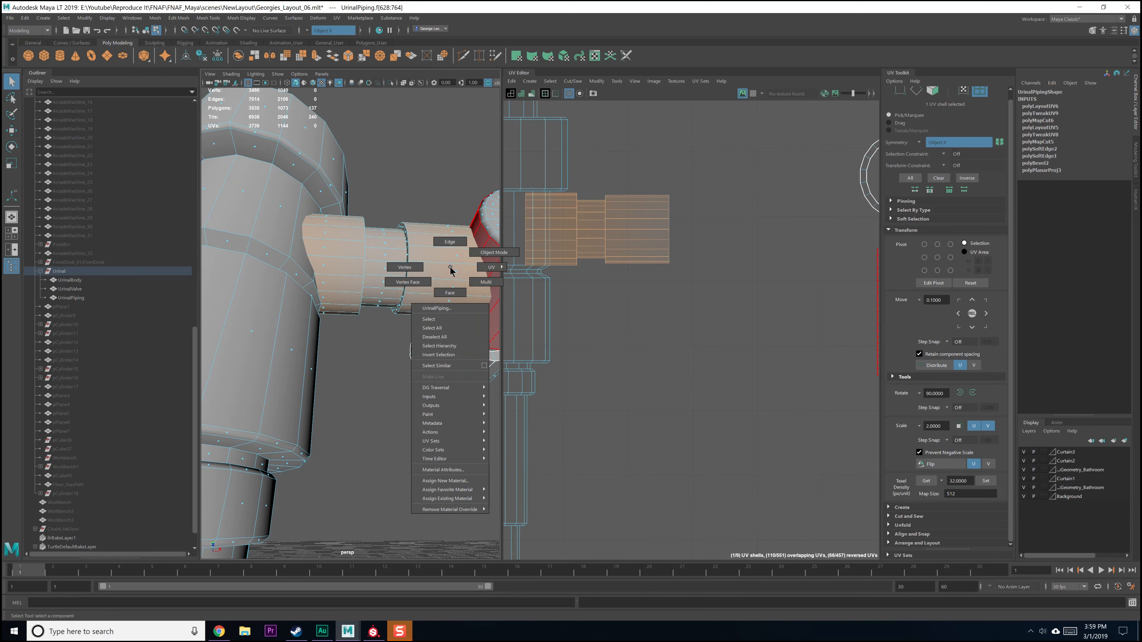
{"action": "right_click_drag", "start_coordinate": [450, 266], "coordinate": [447, 244]}
{"action": "left_click_drag", "start_coordinate": [412, 253], "coordinate": [344, 326], "text": "alt"}
{"action": "double_click", "coordinate": [437, 278]}
{"action": "double_click", "coordinate": [433, 281], "text": "shift"}
{"action": "middle_click_drag", "start_coordinate": [613, 290], "coordinate": [620, 304], "text": "alt"}
{"action": "right_click_drag", "start_coordinate": [620, 302], "coordinate": [594, 317], "text": "shift"}
{"action": "middle_click_drag", "start_coordinate": [599, 292], "coordinate": [594, 313], "text": "alt"}
Step: Unfold the connecting pipe's narrow section and the wider section beside the side pipe, and move both shells away from the main piping
{"action": "right_click", "coordinate": [631, 336]}
{"action": "right_click_drag", "start_coordinate": [630, 336], "coordinate": [598, 322]}
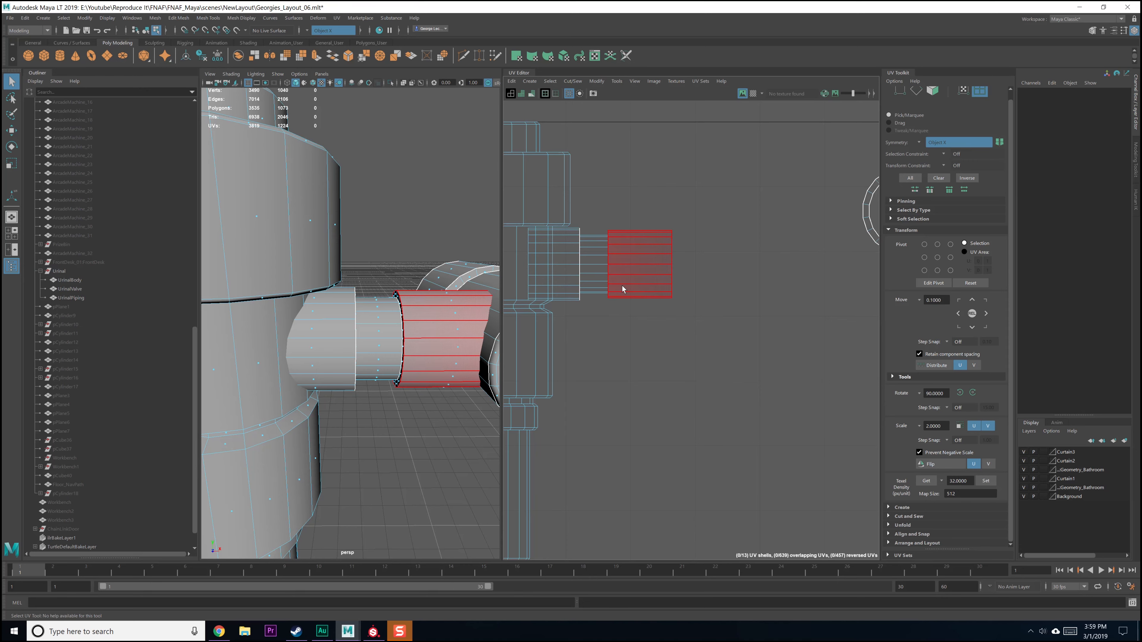
{"action": "left_click", "coordinate": [622, 287]}
{"action": "left_click", "coordinate": [597, 281], "text": "shift"}
{"action": "right_click_drag", "start_coordinate": [647, 258], "coordinate": [567, 258], "text": "shift"}
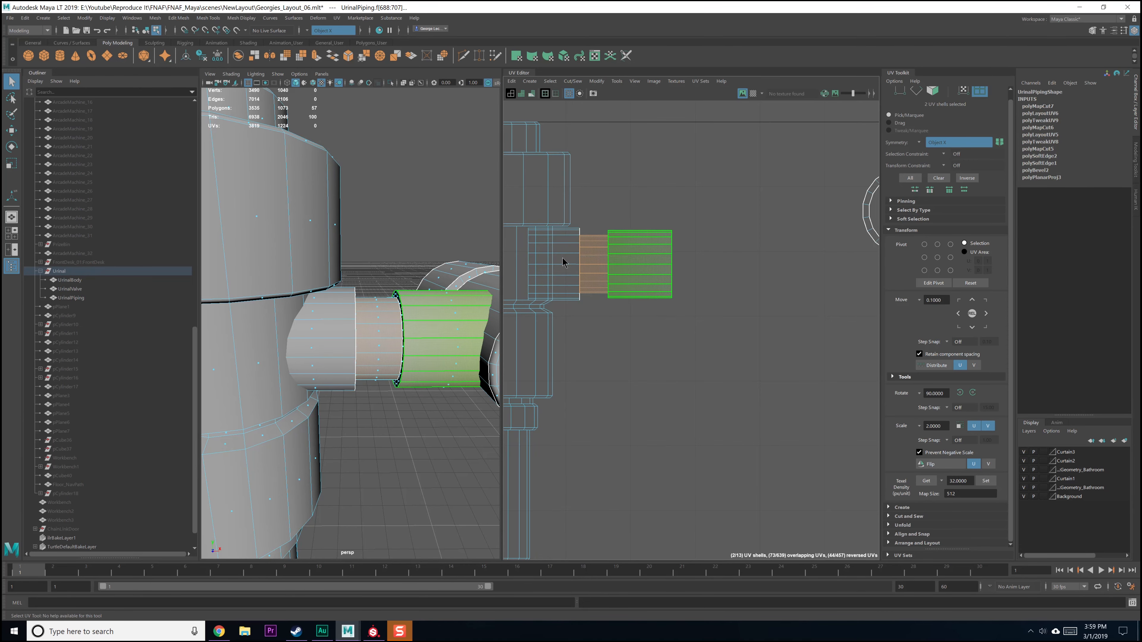
{"action": "key", "text": "w"}
{"action": "left_click_drag", "start_coordinate": [610, 265], "coordinate": [716, 266]}
Step: Switch to face selection and pick the triangular cap faces hidden at the inner end of the connecting pipe's wider section
{"action": "left_click_drag", "start_coordinate": [462, 338], "coordinate": [406, 325], "text": "alt"}
{"action": "scroll", "coordinate": [403, 326], "scroll_direction": "up", "scroll_amount": 5}
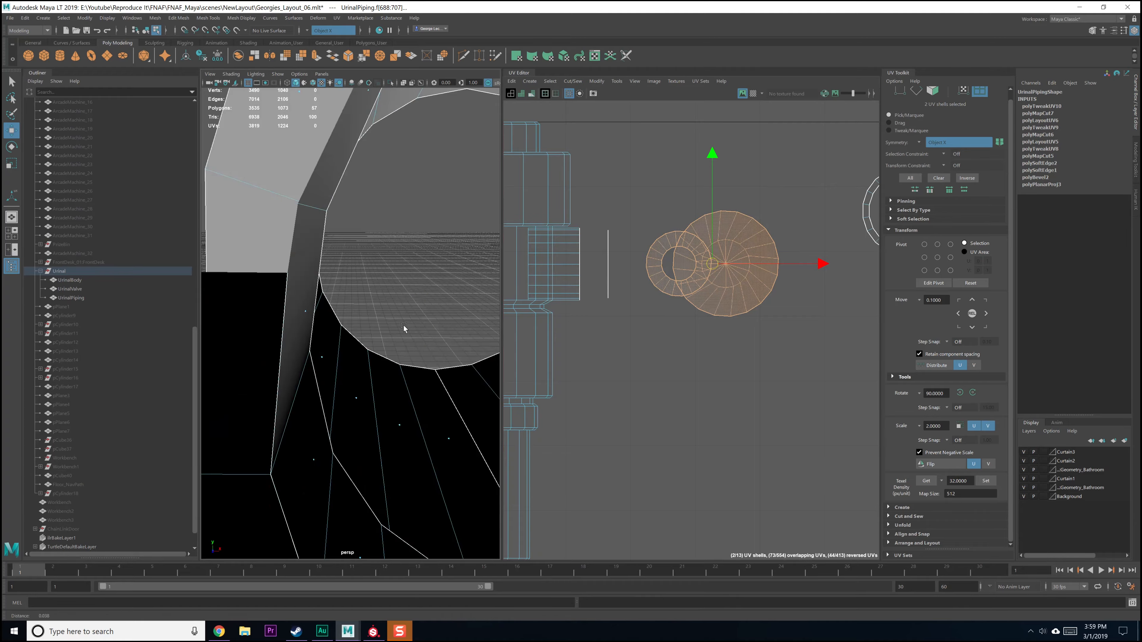
{"action": "scroll", "coordinate": [403, 327], "scroll_direction": "down", "scroll_amount": 6}
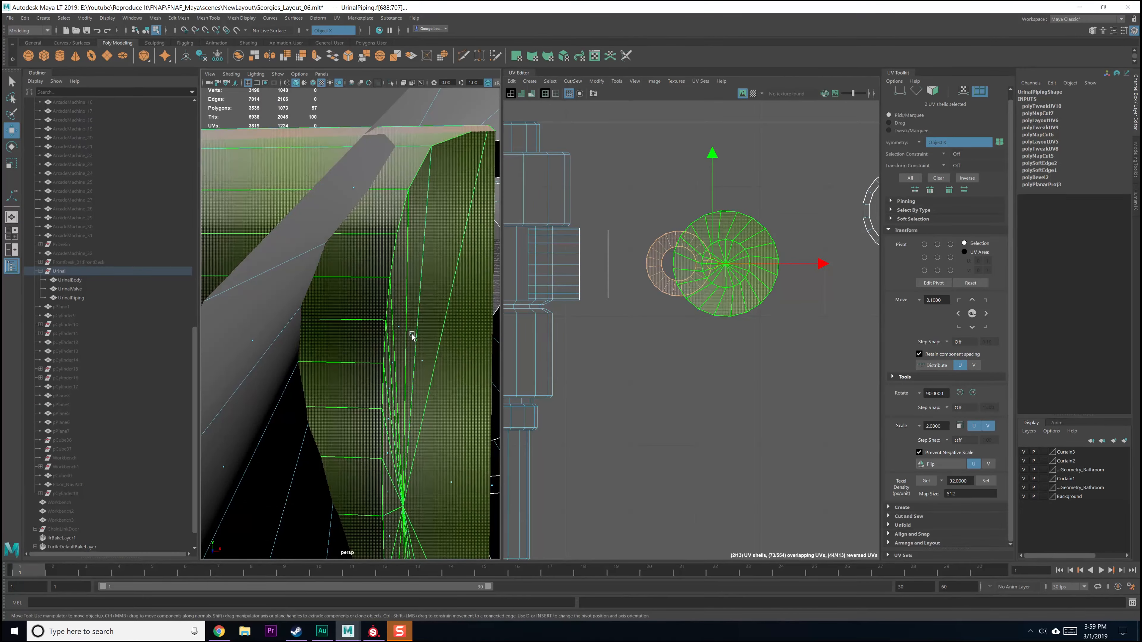
{"action": "right_click_drag", "start_coordinate": [411, 334], "coordinate": [412, 359]}
{"action": "left_click", "coordinate": [416, 345]}
{"action": "left_click", "coordinate": [422, 359], "text": "shift"}
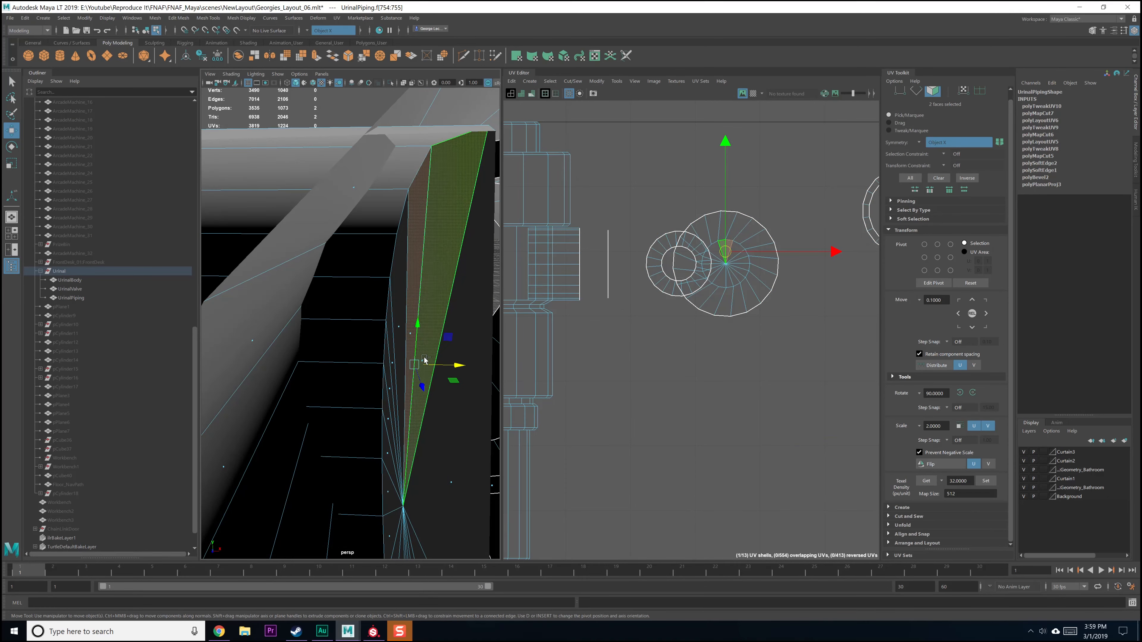
{"action": "left_click", "coordinate": [400, 330], "text": "shift"}
{"action": "left_click", "coordinate": [395, 405], "text": "shift"}
{"action": "left_click", "coordinate": [396, 408], "text": "shift"}
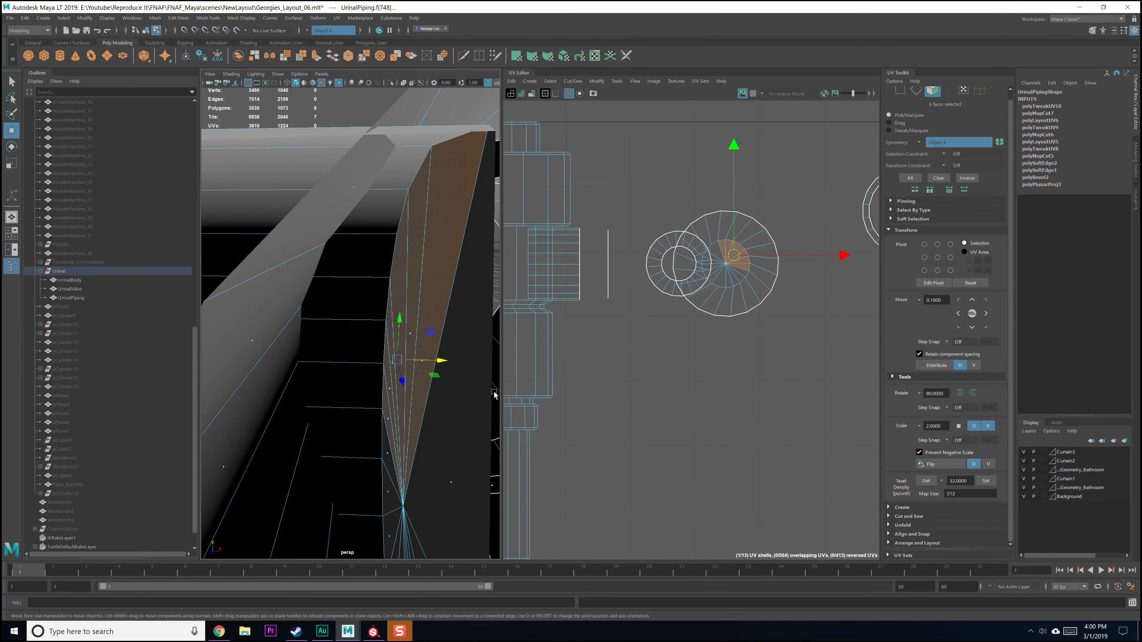
Step: Set the selection constraint to Angle with a value of 1 and delete the hidden cap faces inside the connecting pipe
{"action": "left_click", "coordinate": [1092, 31]}
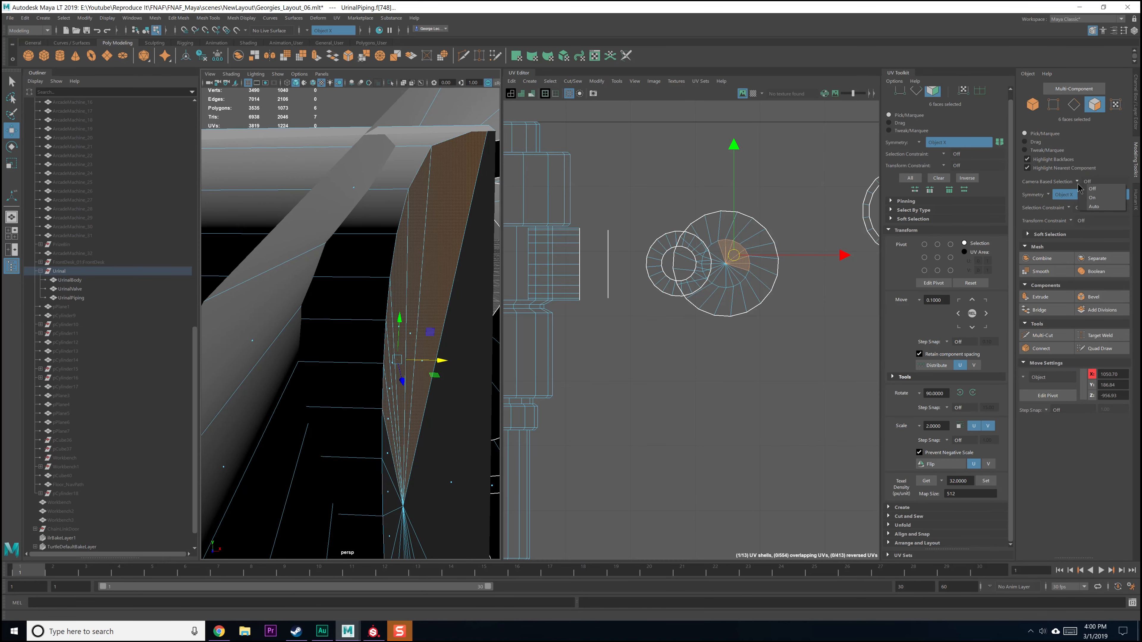
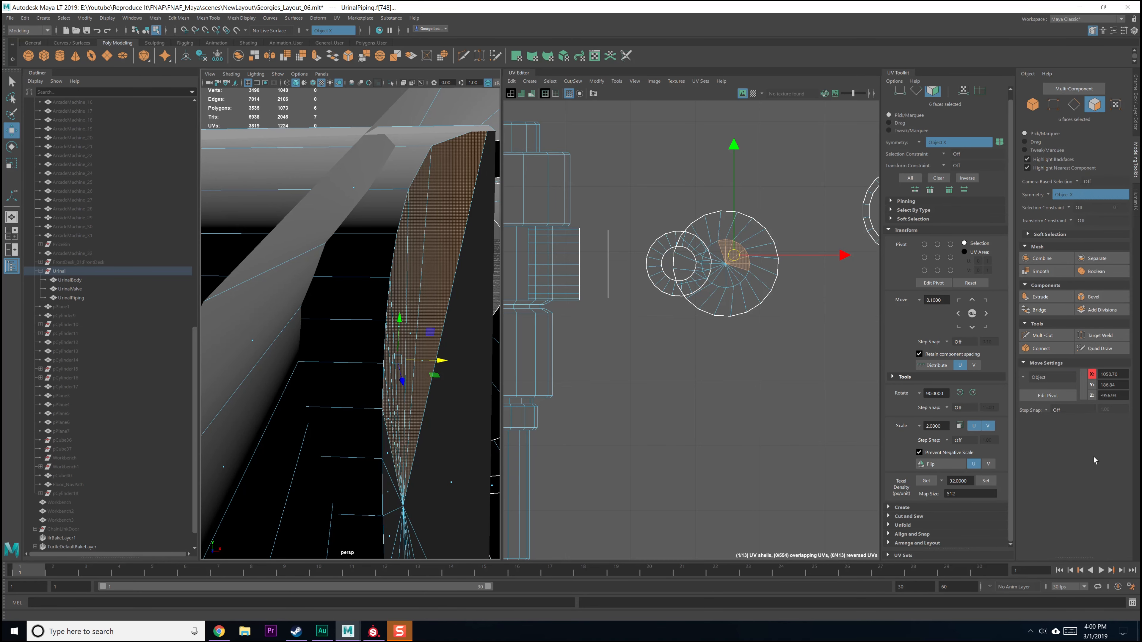
{"action": "left_click", "coordinate": [1067, 211]}
{"action": "left_click", "coordinate": [1086, 225]}
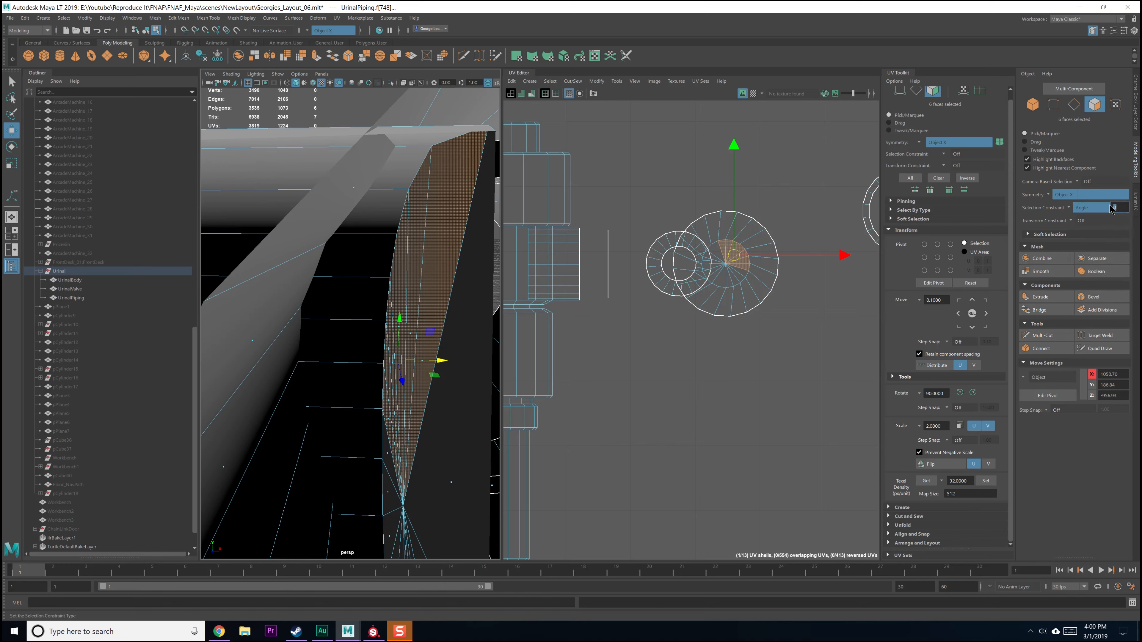
{"action": "type", "text": "1"}
{"action": "key", "text": "Return"}
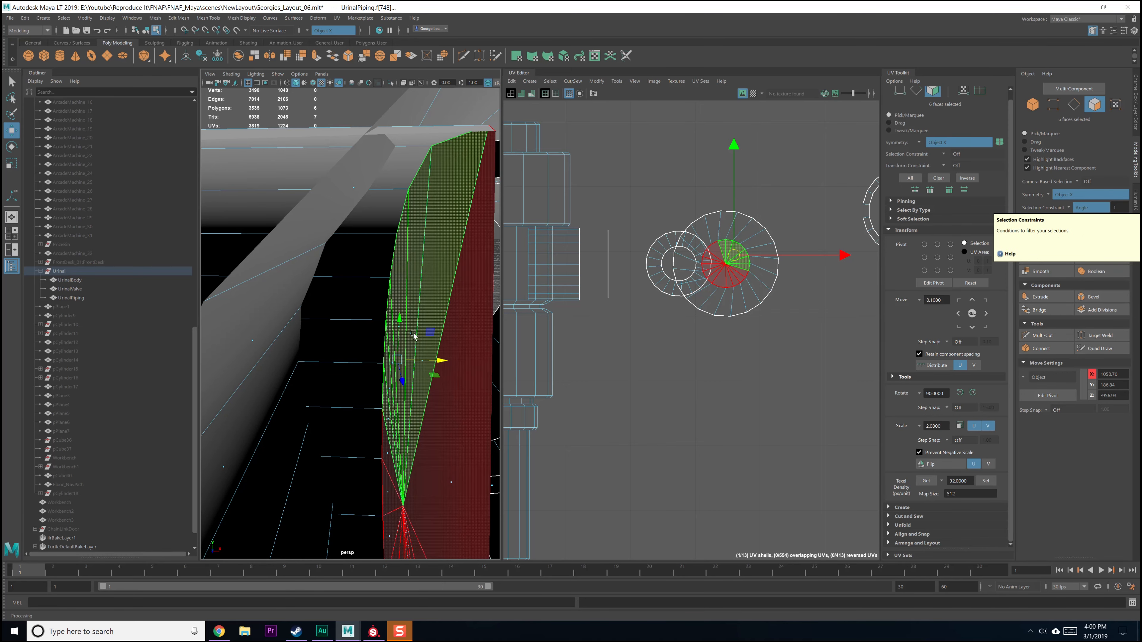
{"action": "left_click", "coordinate": [414, 335]}
{"action": "key", "text": "Delete"}
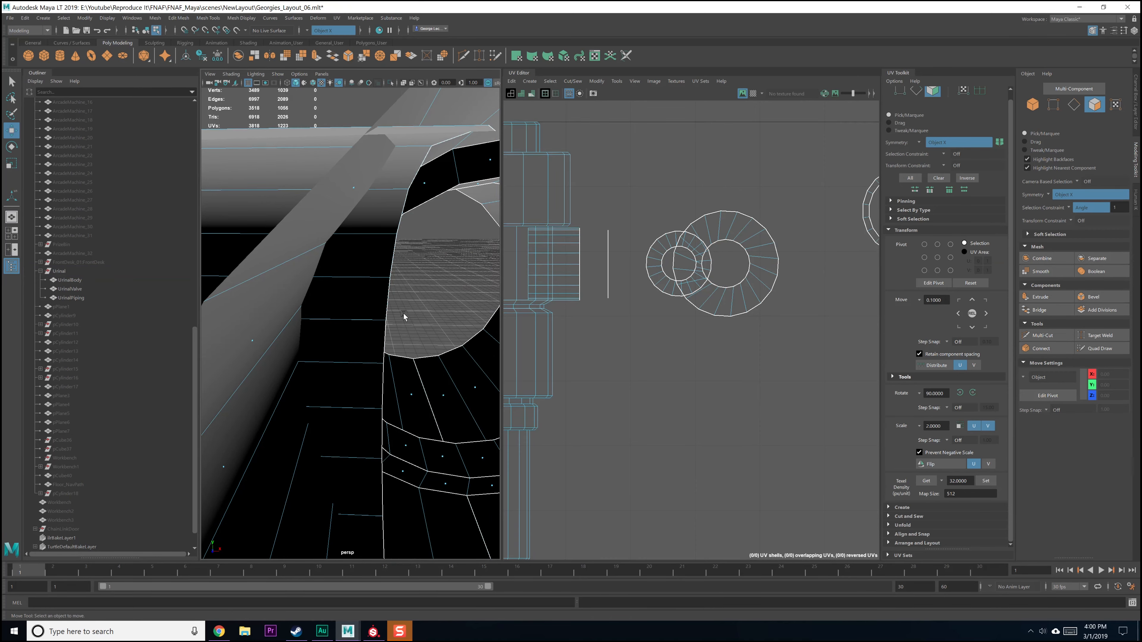
Step: Frame the piping and save the scene
{"action": "key", "text": "f"}
{"action": "mouse_move", "coordinate": [402, 312]}
{"action": "left_mouse_down", "text": "alt"}
{"action": "mouse_move", "coordinate": [414, 321]}
{"action": "mouse_move", "coordinate": [401, 319]}
{"action": "left_mouse_up", "text": "alt"}
{"action": "key", "text": "ctrl+s"}
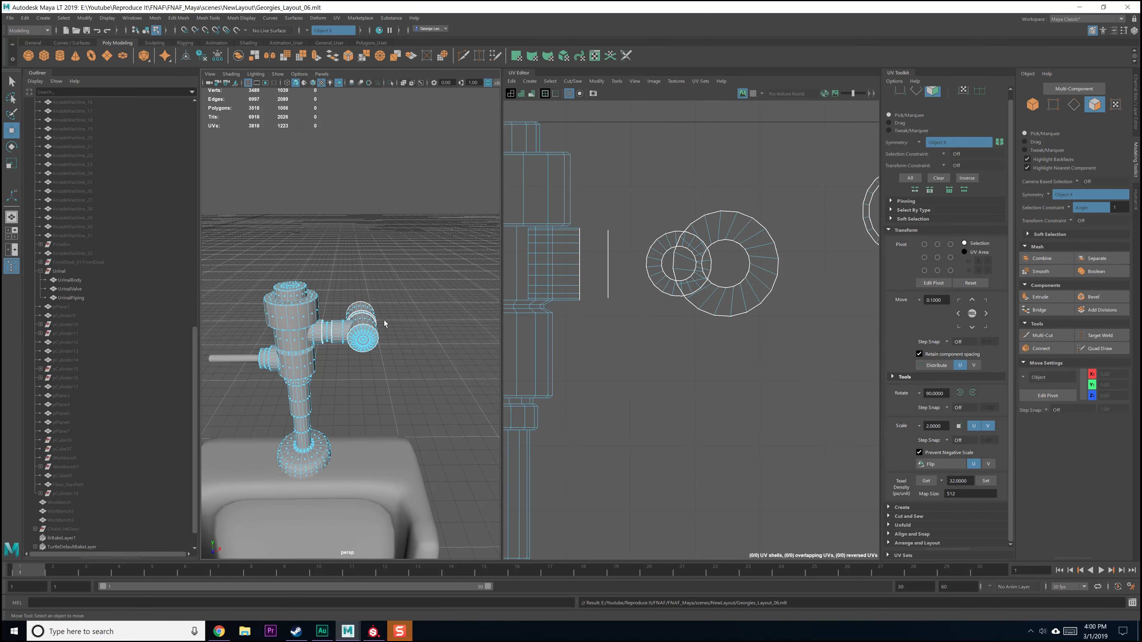
Step: Try to unfold the flat, line-like ring shell of the connecting pipe
{"action": "right_click_drag", "start_coordinate": [385, 321], "coordinate": [477, 317], "text": "alt"}
{"action": "left_click", "coordinate": [608, 252]}
{"action": "right_click_drag", "start_coordinate": [624, 260], "coordinate": [545, 263], "text": "shift"}
{"action": "middle_click_drag", "start_coordinate": [612, 272], "coordinate": [653, 318], "text": "alt"}
{"action": "scroll", "coordinate": [674, 311], "scroll_direction": "down", "scroll_amount": 2}
{"action": "scroll", "coordinate": [676, 310], "scroll_direction": "up", "scroll_amount": 2}
{"action": "key", "text": "ctrl+z"}
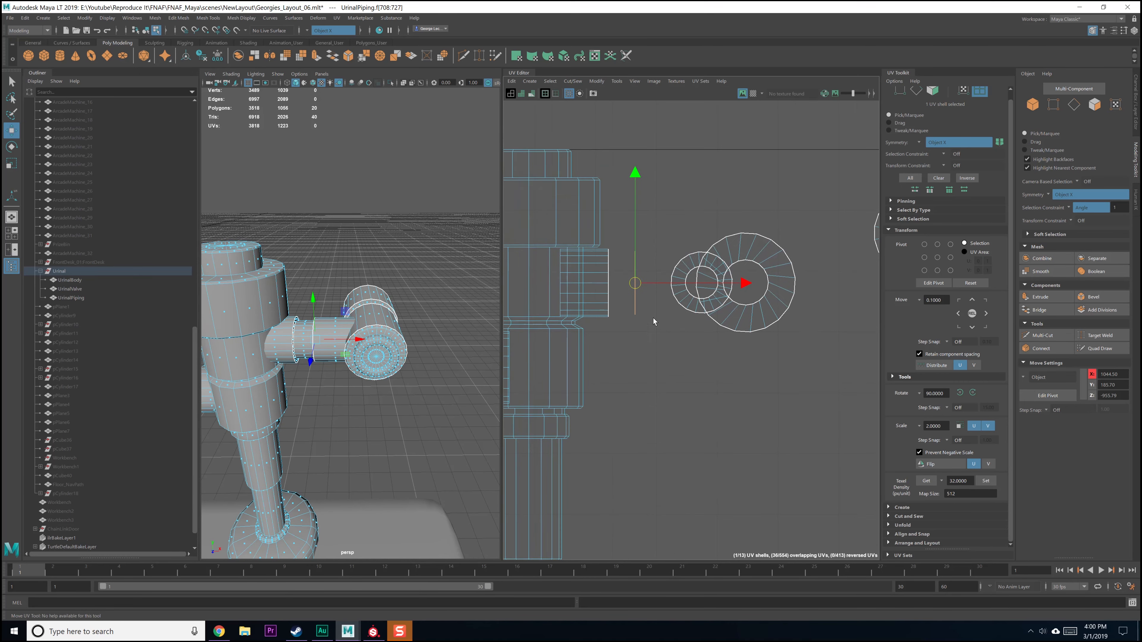
Step: Reproject the UVs of the selected flat ring shell on the connecting pipe
{"action": "left_click", "coordinate": [337, 18]}
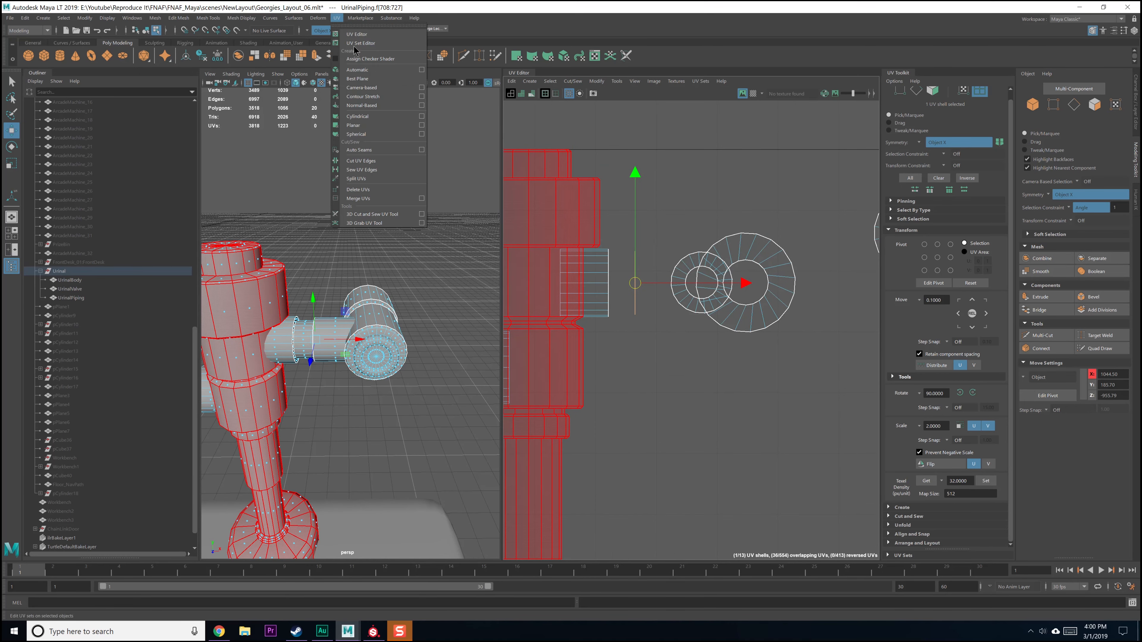
Step: Apply a planar UV projection from the X axis to the selected ring faces of the urinal's side pipe
{"action": "left_click", "coordinate": [422, 126]}
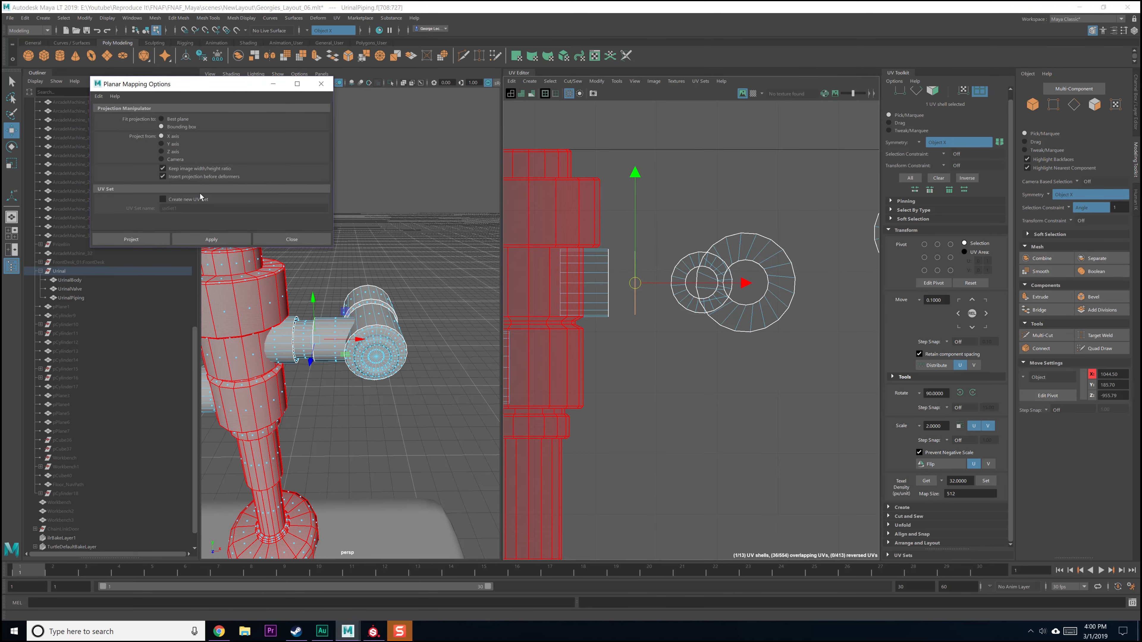
{"action": "left_click", "coordinate": [216, 241]}
{"action": "left_click", "coordinate": [292, 240]}
Step: Scale the projected ring shell down and place it beneath the two small circular shells in the UV layout
{"action": "scroll", "coordinate": [705, 314], "scroll_direction": "down", "scroll_amount": 4}
{"action": "key", "text": "r"}
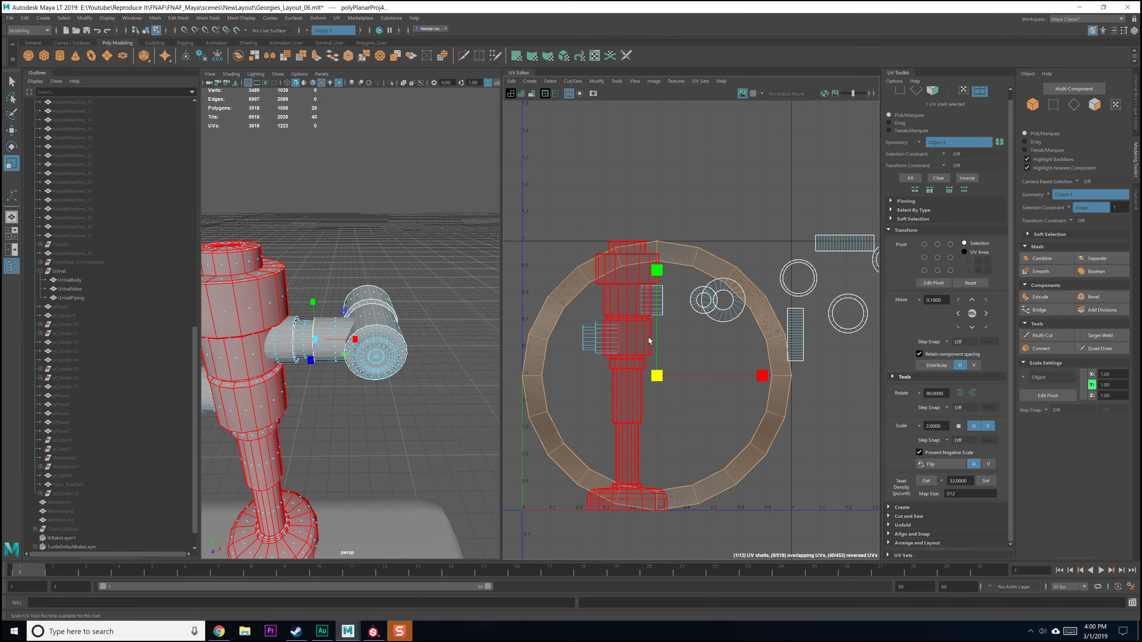
{"action": "left_click_drag", "start_coordinate": [657, 378], "coordinate": [720, 365]}
{"action": "key", "text": "w"}
{"action": "scroll", "coordinate": [751, 340], "scroll_direction": "up", "scroll_amount": 5}
Step: Cut a lengthwise UV seam along the edges of the horizontal side pipe sections
{"action": "right_click_drag", "start_coordinate": [648, 302], "coordinate": [665, 200]}
{"action": "left_click_drag", "start_coordinate": [410, 317], "coordinate": [351, 252], "text": "alt"}
{"action": "scroll", "coordinate": [319, 324], "scroll_direction": "up", "scroll_amount": 5}
{"action": "left_click_drag", "start_coordinate": [319, 324], "coordinate": [341, 259], "text": "alt"}
{"action": "left_click", "coordinate": [348, 227]}
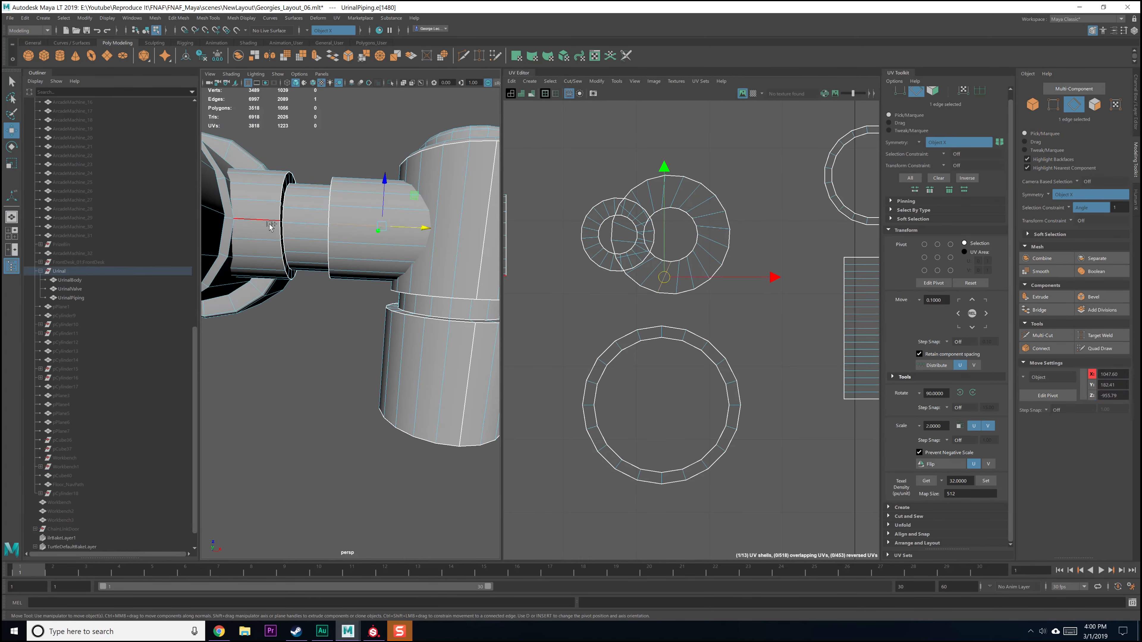
{"action": "middle_click_drag", "start_coordinate": [698, 275], "coordinate": [705, 277], "text": "alt"}
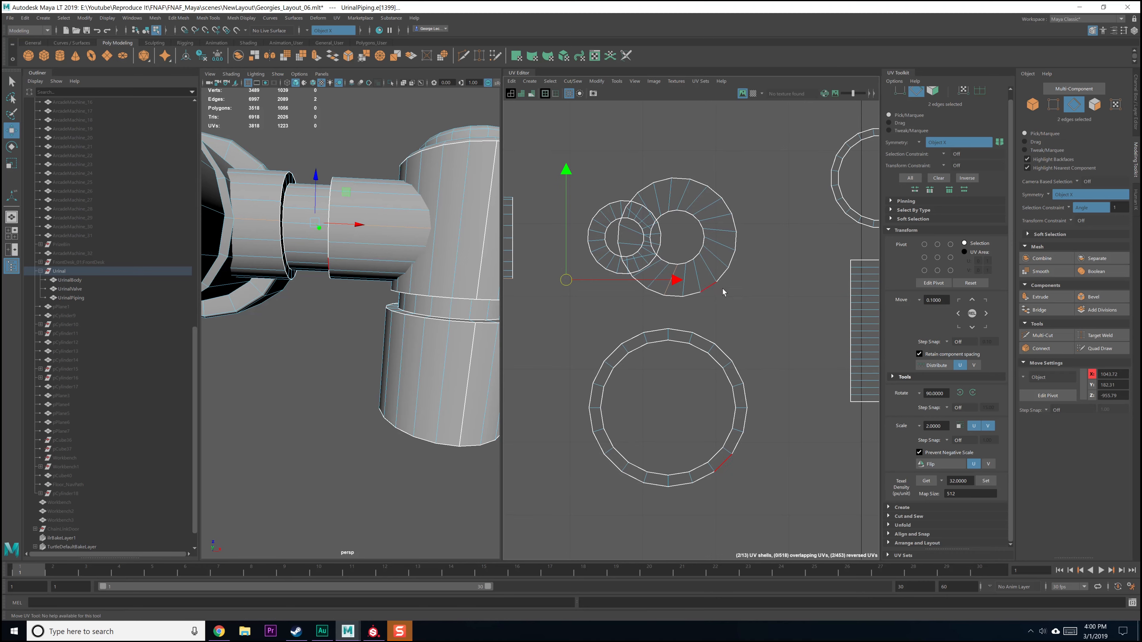
{"action": "right_click_drag", "start_coordinate": [763, 314], "coordinate": [729, 324], "text": "shift"}
Step: Unfold the cut side pipe shell into a strip and orient it upright
{"action": "right_click_drag", "start_coordinate": [752, 314], "coordinate": [616, 272]}
{"action": "left_click", "coordinate": [712, 274]}
{"action": "middle_click_drag", "start_coordinate": [700, 307], "coordinate": [695, 314], "text": "alt"}
{"action": "scroll", "coordinate": [695, 316], "scroll_direction": "down", "scroll_amount": 2}
{"action": "right_click_drag", "start_coordinate": [723, 314], "coordinate": [718, 405], "text": "shift"}
{"action": "right_click_drag", "start_coordinate": [709, 457], "coordinate": [706, 439], "text": "shift"}
Step: Move the unfolded strip and its two neighbouring ring shells out of the UV tile, above the other finished shells
{"action": "middle_click_drag", "start_coordinate": [700, 406], "coordinate": [695, 423], "text": "alt"}
{"action": "scroll", "coordinate": [695, 424], "scroll_direction": "down", "scroll_amount": 2}
{"action": "left_click_drag", "start_coordinate": [648, 319], "coordinate": [694, 421]}
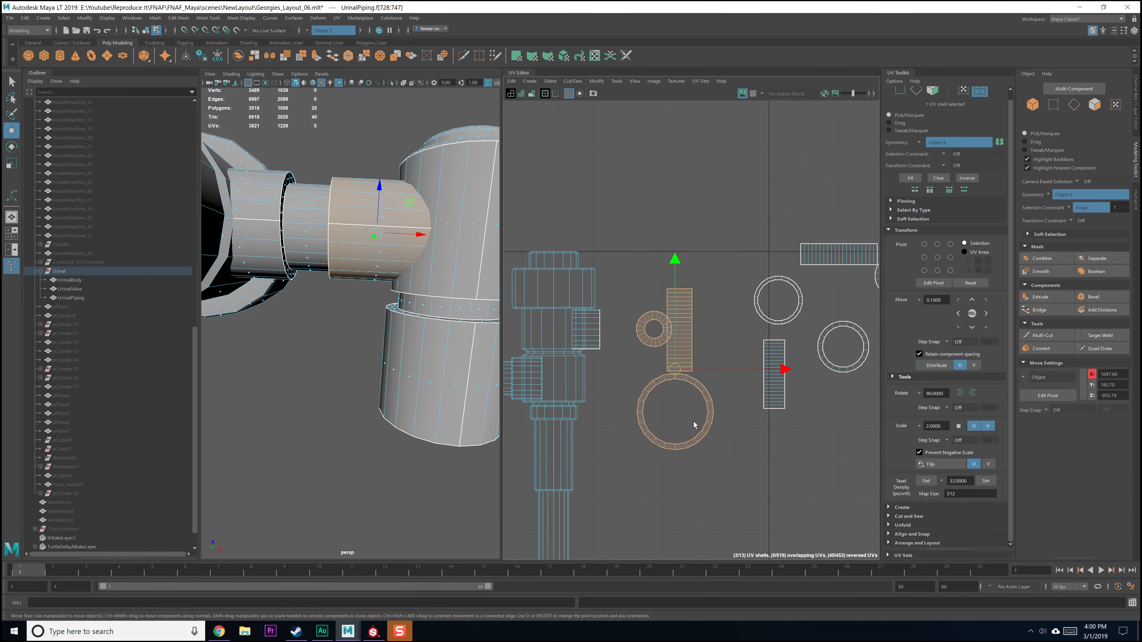
{"action": "left_click_drag", "start_coordinate": [680, 369], "coordinate": [831, 165]}
{"action": "middle_click_drag", "start_coordinate": [756, 221], "coordinate": [689, 246], "text": "alt"}
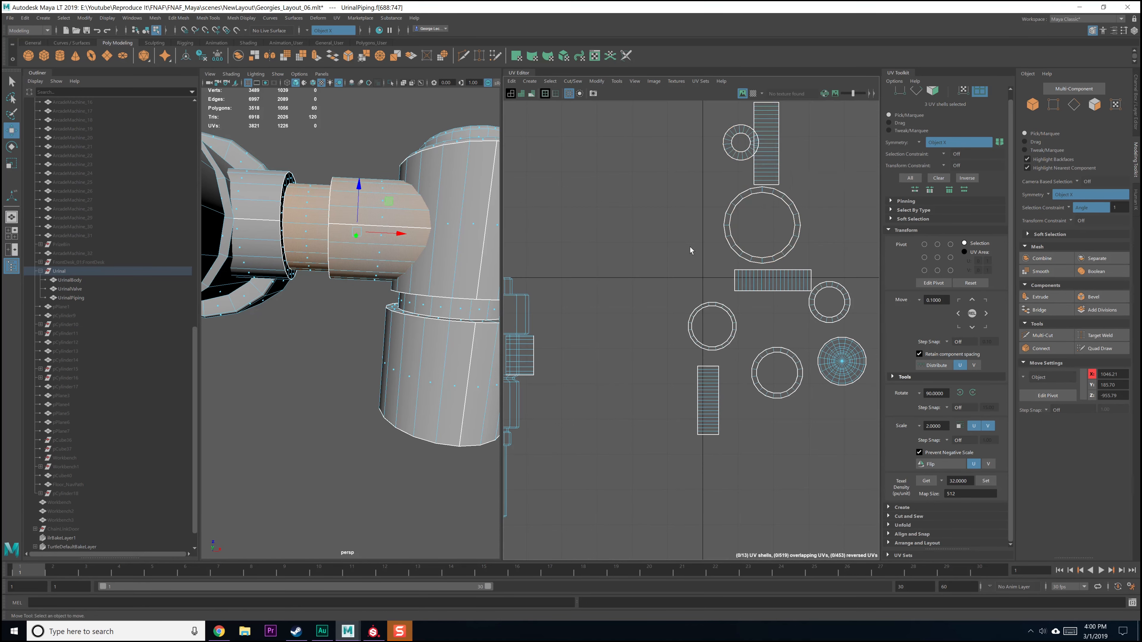
{"action": "left_click", "coordinate": [664, 259]}
Step: Select the edge loops around the rims of the top cap and wide collar on the vertical pipe
{"action": "middle_click_drag", "start_coordinate": [621, 274], "coordinate": [752, 258], "text": "alt"}
{"action": "left_click_drag", "start_coordinate": [388, 265], "coordinate": [390, 340], "text": "alt"}
{"action": "scroll", "coordinate": [390, 339], "scroll_direction": "down", "scroll_amount": 5}
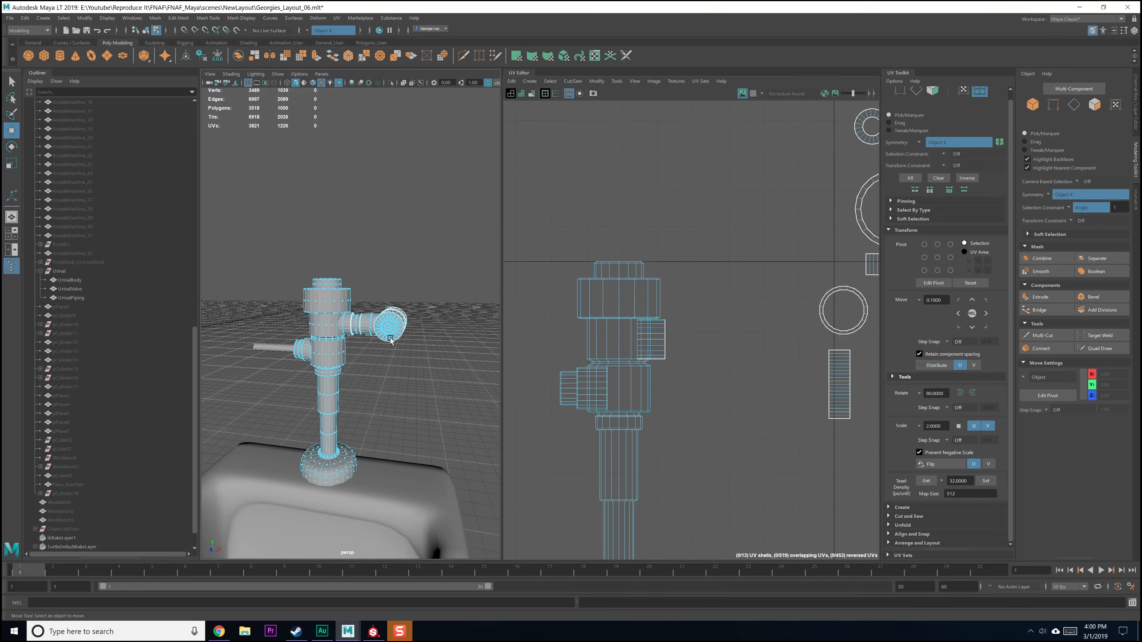
{"action": "middle_click_drag", "start_coordinate": [362, 307], "coordinate": [401, 283], "text": "alt"}
{"action": "left_click_drag", "start_coordinate": [400, 283], "coordinate": [388, 299], "text": "alt"}
{"action": "scroll", "coordinate": [389, 299], "scroll_direction": "up", "scroll_amount": 6}
{"action": "key", "text": "q"}
{"action": "middle_click_drag", "start_coordinate": [401, 243], "coordinate": [392, 249], "text": "alt"}
{"action": "right_click_drag", "start_coordinate": [392, 250], "coordinate": [387, 254]}
{"action": "double_click", "coordinate": [387, 247]}
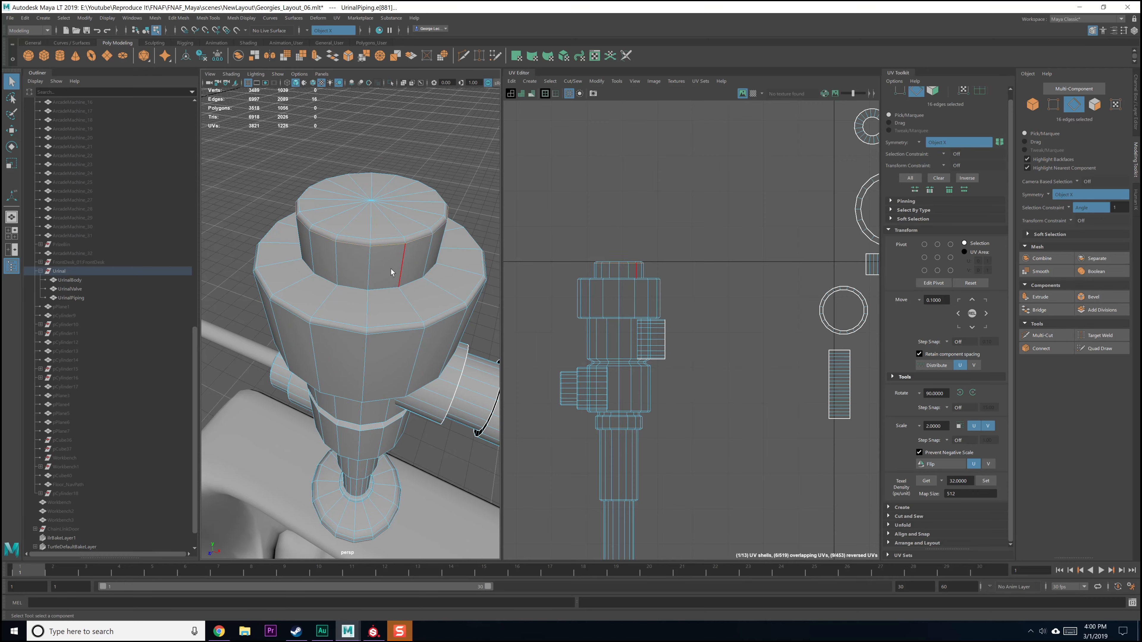
{"action": "double_click", "coordinate": [392, 333], "text": "shift"}
Step: Add the rim edge loops of the lower valve sections to the selection and cut the UVs along all of them
{"action": "left_click_drag", "start_coordinate": [395, 348], "coordinate": [389, 215], "text": "alt"}
{"action": "double_click", "coordinate": [389, 212], "text": "shift"}
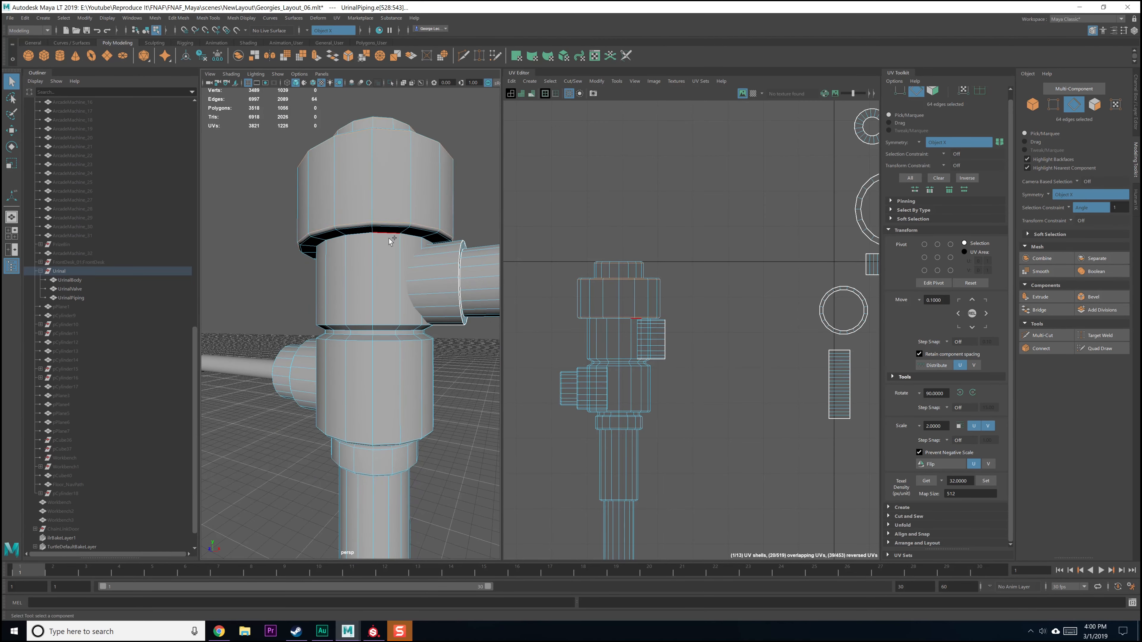
{"action": "double_click", "coordinate": [385, 317], "text": "shift"}
{"action": "left_click_drag", "start_coordinate": [387, 391], "coordinate": [384, 379], "text": "alt"}
{"action": "scroll", "coordinate": [371, 373], "scroll_direction": "up", "scroll_amount": 5}
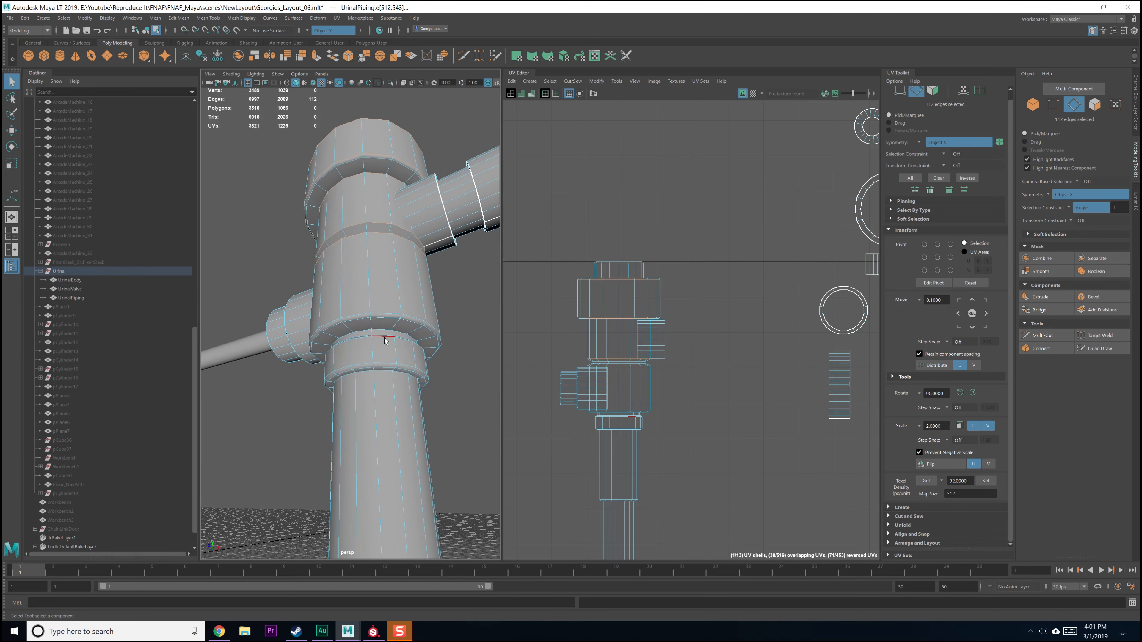
{"action": "double_click", "coordinate": [417, 338], "text": "shift"}
{"action": "left_click_drag", "start_coordinate": [400, 350], "coordinate": [383, 342], "text": "alt"}
{"action": "middle_click_drag", "start_coordinate": [701, 338], "coordinate": [716, 309], "text": "alt"}
{"action": "right_click_drag", "start_coordinate": [716, 308], "coordinate": [676, 323], "text": "shift"}
Step: Move the flat shells of the collar's top and underside out above the vertical pipe in the UV layout
{"action": "right_click_drag", "start_coordinate": [708, 280], "coordinate": [662, 266]}
{"action": "left_click", "coordinate": [645, 245]}
{"action": "middle_click_drag", "start_coordinate": [649, 227], "coordinate": [647, 256], "text": "alt"}
{"action": "left_click", "coordinate": [640, 261]}
{"action": "key", "text": "w"}
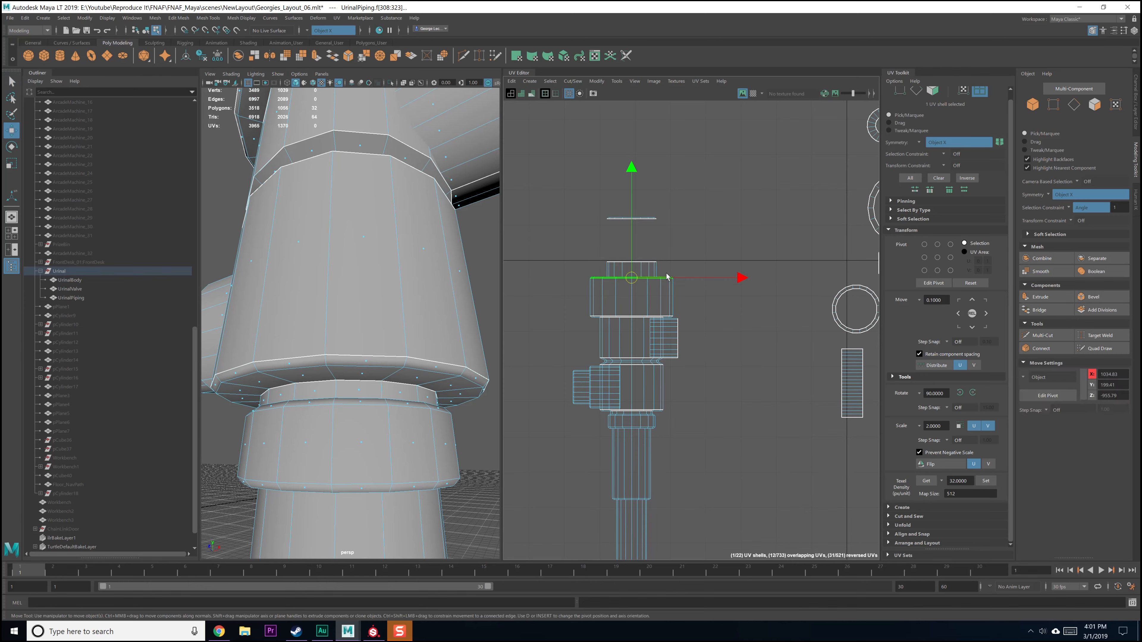
{"action": "left_click_drag", "start_coordinate": [633, 174], "coordinate": [631, 133]}
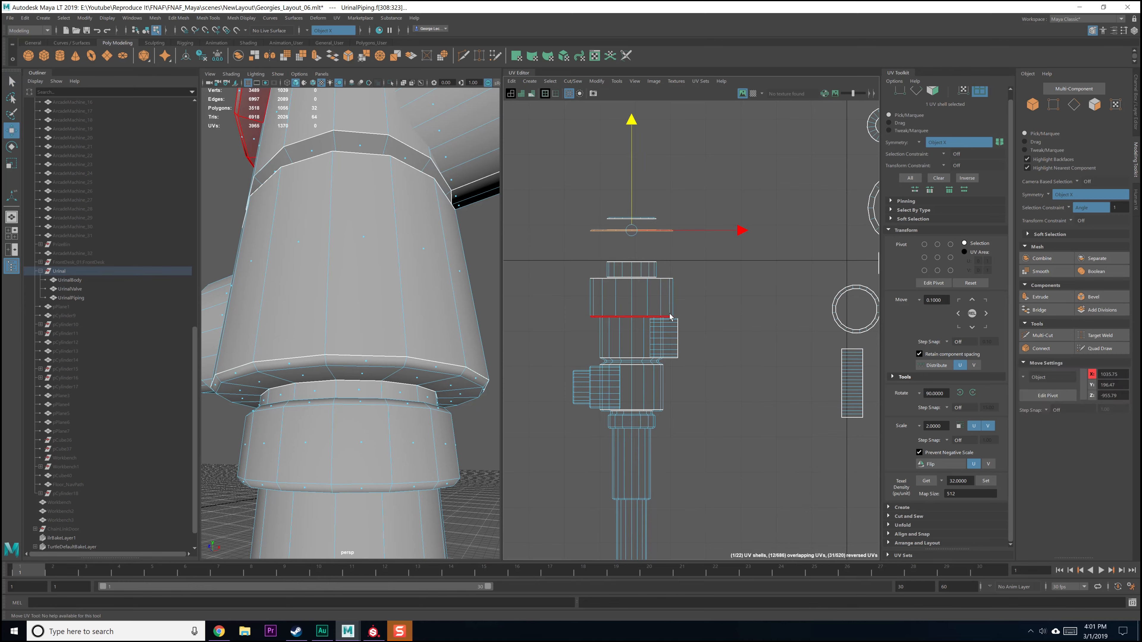
{"action": "left_click", "coordinate": [670, 316]}
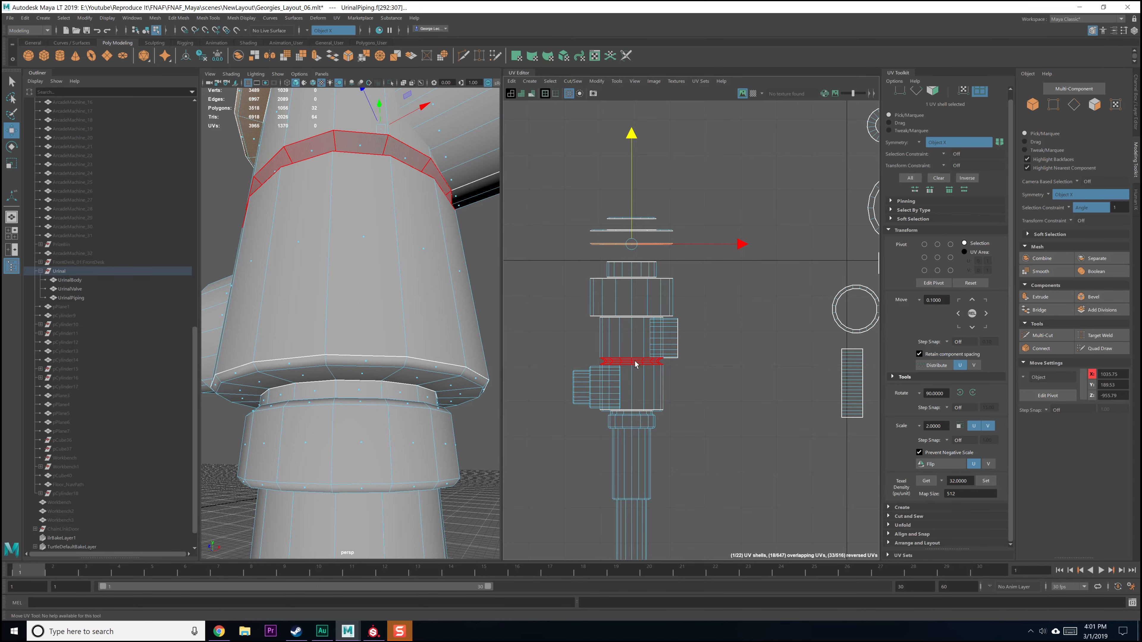
{"action": "left_click_drag", "start_coordinate": [630, 249], "coordinate": [631, 250]}
Step: Unfold the three flat cap and collar shells and move them inside the large ring shell outside the UV tile
{"action": "right_click_drag", "start_coordinate": [706, 202], "coordinate": [642, 208], "text": "shift"}
{"action": "scroll", "coordinate": [622, 298], "scroll_direction": "up", "scroll_amount": 5}
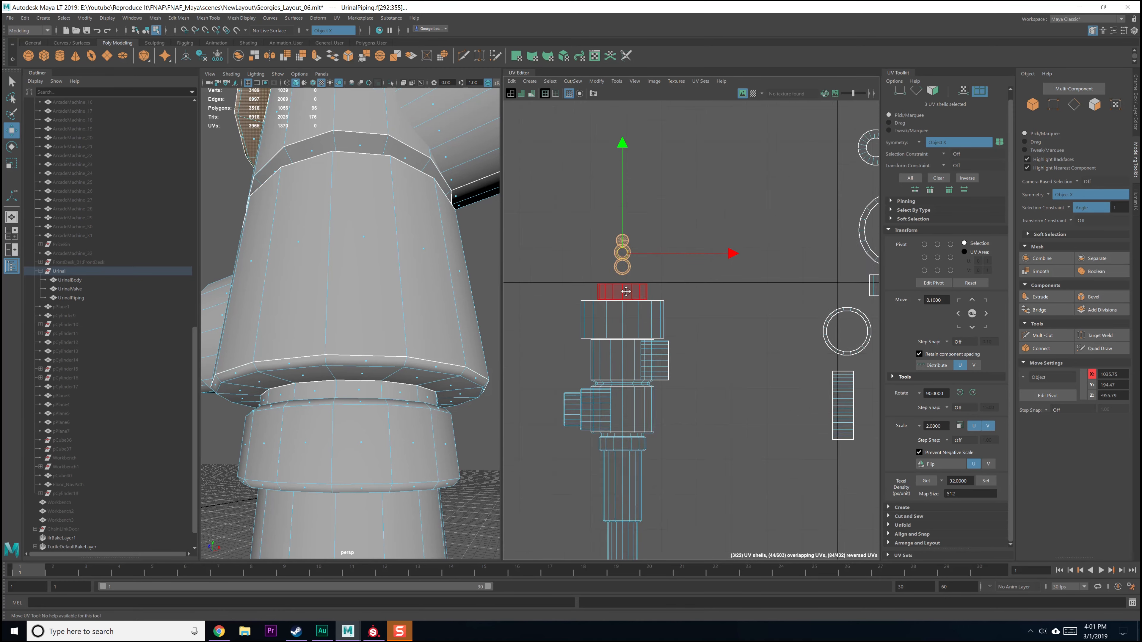
{"action": "scroll", "coordinate": [622, 297], "scroll_direction": "down", "scroll_amount": 8}
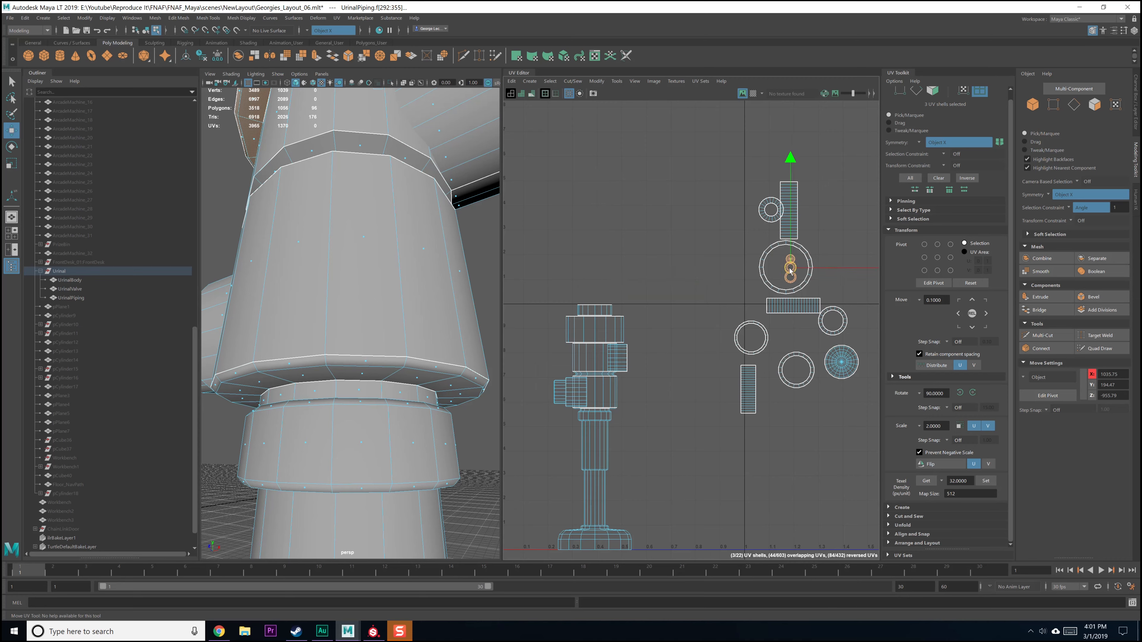
{"action": "left_click", "coordinate": [640, 270]}
Step: Cut a vertical UV seam down one edge of the top cap, the collar and the two valve body sections
{"action": "mouse_move", "coordinate": [358, 193]}
{"action": "middle_mouse_down", "text": "alt"}
{"action": "mouse_move", "coordinate": [365, 222]}
{"action": "mouse_move", "coordinate": [359, 204]}
{"action": "middle_mouse_up", "text": "alt"}
{"action": "right_click_drag", "start_coordinate": [625, 305], "coordinate": [587, 292]}
{"action": "left_click_drag", "start_coordinate": [450, 266], "coordinate": [382, 271], "text": "alt"}
{"action": "scroll", "coordinate": [451, 292], "scroll_direction": "down", "scroll_amount": 5}
{"action": "key", "text": "q"}
{"action": "left_click", "coordinate": [377, 290]}
{"action": "left_click", "coordinate": [372, 302], "text": "shift"}
{"action": "scroll", "coordinate": [380, 351], "scroll_direction": "up", "scroll_amount": 2}
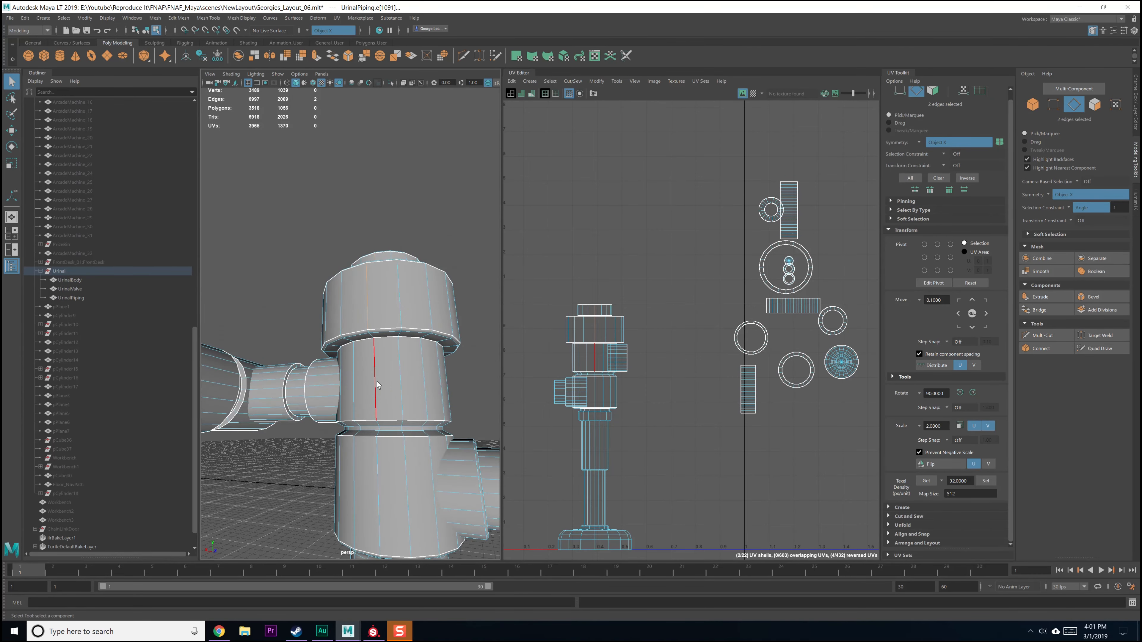
{"action": "middle_click_drag", "start_coordinate": [377, 381], "coordinate": [382, 352], "text": "alt"}
{"action": "left_click_drag", "start_coordinate": [381, 374], "coordinate": [380, 346], "text": "alt"}
{"action": "left_click", "coordinate": [376, 323], "text": "shift"}
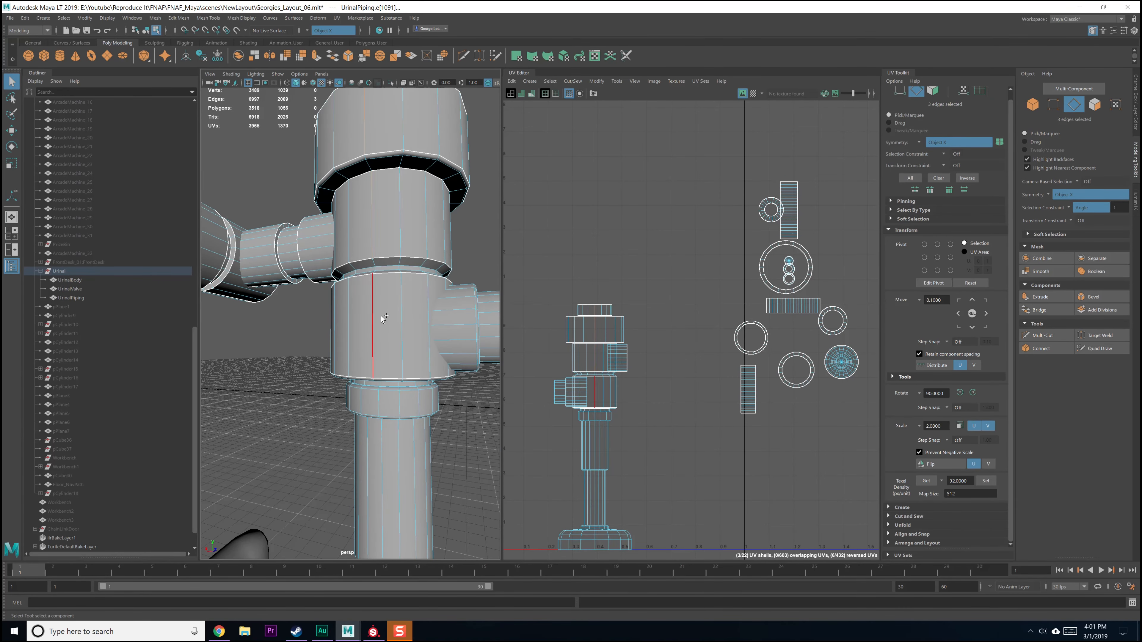
{"action": "right_click_drag", "start_coordinate": [635, 341], "coordinate": [622, 330], "text": "shift"}
Step: Unfold the four shells of the top cap, collar and valve body sections and orient the resulting strips
{"action": "left_click", "coordinate": [604, 312]}
{"action": "left_click", "coordinate": [614, 329], "text": "shift"}
{"action": "left_click", "coordinate": [618, 359], "text": "shift"}
{"action": "key", "text": "ctrl+z"}
{"action": "left_click", "coordinate": [602, 358], "text": "shift"}
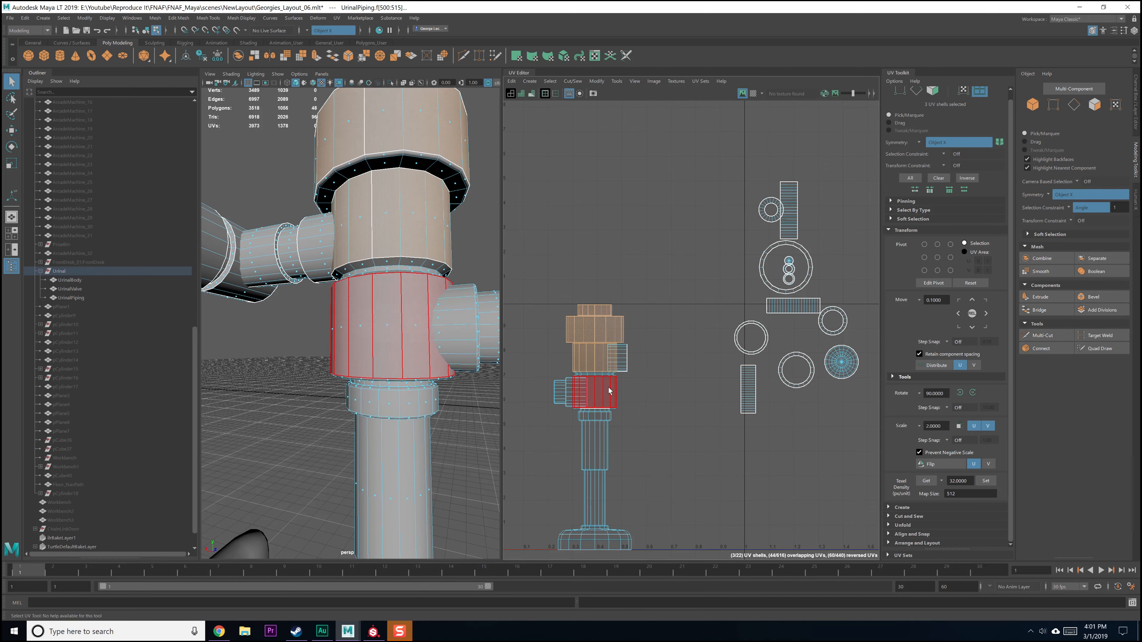
{"action": "left_click", "coordinate": [598, 391], "text": "shift"}
{"action": "right_click_drag", "start_coordinate": [608, 378], "coordinate": [564, 382], "text": "shift"}
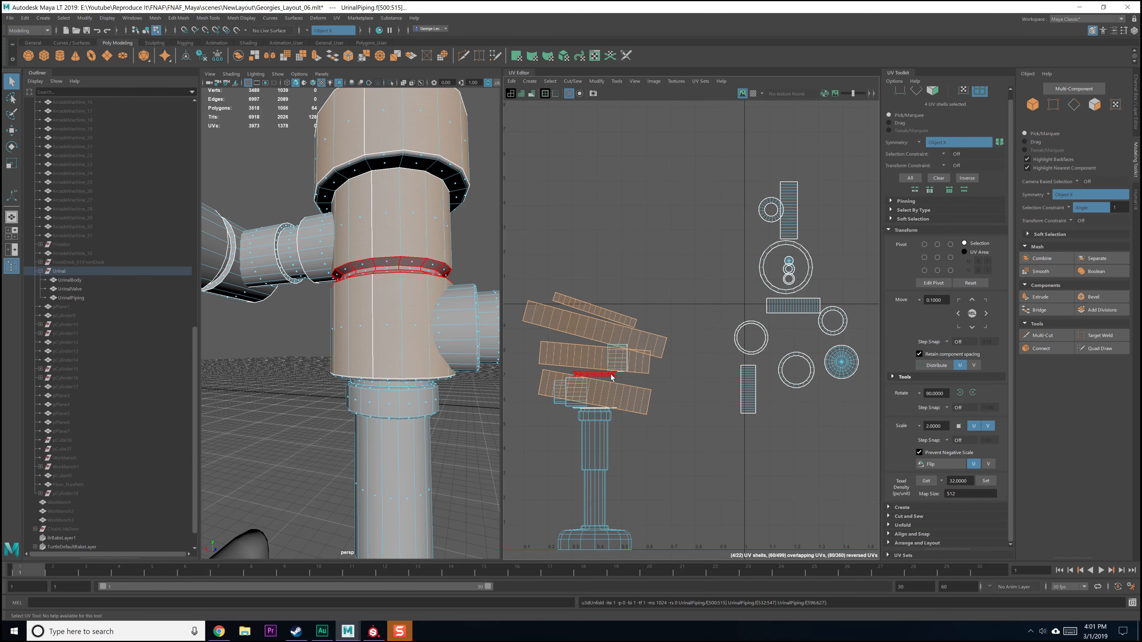
{"action": "right_click_drag", "start_coordinate": [685, 293], "coordinate": [673, 418], "text": "shift"}
Step: Move the four unfolded strips out of the UV tile beside the other finished shells
{"action": "key", "text": "w"}
{"action": "left_click_drag", "start_coordinate": [598, 355], "coordinate": [797, 239]}
{"action": "middle_click_drag", "start_coordinate": [797, 240], "coordinate": [654, 256], "text": "alt"}
{"action": "left_click_drag", "start_coordinate": [655, 256], "coordinate": [754, 236]}
{"action": "left_click", "coordinate": [746, 311]}
Step: Cut a UV seam across the narrow groove band between the two valve body sections
{"action": "mouse_move", "coordinate": [440, 289]}
{"action": "left_mouse_down", "text": "alt"}
{"action": "mouse_move", "coordinate": [419, 310]}
{"action": "mouse_move", "coordinate": [434, 304]}
{"action": "left_mouse_up", "text": "alt"}
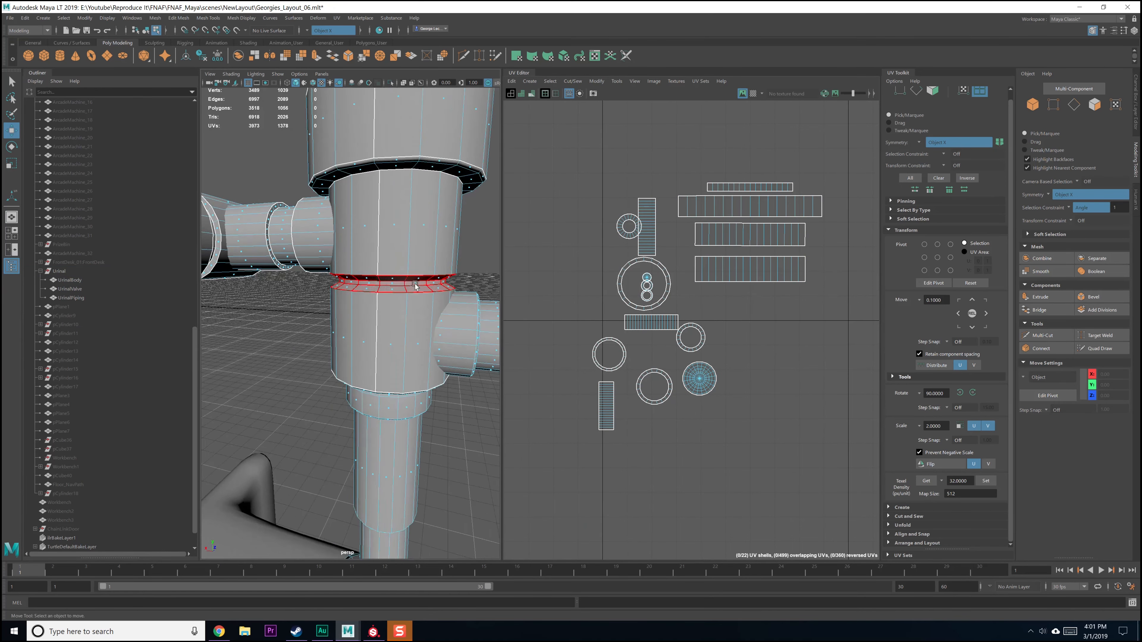
{"action": "left_click", "coordinate": [414, 283]}
{"action": "middle_click_drag", "start_coordinate": [538, 301], "coordinate": [537, 308], "text": "alt"}
{"action": "mouse_move", "coordinate": [390, 315]}
{"action": "left_mouse_down", "text": "alt"}
{"action": "mouse_move", "coordinate": [412, 304]}
{"action": "mouse_move", "coordinate": [388, 327]}
{"action": "left_mouse_up", "text": "alt"}
{"action": "key", "text": "q"}
{"action": "scroll", "coordinate": [407, 290], "scroll_direction": "down", "scroll_amount": 6}
{"action": "scroll", "coordinate": [388, 327], "scroll_direction": "up", "scroll_amount": 4}
{"action": "scroll", "coordinate": [388, 327], "scroll_direction": "up", "scroll_amount": 3}
{"action": "right_click_drag", "start_coordinate": [365, 295], "coordinate": [368, 265]}
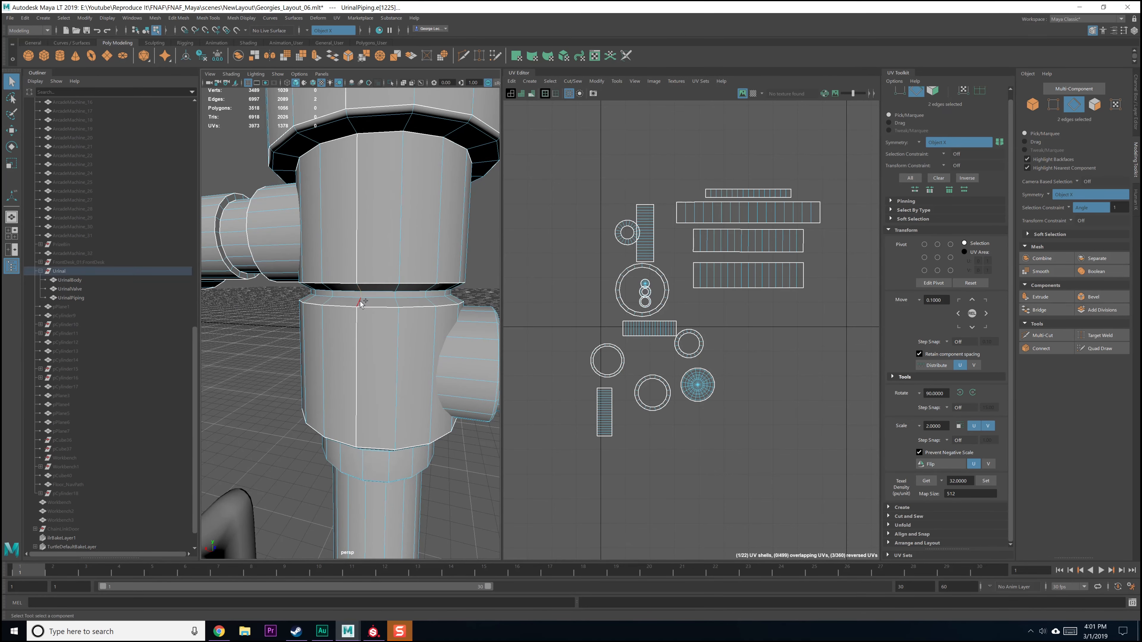
{"action": "middle_click_drag", "start_coordinate": [606, 313], "coordinate": [618, 305], "text": "alt"}
{"action": "right_click_drag", "start_coordinate": [618, 305], "coordinate": [589, 319], "text": "shift"}
Step: Unfold and orient the groove band shell, and move the strip above the finished shells outside the UV tile
{"action": "right_click_drag", "start_coordinate": [599, 298], "coordinate": [554, 284]}
{"action": "middle_click_drag", "start_coordinate": [554, 285], "coordinate": [721, 253], "text": "alt"}
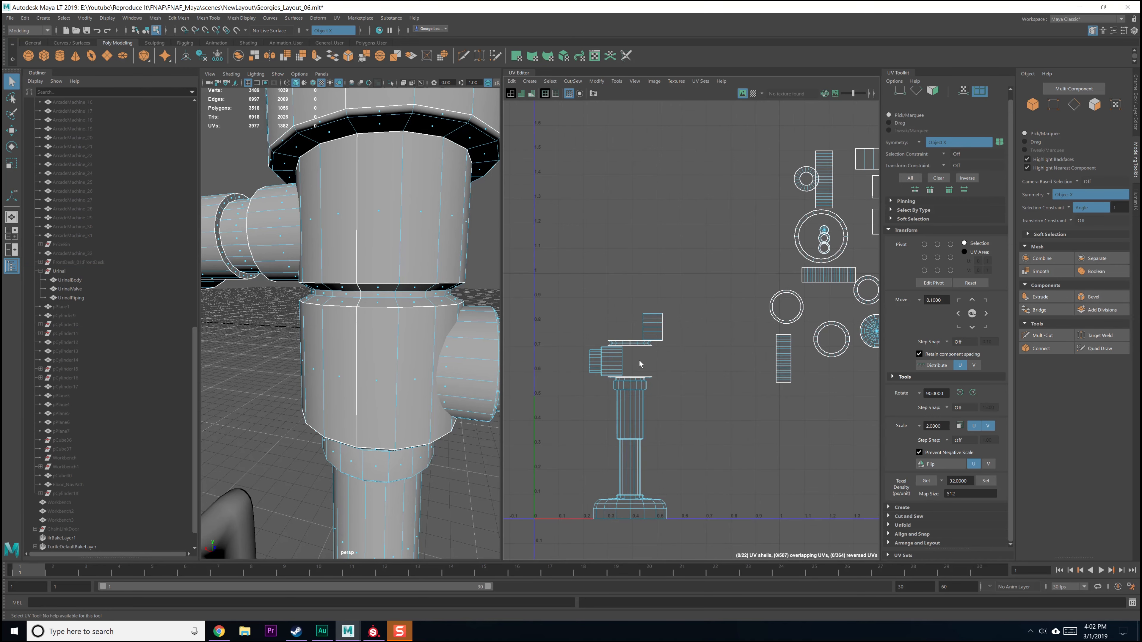
{"action": "left_click", "coordinate": [632, 345]}
{"action": "right_click_drag", "start_coordinate": [728, 350], "coordinate": [687, 349], "text": "shift"}
{"action": "right_click_drag", "start_coordinate": [689, 468], "coordinate": [678, 459], "text": "shift"}
{"action": "key", "text": "w"}
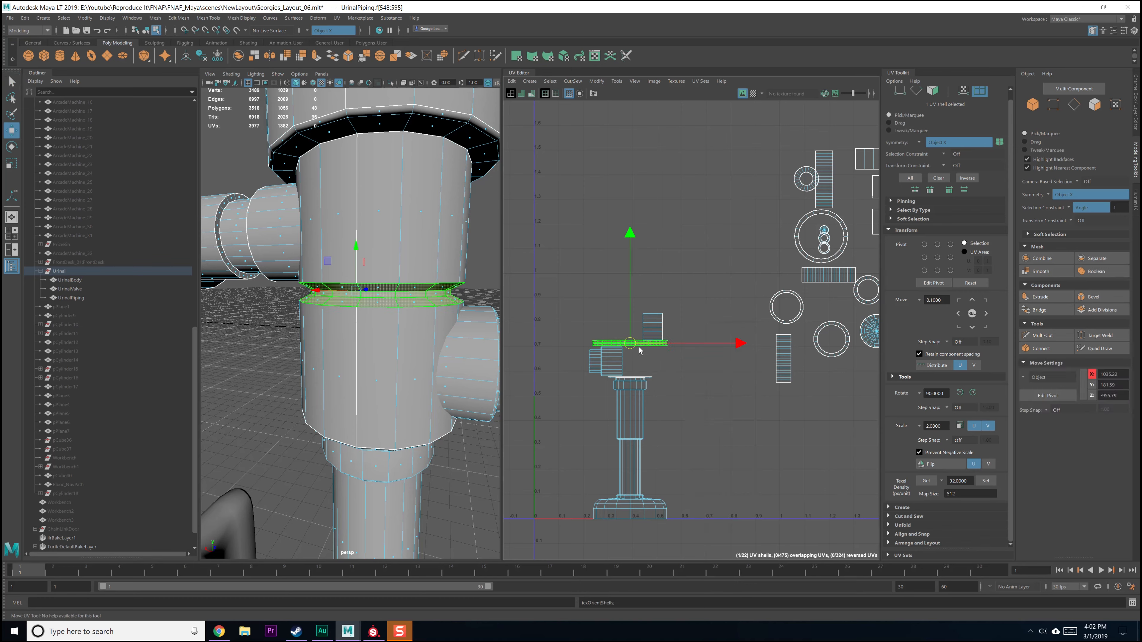
{"action": "left_click", "coordinate": [652, 355]}
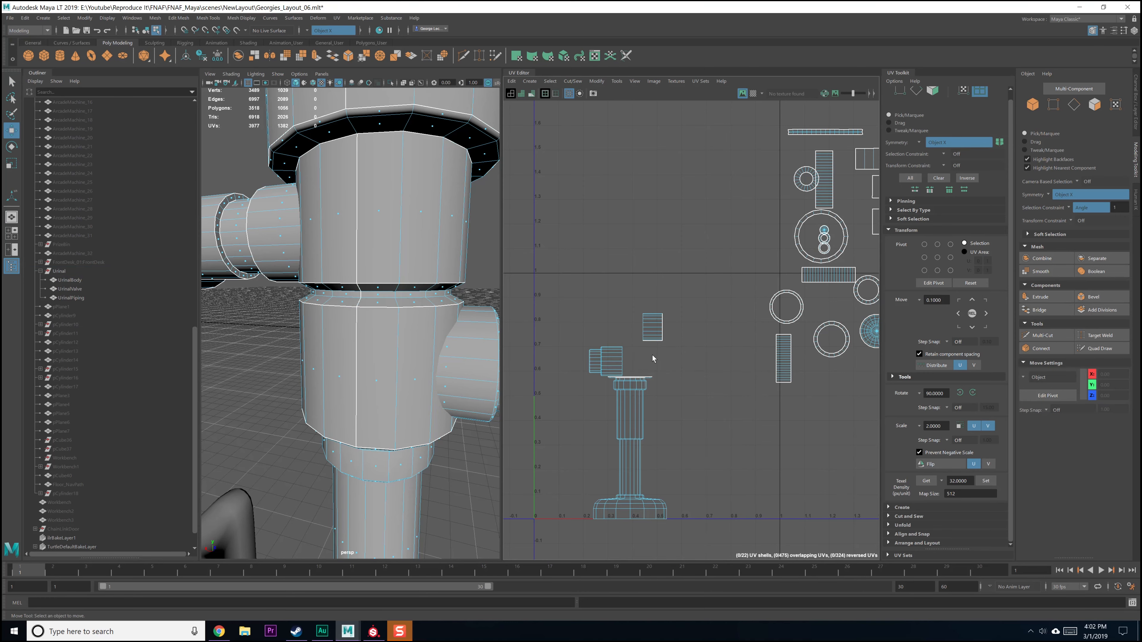
Step: Unfold the shell of the side pipe section that joins the vertical valve body
{"action": "left_click", "coordinate": [656, 333]}
{"action": "left_click_drag", "start_coordinate": [374, 339], "coordinate": [422, 340], "text": "alt"}
{"action": "right_click_drag", "start_coordinate": [678, 303], "coordinate": [596, 308], "text": "shift"}
{"action": "left_click_drag", "start_coordinate": [405, 315], "coordinate": [450, 327], "text": "alt"}
{"action": "scroll", "coordinate": [676, 352], "scroll_direction": "up", "scroll_amount": 3}
Step: Try to delete the end cap faces of the joining side pipe section from its UV shell
{"action": "right_click_drag", "start_coordinate": [676, 351], "coordinate": [674, 372]}
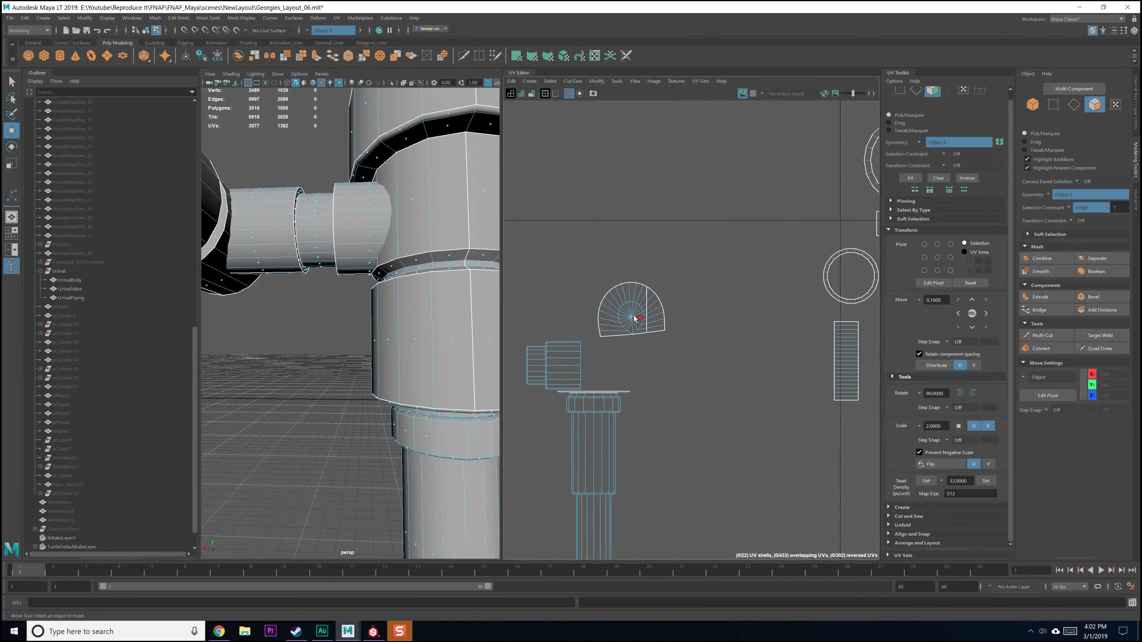
{"action": "left_click", "coordinate": [635, 326]}
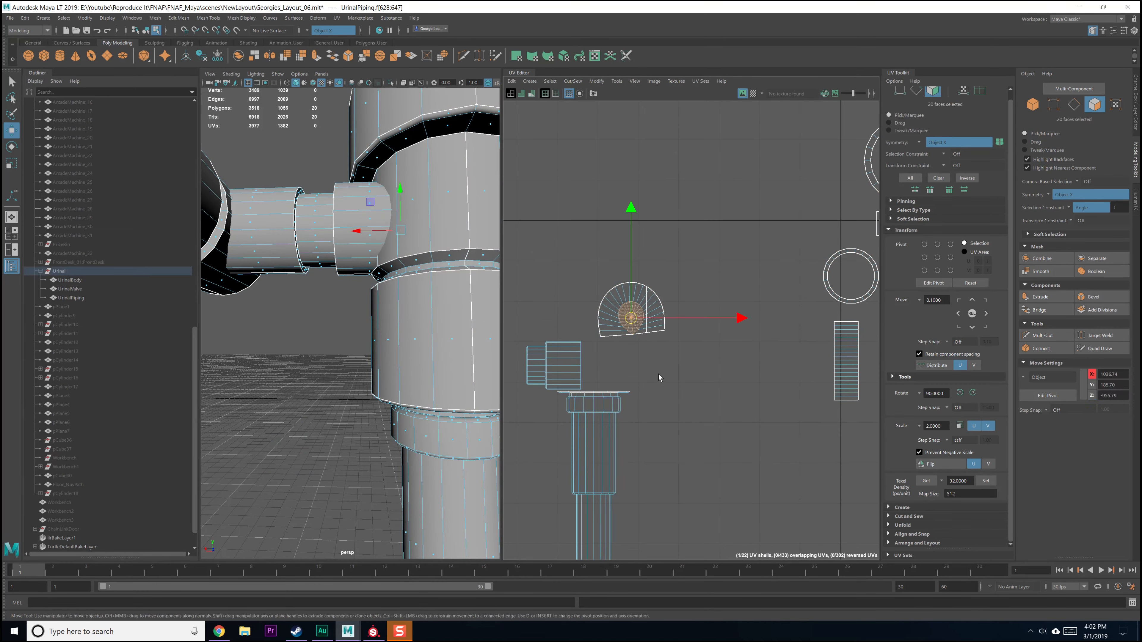
{"action": "key", "text": "Delete"}
{"action": "key", "text": "F8"}
{"action": "key", "text": "F8"}
{"action": "key", "text": "F8"}
{"action": "key", "text": "F8"}
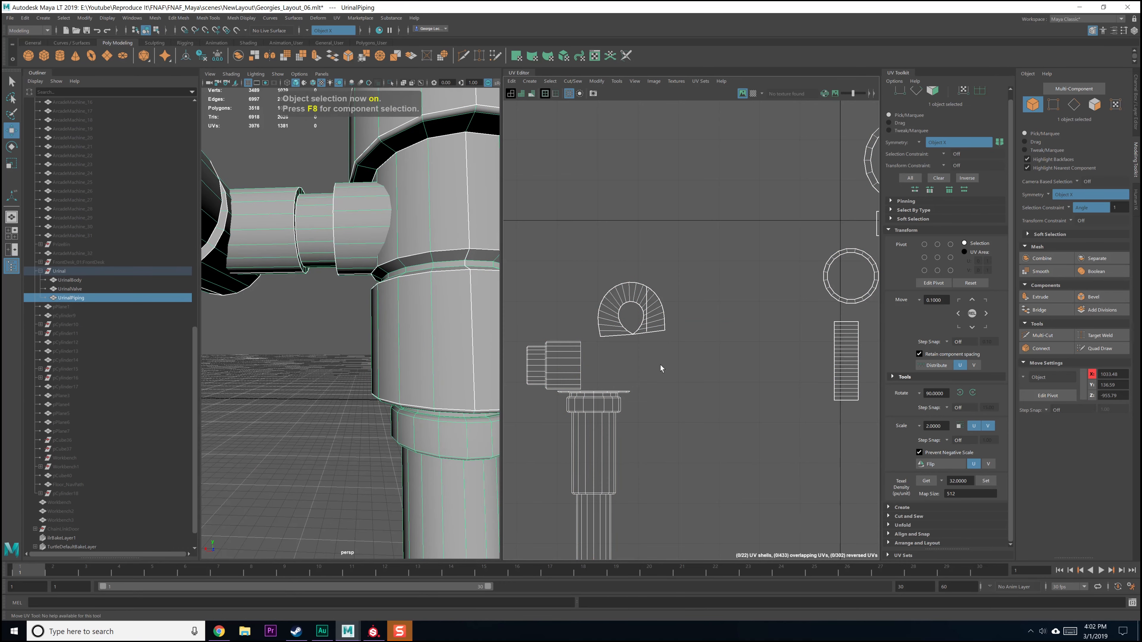
Step: Try to unfold the side pipe shell, cancel the non-manifold geometry fix, and inspect the pipe's end cap
{"action": "left_click", "coordinate": [659, 319]}
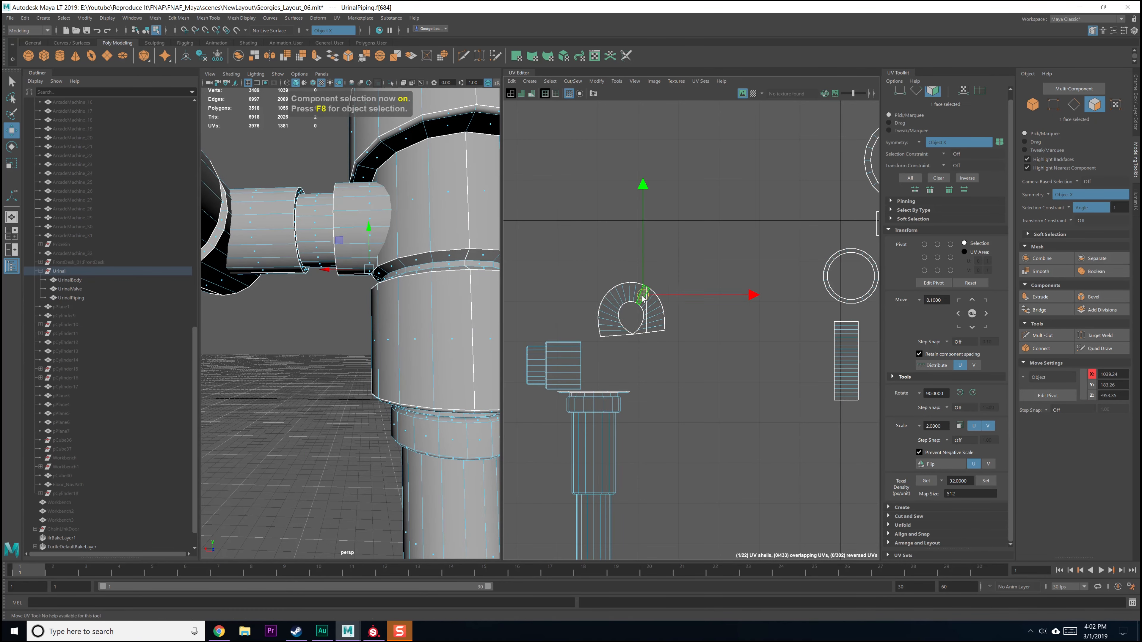
{"action": "double_click", "coordinate": [619, 299]}
{"action": "right_click_drag", "start_coordinate": [619, 298], "coordinate": [617, 298], "text": "shift"}
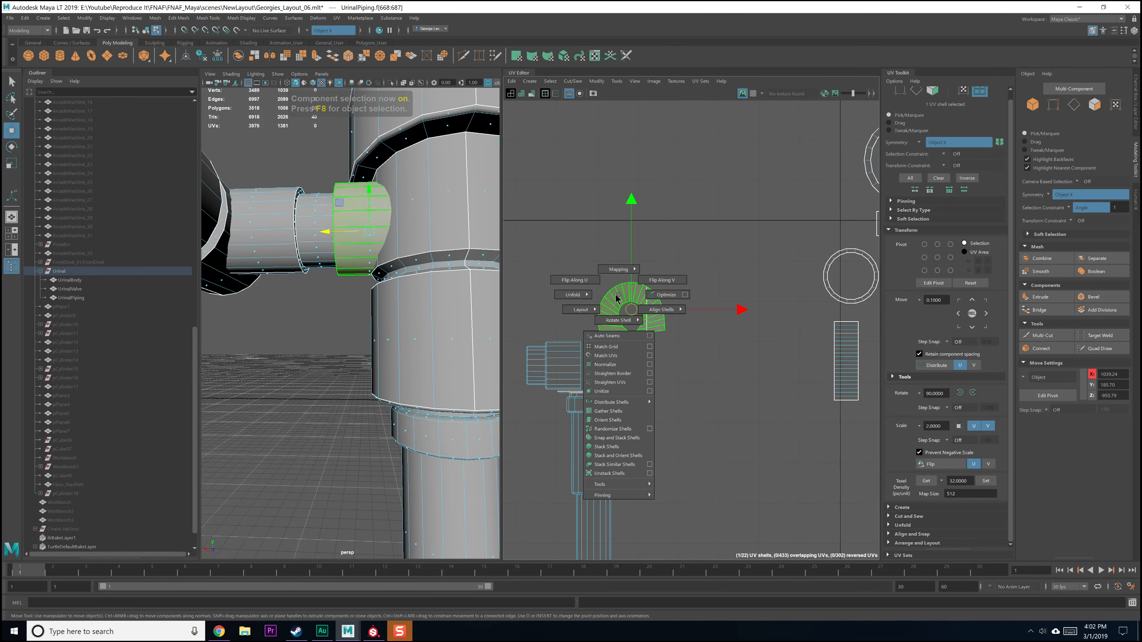
{"action": "left_click", "coordinate": [569, 296]}
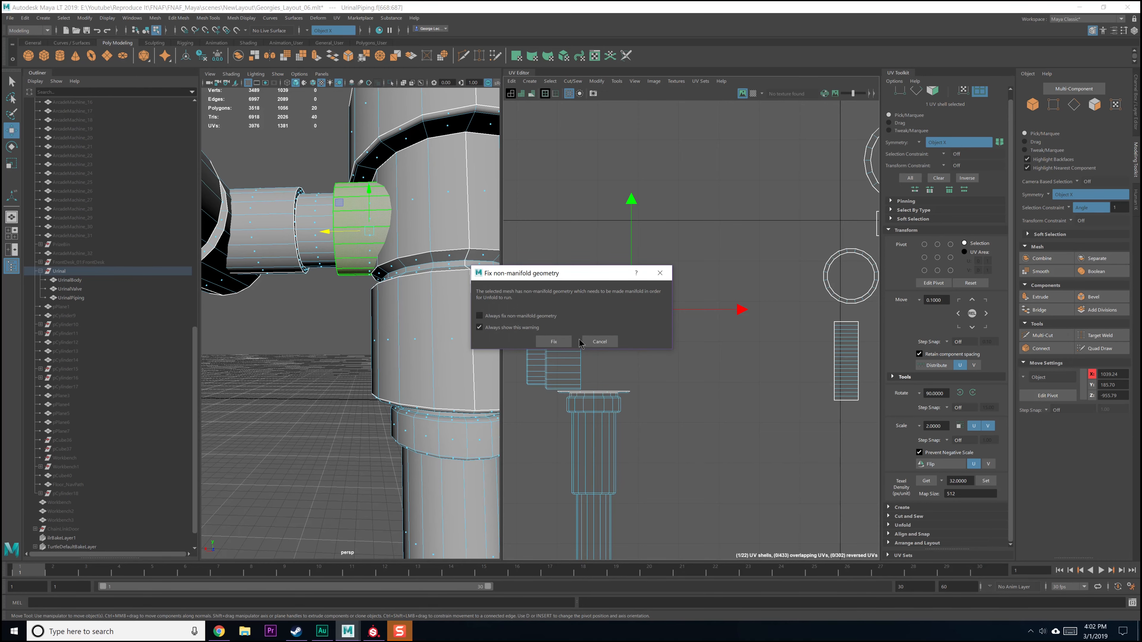
{"action": "left_click", "coordinate": [587, 342]}
{"action": "left_click_drag", "start_coordinate": [383, 272], "coordinate": [392, 315], "text": "alt"}
{"action": "scroll", "coordinate": [400, 311], "scroll_direction": "up", "scroll_amount": 6}
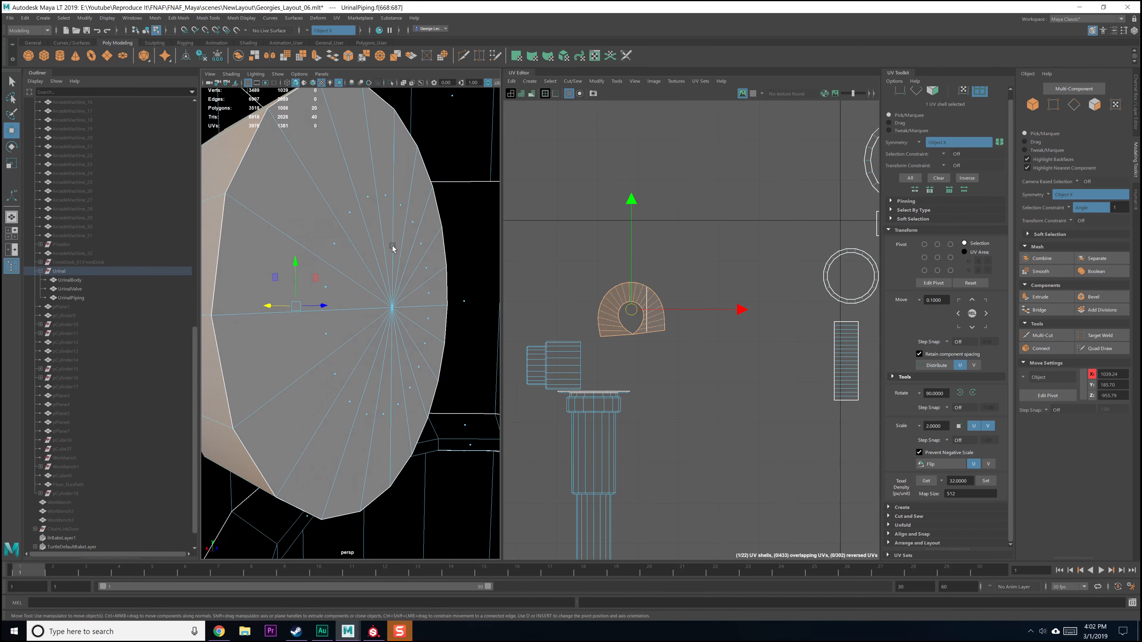
Step: Undo the recent edits to restore the UVs of the side pipe's end cap
{"action": "key", "text": "ctrl+z"}
{"action": "key", "text": "ctrl+z"}
{"action": "key", "text": "ctrl+z"}
{"action": "key", "text": "ctrl+z"}
{"action": "key", "text": "ctrl+z"}
{"action": "key", "text": "ctrl+z"}
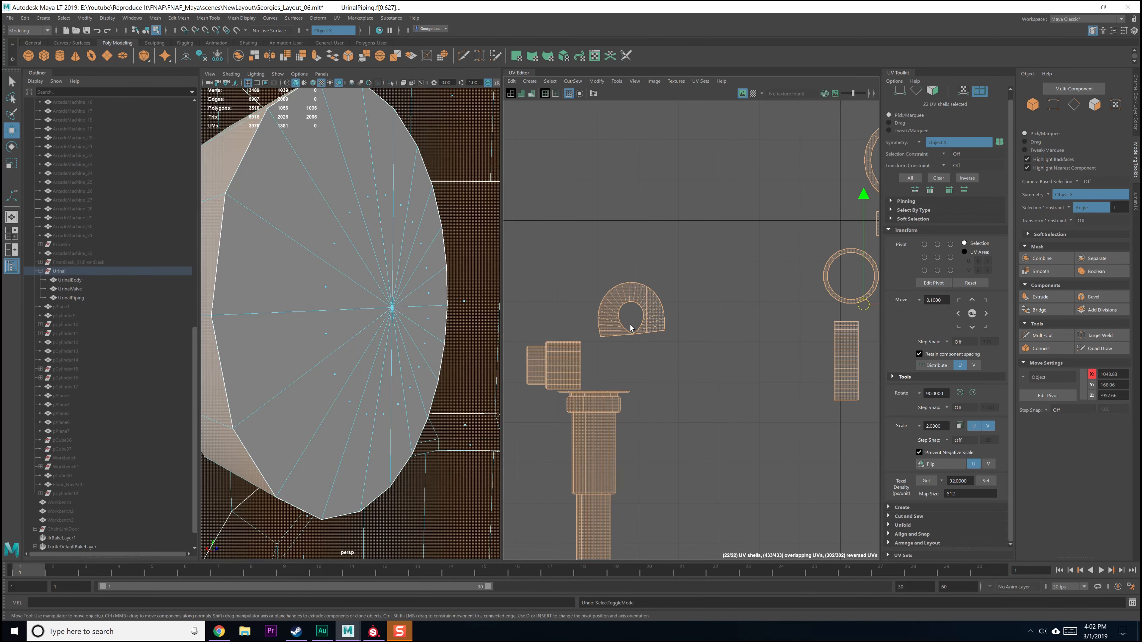
{"action": "key", "text": "ctrl+z"}
{"action": "key", "text": "ctrl+z"}
{"action": "key", "text": "ctrl+z"}
{"action": "key", "text": "ctrl+z"}
{"action": "key", "text": "ctrl+z"}
{"action": "key", "text": "ctrl+z"}
Step: Delete the end cap faces of the side pipe section from the mesh
{"action": "left_click", "coordinate": [635, 323]}
{"action": "right_click_drag", "start_coordinate": [643, 356], "coordinate": [643, 380]}
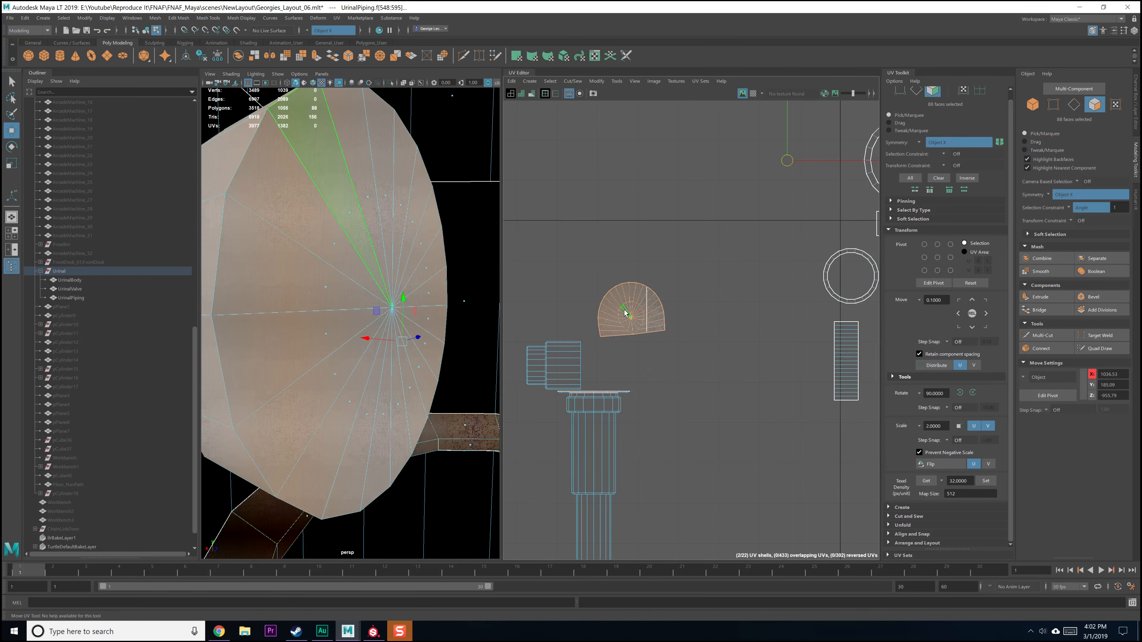
{"action": "left_click", "coordinate": [625, 312]}
{"action": "left_click_drag", "start_coordinate": [366, 344], "coordinate": [365, 347], "text": "alt"}
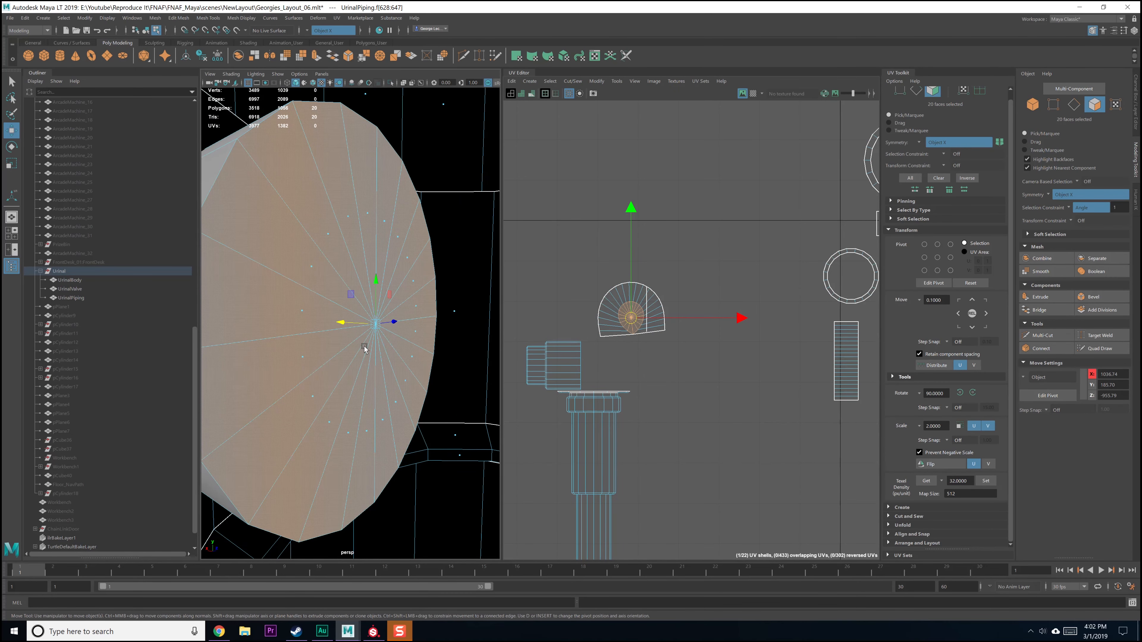
{"action": "key", "text": "Delete"}
Step: Try to unfold the now open side pipe shell, then cancel the non-manifold geometry fix
{"action": "right_click_drag", "start_coordinate": [638, 355], "coordinate": [557, 308]}
{"action": "left_click", "coordinate": [605, 309]}
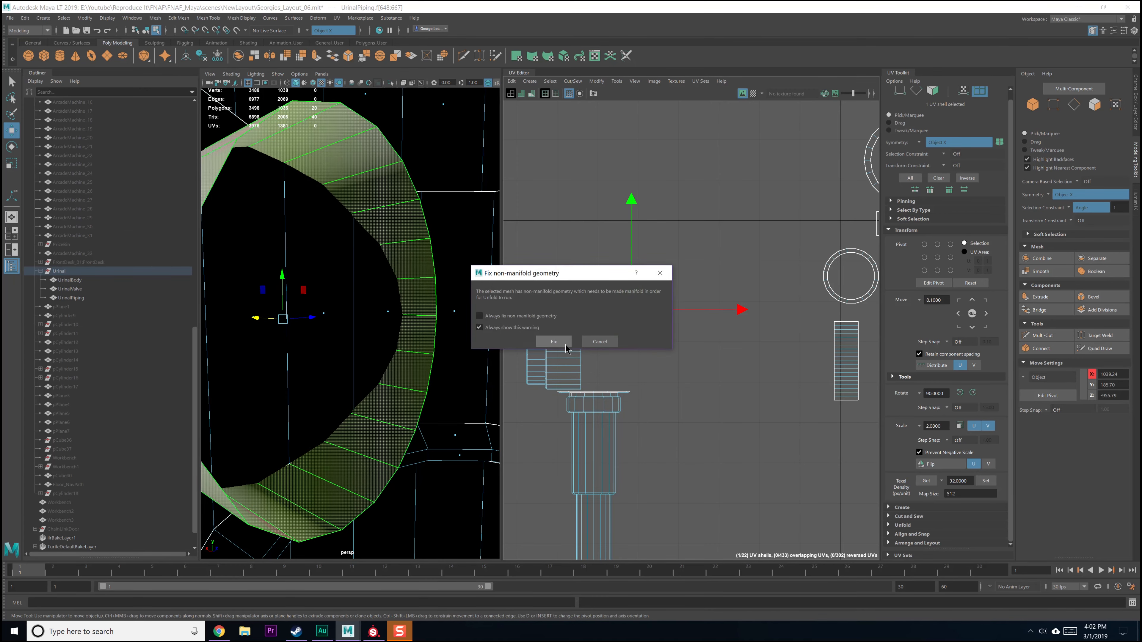
{"action": "left_click", "coordinate": [610, 342]}
{"action": "key", "text": "F8"}
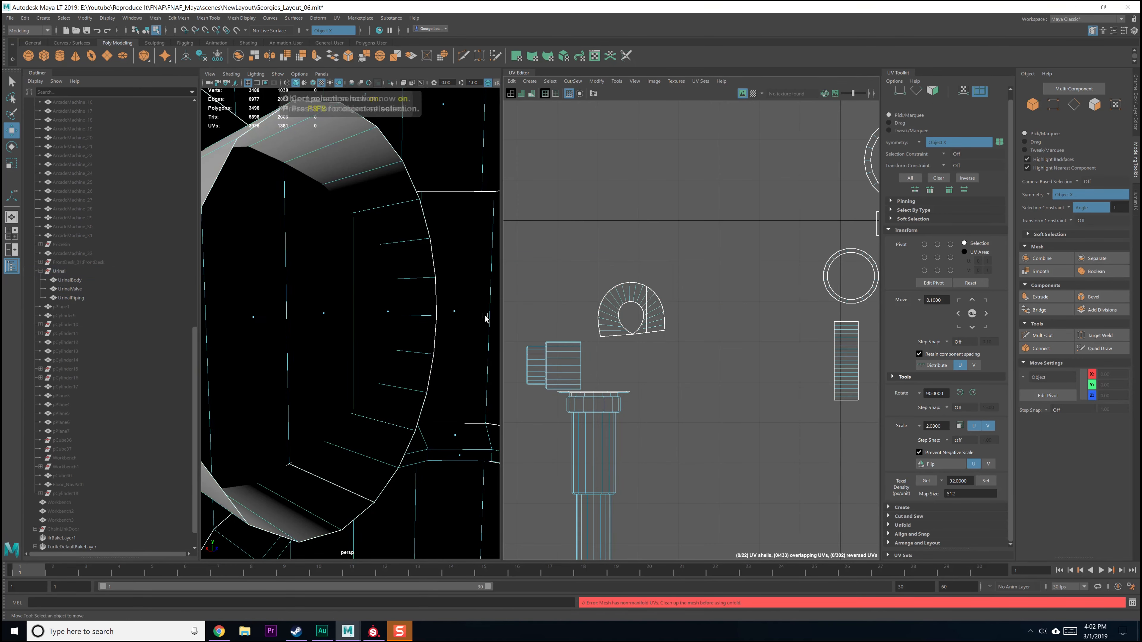
Step: Run a mesh cleanup on UrinalPiping for nonmanifold geometry, using the normals and geometry option
{"action": "scroll", "coordinate": [432, 281], "scroll_direction": "down", "scroll_amount": 10}
{"action": "left_click_drag", "start_coordinate": [400, 313], "coordinate": [387, 315], "text": "alt"}
{"action": "scroll", "coordinate": [387, 315], "scroll_direction": "down", "scroll_amount": 3}
{"action": "scroll", "coordinate": [386, 315], "scroll_direction": "up", "scroll_amount": 3}
{"action": "key", "text": "F8"}
{"action": "left_click", "coordinate": [389, 313]}
{"action": "key", "text": "w"}
{"action": "left_click", "coordinate": [360, 265]}
{"action": "left_click", "coordinate": [386, 306]}
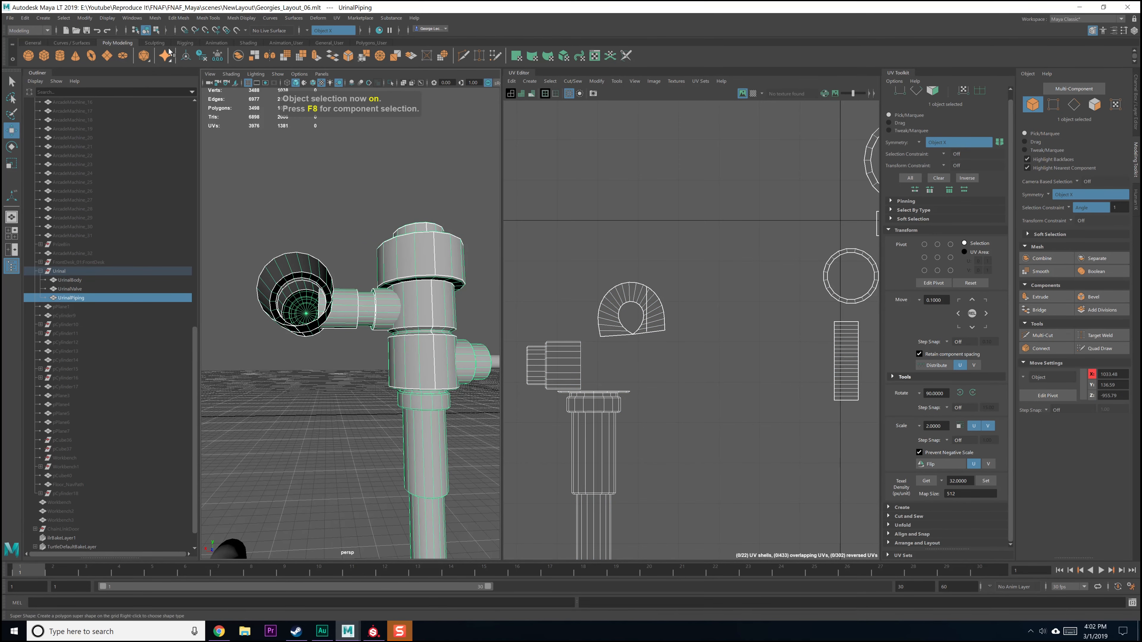
{"action": "left_click", "coordinate": [153, 18]}
{"action": "left_click", "coordinate": [224, 194]}
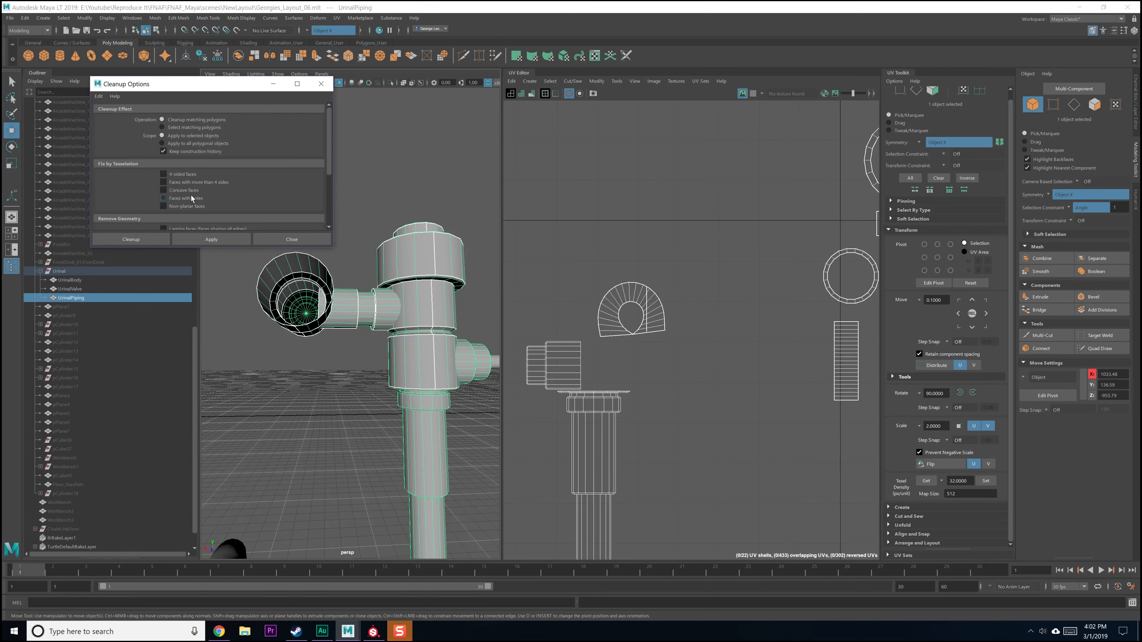
{"action": "scroll", "coordinate": [198, 198], "scroll_direction": "down", "scroll_amount": 3}
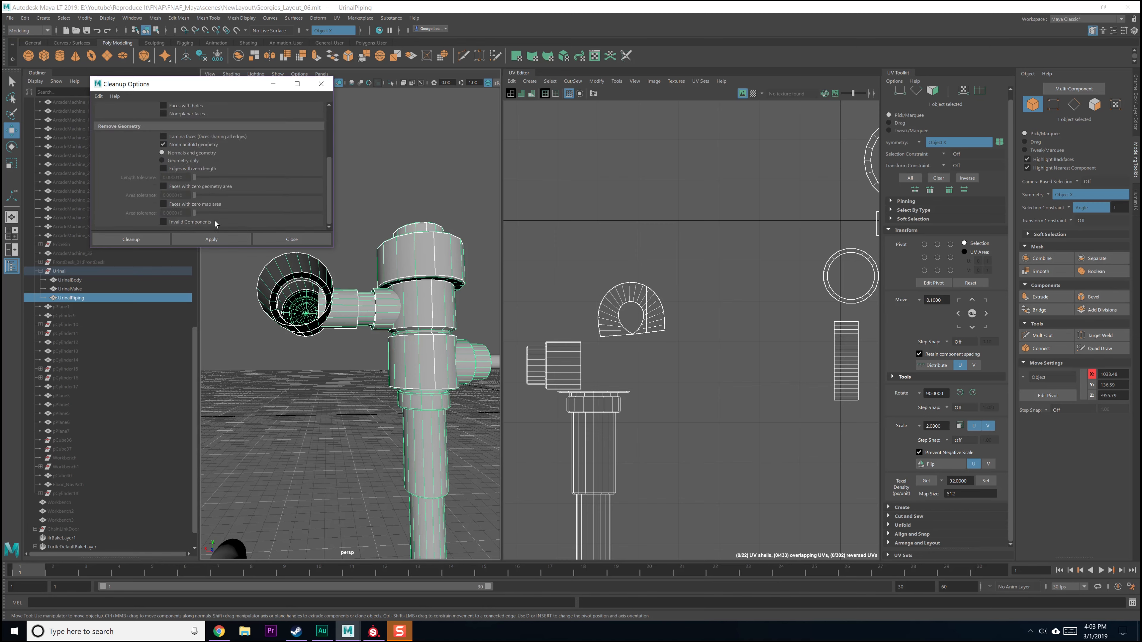
{"action": "left_click", "coordinate": [272, 240]}
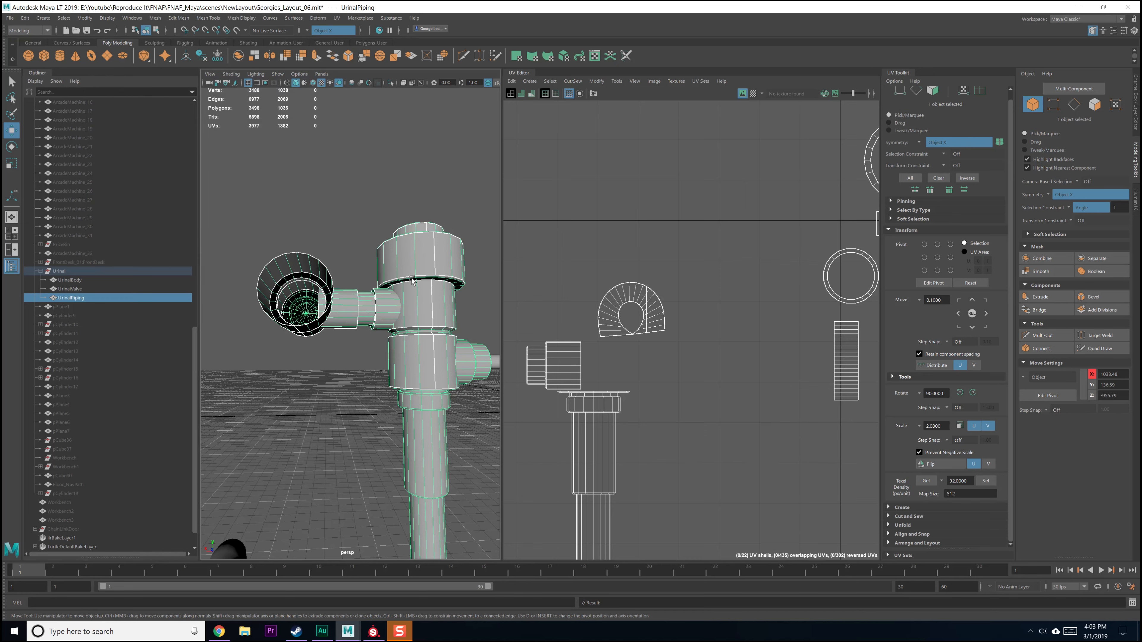
Step: Apply a planar UV projection from the Z axis to the arch-shaped side pipe shell
{"action": "right_click_drag", "start_coordinate": [594, 328], "coordinate": [570, 312]}
{"action": "left_click", "coordinate": [613, 299]}
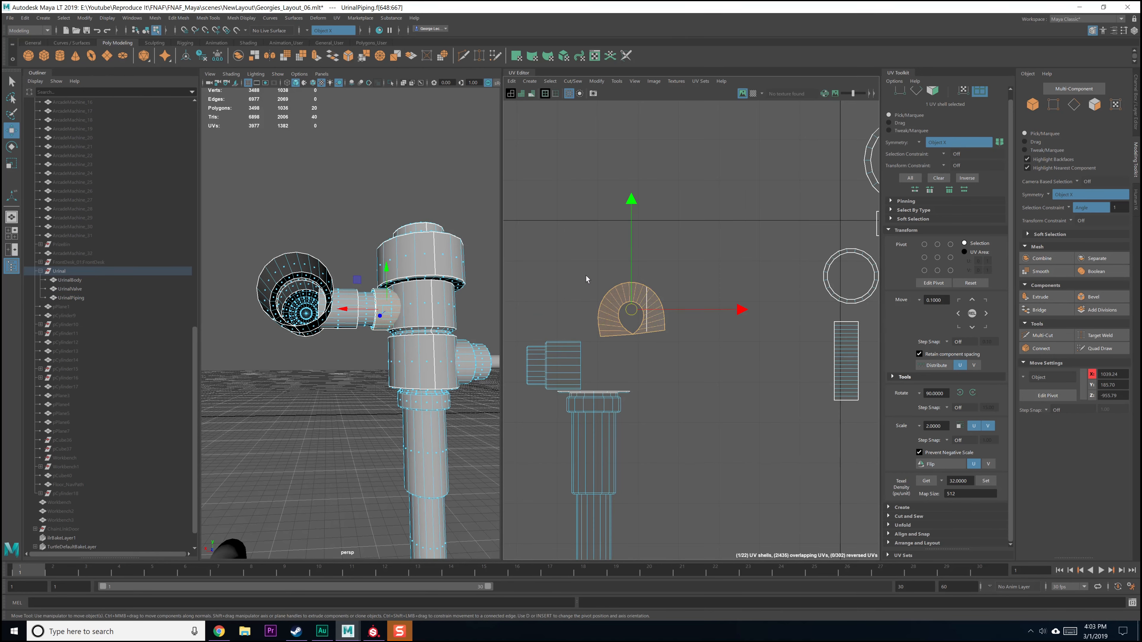
{"action": "left_click", "coordinate": [337, 18]}
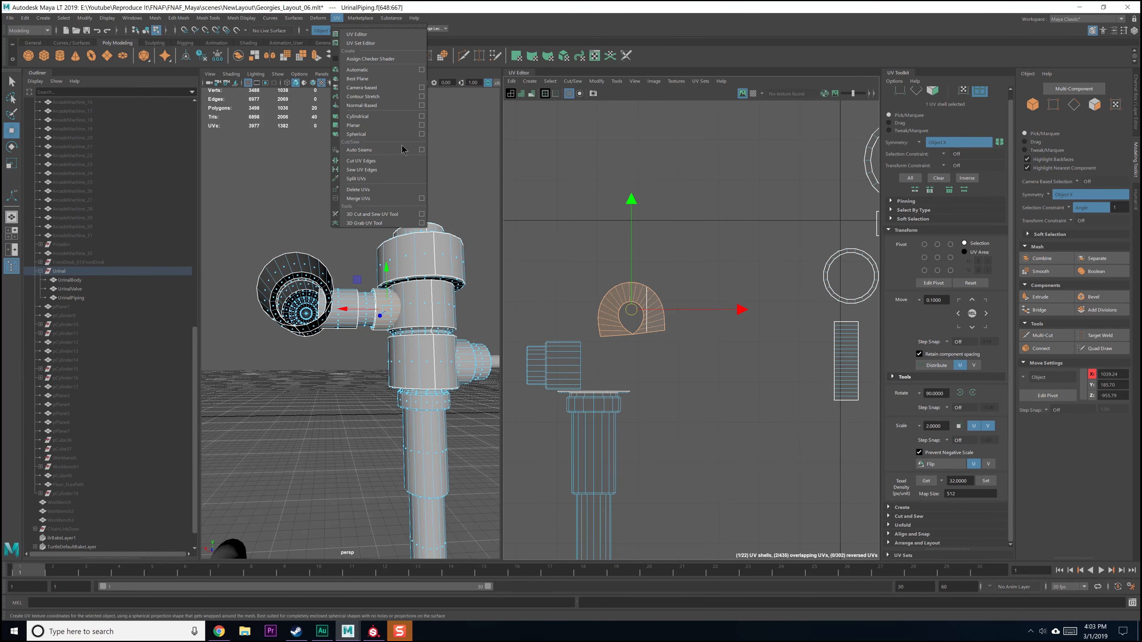
{"action": "left_click", "coordinate": [422, 125]}
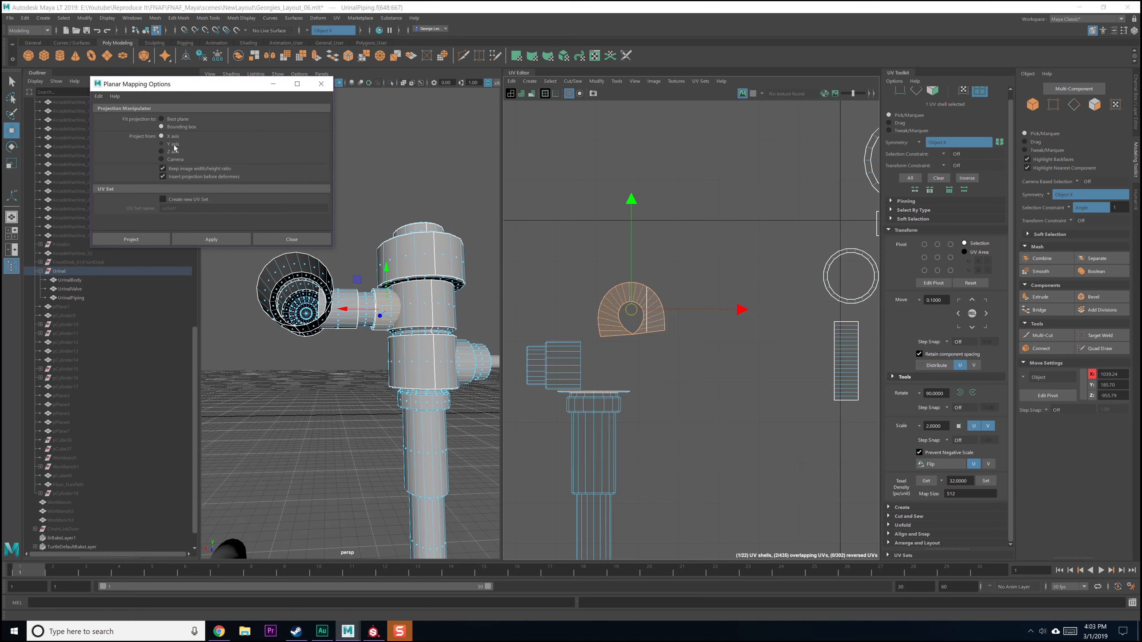
{"action": "left_click", "coordinate": [215, 239]}
{"action": "left_click", "coordinate": [292, 239]}
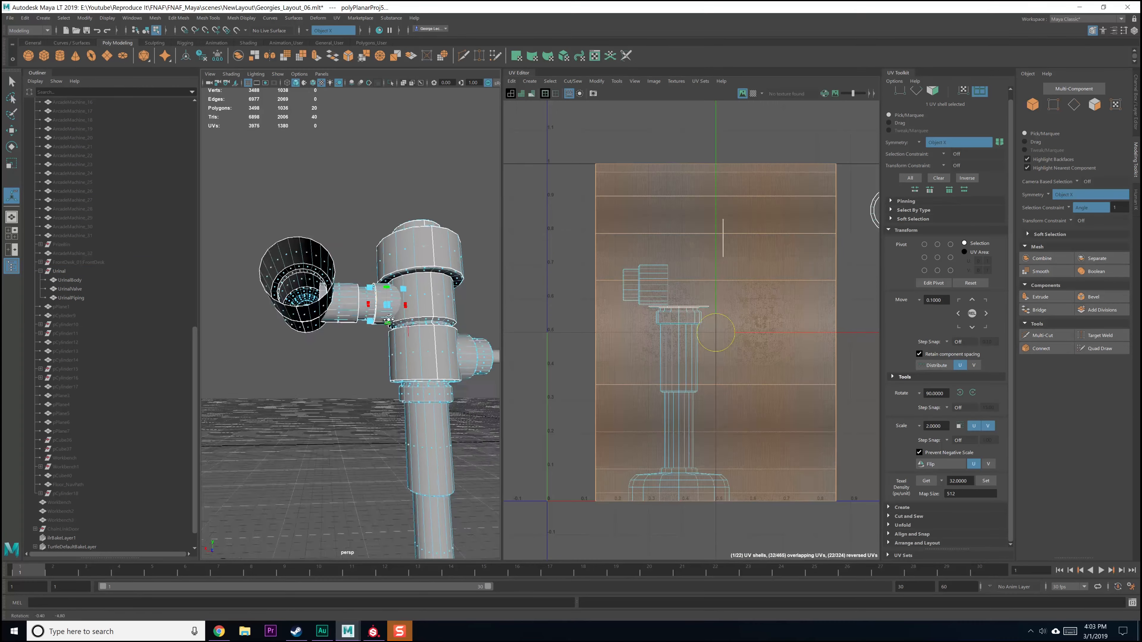
Step: Cut the UVs along one lengthwise edge of the projected side pipe section
{"action": "left_click_drag", "start_coordinate": [388, 320], "coordinate": [390, 314], "text": "alt"}
{"action": "scroll", "coordinate": [392, 316], "scroll_direction": "up", "scroll_amount": 5}
{"action": "key", "text": "q"}
{"action": "right_click_drag", "start_coordinate": [428, 225], "coordinate": [425, 203]}
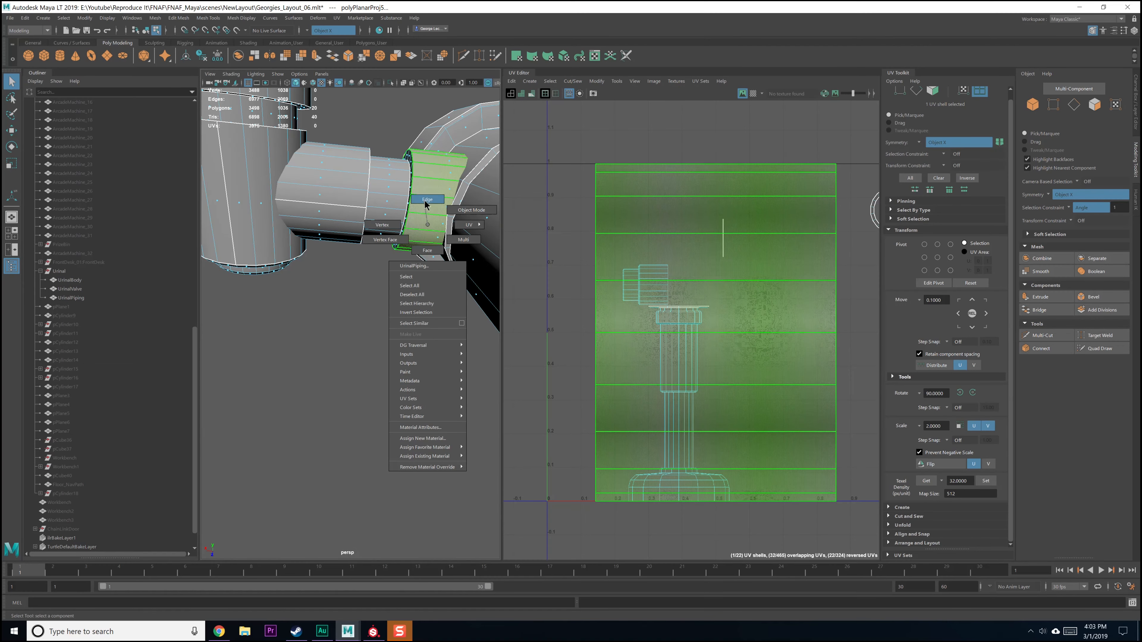
{"action": "left_click", "coordinate": [425, 216]}
{"action": "left_click_drag", "start_coordinate": [372, 292], "coordinate": [411, 286], "text": "alt"}
{"action": "right_click", "coordinate": [673, 328], "text": "shift"}
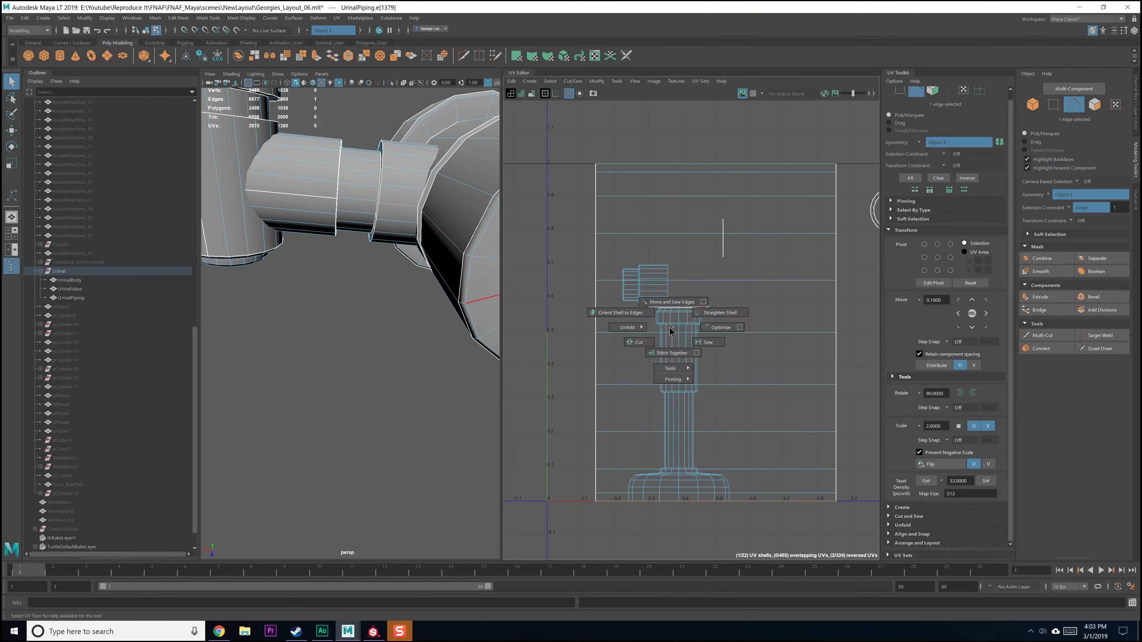
{"action": "right_click_drag", "start_coordinate": [638, 336], "coordinate": [638, 337], "text": "shift"}
Step: Unfold the cut side pipe shell into a flat strip
{"action": "right_click_drag", "start_coordinate": [750, 309], "coordinate": [679, 283]}
{"action": "left_click", "coordinate": [728, 280]}
{"action": "scroll", "coordinate": [710, 315], "scroll_direction": "down", "scroll_amount": 3}
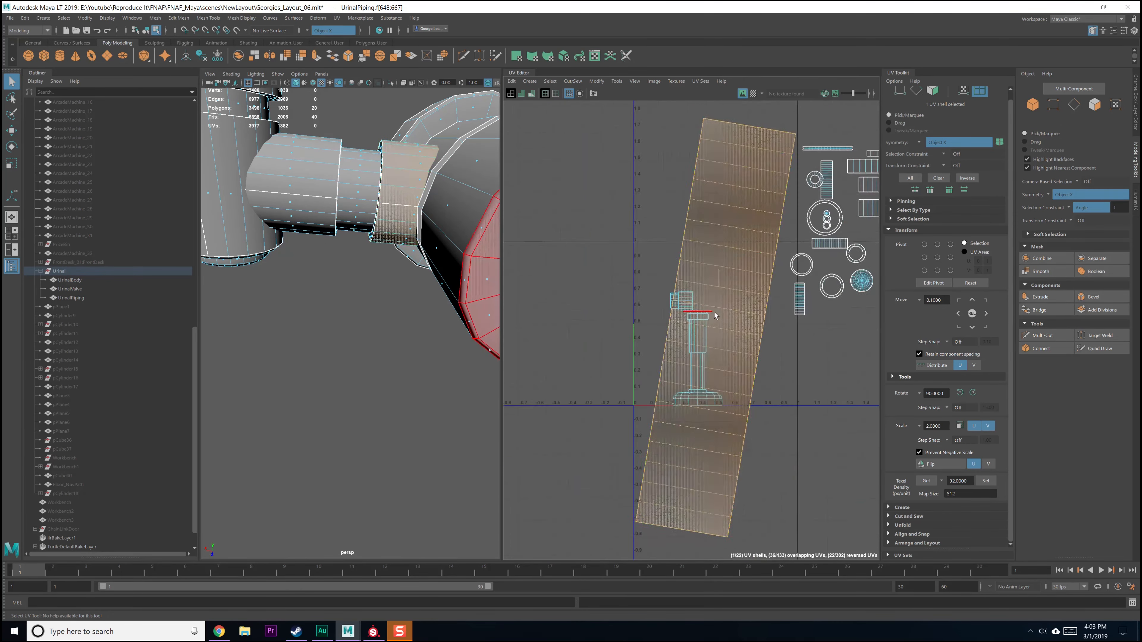
Step: Orient the unfolded side pipe strip upright and move it beyond the other arranged shells
{"action": "key", "text": "w"}
{"action": "middle_click_drag", "start_coordinate": [735, 294], "coordinate": [599, 311], "text": "alt"}
{"action": "right_click", "coordinate": [600, 311], "text": "shift"}
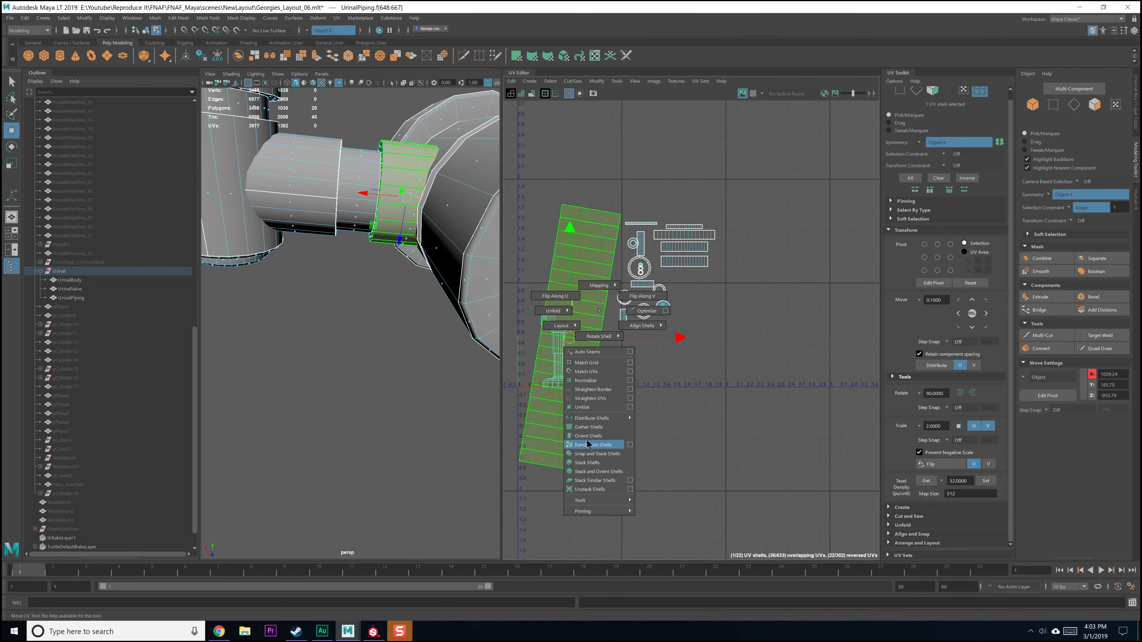
{"action": "right_click_drag", "start_coordinate": [587, 444], "coordinate": [587, 439], "text": "shift"}
{"action": "left_click_drag", "start_coordinate": [575, 361], "coordinate": [748, 277]}
{"action": "left_click", "coordinate": [701, 333]}
Step: Try to unfold the edge-on ring shell of the side pipe and undo the unfold
{"action": "middle_click_drag", "start_coordinate": [563, 318], "coordinate": [668, 309], "text": "alt"}
{"action": "scroll", "coordinate": [667, 309], "scroll_direction": "up", "scroll_amount": 7}
{"action": "left_click", "coordinate": [622, 323]}
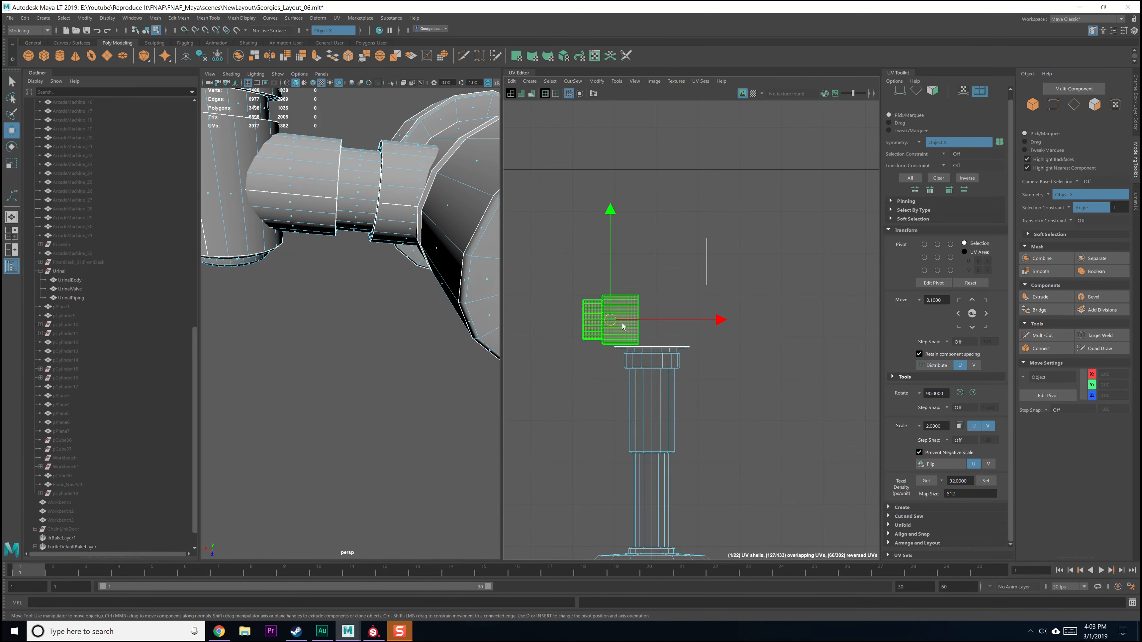
{"action": "left_click_drag", "start_coordinate": [687, 260], "coordinate": [746, 285]}
{"action": "left_click_drag", "start_coordinate": [372, 236], "coordinate": [377, 294], "text": "alt"}
{"action": "middle_click_drag", "start_coordinate": [771, 318], "coordinate": [675, 312], "text": "alt"}
{"action": "scroll", "coordinate": [676, 313], "scroll_direction": "down", "scroll_amount": 5}
{"action": "scroll", "coordinate": [676, 312], "scroll_direction": "up", "scroll_amount": 4}
{"action": "left_click_drag", "start_coordinate": [565, 279], "coordinate": [678, 282]}
{"action": "right_click_drag", "start_coordinate": [678, 283], "coordinate": [570, 287], "text": "shift"}
{"action": "key", "text": "ctrl+z"}
{"action": "scroll", "coordinate": [628, 284], "scroll_direction": "down", "scroll_amount": 2}
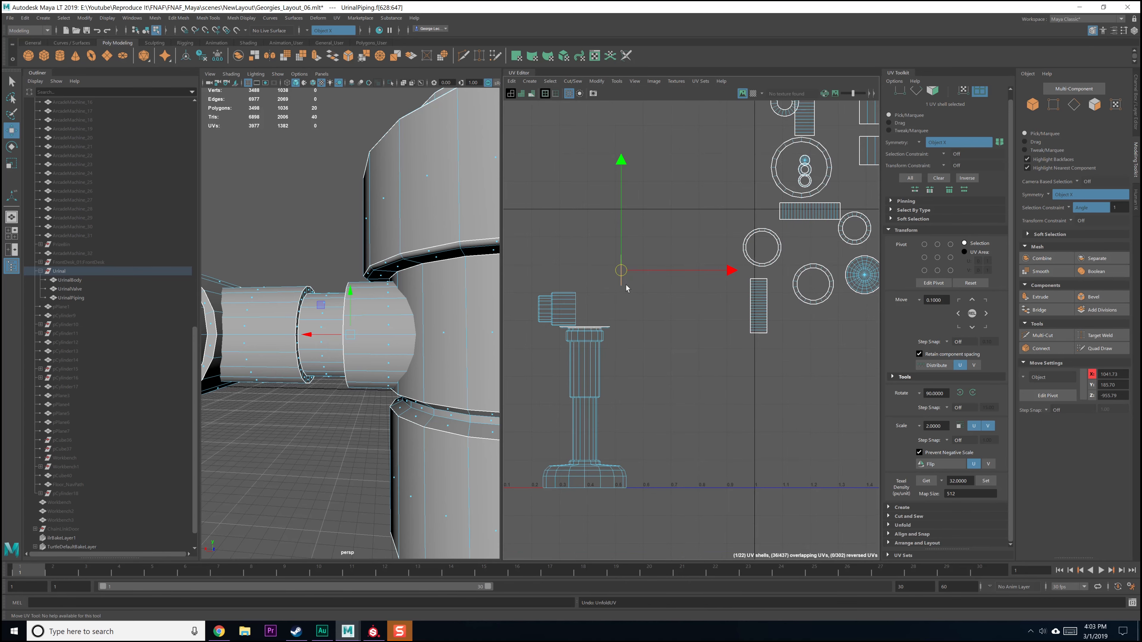
Step: Apply a planar UV projection from the X axis to the edge-on ring shell
{"action": "left_click", "coordinate": [336, 18]}
{"action": "left_click", "coordinate": [421, 128]}
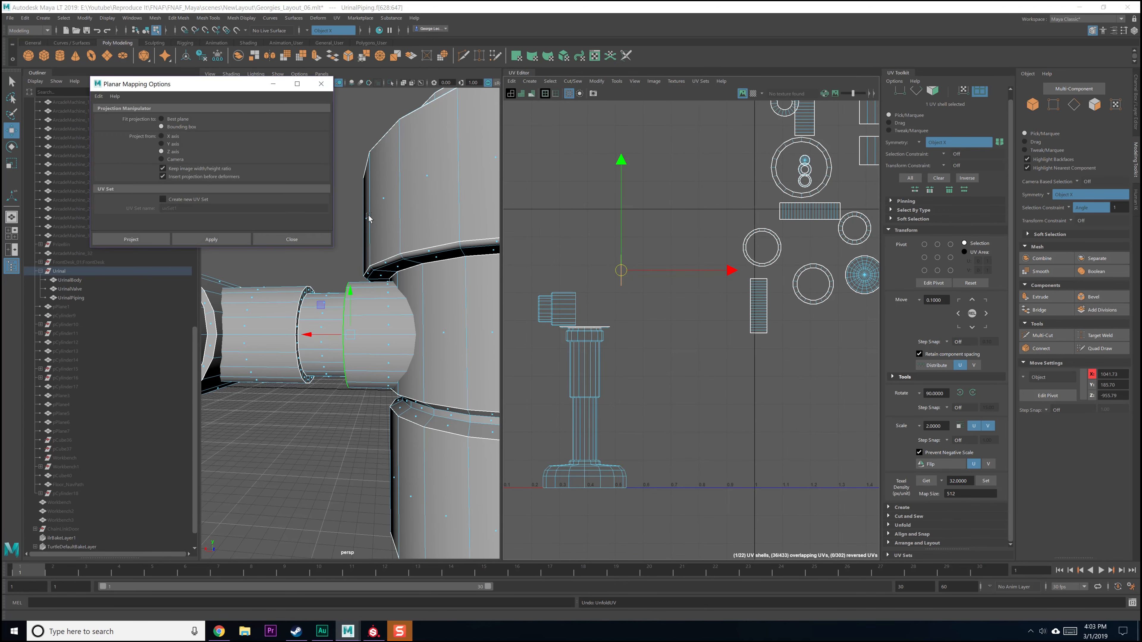
{"action": "left_click", "coordinate": [212, 239]}
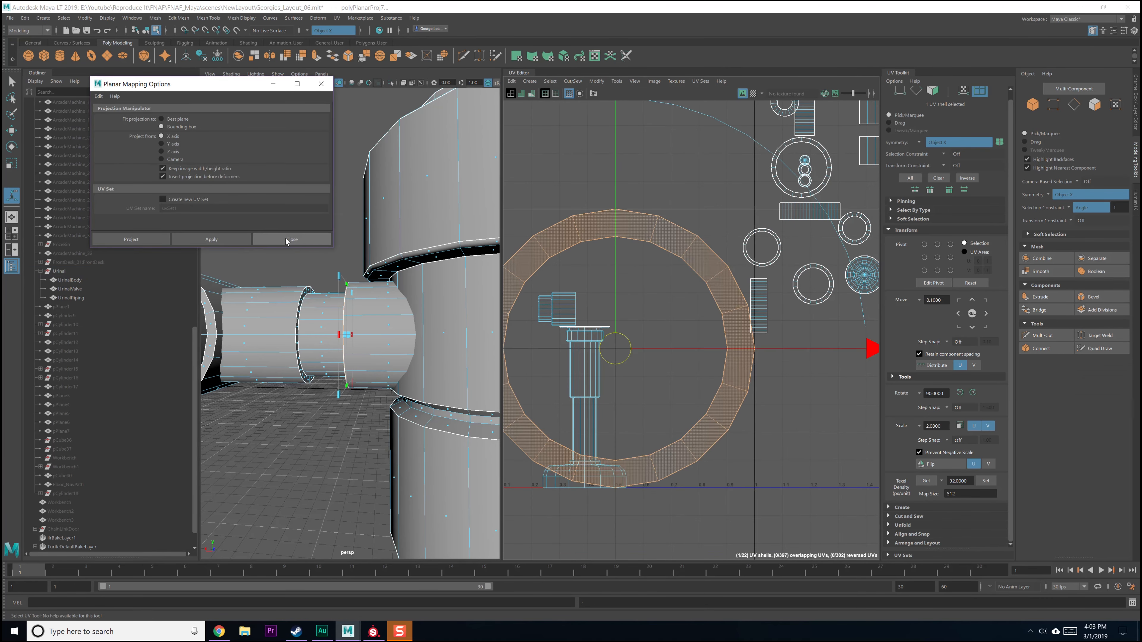
{"action": "left_click", "coordinate": [291, 239]}
Step: Scale down the projected ring shell and place it above the other arranged shells
{"action": "scroll", "coordinate": [562, 356], "scroll_direction": "down", "scroll_amount": 5}
{"action": "key", "text": "r"}
{"action": "left_click_drag", "start_coordinate": [561, 356], "coordinate": [507, 372]}
{"action": "left_click_drag", "start_coordinate": [580, 357], "coordinate": [689, 293]}
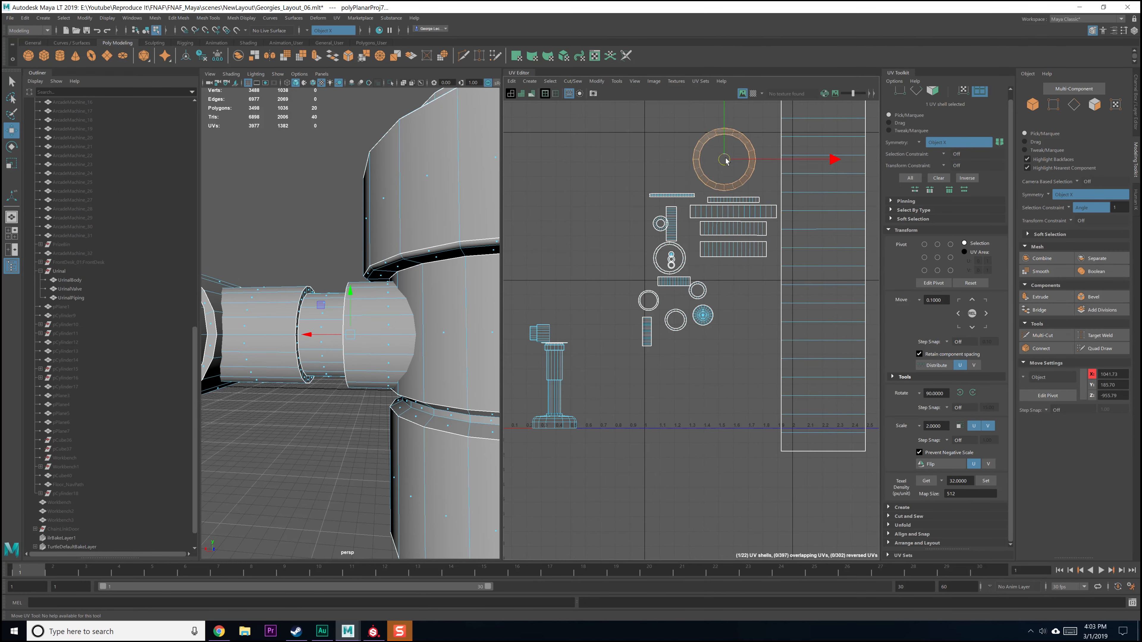
Step: Select the small stepped shell above the main pipe and examine its end cap on the model
{"action": "middle_click_drag", "start_coordinate": [384, 334], "coordinate": [454, 291], "text": "alt"}
{"action": "middle_click_drag", "start_coordinate": [590, 322], "coordinate": [602, 309], "text": "alt"}
{"action": "scroll", "coordinate": [557, 323], "scroll_direction": "up", "scroll_amount": 2}
{"action": "left_click", "coordinate": [554, 323]}
{"action": "left_click_drag", "start_coordinate": [354, 306], "coordinate": [302, 338], "text": "alt"}
{"action": "middle_click_drag", "start_coordinate": [302, 339], "coordinate": [311, 343], "text": "alt"}
{"action": "mouse_move", "coordinate": [311, 343]}
{"action": "left_mouse_down", "text": "alt"}
{"action": "mouse_move", "coordinate": [383, 320]}
{"action": "mouse_move", "coordinate": [344, 336]}
{"action": "mouse_move", "coordinate": [336, 314]}
{"action": "mouse_move", "coordinate": [316, 336]}
{"action": "mouse_move", "coordinate": [293, 338]}
{"action": "left_mouse_up", "text": "alt"}
{"action": "scroll", "coordinate": [338, 318], "scroll_direction": "up", "scroll_amount": 5}
{"action": "scroll", "coordinate": [293, 338], "scroll_direction": "up", "scroll_amount": 5}
{"action": "scroll", "coordinate": [293, 336], "scroll_direction": "down", "scroll_amount": 3}
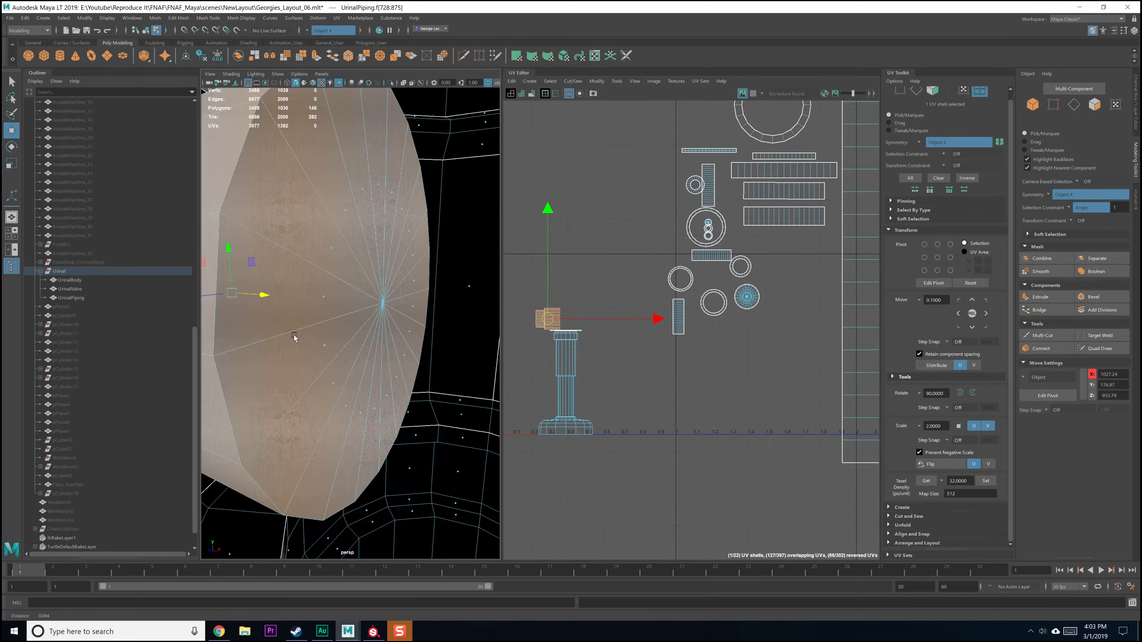
Step: Try to delete the radial edges of the end cap and undo the deletion
{"action": "right_click_drag", "start_coordinate": [375, 184], "coordinate": [374, 205]}
{"action": "right_click_drag", "start_coordinate": [258, 176], "coordinate": [253, 156]}
{"action": "right_click", "coordinate": [281, 175], "text": "shift"}
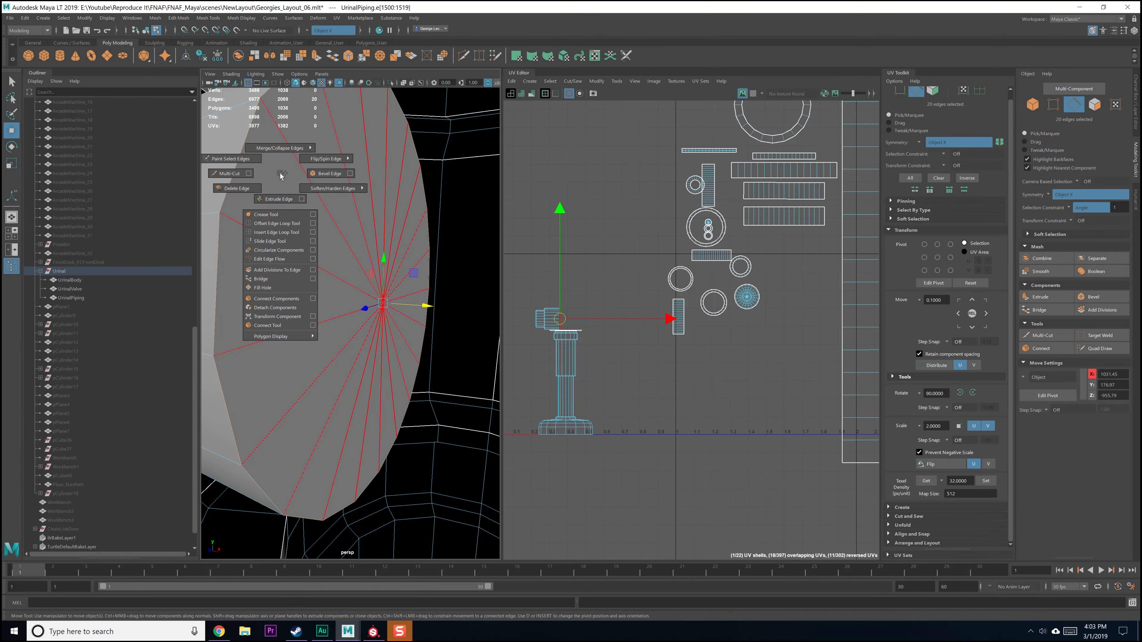
{"action": "right_click", "coordinate": [266, 171], "text": "ctrl"}
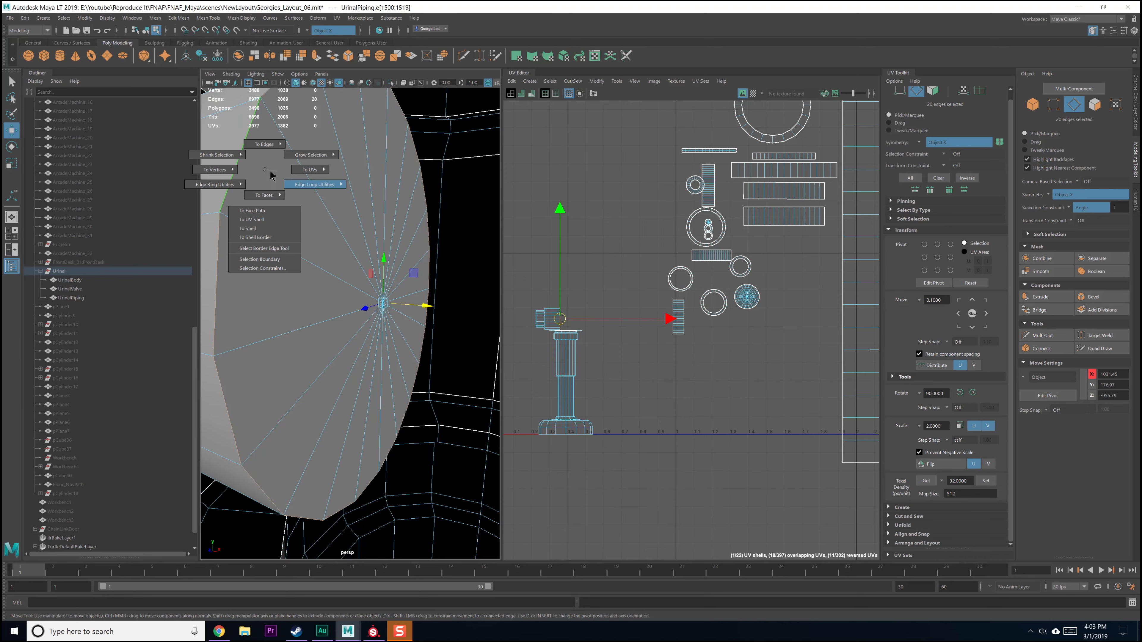
{"action": "left_click", "coordinate": [269, 195]}
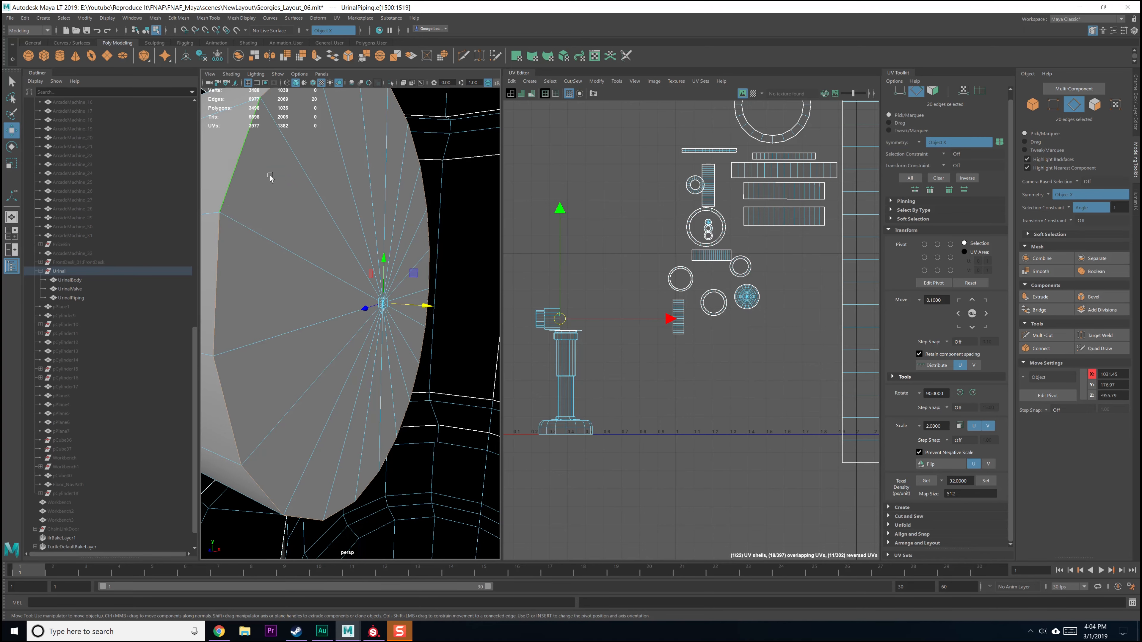
{"action": "key", "text": "Delete"}
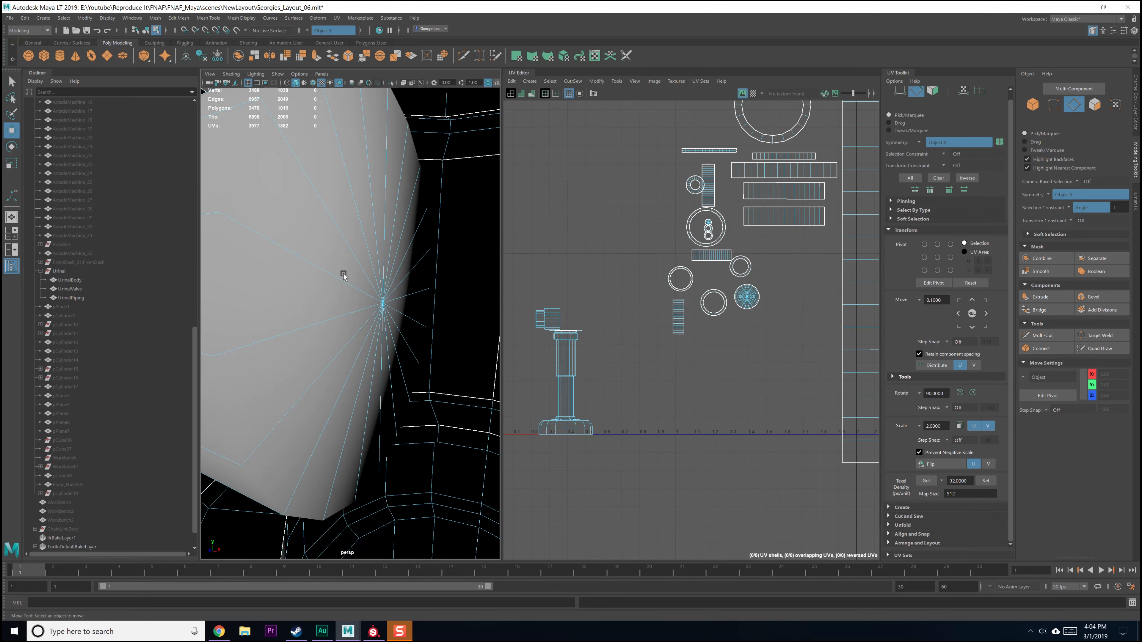
{"action": "key", "text": "ctrl+z"}
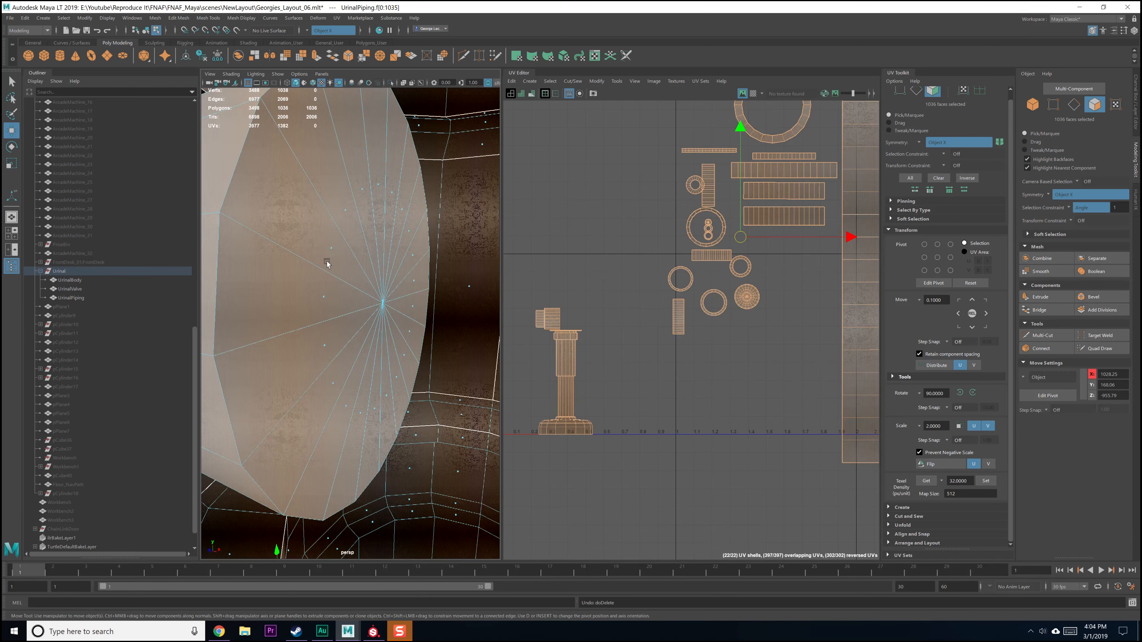
Step: Delete the triangular faces of the stepped pipe fitting's end cap
{"action": "left_click_drag", "start_coordinate": [332, 246], "coordinate": [383, 250], "text": "alt"}
{"action": "left_click", "coordinate": [380, 261]}
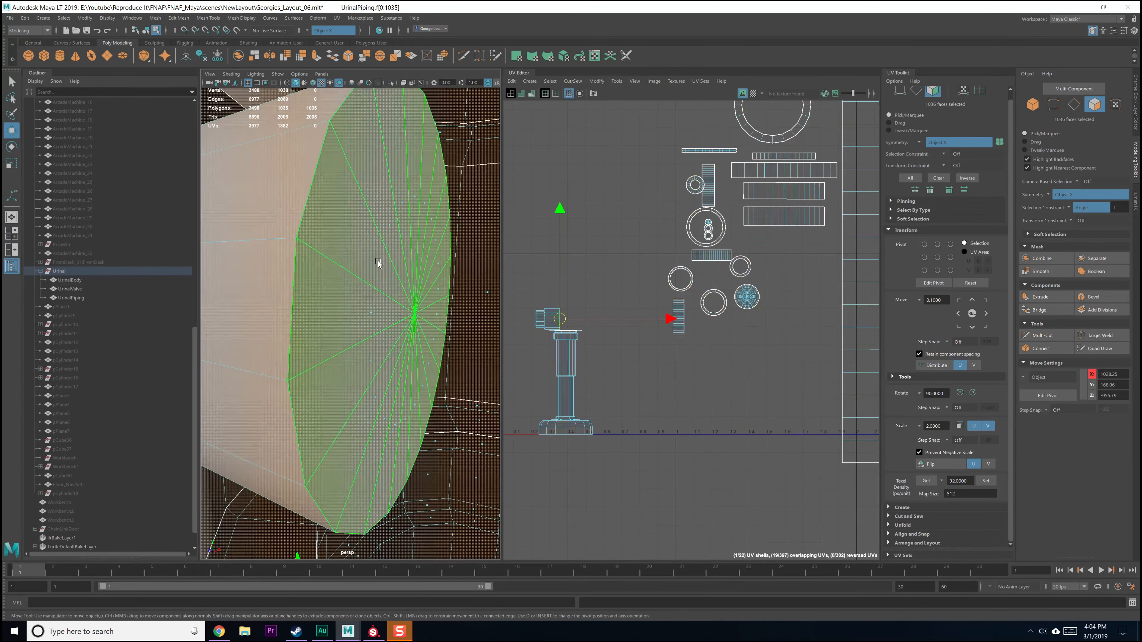
{"action": "key", "text": "Delete"}
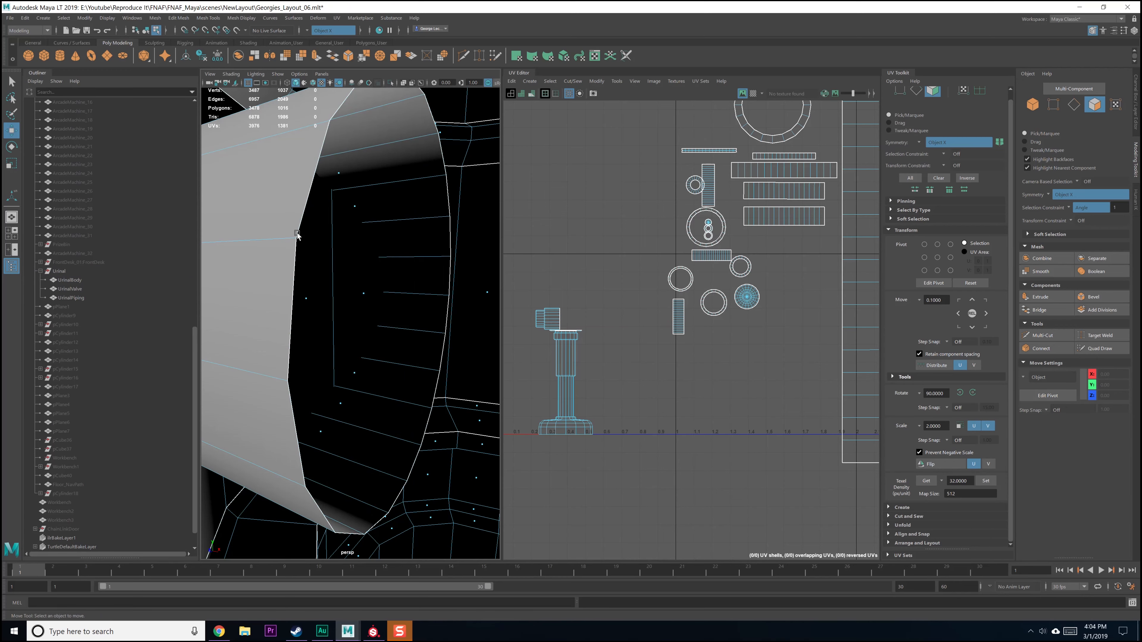
Step: Cut the UVs along the edge loop separating the wide section of the lower side fitting from its collar
{"action": "scroll", "coordinate": [385, 277], "scroll_direction": "down", "scroll_amount": 6}
{"action": "right_click_drag", "start_coordinate": [318, 278], "coordinate": [316, 258]}
{"action": "left_click_drag", "start_coordinate": [316, 258], "coordinate": [377, 280], "text": "alt"}
{"action": "double_click", "coordinate": [265, 264]}
{"action": "scroll", "coordinate": [377, 281], "scroll_direction": "down", "scroll_amount": 5}
{"action": "middle_click_drag", "start_coordinate": [576, 326], "coordinate": [571, 321], "text": "alt"}
{"action": "right_click_drag", "start_coordinate": [619, 323], "coordinate": [601, 335], "text": "shift"}
Step: Cut a lengthwise seam along the wide section of the lower side fitting
{"action": "scroll", "coordinate": [582, 334], "scroll_direction": "up", "scroll_amount": 5}
{"action": "middle_click_drag", "start_coordinate": [559, 323], "coordinate": [592, 319], "text": "alt"}
{"action": "scroll", "coordinate": [593, 319], "scroll_direction": "up", "scroll_amount": 3}
{"action": "left_click_drag", "start_coordinate": [382, 332], "coordinate": [394, 259], "text": "alt"}
{"action": "key", "text": "q"}
{"action": "left_click_drag", "start_coordinate": [350, 410], "coordinate": [328, 433], "text": "alt"}
{"action": "left_click_drag", "start_coordinate": [429, 431], "coordinate": [433, 434], "text": "alt"}
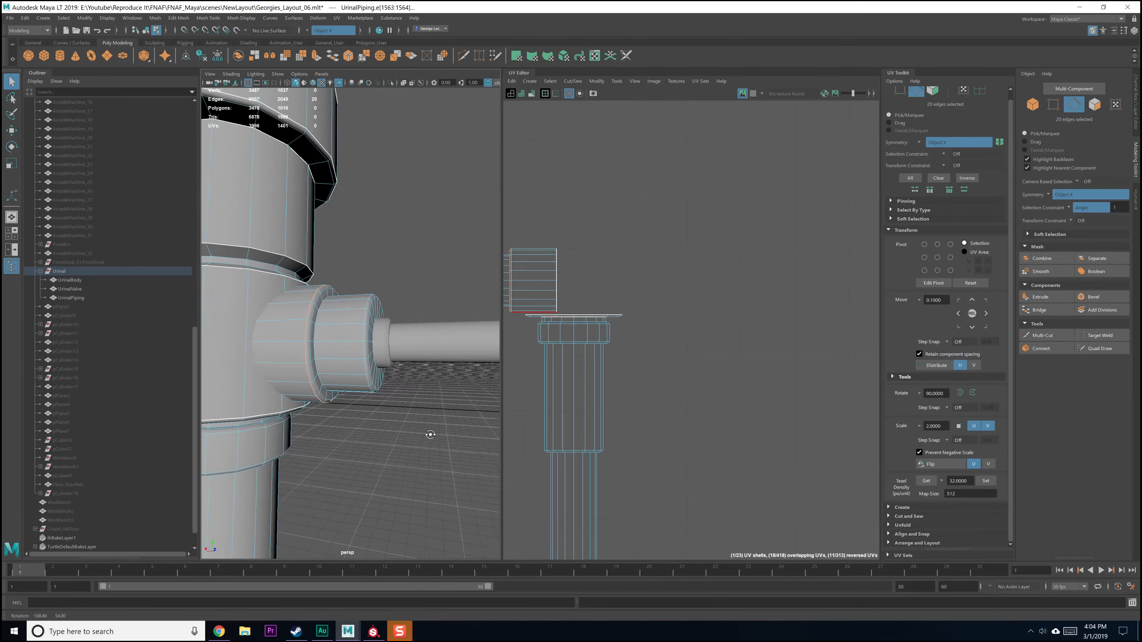
{"action": "left_click", "coordinate": [282, 341]}
{"action": "middle_click_drag", "start_coordinate": [282, 356], "coordinate": [368, 363], "text": "alt"}
{"action": "right_click_drag", "start_coordinate": [606, 282], "coordinate": [585, 291], "text": "shift"}
{"action": "middle_click_drag", "start_coordinate": [584, 292], "coordinate": [621, 300], "text": "alt"}
Step: Unfold the wide fitting section's shell and move the strip beside the other arranged shells
{"action": "right_click_drag", "start_coordinate": [637, 286], "coordinate": [485, 277]}
{"action": "left_click", "coordinate": [579, 278]}
{"action": "scroll", "coordinate": [557, 335], "scroll_direction": "down", "scroll_amount": 4}
{"action": "key", "text": "w"}
{"action": "left_click_drag", "start_coordinate": [560, 307], "coordinate": [725, 197]}
Step: Unfold the remaining narrow collar shell of the side fitting
{"action": "left_click", "coordinate": [545, 312]}
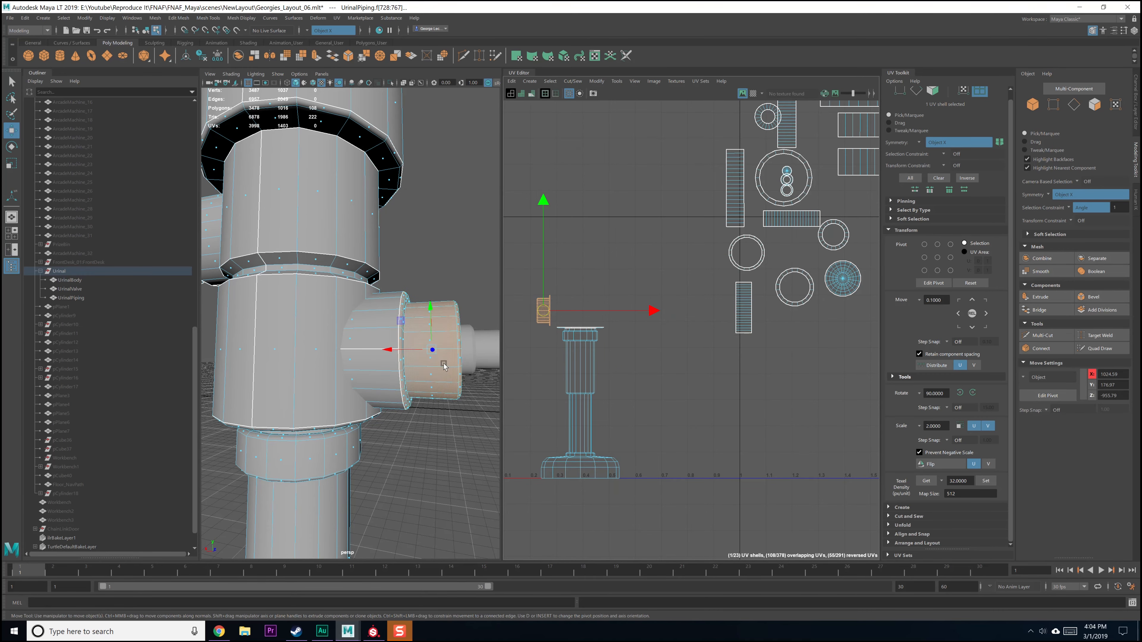
{"action": "left_click_drag", "start_coordinate": [444, 359], "coordinate": [414, 374], "text": "alt"}
{"action": "scroll", "coordinate": [417, 380], "scroll_direction": "up", "scroll_amount": 4}
{"action": "right_click_drag", "start_coordinate": [609, 276], "coordinate": [529, 283], "text": "shift"}
{"action": "middle_click_drag", "start_coordinate": [550, 320], "coordinate": [565, 307], "text": "alt"}
{"action": "scroll", "coordinate": [567, 324], "scroll_direction": "up", "scroll_amount": 8}
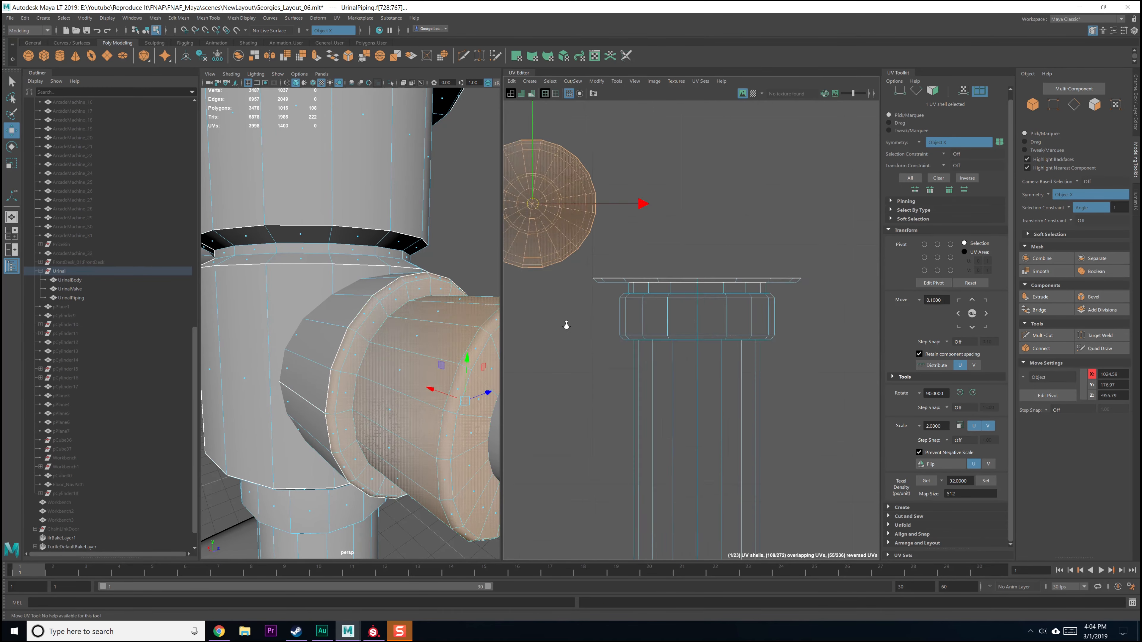
Step: Cut the disc-shaped collar shell along the edge loops at both ends of the collar wall
{"action": "key", "text": "q"}
{"action": "middle_click_drag", "start_coordinate": [566, 247], "coordinate": [607, 287], "text": "alt"}
{"action": "middle_click_drag", "start_coordinate": [382, 363], "coordinate": [356, 357], "text": "alt"}
{"action": "left_click_drag", "start_coordinate": [357, 358], "coordinate": [373, 338], "text": "alt"}
{"action": "right_click_drag", "start_coordinate": [373, 338], "coordinate": [374, 316]}
{"action": "middle_click_drag", "start_coordinate": [288, 310], "coordinate": [317, 360], "text": "alt"}
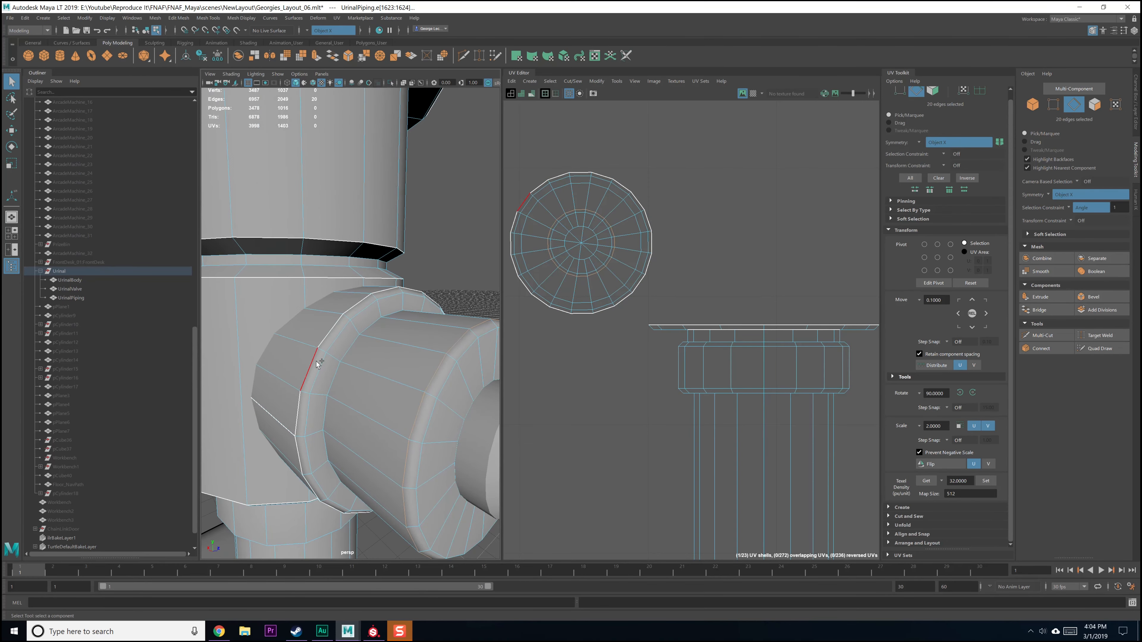
{"action": "middle_click_drag", "start_coordinate": [606, 284], "coordinate": [611, 277], "text": "alt"}
{"action": "left_click", "coordinate": [610, 276]}
{"action": "right_click_drag", "start_coordinate": [594, 284], "coordinate": [593, 284], "text": "shift"}
Step: Select the separated collar shells and unfold them
{"action": "right_click_drag", "start_coordinate": [610, 254], "coordinate": [629, 270]}
{"action": "scroll", "coordinate": [572, 246], "scroll_direction": "down", "scroll_amount": 1}
{"action": "left_click_drag", "start_coordinate": [542, 151], "coordinate": [619, 281]}
{"action": "right_click", "coordinate": [687, 210], "text": "shift"}
{"action": "right_click_drag", "start_coordinate": [687, 212], "coordinate": [629, 209], "text": "shift"}
Step: Separate the collar's outer ring and centre disc from its wall shell and place them beside the arranged shells
{"action": "key", "text": "w"}
{"action": "mouse_move", "coordinate": [611, 240]}
{"action": "middle_mouse_down"}
{"action": "mouse_move", "coordinate": [682, 212]}
{"action": "mouse_move", "coordinate": [606, 233]}
{"action": "middle_mouse_up"}
{"action": "left_click", "coordinate": [721, 197]}
{"action": "left_click", "coordinate": [602, 239]}
{"action": "right_click_drag", "start_coordinate": [613, 271], "coordinate": [583, 263], "text": "alt"}
{"action": "middle_click_drag", "start_coordinate": [589, 267], "coordinate": [715, 230]}
{"action": "left_click", "coordinate": [571, 271]}
{"action": "middle_click_drag", "start_coordinate": [570, 271], "coordinate": [695, 237]}
{"action": "left_click", "coordinate": [675, 193], "text": "shift"}
{"action": "scroll", "coordinate": [766, 297], "scroll_direction": "down", "scroll_amount": 8}
{"action": "middle_click_drag", "start_coordinate": [769, 297], "coordinate": [655, 319], "text": "alt"}
{"action": "left_click_drag", "start_coordinate": [628, 289], "coordinate": [756, 263]}
Step: Cut the ring-shaped collar wall shell along one lengthwise edge
{"action": "left_click", "coordinate": [588, 301]}
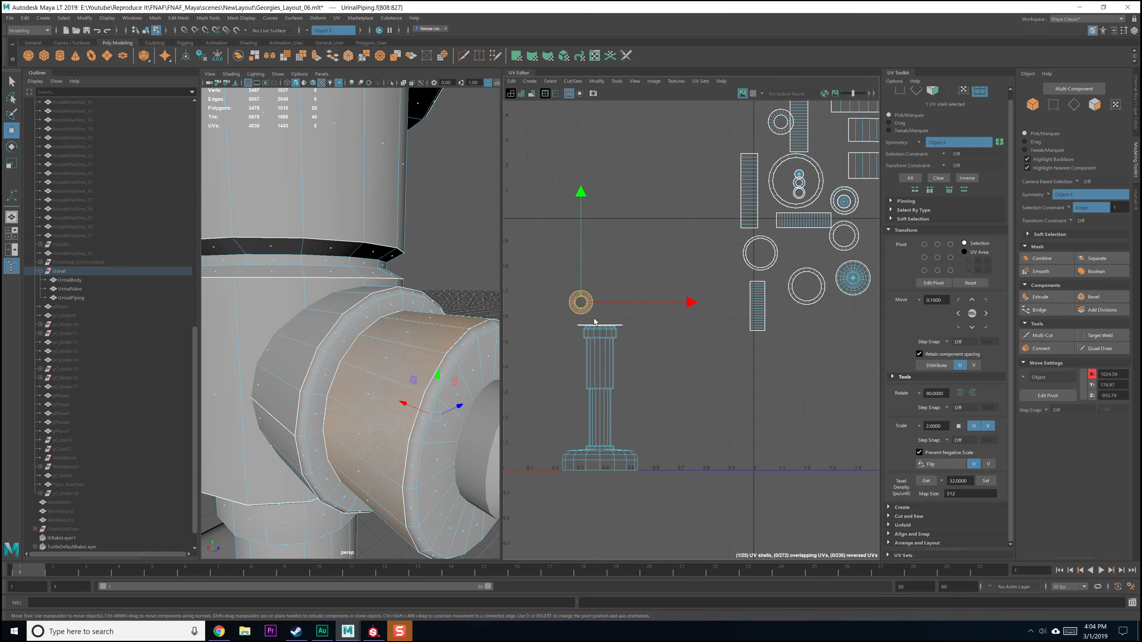
{"action": "scroll", "coordinate": [596, 322], "scroll_direction": "up", "scroll_amount": 5}
{"action": "left_click_drag", "start_coordinate": [345, 420], "coordinate": [408, 393], "text": "alt"}
{"action": "mouse_move", "coordinate": [429, 390]}
{"action": "right_mouse_down"}
{"action": "mouse_move", "coordinate": [428, 400]}
{"action": "mouse_move", "coordinate": [429, 378]}
{"action": "right_mouse_up"}
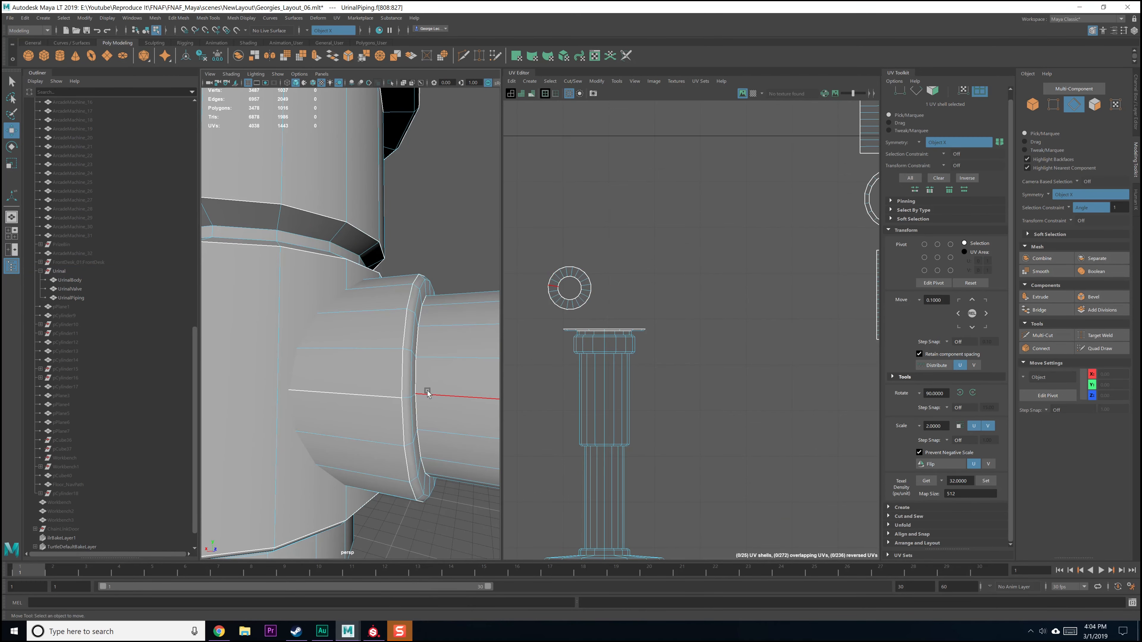
{"action": "left_click", "coordinate": [431, 393]}
{"action": "middle_click_drag", "start_coordinate": [578, 318], "coordinate": [589, 312], "text": "alt"}
{"action": "right_click", "coordinate": [588, 312], "text": "shift"}
{"action": "right_click_drag", "start_coordinate": [588, 312], "coordinate": [548, 290], "text": "shift"}
Step: Unfold and orient the collar wall shell, then move the strip among the arranged shells
{"action": "left_click", "coordinate": [572, 293]}
{"action": "scroll", "coordinate": [611, 338], "scroll_direction": "down", "scroll_amount": 3}
{"action": "middle_click_drag", "start_coordinate": [635, 306], "coordinate": [565, 329], "text": "alt"}
{"action": "right_click_drag", "start_coordinate": [583, 295], "coordinate": [576, 423], "text": "shift"}
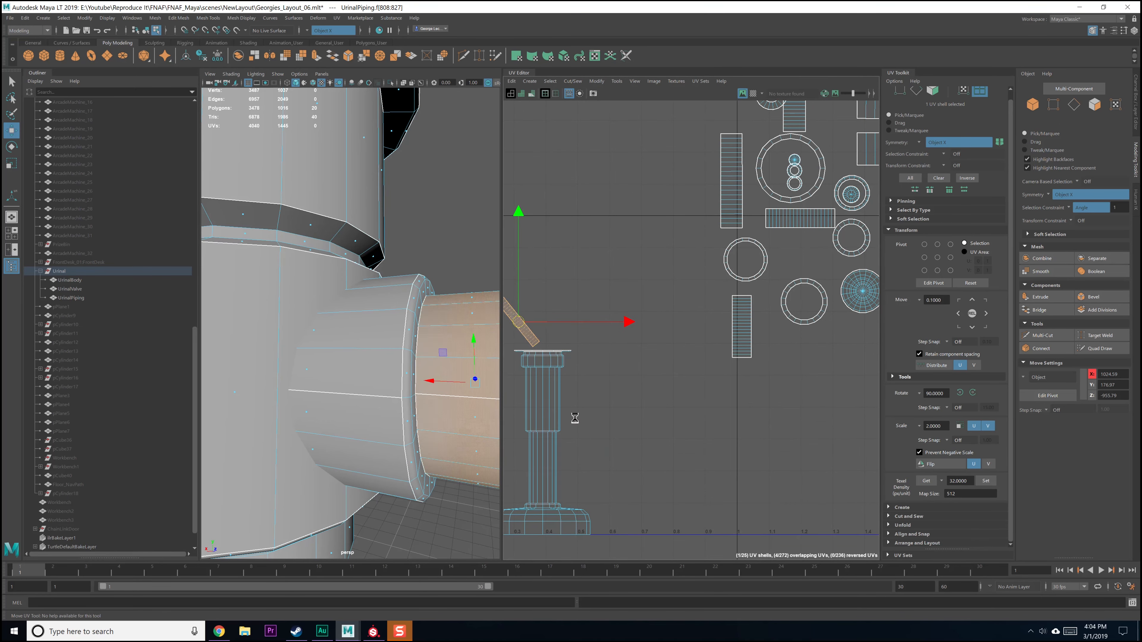
{"action": "left_click_drag", "start_coordinate": [531, 322], "coordinate": [801, 256]}
{"action": "left_click", "coordinate": [670, 324]}
Step: Save the scene with the updated piping UVs
{"action": "middle_click_drag", "start_coordinate": [474, 372], "coordinate": [426, 372], "text": "alt"}
{"action": "left_click_drag", "start_coordinate": [426, 372], "coordinate": [373, 398], "text": "alt"}
{"action": "key", "text": "ctrl+s"}
{"action": "scroll", "coordinate": [373, 398], "scroll_direction": "down", "scroll_amount": 5}
{"action": "middle_click_drag", "start_coordinate": [583, 377], "coordinate": [690, 304], "text": "alt"}
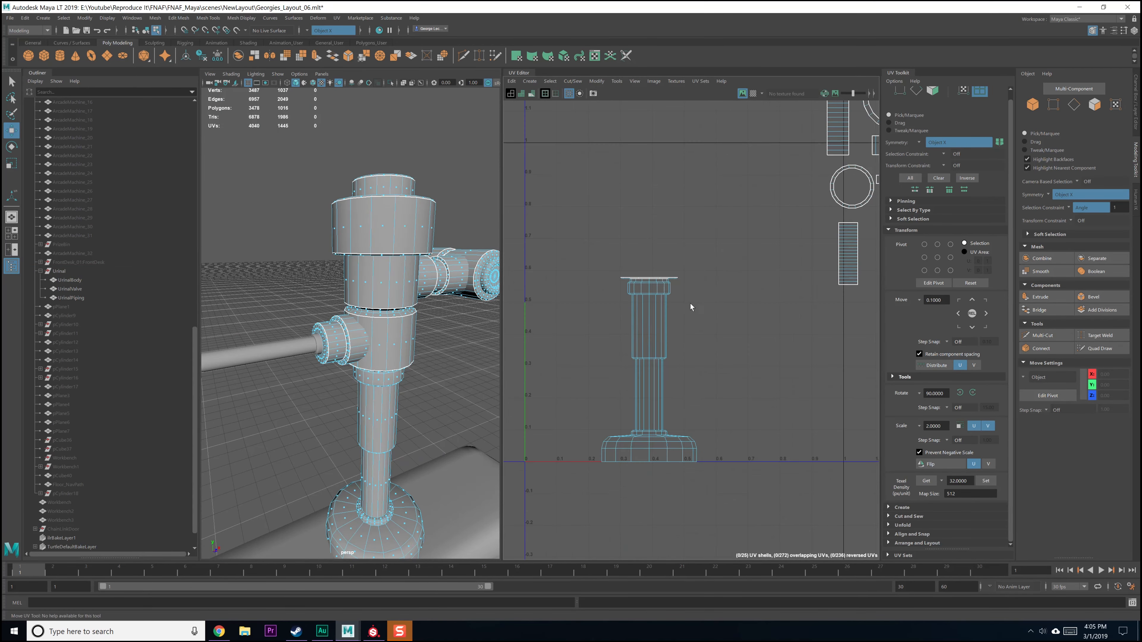
Step: Apply a planar UV projection to the flat ring on the underside of the valve body
{"action": "middle_click_drag", "start_coordinate": [675, 355], "coordinate": [650, 355], "text": "alt"}
{"action": "left_click", "coordinate": [624, 279]}
{"action": "left_click_drag", "start_coordinate": [439, 510], "coordinate": [393, 419], "text": "alt"}
{"action": "right_click_drag", "start_coordinate": [393, 418], "coordinate": [528, 396], "text": "alt"}
{"action": "left_click", "coordinate": [337, 18]}
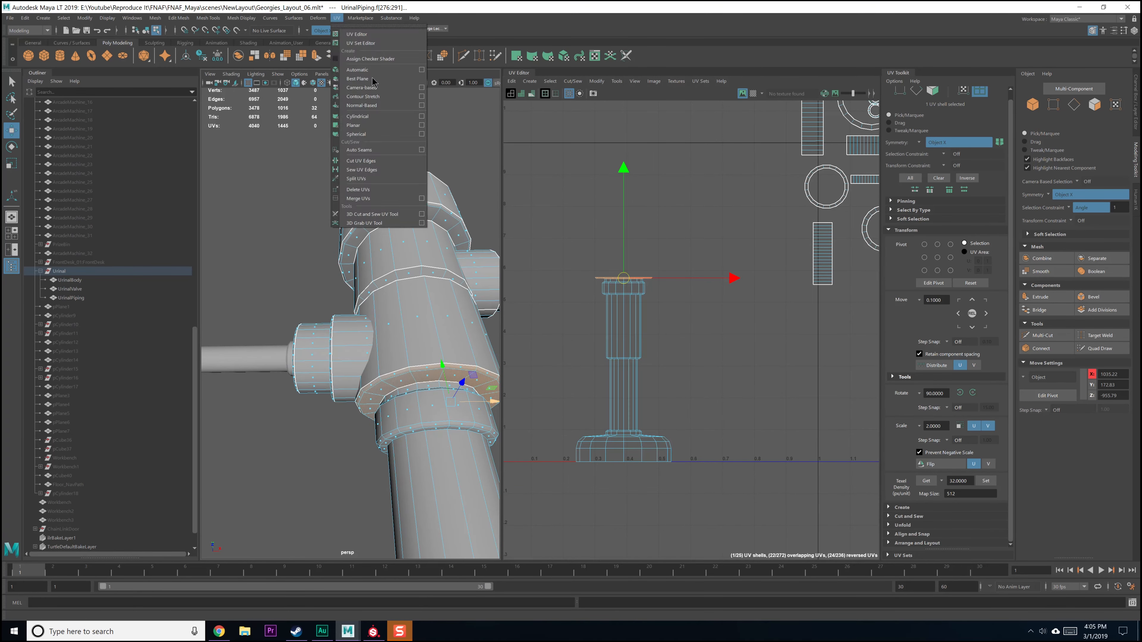
{"action": "left_click", "coordinate": [422, 125]}
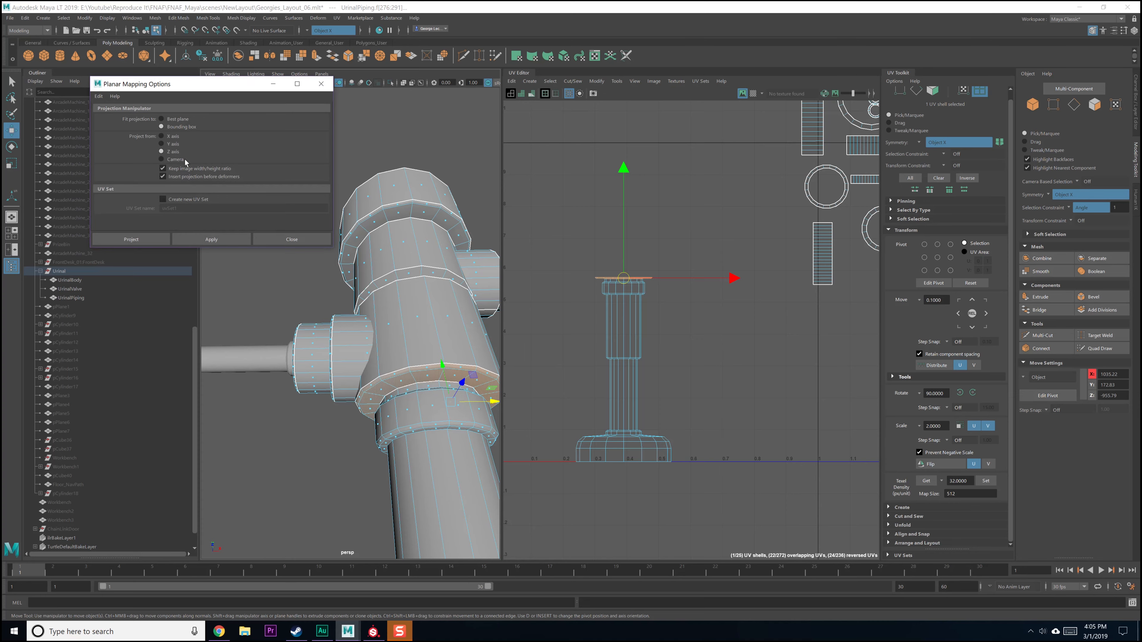
{"action": "left_click", "coordinate": [219, 242]}
{"action": "left_click", "coordinate": [276, 241]}
Step: Unfold the projected flat ring shell and place it among the arranged shells
{"action": "scroll", "coordinate": [616, 338], "scroll_direction": "down", "scroll_amount": 4}
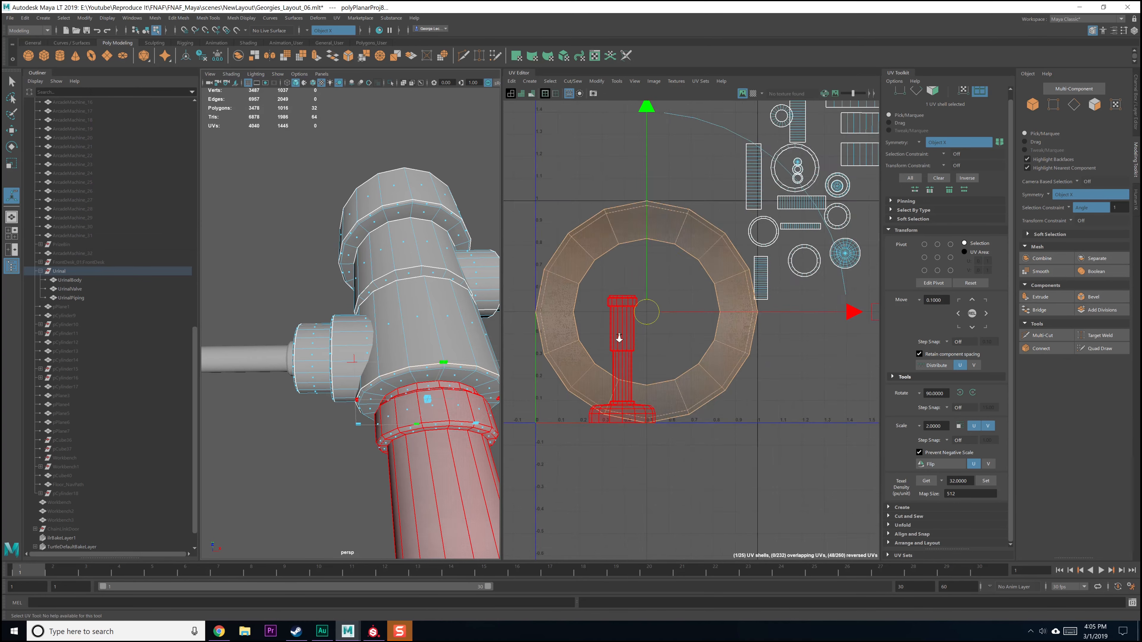
{"action": "key", "text": "e"}
{"action": "key", "text": "r"}
{"action": "left_click_drag", "start_coordinate": [637, 323], "coordinate": [800, 263]}
{"action": "right_click_drag", "start_coordinate": [818, 296], "coordinate": [707, 314], "text": "shift"}
{"action": "right_click_drag", "start_coordinate": [815, 293], "coordinate": [814, 296], "text": "shift"}
{"action": "middle_click_drag", "start_coordinate": [811, 297], "coordinate": [694, 318], "text": "alt"}
Step: Select all the arranged shells except the remaining vertical pipe shell and orient them
{"action": "scroll", "coordinate": [716, 322], "scroll_direction": "down", "scroll_amount": 4}
{"action": "left_click", "coordinate": [632, 230]}
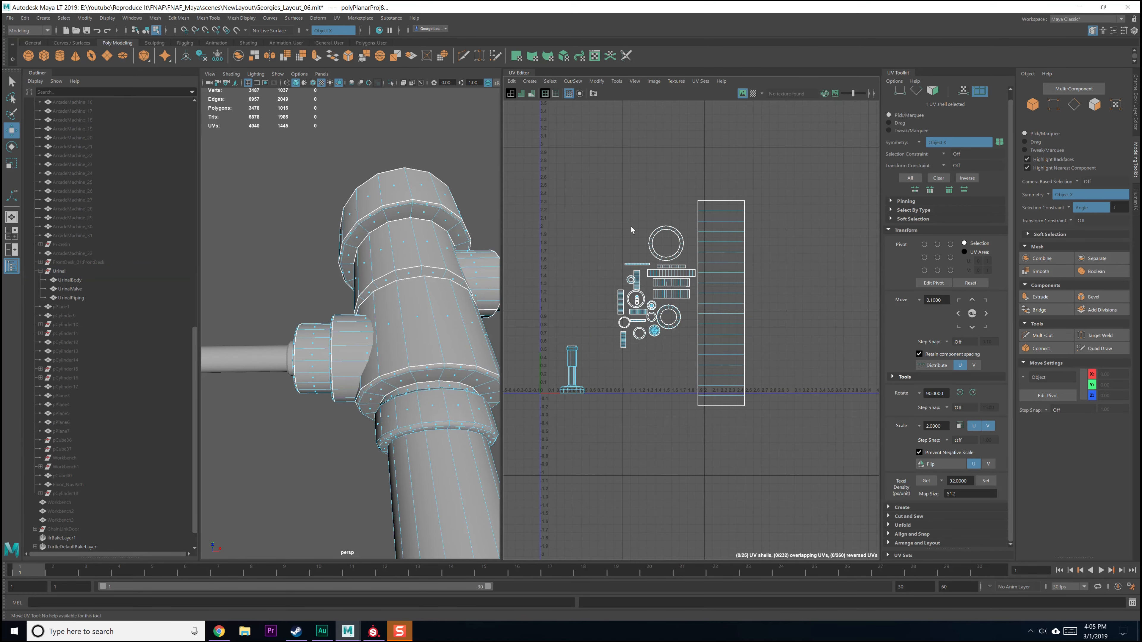
{"action": "left_click_drag", "start_coordinate": [756, 374], "coordinate": [758, 376]}
{"action": "right_click_drag", "start_coordinate": [715, 286], "coordinate": [683, 409], "text": "shift"}
{"action": "scroll", "coordinate": [648, 300], "scroll_direction": "up", "scroll_amount": 4}
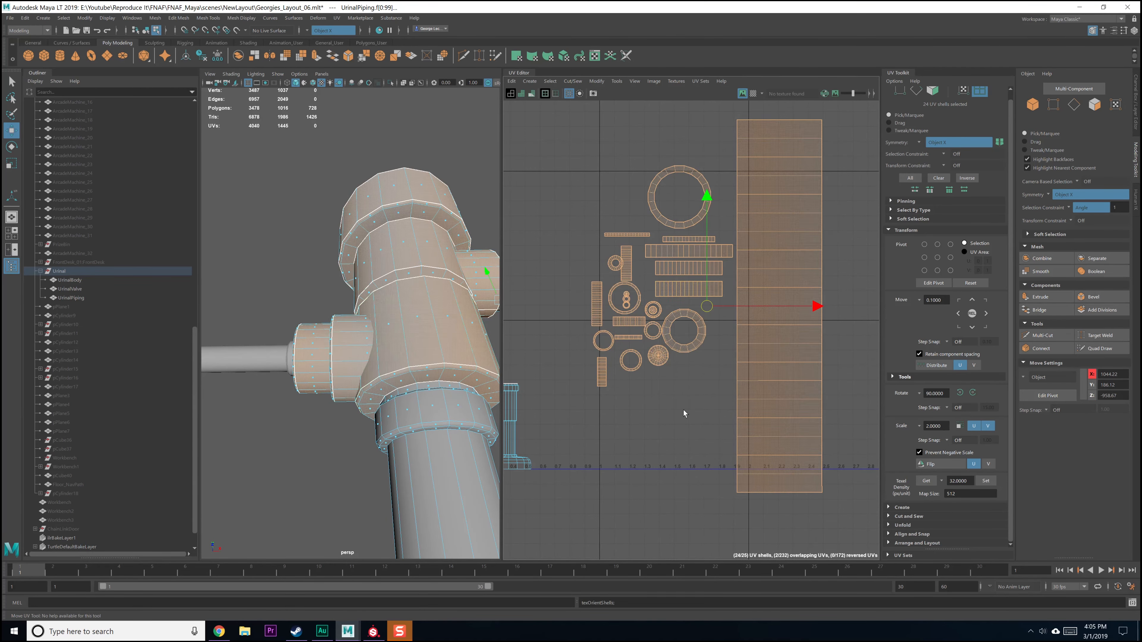
Step: Cut the outer top and bottom edge loops of the coupling ring to separate it from the vertical pipe shell
{"action": "left_click", "coordinate": [625, 399]}
{"action": "left_click_drag", "start_coordinate": [624, 399], "coordinate": [625, 399]}
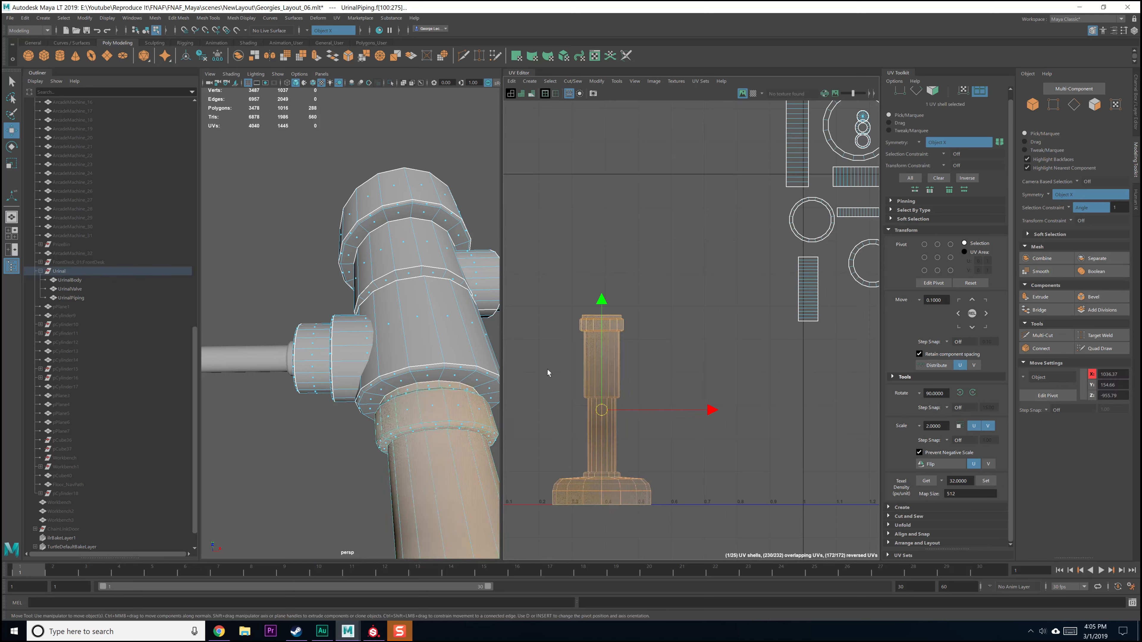
{"action": "left_click_drag", "start_coordinate": [433, 366], "coordinate": [403, 370], "text": "alt"}
{"action": "key", "text": "q"}
{"action": "right_click_drag", "start_coordinate": [401, 311], "coordinate": [391, 282]}
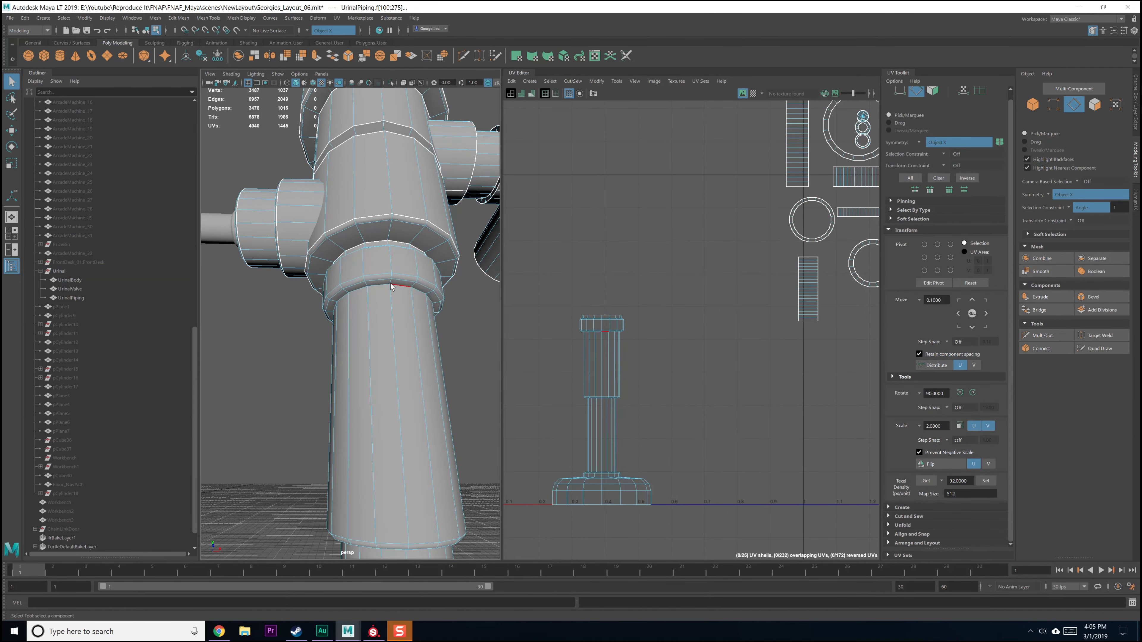
{"action": "double_click", "coordinate": [377, 277]}
{"action": "left_click_drag", "start_coordinate": [377, 277], "coordinate": [395, 335], "text": "alt"}
{"action": "middle_click_drag", "start_coordinate": [400, 459], "coordinate": [392, 368], "text": "alt"}
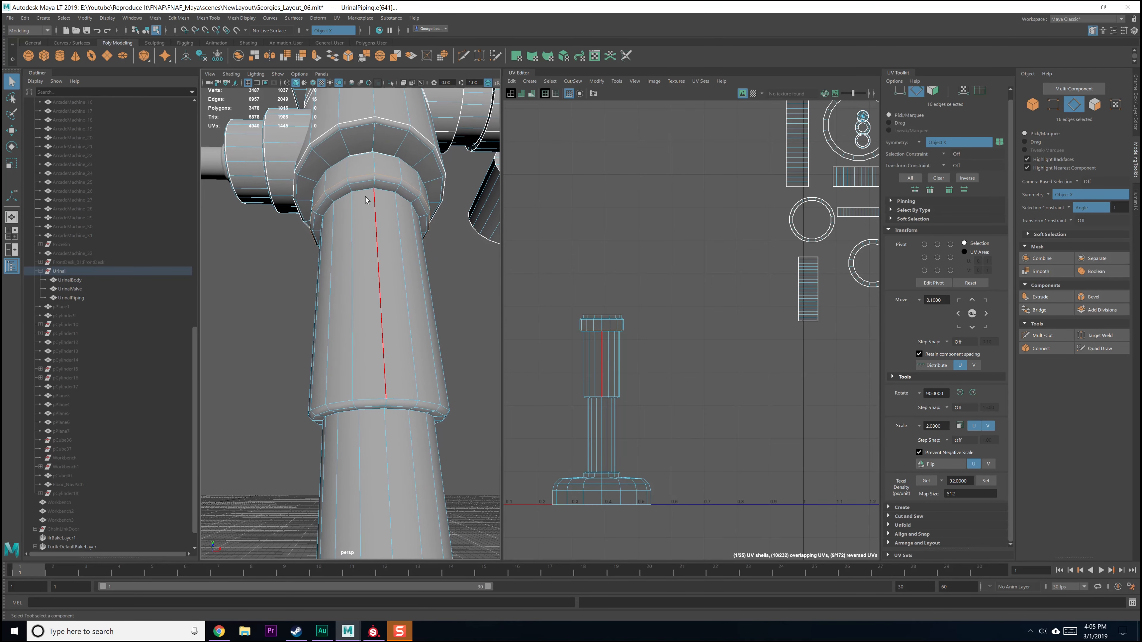
{"action": "left_click_drag", "start_coordinate": [376, 212], "coordinate": [397, 323], "text": "alt"}
{"action": "scroll", "coordinate": [398, 322], "scroll_direction": "up", "scroll_amount": 4}
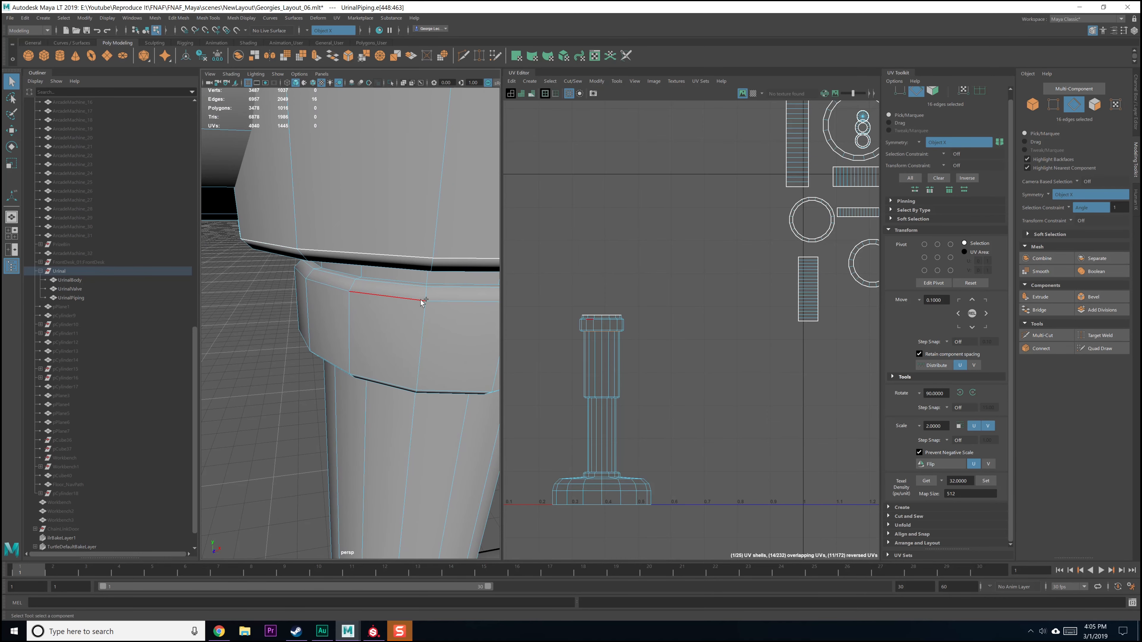
{"action": "double_click", "coordinate": [440, 283], "text": "shift"}
{"action": "middle_click_drag", "start_coordinate": [421, 360], "coordinate": [364, 334], "text": "alt"}
{"action": "middle_click_drag", "start_coordinate": [709, 367], "coordinate": [707, 362], "text": "alt"}
{"action": "right_click", "coordinate": [667, 343], "text": "shift"}
{"action": "right_click_drag", "start_coordinate": [641, 358], "coordinate": [640, 358], "text": "shift"}
{"action": "right_click_drag", "start_coordinate": [655, 336], "coordinate": [623, 322]}
{"action": "left_click", "coordinate": [618, 323]}
Step: Cut the coupling ring through its wall and bevels along one vertical line of edges, and unfold it into a strip
{"action": "left_click_drag", "start_coordinate": [243, 344], "coordinate": [395, 350], "text": "alt"}
{"action": "right_click_drag", "start_coordinate": [355, 278], "coordinate": [352, 238]}
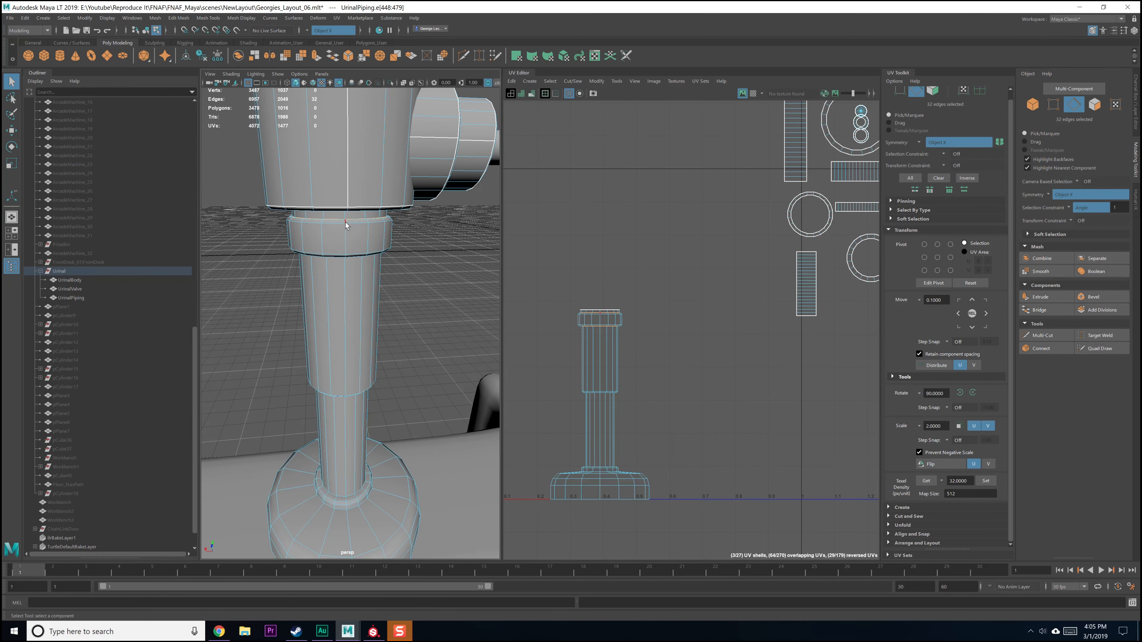
{"action": "left_click", "coordinate": [346, 233], "text": "shift"}
{"action": "left_click_drag", "start_coordinate": [347, 233], "coordinate": [348, 239], "text": "alt"}
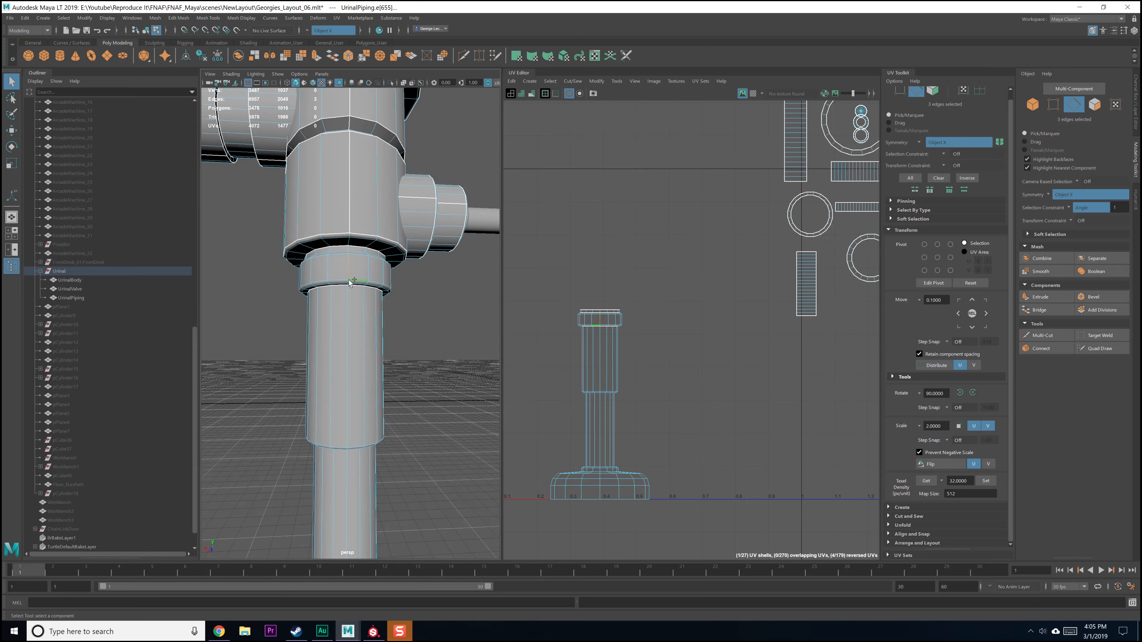
{"action": "scroll", "coordinate": [350, 281], "scroll_direction": "up", "scroll_amount": 5}
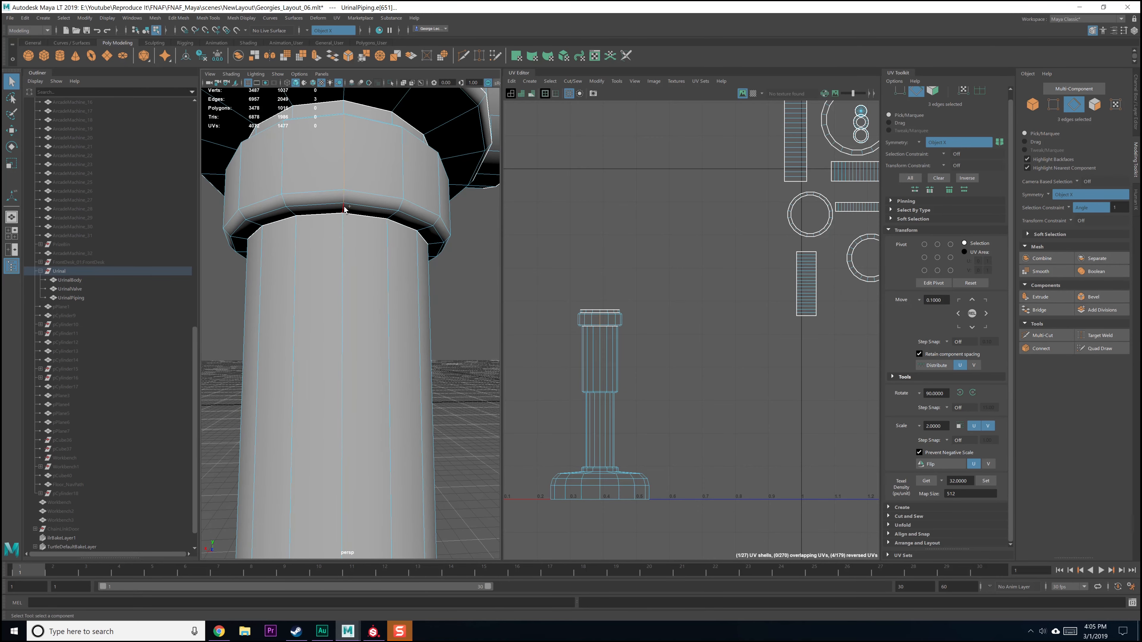
{"action": "left_click", "coordinate": [344, 210], "text": "shift"}
{"action": "left_click_drag", "start_coordinate": [345, 210], "coordinate": [348, 270], "text": "alt"}
{"action": "middle_click_drag", "start_coordinate": [348, 225], "coordinate": [382, 405], "text": "alt"}
{"action": "left_click_drag", "start_coordinate": [382, 288], "coordinate": [349, 275], "text": "alt"}
{"action": "left_click", "coordinate": [347, 279], "text": "shift"}
{"action": "middle_click_drag", "start_coordinate": [530, 350], "coordinate": [536, 339], "text": "alt"}
{"action": "right_click_drag", "start_coordinate": [670, 314], "coordinate": [533, 313], "text": "shift"}
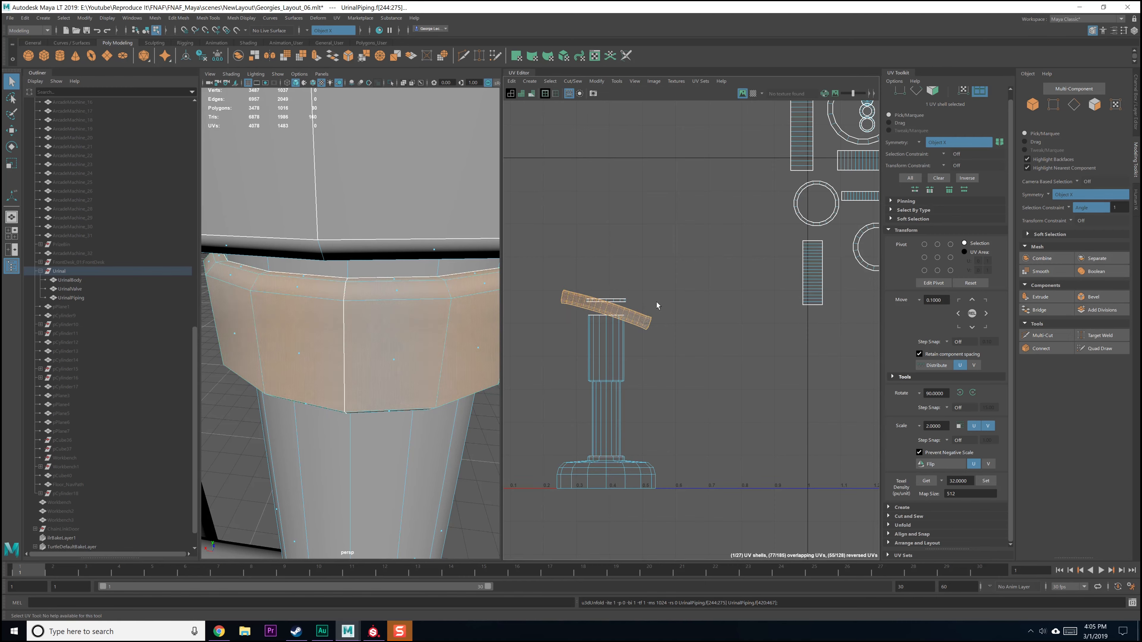
Step: Orient and optimize the unfolded coupling ring strip
{"action": "middle_click_drag", "start_coordinate": [648, 314], "coordinate": [644, 316], "text": "alt"}
{"action": "right_click_drag", "start_coordinate": [659, 298], "coordinate": [668, 298], "text": "shift"}
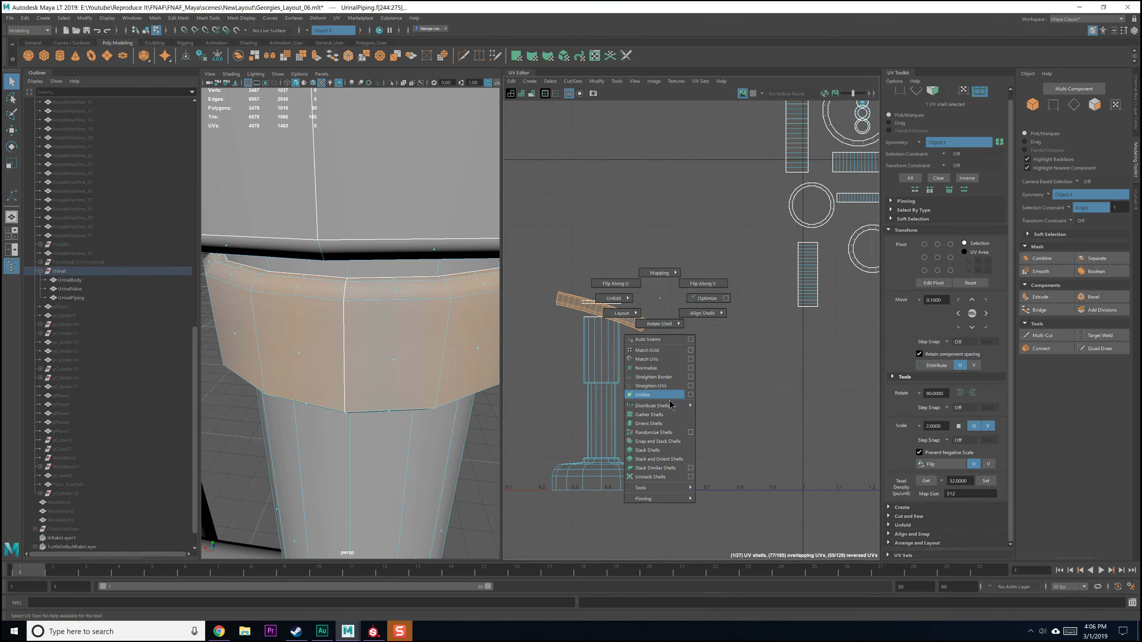
{"action": "right_click_drag", "start_coordinate": [662, 426], "coordinate": [661, 424], "text": "shift"}
{"action": "right_click_drag", "start_coordinate": [670, 323], "coordinate": [695, 326], "text": "shift"}
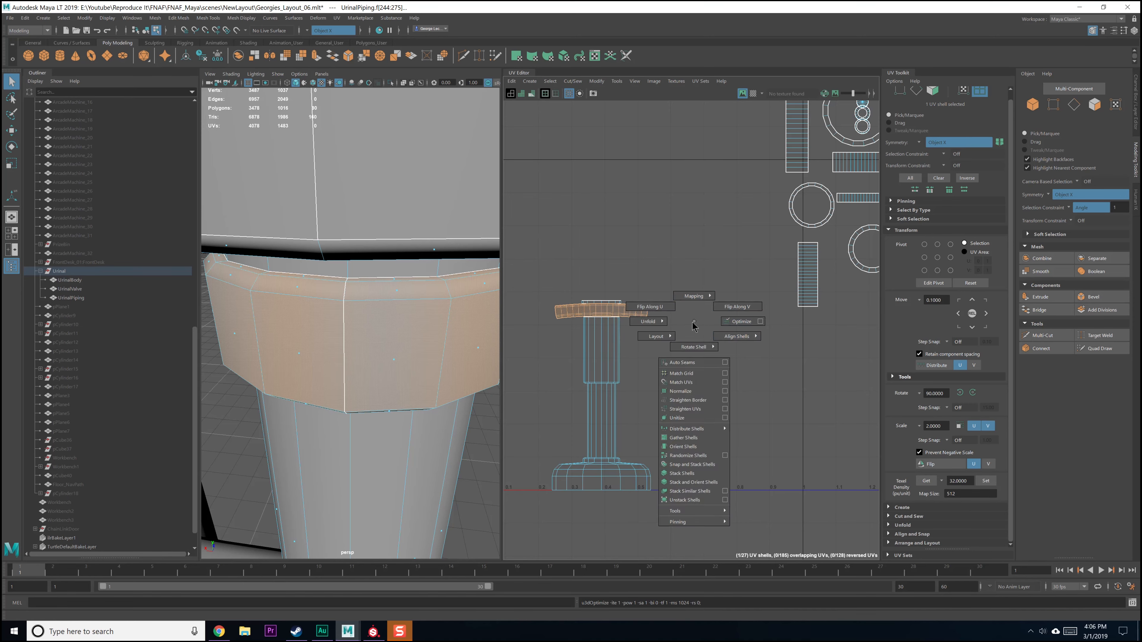
{"action": "right_click_drag", "start_coordinate": [694, 322], "coordinate": [636, 310], "text": "shift"}
{"action": "left_click", "coordinate": [635, 310]}
Step: Move the coupling ring strip clear of the pipe shell and straighten its UVs
{"action": "key", "text": "w"}
{"action": "left_click_drag", "start_coordinate": [627, 314], "coordinate": [706, 272]}
{"action": "right_click_drag", "start_coordinate": [697, 247], "coordinate": [730, 240]}
{"action": "left_click_drag", "start_coordinate": [702, 274], "coordinate": [728, 279]}
{"action": "right_click_drag", "start_coordinate": [744, 287], "coordinate": [779, 272], "text": "shift"}
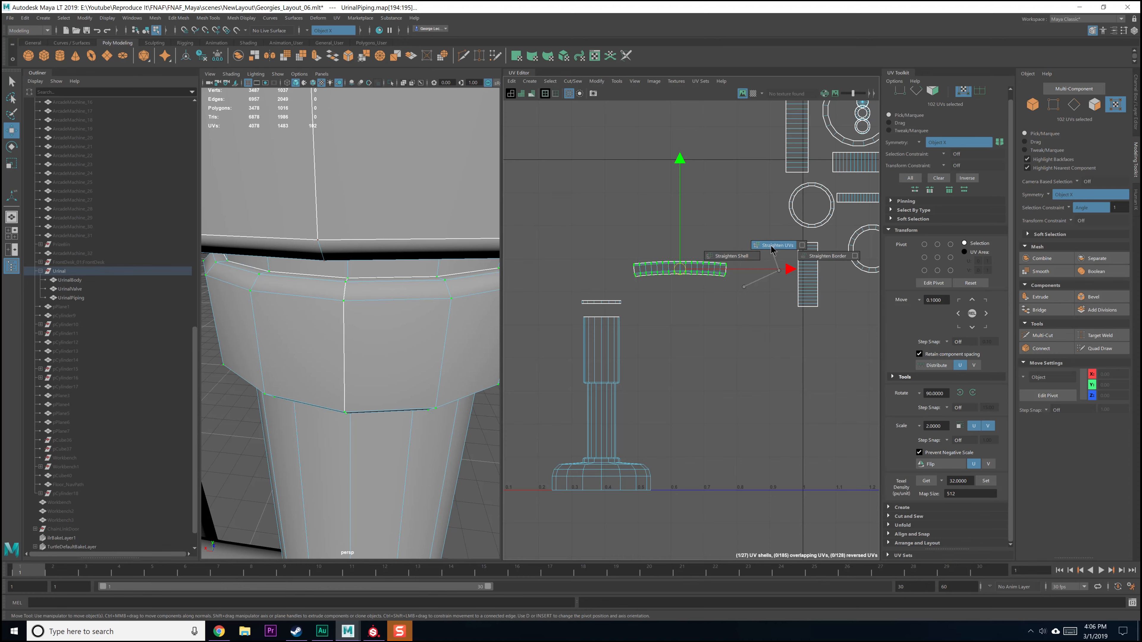
{"action": "right_click_drag", "start_coordinate": [738, 256], "coordinate": [807, 221], "text": "shift"}
{"action": "key", "text": "ctrl+z"}
{"action": "middle_click_drag", "start_coordinate": [736, 300], "coordinate": [729, 317], "text": "alt"}
{"action": "right_click_drag", "start_coordinate": [709, 322], "coordinate": [750, 322], "text": "shift"}
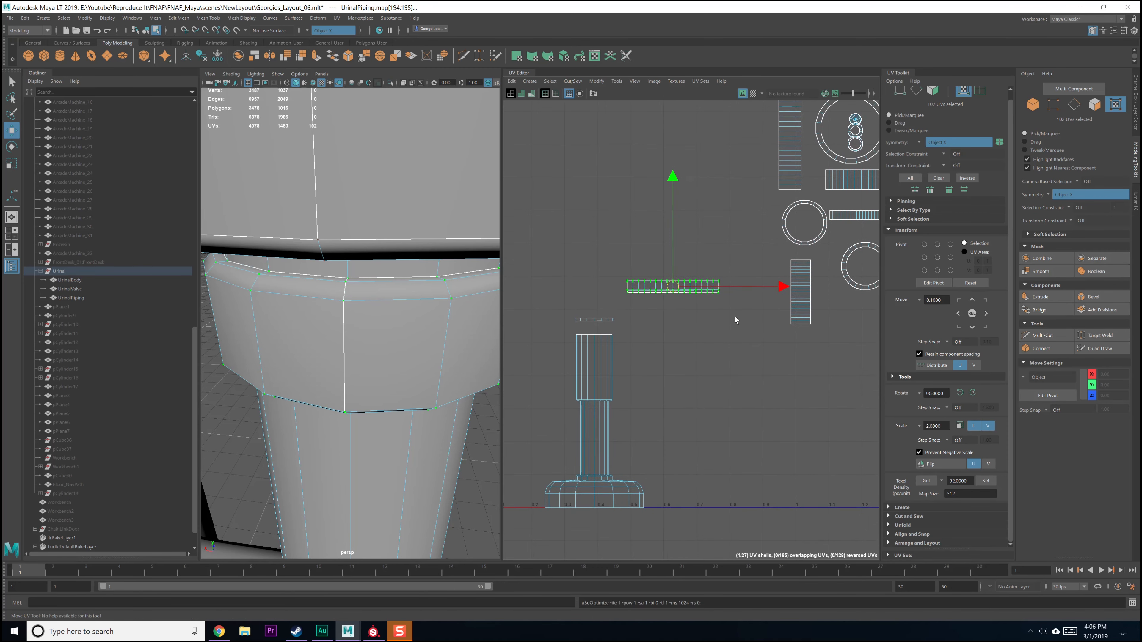
Step: Undo the coupling ring's straightening, move, unfold and lengthwise cut
{"action": "scroll", "coordinate": [720, 321], "scroll_direction": "up", "scroll_amount": 3}
{"action": "left_click", "coordinate": [714, 321]}
{"action": "scroll", "coordinate": [698, 321], "scroll_direction": "up", "scroll_amount": 7}
{"action": "scroll", "coordinate": [653, 427], "scroll_direction": "down", "scroll_amount": 10}
{"action": "scroll", "coordinate": [651, 427], "scroll_direction": "down", "scroll_amount": 2}
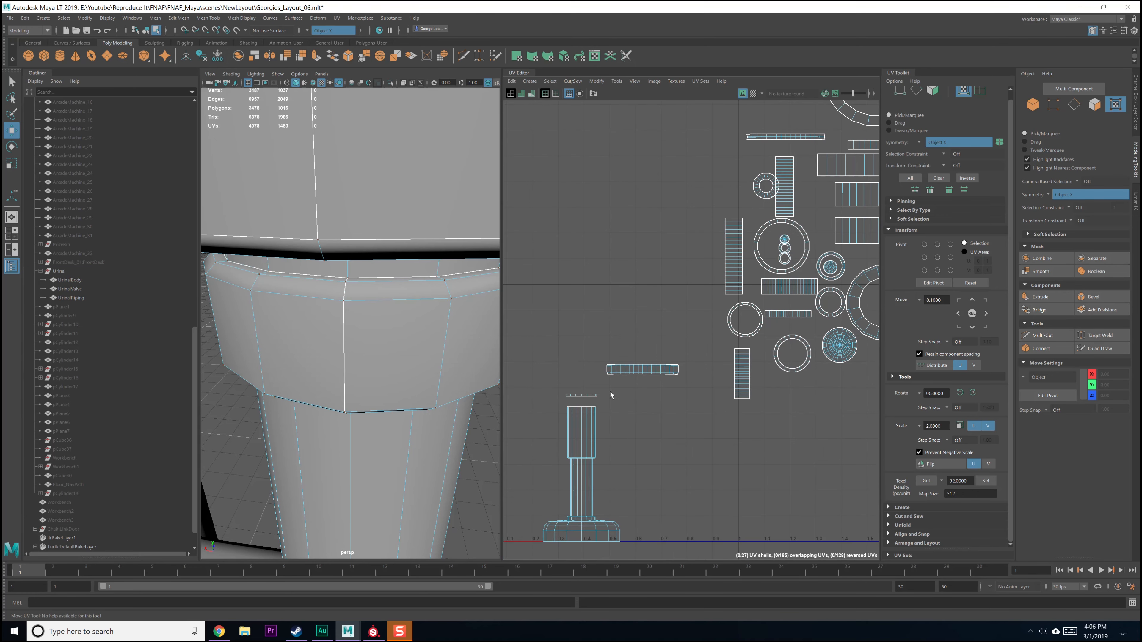
{"action": "key", "text": "ctrl+z"}
{"action": "key", "text": "ctrl+z"}
{"action": "key", "text": "ctrl+z"}
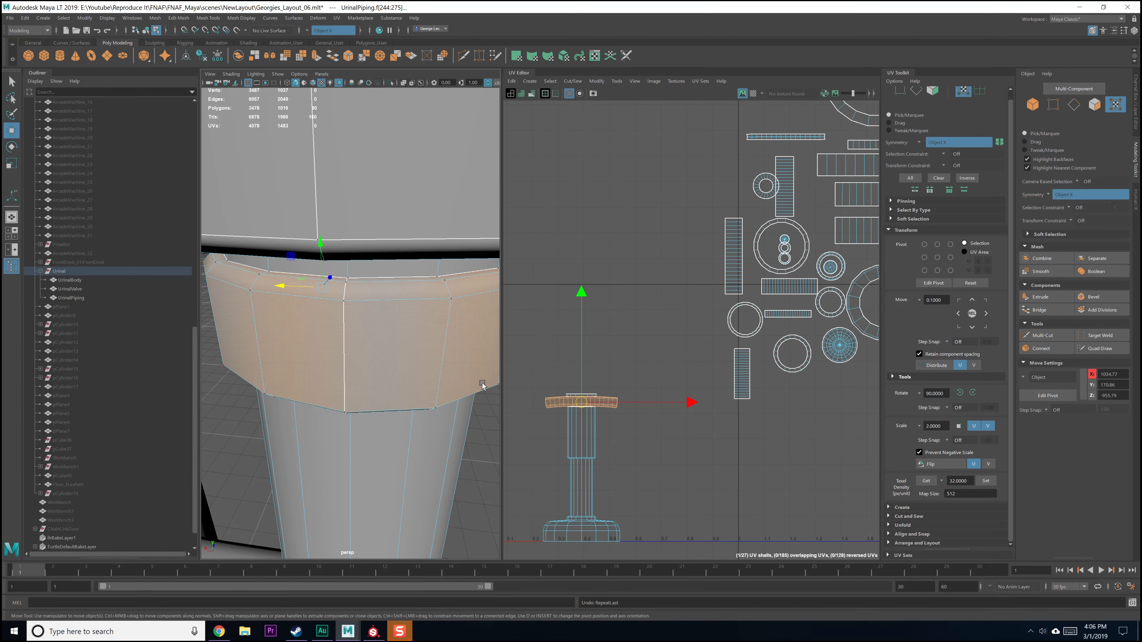
{"action": "key", "text": "ctrl+z"}
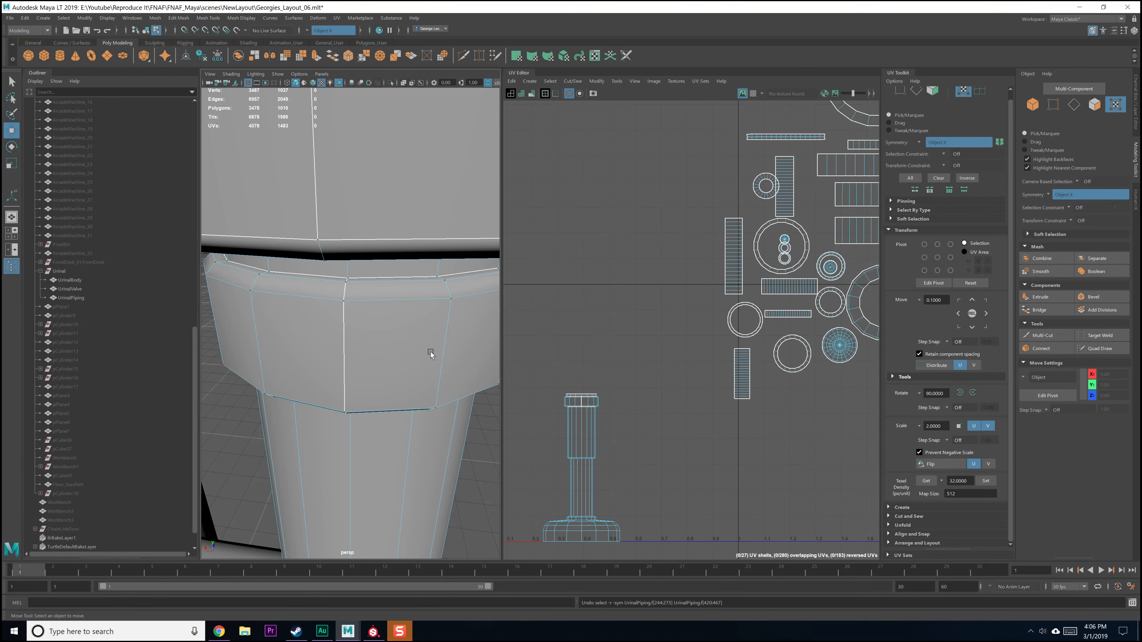
{"action": "key", "text": "ctrl+z"}
{"action": "key", "text": "ctrl+z"}
{"action": "key", "text": "ctrl+z"}
{"action": "key", "text": "ctrl+z"}
{"action": "key", "text": "ctrl+z"}
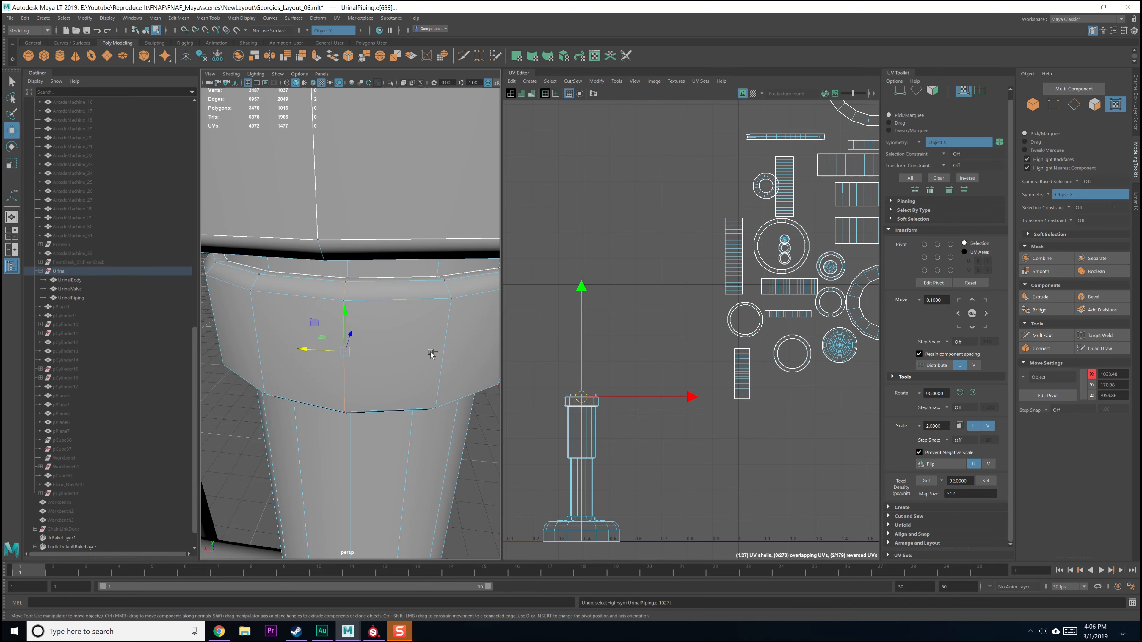
Step: Cut the two edge loops where the coupling ring's upper and lower bevels meet its side wall
{"action": "key", "text": "q"}
{"action": "right_click_drag", "start_coordinate": [380, 345], "coordinate": [371, 322]}
{"action": "double_click", "coordinate": [368, 300]}
{"action": "double_click", "coordinate": [380, 393], "text": "shift"}
{"action": "left_click_drag", "start_coordinate": [400, 387], "coordinate": [371, 359], "text": "alt"}
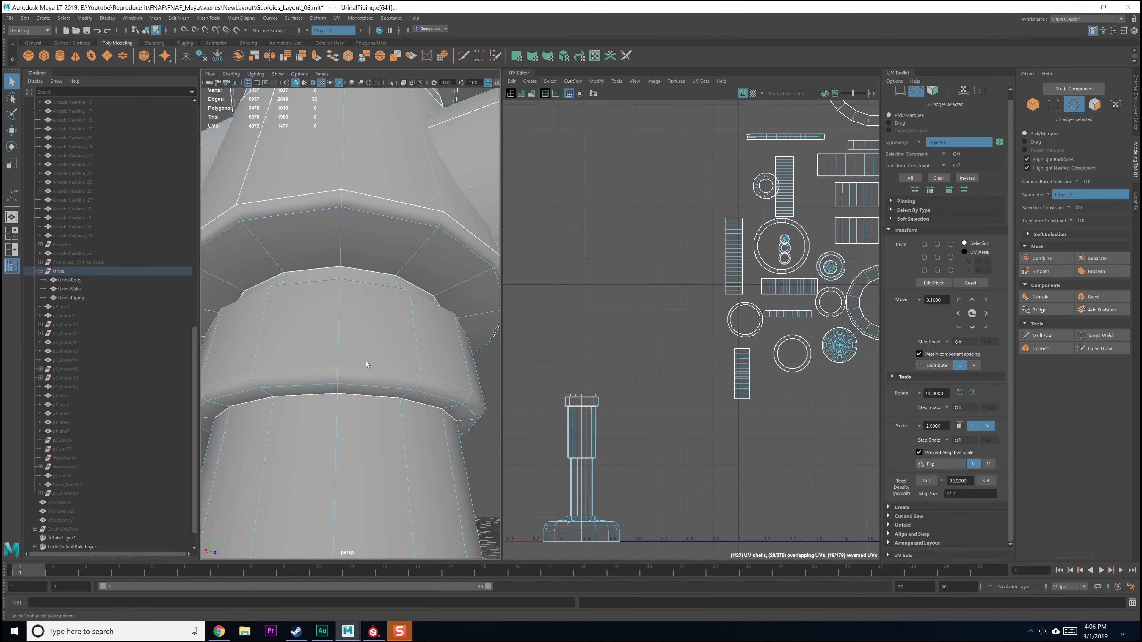
{"action": "middle_click_drag", "start_coordinate": [577, 398], "coordinate": [593, 387], "text": "alt"}
{"action": "right_click_drag", "start_coordinate": [698, 368], "coordinate": [661, 381], "text": "shift"}
Step: Cut the coupling ring wall and the upper and lower pipe sections along one vertical edge each
{"action": "left_click_drag", "start_coordinate": [364, 448], "coordinate": [418, 449], "text": "alt"}
{"action": "left_click_drag", "start_coordinate": [472, 250], "coordinate": [430, 250], "text": "alt"}
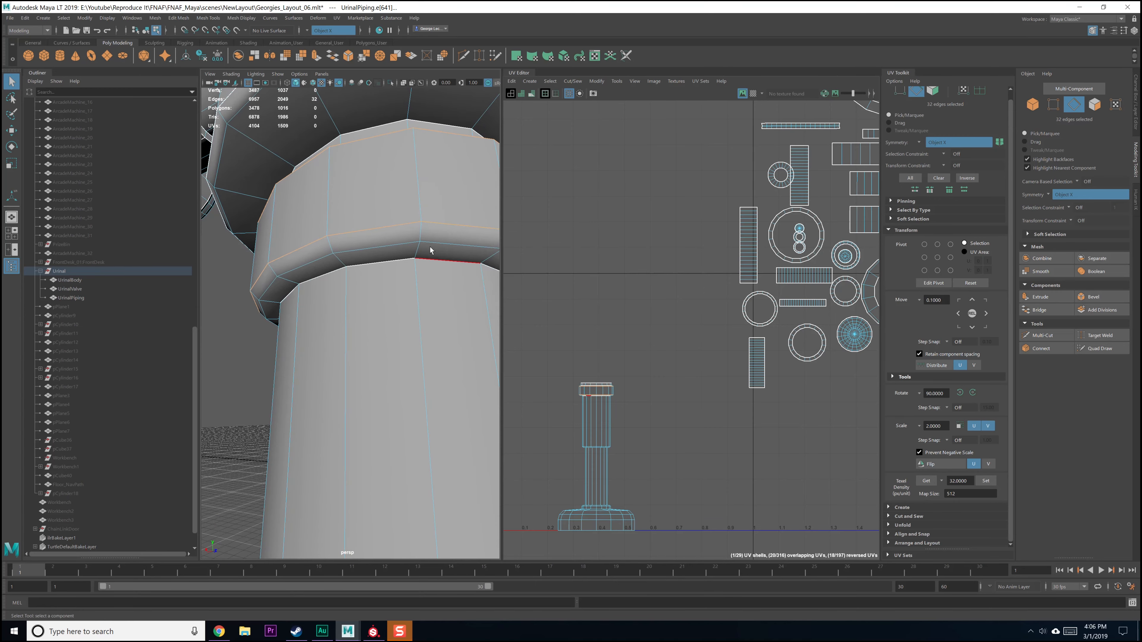
{"action": "left_click_drag", "start_coordinate": [445, 205], "coordinate": [441, 275], "text": "alt"}
{"action": "scroll", "coordinate": [438, 294], "scroll_direction": "down", "scroll_amount": 10}
{"action": "scroll", "coordinate": [416, 325], "scroll_direction": "up", "scroll_amount": 5}
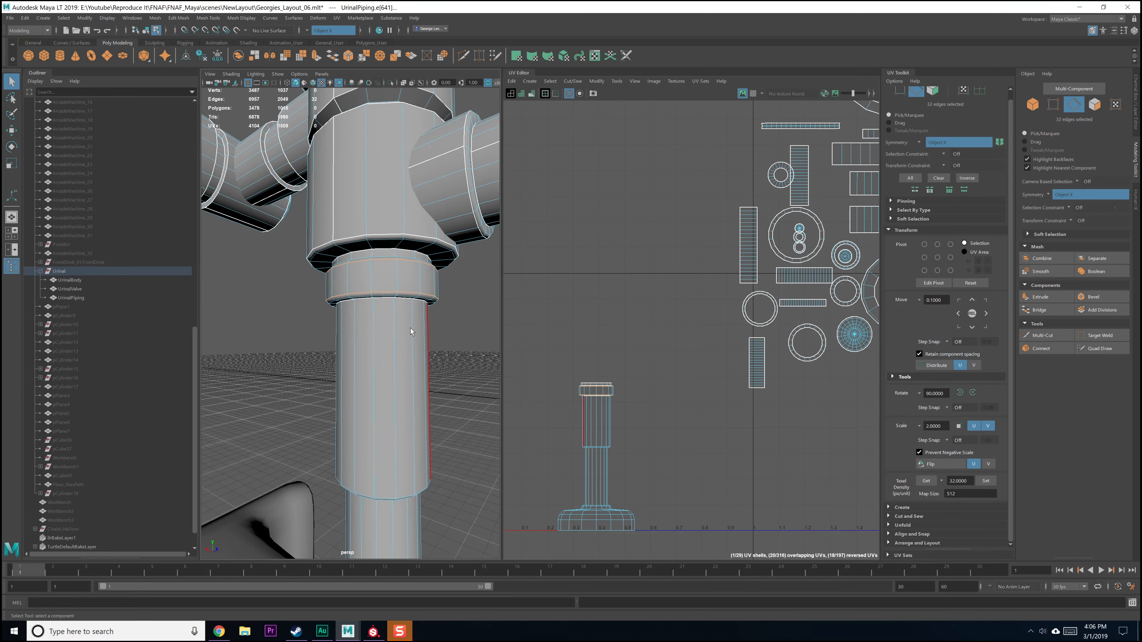
{"action": "left_click_drag", "start_coordinate": [410, 327], "coordinate": [376, 331], "text": "alt"}
{"action": "right_click_drag", "start_coordinate": [340, 270], "coordinate": [341, 294]}
{"action": "left_click_drag", "start_coordinate": [342, 295], "coordinate": [377, 295], "text": "alt"}
{"action": "left_click", "coordinate": [341, 292]}
{"action": "right_click_drag", "start_coordinate": [340, 283], "coordinate": [340, 258]}
{"action": "left_click", "coordinate": [363, 343]}
{"action": "middle_click_drag", "start_coordinate": [366, 407], "coordinate": [360, 349], "text": "alt"}
{"action": "left_click", "coordinate": [334, 347]}
{"action": "left_click_drag", "start_coordinate": [355, 408], "coordinate": [356, 375], "text": "alt"}
{"action": "middle_click_drag", "start_coordinate": [356, 416], "coordinate": [366, 354], "text": "alt"}
{"action": "middle_click_drag", "start_coordinate": [430, 486], "coordinate": [409, 419], "text": "alt"}
{"action": "left_click_drag", "start_coordinate": [408, 407], "coordinate": [386, 454], "text": "alt"}
{"action": "middle_click_drag", "start_coordinate": [362, 459], "coordinate": [395, 392], "text": "alt"}
{"action": "key", "text": "ctrl+z"}
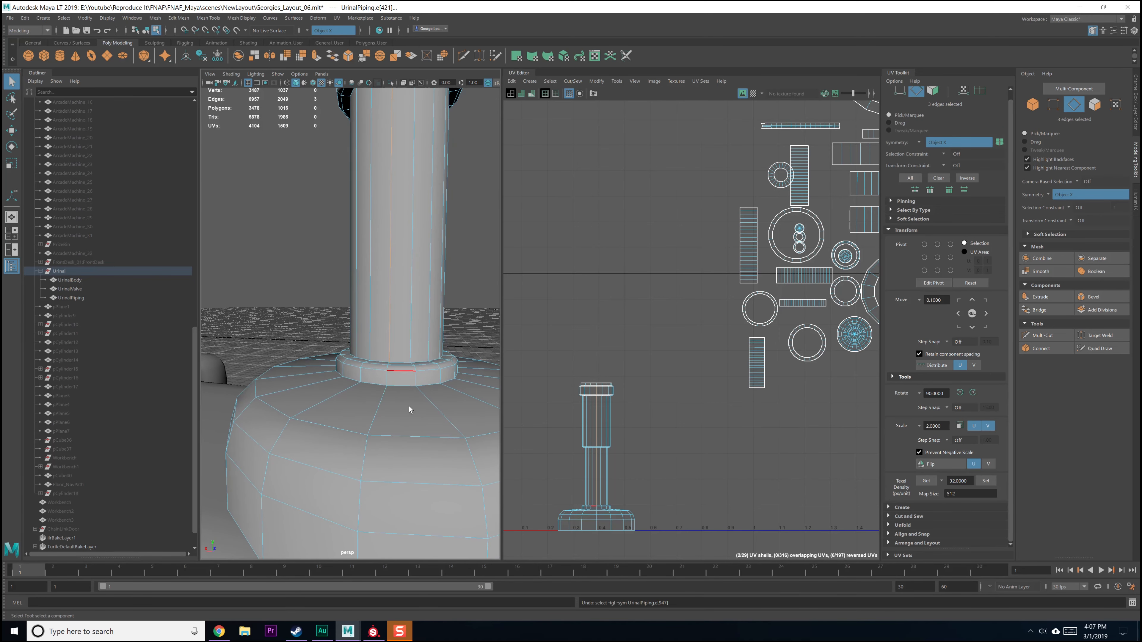
{"action": "left_click_drag", "start_coordinate": [409, 406], "coordinate": [409, 397], "text": "alt"}
{"action": "left_click_drag", "start_coordinate": [374, 345], "coordinate": [378, 345], "text": "alt"}
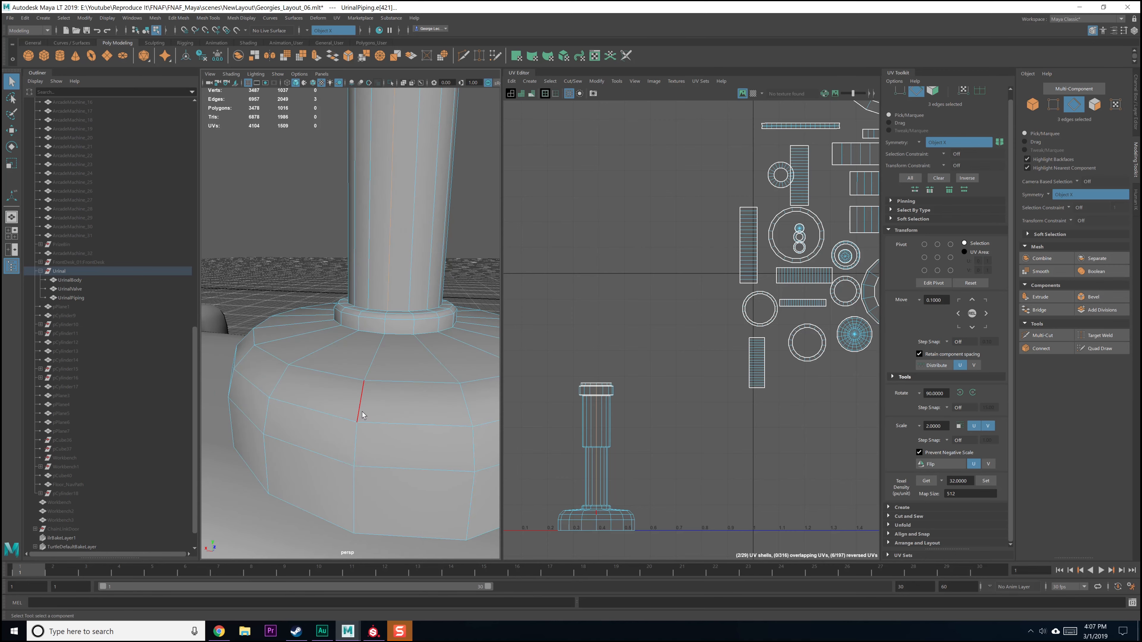
{"action": "key", "text": "shift+x"}
Step: Select all the remaining coupling, vertical pipe and base shells and unfold them together
{"action": "right_click_drag", "start_coordinate": [596, 368], "coordinate": [577, 358]}
{"action": "scroll", "coordinate": [577, 358], "scroll_direction": "down", "scroll_amount": 1}
{"action": "left_click_drag", "start_coordinate": [547, 346], "coordinate": [625, 505]}
{"action": "right_click", "coordinate": [646, 416], "text": "shift"}
{"action": "right_click_drag", "start_coordinate": [646, 418], "coordinate": [586, 412], "text": "shift"}
{"action": "scroll", "coordinate": [606, 416], "scroll_direction": "up", "scroll_amount": 3}
{"action": "middle_click_drag", "start_coordinate": [601, 434], "coordinate": [615, 414], "text": "alt"}
Step: Cut the edge loops that separate the upper pipe section from the lower pipe and base
{"action": "left_click_drag", "start_coordinate": [464, 392], "coordinate": [439, 400], "text": "alt"}
{"action": "scroll", "coordinate": [453, 296], "scroll_direction": "down", "scroll_amount": 6}
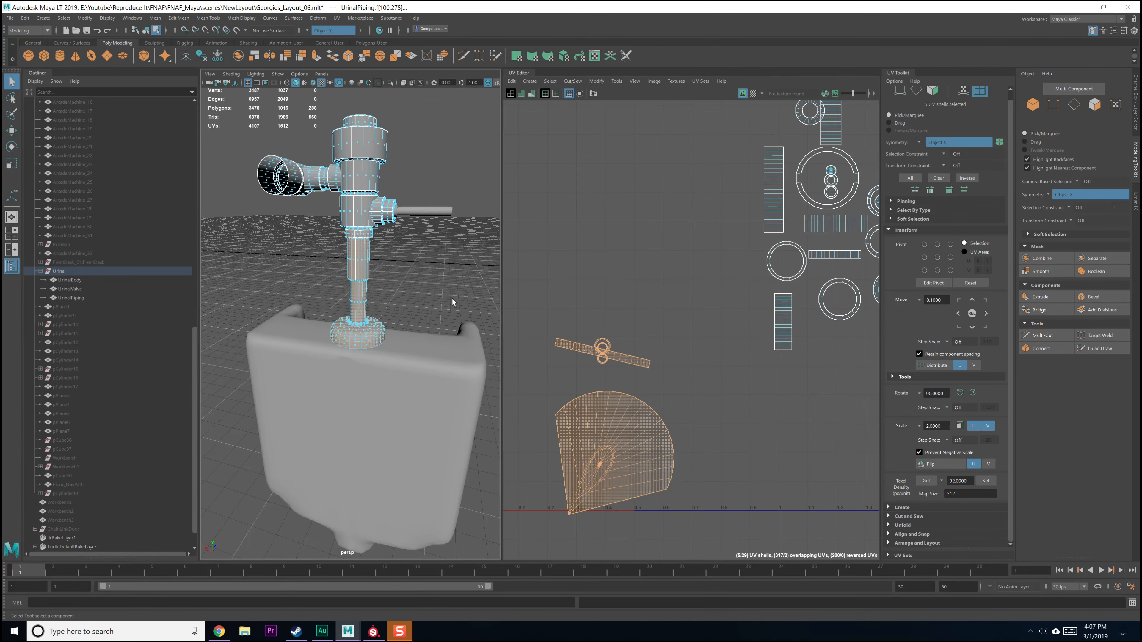
{"action": "scroll", "coordinate": [439, 299], "scroll_direction": "up", "scroll_amount": 2}
{"action": "scroll", "coordinate": [439, 298], "scroll_direction": "up", "scroll_amount": 5}
{"action": "middle_click_drag", "start_coordinate": [422, 135], "coordinate": [355, 362], "text": "alt"}
{"action": "left_click_drag", "start_coordinate": [355, 362], "coordinate": [368, 261], "text": "alt"}
{"action": "right_click_drag", "start_coordinate": [331, 174], "coordinate": [331, 156]}
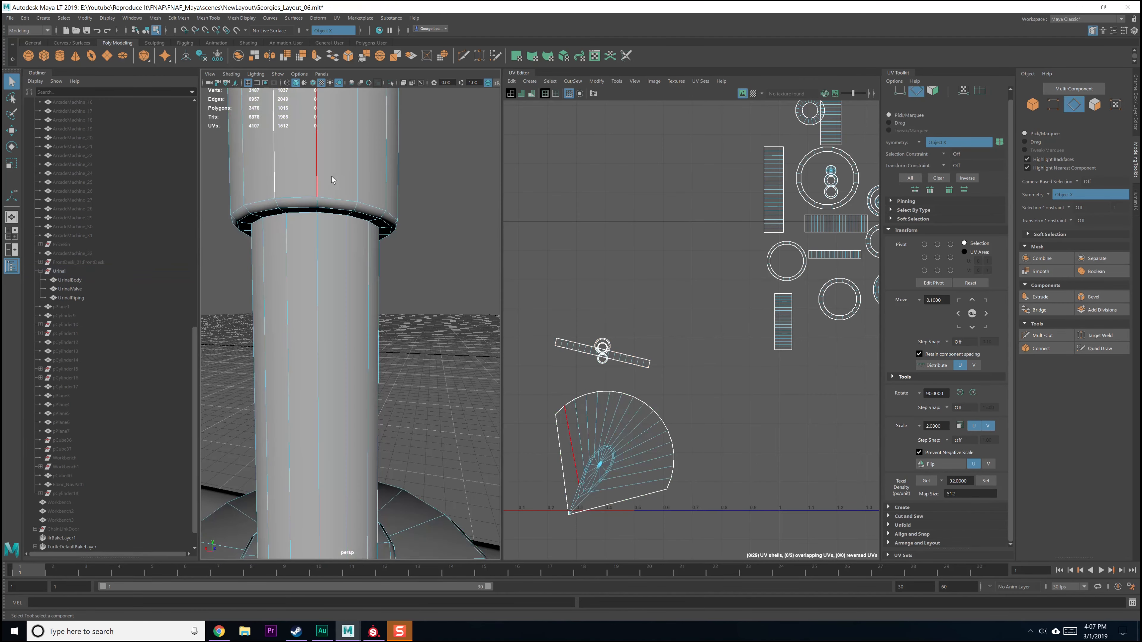
{"action": "double_click", "coordinate": [334, 215], "text": "shift"}
{"action": "middle_click_drag", "start_coordinate": [325, 135], "coordinate": [341, 196], "text": "alt"}
{"action": "left_click_drag", "start_coordinate": [345, 278], "coordinate": [340, 220], "text": "alt"}
{"action": "middle_click_drag", "start_coordinate": [570, 407], "coordinate": [577, 365], "text": "alt"}
{"action": "right_click", "coordinate": [579, 338], "text": "shift"}
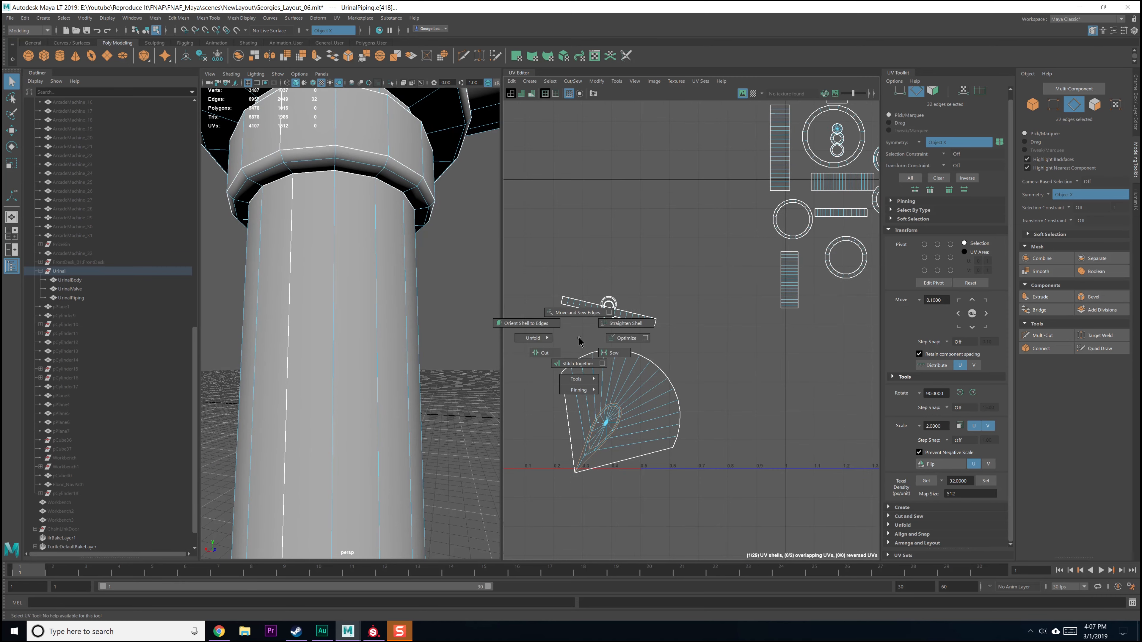
{"action": "right_click_drag", "start_coordinate": [552, 355], "coordinate": [551, 355], "text": "shift"}
Step: Unfold the newly separated pipe and base shells, and orient the remaining shells
{"action": "right_click_drag", "start_coordinate": [566, 342], "coordinate": [541, 331]}
{"action": "left_click_drag", "start_coordinate": [541, 334], "coordinate": [658, 423]}
{"action": "right_click_drag", "start_coordinate": [667, 365], "coordinate": [615, 366], "text": "shift"}
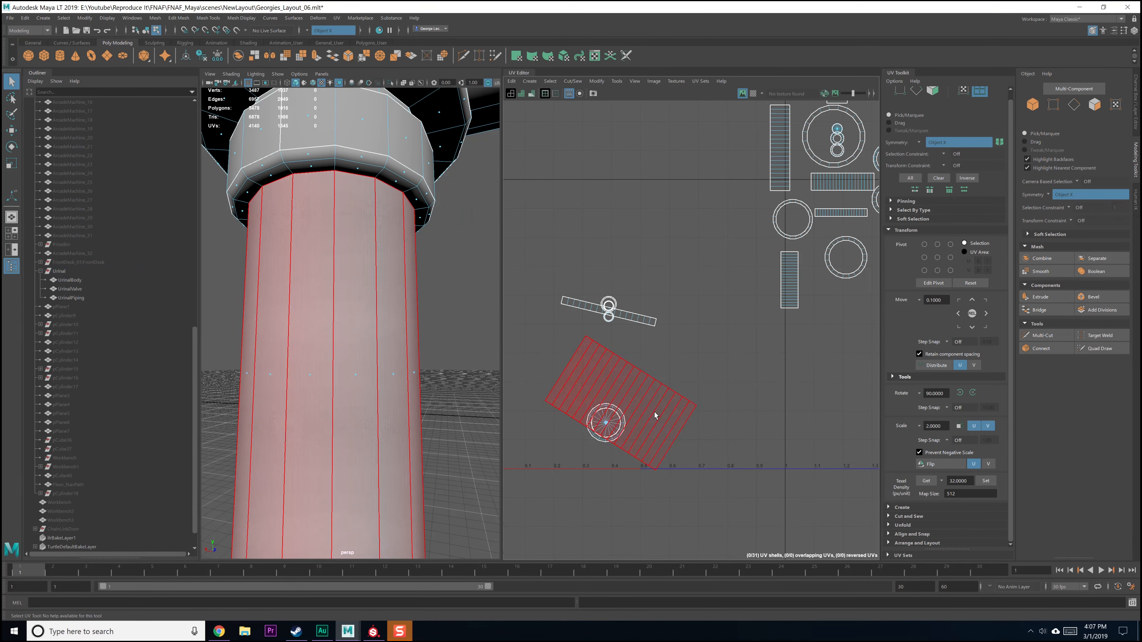
{"action": "left_click_drag", "start_coordinate": [643, 474], "coordinate": [647, 477]}
{"action": "left_click_drag", "start_coordinate": [556, 265], "coordinate": [675, 450]}
{"action": "right_click_drag", "start_coordinate": [706, 266], "coordinate": [597, 269], "text": "shift"}
{"action": "right_click_drag", "start_coordinate": [659, 239], "coordinate": [623, 387], "text": "shift"}
Step: Move the coupling ring strip, the upper pipe section shell and the two small bevel rings beside the arranged shells
{"action": "left_click", "coordinate": [672, 341]}
{"action": "left_click", "coordinate": [637, 314]}
{"action": "left_click", "coordinate": [648, 389], "text": "shift"}
{"action": "key", "text": "w"}
{"action": "left_click_drag", "start_coordinate": [628, 379], "coordinate": [846, 376]}
{"action": "left_click_drag", "start_coordinate": [597, 307], "coordinate": [657, 372]}
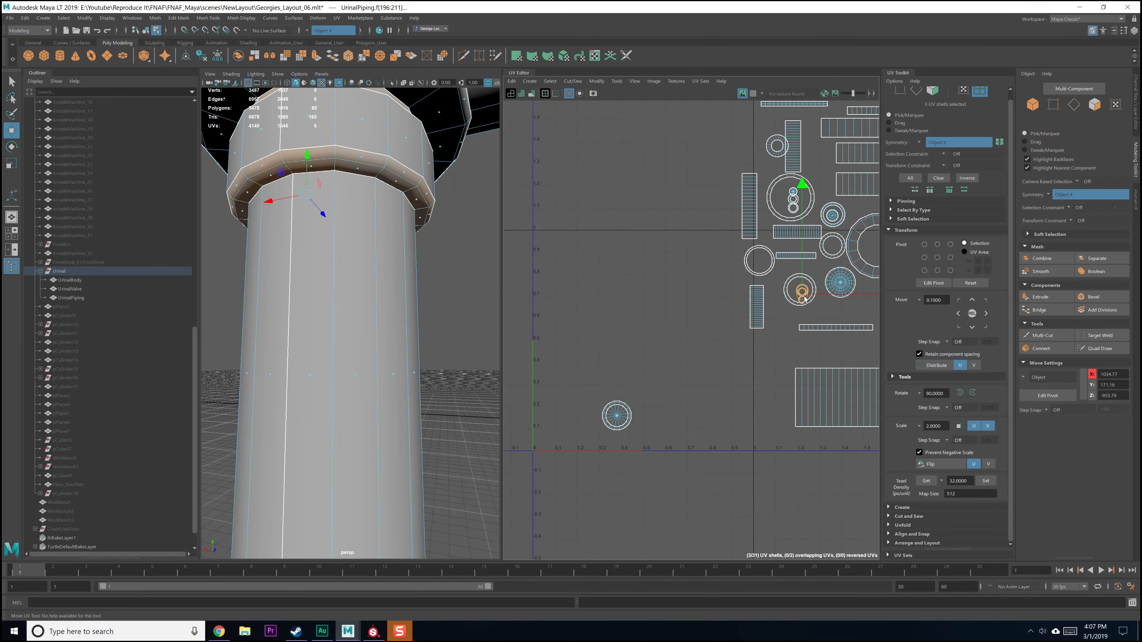
Step: Cut the edge loops that separate the lower pipe, its collar ring and the round base
{"action": "left_click_drag", "start_coordinate": [599, 390], "coordinate": [630, 439]}
{"action": "scroll", "coordinate": [367, 407], "scroll_direction": "down", "scroll_amount": 8}
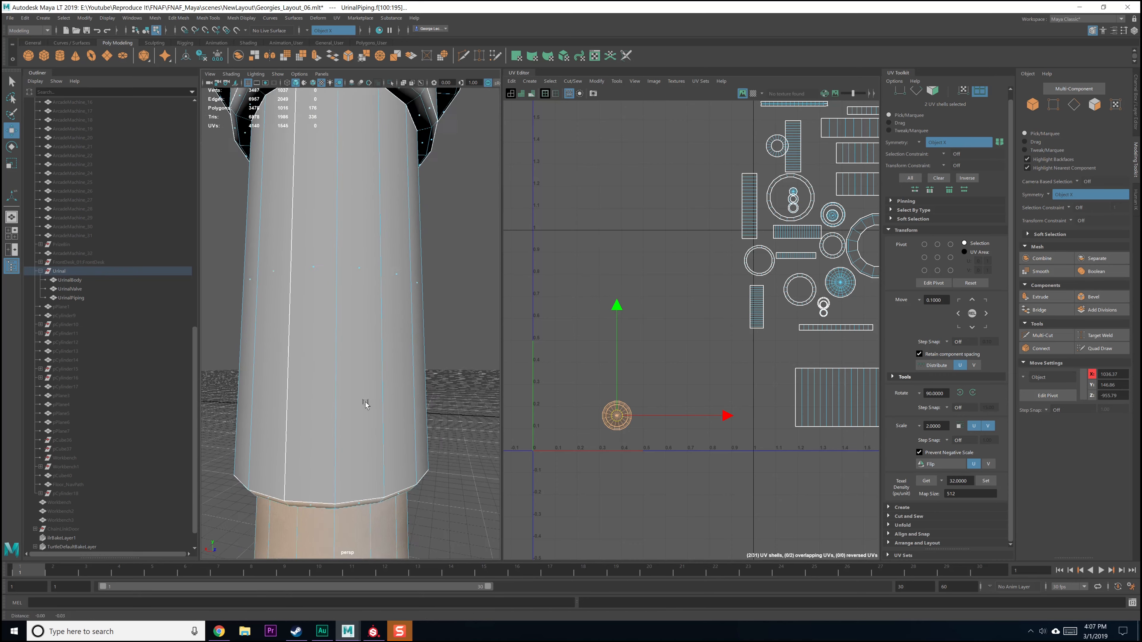
{"action": "left_click_drag", "start_coordinate": [377, 388], "coordinate": [389, 420], "text": "alt"}
{"action": "key", "text": "q"}
{"action": "right_click_drag", "start_coordinate": [391, 419], "coordinate": [377, 424]}
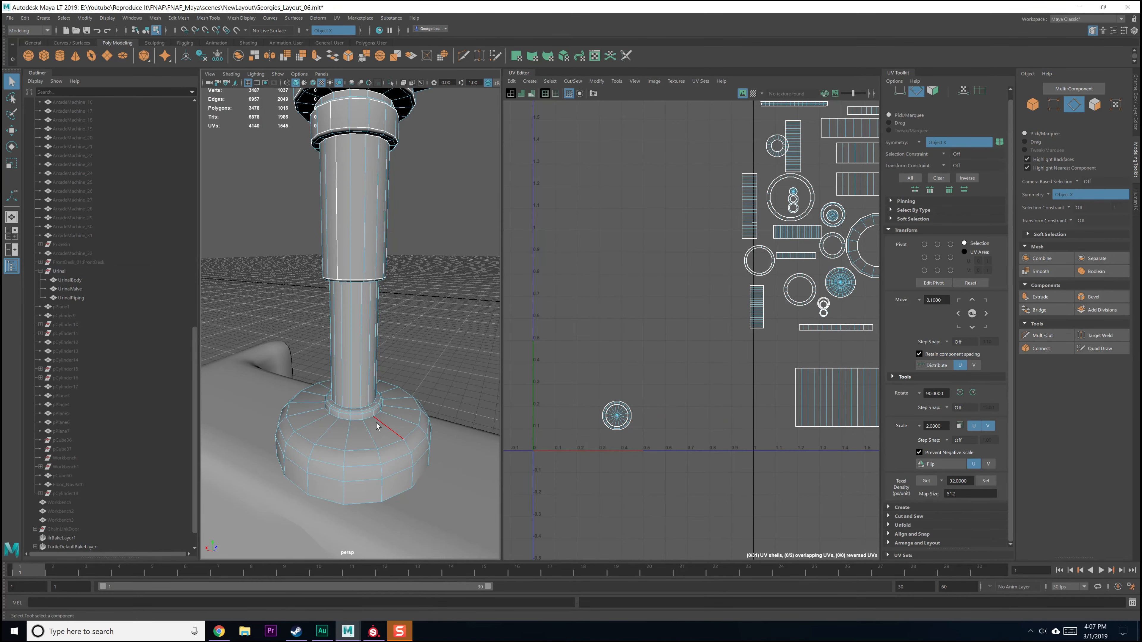
{"action": "double_click", "coordinate": [371, 419]}
{"action": "scroll", "coordinate": [371, 420], "scroll_direction": "up", "scroll_amount": 3}
{"action": "right_click_drag", "start_coordinate": [622, 370], "coordinate": [589, 383], "text": "shift"}
{"action": "left_click_drag", "start_coordinate": [395, 416], "coordinate": [349, 378], "text": "alt"}
{"action": "right_click_drag", "start_coordinate": [577, 364], "coordinate": [594, 347], "text": "shift"}
Step: Select the newly separated lower pipe, collar and base shells and unfold them
{"action": "left_click_drag", "start_coordinate": [588, 355], "coordinate": [671, 468]}
{"action": "right_click_drag", "start_coordinate": [664, 371], "coordinate": [586, 372], "text": "shift"}
{"action": "left_click", "coordinate": [639, 434]}
{"action": "scroll", "coordinate": [638, 435], "scroll_direction": "up", "scroll_amount": 4}
{"action": "left_click", "coordinate": [570, 400]}
Step: Cut a vertical seam along the lower pipe section and unfold its shell
{"action": "left_click_drag", "start_coordinate": [360, 328], "coordinate": [369, 322], "text": "alt"}
{"action": "right_click_drag", "start_coordinate": [353, 286], "coordinate": [353, 263]}
{"action": "left_click", "coordinate": [331, 261]}
{"action": "right_click_drag", "start_coordinate": [586, 279], "coordinate": [555, 291], "text": "shift"}
{"action": "left_click", "coordinate": [599, 393]}
{"action": "right_click_drag", "start_coordinate": [600, 391], "coordinate": [502, 389], "text": "shift"}
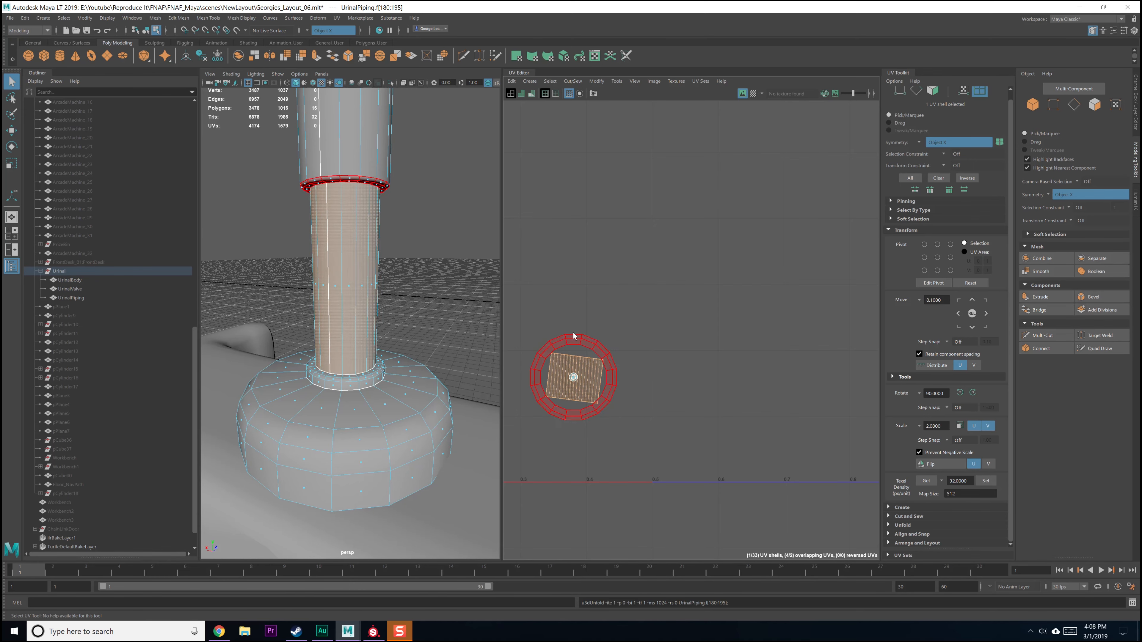
Step: Orient the lower pipe section's shell and move it beside the arranged shells
{"action": "right_click_drag", "start_coordinate": [654, 318], "coordinate": [658, 339], "text": "shift"}
{"action": "right_click_drag", "start_coordinate": [644, 447], "coordinate": [644, 445], "text": "shift"}
{"action": "scroll", "coordinate": [636, 412], "scroll_direction": "down", "scroll_amount": 3}
{"action": "key", "text": "w"}
{"action": "left_click_drag", "start_coordinate": [615, 403], "coordinate": [871, 282]}
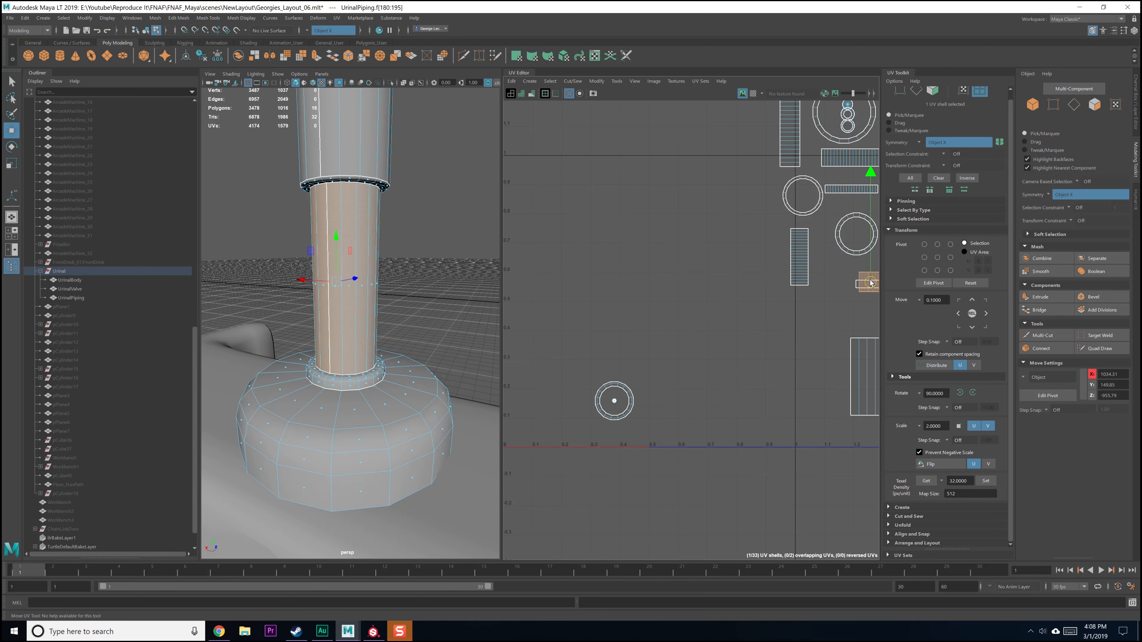
Step: Select the tiny collar and base shells inside the larger ring shell and scale them up
{"action": "left_click", "coordinate": [720, 337]}
{"action": "left_click", "coordinate": [619, 403]}
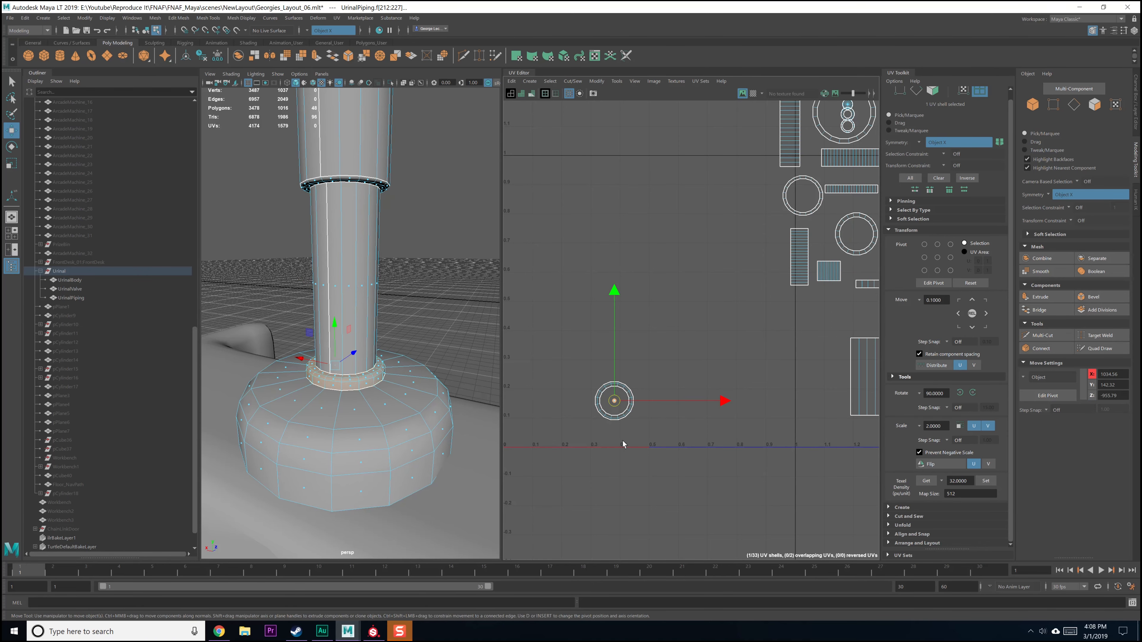
{"action": "scroll", "coordinate": [623, 448], "scroll_direction": "up", "scroll_amount": 5}
{"action": "right_click_drag", "start_coordinate": [682, 376], "coordinate": [577, 382], "text": "shift"}
{"action": "left_click", "coordinate": [689, 375]}
{"action": "left_click", "coordinate": [595, 294]}
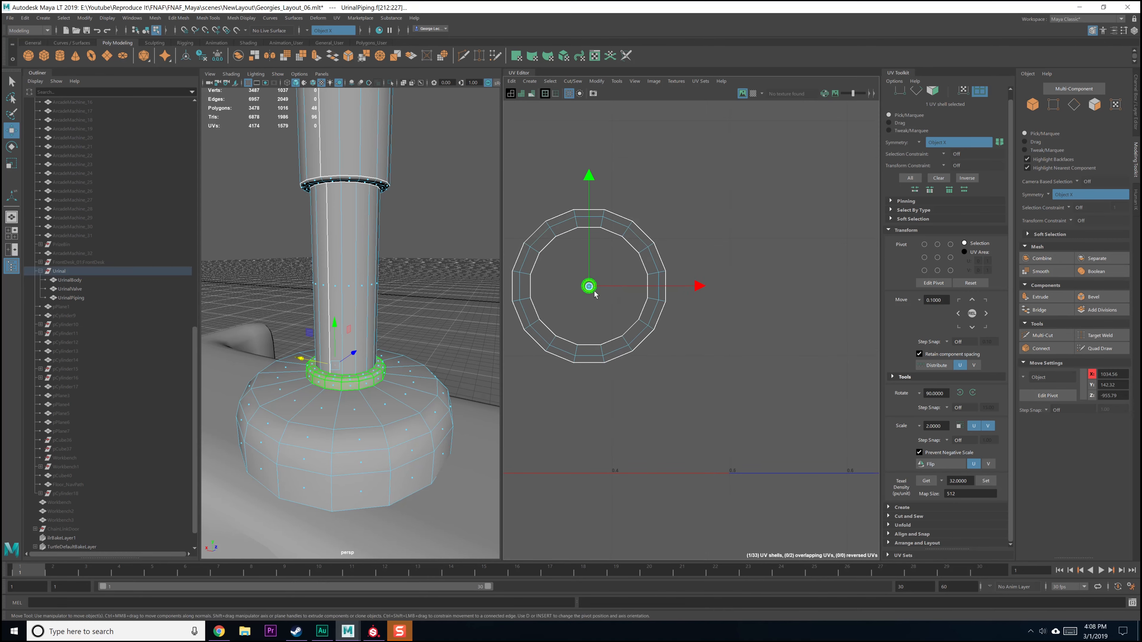
{"action": "scroll", "coordinate": [596, 295], "scroll_direction": "up", "scroll_amount": 5}
{"action": "left_click", "coordinate": [603, 331]}
{"action": "left_click", "coordinate": [584, 281]}
{"action": "right_click_drag", "start_coordinate": [607, 325], "coordinate": [607, 326], "text": "shift"}
{"action": "left_click_drag", "start_coordinate": [560, 250], "coordinate": [801, 315]}
{"action": "key", "text": "e"}
{"action": "key", "text": "r"}
{"action": "left_click", "coordinate": [694, 374]}
Step: Cut a seam from the collar down the side of the round base
{"action": "left_click_drag", "start_coordinate": [366, 388], "coordinate": [380, 399], "text": "alt"}
{"action": "right_click_drag", "start_coordinate": [605, 287], "coordinate": [570, 274]}
{"action": "left_click", "coordinate": [571, 277]}
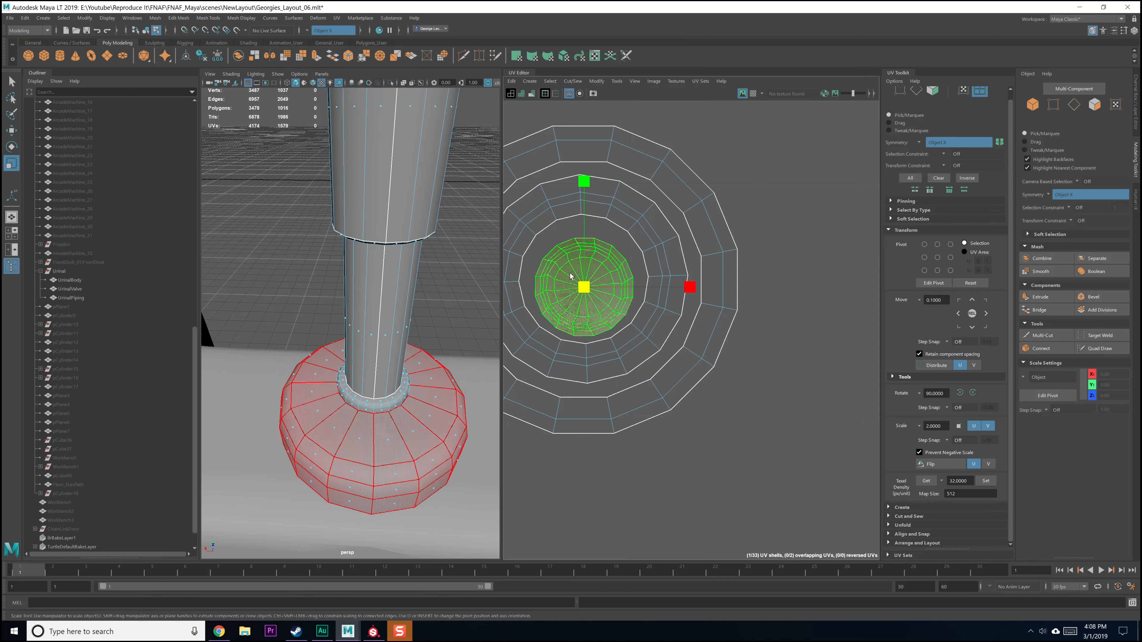
{"action": "middle_click_drag", "start_coordinate": [435, 407], "coordinate": [418, 388], "text": "alt"}
{"action": "right_click_drag", "start_coordinate": [395, 391], "coordinate": [395, 356]}
{"action": "left_click", "coordinate": [360, 425]}
{"action": "left_click_drag", "start_coordinate": [370, 450], "coordinate": [339, 437], "text": "alt"}
{"action": "scroll", "coordinate": [562, 350], "scroll_direction": "up", "scroll_amount": 2}
{"action": "scroll", "coordinate": [547, 358], "scroll_direction": "down", "scroll_amount": 1}
{"action": "key", "text": "ctrl+z"}
{"action": "left_click", "coordinate": [328, 473], "text": "shift"}
{"action": "middle_click_drag", "start_coordinate": [641, 297], "coordinate": [637, 310], "text": "alt"}
{"action": "right_click_drag", "start_coordinate": [588, 298], "coordinate": [530, 292], "text": "shift"}
{"action": "scroll", "coordinate": [581, 303], "scroll_direction": "down", "scroll_amount": 3}
{"action": "left_click", "coordinate": [567, 288]}
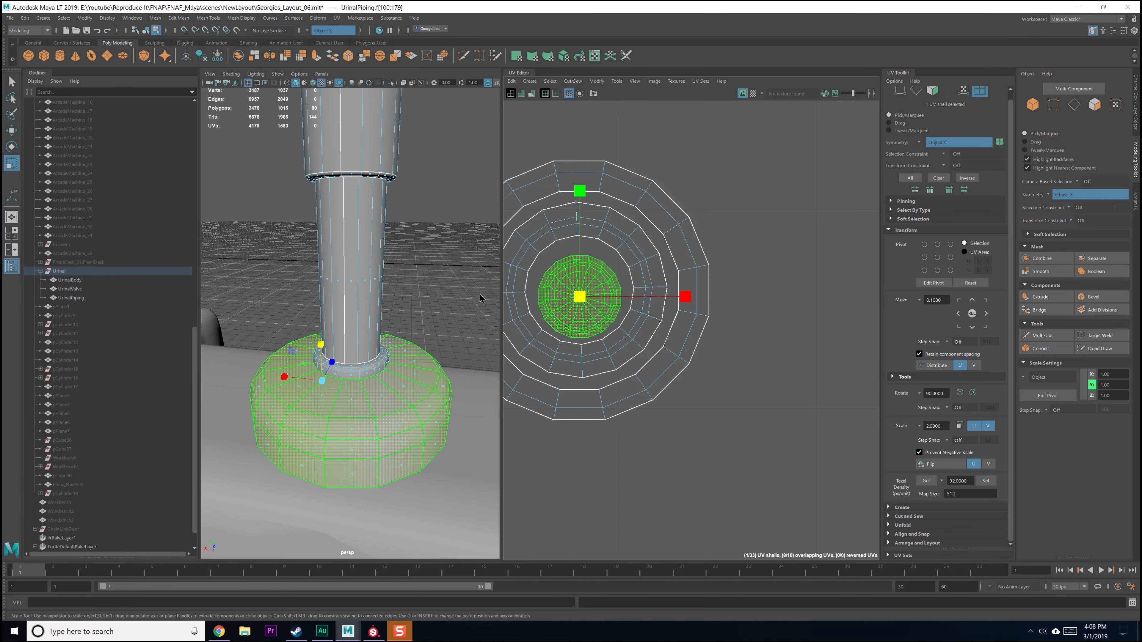
Step: Select the base's bottom edge loop and move it slightly down into the urinal body's top
{"action": "middle_click_drag", "start_coordinate": [580, 308], "coordinate": [582, 315], "text": "alt"}
{"action": "left_click_drag", "start_coordinate": [359, 444], "coordinate": [366, 418], "text": "alt"}
{"action": "right_click_drag", "start_coordinate": [385, 376], "coordinate": [382, 359]}
{"action": "double_click", "coordinate": [382, 375]}
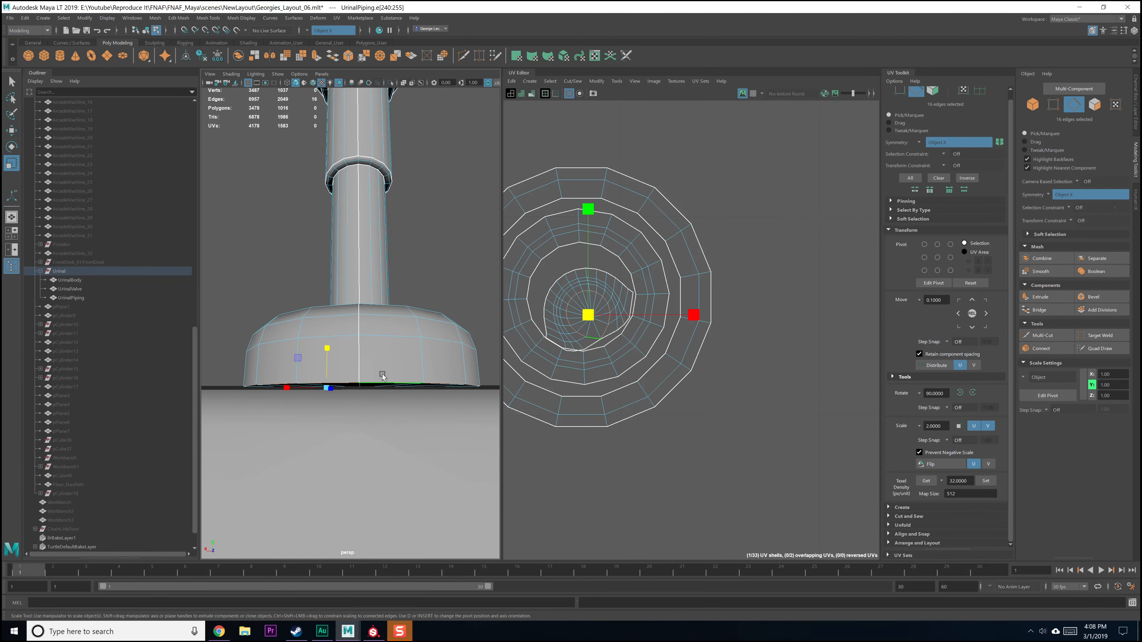
{"action": "key", "text": "w"}
{"action": "left_click_drag", "start_coordinate": [328, 347], "coordinate": [328, 352]}
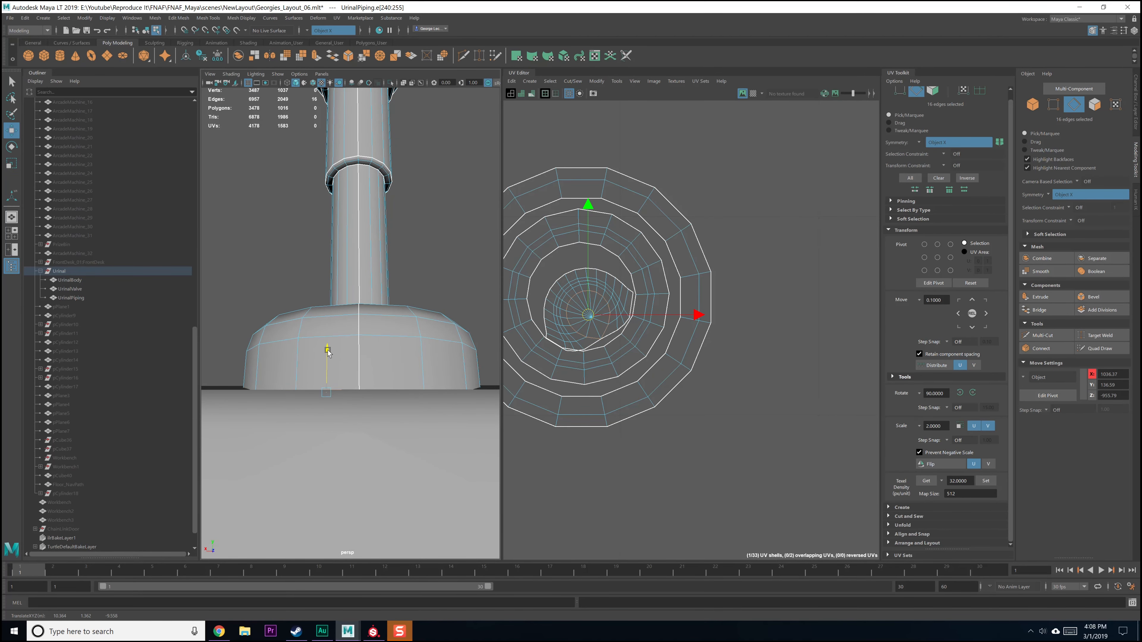
Step: Select the hidden faces on the underside of the round base and delete them
{"action": "left_click_drag", "start_coordinate": [383, 395], "coordinate": [369, 385], "text": "alt"}
{"action": "right_click_drag", "start_coordinate": [607, 303], "coordinate": [605, 328]}
{"action": "double_click", "coordinate": [578, 307]}
{"action": "left_click_drag", "start_coordinate": [578, 305], "coordinate": [600, 324]}
{"action": "left_click_drag", "start_coordinate": [396, 321], "coordinate": [388, 349], "text": "alt"}
{"action": "key", "text": "f"}
{"action": "key", "text": "Delete"}
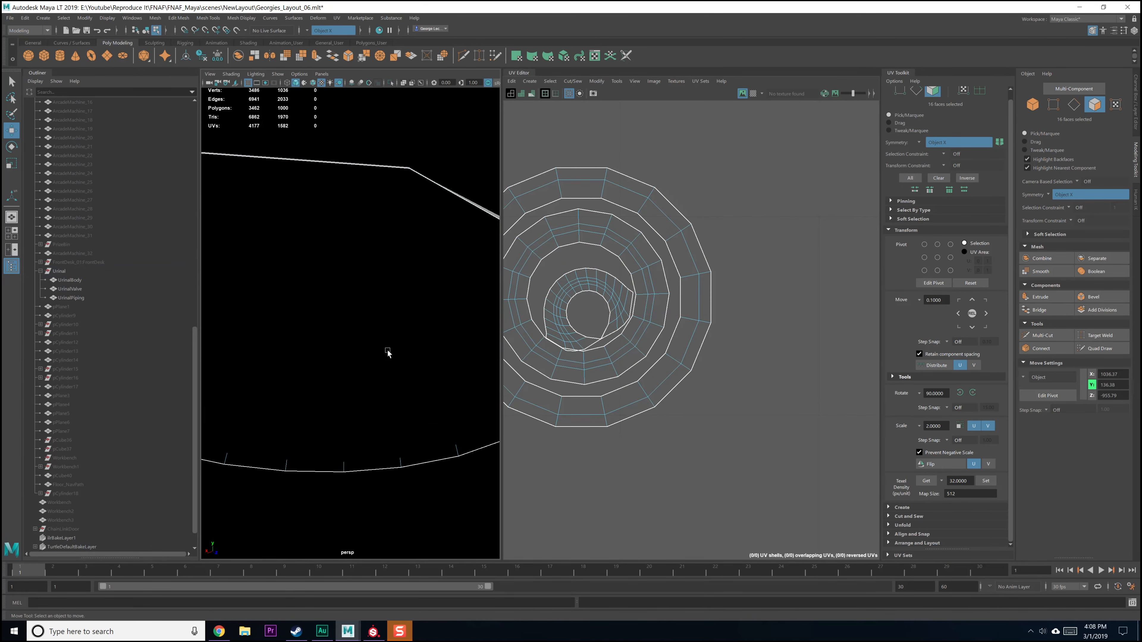
Step: Unfold the round base's shell, accepting the fix for its non-manifold geometry
{"action": "left_click_drag", "start_coordinate": [376, 348], "coordinate": [382, 358], "text": "alt"}
{"action": "scroll", "coordinate": [383, 358], "scroll_direction": "down", "scroll_amount": 8}
{"action": "right_click_drag", "start_coordinate": [572, 301], "coordinate": [540, 335]}
{"action": "left_click", "coordinate": [569, 282]}
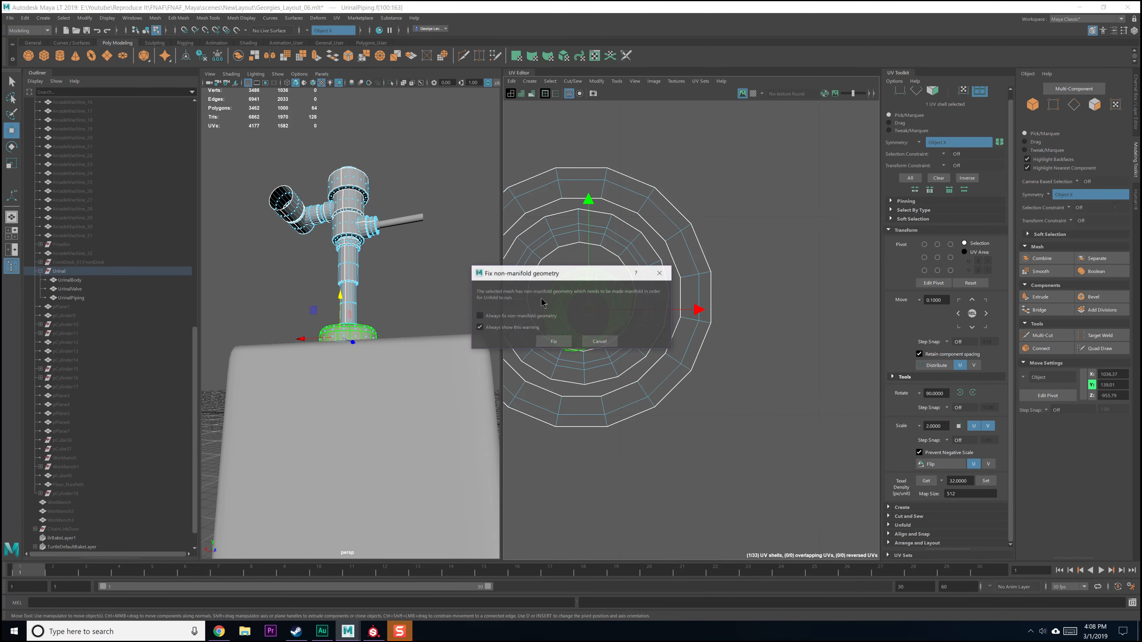
{"action": "left_click", "coordinate": [551, 338]}
{"action": "middle_click_drag", "start_coordinate": [590, 309], "coordinate": [612, 330], "text": "alt"}
{"action": "scroll", "coordinate": [611, 327], "scroll_direction": "down", "scroll_amount": 1}
{"action": "left_click_drag", "start_coordinate": [421, 293], "coordinate": [417, 346], "text": "alt"}
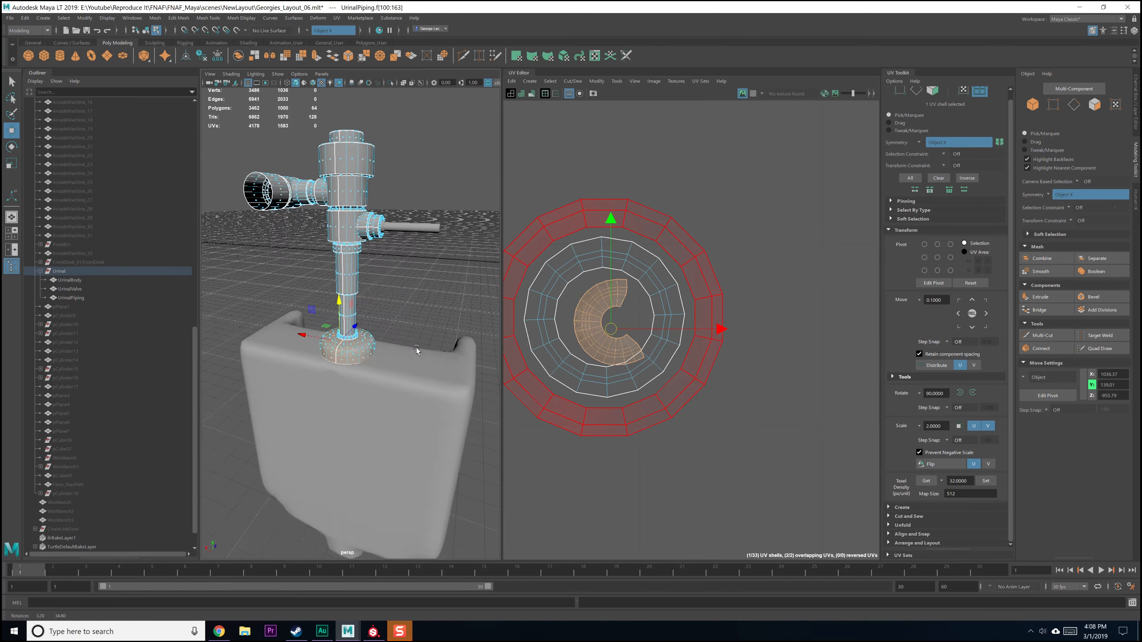
{"action": "scroll", "coordinate": [413, 349], "scroll_direction": "up", "scroll_amount": 6}
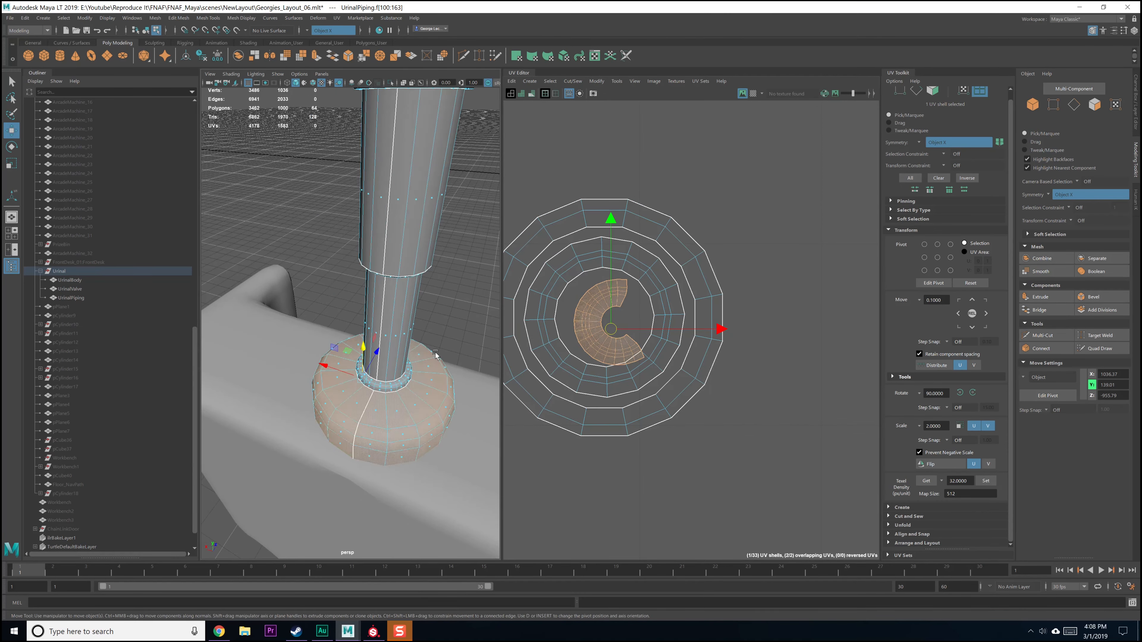
{"action": "left_click_drag", "start_coordinate": [451, 347], "coordinate": [420, 329], "text": "alt"}
Step: Cut a seam across the collar ring where the lower pipe meets the base
{"action": "key", "text": "q"}
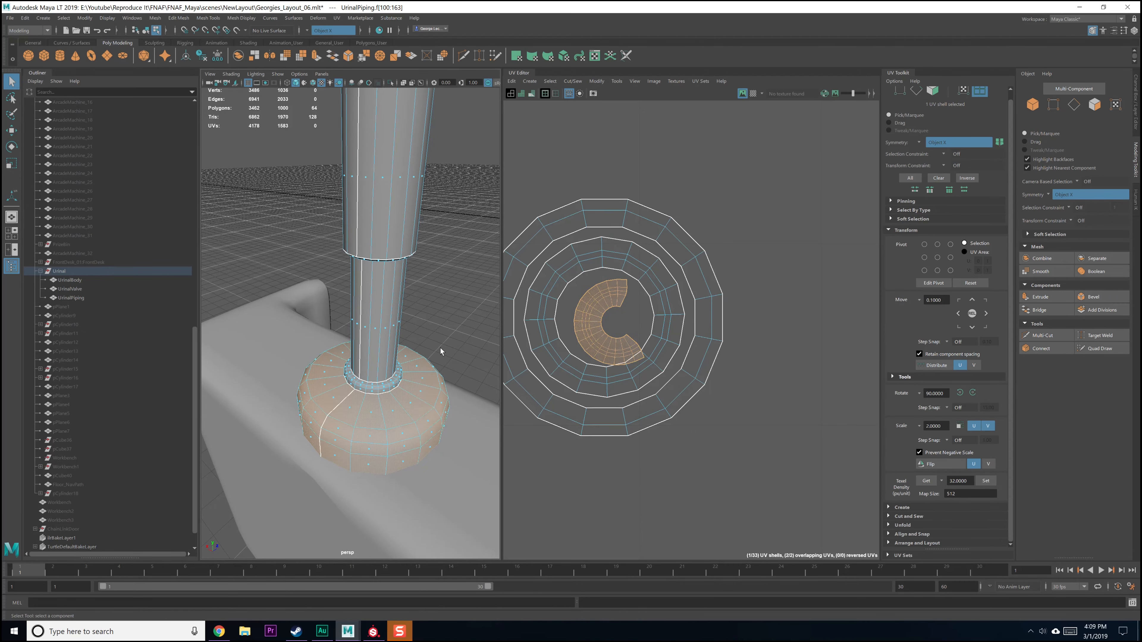
{"action": "left_click", "coordinate": [510, 328]}
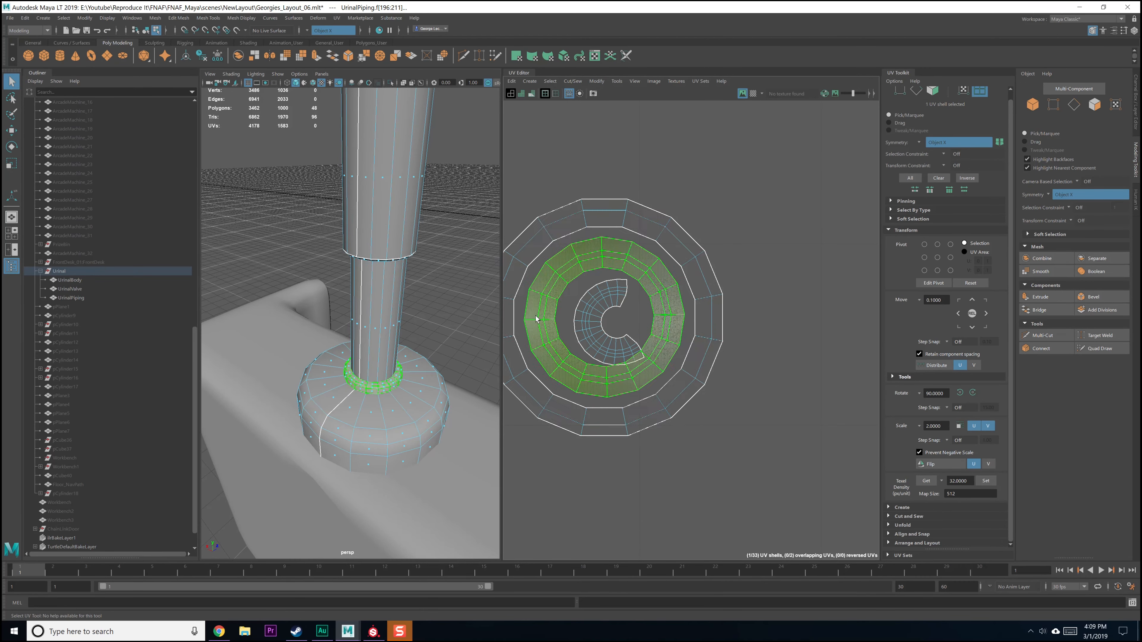
{"action": "left_click", "coordinate": [575, 253]}
{"action": "middle_click_drag", "start_coordinate": [549, 316], "coordinate": [559, 314], "text": "alt"}
{"action": "right_click_drag", "start_coordinate": [556, 317], "coordinate": [556, 293]}
{"action": "left_click_drag", "start_coordinate": [372, 394], "coordinate": [369, 389], "text": "alt"}
{"action": "right_click_drag", "start_coordinate": [374, 385], "coordinate": [376, 399]}
{"action": "scroll", "coordinate": [376, 396], "scroll_direction": "up", "scroll_amount": 5}
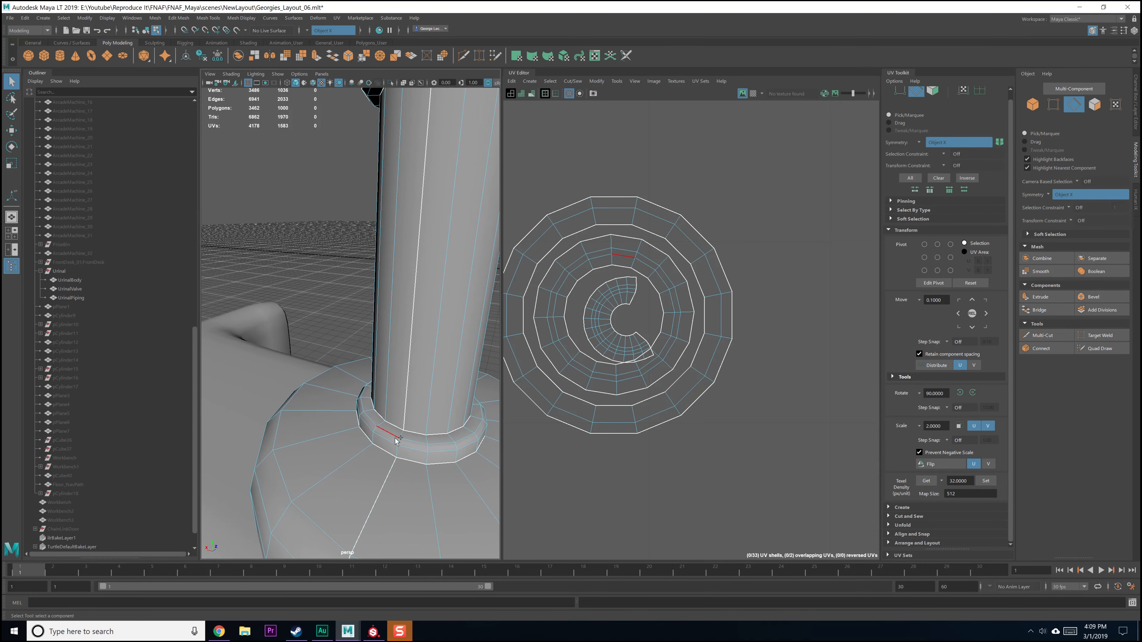
{"action": "middle_click_drag", "start_coordinate": [607, 329], "coordinate": [610, 316], "text": "alt"}
{"action": "right_click_drag", "start_coordinate": [600, 322], "coordinate": [600, 322], "text": "shift"}
Step: Unfold the collar ring shell into an open strip
{"action": "right_click_drag", "start_coordinate": [589, 229], "coordinate": [569, 245]}
{"action": "left_click", "coordinate": [634, 240]}
{"action": "left_click", "coordinate": [614, 290]}
{"action": "left_click", "coordinate": [646, 295]}
{"action": "left_click", "coordinate": [644, 340]}
{"action": "left_click", "coordinate": [623, 310]}
{"action": "left_click", "coordinate": [642, 311], "text": "shift"}
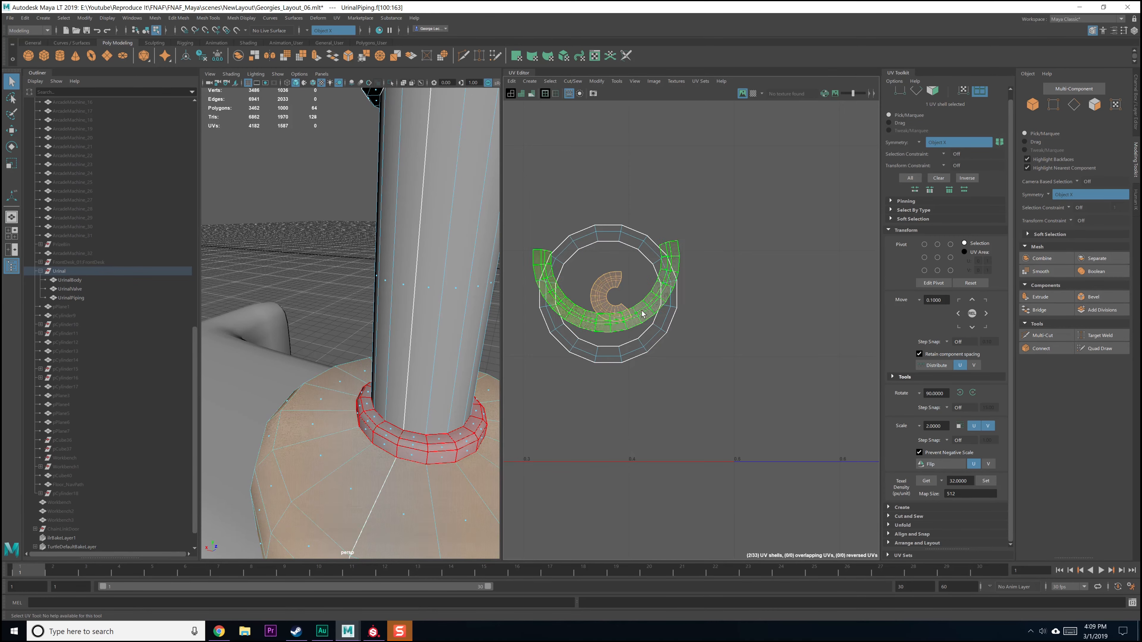
{"action": "middle_click_drag", "start_coordinate": [613, 290], "coordinate": [622, 323], "text": "alt"}
{"action": "left_click", "coordinate": [622, 274]}
Step: Examine the lower pipe, collar and base on the model against the three shells still outside the arranged group
{"action": "scroll", "coordinate": [365, 219], "scroll_direction": "down", "scroll_amount": 5}
{"action": "middle_click_drag", "start_coordinate": [364, 219], "coordinate": [359, 291], "text": "alt"}
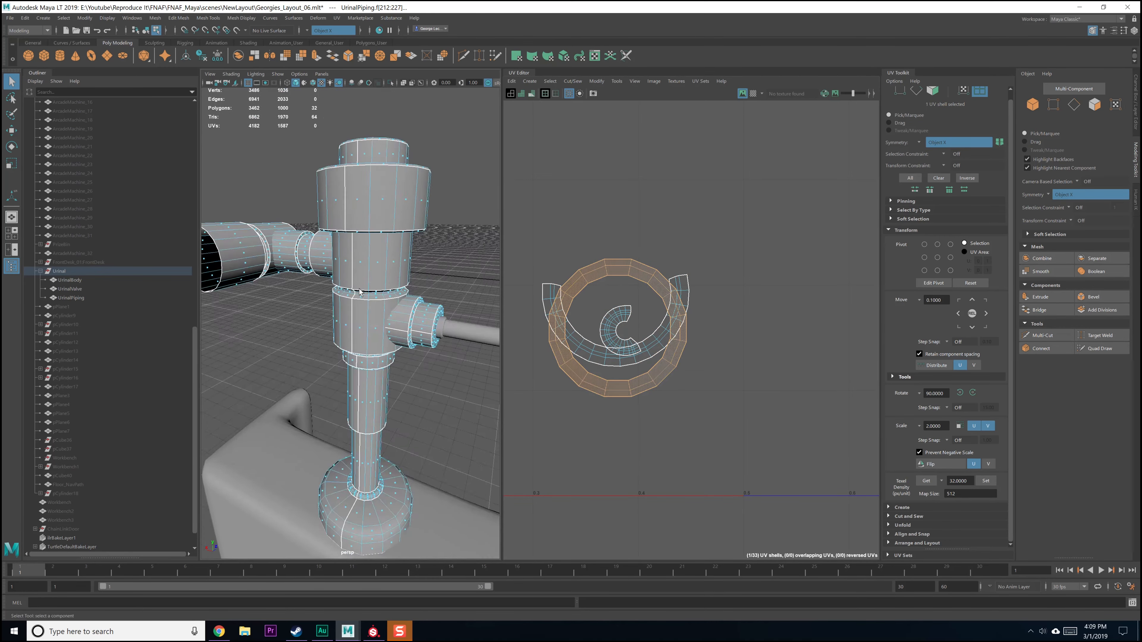
{"action": "left_click_drag", "start_coordinate": [360, 292], "coordinate": [434, 385], "text": "alt"}
{"action": "scroll", "coordinate": [617, 295], "scroll_direction": "up", "scroll_amount": 1}
{"action": "key", "text": "f"}
{"action": "right_click_drag", "start_coordinate": [412, 373], "coordinate": [396, 402], "text": "alt"}
{"action": "mouse_move", "coordinate": [396, 402]}
{"action": "left_mouse_down", "text": "alt"}
{"action": "mouse_move", "coordinate": [363, 377]}
{"action": "mouse_move", "coordinate": [408, 382]}
{"action": "left_mouse_up", "text": "alt"}
{"action": "middle_click_drag", "start_coordinate": [407, 382], "coordinate": [390, 315], "text": "alt"}
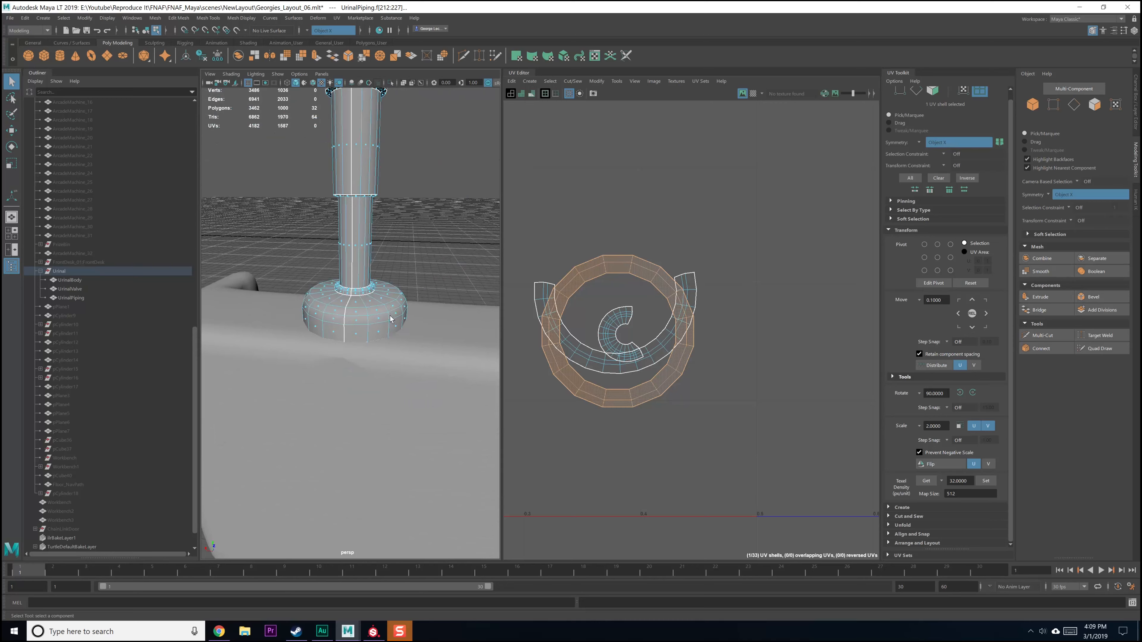
{"action": "left_click_drag", "start_coordinate": [390, 315], "coordinate": [377, 325], "text": "alt"}
{"action": "mouse_move", "coordinate": [377, 324]}
{"action": "right_mouse_down", "text": "alt"}
{"action": "mouse_move", "coordinate": [382, 350]}
{"action": "mouse_move", "coordinate": [376, 340]}
{"action": "right_mouse_up", "text": "alt"}
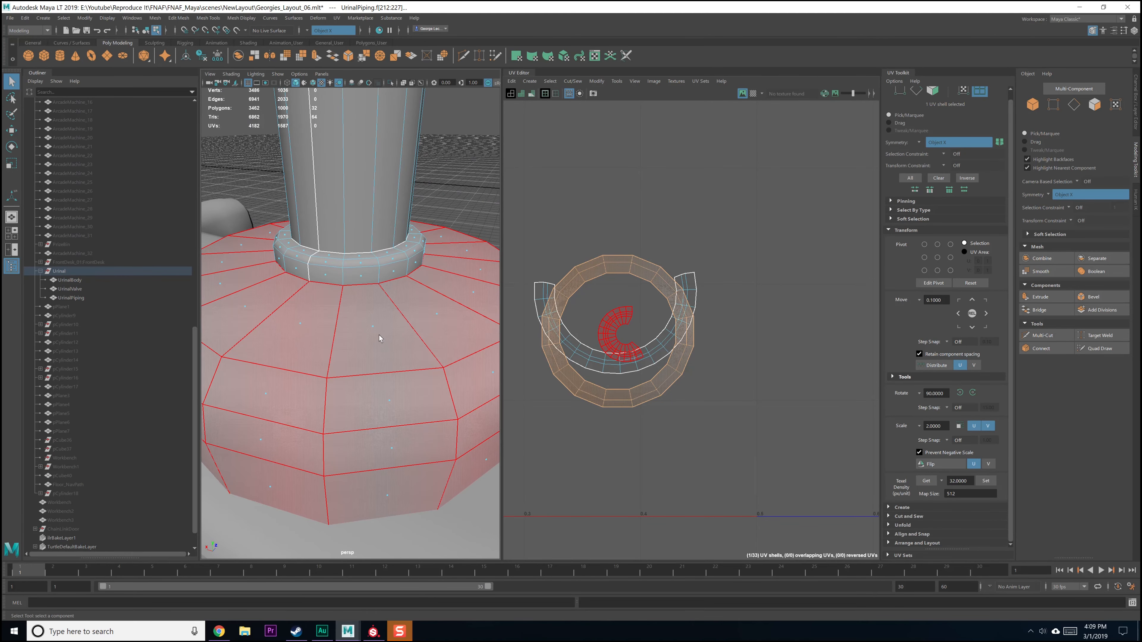
{"action": "right_click_drag", "start_coordinate": [623, 300], "coordinate": [589, 288]}
{"action": "left_click_drag", "start_coordinate": [568, 217], "coordinate": [682, 413]}
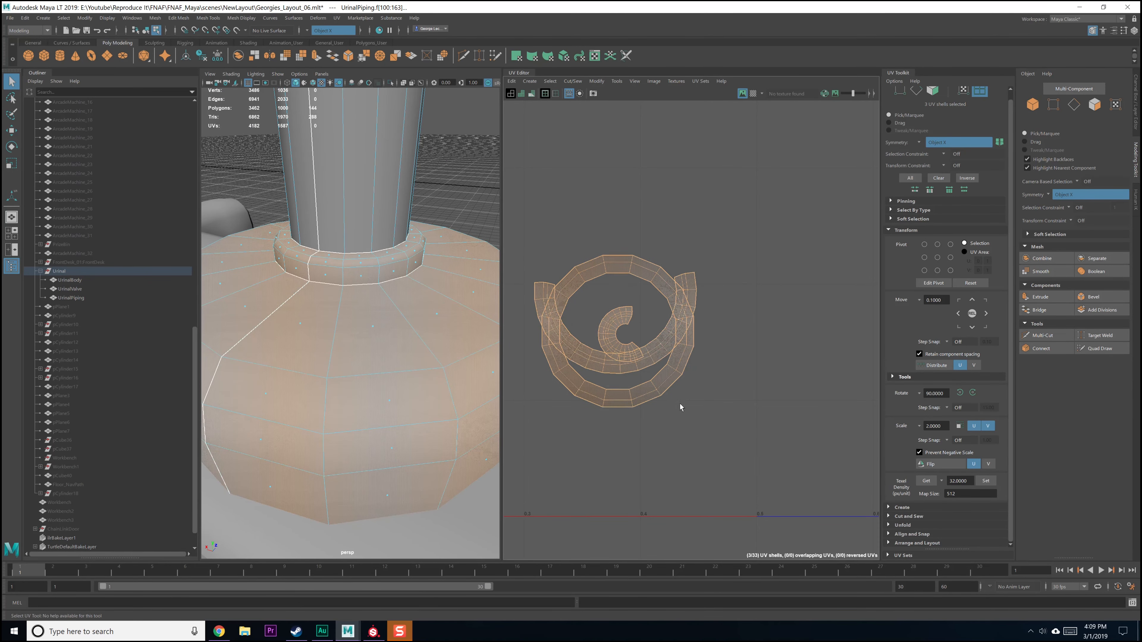
{"action": "scroll", "coordinate": [671, 364], "scroll_direction": "down", "scroll_amount": 10}
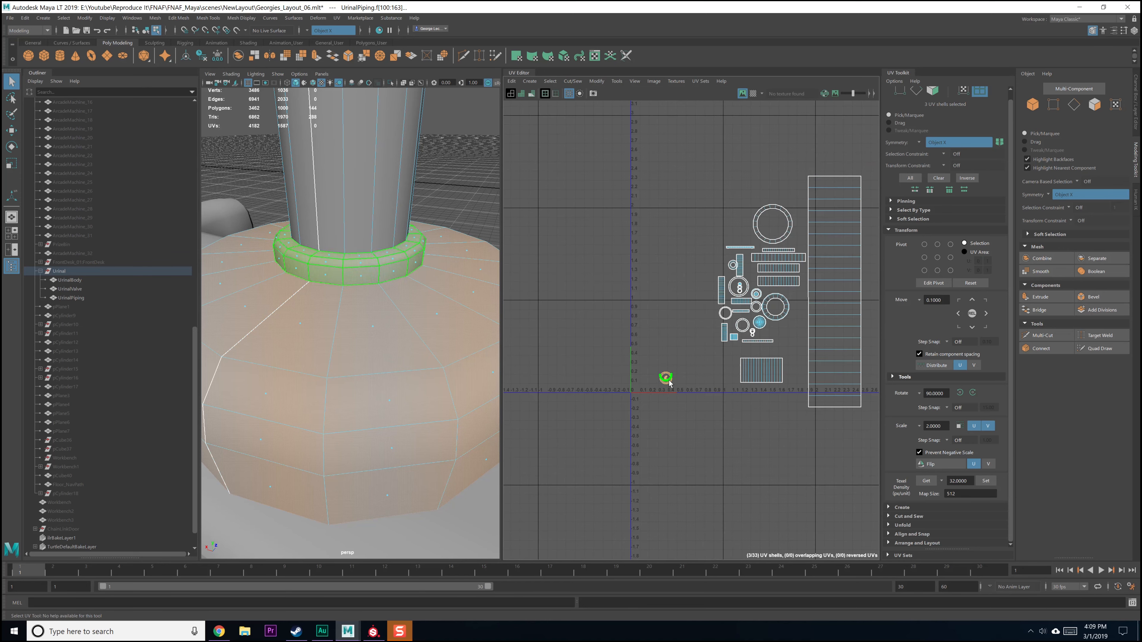
Step: Select the lower edge loop around the round base's side and cut the UVs along it
{"action": "left_click_drag", "start_coordinate": [390, 404], "coordinate": [373, 409], "text": "alt"}
{"action": "scroll", "coordinate": [369, 404], "scroll_direction": "down", "scroll_amount": 4}
{"action": "right_click_drag", "start_coordinate": [357, 382], "coordinate": [356, 345]}
{"action": "left_click", "coordinate": [350, 374]}
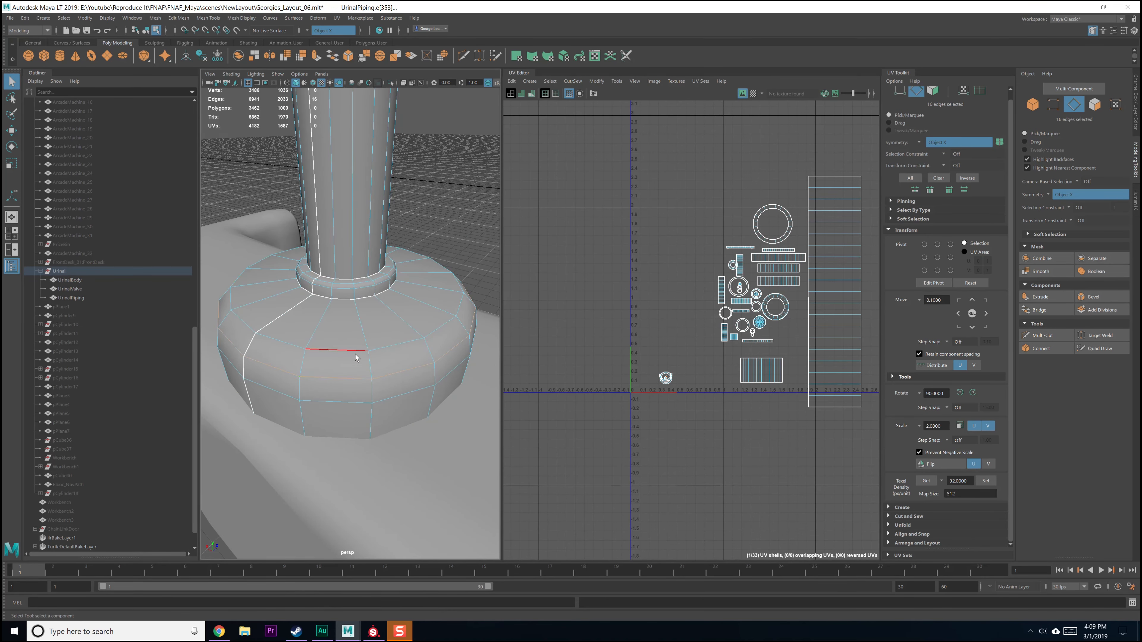
{"action": "scroll", "coordinate": [656, 367], "scroll_direction": "up", "scroll_amount": 10}
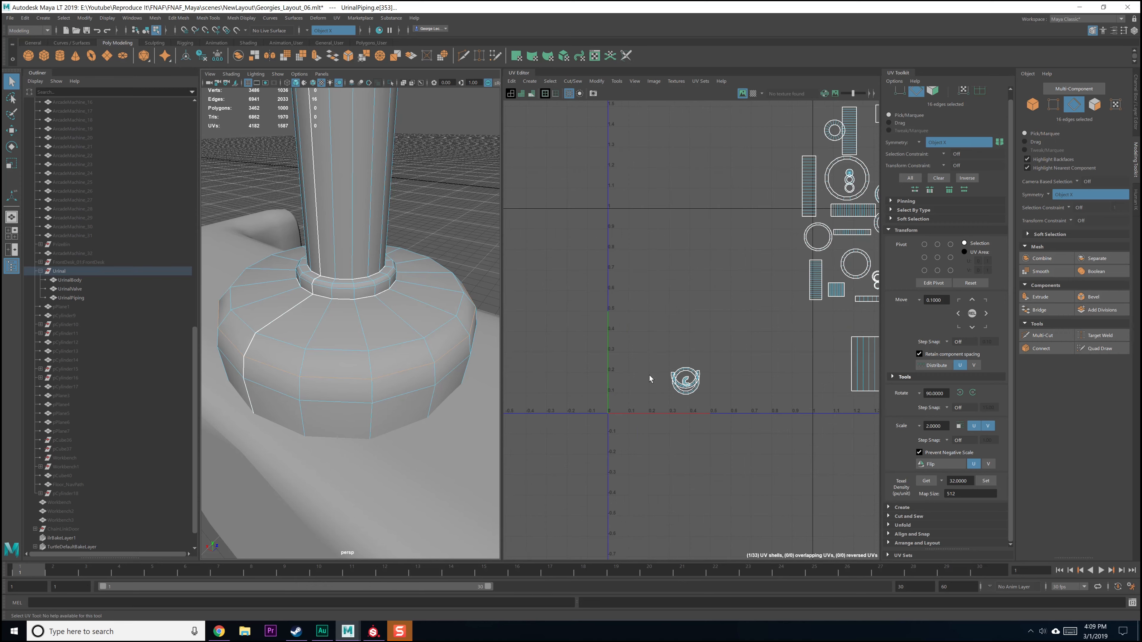
{"action": "left_click", "coordinate": [361, 393]}
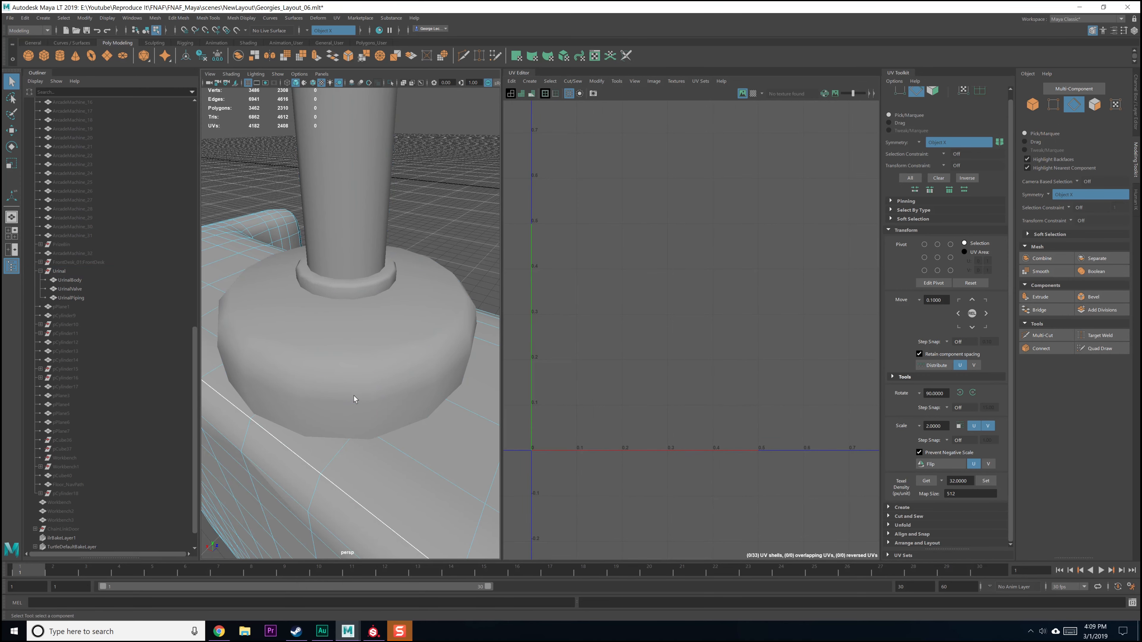
{"action": "double_click", "coordinate": [370, 269]}
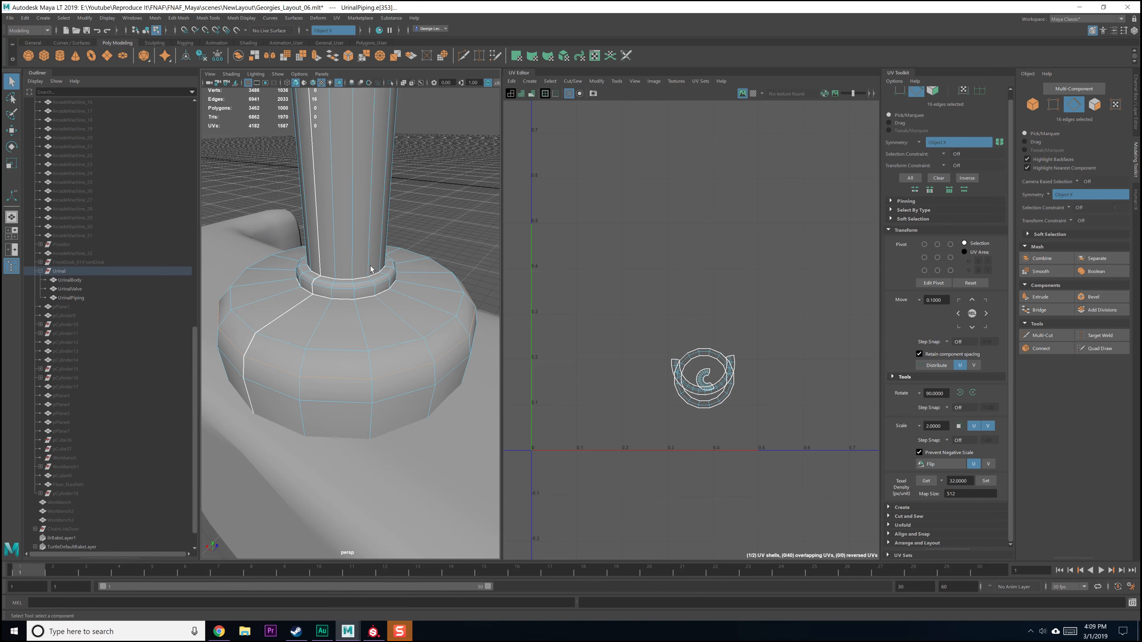
{"action": "key", "text": "F8"}
{"action": "key", "text": "F8"}
{"action": "key", "text": "F8"}
{"action": "right_click_drag", "start_coordinate": [360, 314], "coordinate": [360, 289]}
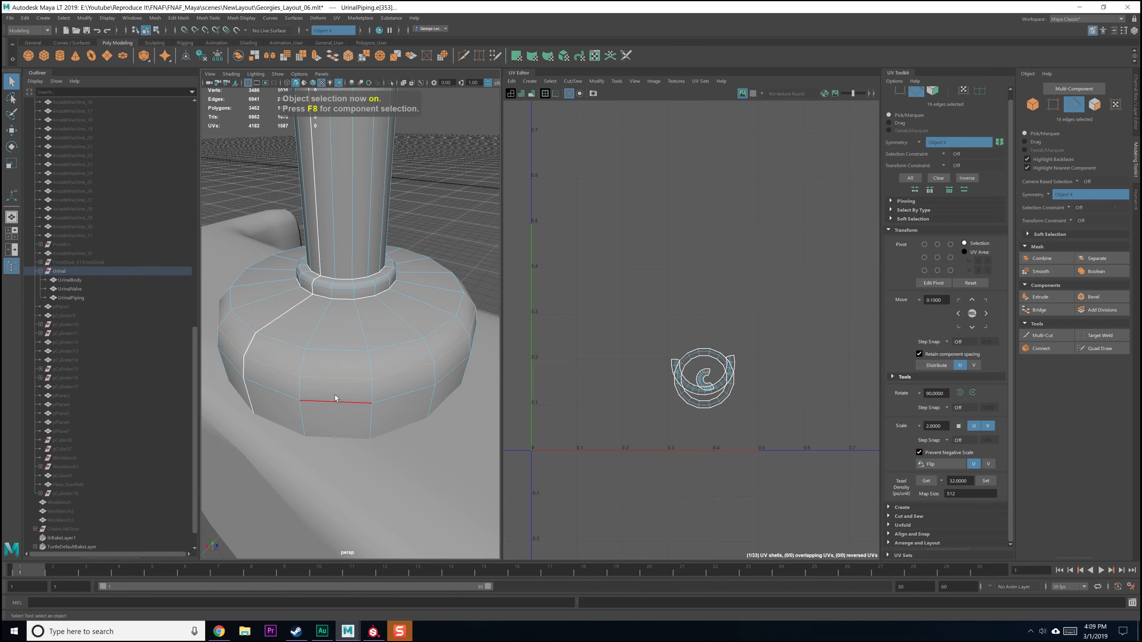
{"action": "right_click_drag", "start_coordinate": [723, 370], "coordinate": [672, 347], "text": "shift"}
Step: Select the four base, collar and ring shells, then unfold and orient them
{"action": "scroll", "coordinate": [705, 388], "scroll_direction": "up", "scroll_amount": 3}
{"action": "left_click_drag", "start_coordinate": [672, 316], "coordinate": [745, 431]}
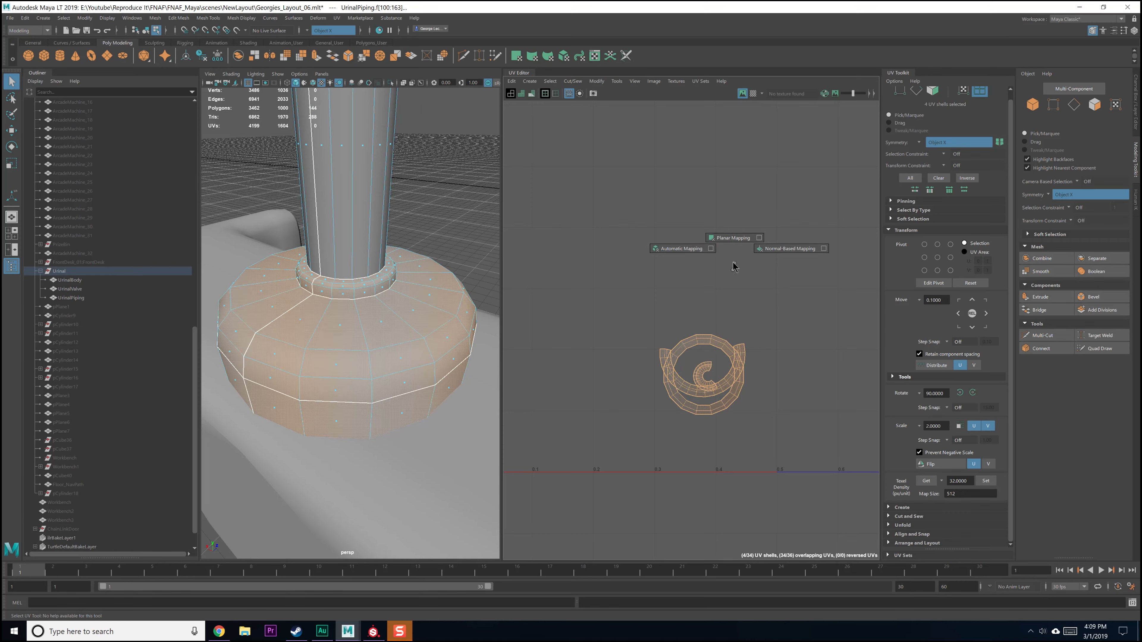
{"action": "right_click", "coordinate": [734, 275], "text": "shift"}
{"action": "right_click_drag", "start_coordinate": [692, 282], "coordinate": [663, 443], "text": "shift"}
{"action": "scroll", "coordinate": [700, 356], "scroll_direction": "up", "scroll_amount": 3}
Step: Apply a Y-axis planar mapping to the upper part of the round base
{"action": "left_click", "coordinate": [675, 329]}
{"action": "left_click", "coordinate": [704, 368]}
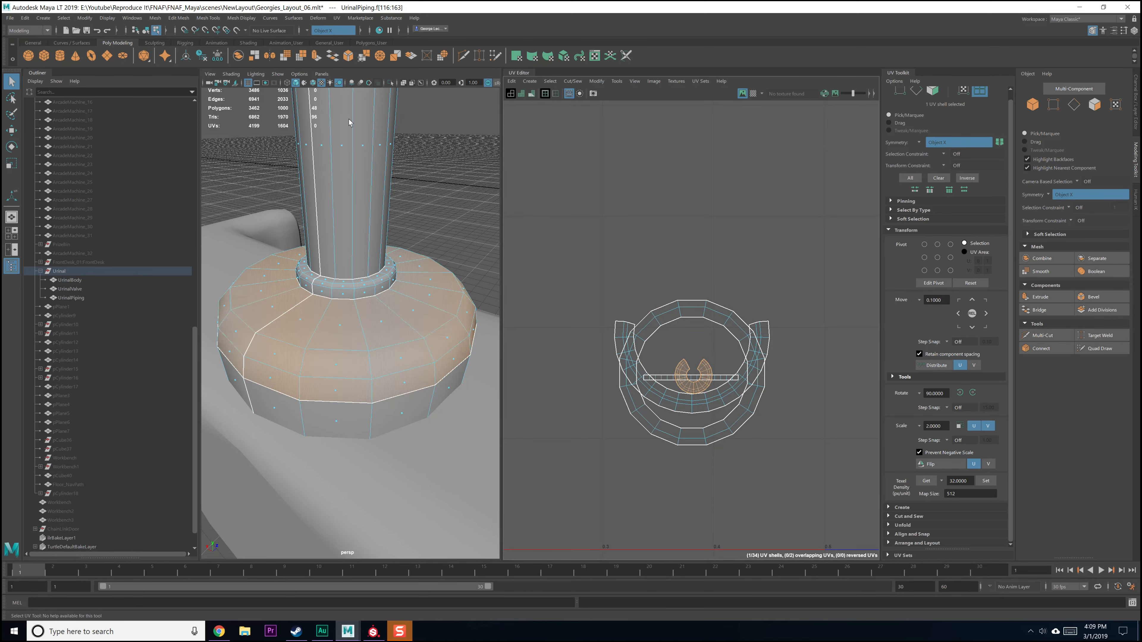
{"action": "left_click", "coordinate": [336, 17]}
{"action": "left_click", "coordinate": [428, 135]}
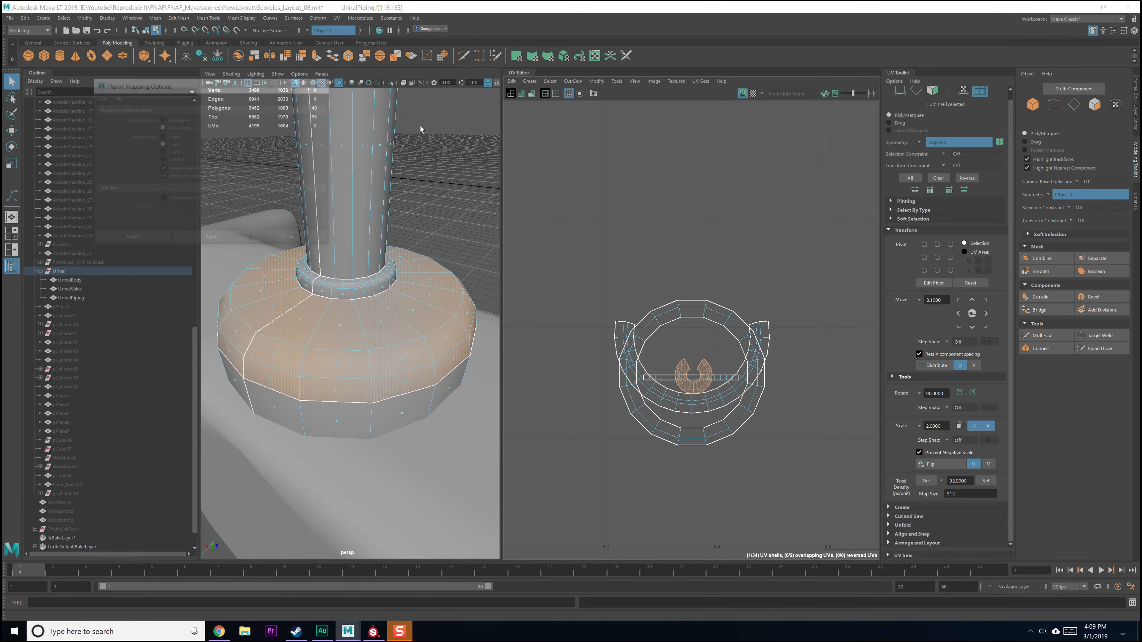
{"action": "left_click", "coordinate": [205, 238]}
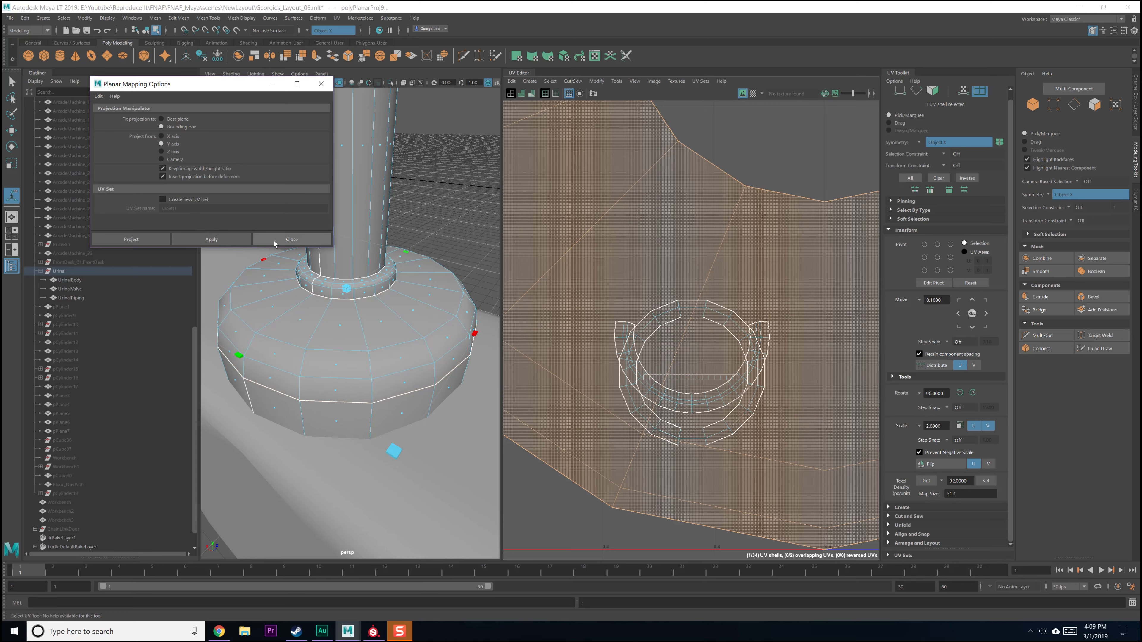
{"action": "left_click", "coordinate": [292, 238]}
Step: Unfold the planar-mapped upper base shell and orient it
{"action": "right_click_drag", "start_coordinate": [728, 207], "coordinate": [607, 214], "text": "shift"}
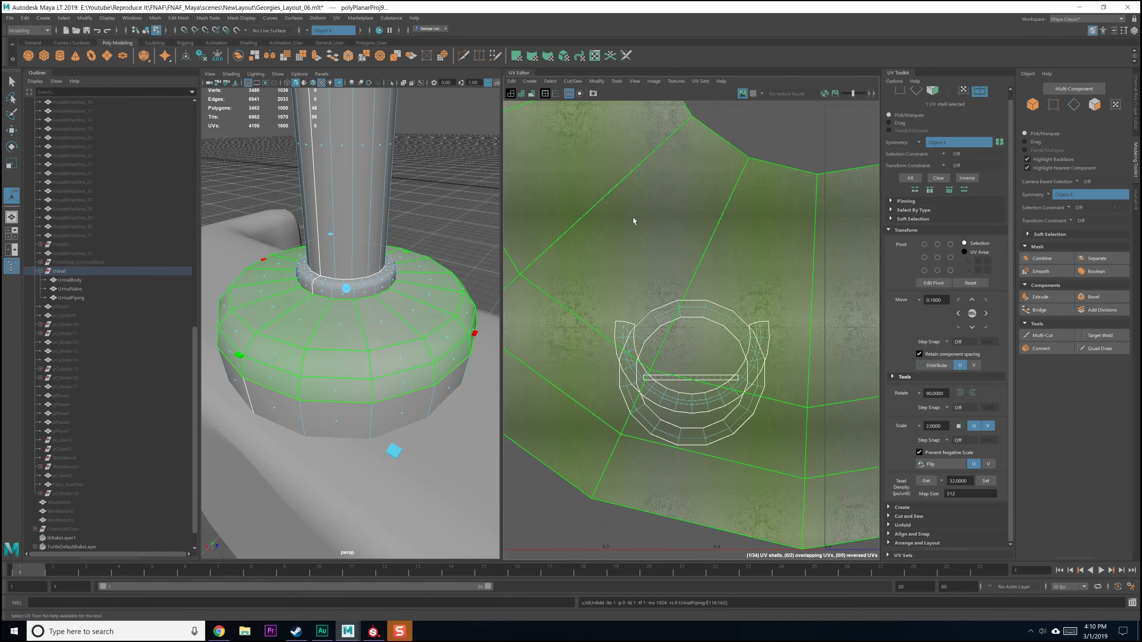
{"action": "key", "text": "f"}
{"action": "right_click_drag", "start_coordinate": [737, 350], "coordinate": [725, 475], "text": "shift"}
{"action": "scroll", "coordinate": [777, 333], "scroll_direction": "down", "scroll_amount": 3}
{"action": "middle_click_drag", "start_coordinate": [777, 333], "coordinate": [647, 390], "text": "alt"}
{"action": "scroll", "coordinate": [647, 391], "scroll_direction": "down", "scroll_amount": 3}
Step: Select all the piping shells and pack them with Layout UVs at 1024 packing resolution and 6-pixel shell padding
{"action": "right_click_drag", "start_coordinate": [645, 272], "coordinate": [598, 257]}
{"action": "left_click_drag", "start_coordinate": [584, 157], "coordinate": [825, 513]}
{"action": "right_click_drag", "start_coordinate": [682, 225], "coordinate": [624, 250], "text": "shift"}
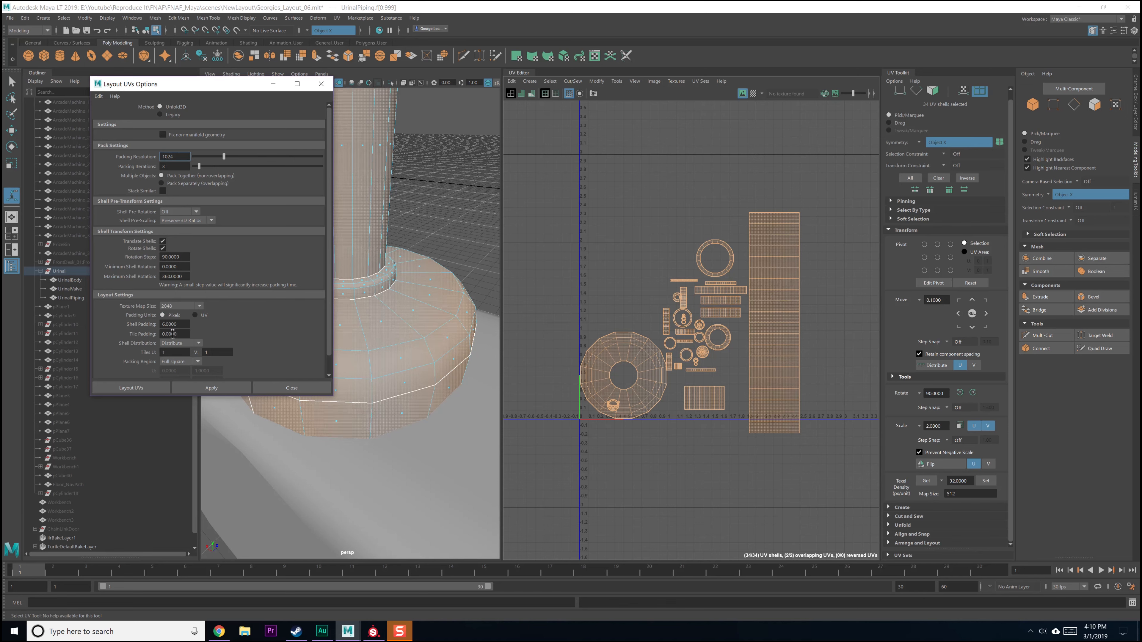
{"action": "left_click", "coordinate": [191, 389]}
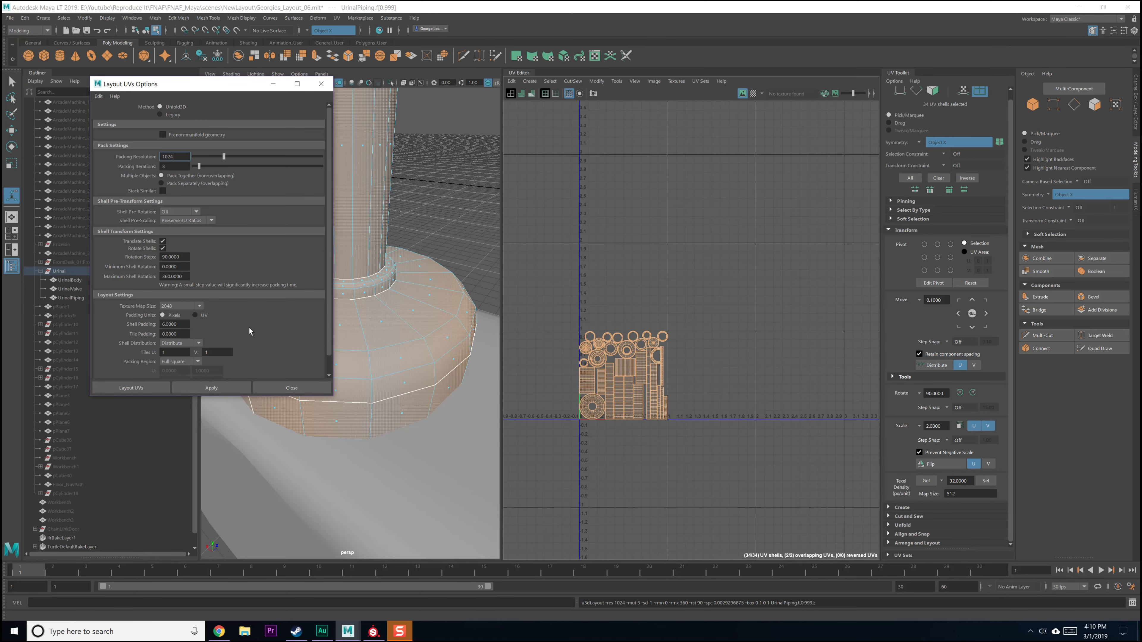
Step: Examine the packed piping shells and how the straight pipe shell corresponds to the model, closing the layout options
{"action": "scroll", "coordinate": [616, 376], "scroll_direction": "up", "scroll_amount": 5}
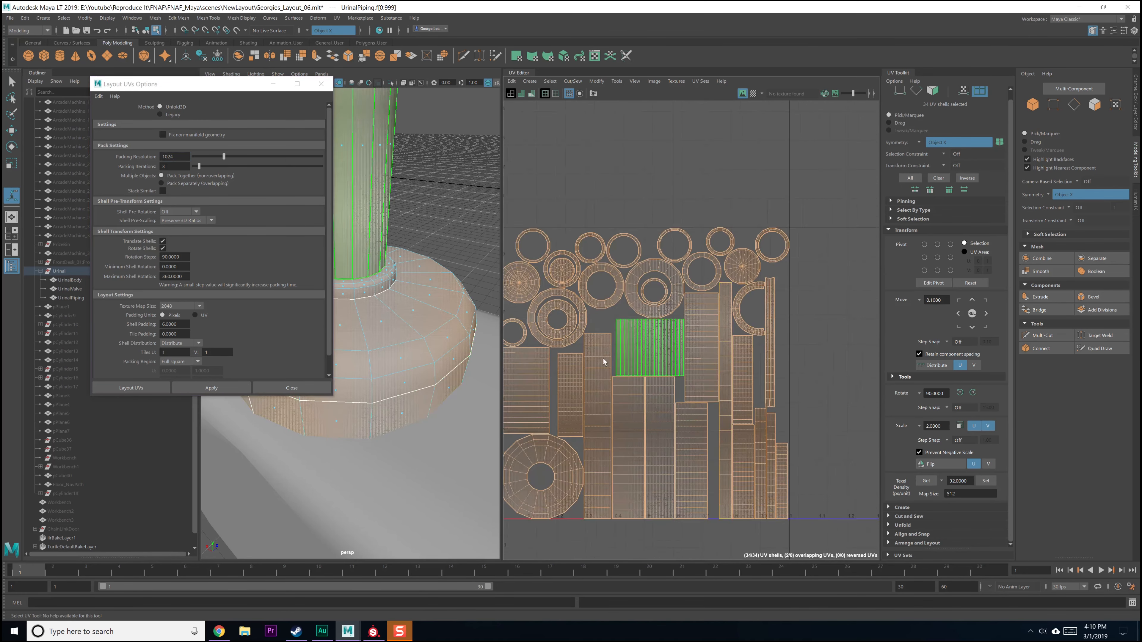
{"action": "middle_click_drag", "start_coordinate": [628, 356], "coordinate": [687, 346], "text": "alt"}
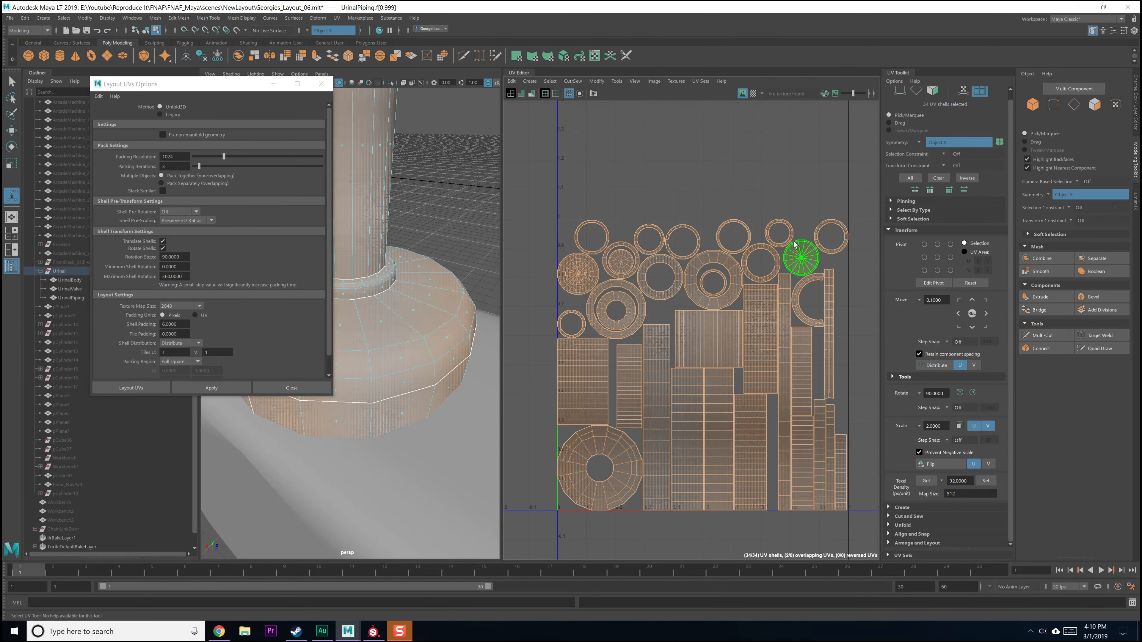
{"action": "scroll", "coordinate": [661, 284], "scroll_direction": "up", "scroll_amount": 6}
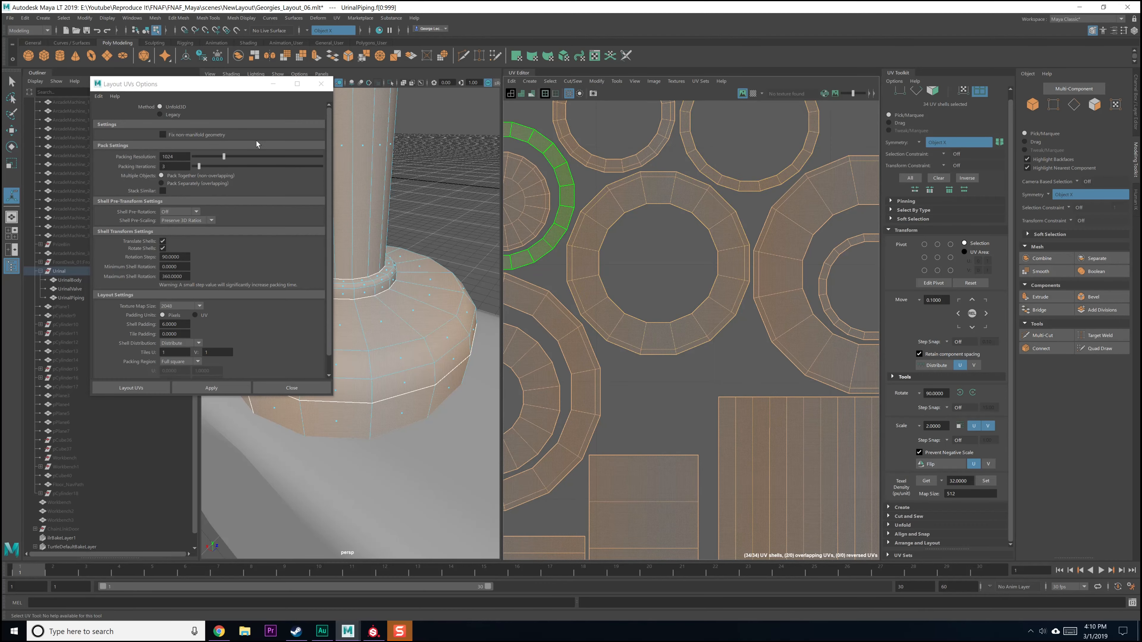
{"action": "left_click", "coordinate": [292, 388]}
{"action": "scroll", "coordinate": [308, 367], "scroll_direction": "down", "scroll_amount": 10}
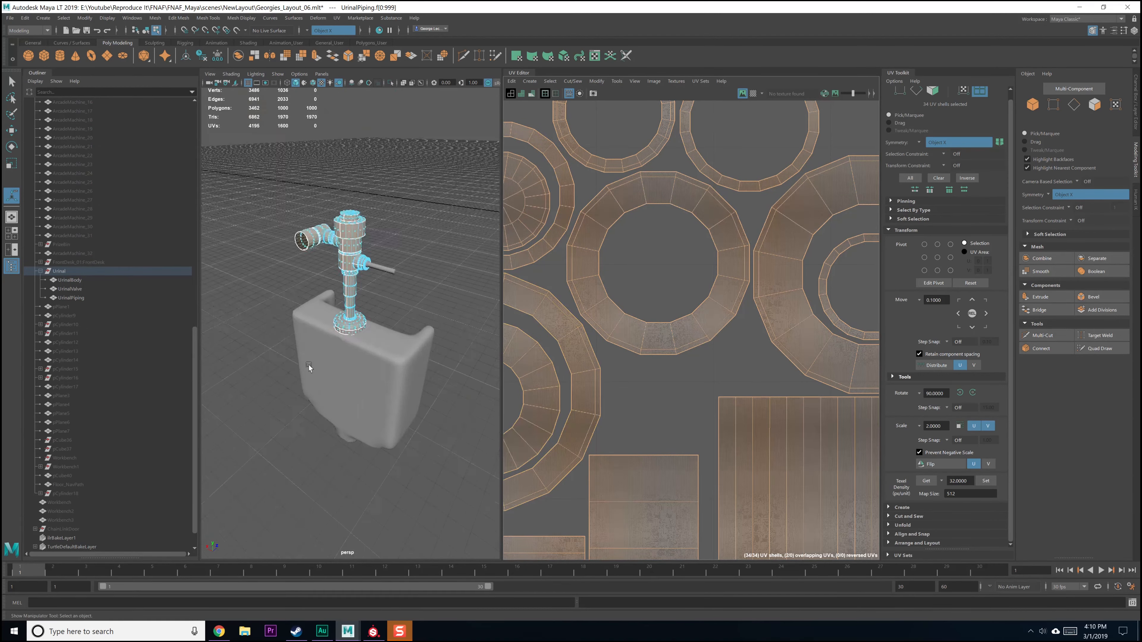
{"action": "scroll", "coordinate": [309, 366], "scroll_direction": "up", "scroll_amount": 5}
{"action": "scroll", "coordinate": [629, 377], "scroll_direction": "down", "scroll_amount": 8}
{"action": "scroll", "coordinate": [628, 376], "scroll_direction": "down", "scroll_amount": 2}
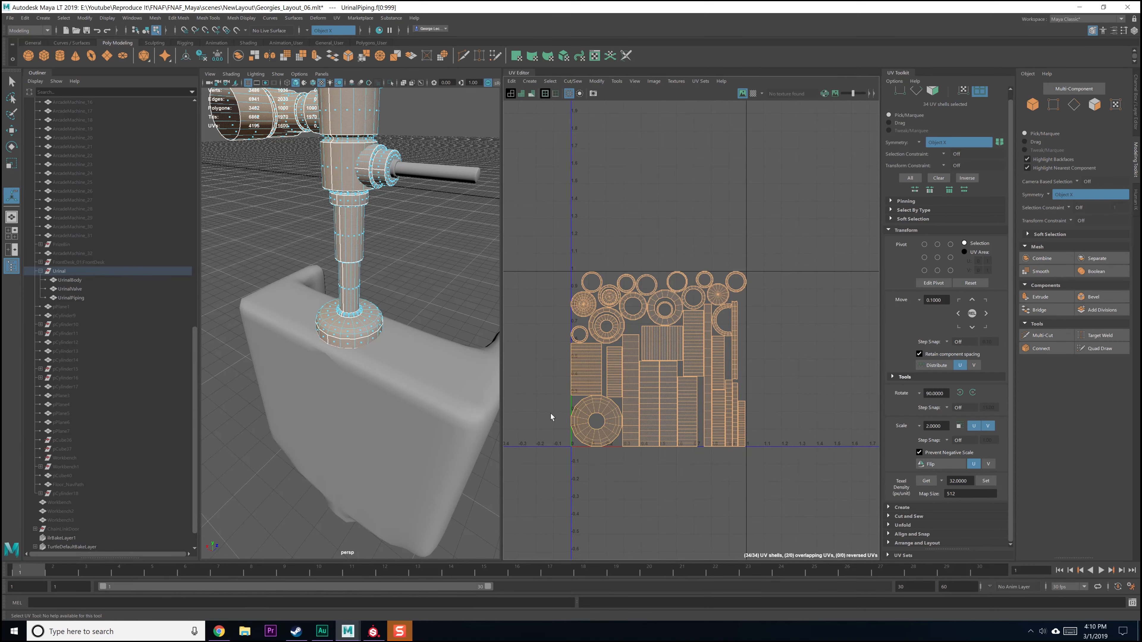
{"action": "scroll", "coordinate": [630, 362], "scroll_direction": "up", "scroll_amount": 5}
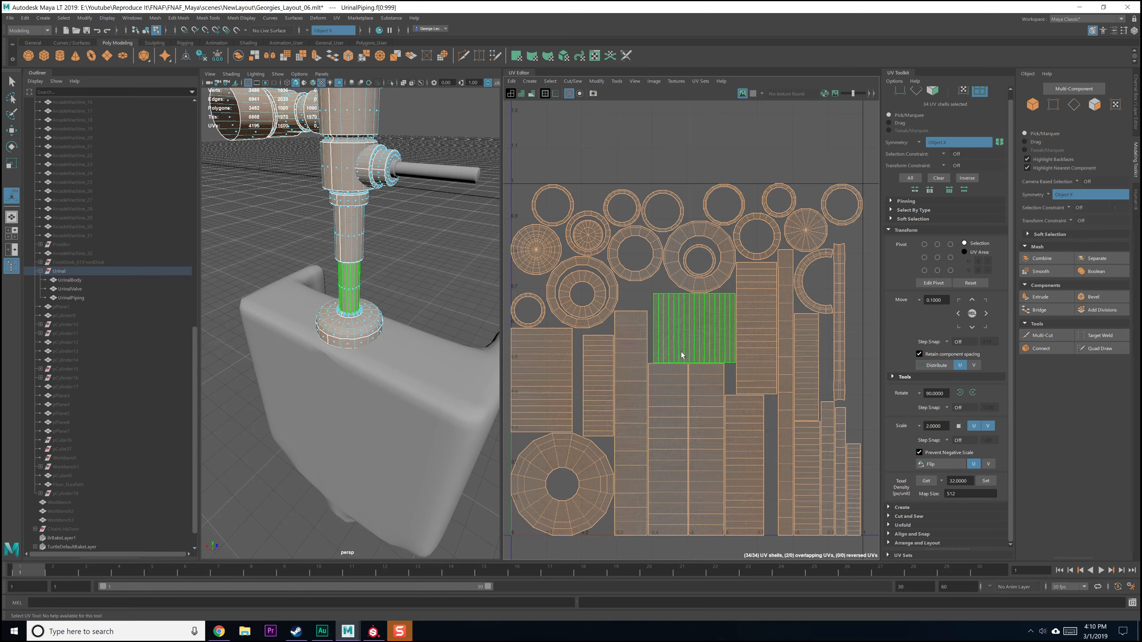
{"action": "scroll", "coordinate": [674, 342], "scroll_direction": "up", "scroll_amount": 5}
{"action": "left_click", "coordinate": [654, 320]}
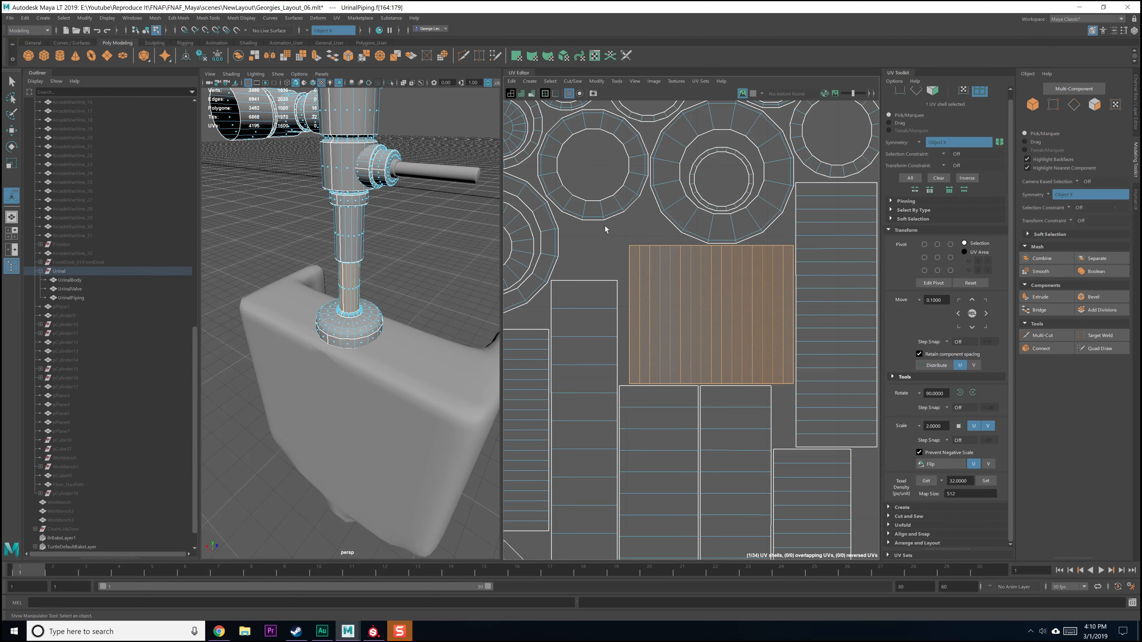
{"action": "scroll", "coordinate": [697, 307], "scroll_direction": "down", "scroll_amount": 5}
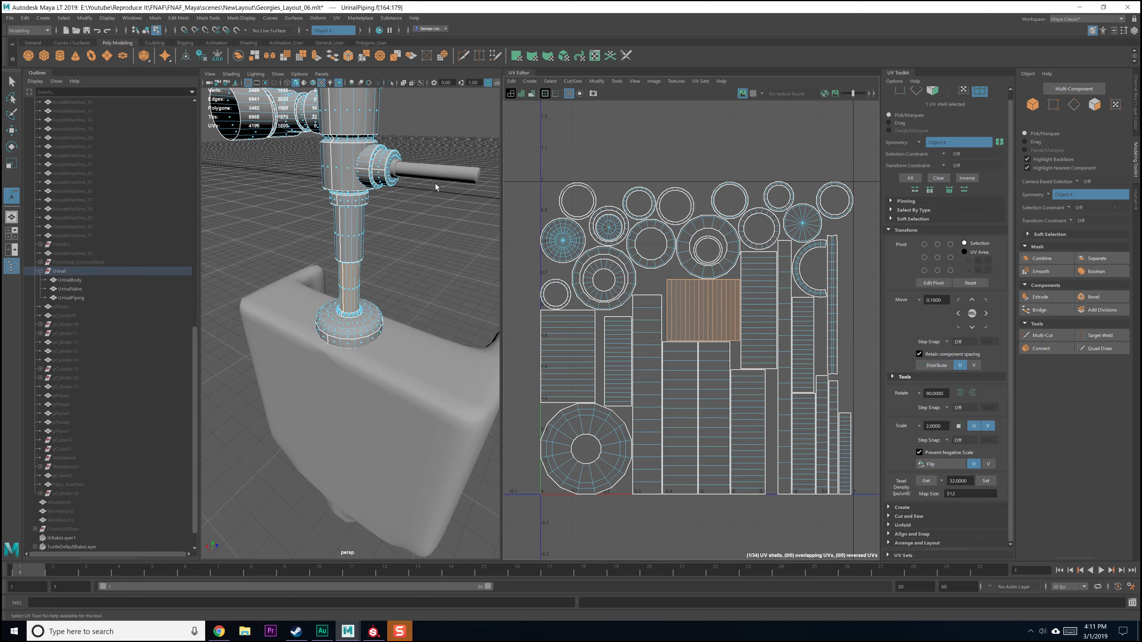
Step: Select the urinal valve handle and the piping objects together to show both UV sets
{"action": "key", "text": "F8"}
{"action": "left_click", "coordinate": [436, 221]}
{"action": "key", "text": "F8"}
{"action": "left_click_drag", "start_coordinate": [435, 245], "coordinate": [359, 248], "text": "alt"}
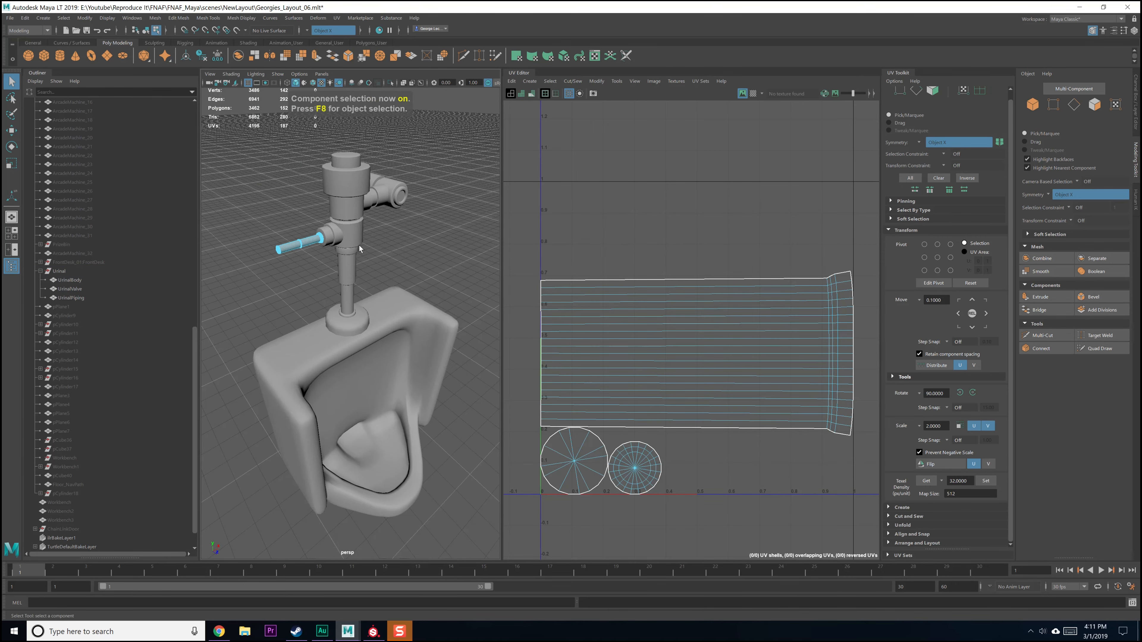
{"action": "middle_click_drag", "start_coordinate": [359, 247], "coordinate": [415, 258], "text": "alt"}
{"action": "scroll", "coordinate": [415, 259], "scroll_direction": "up", "scroll_amount": 3}
{"action": "left_click_drag", "start_coordinate": [415, 259], "coordinate": [385, 260], "text": "alt"}
{"action": "key", "text": "F8"}
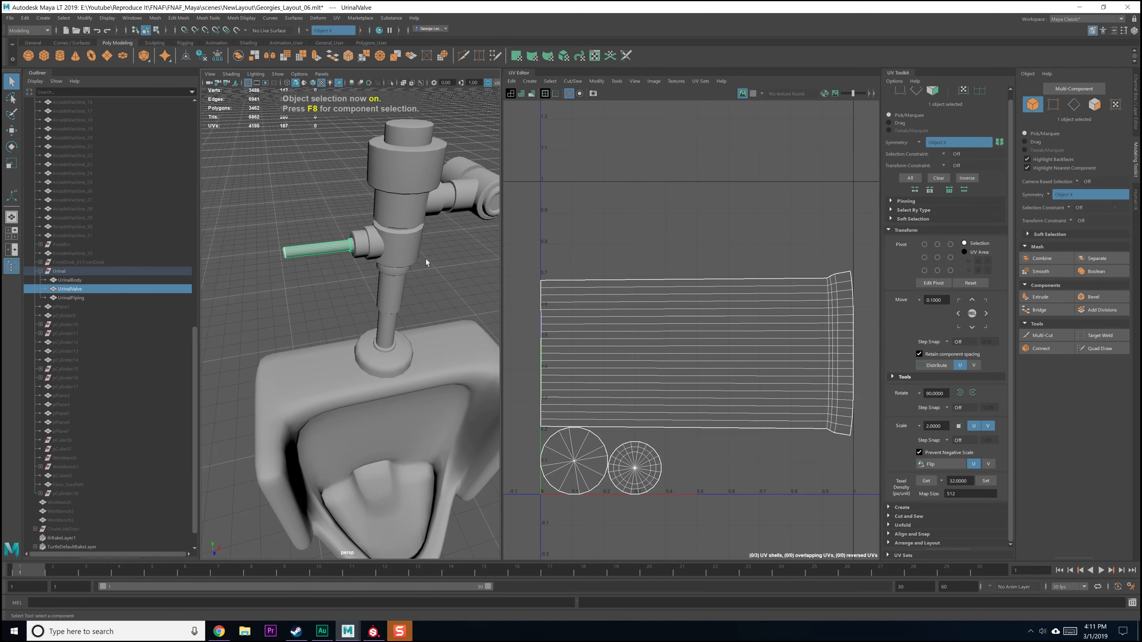
{"action": "left_click", "coordinate": [425, 260]}
{"action": "left_click", "coordinate": [405, 248]}
{"action": "left_click", "coordinate": [346, 244]}
{"action": "left_click", "coordinate": [398, 249], "text": "shift"}
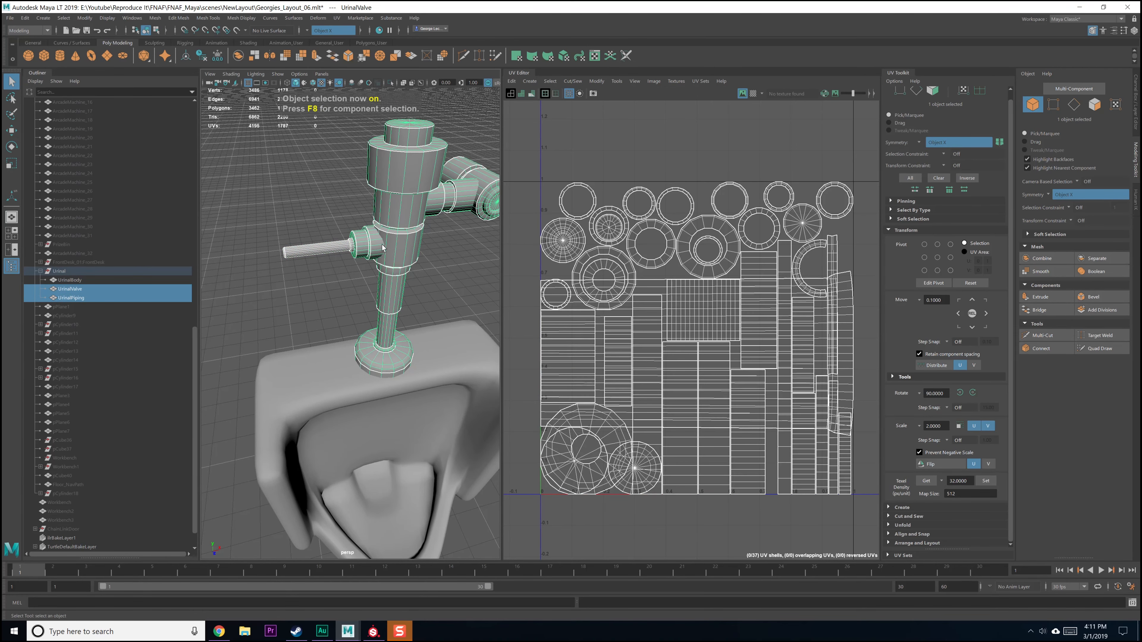
Step: Select all the valve and piping shells and pack them together with Layout UVs
{"action": "scroll", "coordinate": [705, 352], "scroll_direction": "down", "scroll_amount": 2}
{"action": "right_click_drag", "start_coordinate": [704, 330], "coordinate": [733, 355]}
{"action": "left_click_drag", "start_coordinate": [574, 176], "coordinate": [875, 540]}
{"action": "right_click", "coordinate": [707, 204], "text": "shift"}
{"action": "right_click_drag", "start_coordinate": [707, 203], "coordinate": [655, 220], "text": "shift"}
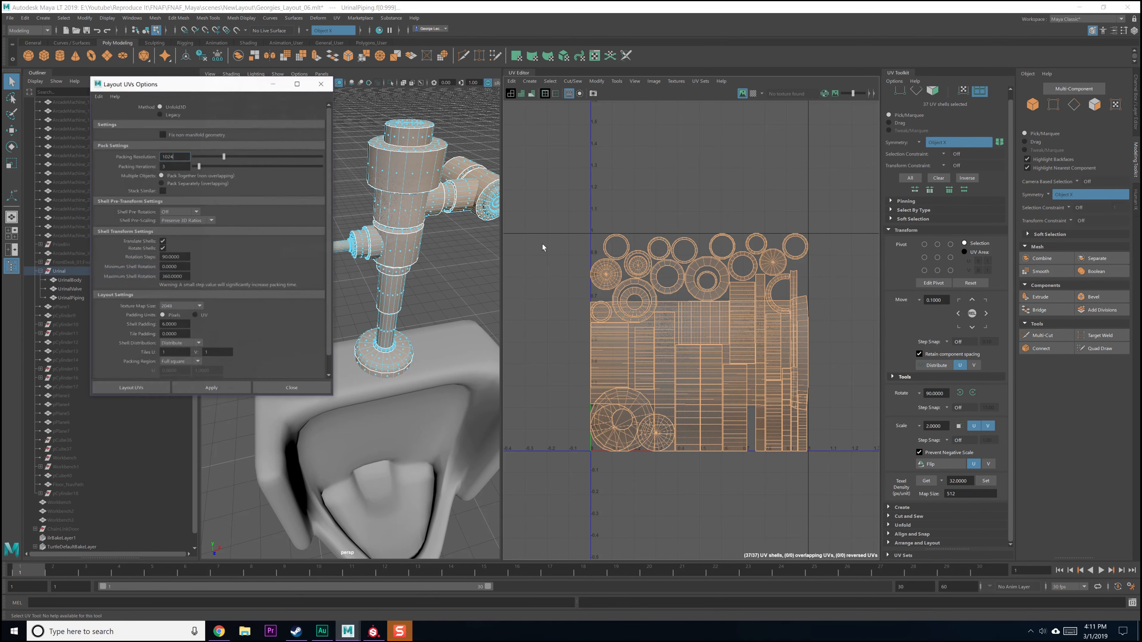
{"action": "left_click", "coordinate": [216, 389]}
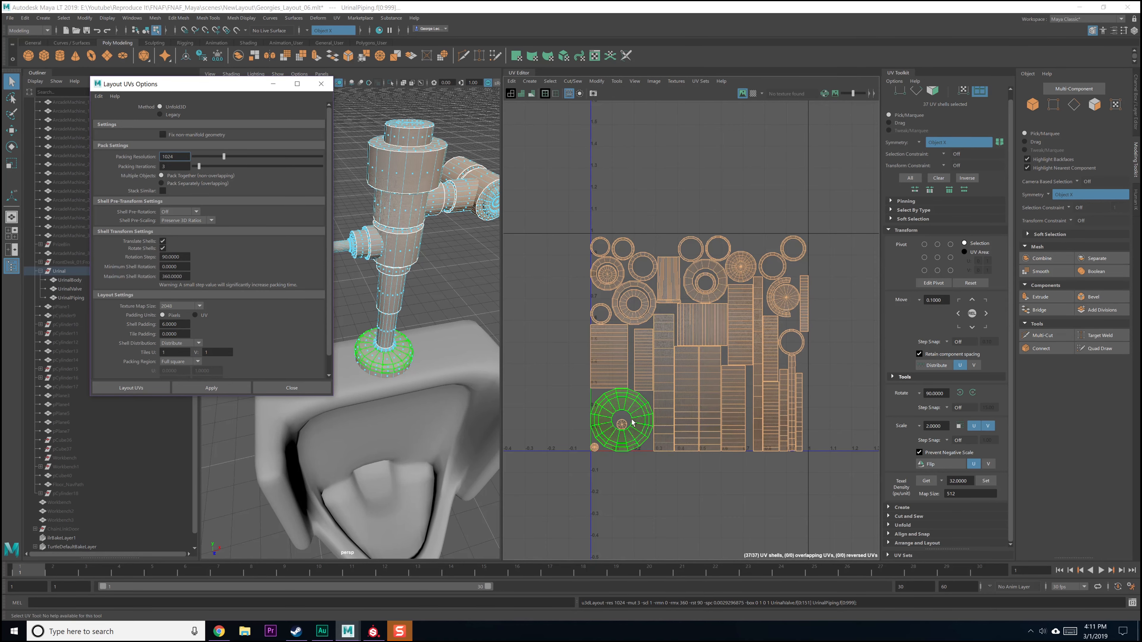
{"action": "left_click", "coordinate": [318, 83]}
Step: Bring up the urinal body's UVs, select its two shells and clear the selection
{"action": "left_click_drag", "start_coordinate": [351, 311], "coordinate": [403, 389], "text": "alt"}
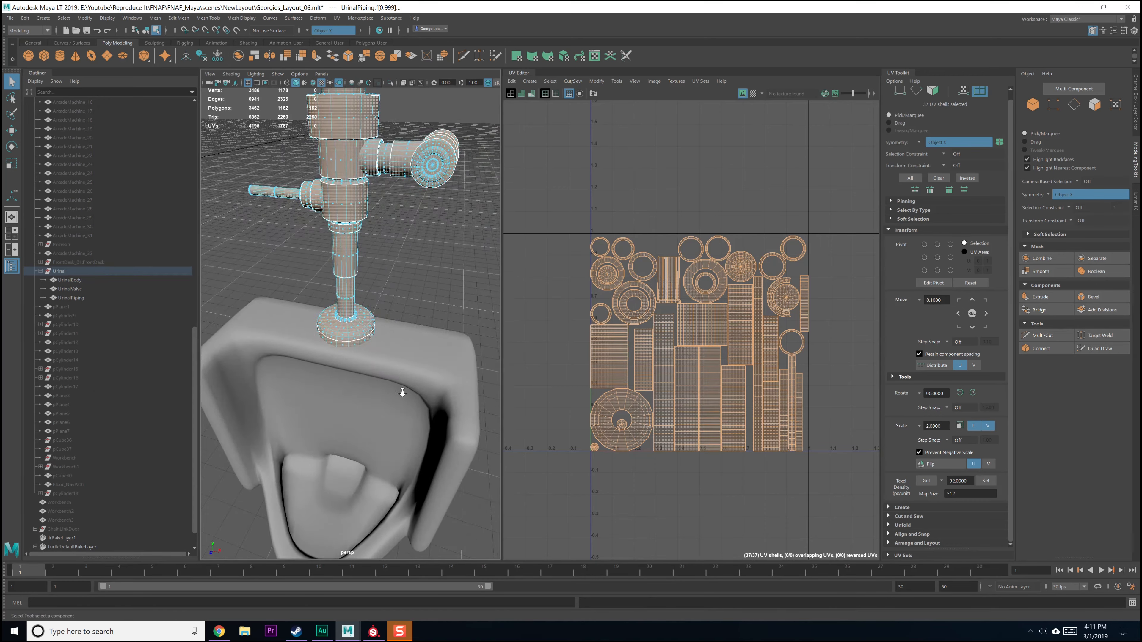
{"action": "scroll", "coordinate": [403, 372], "scroll_direction": "down", "scroll_amount": 4}
{"action": "left_click", "coordinate": [403, 370]}
{"action": "scroll", "coordinate": [663, 360], "scroll_direction": "down", "scroll_amount": 4}
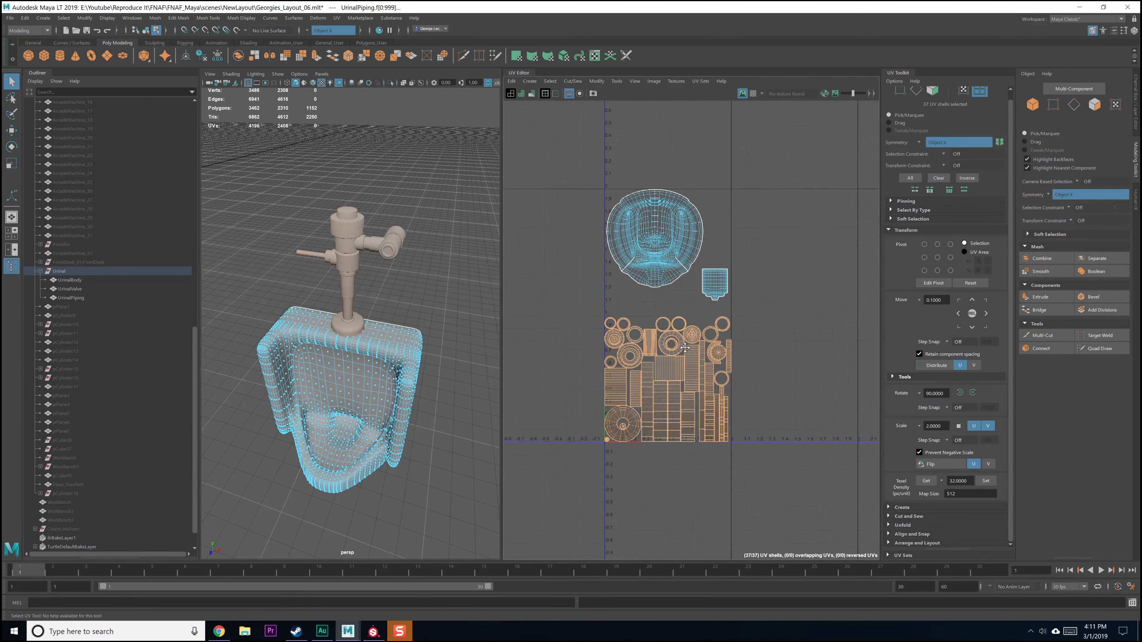
{"action": "right_click", "coordinate": [655, 284]}
{"action": "right_click_drag", "start_coordinate": [655, 283], "coordinate": [623, 267]}
{"action": "left_click_drag", "start_coordinate": [579, 168], "coordinate": [776, 531]}
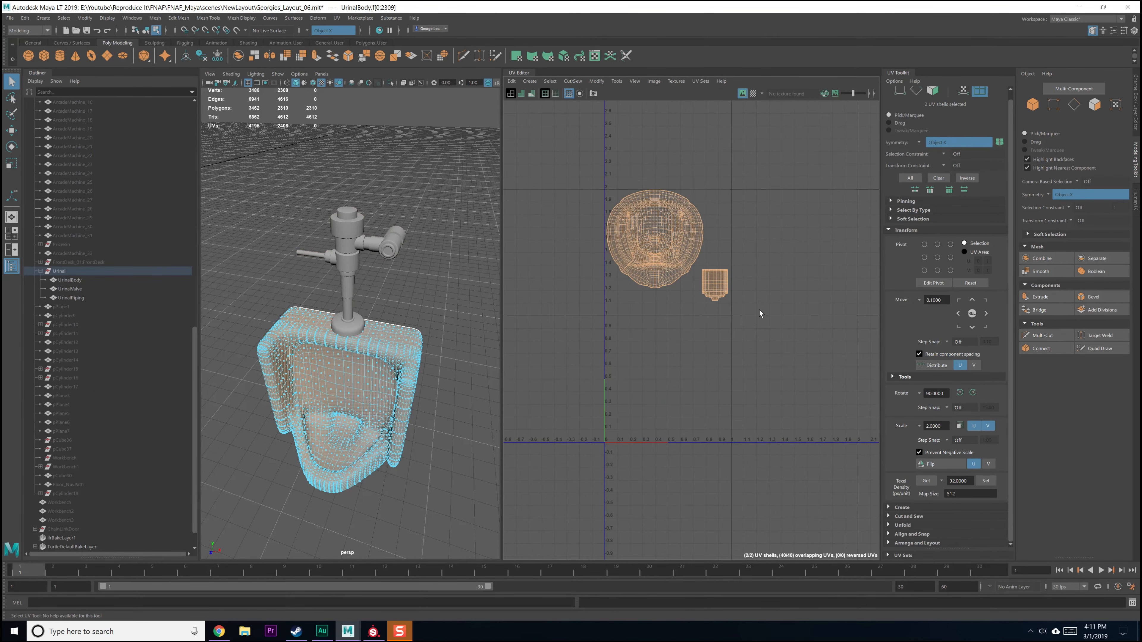
{"action": "left_click", "coordinate": [764, 295]}
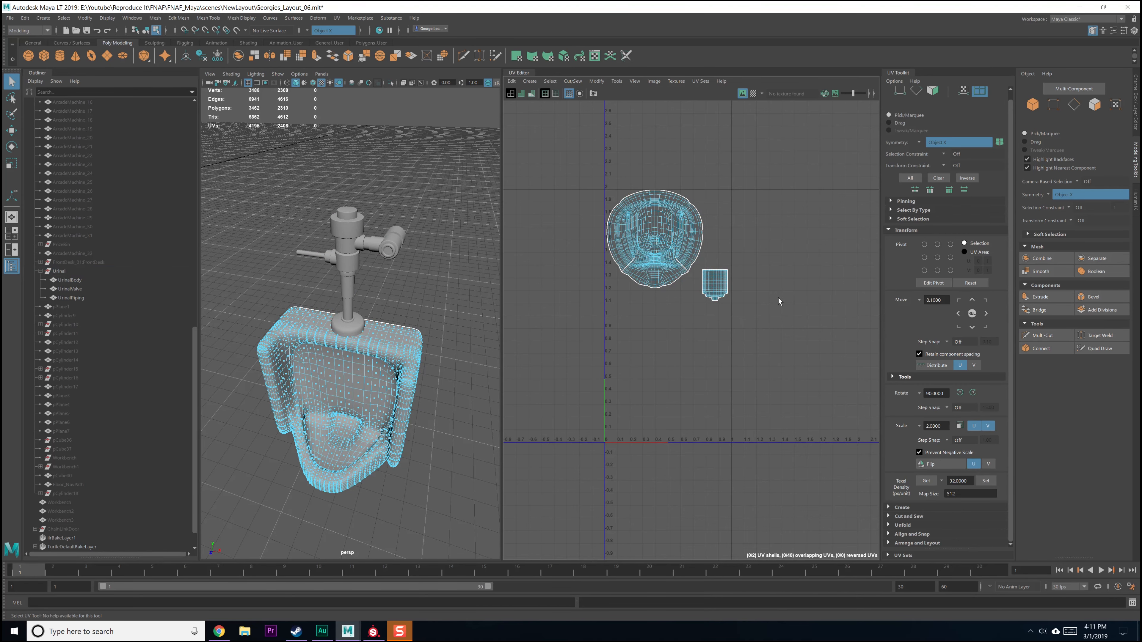
Step: Scale the urinal body's large bowl shell down uniformly to about half a UV tile wide
{"action": "left_click", "coordinate": [653, 224]}
{"action": "scroll", "coordinate": [668, 325], "scroll_direction": "up", "scroll_amount": 3}
{"action": "left_click", "coordinate": [688, 309]}
{"action": "left_click", "coordinate": [690, 254]}
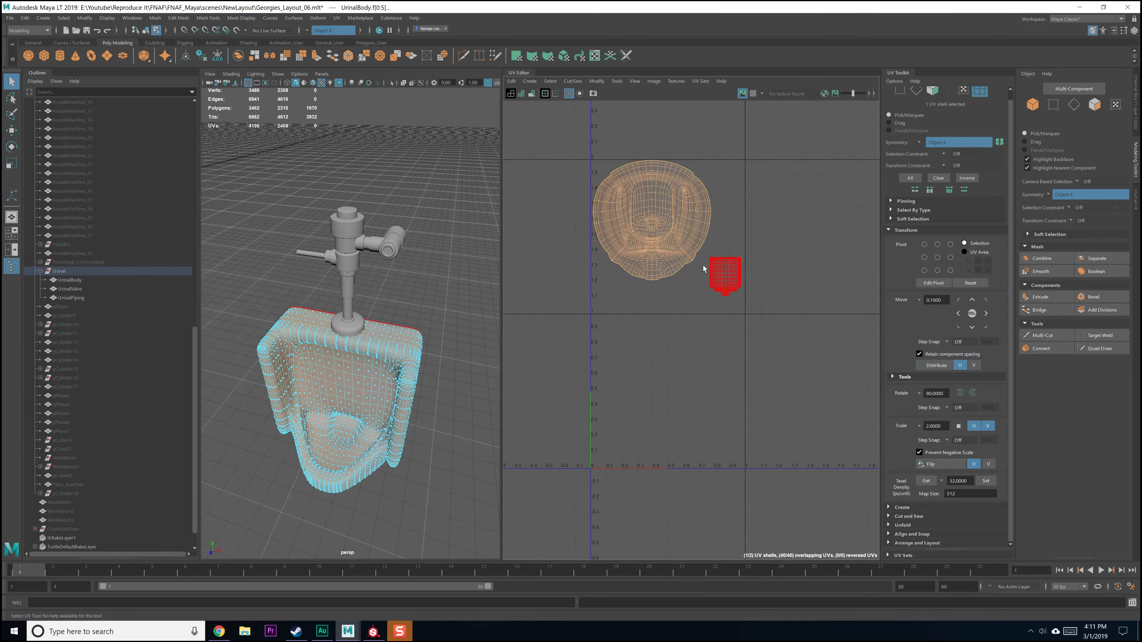
{"action": "key", "text": "e"}
{"action": "key", "text": "r"}
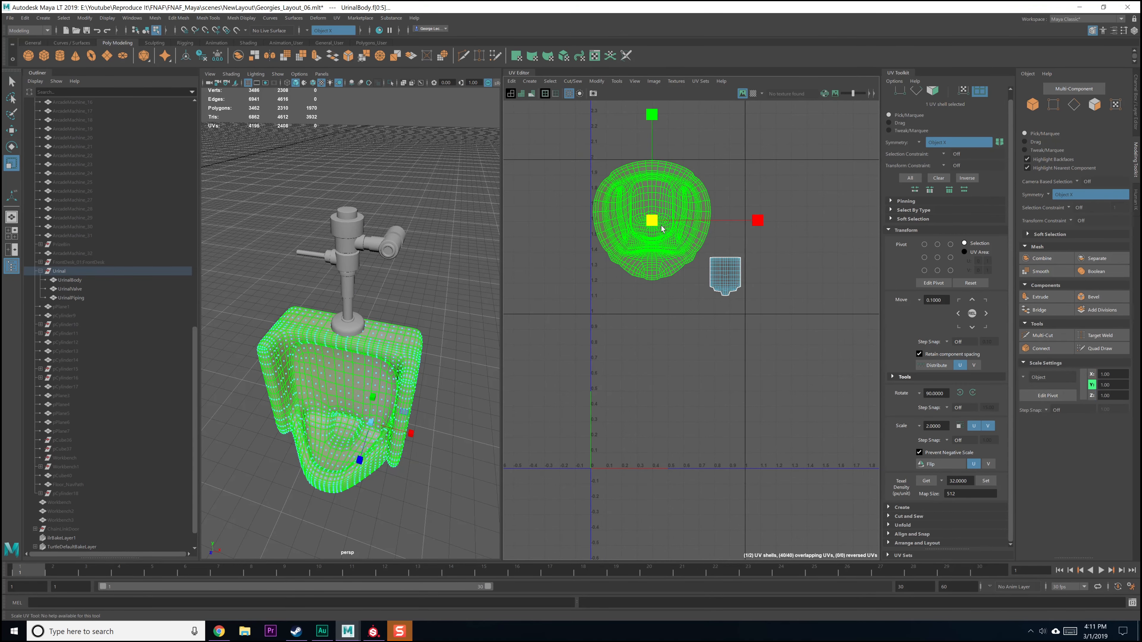
{"action": "left_click_drag", "start_coordinate": [630, 230], "coordinate": [632, 203]}
{"action": "key", "text": "w"}
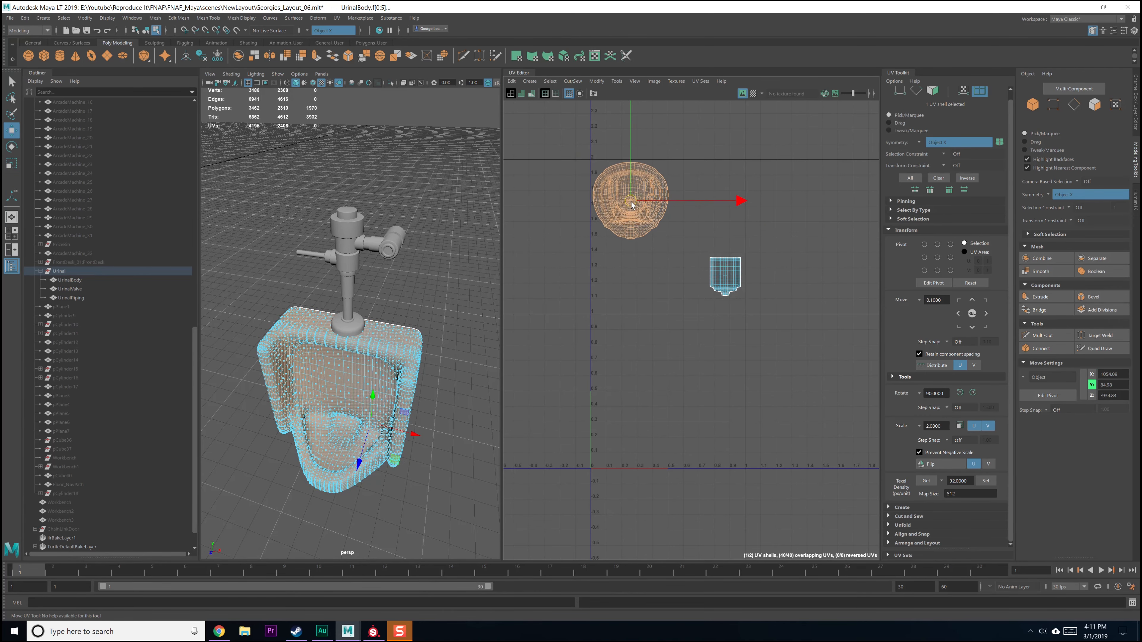
Step: Move the small back-panel shell up beside the bowl shell
{"action": "left_click", "coordinate": [726, 280]}
{"action": "left_click_drag", "start_coordinate": [726, 280], "coordinate": [684, 180]}
{"action": "key", "text": "r"}
{"action": "key", "text": "w"}
{"action": "key", "text": "r"}
{"action": "key", "text": "w"}
{"action": "left_click", "coordinate": [691, 215]}
{"action": "right_click_drag", "start_coordinate": [709, 231], "coordinate": [679, 219]}
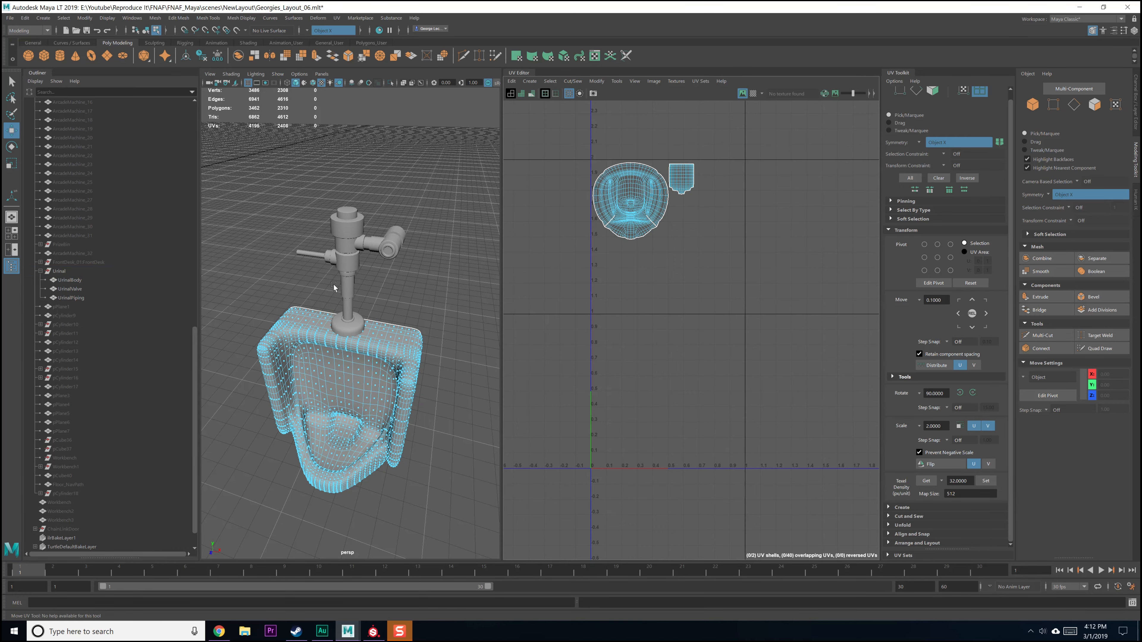
Step: Select the piping, valve and urinal body objects together
{"action": "right_click", "coordinate": [365, 293]}
{"action": "key", "text": "F8"}
{"action": "left_click", "coordinate": [348, 286]}
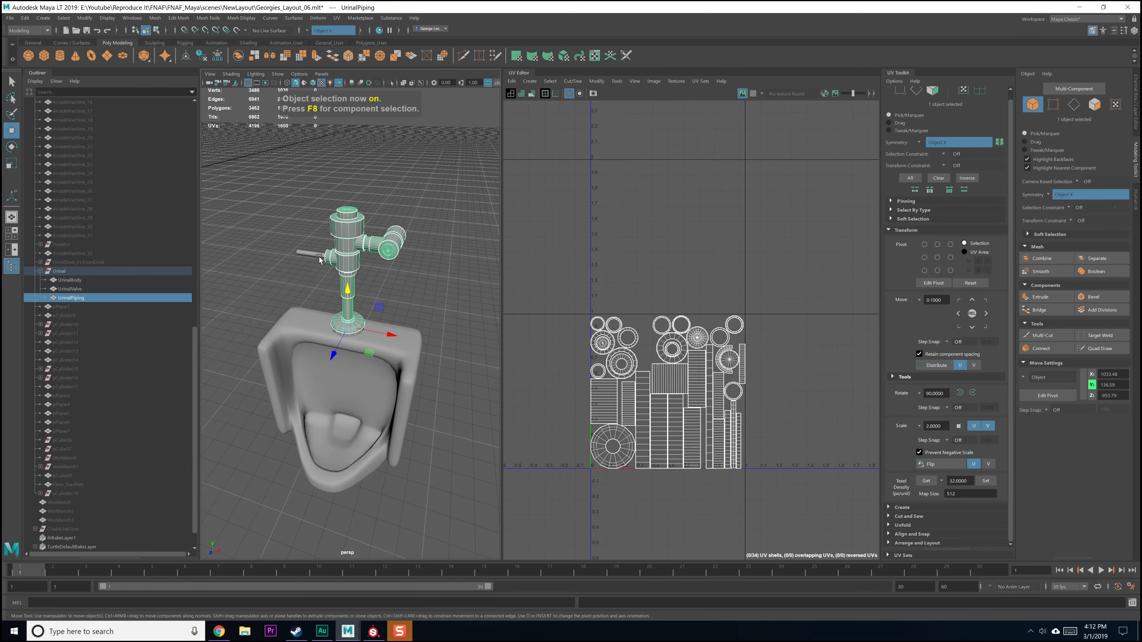
{"action": "left_click", "coordinate": [316, 256], "text": "shift"}
{"action": "left_click", "coordinate": [335, 348], "text": "shift"}
Step: Select all the body, valve and piping shells and pack them together with Layout UVs
{"action": "right_click_drag", "start_coordinate": [635, 240], "coordinate": [597, 227]}
{"action": "left_click_drag", "start_coordinate": [554, 142], "coordinate": [834, 545]}
{"action": "right_click", "coordinate": [738, 247], "text": "shift"}
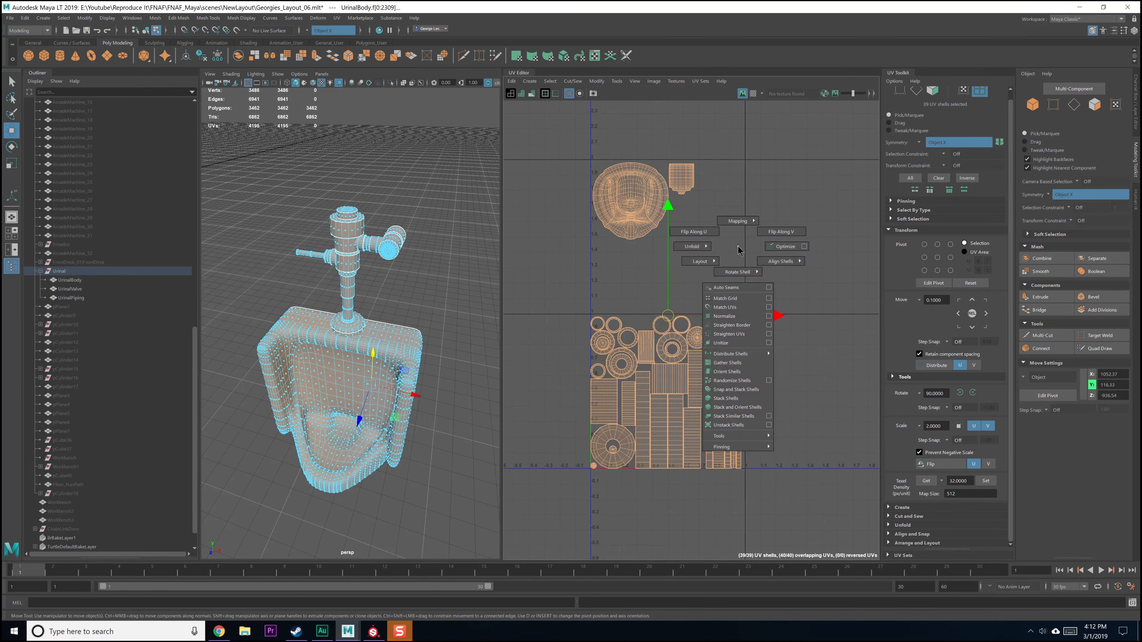
{"action": "right_click", "coordinate": [736, 246], "text": "shift"}
{"action": "left_click_drag", "start_coordinate": [550, 274], "coordinate": [784, 479]}
{"action": "mouse_move", "coordinate": [709, 276]}
{"action": "right_mouse_down", "text": "shift"}
{"action": "mouse_move", "coordinate": [670, 277]}
{"action": "mouse_move", "coordinate": [715, 276]}
{"action": "mouse_move", "coordinate": [704, 273]}
{"action": "right_mouse_up", "text": "shift"}
{"action": "left_click_drag", "start_coordinate": [559, 136], "coordinate": [786, 512]}
{"action": "mouse_move", "coordinate": [740, 281]}
{"action": "right_mouse_down", "text": "shift"}
{"action": "mouse_move", "coordinate": [695, 288]}
{"action": "mouse_move", "coordinate": [743, 284]}
{"action": "mouse_move", "coordinate": [689, 311]}
{"action": "mouse_move", "coordinate": [742, 284]}
{"action": "right_mouse_up", "text": "shift"}
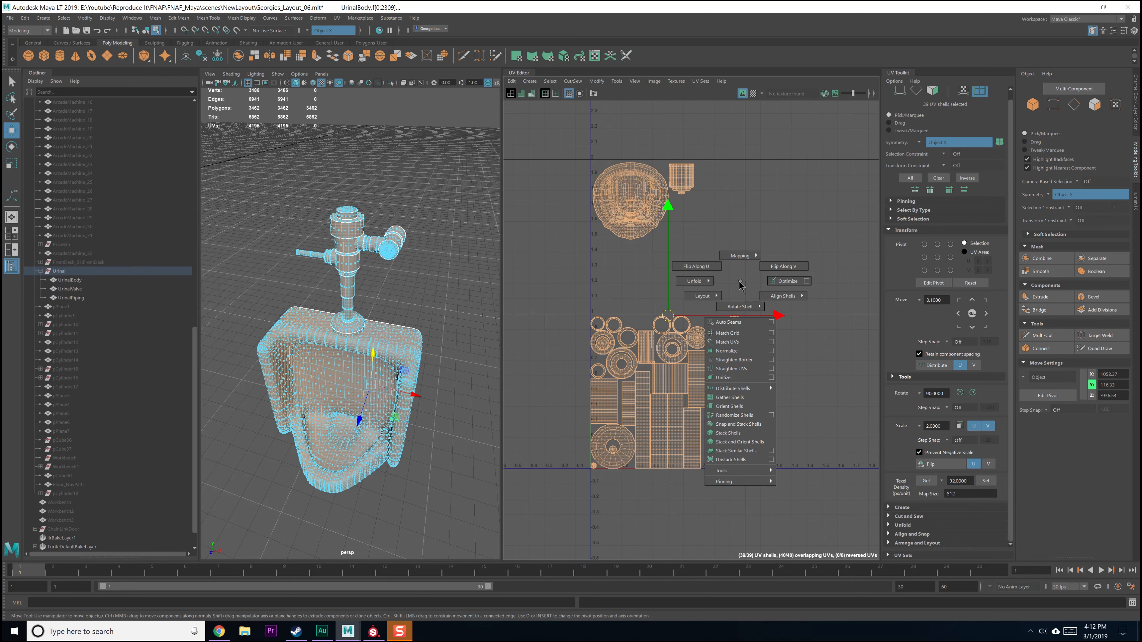
{"action": "right_click_drag", "start_coordinate": [740, 285], "coordinate": [690, 311], "text": "shift"}
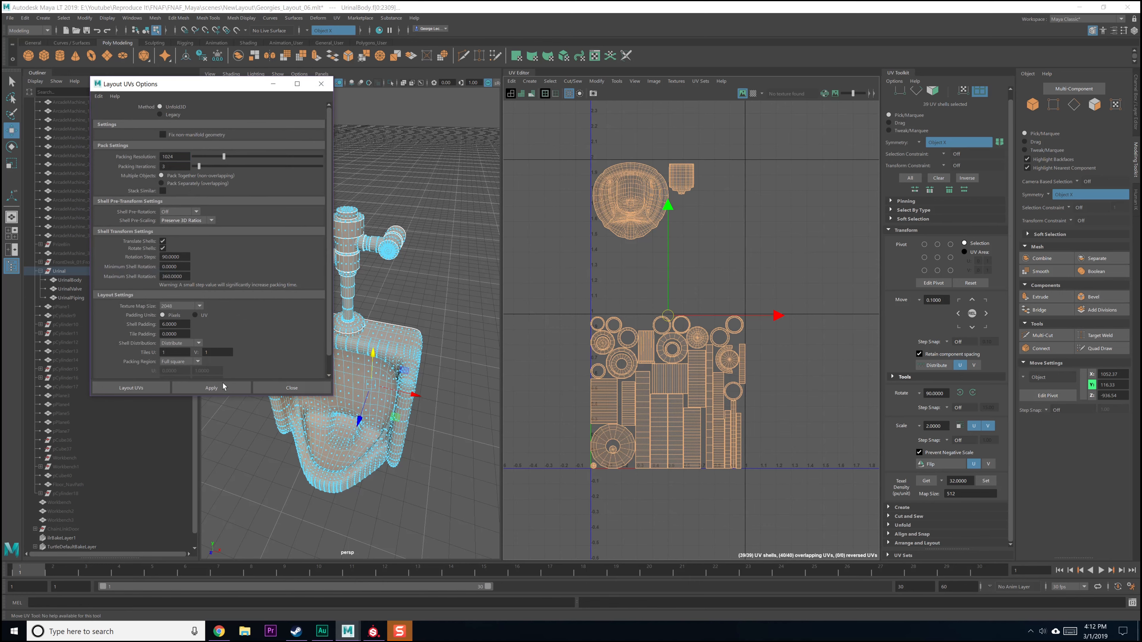
{"action": "left_click", "coordinate": [215, 391]}
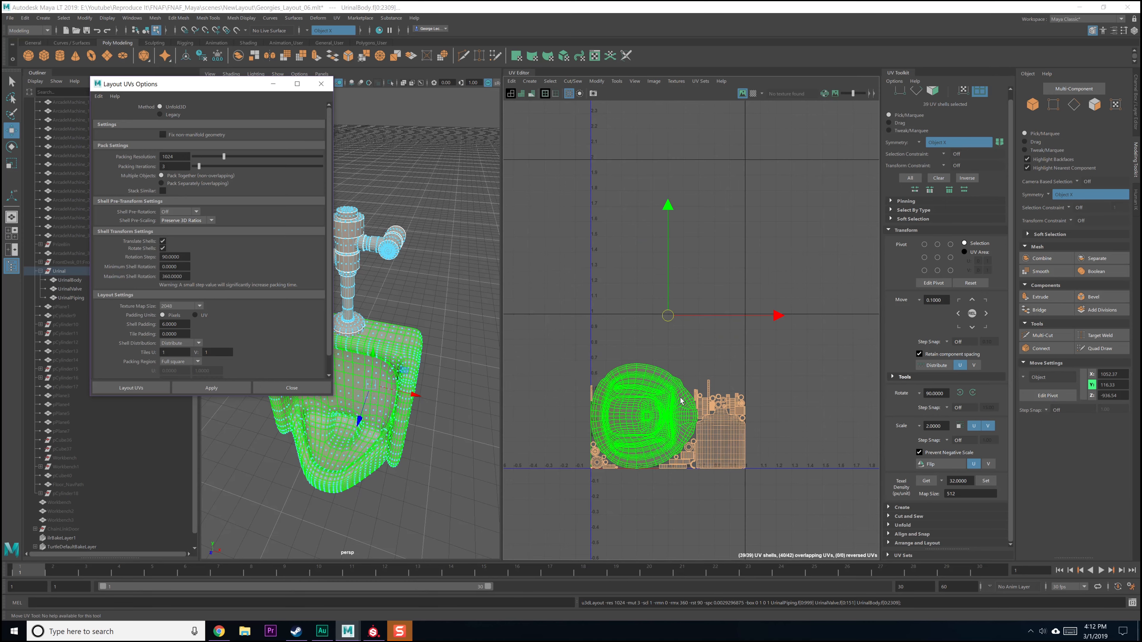
Step: Move the large bowl shell up, clear of the packed piping shells
{"action": "scroll", "coordinate": [681, 397], "scroll_direction": "up", "scroll_amount": 4}
{"action": "middle_click_drag", "start_coordinate": [681, 397], "coordinate": [691, 373], "text": "alt"}
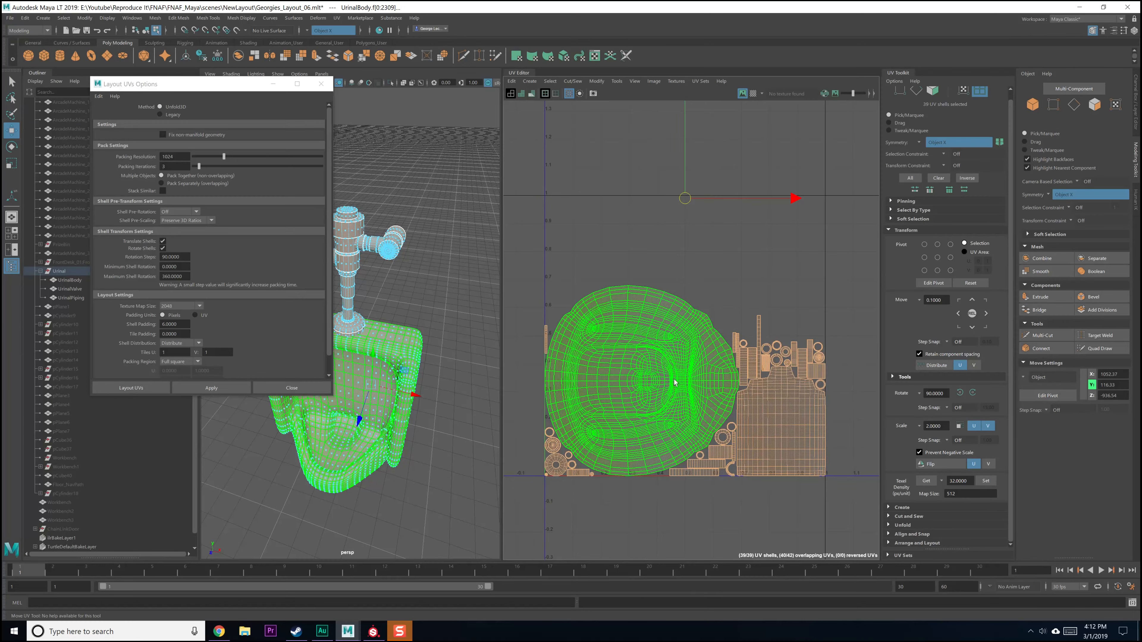
{"action": "left_click", "coordinate": [657, 378]}
{"action": "left_click_drag", "start_coordinate": [646, 388], "coordinate": [645, 299]}
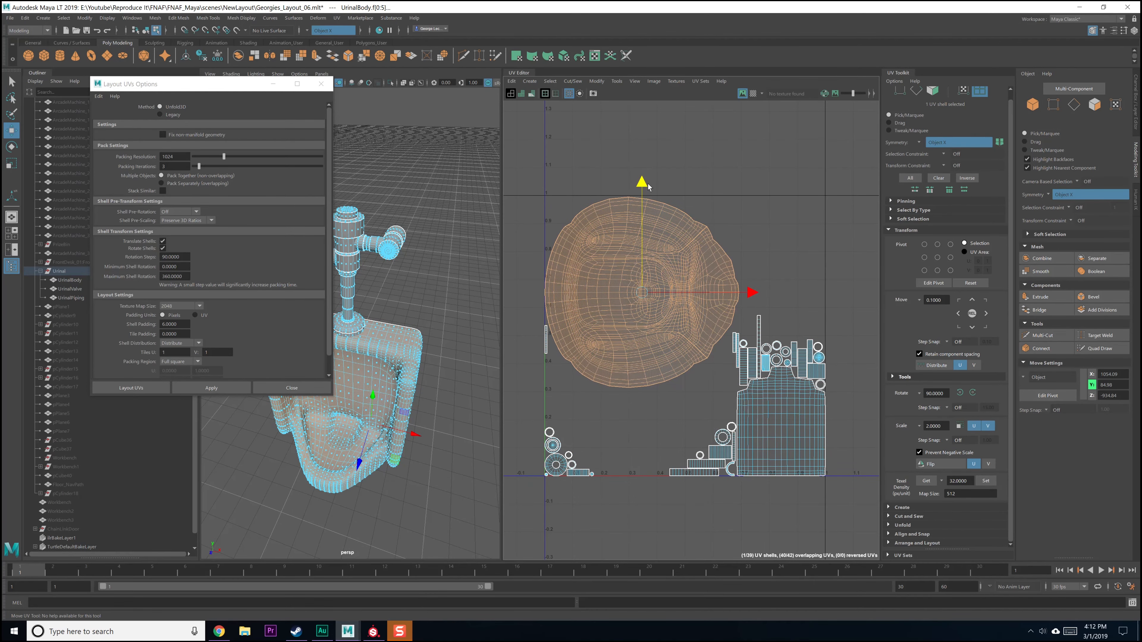
{"action": "left_click_drag", "start_coordinate": [531, 338], "coordinate": [549, 355]}
Step: Scale the back-panel shell down to about half its size
{"action": "left_click", "coordinate": [800, 420]}
{"action": "key", "text": "e"}
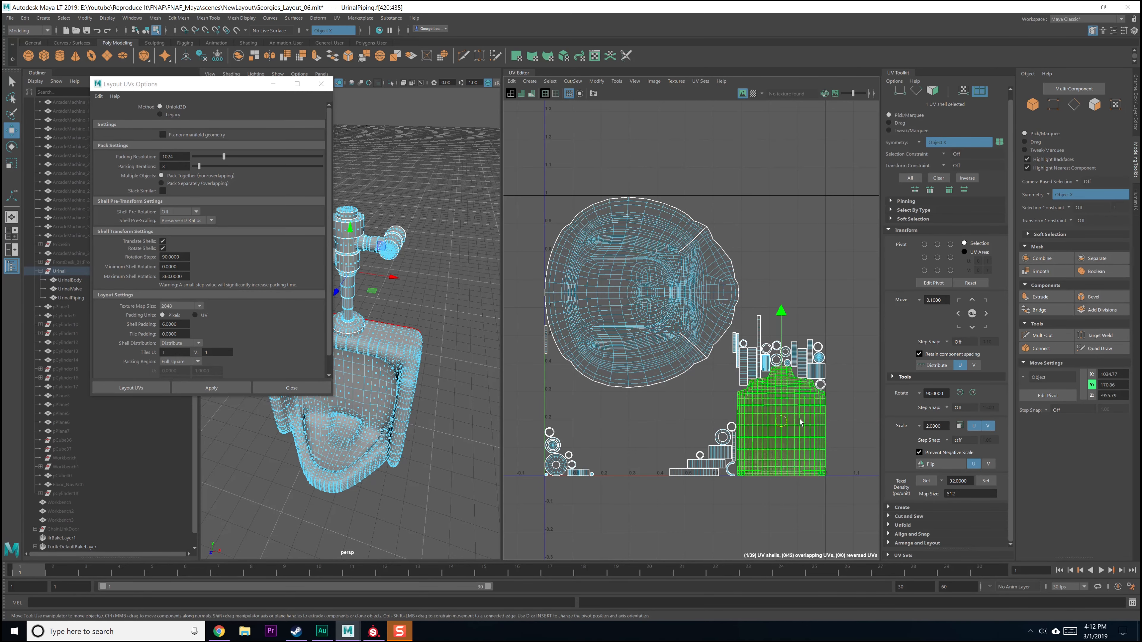
{"action": "key", "text": "r"}
{"action": "mouse_move", "coordinate": [783, 428]}
{"action": "left_mouse_down"}
{"action": "mouse_move", "coordinate": [759, 424]}
{"action": "mouse_move", "coordinate": [772, 425]}
{"action": "left_mouse_up"}
{"action": "scroll", "coordinate": [688, 416], "scroll_direction": "down", "scroll_amount": 2}
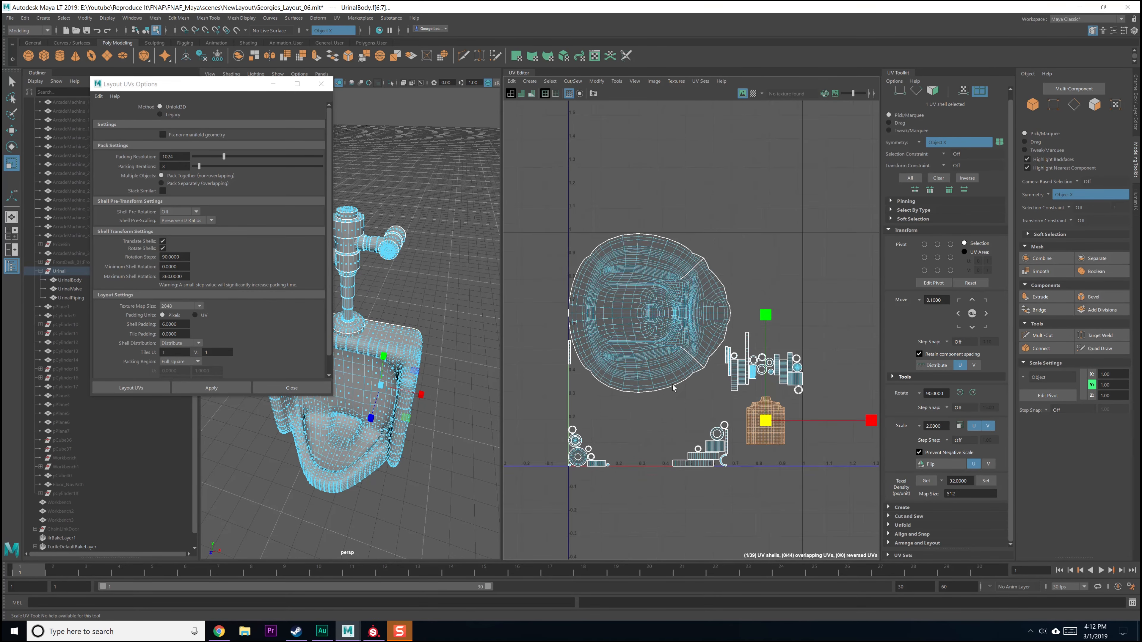
Step: Try to enlarge all the shells except the large bowl shell
{"action": "left_click_drag", "start_coordinate": [543, 188], "coordinate": [838, 507]}
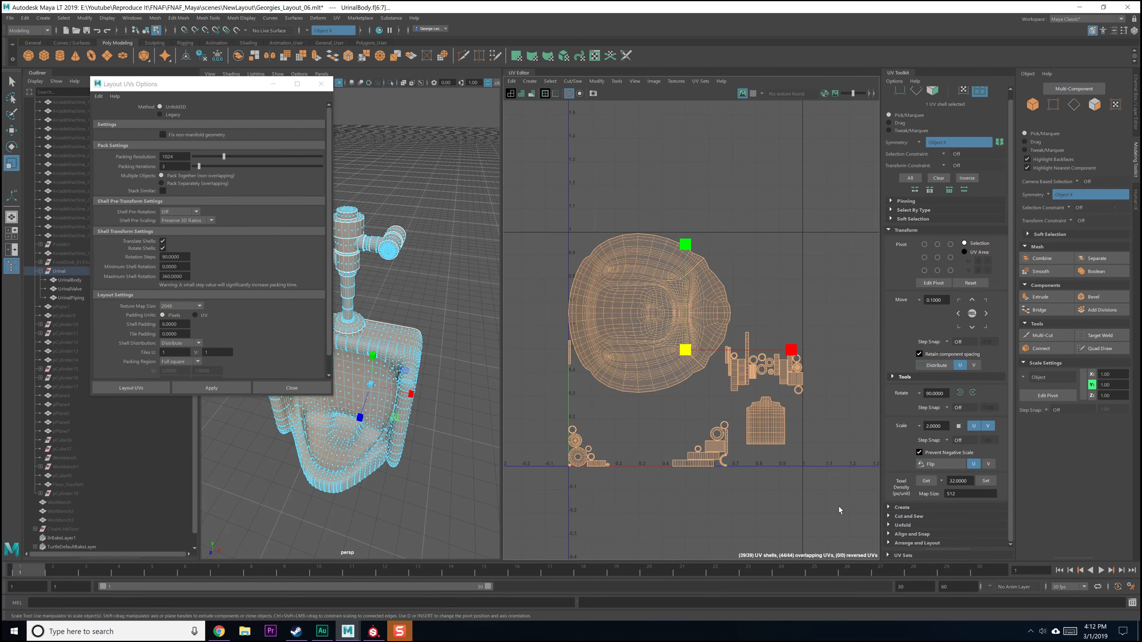
{"action": "left_click", "coordinate": [711, 315], "text": "ctrl"}
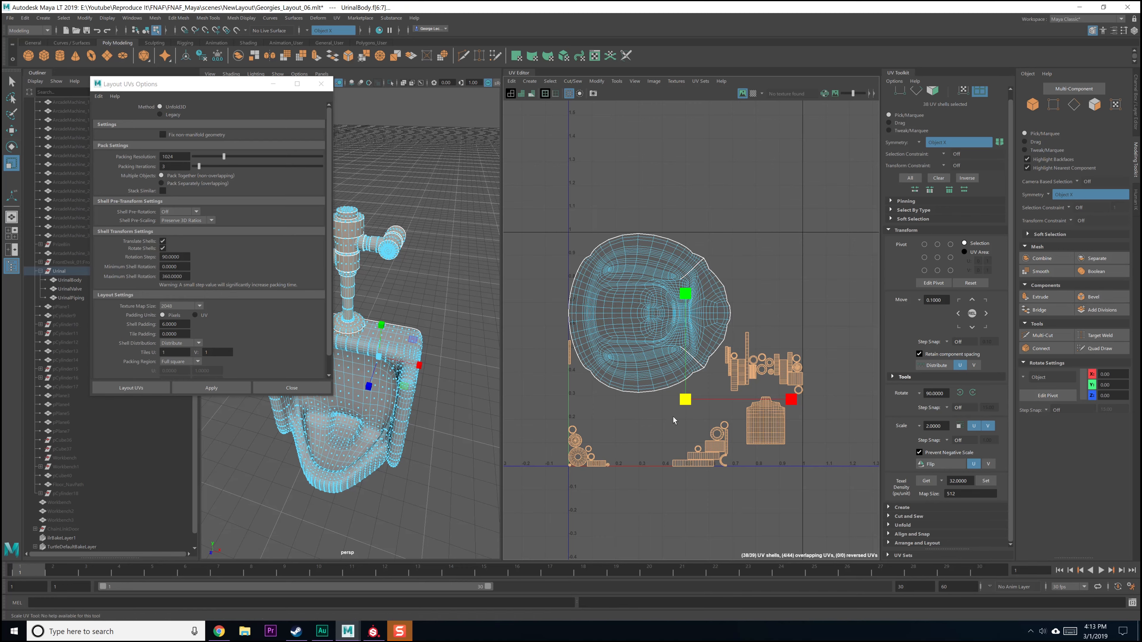
{"action": "left_click_drag", "start_coordinate": [685, 399], "coordinate": [776, 404]}
{"action": "scroll", "coordinate": [745, 403], "scroll_direction": "down", "scroll_amount": 4}
Step: Set shell pre-scaling to Preserve UV Ratios and repack all the urinal shells with Layout UVs
{"action": "left_click", "coordinate": [197, 221]}
{"action": "left_click", "coordinate": [191, 247]}
{"action": "right_click_drag", "start_coordinate": [660, 303], "coordinate": [622, 288]}
{"action": "left_click", "coordinate": [231, 386]}
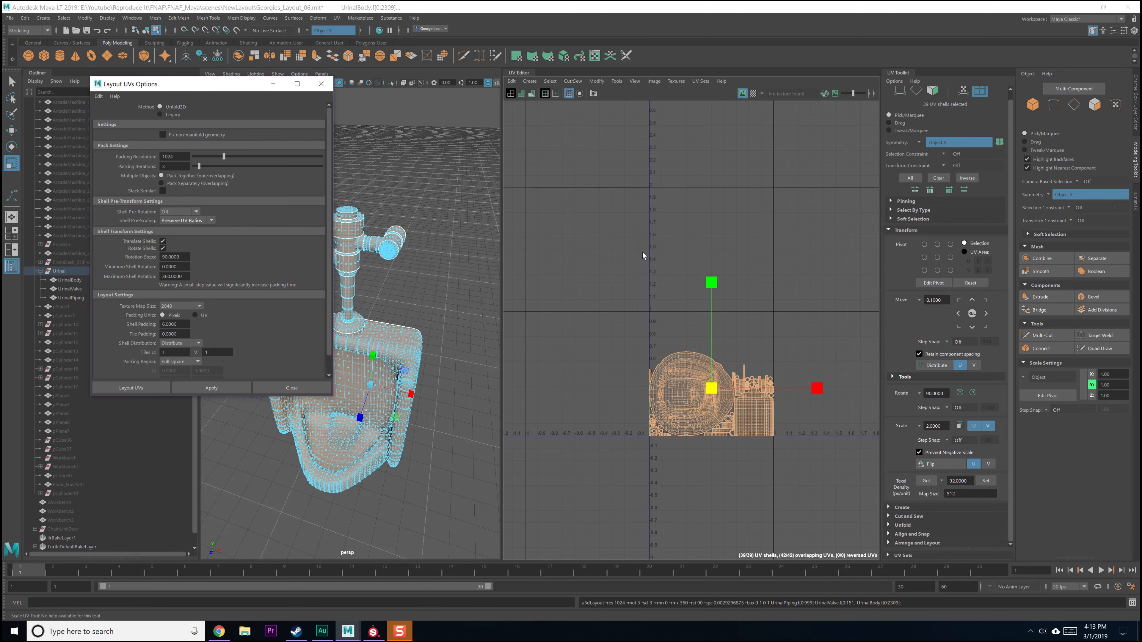
{"action": "scroll", "coordinate": [708, 344], "scroll_direction": "up", "scroll_amount": 4}
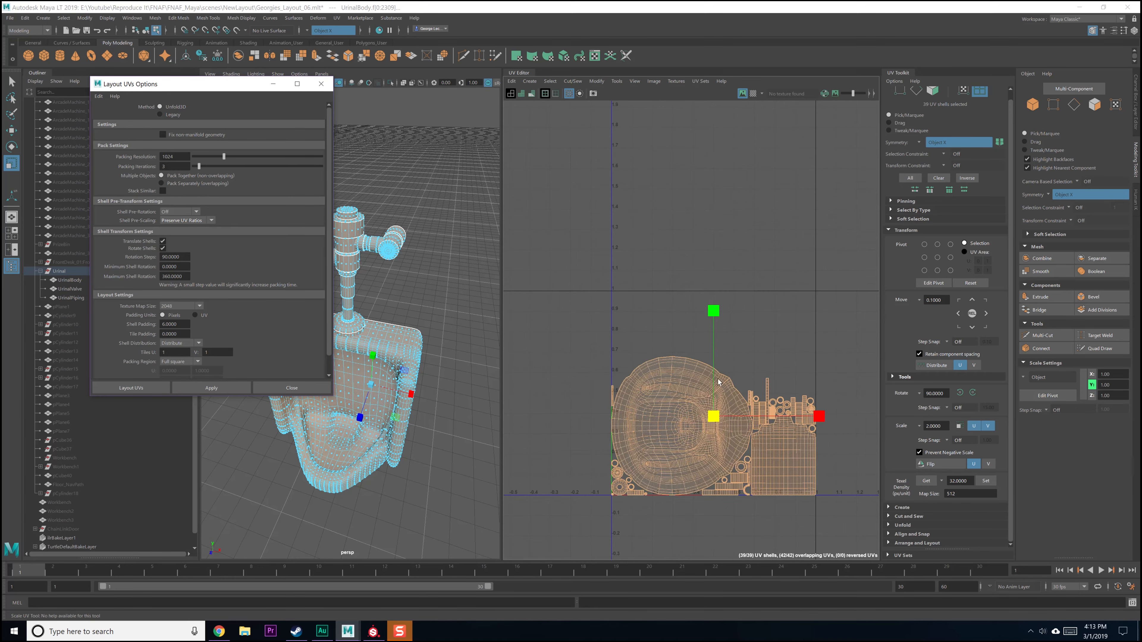
{"action": "scroll", "coordinate": [677, 293], "scroll_direction": "up", "scroll_amount": 2}
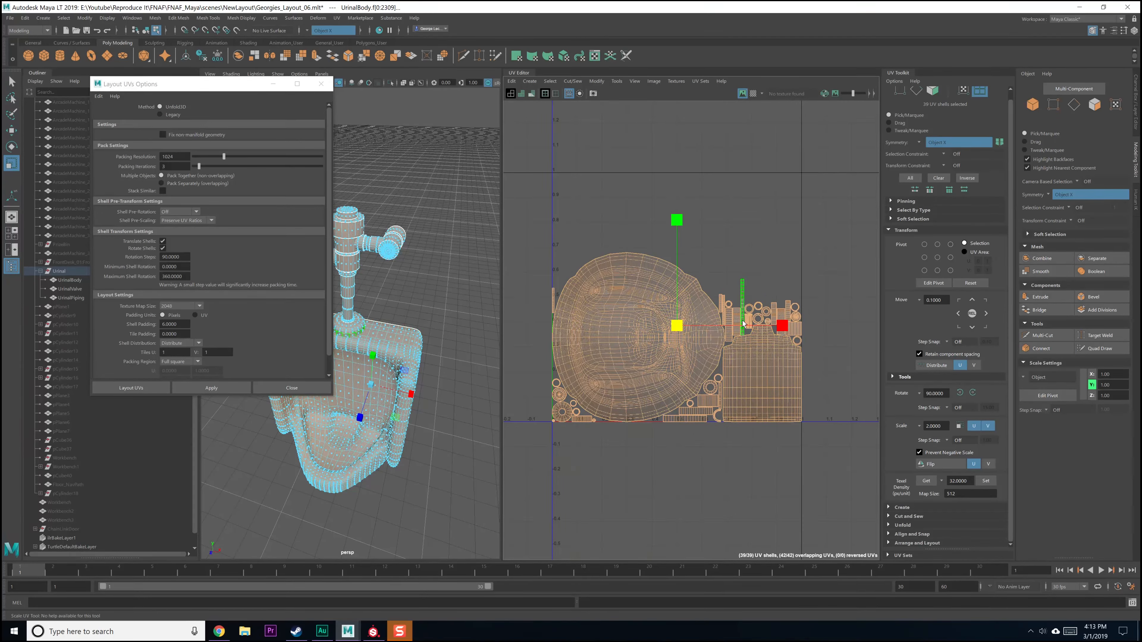
Step: Move the large bowl shell up above the UV square, away from the other shells
{"action": "left_click", "coordinate": [739, 245]}
{"action": "left_click", "coordinate": [696, 349]}
{"action": "key", "text": "w"}
{"action": "left_click_drag", "start_coordinate": [639, 237], "coordinate": [638, 85]}
Step: Scale the back-panel shell down to about two thirds of its size and move it up beside the bowl shell
{"action": "left_click", "coordinate": [761, 348]}
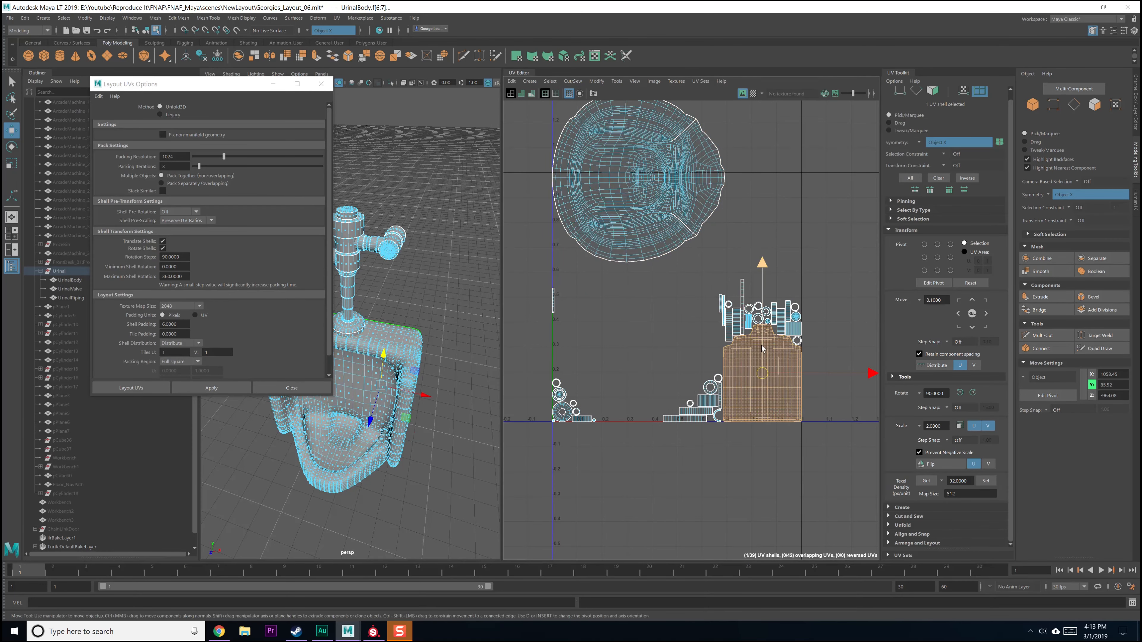
{"action": "key", "text": "e"}
{"action": "key", "text": "r"}
{"action": "left_click_drag", "start_coordinate": [762, 374], "coordinate": [751, 194]}
{"action": "key", "text": "w"}
{"action": "scroll", "coordinate": [623, 292], "scroll_direction": "down", "scroll_amount": 1}
Step: Enlarge all the piping and valve shells together to about double their size
{"action": "left_click_drag", "start_coordinate": [541, 273], "coordinate": [850, 465]}
{"action": "key", "text": "r"}
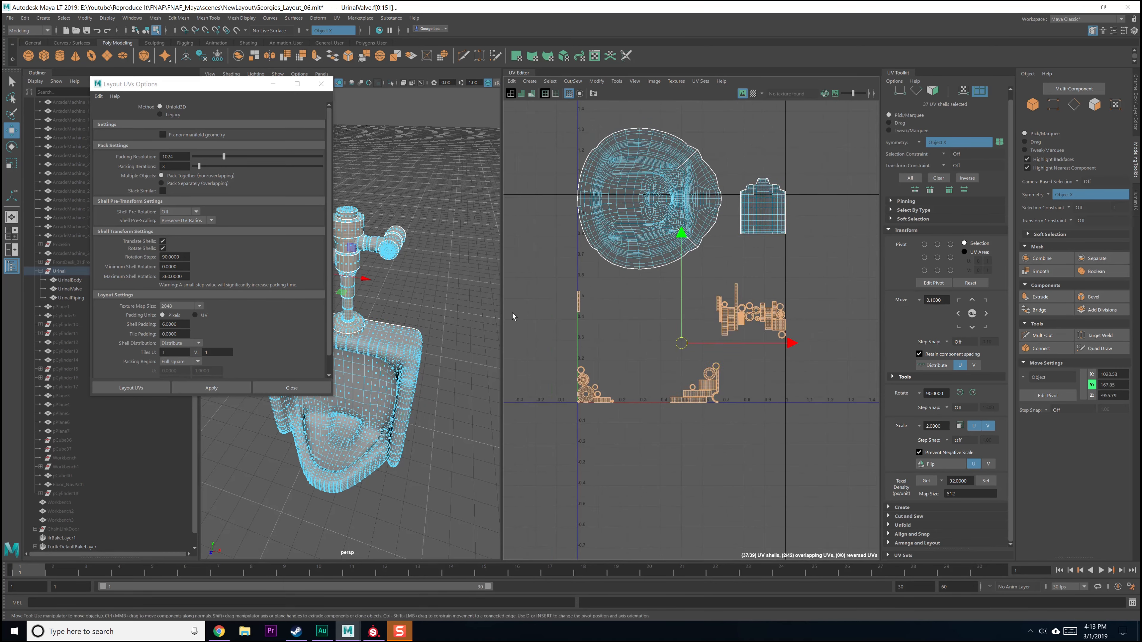
{"action": "left_click_drag", "start_coordinate": [681, 344], "coordinate": [782, 362]}
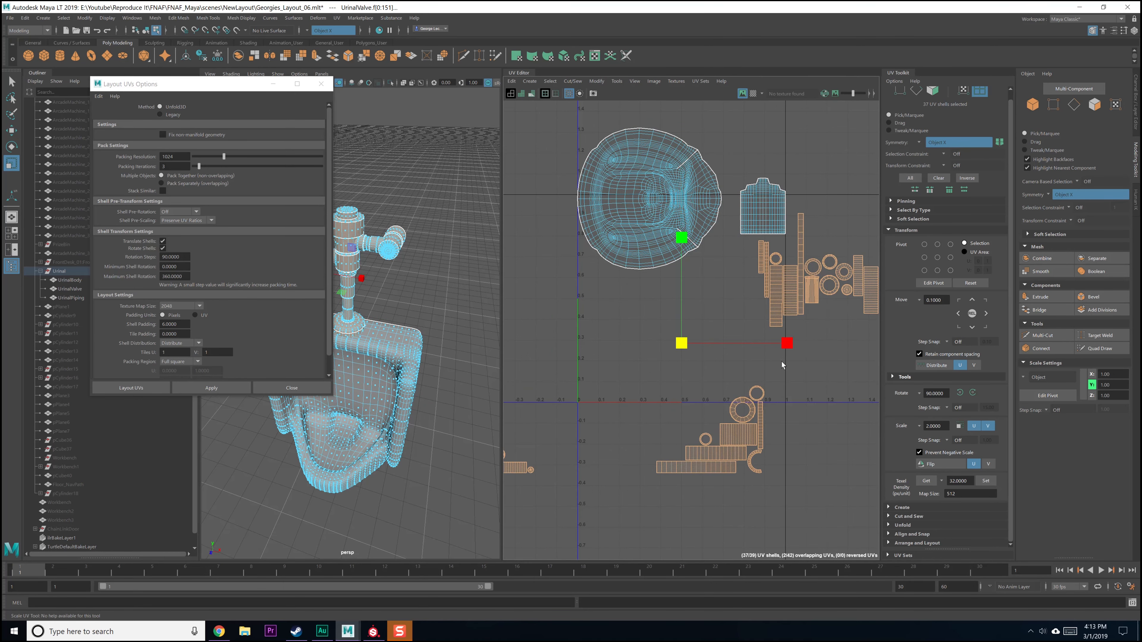
Step: Select all the urinal shells, set shell pre-scaling to Off and repack them with Layout UVs
{"action": "scroll", "coordinate": [737, 392], "scroll_direction": "down", "scroll_amount": 4}
{"action": "right_click", "coordinate": [702, 350]}
{"action": "right_click_drag", "start_coordinate": [702, 349], "coordinate": [663, 334]}
{"action": "left_click_drag", "start_coordinate": [557, 198], "coordinate": [861, 487]}
{"action": "left_click", "coordinate": [182, 221]}
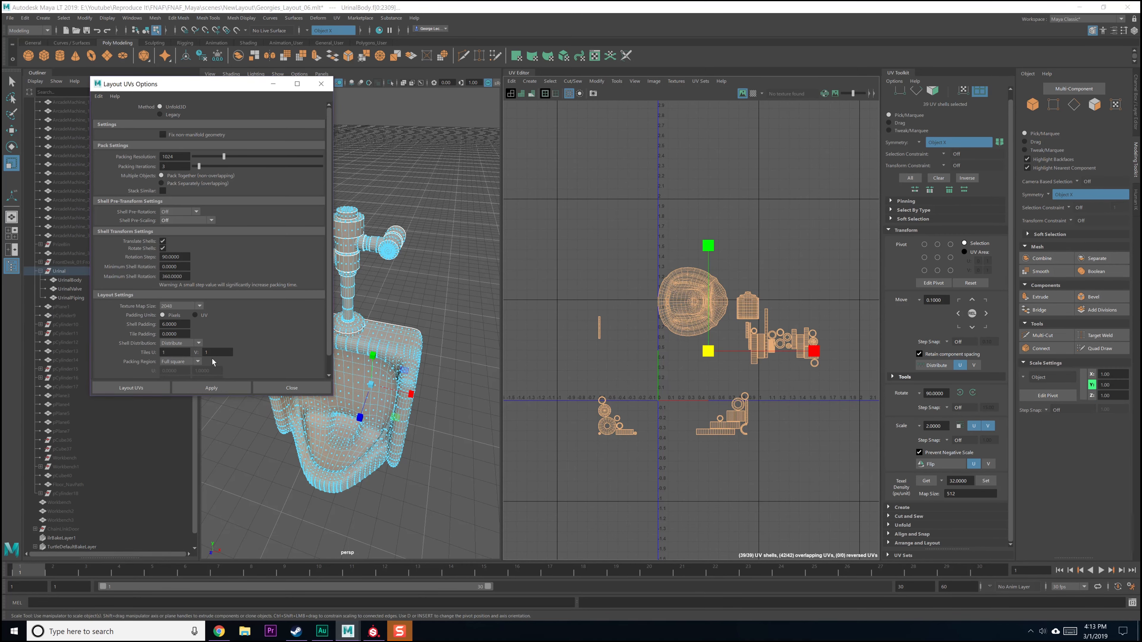
{"action": "left_click", "coordinate": [215, 385]}
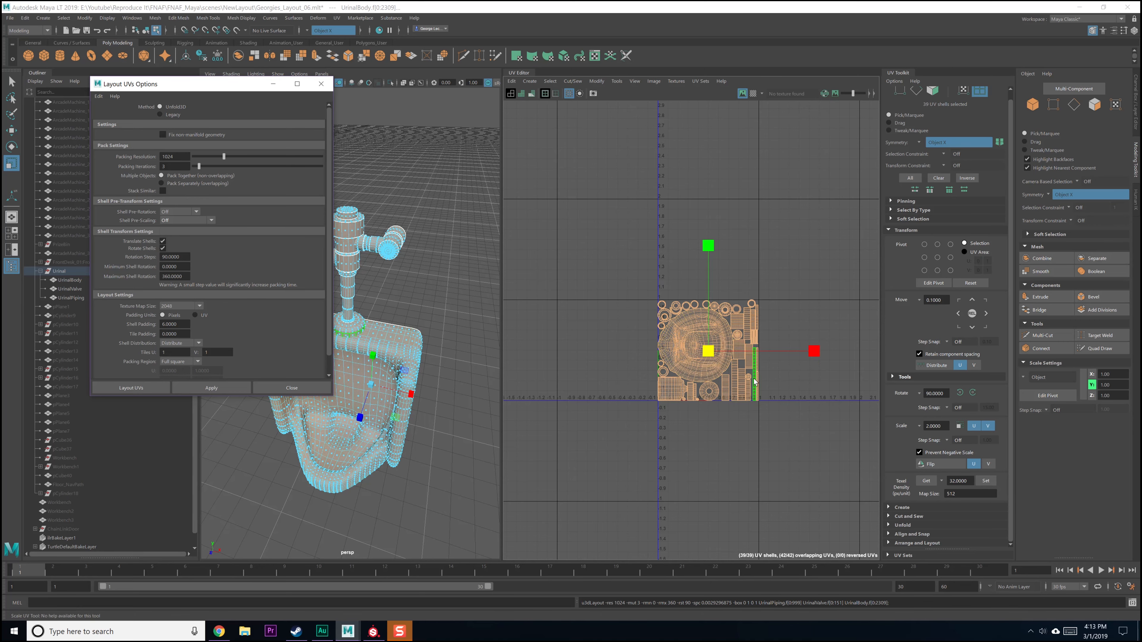
Step: Examine the repacked UV layout, checking the back-panel shell and the spacing of the shells around the bowl
{"action": "key", "text": "f"}
{"action": "middle_click_drag", "start_coordinate": [632, 311], "coordinate": [795, 284], "text": "alt"}
{"action": "left_click", "coordinate": [842, 294]}
{"action": "scroll", "coordinate": [740, 323], "scroll_direction": "up", "scroll_amount": 4}
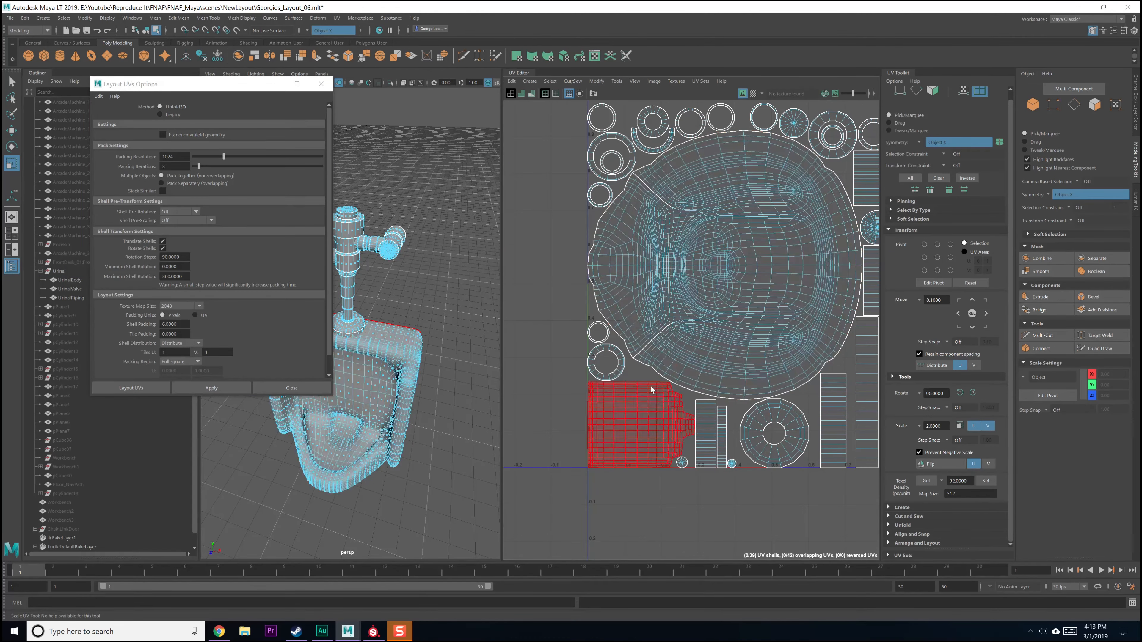
{"action": "scroll", "coordinate": [636, 389], "scroll_direction": "up", "scroll_amount": 4}
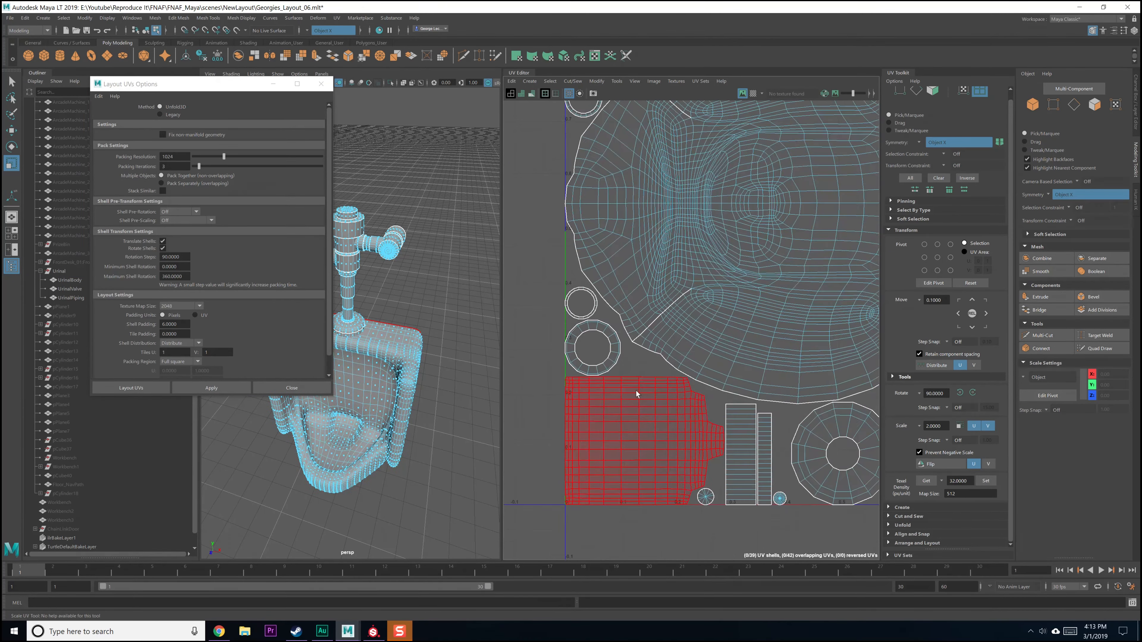
{"action": "scroll", "coordinate": [701, 466], "scroll_direction": "down", "scroll_amount": 6}
{"action": "middle_click_drag", "start_coordinate": [738, 422], "coordinate": [605, 398], "text": "alt"}
{"action": "scroll", "coordinate": [656, 412], "scroll_direction": "down", "scroll_amount": 1}
Step: Save the scene, close the Layout UVs options and return to object selection mode
{"action": "key", "text": "ctrl+s"}
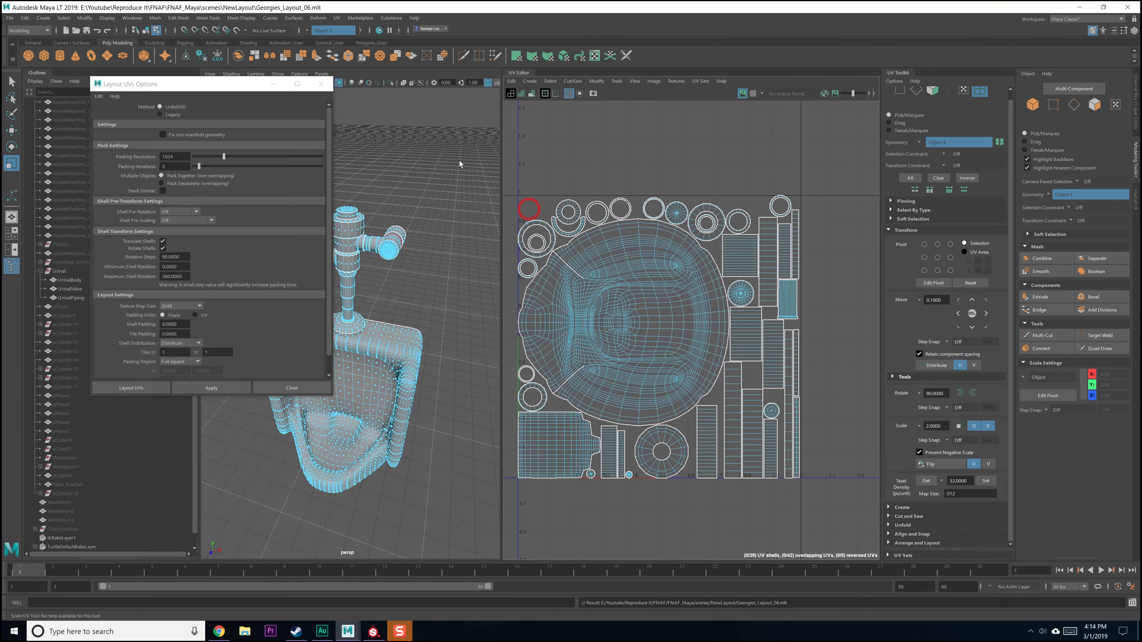
{"action": "left_click", "coordinate": [326, 87]}
{"action": "key", "text": "F8"}
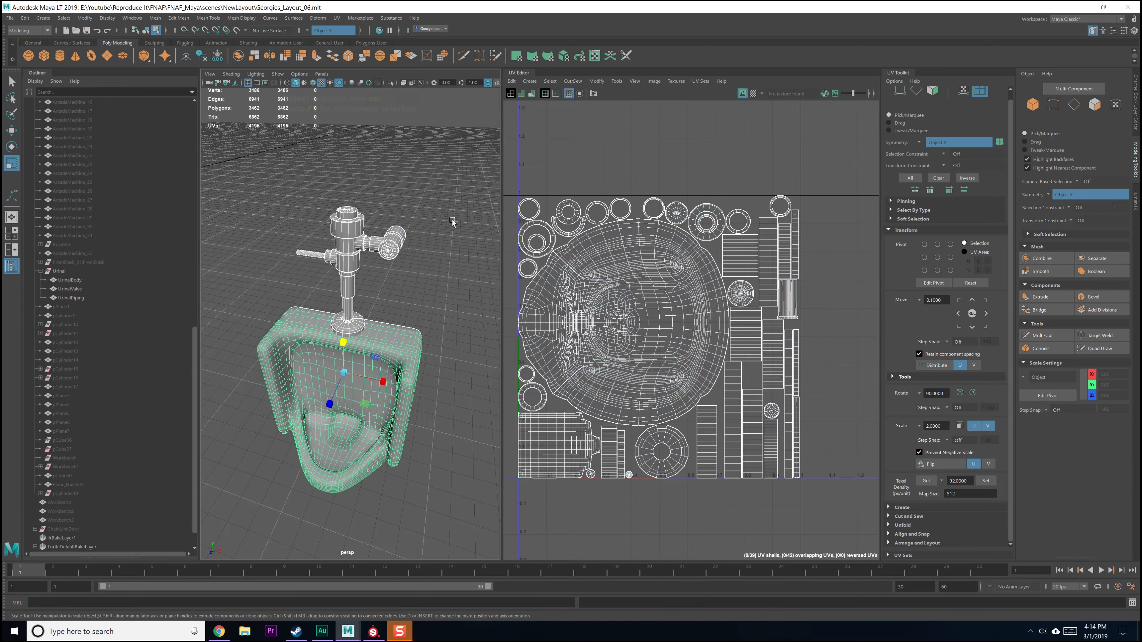
Step: Delete the construction history of the whole Urinal group and save the scene
{"action": "left_click", "coordinate": [593, 173]}
{"action": "left_click", "coordinate": [401, 240]}
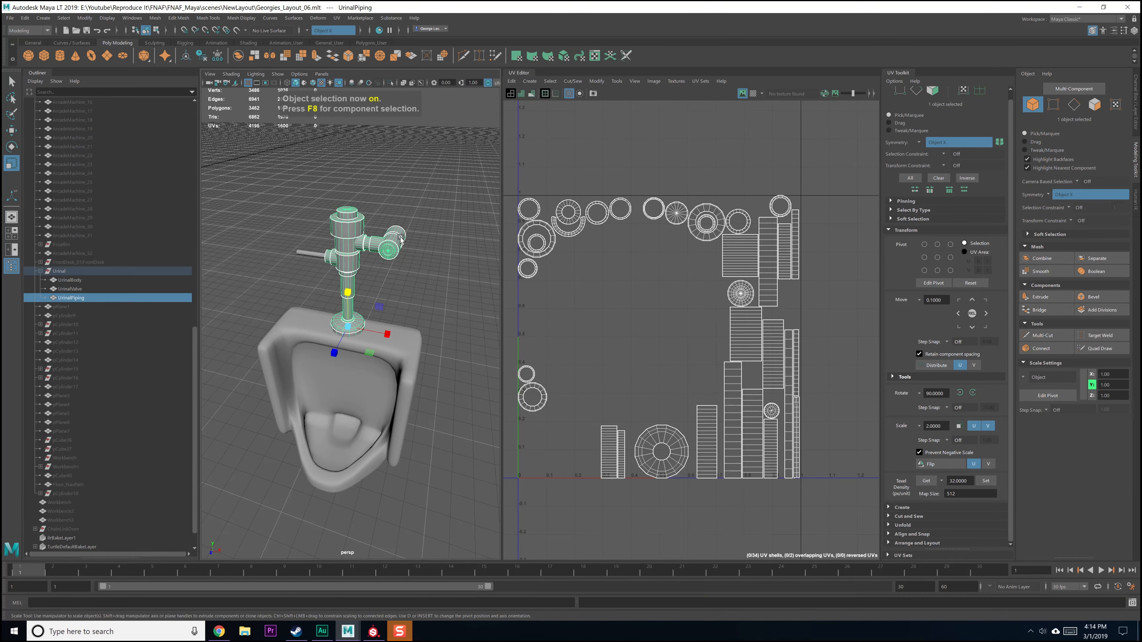
{"action": "left_click", "coordinate": [68, 271]}
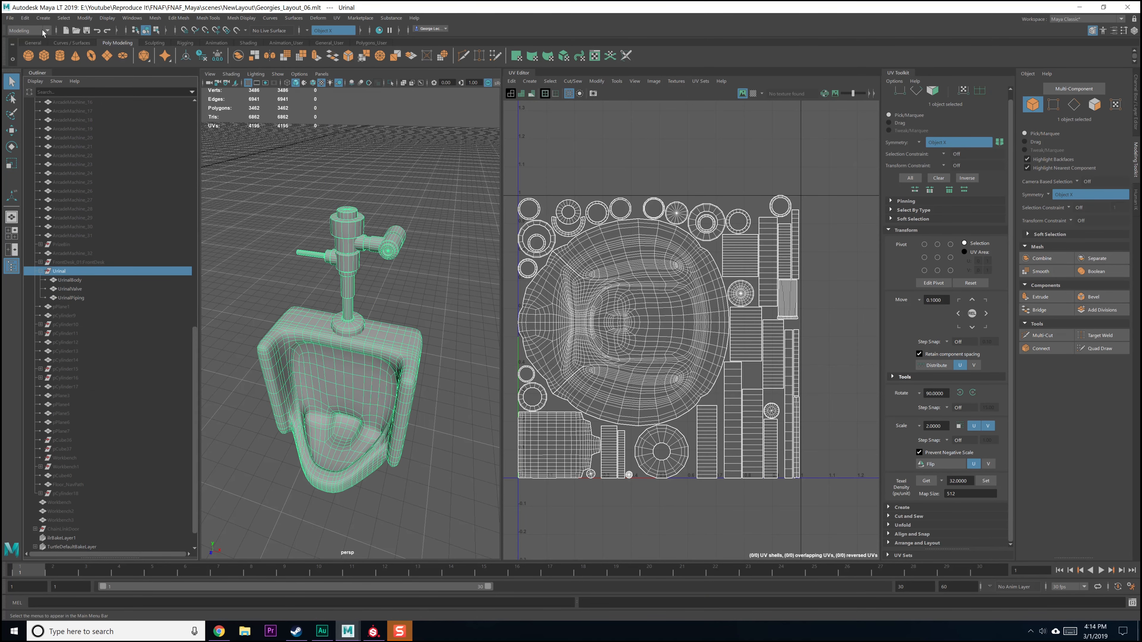
{"action": "left_click", "coordinate": [25, 17]}
{"action": "mouse_move", "coordinate": [62, 123]}
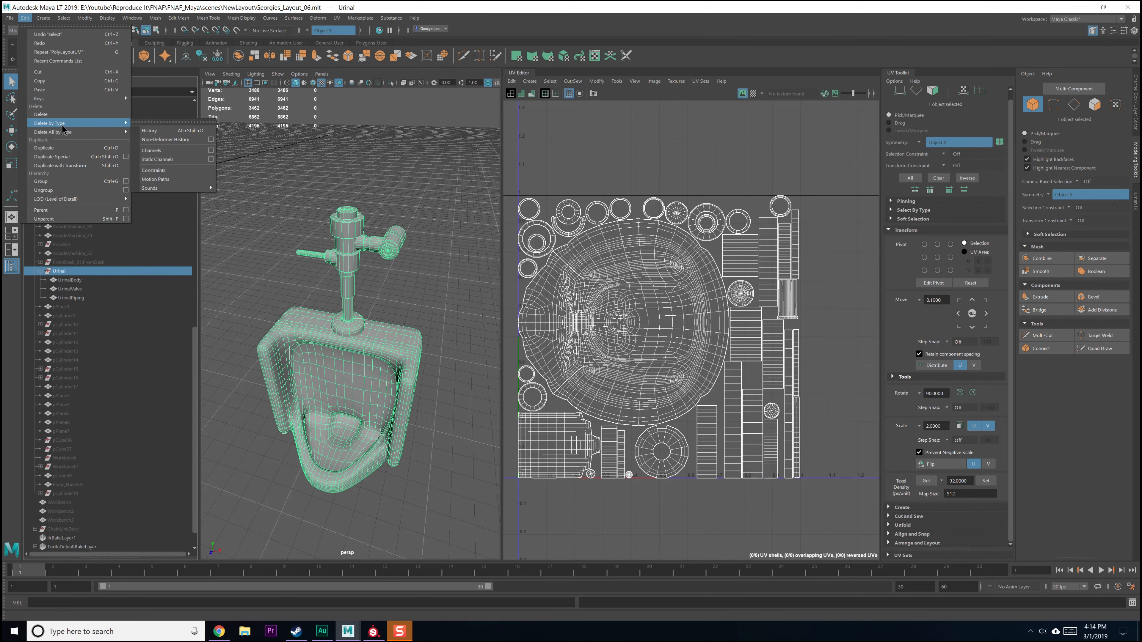
{"action": "left_click", "coordinate": [201, 131]}
{"action": "key", "text": "ctrl+s"}
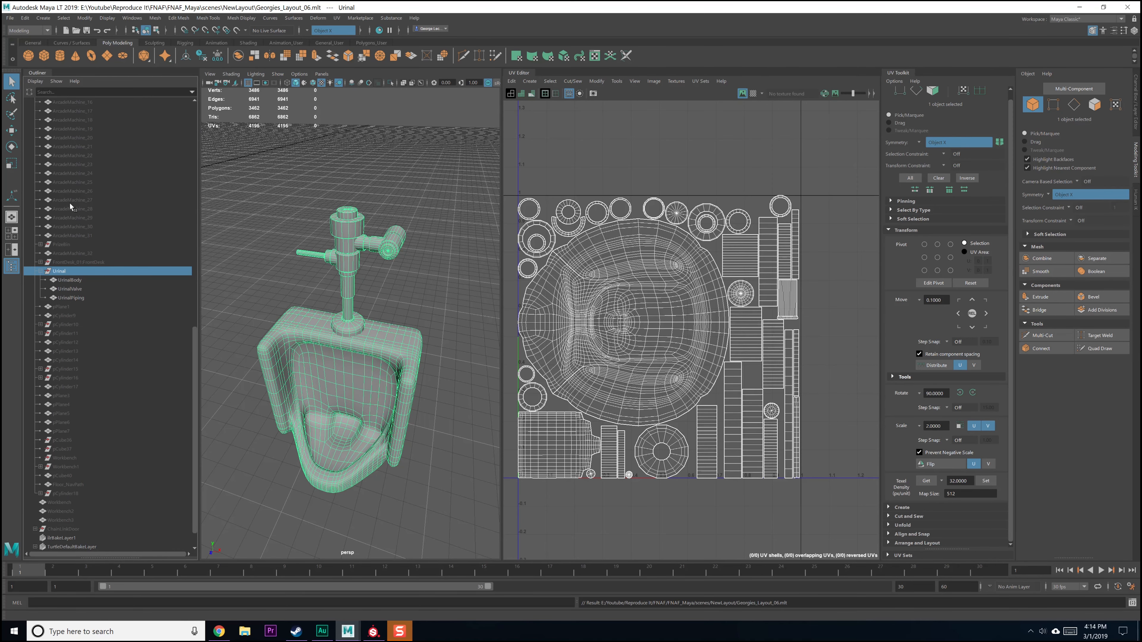
Step: Show the attributes of the Urinal group, leaving the export and tool settings dialogs unused
{"action": "left_click", "coordinate": [9, 19]}
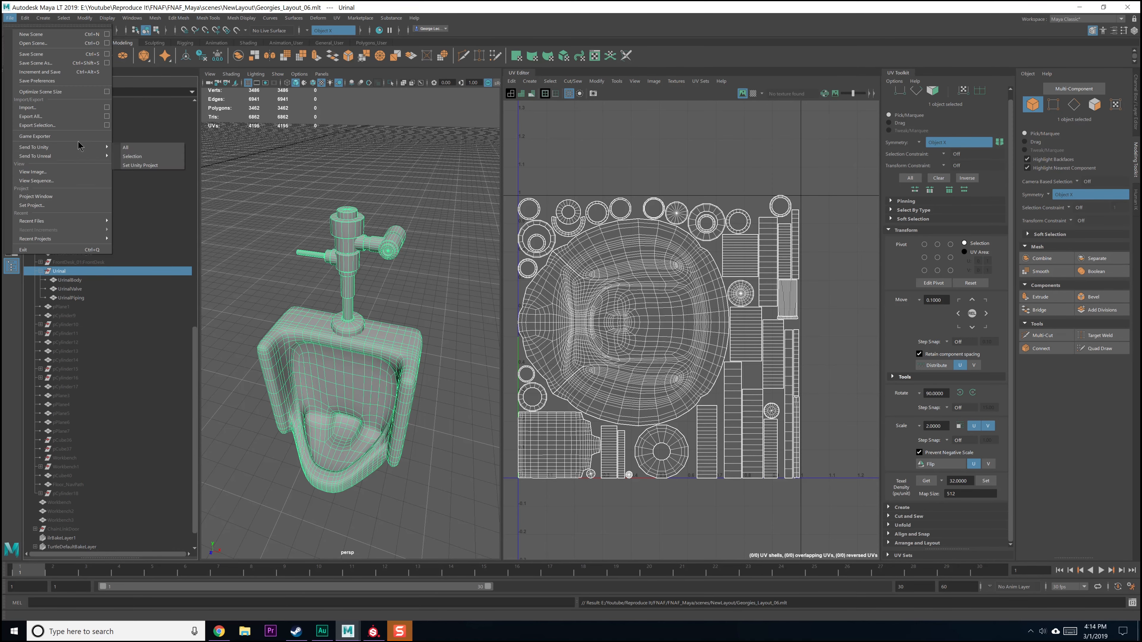
{"action": "left_click", "coordinate": [73, 127]}
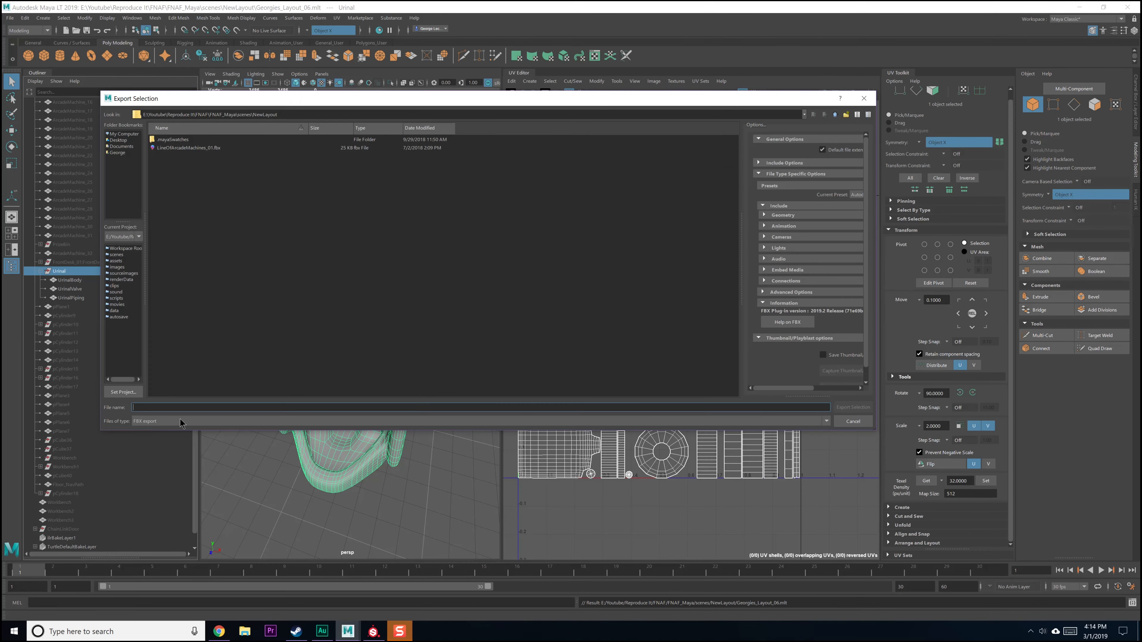
{"action": "left_click", "coordinate": [1102, 32]}
{"action": "left_click", "coordinate": [1102, 32]}
{"action": "left_click", "coordinate": [1113, 30]}
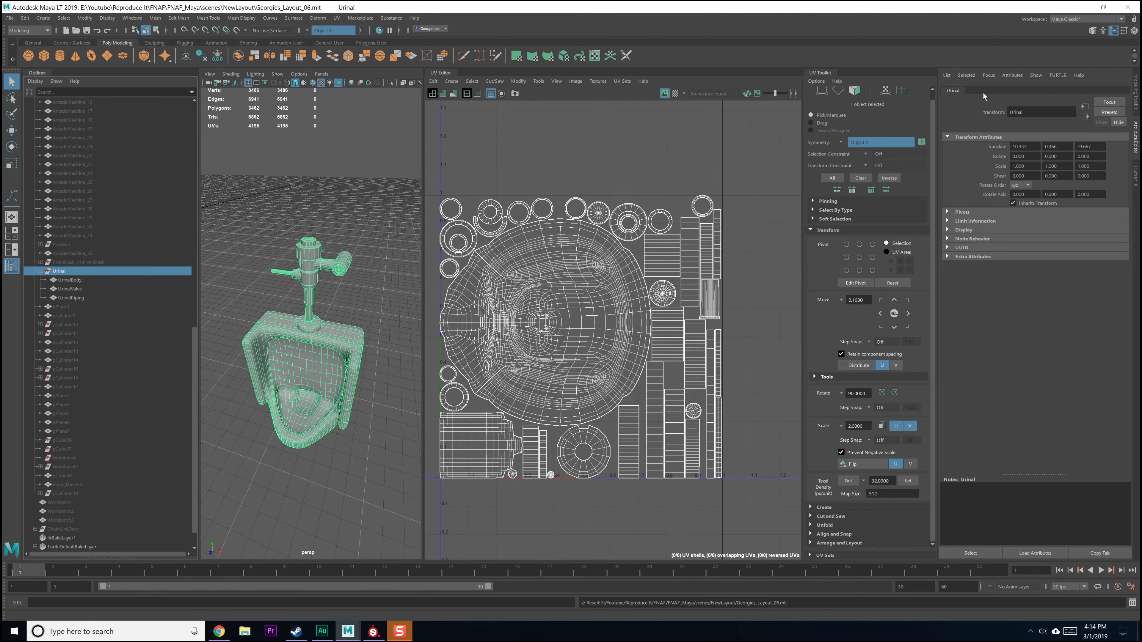
{"action": "left_click", "coordinate": [1123, 30]}
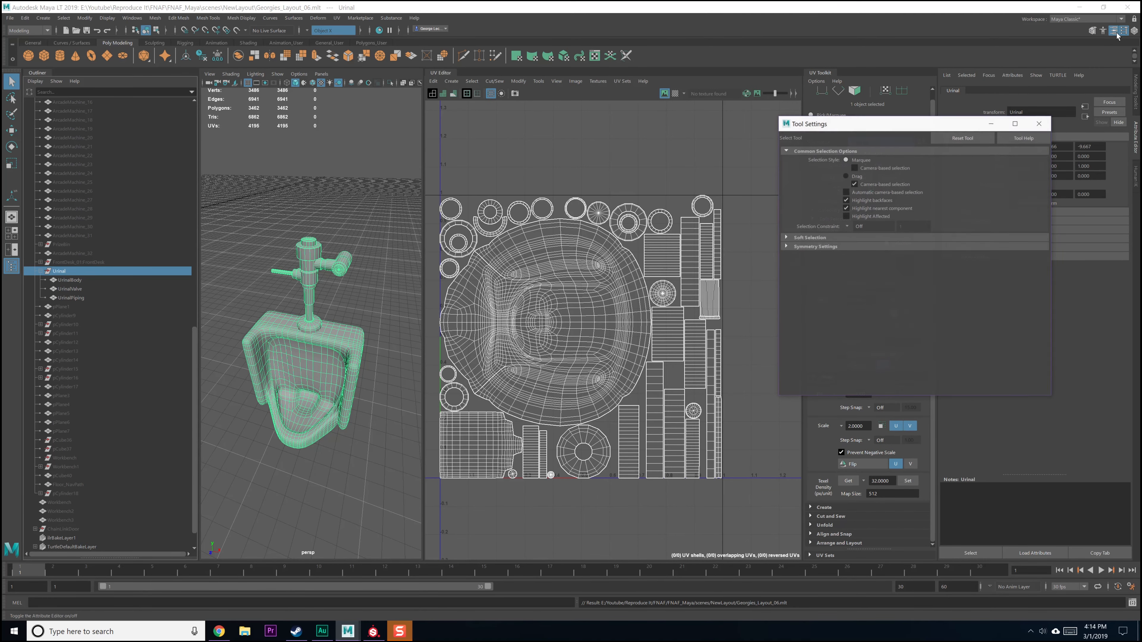
{"action": "left_click", "coordinate": [1040, 123]}
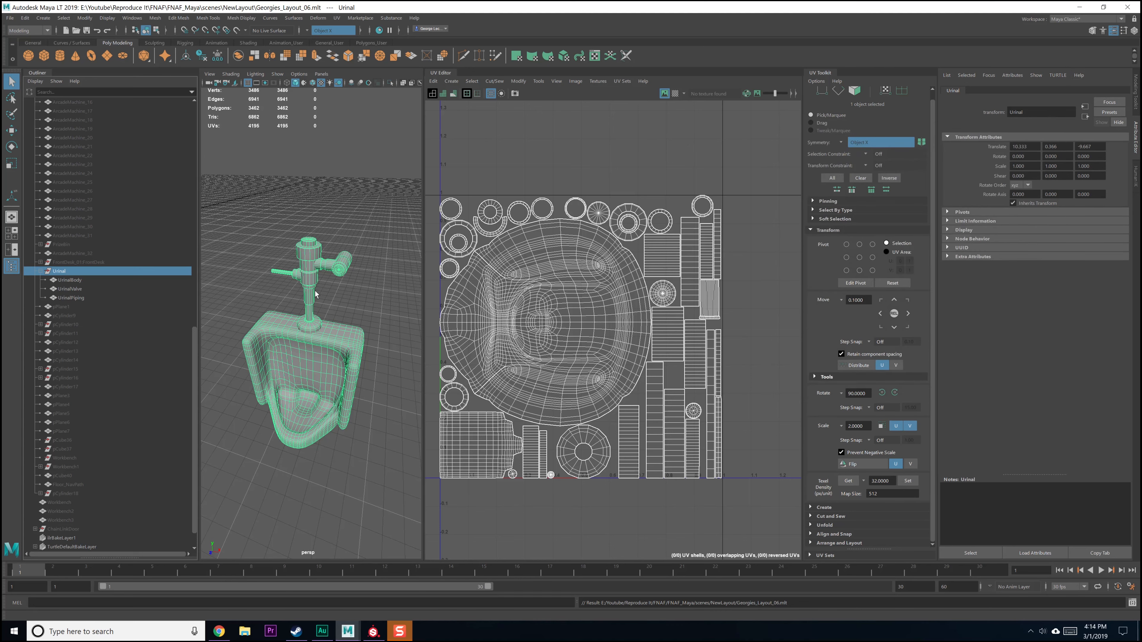
Step: Assign a new Phong material to the Urinal group
{"action": "right_click_drag", "start_coordinate": [310, 303], "coordinate": [320, 507]}
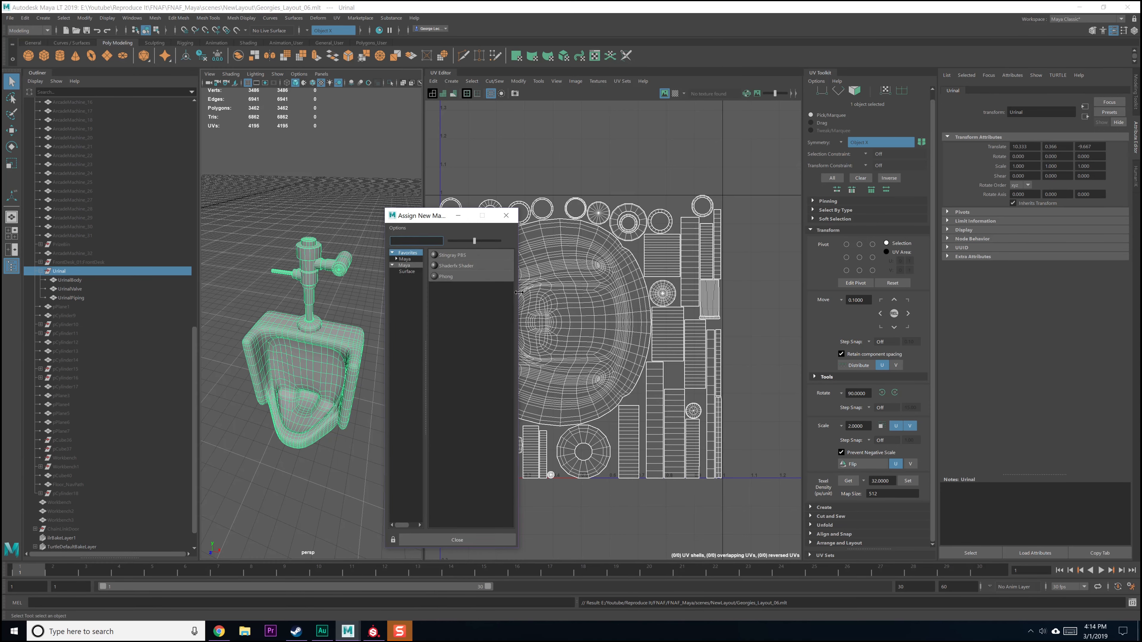
{"action": "left_click_drag", "start_coordinate": [520, 292], "coordinate": [532, 292]}
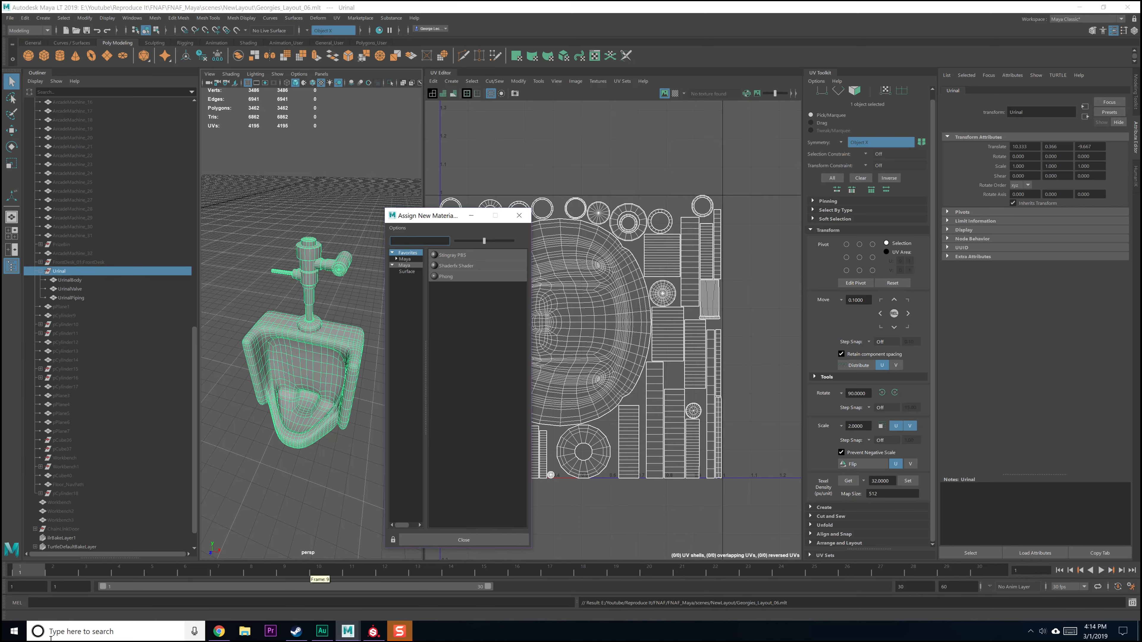
{"action": "left_click", "coordinate": [13, 631]}
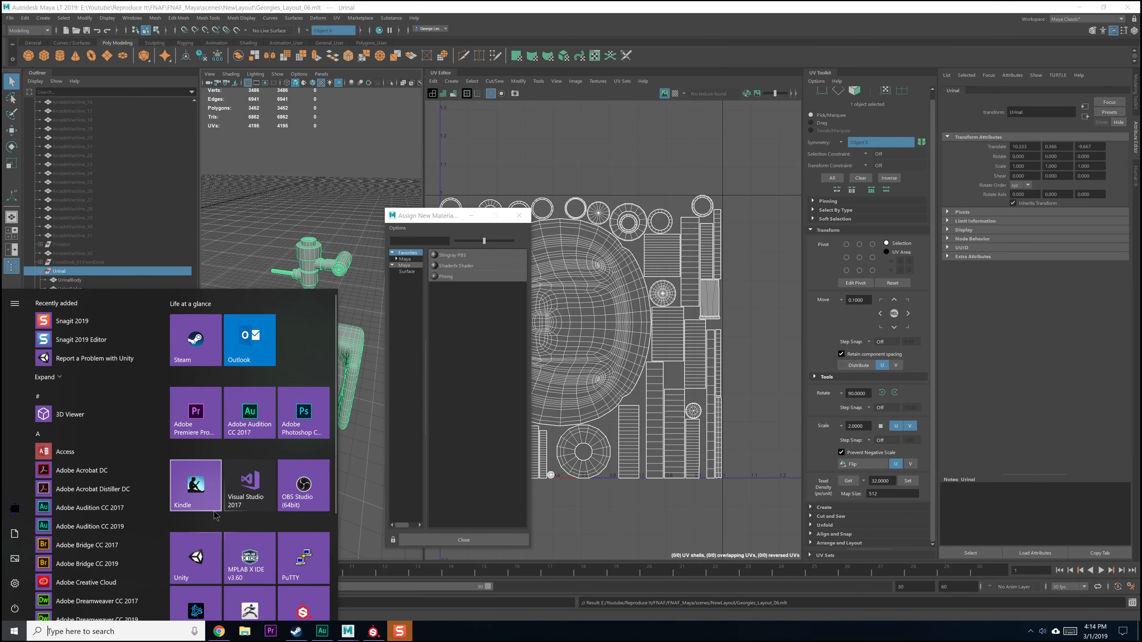
{"action": "left_click", "coordinate": [478, 305]}
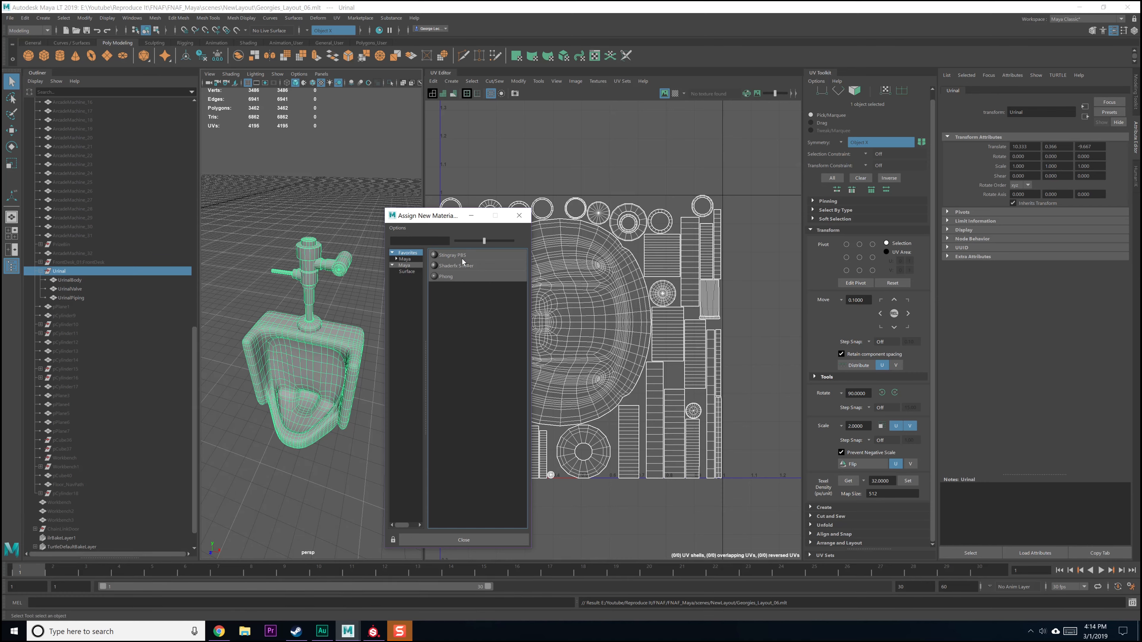
{"action": "left_click", "coordinate": [448, 278]}
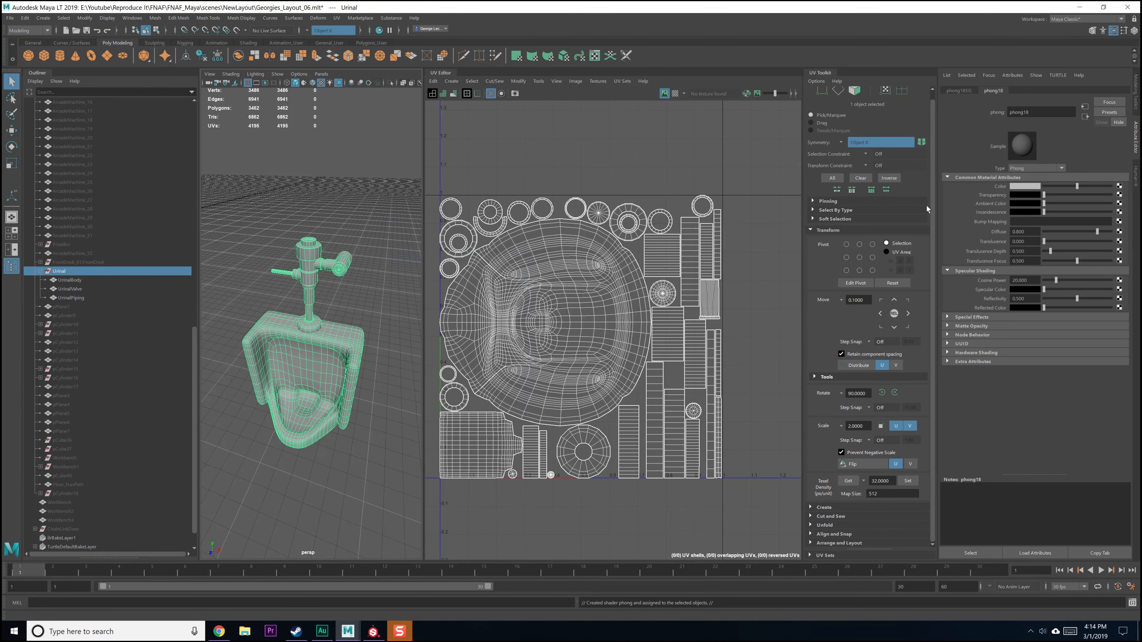
Step: Rename the new Phong material as Urinal_M and save the scene
{"action": "double_click", "coordinate": [1025, 111]}
{"action": "type", "text": "Urinal_M"}
{"action": "key", "text": "Return"}
{"action": "key", "text": "ctrl+s"}
Step: Export the selected Urinal group as FBX into the SP\FBX Imports folder, replacing the existing Urinal.fbx
{"action": "left_click", "coordinate": [10, 18]}
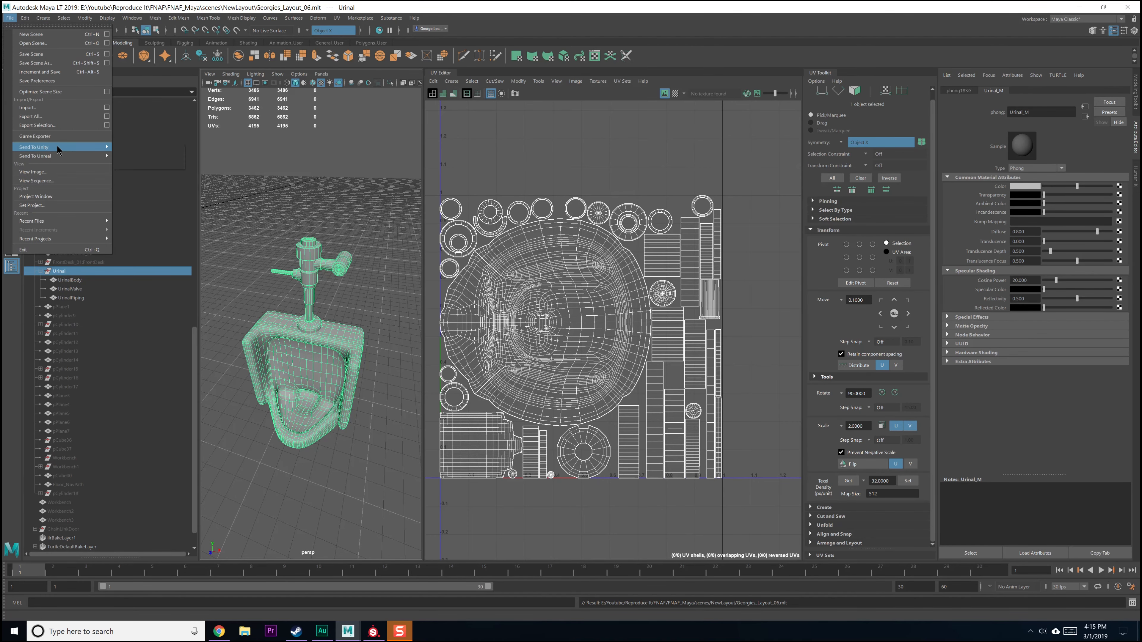
{"action": "left_click", "coordinate": [57, 126]}
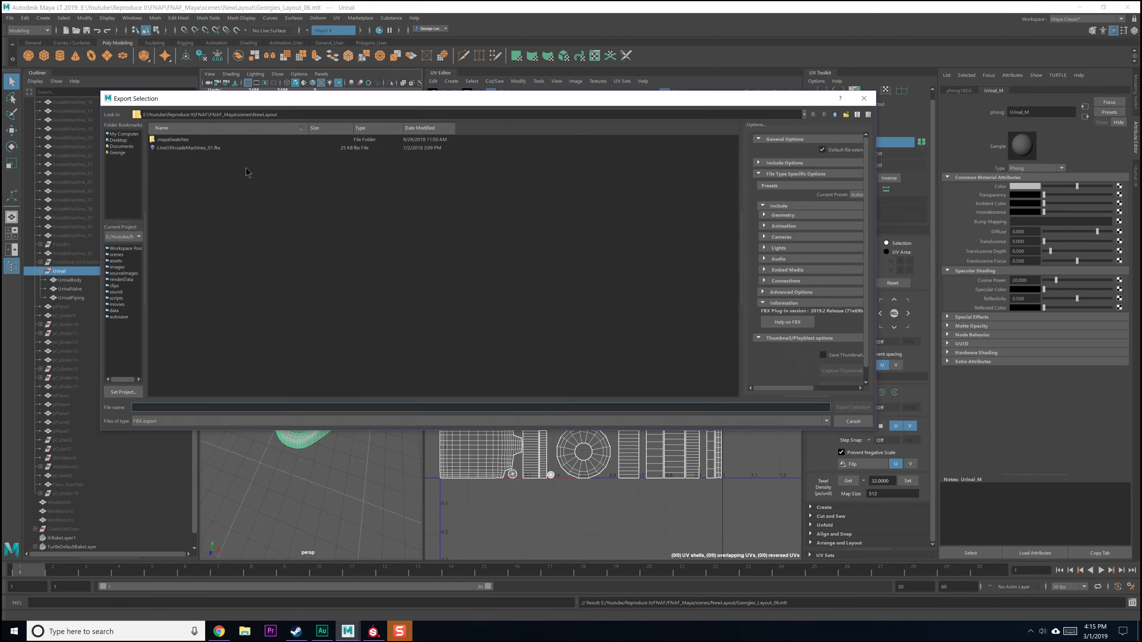
{"action": "left_click", "coordinate": [835, 116]}
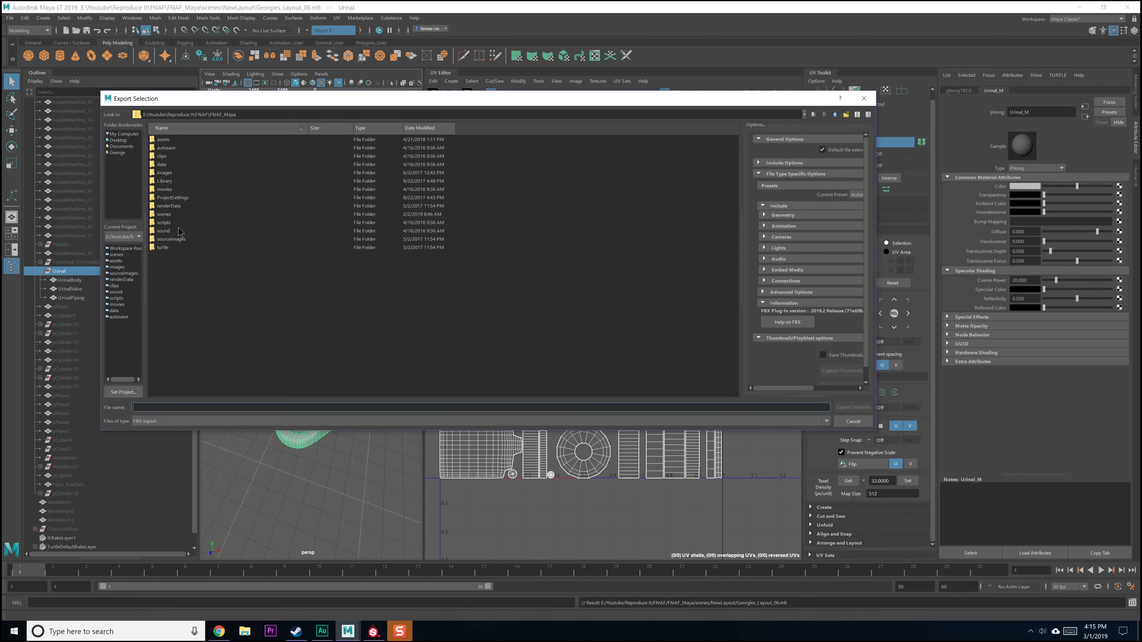
{"action": "left_click", "coordinate": [826, 116]}
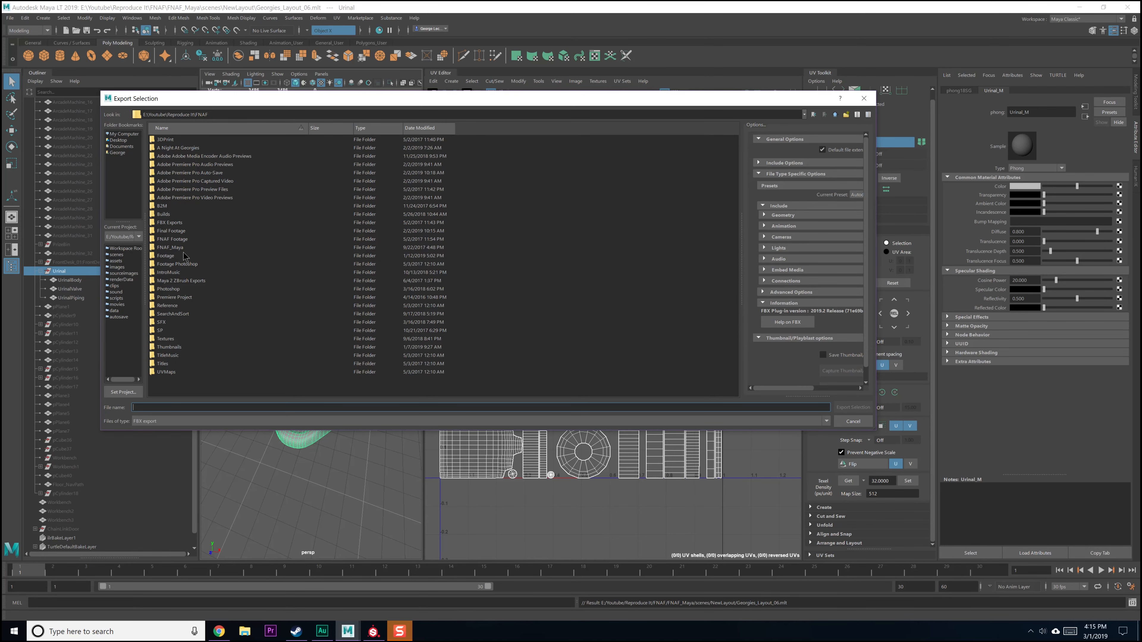
{"action": "double_click", "coordinate": [168, 330]}
{"action": "double_click", "coordinate": [171, 140]}
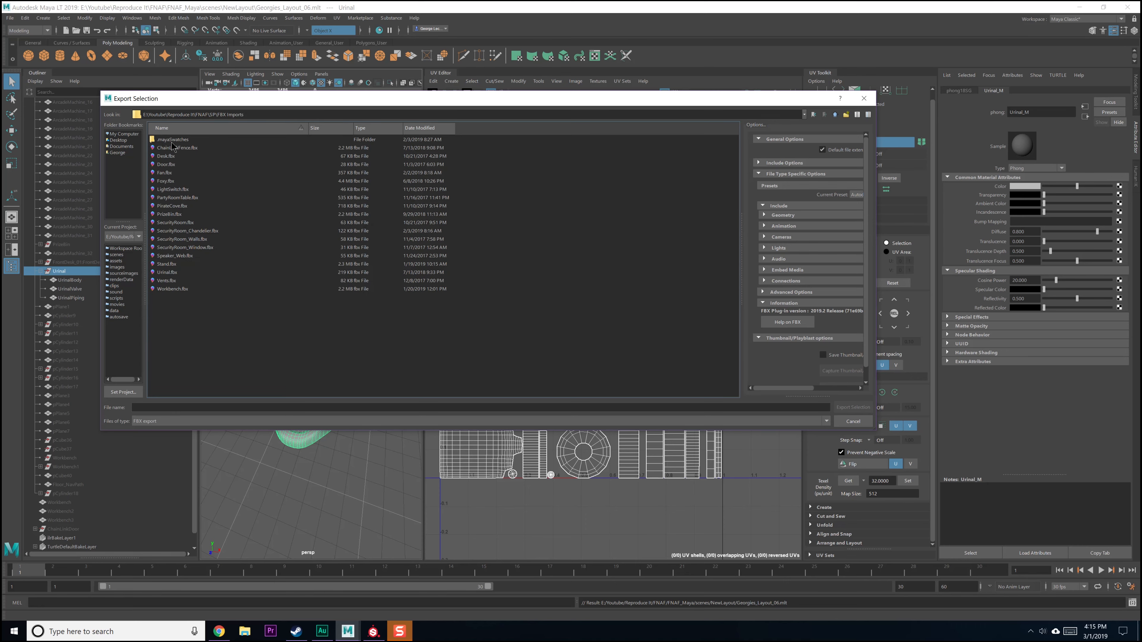
{"action": "left_click", "coordinate": [159, 406]}
{"action": "left_click", "coordinate": [171, 272]}
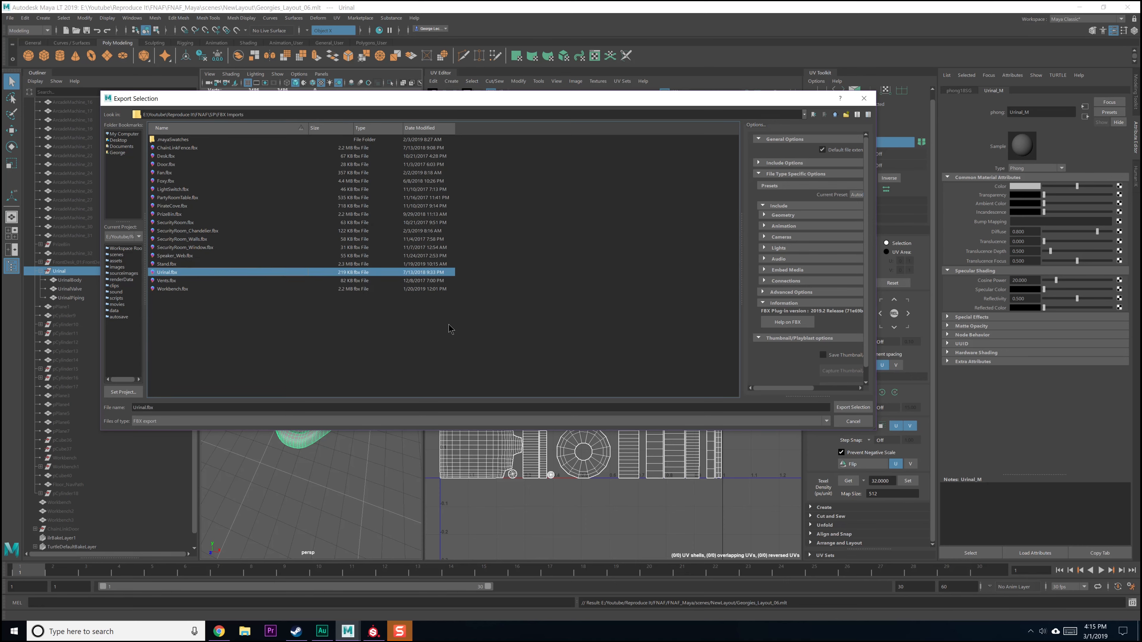
{"action": "left_click", "coordinate": [853, 407]}
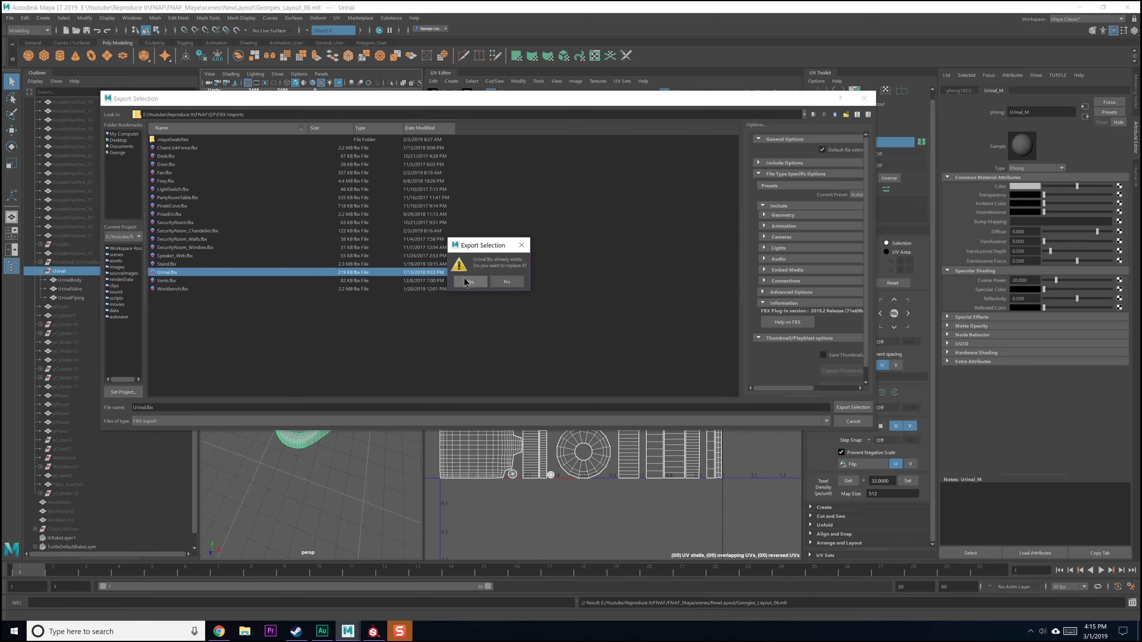
{"action": "left_click", "coordinate": [470, 283]}
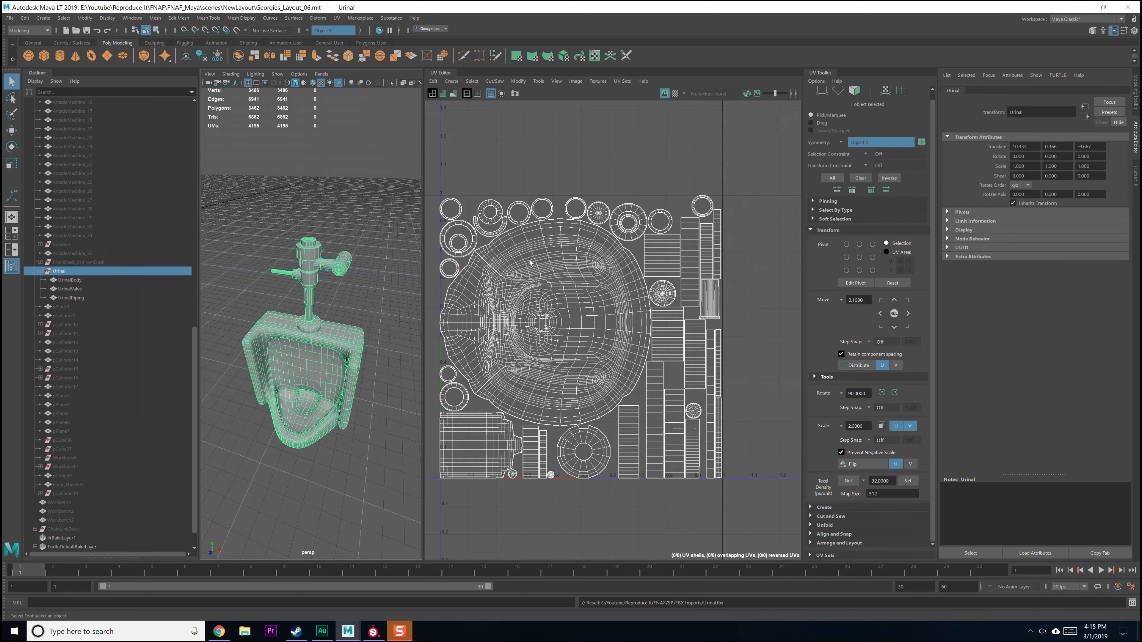
Step: Switch to Substance Painter, continue past the TDR warning and decline the version update
{"action": "left_click", "coordinate": [1081, 8]}
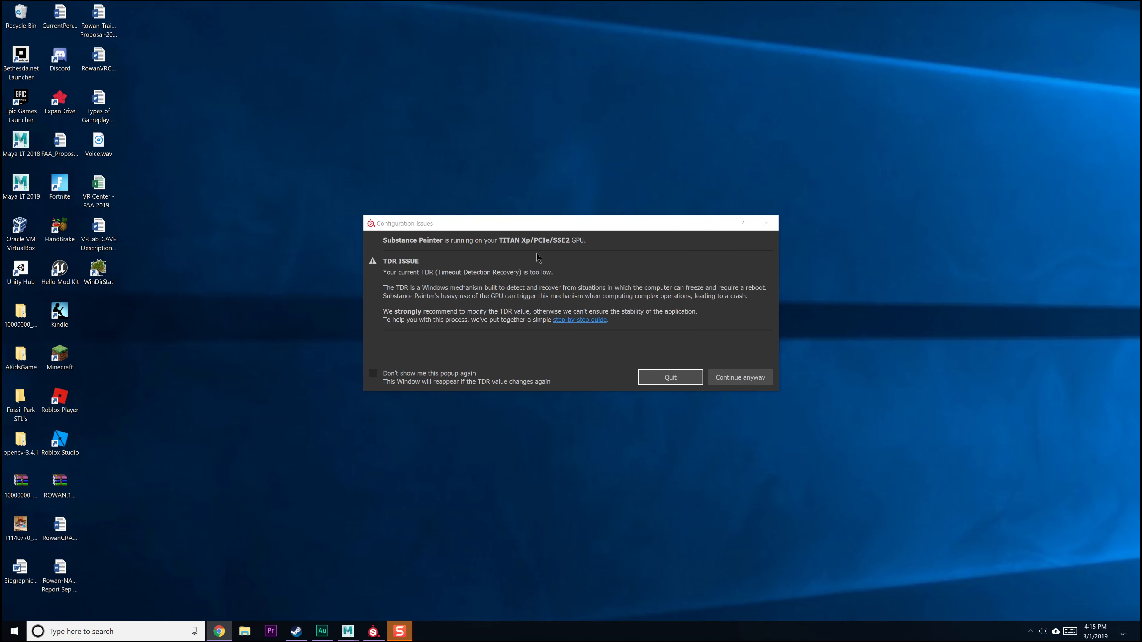
{"action": "left_click", "coordinate": [720, 377]}
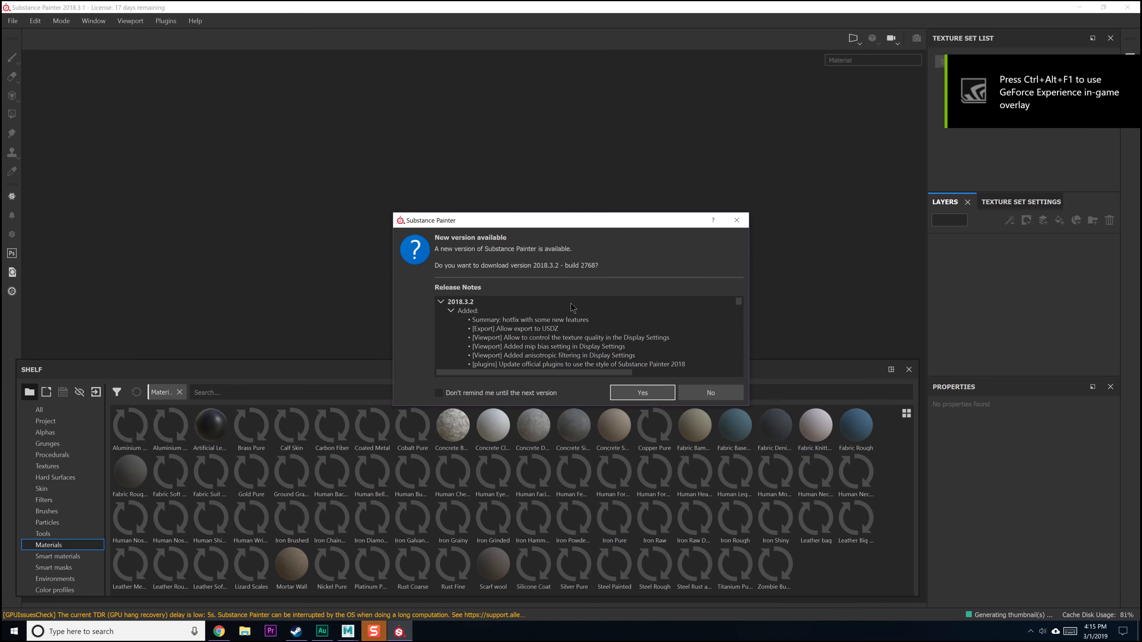
{"action": "left_click", "coordinate": [700, 394]}
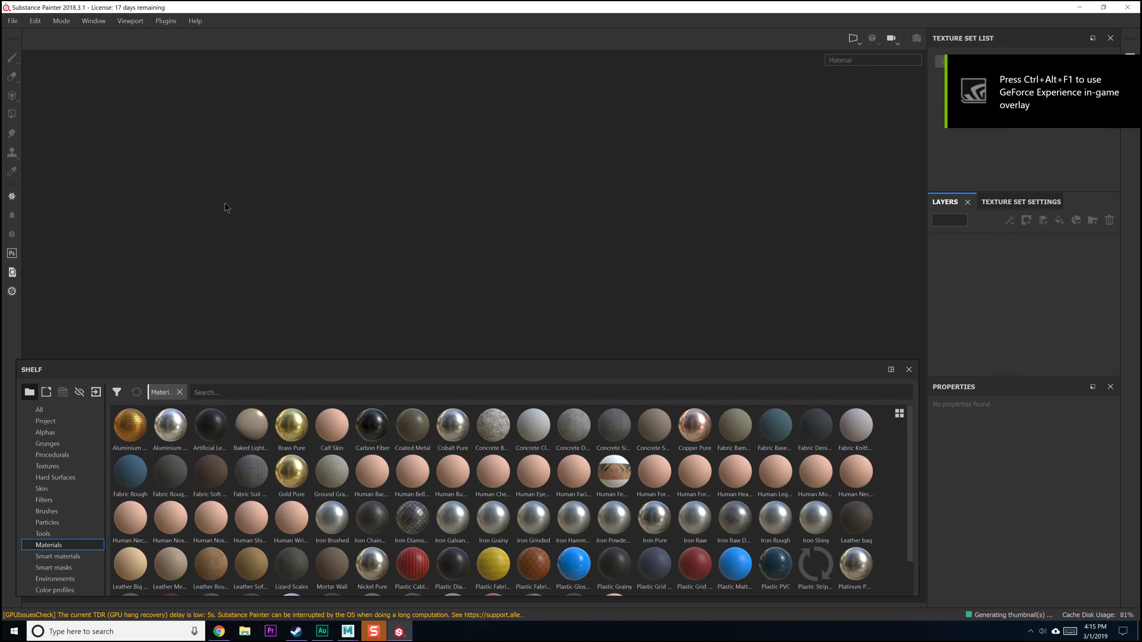
Step: Start a new project, set the document resolution to 2048 and choose the PBR - Metallic Roughness (allegorithmic) template
{"action": "left_click", "coordinate": [13, 20]}
{"action": "left_click", "coordinate": [17, 36]}
{"action": "left_click", "coordinate": [508, 277]}
{"action": "left_click", "coordinate": [499, 321]}
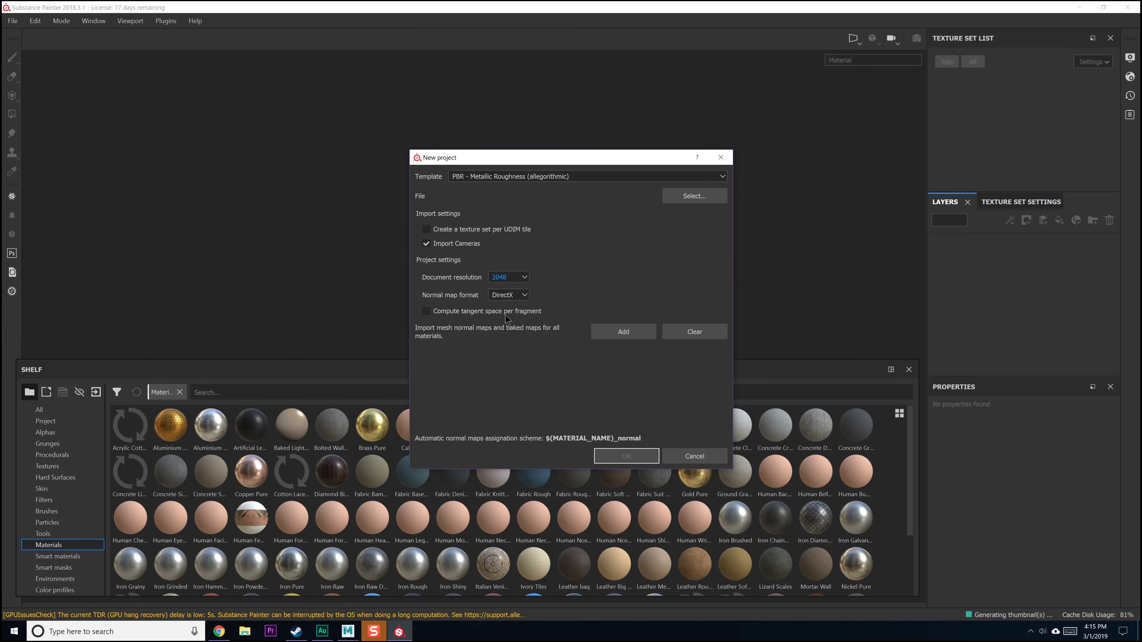
{"action": "left_click", "coordinate": [649, 178]}
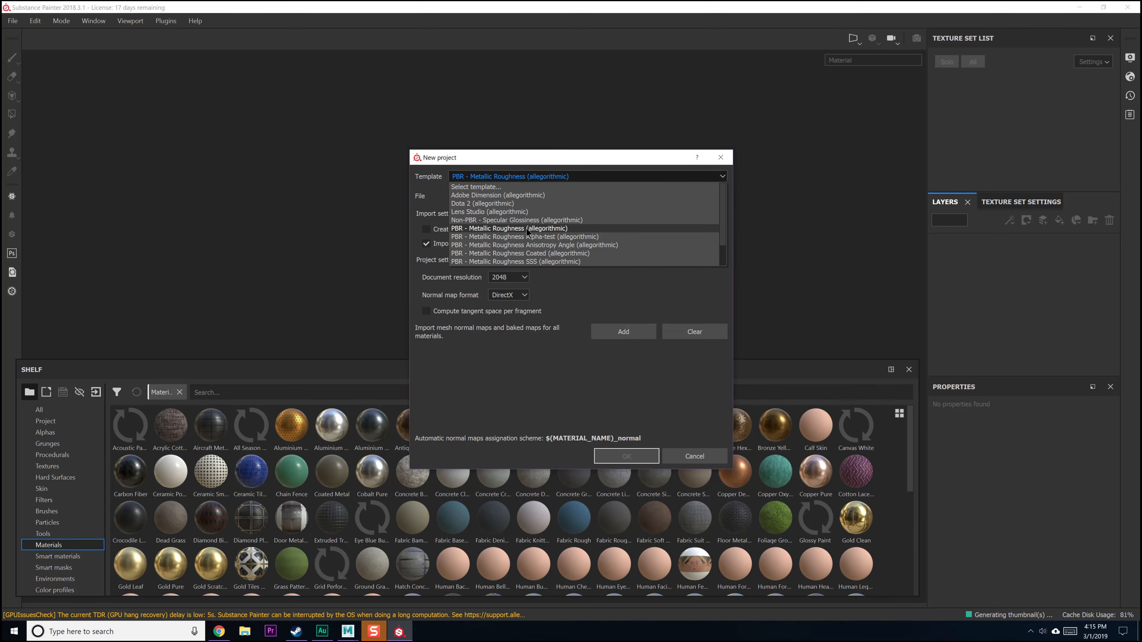
{"action": "left_click", "coordinate": [506, 228]}
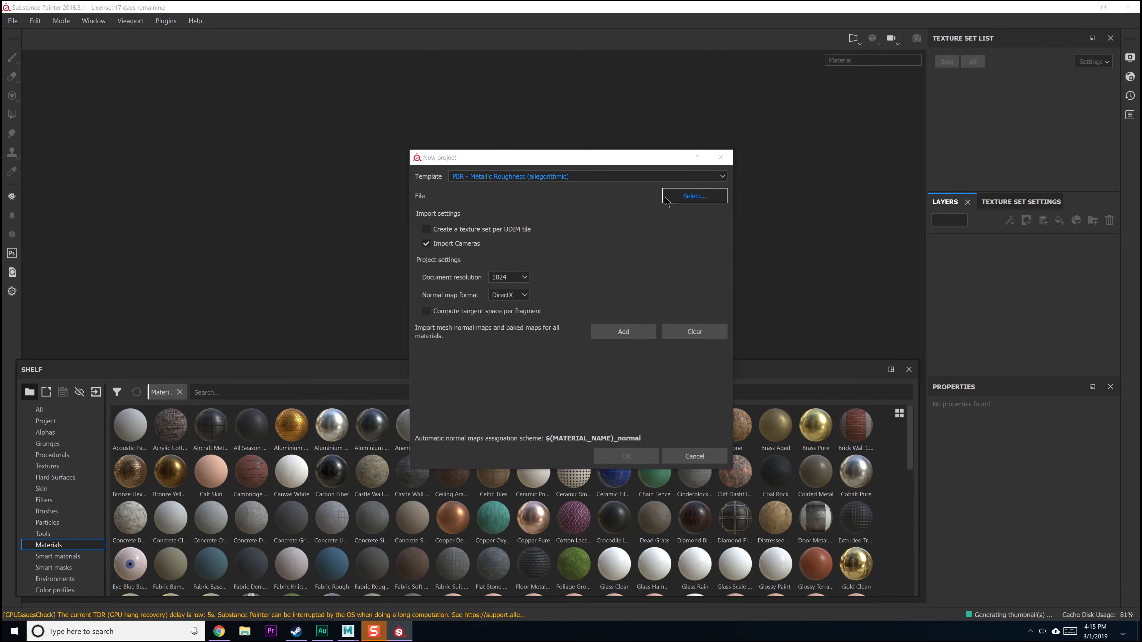
Step: Start selecting the project's mesh file and browse to the Youtube folder on the Speed (E:) drive
{"action": "left_click", "coordinate": [694, 196]}
{"action": "left_click_drag", "start_coordinate": [563, 109], "coordinate": [530, 82]}
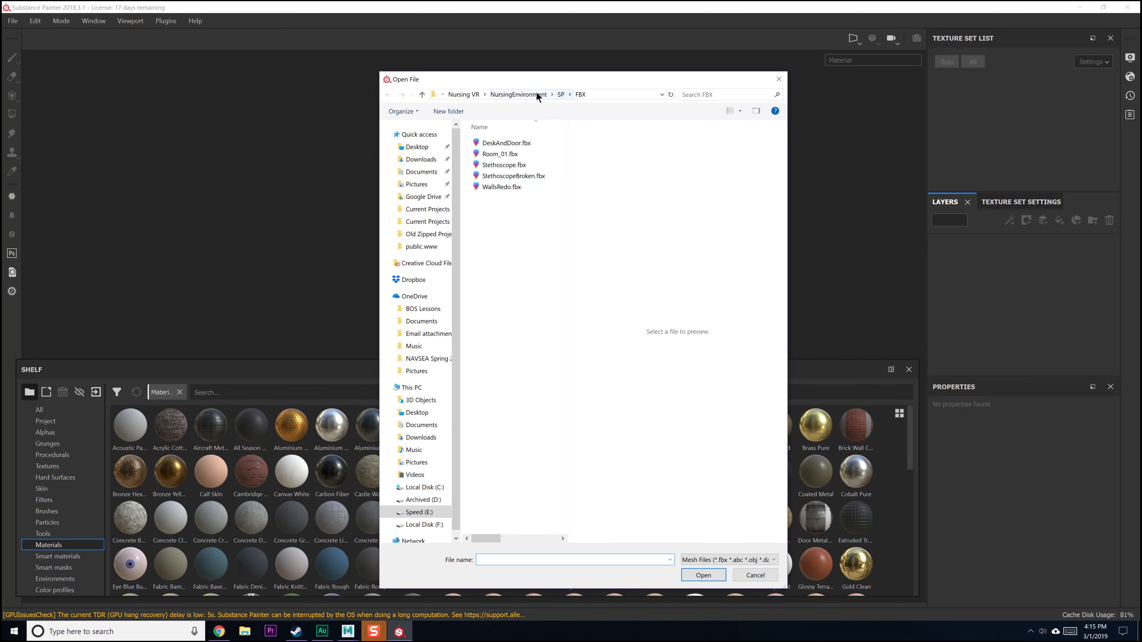
{"action": "left_click", "coordinate": [470, 94]}
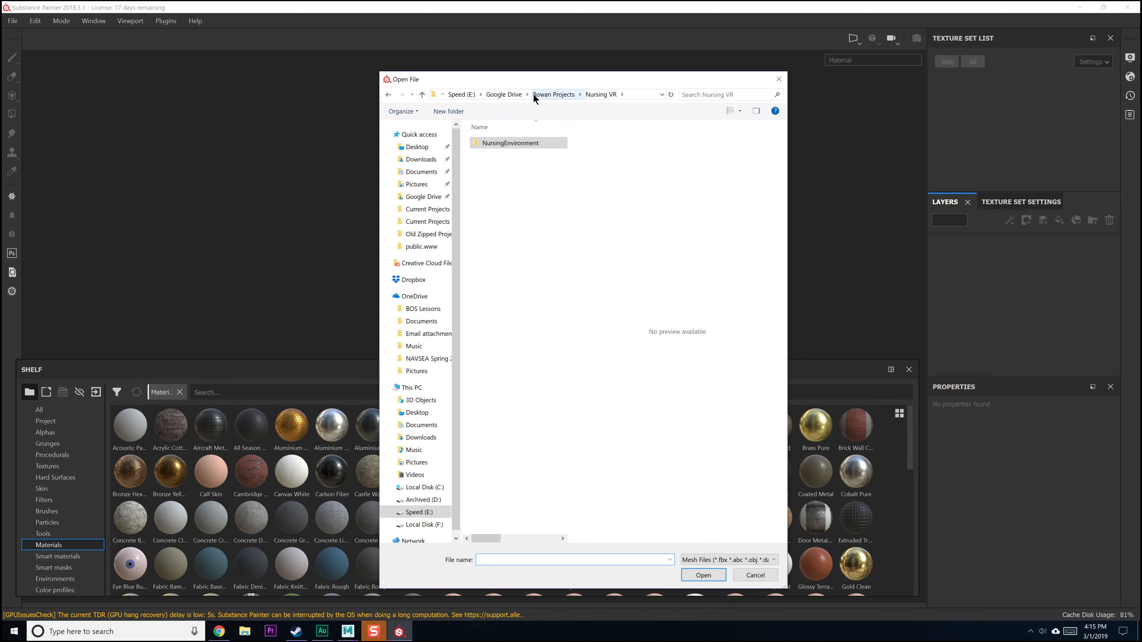
{"action": "left_click", "coordinate": [461, 95]}
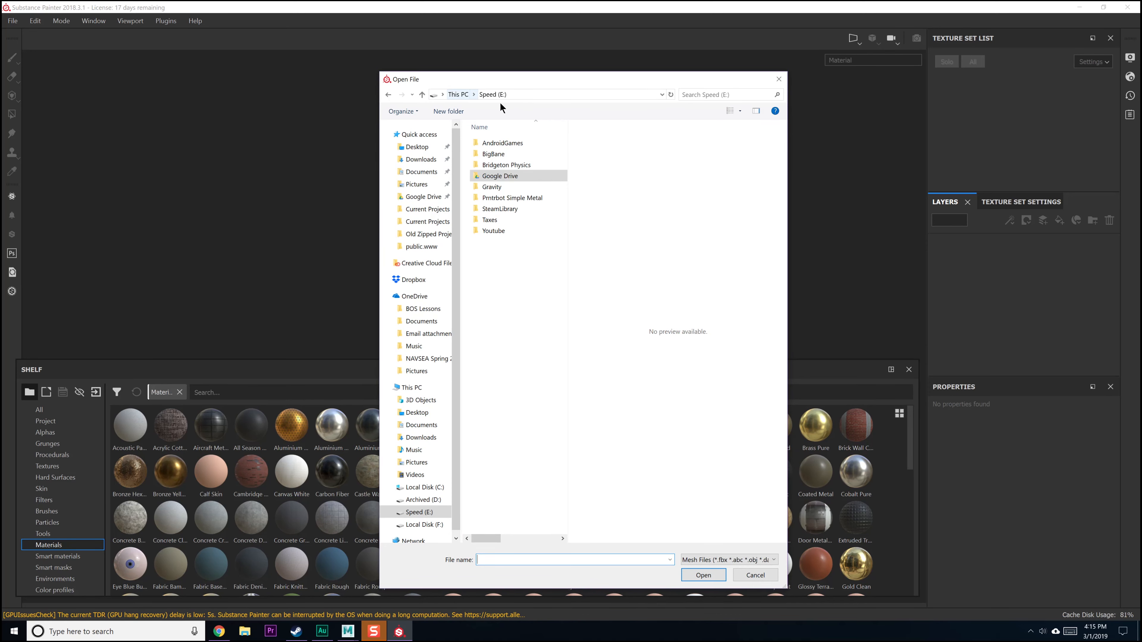
{"action": "double_click", "coordinate": [494, 232]}
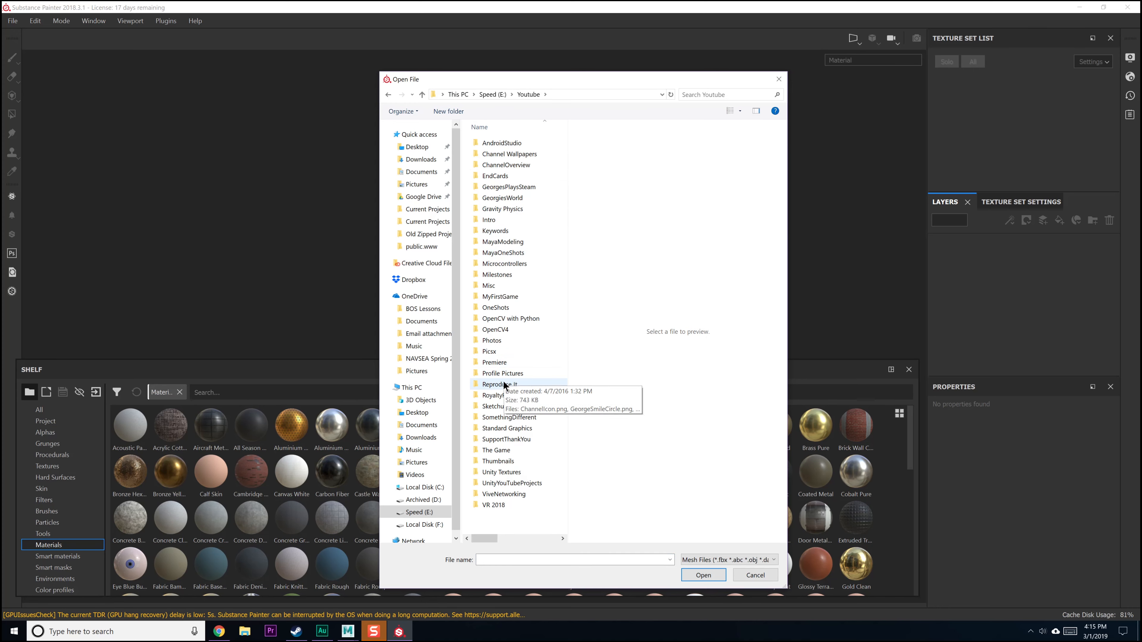
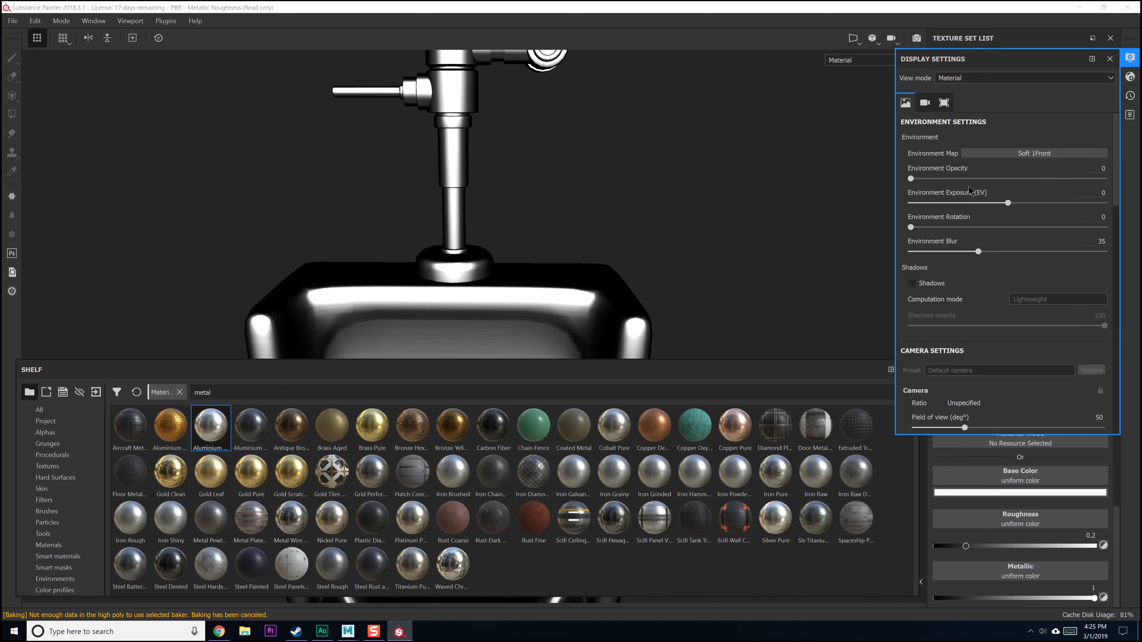
Step: Change the environment map to Soft 1LowContrastFront 2Backs and close the display settings
{"action": "left_click", "coordinate": [1044, 153]}
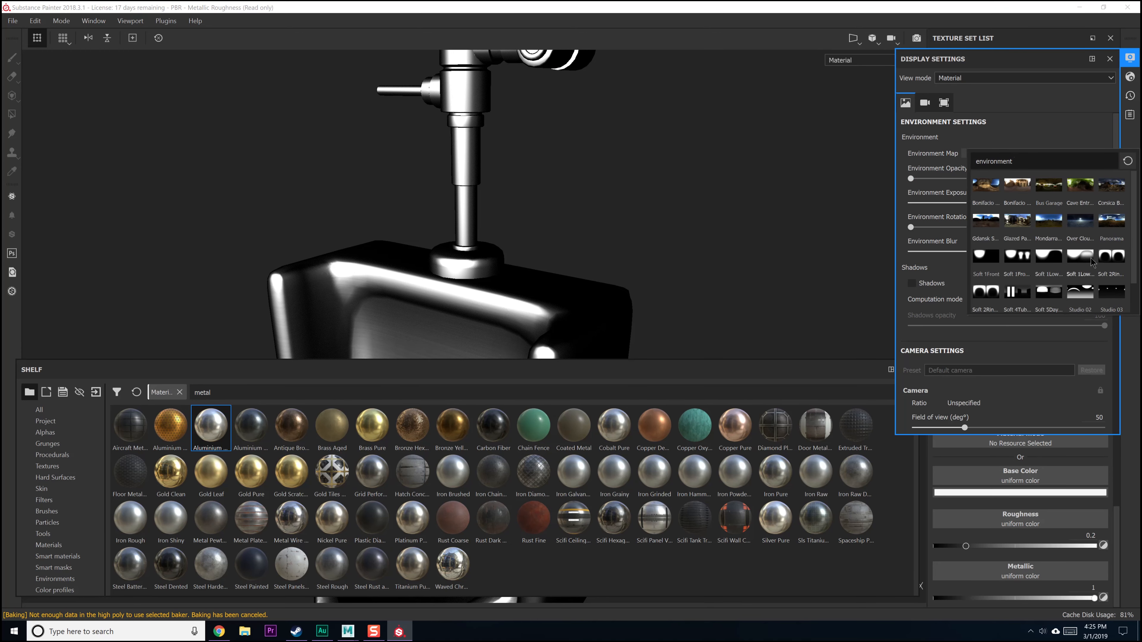
{"action": "left_click", "coordinate": [1081, 260]}
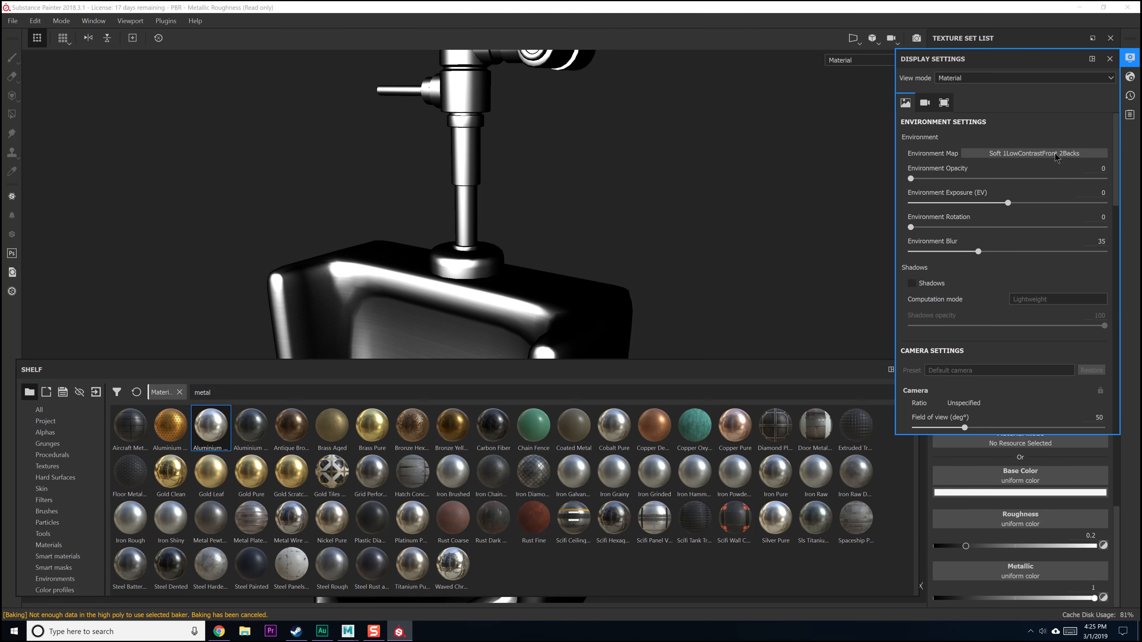
{"action": "left_click_drag", "start_coordinate": [635, 207], "coordinate": [800, 194], "text": "alt"}
{"action": "left_click", "coordinate": [1109, 59]}
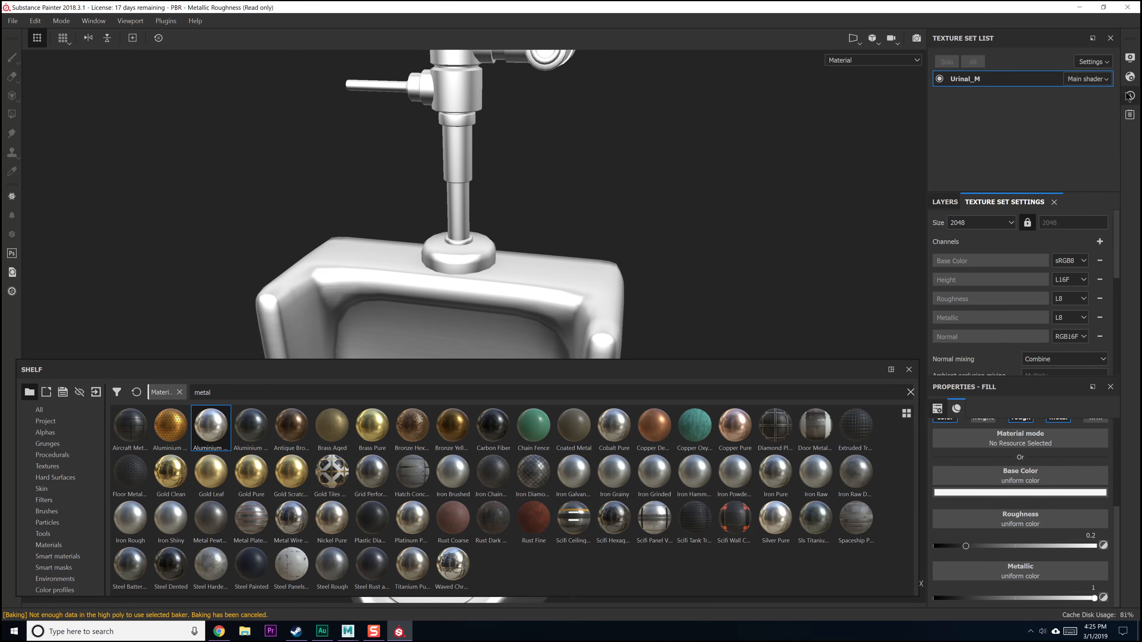
Step: Lower the Aluminium Pure fill's roughness to about 0.18 and inspect the flush valve and pipe from several angles
{"action": "right_click_drag", "start_coordinate": [564, 260], "coordinate": [524, 235], "text": "alt"}
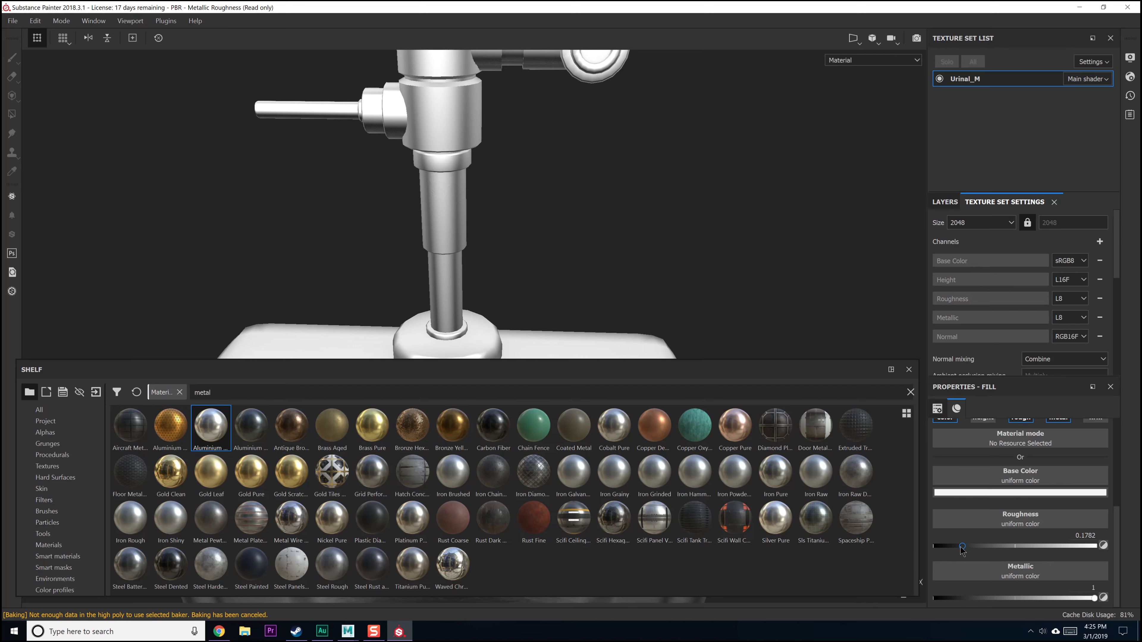
{"action": "scroll", "coordinate": [998, 554], "scroll_direction": "up", "scroll_amount": 4}
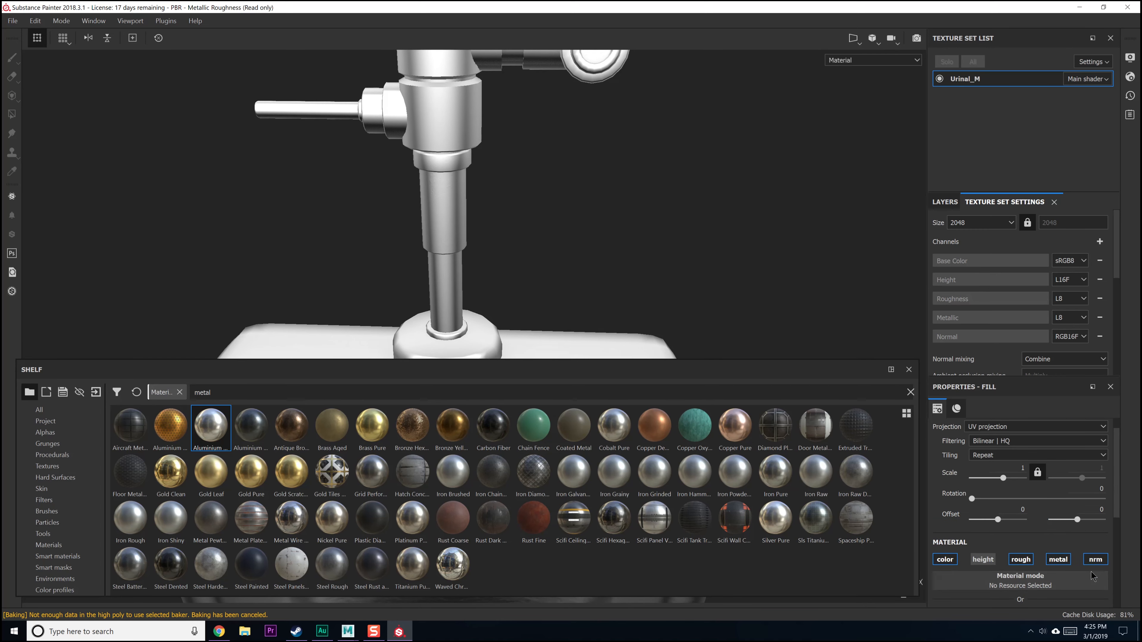
{"action": "right_click_drag", "start_coordinate": [604, 237], "coordinate": [614, 181], "text": "alt"}
{"action": "left_click_drag", "start_coordinate": [614, 181], "coordinate": [539, 201], "text": "alt"}
{"action": "right_click_drag", "start_coordinate": [539, 202], "coordinate": [601, 244], "text": "alt"}
{"action": "left_click_drag", "start_coordinate": [602, 244], "coordinate": [766, 241], "text": "alt"}
{"action": "mouse_move", "coordinate": [421, 152]}
{"action": "right_mouse_down", "text": "alt"}
{"action": "mouse_move", "coordinate": [535, 87]}
{"action": "mouse_move", "coordinate": [617, 309]}
{"action": "right_mouse_up", "text": "alt"}
{"action": "mouse_move", "coordinate": [550, 104]}
{"action": "right_mouse_down", "text": "alt"}
{"action": "mouse_move", "coordinate": [545, 186]}
{"action": "mouse_move", "coordinate": [507, 178]}
{"action": "mouse_move", "coordinate": [540, 265]}
{"action": "right_mouse_up", "text": "alt"}
{"action": "middle_click_drag", "start_coordinate": [540, 265], "coordinate": [568, 169], "text": "alt"}
{"action": "left_click_drag", "start_coordinate": [569, 172], "coordinate": [580, 150], "text": "alt"}
Step: Add a black mask to the Aluminium Pure layer
{"action": "left_click", "coordinate": [945, 202]}
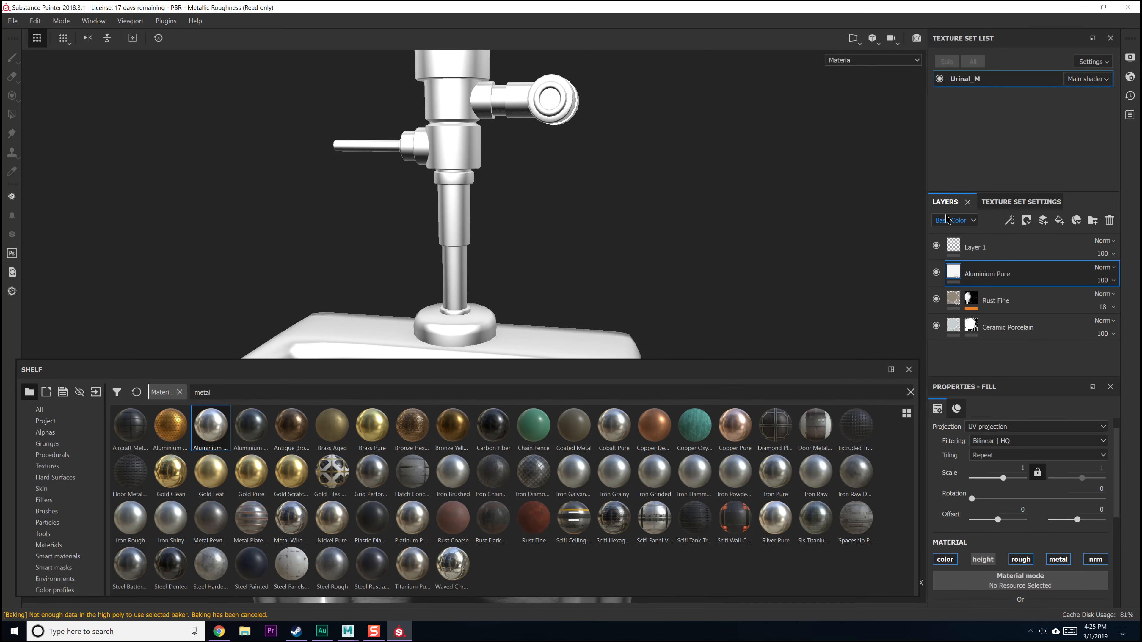
{"action": "right_click", "coordinate": [1031, 278]}
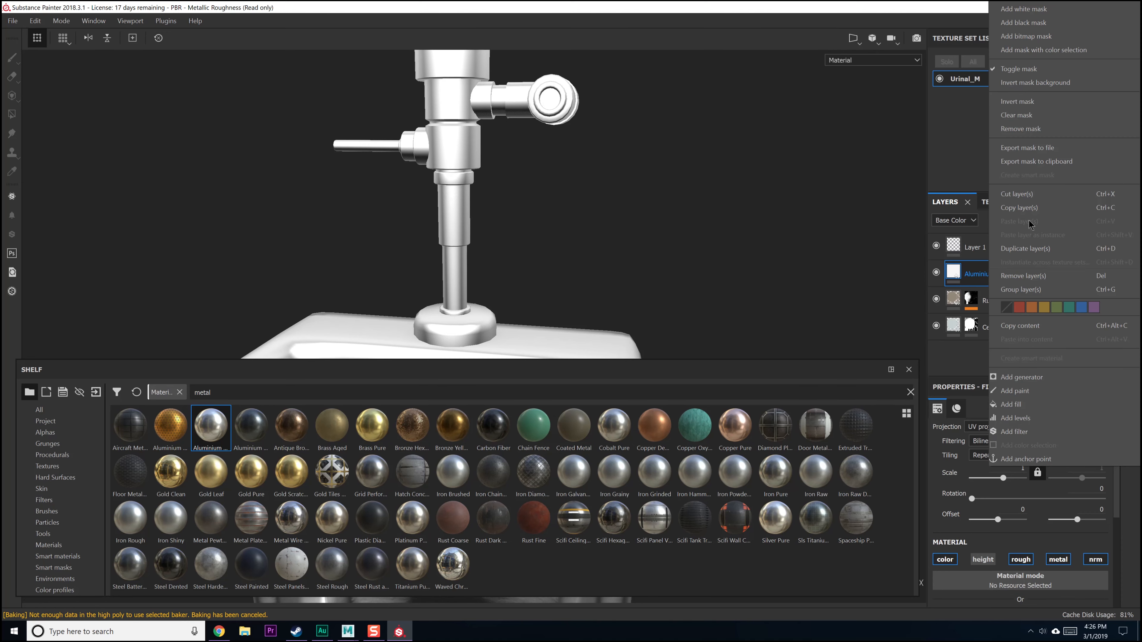
{"action": "left_click", "coordinate": [1030, 10]}
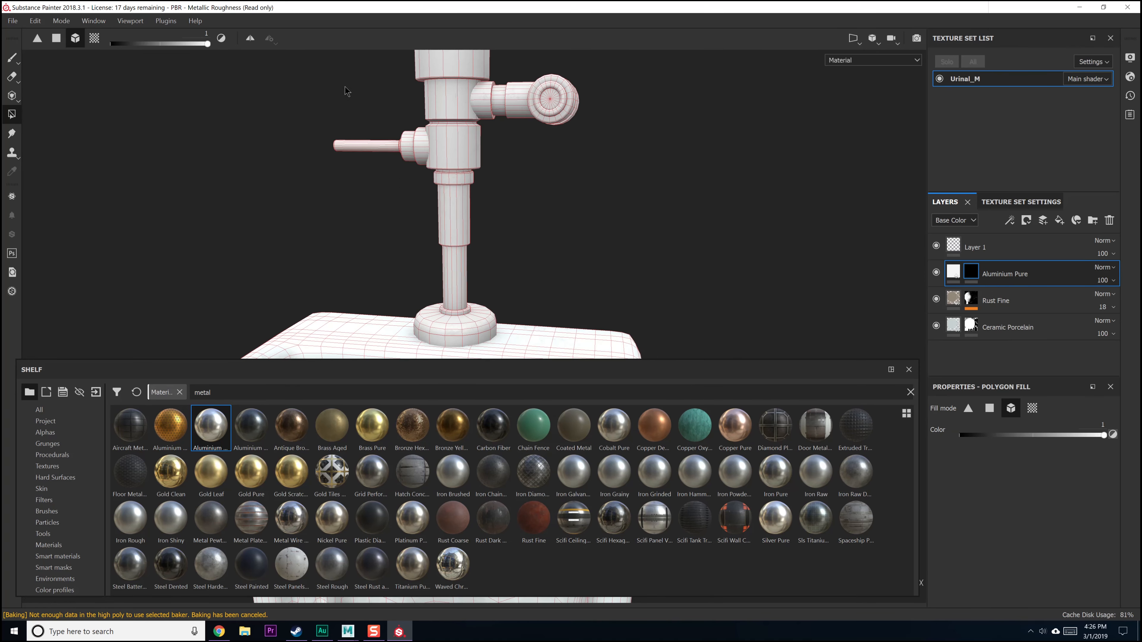
Step: Polygon-fill the whole flush valve, handle and pipe in the Aluminium Pure mask so only the fixture gets the metal
{"action": "left_click_drag", "start_coordinate": [541, 197], "coordinate": [472, 176], "text": "alt"}
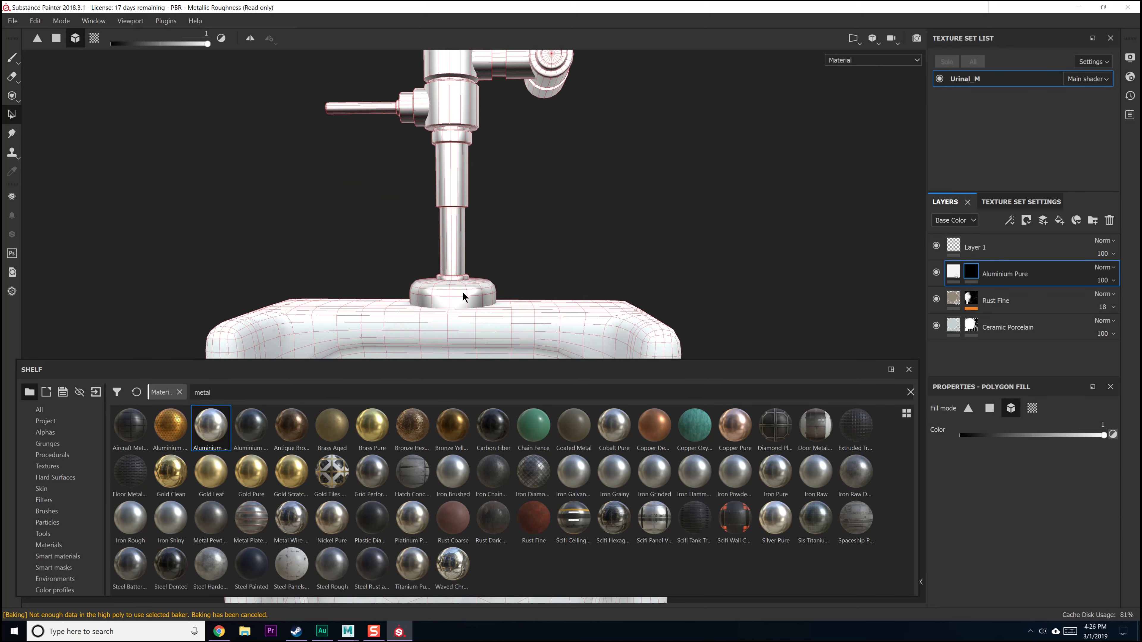
{"action": "left_click_drag", "start_coordinate": [577, 159], "coordinate": [403, 171], "text": "alt"}
{"action": "middle_click_drag", "start_coordinate": [403, 171], "coordinate": [405, 220], "text": "alt"}
{"action": "left_click_drag", "start_coordinate": [359, 69], "coordinate": [669, 279]}
{"action": "left_click_drag", "start_coordinate": [578, 290], "coordinate": [584, 326], "text": "alt"}
{"action": "right_click_drag", "start_coordinate": [585, 331], "coordinate": [557, 270], "text": "alt"}
{"action": "middle_click_drag", "start_coordinate": [544, 266], "coordinate": [546, 309], "text": "alt"}
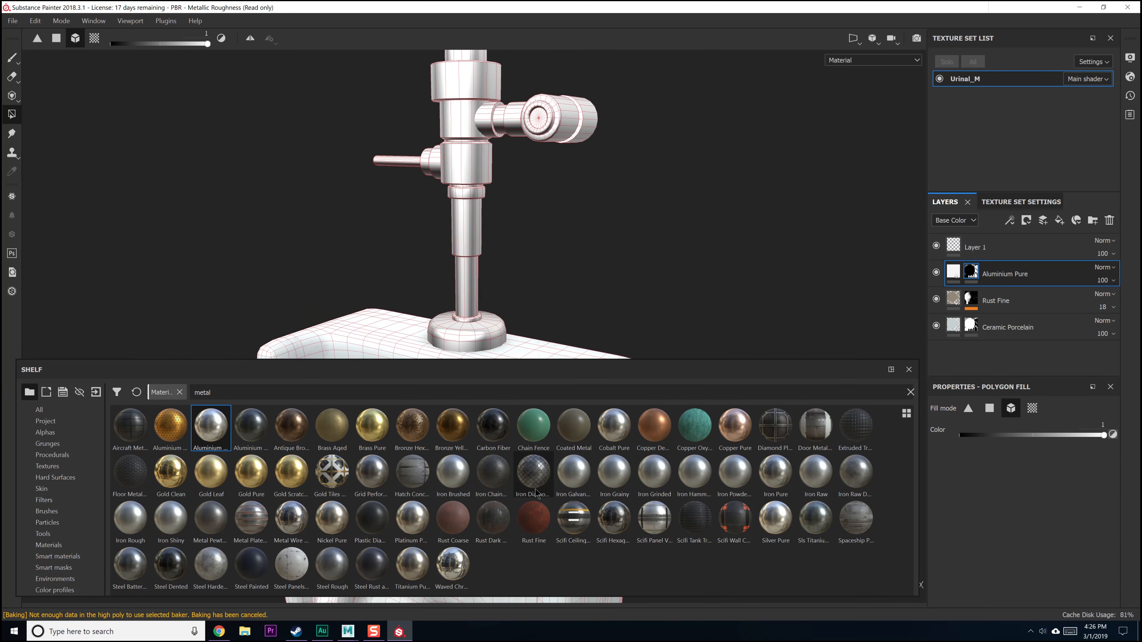
Step: Add the Rust Fine material as a layer directly above Aluminium Pure and select the new layer
{"action": "left_click", "coordinate": [539, 524]}
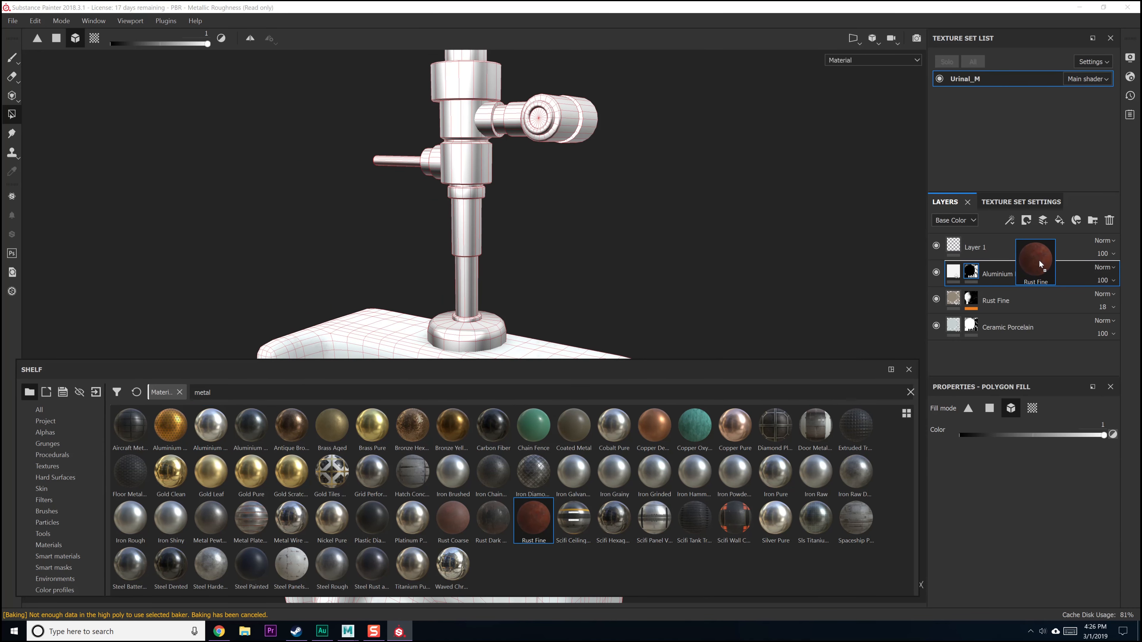
{"action": "left_click_drag", "start_coordinate": [1039, 261], "coordinate": [1039, 261]}
{"action": "left_click", "coordinate": [971, 298]}
{"action": "right_click", "coordinate": [972, 300]}
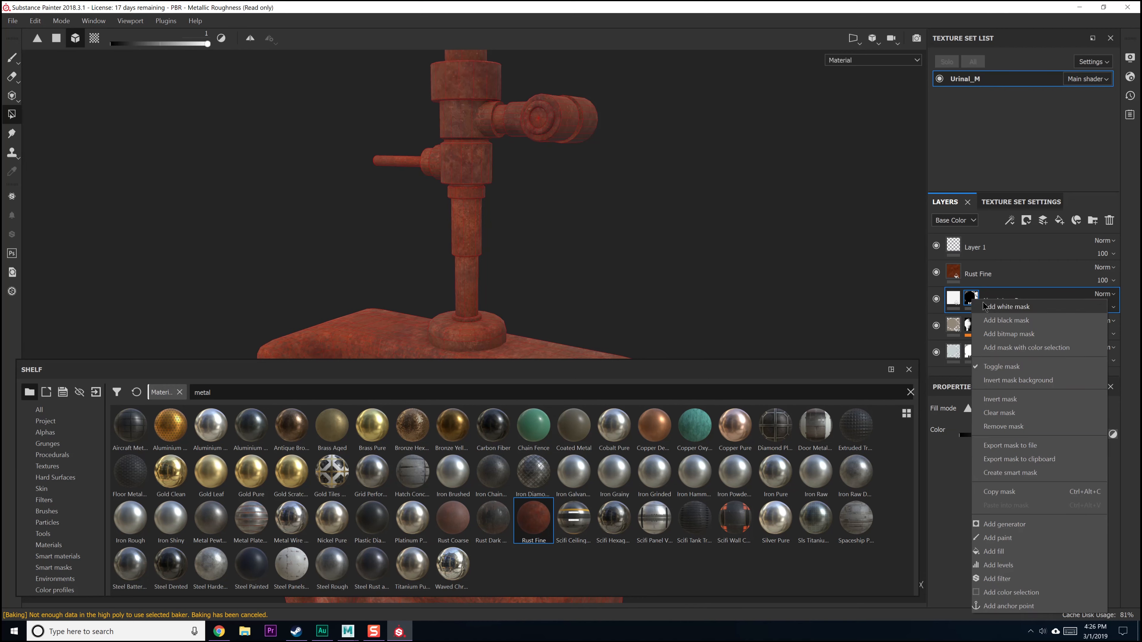
{"action": "left_click", "coordinate": [989, 274]}
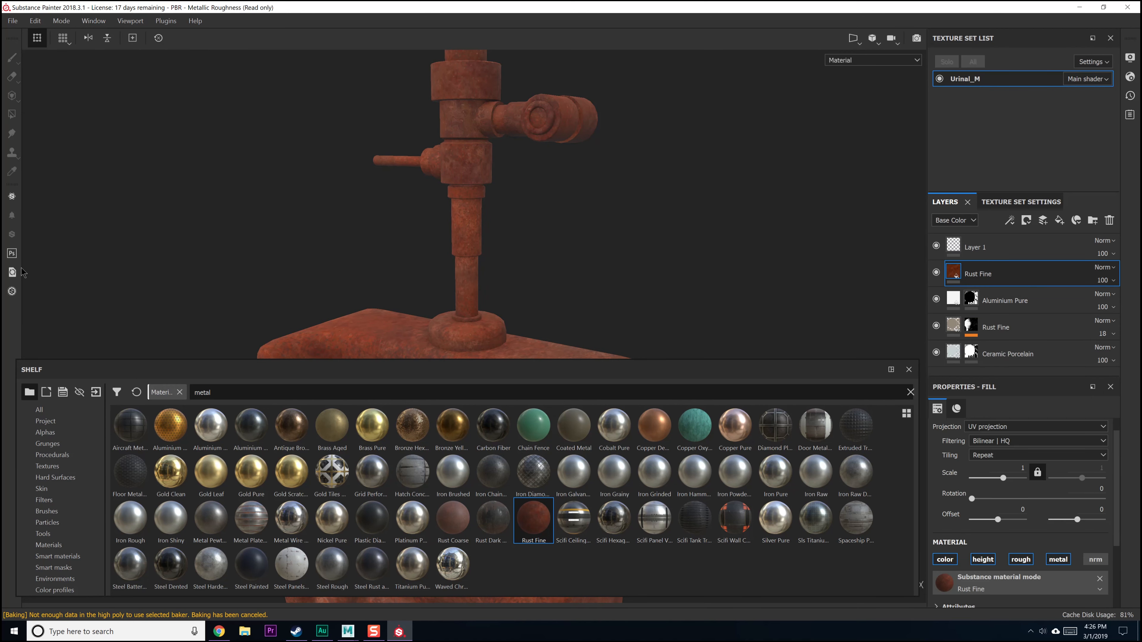
Step: Show the smart masks in the shelf and preview candidates for the new rust layer
{"action": "left_click", "coordinate": [67, 556]}
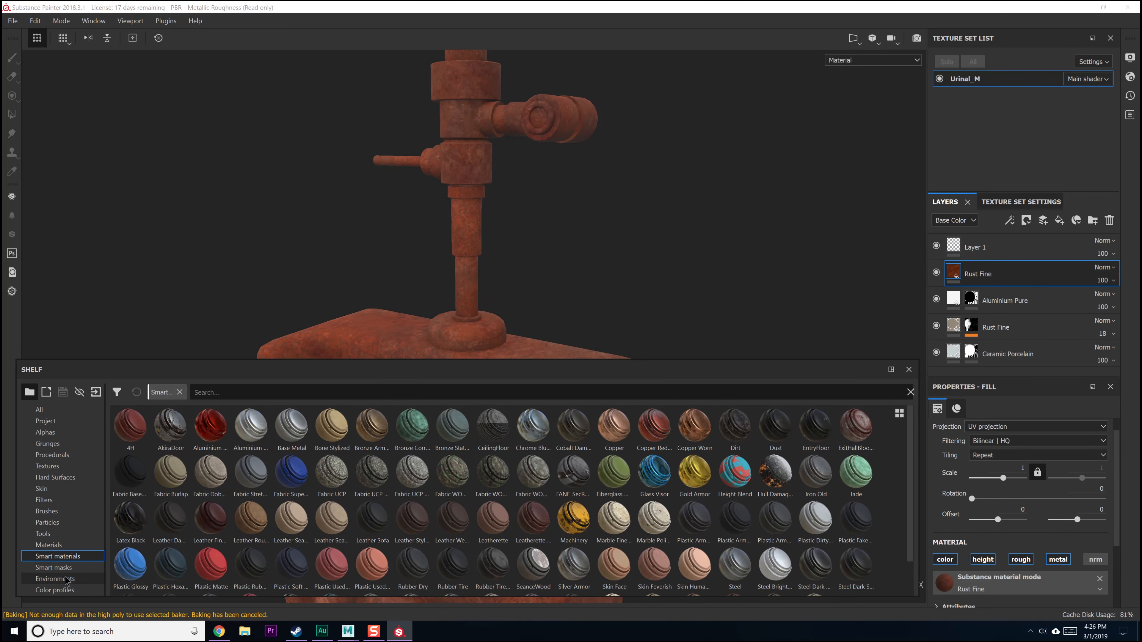
{"action": "left_click", "coordinate": [67, 580]}
{"action": "left_click", "coordinate": [56, 567]}
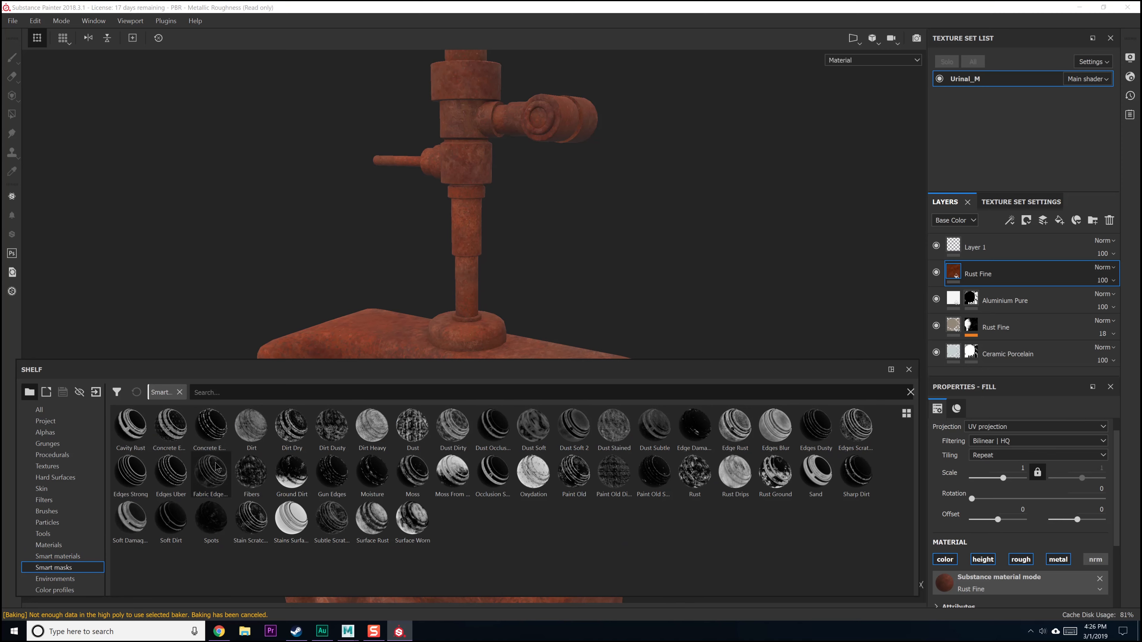
{"action": "mouse_move", "coordinate": [210, 470]}
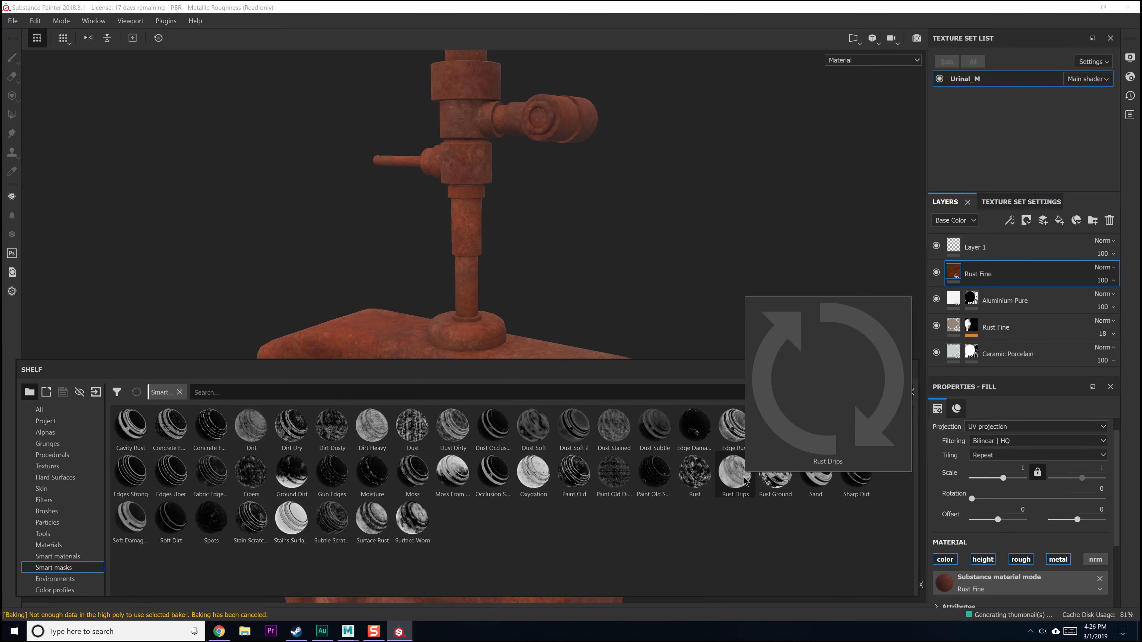
{"action": "mouse_move", "coordinate": [653, 482]}
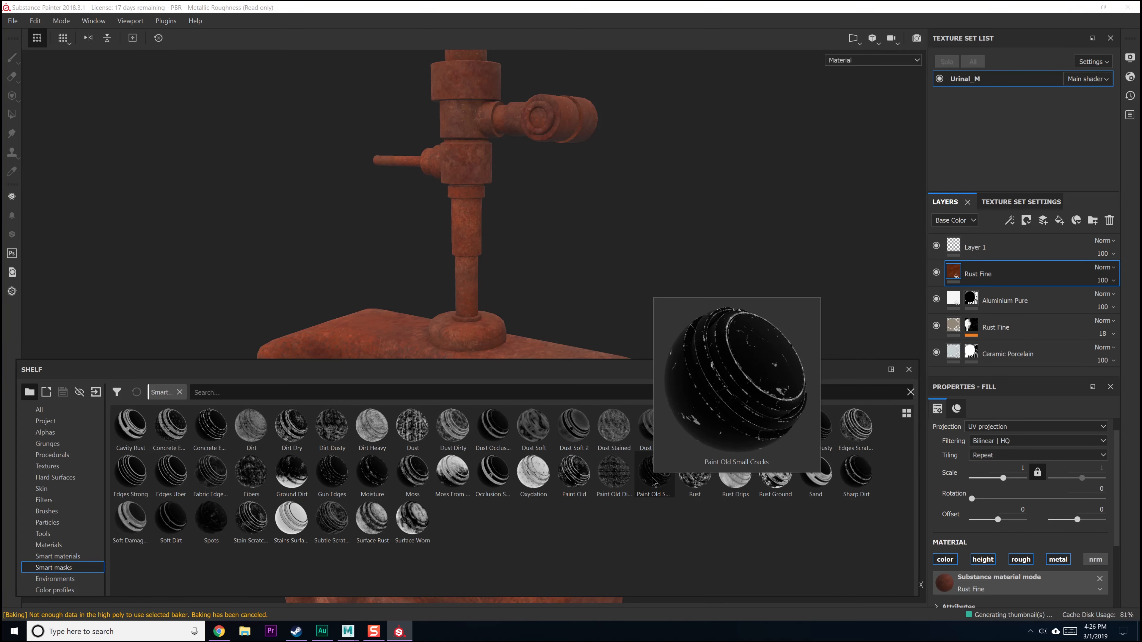
Step: Try the Paint Old Small Cracks and Paint Old smart masks on the upper Rust Fine layer, undoing each one
{"action": "mouse_move", "coordinate": [654, 475]}
{"action": "left_mouse_down"}
{"action": "mouse_move", "coordinate": [1028, 259]}
{"action": "mouse_move", "coordinate": [1033, 276]}
{"action": "left_mouse_up"}
{"action": "left_click_drag", "start_coordinate": [470, 181], "coordinate": [573, 279], "text": "alt"}
{"action": "right_click_drag", "start_coordinate": [573, 279], "coordinate": [575, 356], "text": "alt"}
{"action": "middle_click_drag", "start_coordinate": [512, 166], "coordinate": [517, 225], "text": "alt"}
{"action": "left_click_drag", "start_coordinate": [517, 225], "coordinate": [508, 218], "text": "alt"}
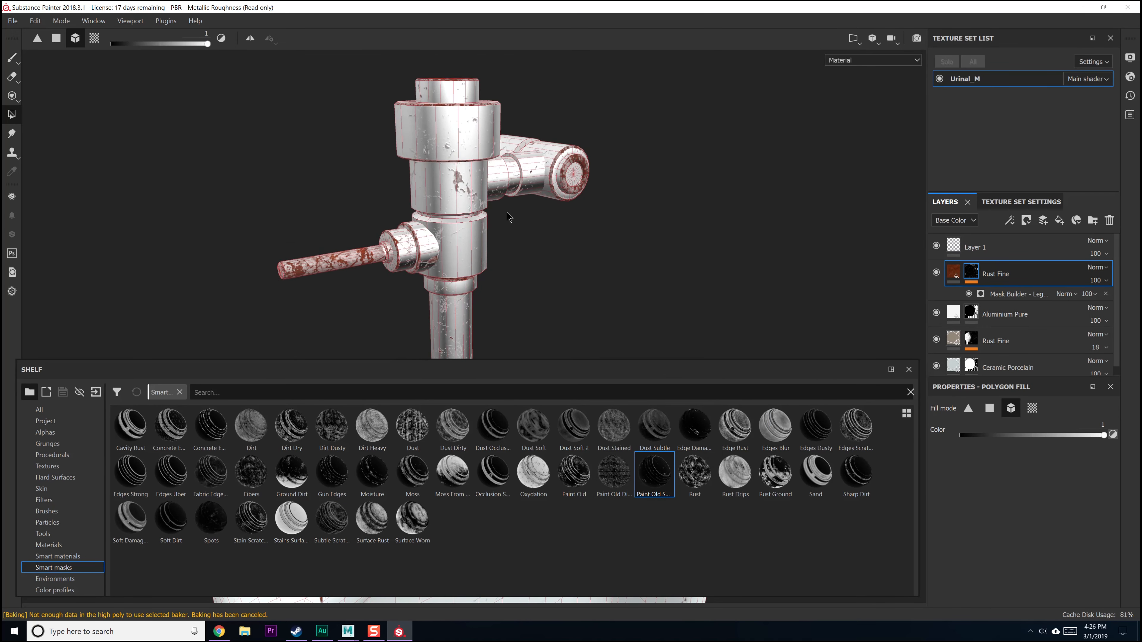
{"action": "right_click_drag", "start_coordinate": [508, 218], "coordinate": [516, 233], "text": "alt"}
{"action": "key", "text": "ctrl+z"}
{"action": "mouse_move", "coordinate": [558, 477]}
{"action": "left_mouse_down"}
{"action": "mouse_move", "coordinate": [804, 396]}
{"action": "mouse_move", "coordinate": [1014, 266]}
{"action": "mouse_move", "coordinate": [1022, 277]}
{"action": "left_mouse_up"}
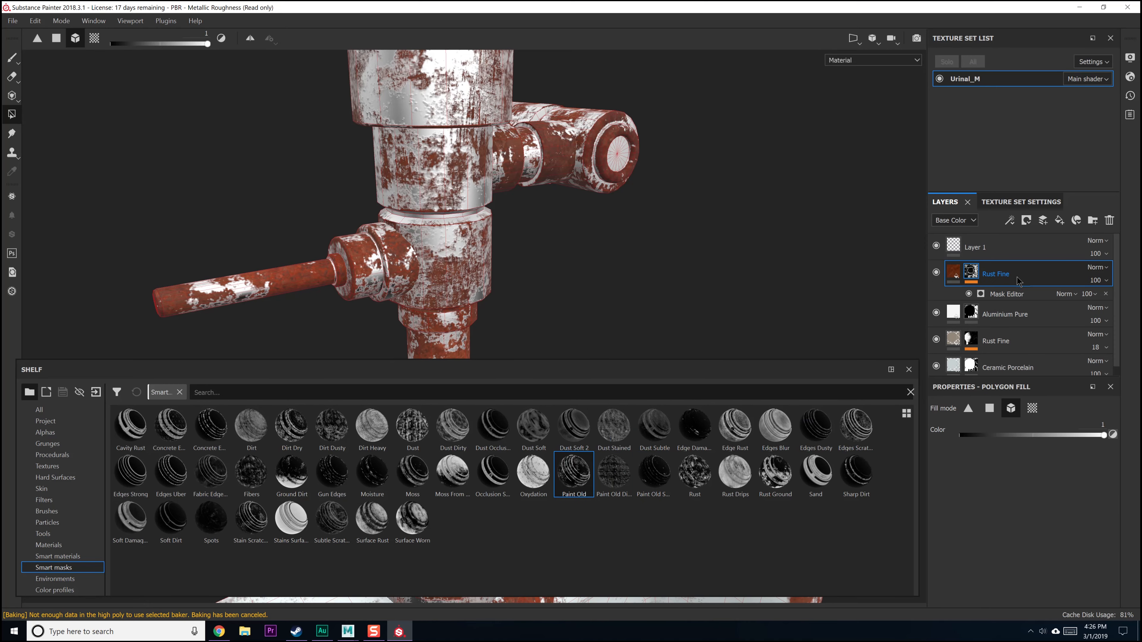
{"action": "key", "text": "ctrl+z"}
Step: Apply the occlusion smart mask to the upper Rust Fine layer and check the rust in the valve's crevices
{"action": "left_click_drag", "start_coordinate": [492, 476], "coordinate": [1031, 279]}
{"action": "left_click_drag", "start_coordinate": [674, 265], "coordinate": [763, 278], "text": "alt"}
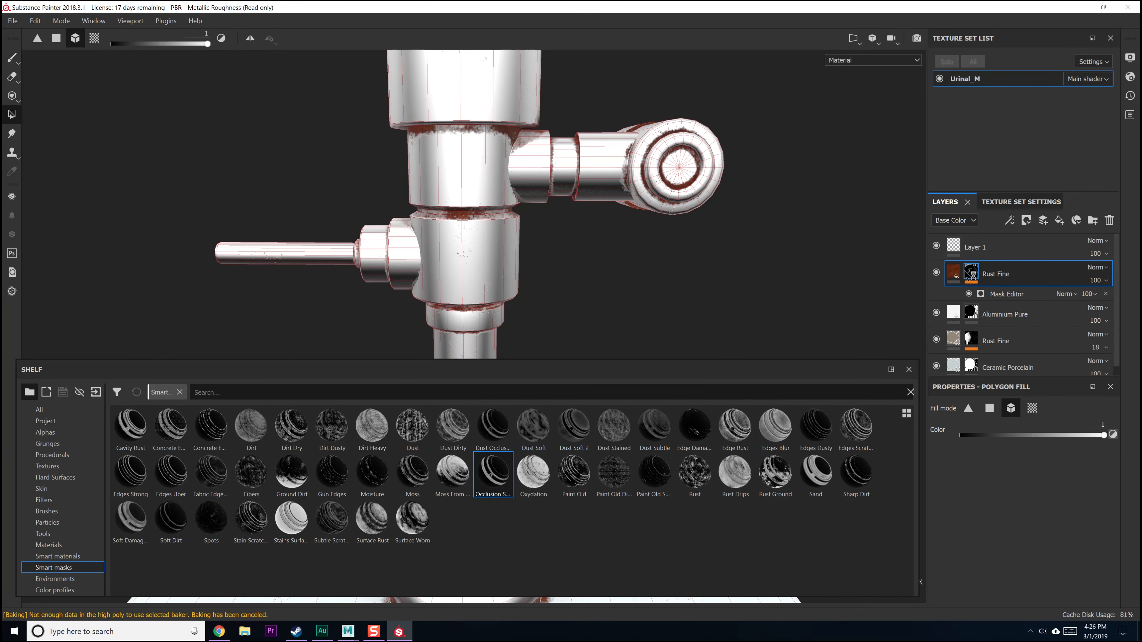
Step: Set the upper Rust Fine layer's opacity to 26 in the Height channel
{"action": "left_click", "coordinate": [954, 220]}
{"action": "left_click", "coordinate": [951, 221]}
{"action": "left_click", "coordinate": [949, 221]}
{"action": "left_click", "coordinate": [951, 279]}
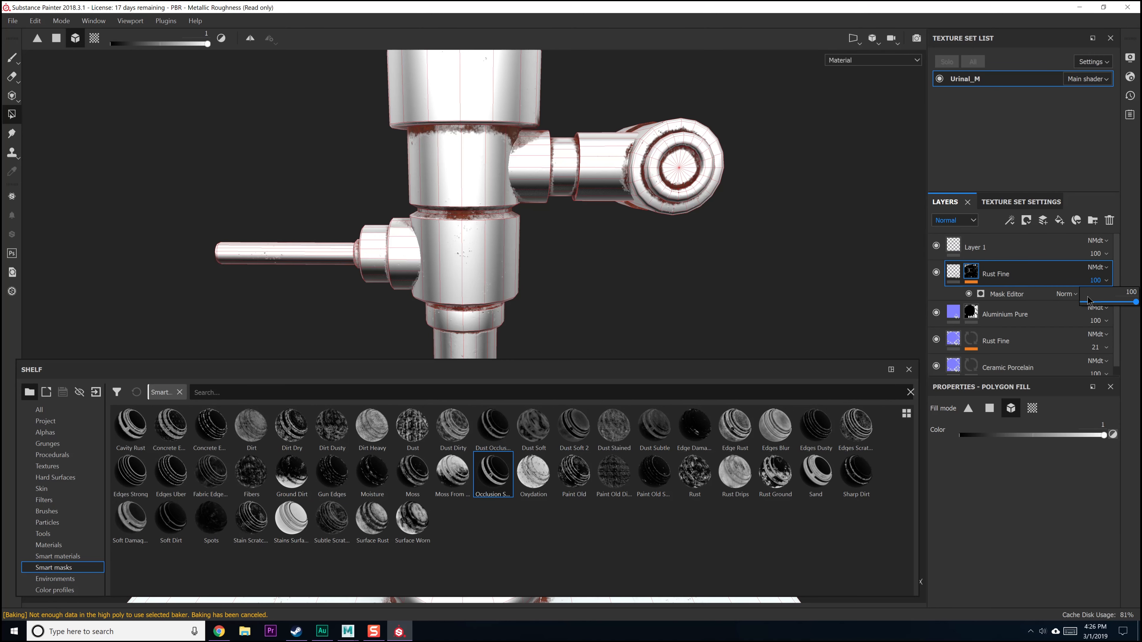
{"action": "left_click", "coordinate": [953, 220]}
{"action": "left_click", "coordinate": [951, 242]}
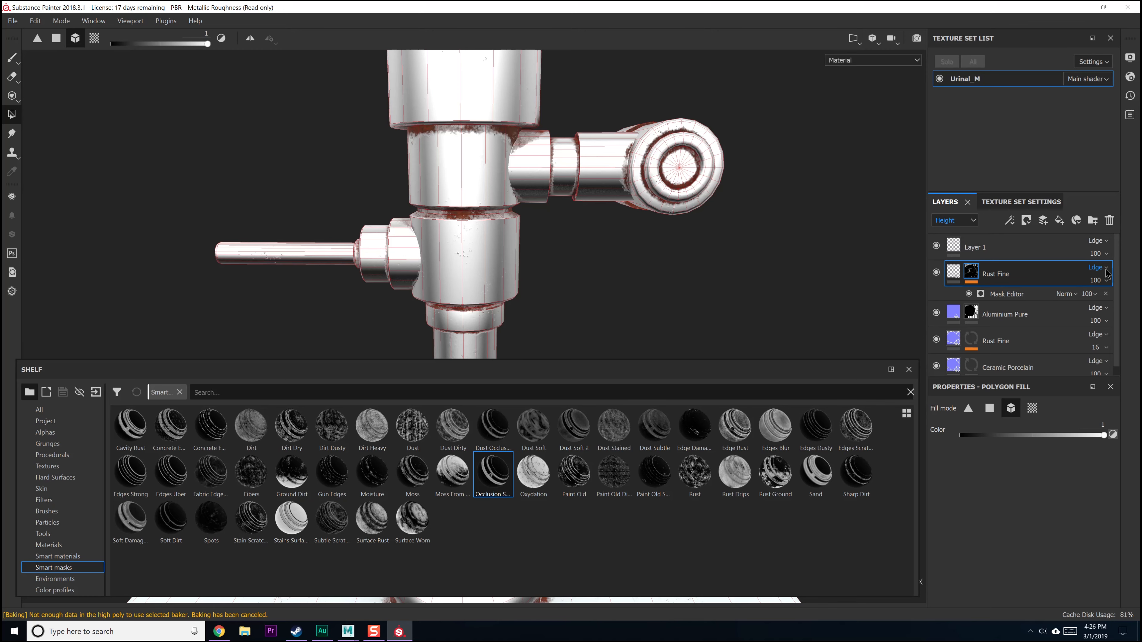
{"action": "left_click", "coordinate": [1096, 302]}
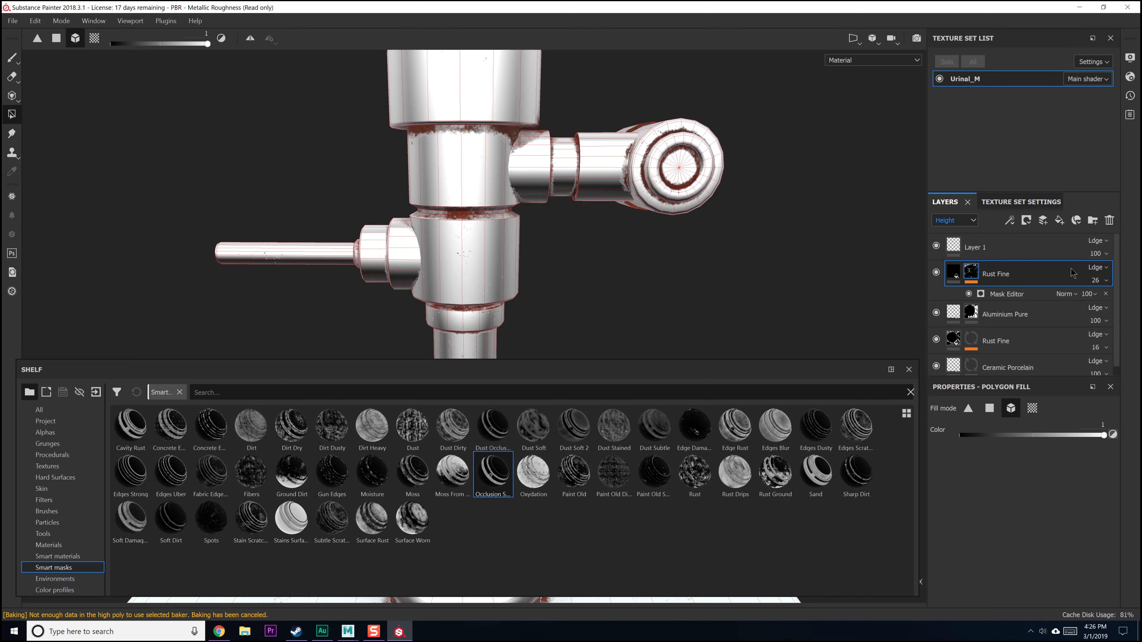
Step: Set the upper Rust Fine layer's opacity to 23 in the Base Color channel and inspect the valve up close
{"action": "left_click", "coordinate": [947, 220]}
{"action": "left_click", "coordinate": [949, 229]}
{"action": "left_click", "coordinate": [1096, 305]}
{"action": "left_click", "coordinate": [1097, 308]}
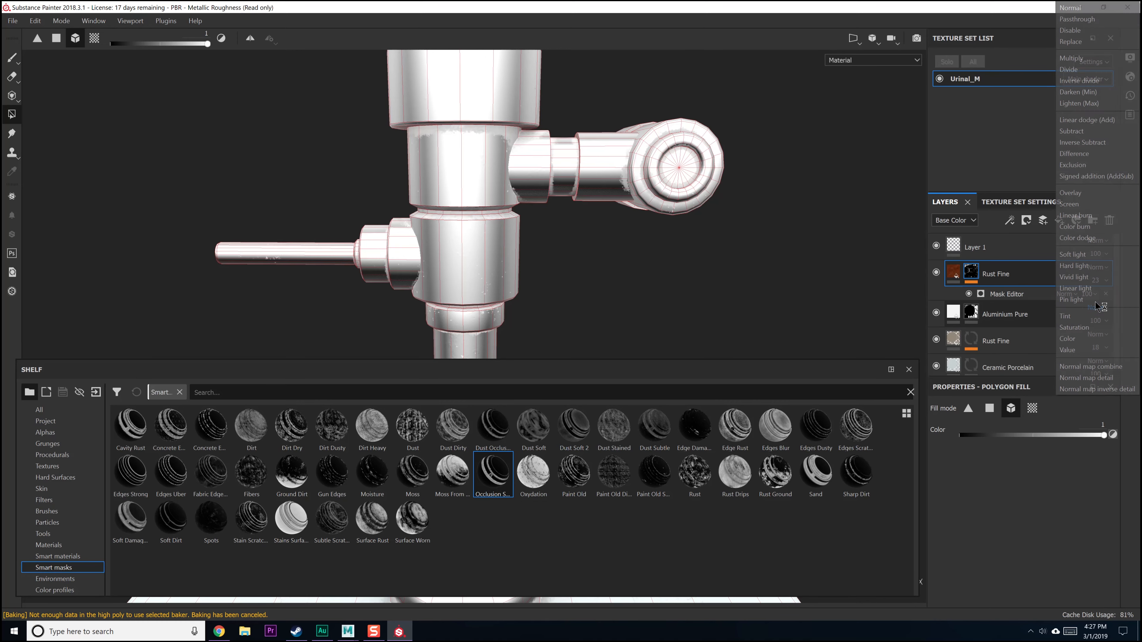
{"action": "left_click", "coordinate": [1007, 188]}
{"action": "left_click_drag", "start_coordinate": [589, 213], "coordinate": [405, 164], "text": "alt"}
{"action": "right_click_drag", "start_coordinate": [560, 211], "coordinate": [586, 225], "text": "alt"}
{"action": "left_click_drag", "start_coordinate": [585, 226], "coordinate": [953, 316], "text": "alt"}
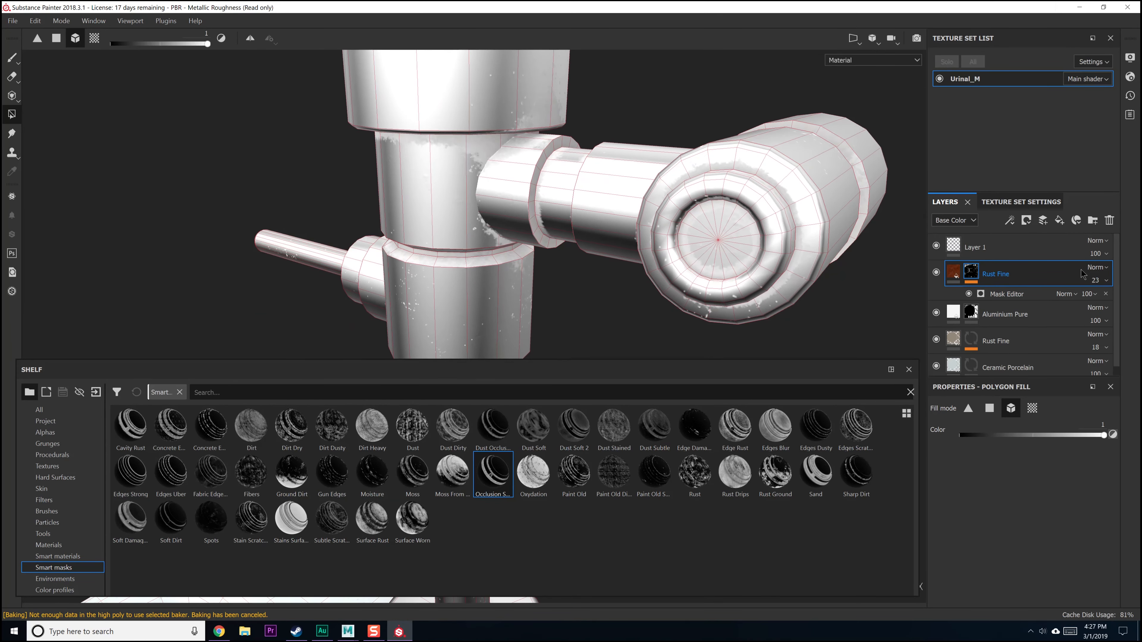
Step: Set the upper Rust Fine layer's opacity to 42 in the Roughness channel and check the valve from another angle
{"action": "left_click", "coordinate": [954, 220]}
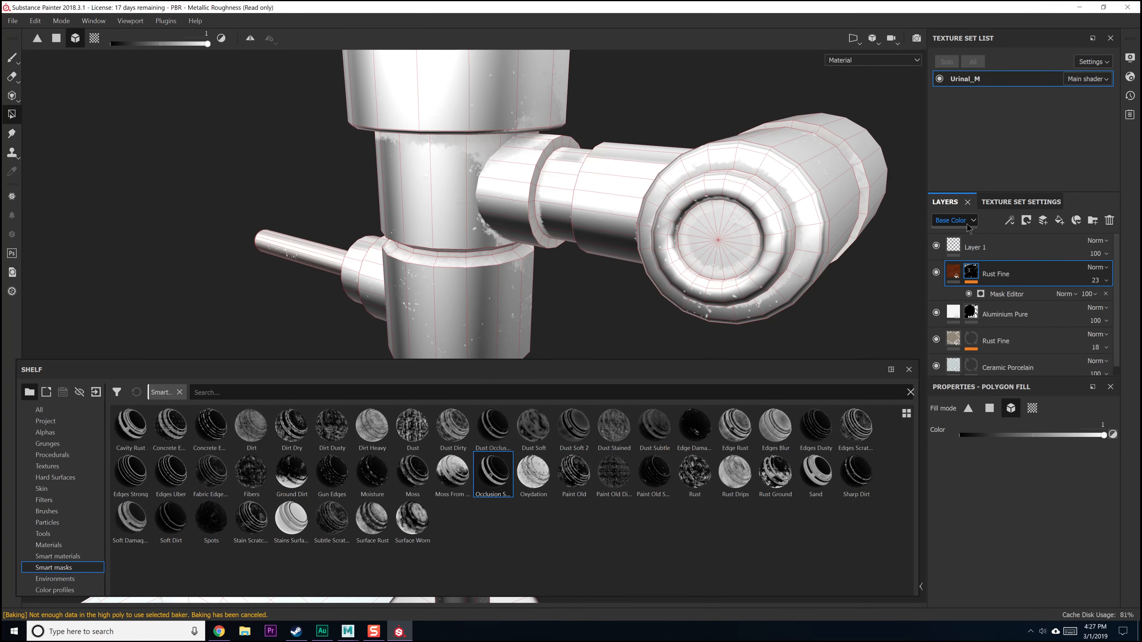
{"action": "left_click", "coordinate": [949, 248]}
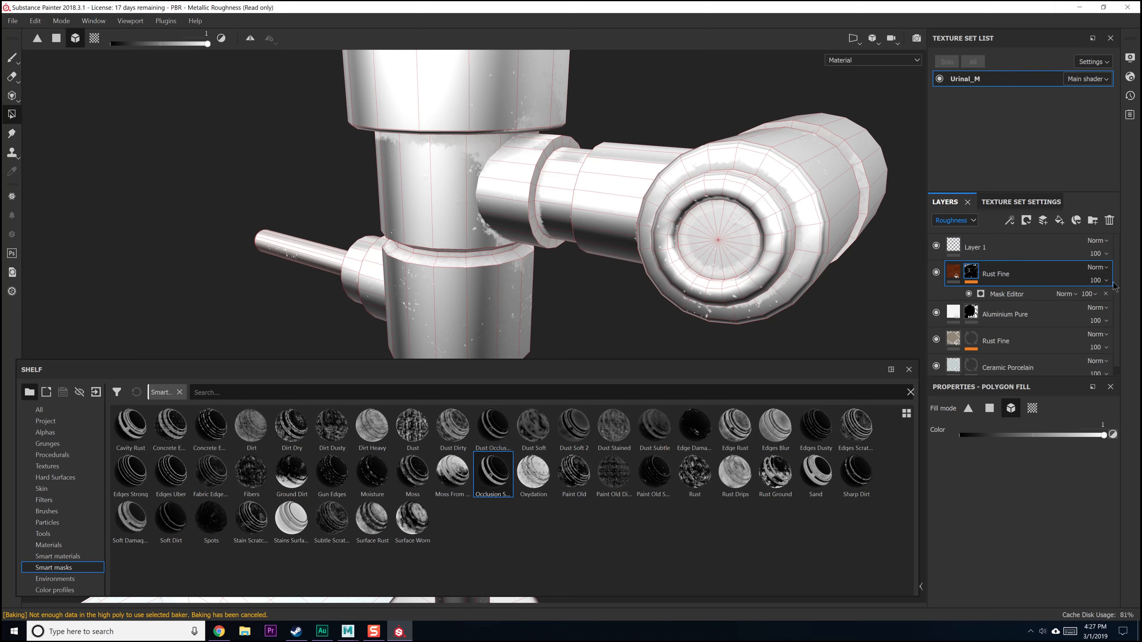
{"action": "left_click", "coordinate": [1105, 302]}
{"action": "left_click_drag", "start_coordinate": [434, 239], "coordinate": [635, 194], "text": "alt"}
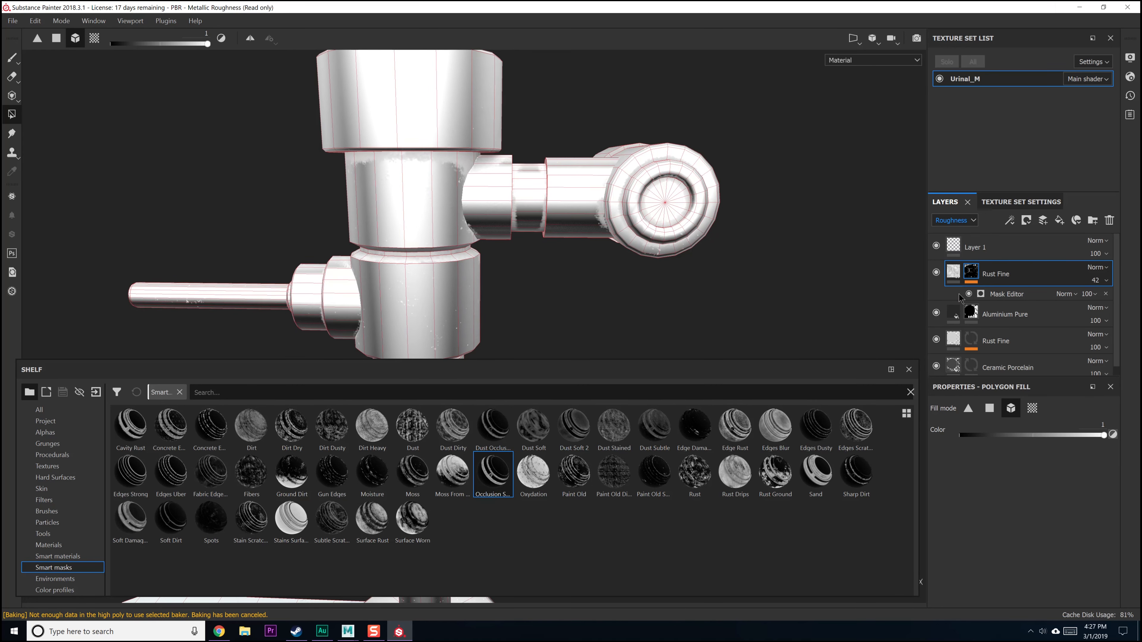
Step: In the upper Rust Fine layer's Mask Editor, set Global Blur to 0.42, Global Contrast to 0.25 and Global Balance to 0.4
{"action": "left_click", "coordinate": [1005, 295]}
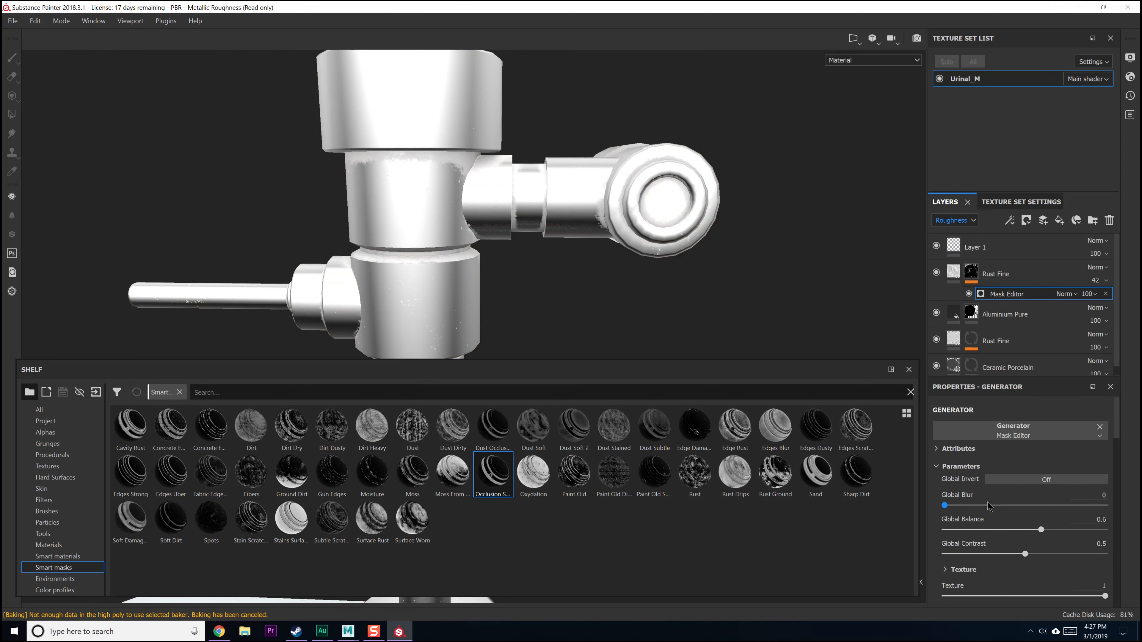
{"action": "left_click", "coordinate": [958, 504]}
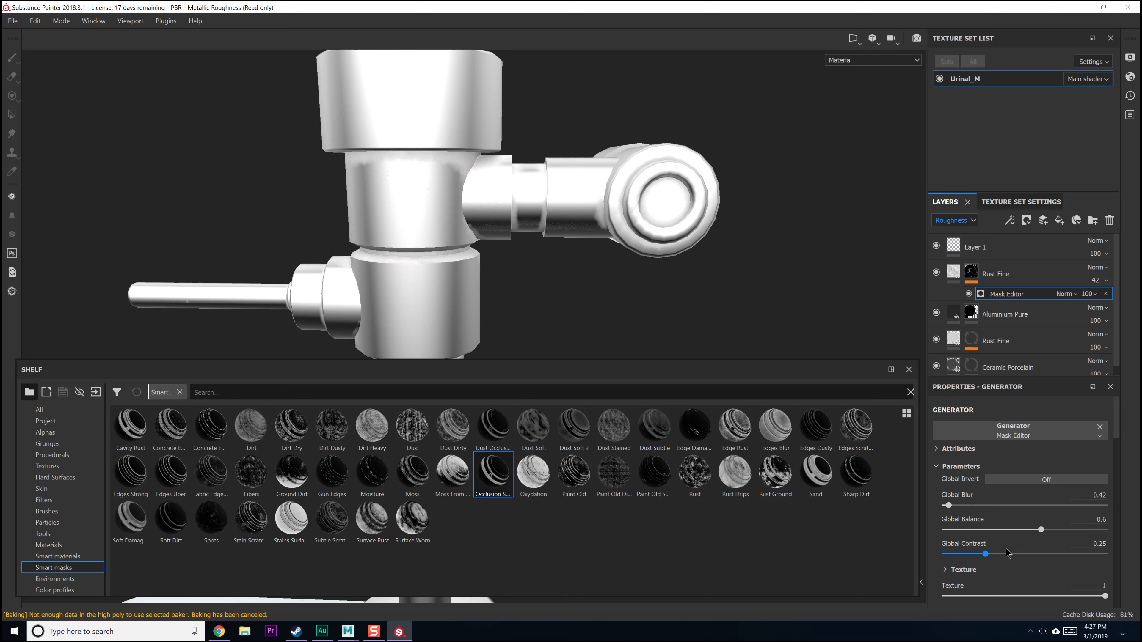
{"action": "left_click", "coordinate": [998, 529]}
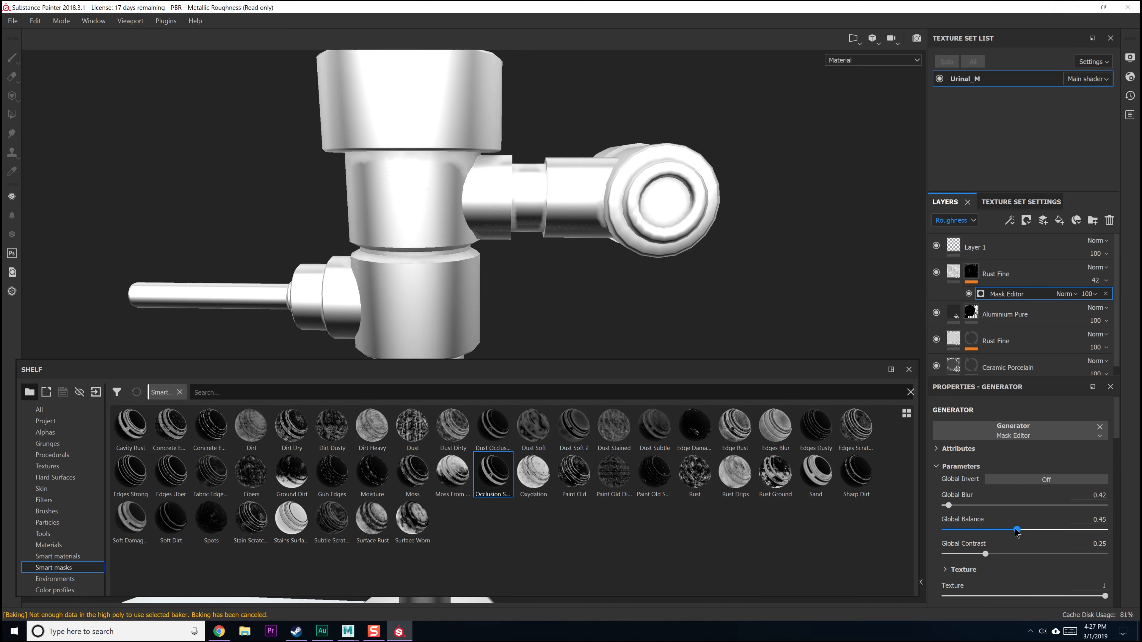
{"action": "scroll", "coordinate": [1008, 532], "scroll_direction": "down", "scroll_amount": 4}
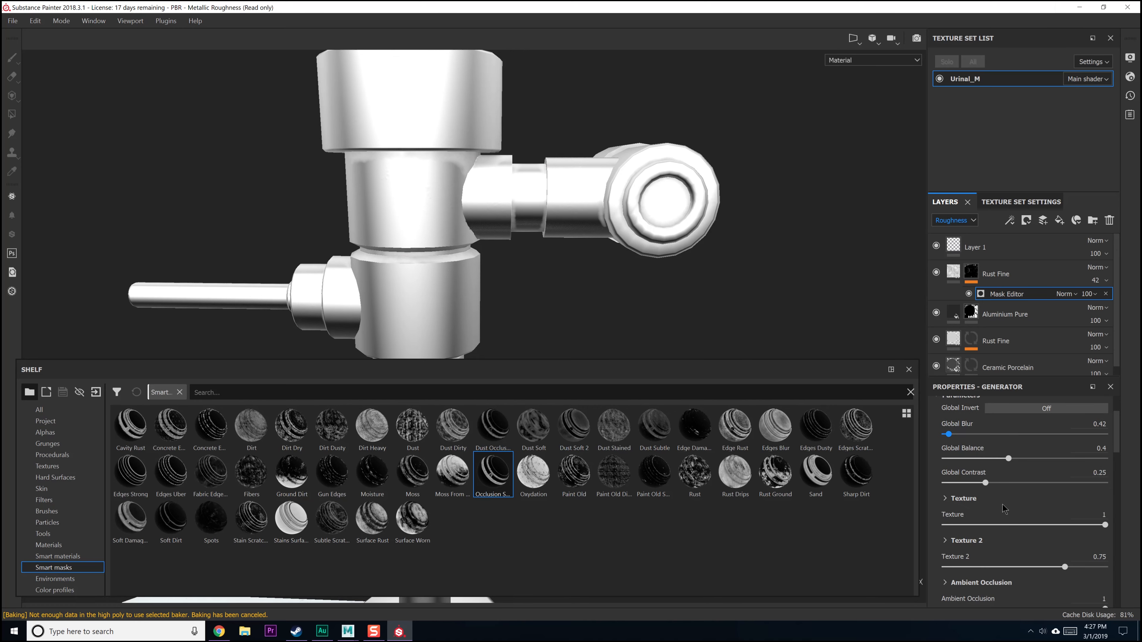
{"action": "scroll", "coordinate": [1023, 534], "scroll_direction": "down", "scroll_amount": 10}
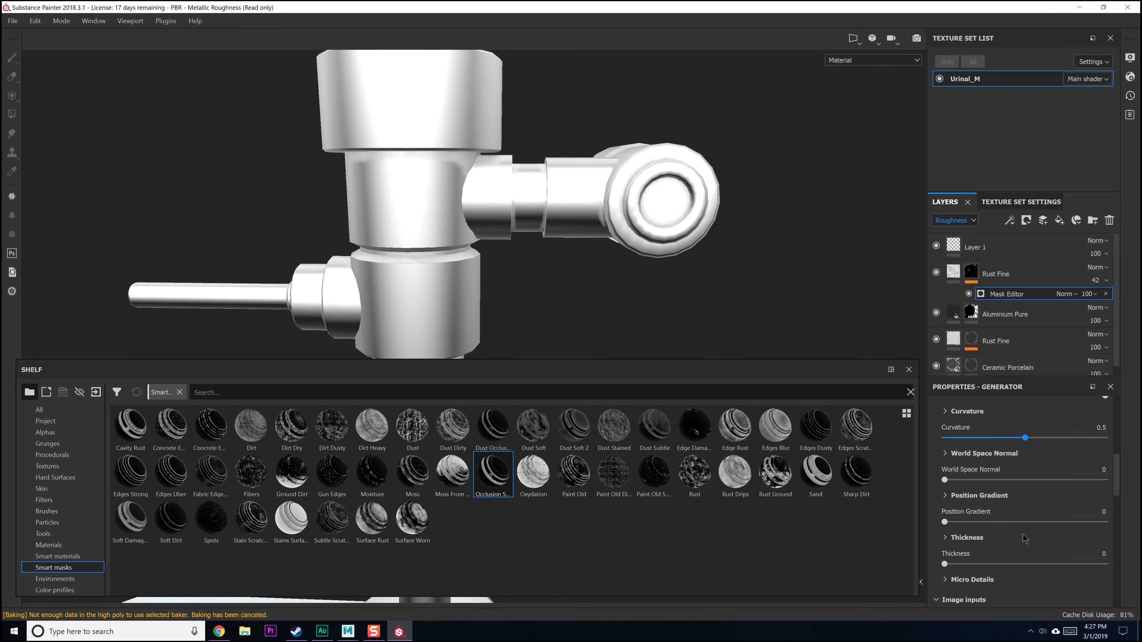
{"action": "scroll", "coordinate": [1006, 516], "scroll_direction": "down", "scroll_amount": 3}
Step: Change the display's environment map to Panorama to light the valve with different reflections
{"action": "left_click_drag", "start_coordinate": [503, 332], "coordinate": [633, 283], "text": "alt"}
{"action": "right_click_drag", "start_coordinate": [633, 283], "coordinate": [724, 310], "text": "alt"}
{"action": "middle_click_drag", "start_coordinate": [724, 311], "coordinate": [747, 237], "text": "alt"}
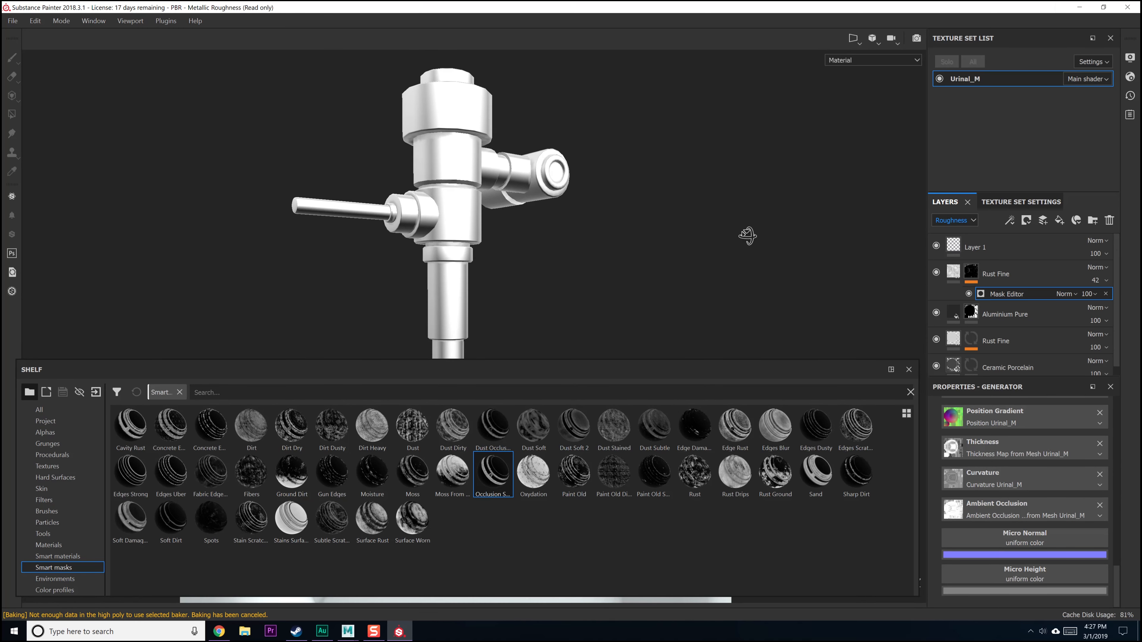
{"action": "left_click_drag", "start_coordinate": [747, 237], "coordinate": [708, 252], "text": "alt"}
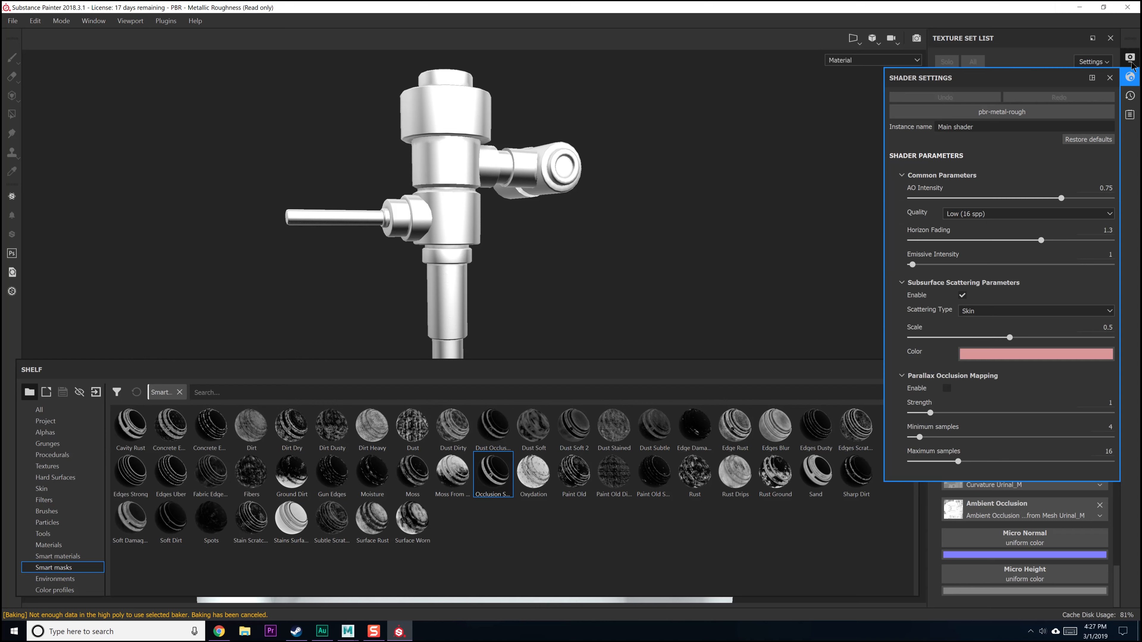
{"action": "mouse_move", "coordinate": [1131, 63]}
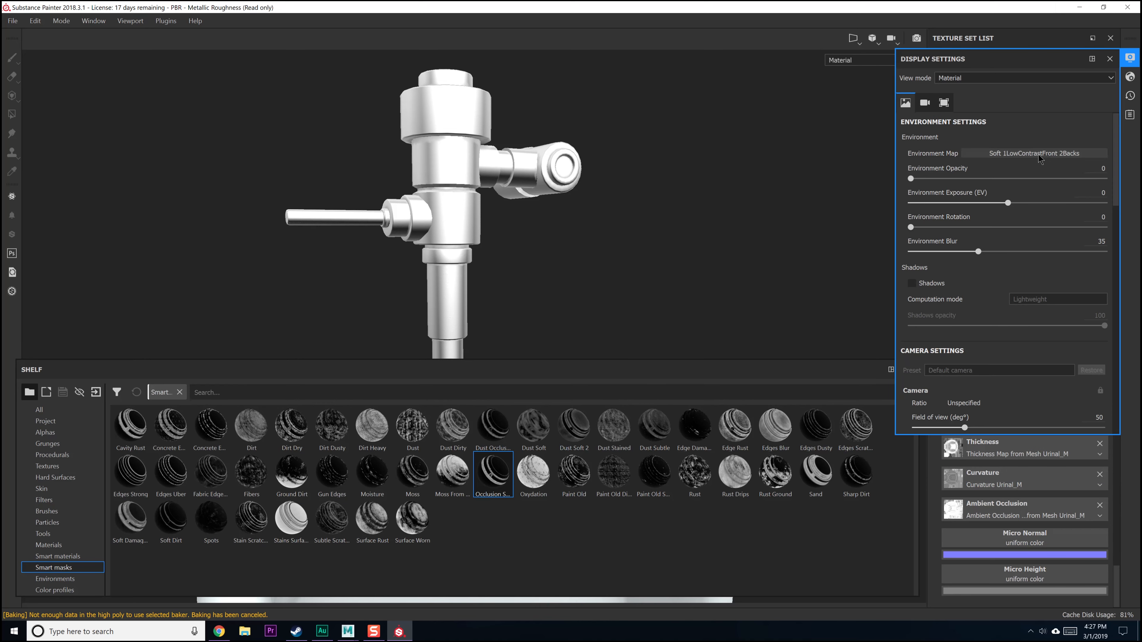
{"action": "left_click", "coordinate": [1030, 160]}
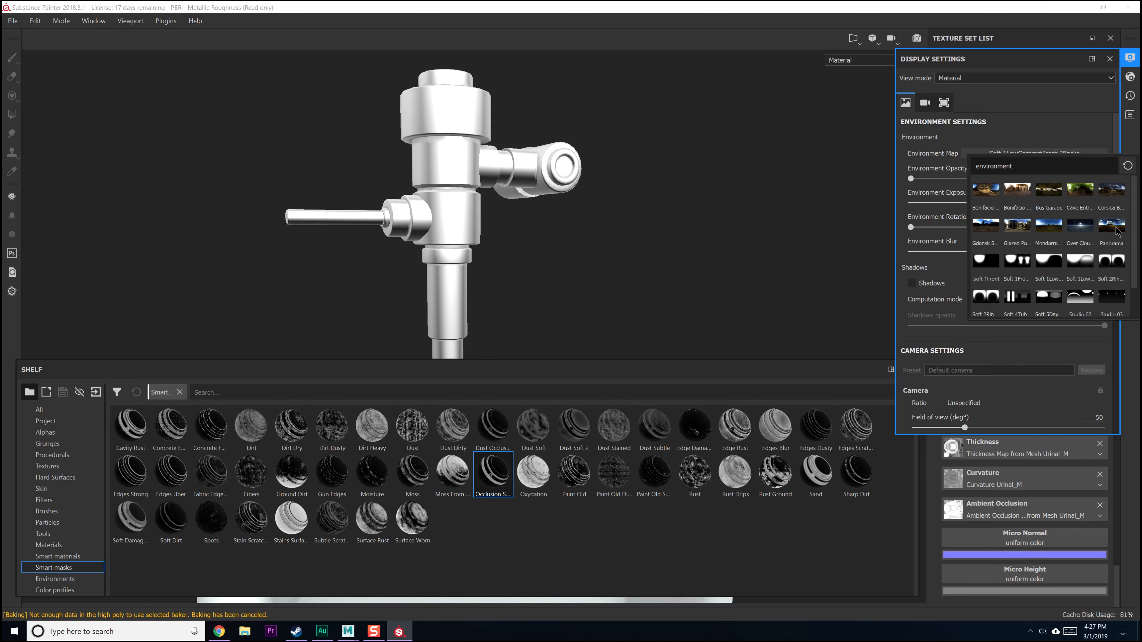
{"action": "left_click", "coordinate": [1117, 228]}
{"action": "left_click_drag", "start_coordinate": [671, 233], "coordinate": [478, 232], "text": "alt"}
{"action": "left_click", "coordinate": [1110, 58]}
Step: Inspect the metal valve, the pipe and the porcelain basin under the new environment lighting
{"action": "left_click_drag", "start_coordinate": [626, 137], "coordinate": [926, 185], "text": "alt"}
{"action": "scroll", "coordinate": [1016, 365], "scroll_direction": "down", "scroll_amount": 1}
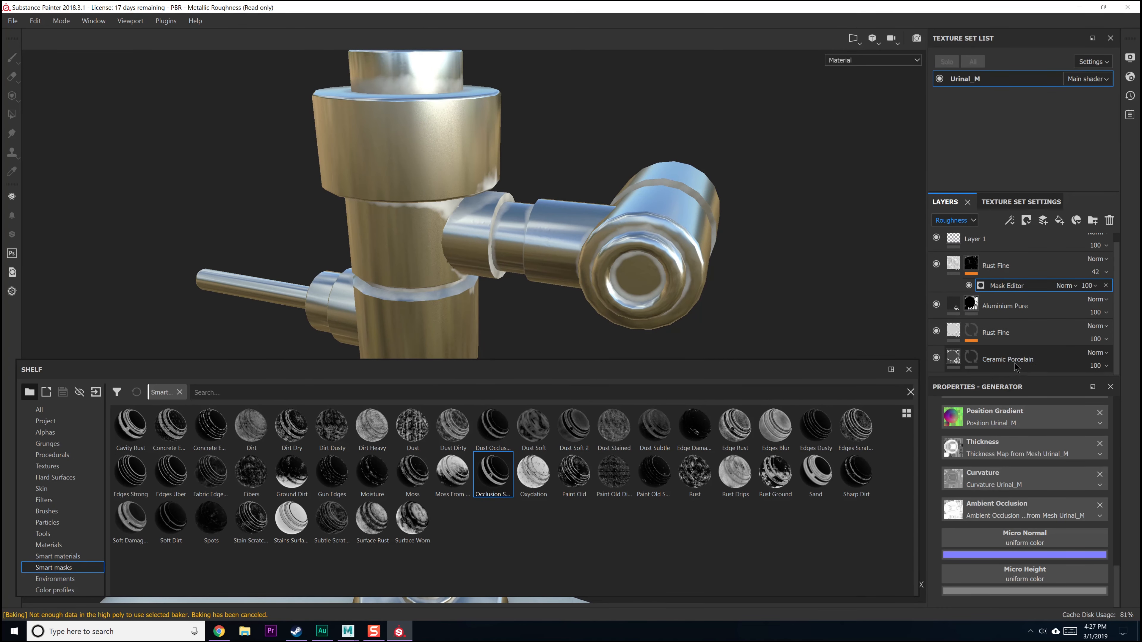
{"action": "scroll", "coordinate": [1025, 450], "scroll_direction": "up", "scroll_amount": 3}
{"action": "right_click_drag", "start_coordinate": [559, 264], "coordinate": [524, 50], "text": "alt"}
{"action": "middle_click_drag", "start_coordinate": [506, 332], "coordinate": [545, 112], "text": "alt"}
{"action": "mouse_move", "coordinate": [580, 288]}
{"action": "left_mouse_down", "text": "alt"}
{"action": "mouse_move", "coordinate": [590, 251]}
{"action": "mouse_move", "coordinate": [578, 270]}
{"action": "left_mouse_up", "text": "alt"}
{"action": "right_click_drag", "start_coordinate": [569, 351], "coordinate": [552, 270], "text": "alt"}
{"action": "middle_click_drag", "start_coordinate": [553, 288], "coordinate": [546, 85], "text": "alt"}
{"action": "right_click_drag", "start_coordinate": [568, 166], "coordinate": [566, 132], "text": "alt"}
{"action": "middle_click_drag", "start_coordinate": [565, 132], "coordinate": [572, 215], "text": "alt"}
{"action": "left_click_drag", "start_coordinate": [572, 216], "coordinate": [551, 237], "text": "alt"}
{"action": "right_click_drag", "start_coordinate": [546, 142], "coordinate": [558, 241], "text": "alt"}
{"action": "left_click_drag", "start_coordinate": [561, 226], "coordinate": [479, 207], "text": "alt"}
Step: Save the project as Urinal in the Youtube > Reproduce It > FNAF > SP > Saves folder
{"action": "key", "text": "ctrl+s"}
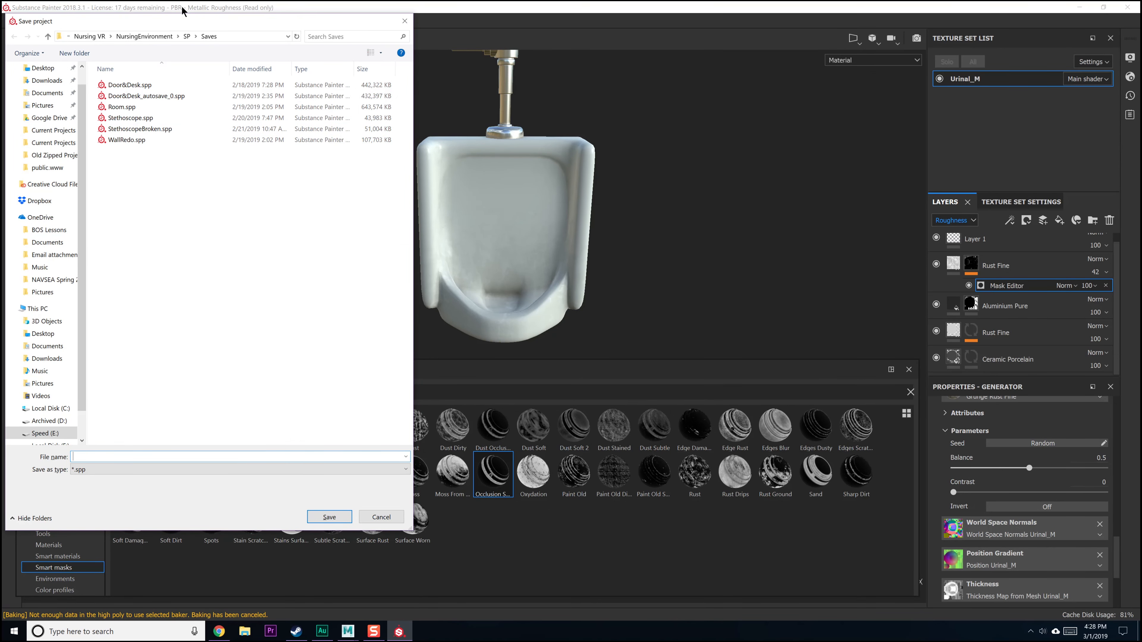
{"action": "left_click", "coordinate": [91, 37]}
{"action": "left_click", "coordinate": [92, 37]}
{"action": "double_click", "coordinate": [137, 173]}
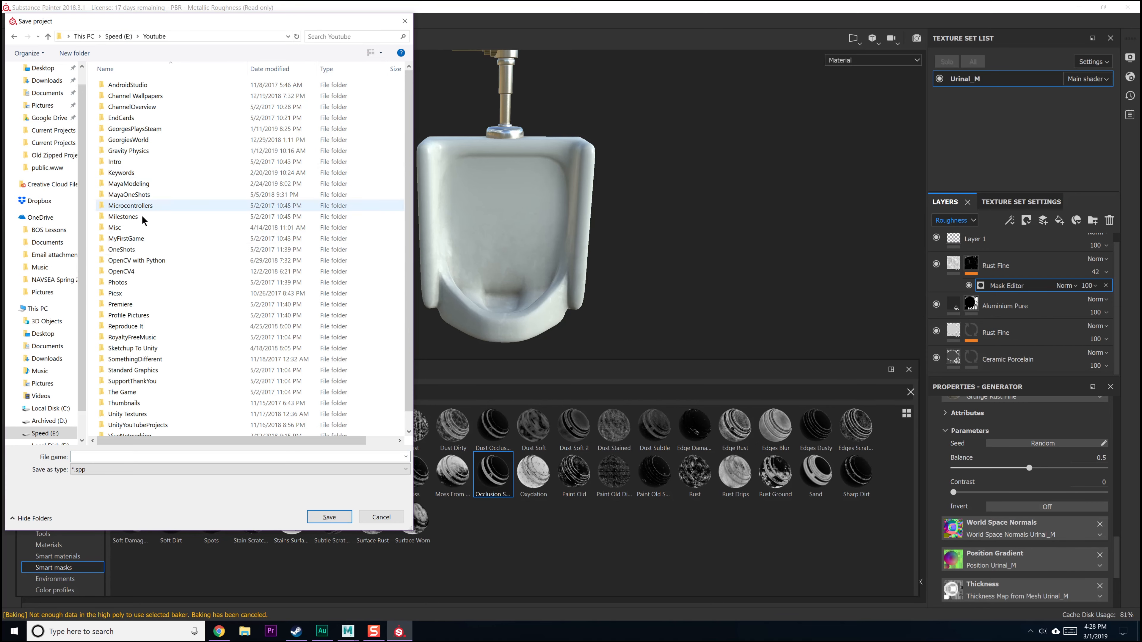
{"action": "double_click", "coordinate": [139, 328]}
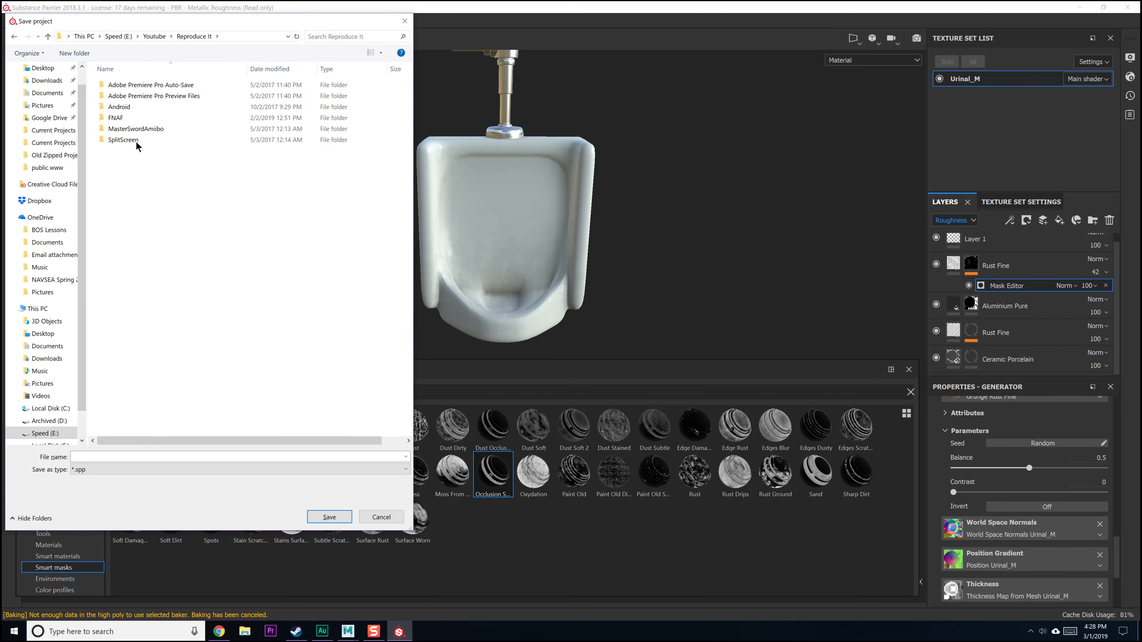
{"action": "double_click", "coordinate": [135, 117]}
{"action": "double_click", "coordinate": [138, 337]}
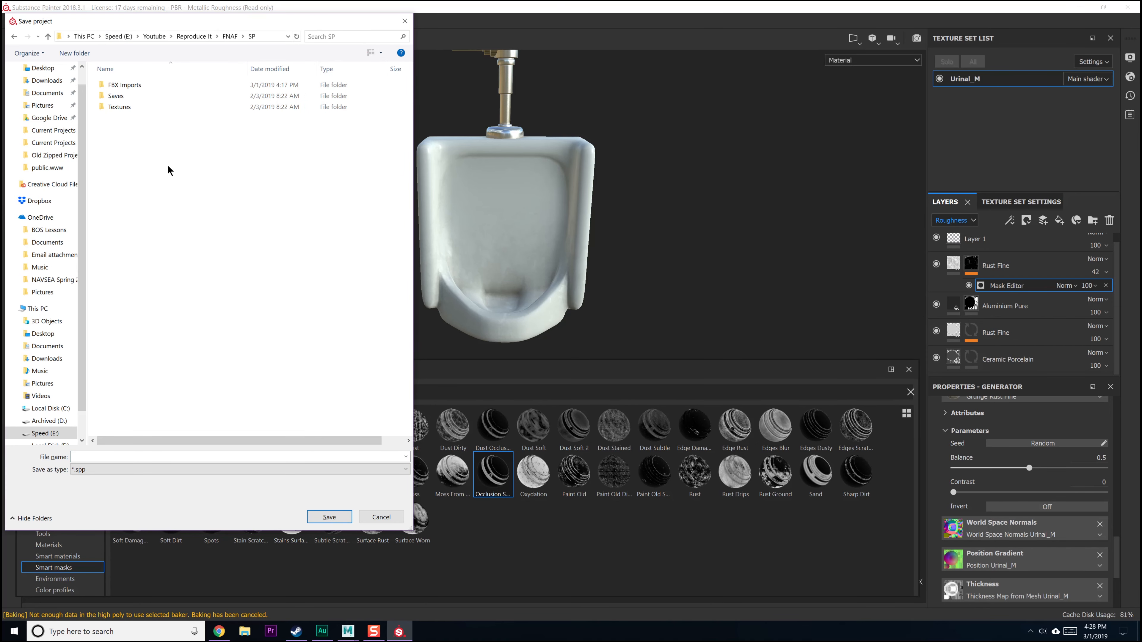
{"action": "double_click", "coordinate": [132, 100]}
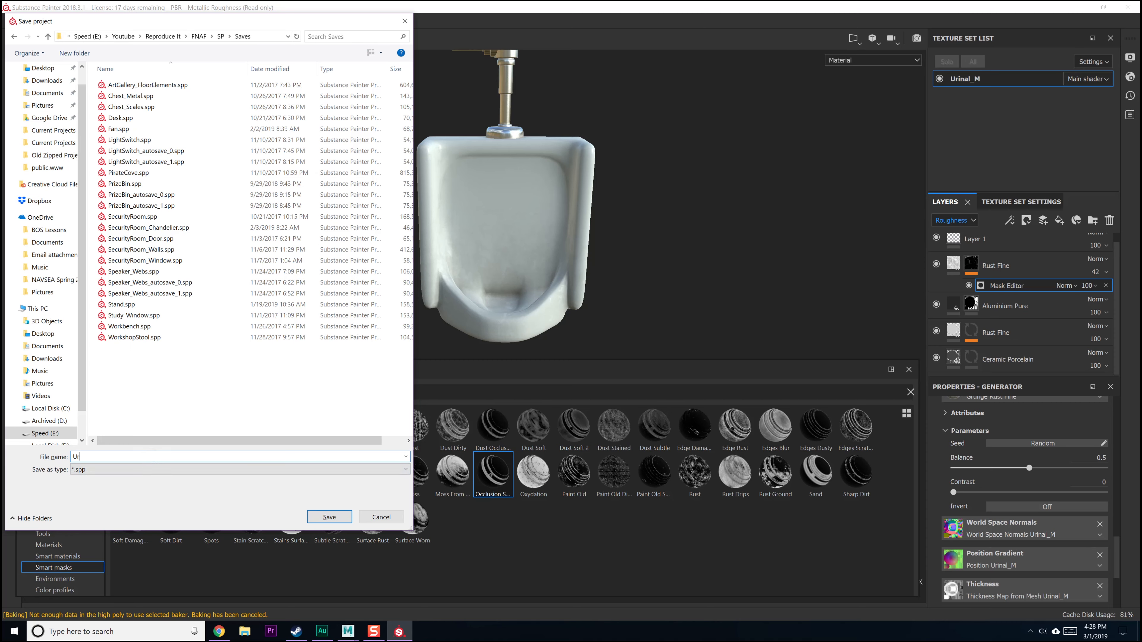
{"action": "key", "text": "Return"}
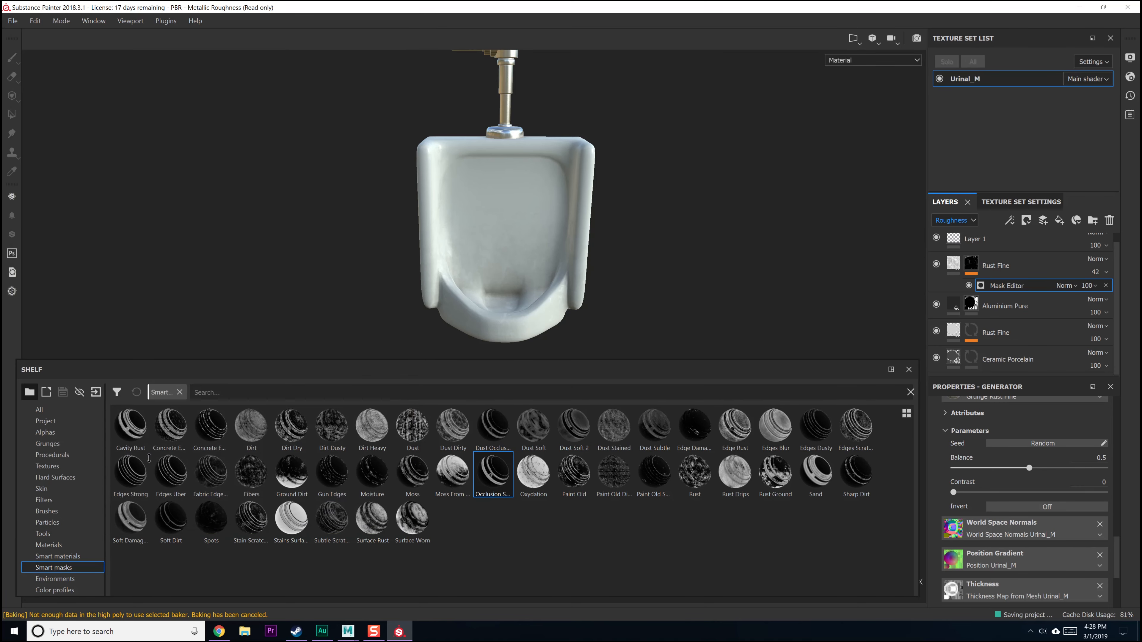
{"action": "middle_click_drag", "start_coordinate": [516, 149], "coordinate": [496, 194], "text": "alt"}
Step: Start a texture export for the Urinal_M set using the Unity 5 Occ configuration
{"action": "left_click", "coordinate": [13, 21]}
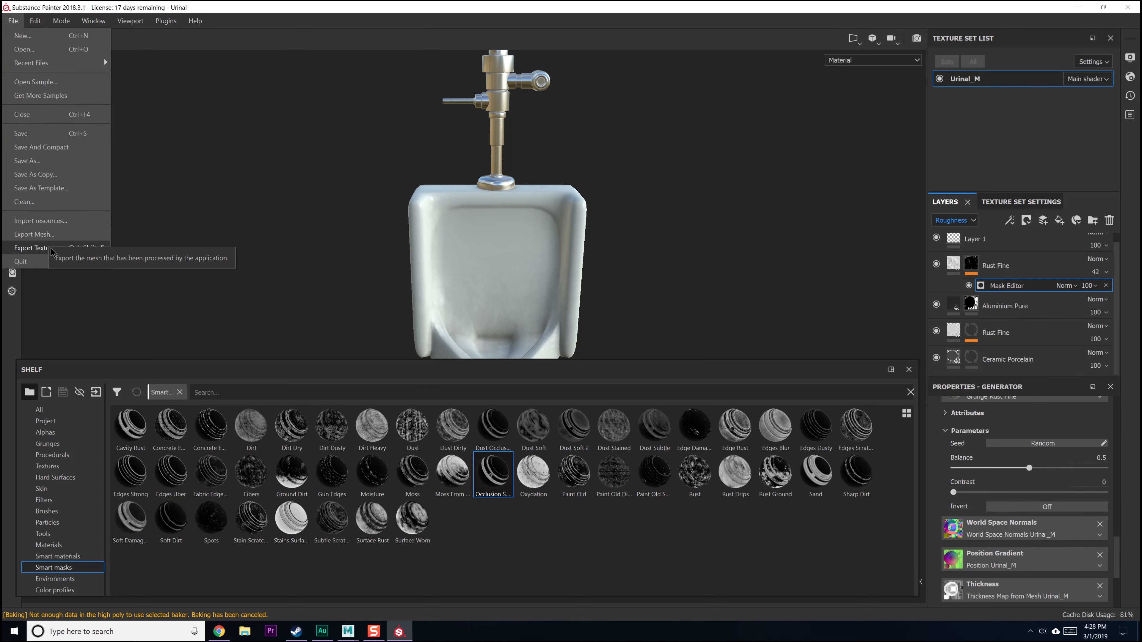
{"action": "left_click", "coordinate": [37, 248]}
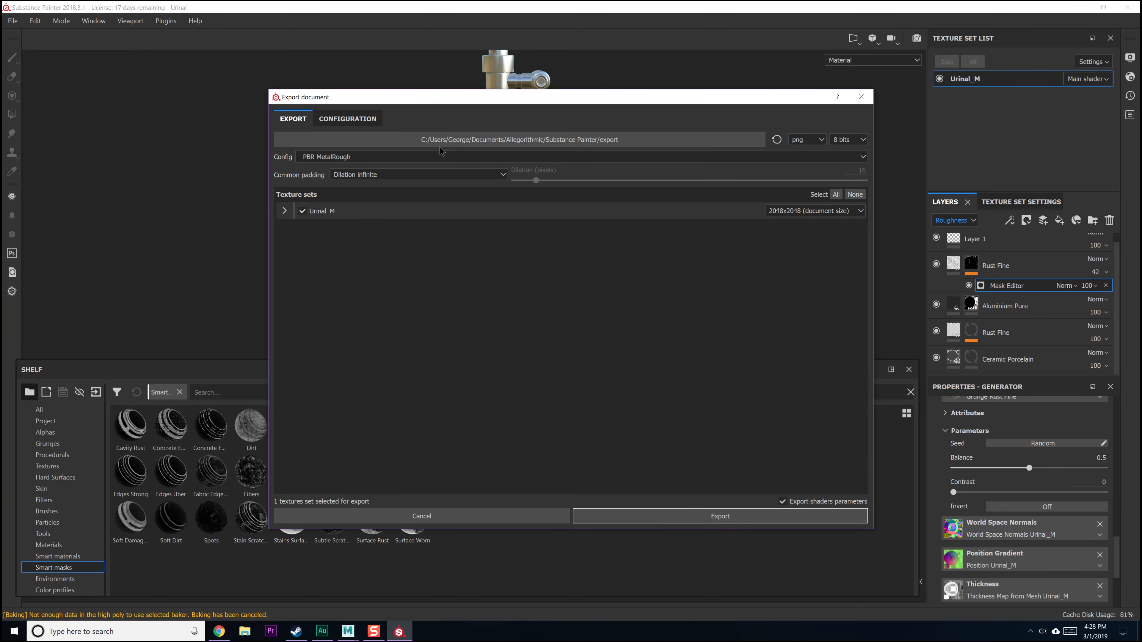
{"action": "left_click", "coordinate": [462, 157]}
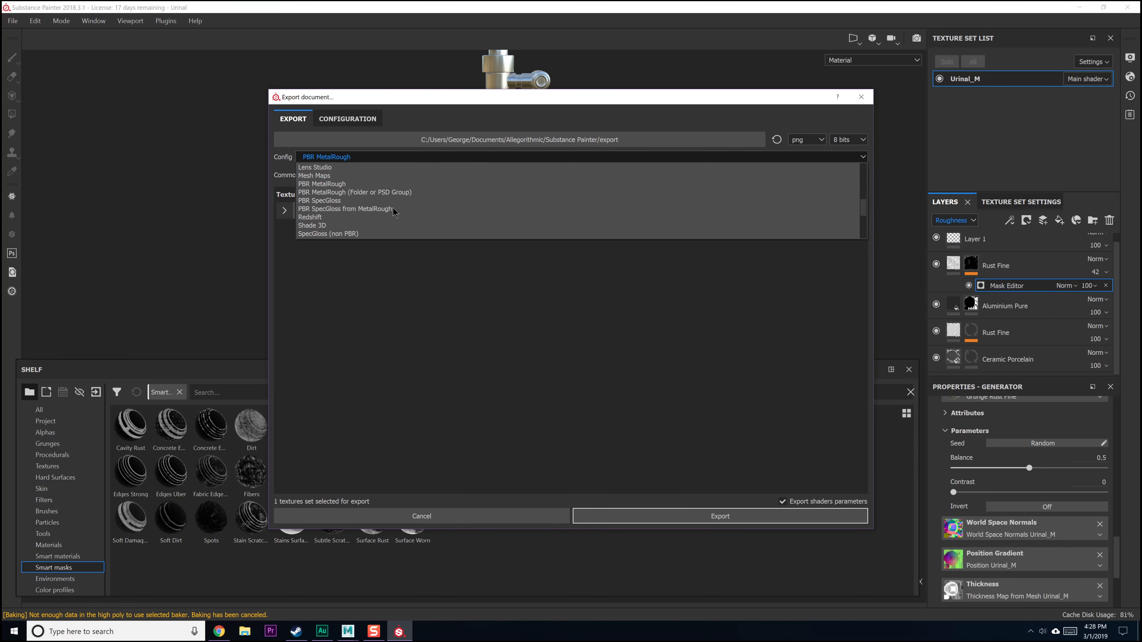
{"action": "scroll", "coordinate": [324, 219], "scroll_direction": "down", "scroll_amount": 2}
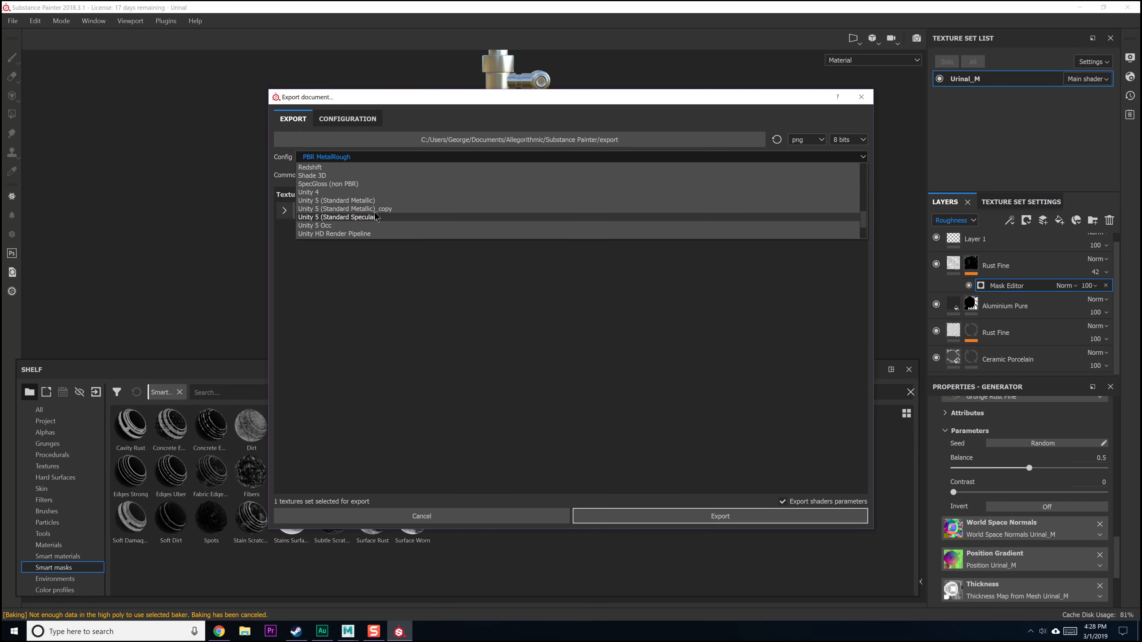
{"action": "left_click", "coordinate": [359, 225]}
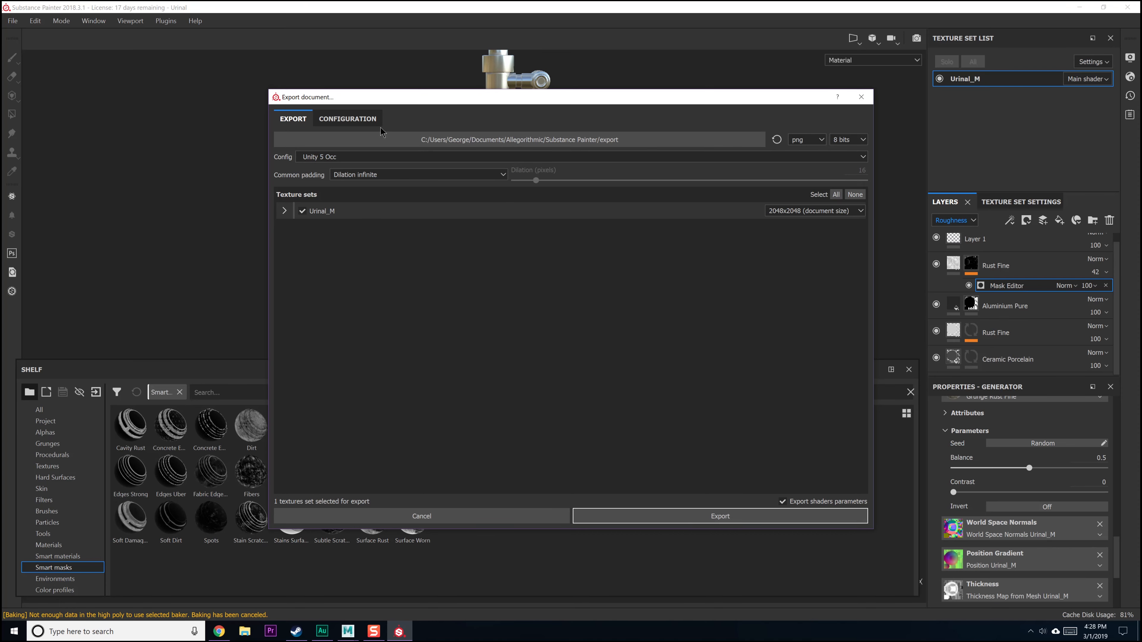
Step: Review the output maps defined in the Unity 5 Occ export preset
{"action": "left_click", "coordinate": [348, 119]}
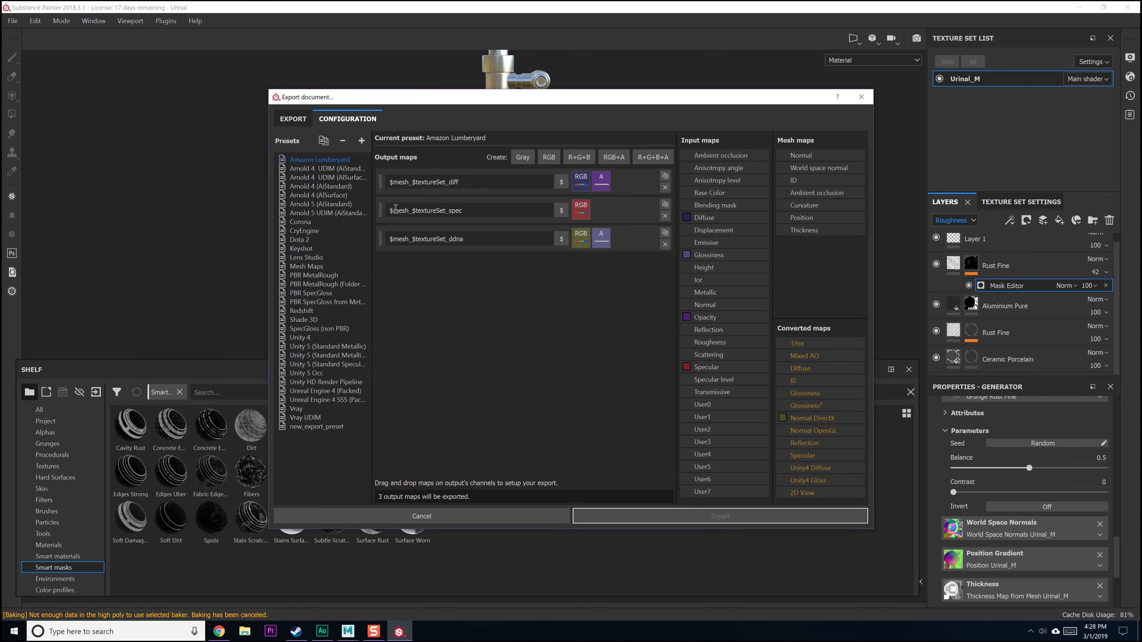
{"action": "left_click", "coordinate": [322, 373]}
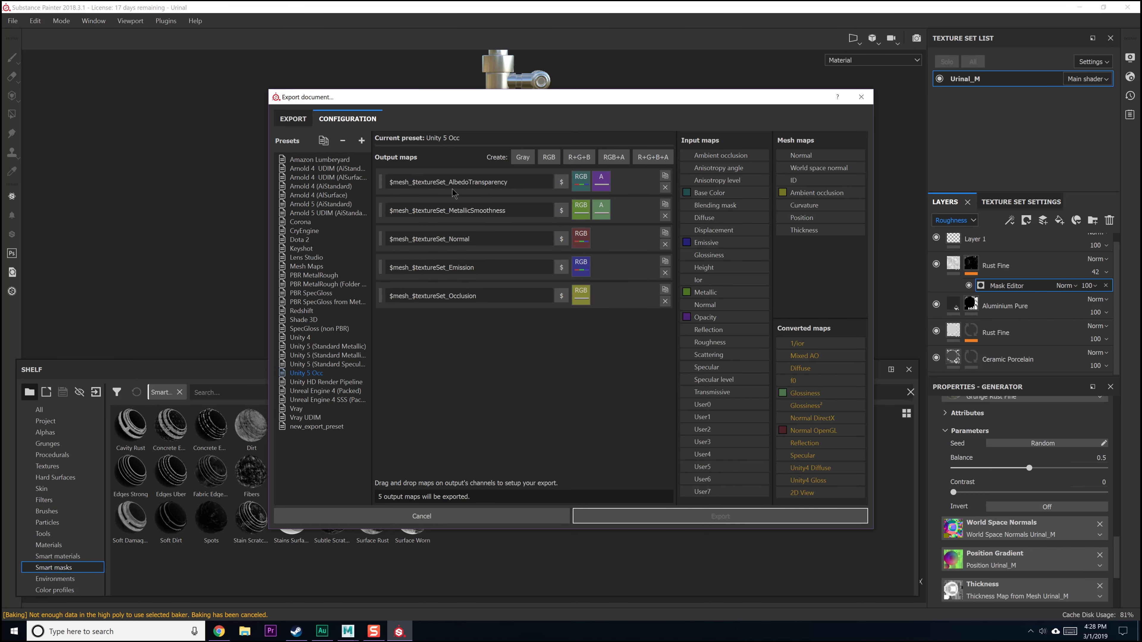
{"action": "left_click", "coordinate": [294, 120]}
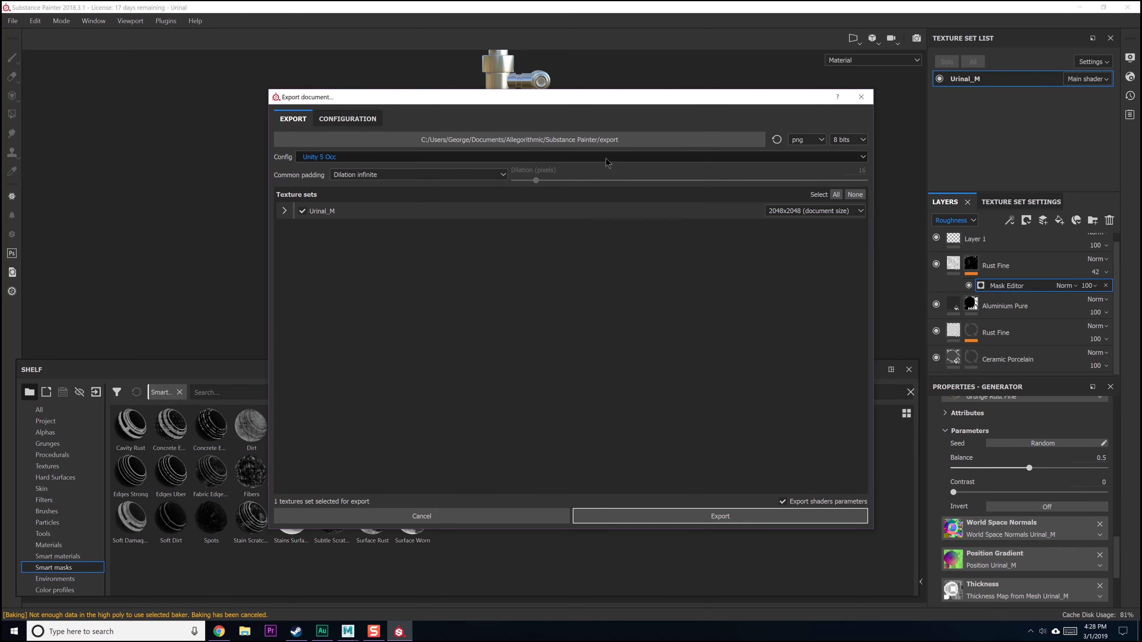
Step: Open the export destination for selection and browse to the Google Drive folder
{"action": "left_click", "coordinate": [519, 140]}
{"action": "left_click", "coordinate": [322, 227]}
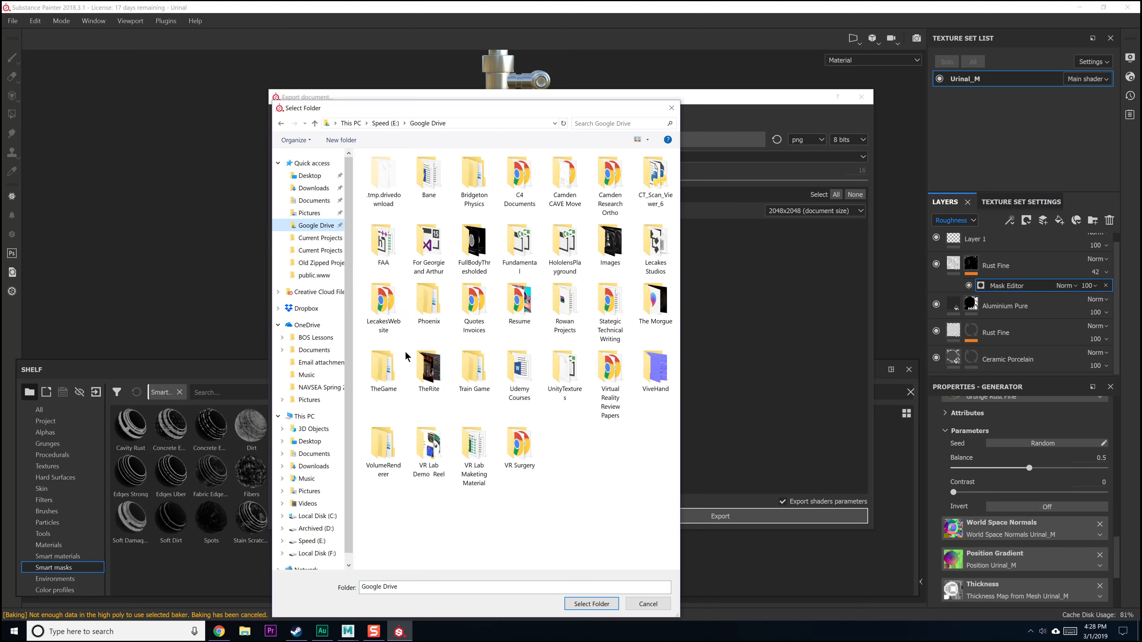